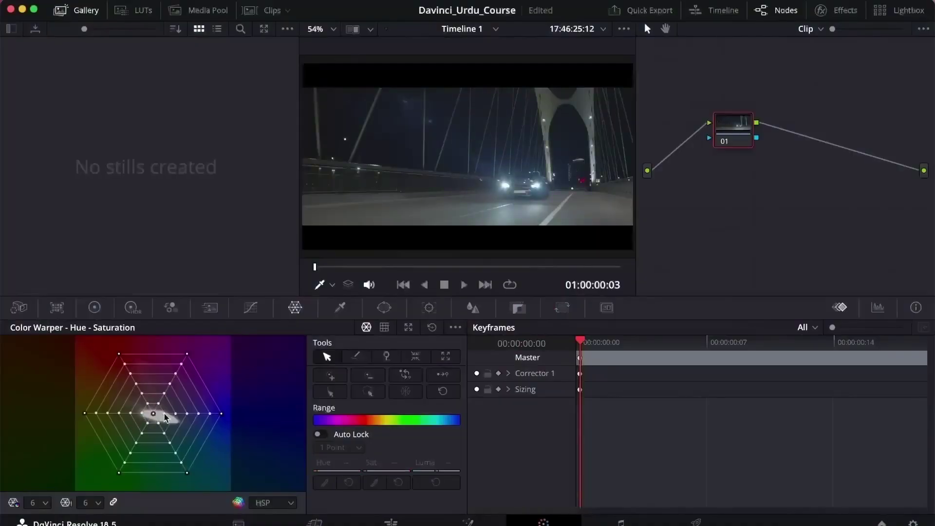
Undo the last Color Warper change and look through the Window, Blur, Key and Sizing controls.
key(ctrl+z)
click(384, 307)
click(471, 307)
click(519, 307)
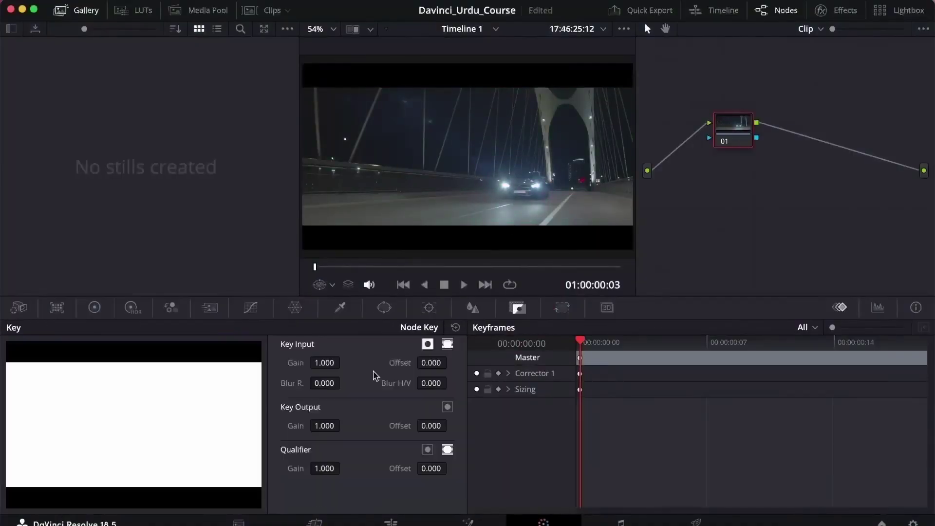
click(561, 306)
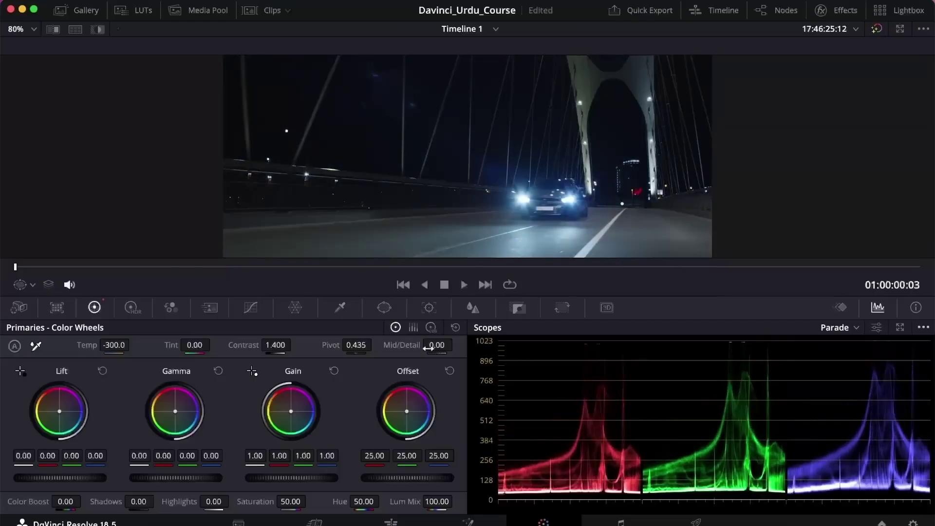
Set the primaries' Mid/Detail to 100 and try Shadows and Highlights adjustments, undoing each one.
drag(428, 348, 441, 348)
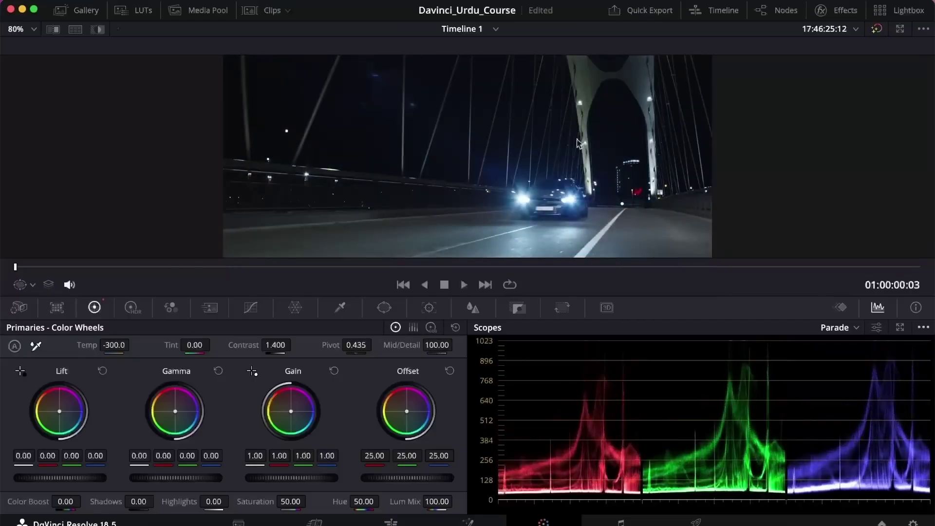
mouse_move(139, 501)
mouse_down()
mouse_move(146, 501)
mouse_move(121, 500)
mouse_up()
key(ctrl+z)
drag(214, 501, 228, 501)
key(ctrl+z)
Raise a channel level in the RGB Mixer and bring up the Curves controls.
click(171, 307)
mouse_move(250, 414)
mouse_down()
mouse_move(250, 432)
mouse_move(250, 404)
mouse_up()
click(210, 308)
click(250, 307)
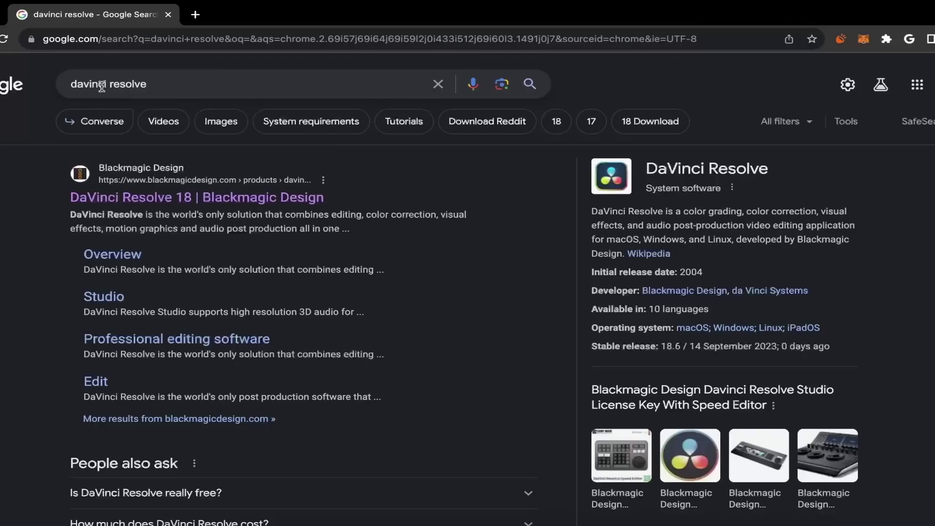
Open Blackmagic Design's DaVinci Resolve 18 page from the search results and bring up its free download options.
click(160, 198)
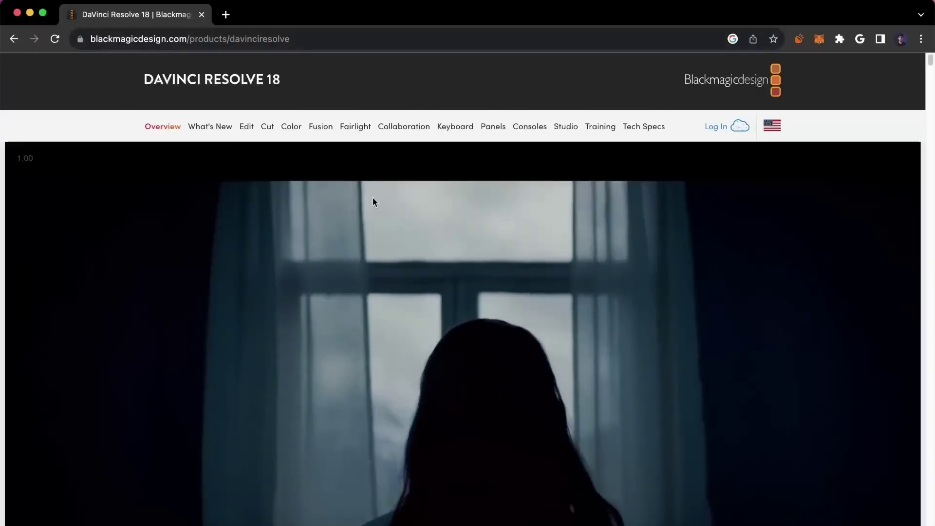
scroll(418, 296, down, 12)
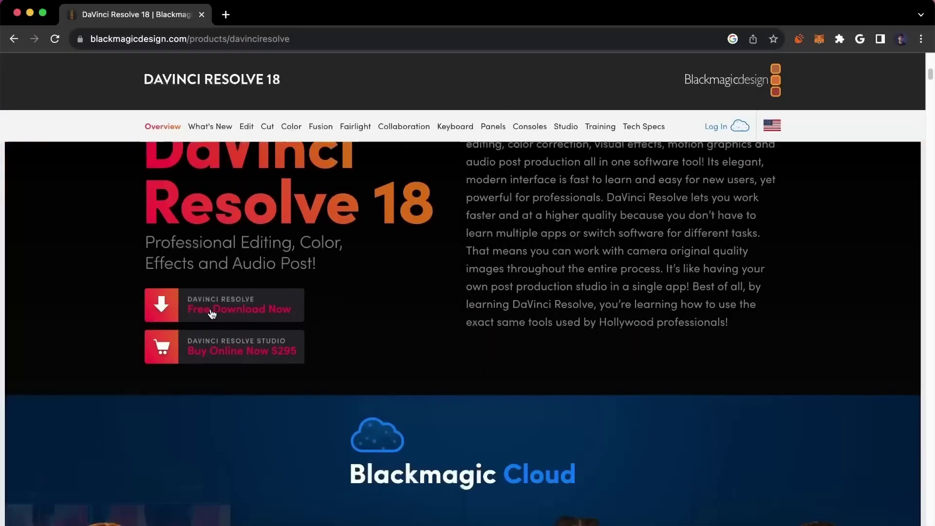
click(216, 312)
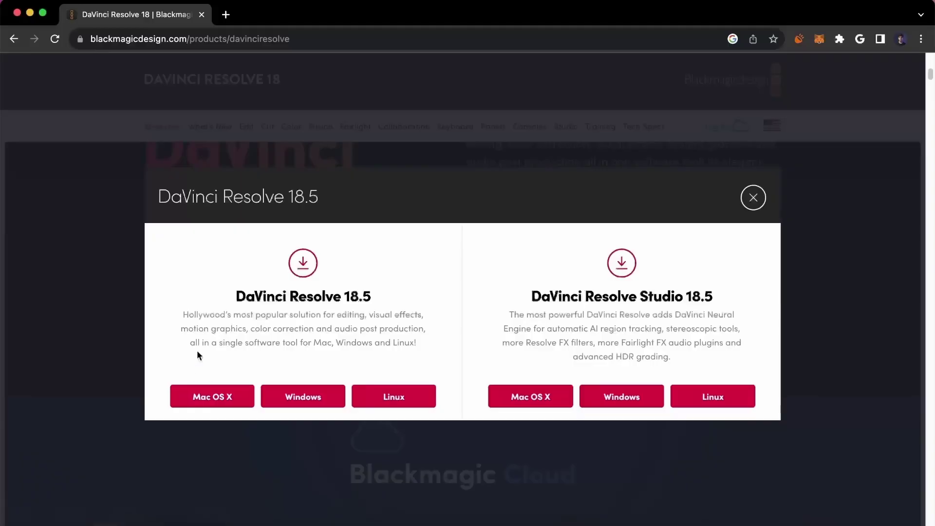
click(752, 198)
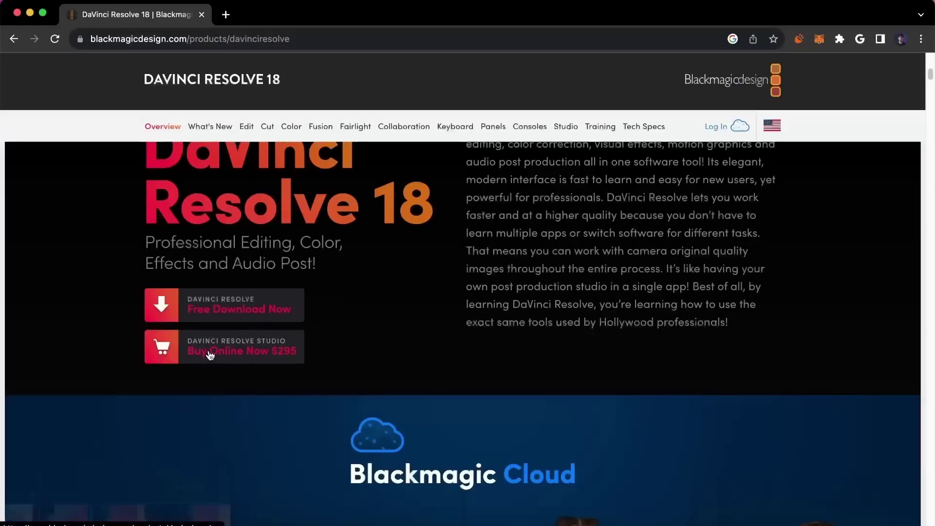
click(213, 305)
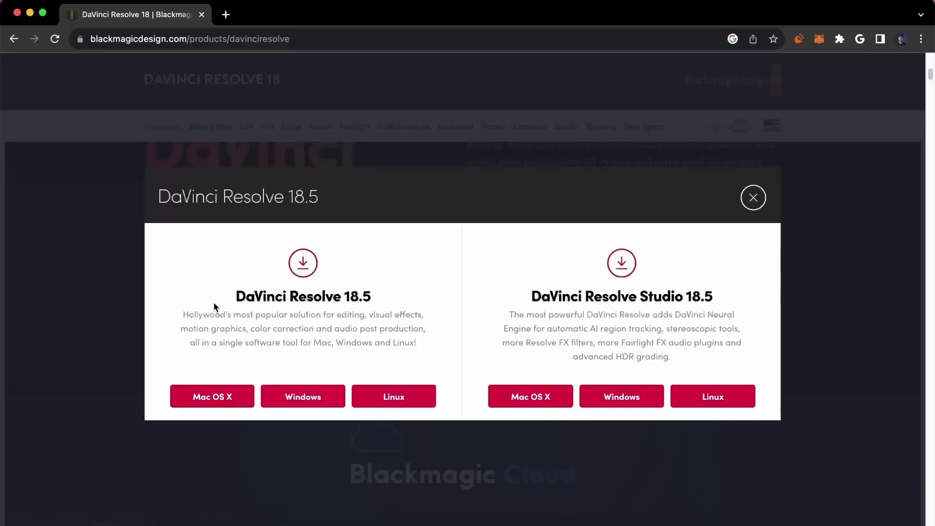
Compare the DaVinci Resolve 18.5 and DaVinci Resolve Studio 18.5 download options.
right_click(465, 296)
click(462, 293)
drag(627, 296, 700, 296)
click(602, 284)
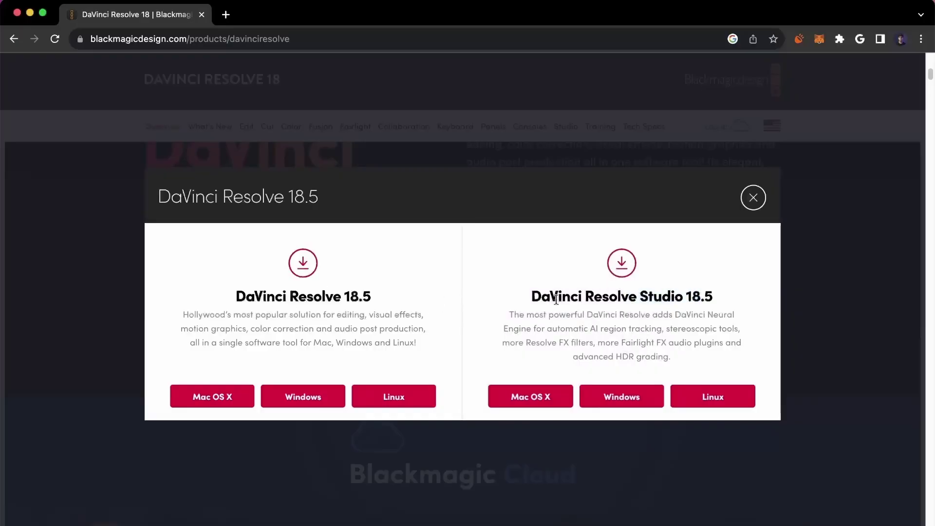
drag(267, 296, 394, 306)
click(295, 303)
drag(344, 298, 384, 298)
click(393, 287)
Choose the Mac OS X download of the free DaVinci Resolve, review the registration form's fields, and close it without submitting.
click(198, 396)
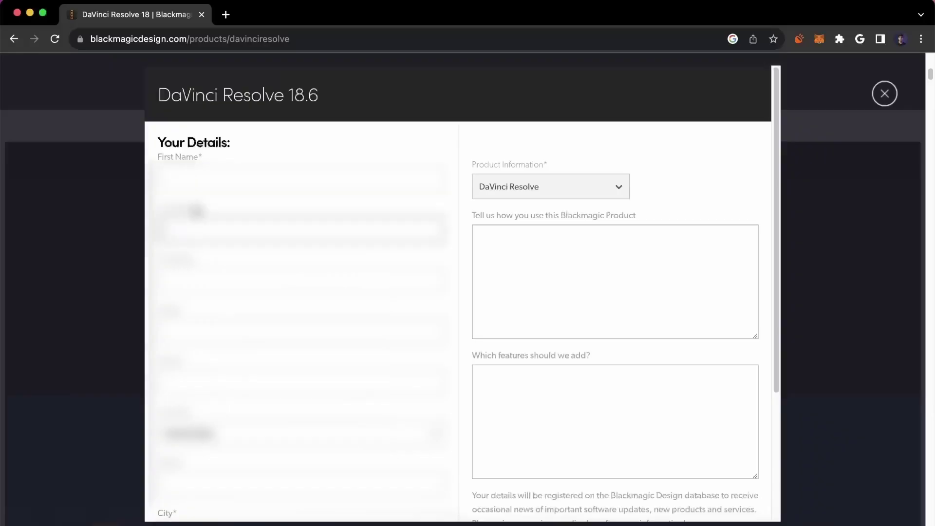
scroll(213, 231, down, 5)
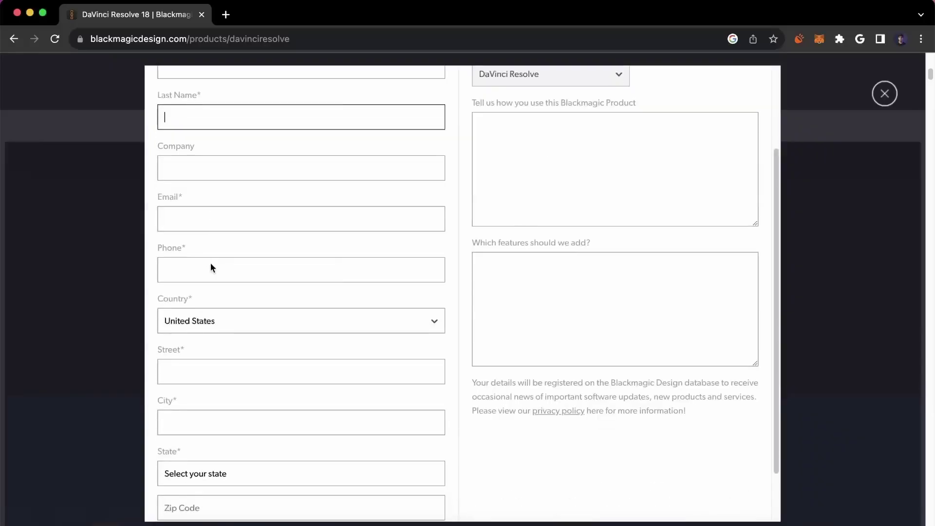
scroll(246, 324, up, 5)
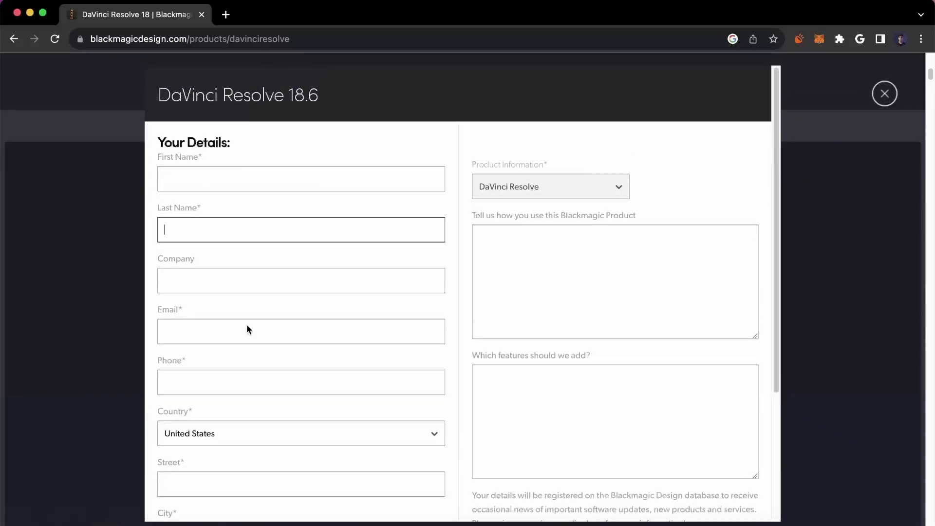
scroll(245, 323, down, 5)
scroll(245, 322, up, 1)
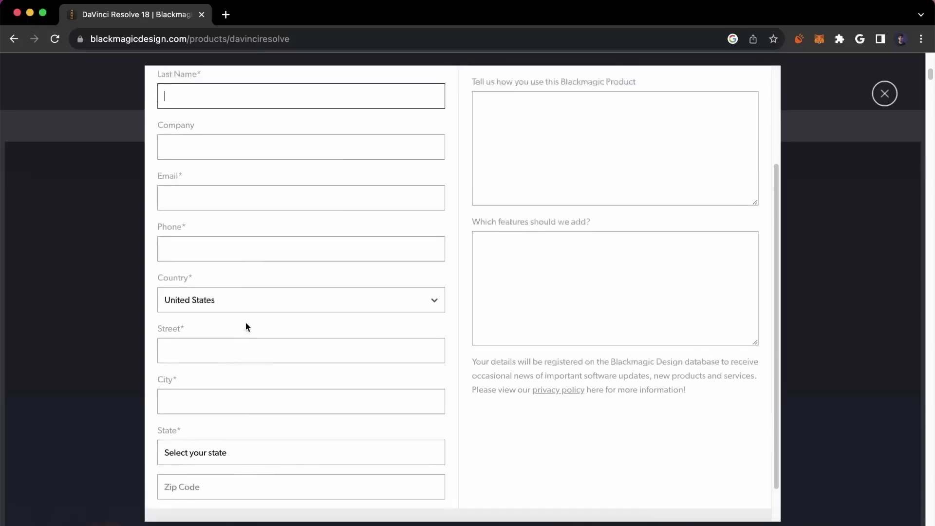
scroll(525, 263, up, 4)
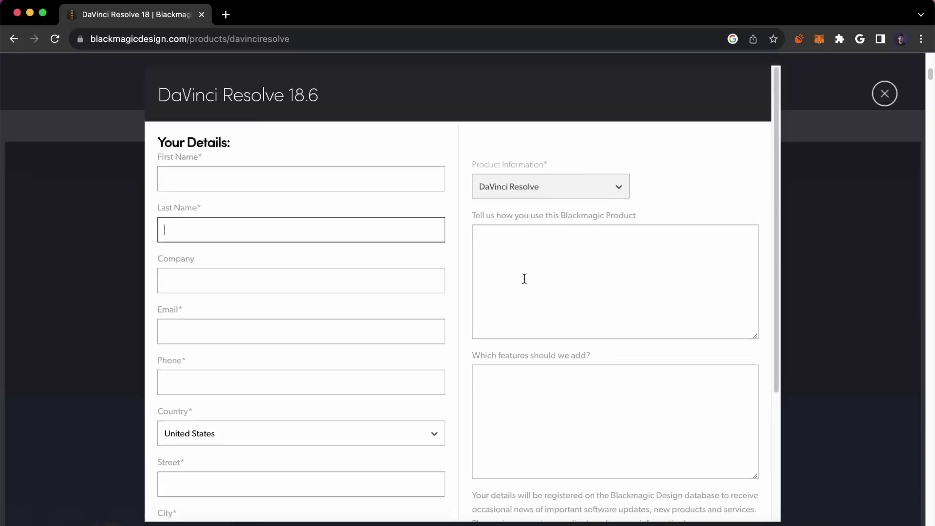
drag(544, 356, 620, 357)
scroll(619, 357, down, 4)
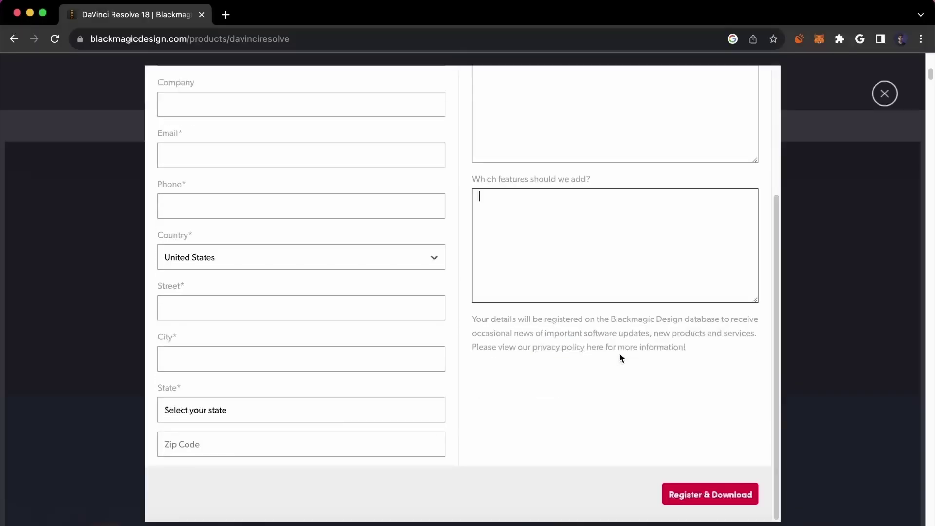
click(619, 358)
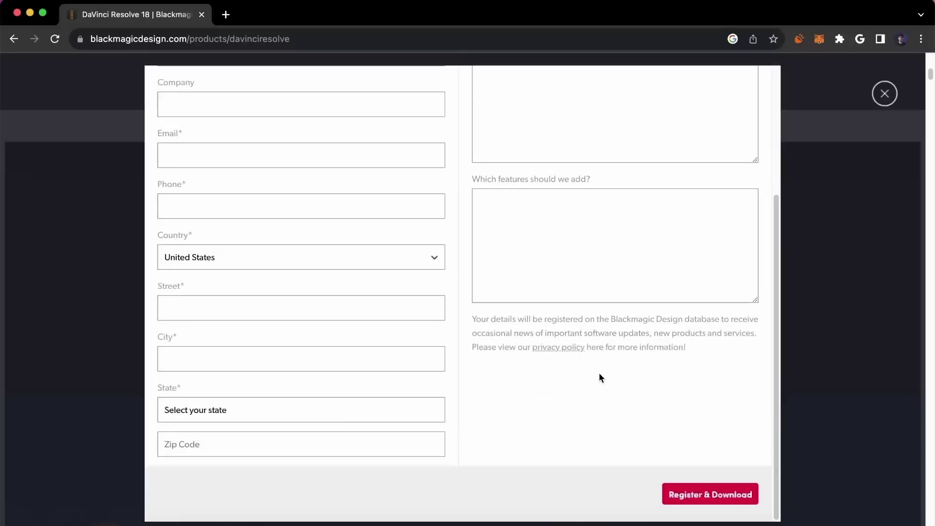
scroll(600, 378, up, 4)
scroll(599, 373, down, 4)
click(884, 93)
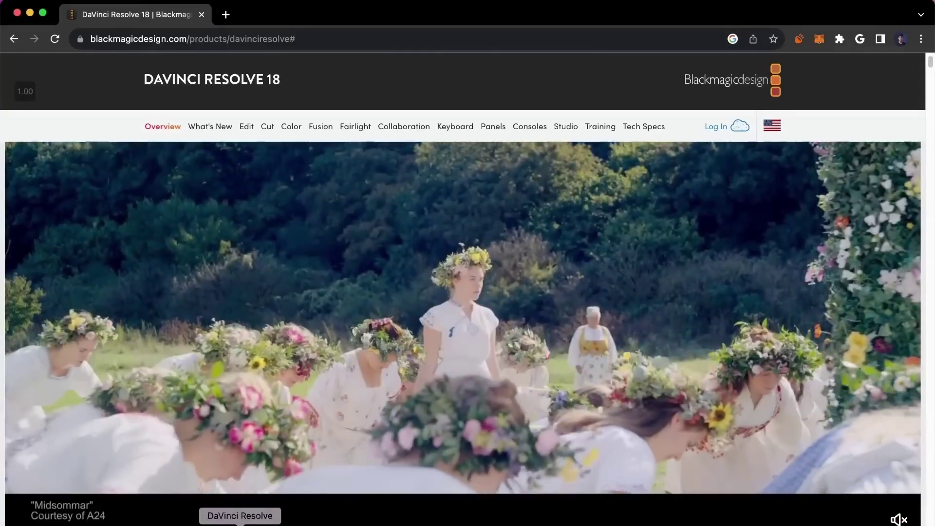
Launch DaVinci Resolve and view the commands available for the Untitled Project.
click(240, 523)
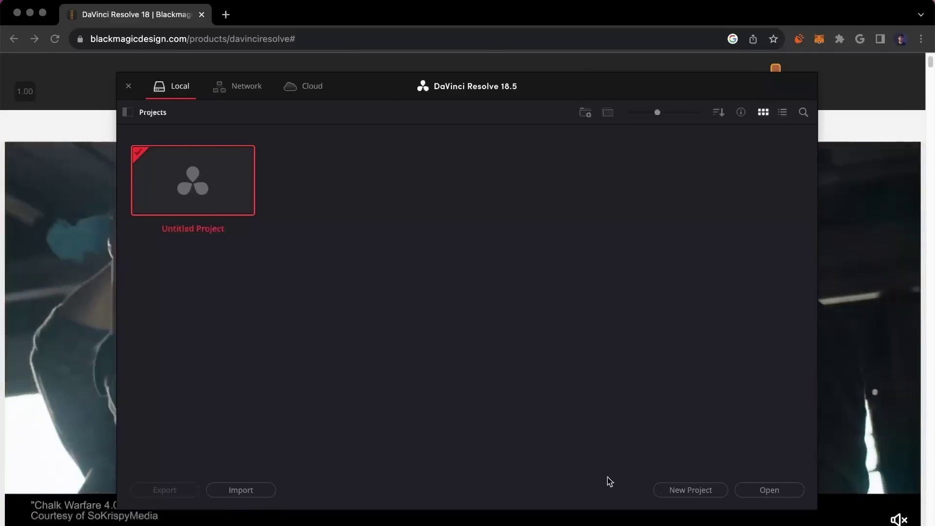
right_click(184, 204)
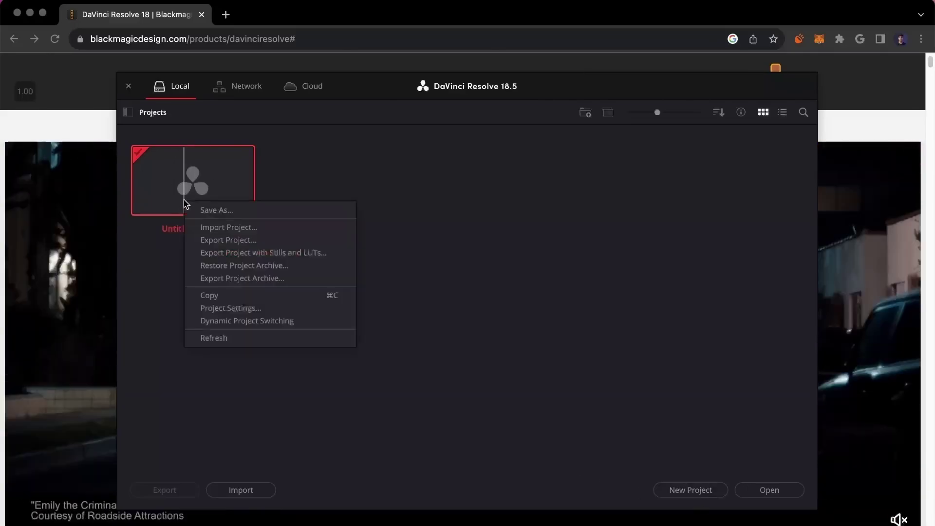
key(Escape)
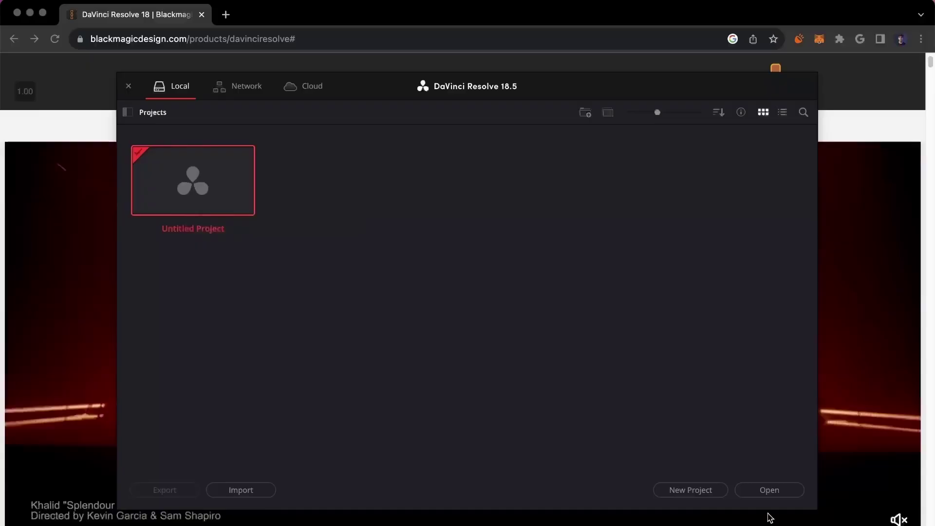
Create a new project named Davinci_Urdu_Course.
click(700, 495)
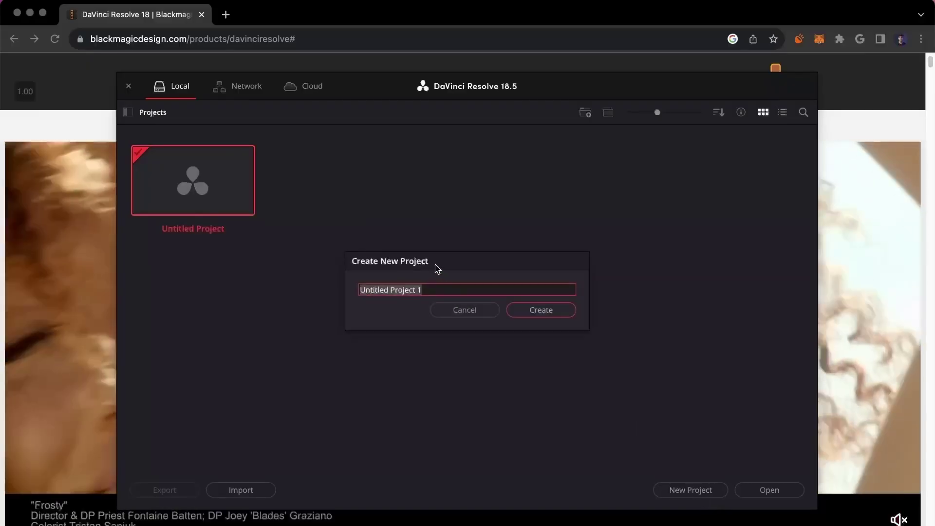
text(Da)
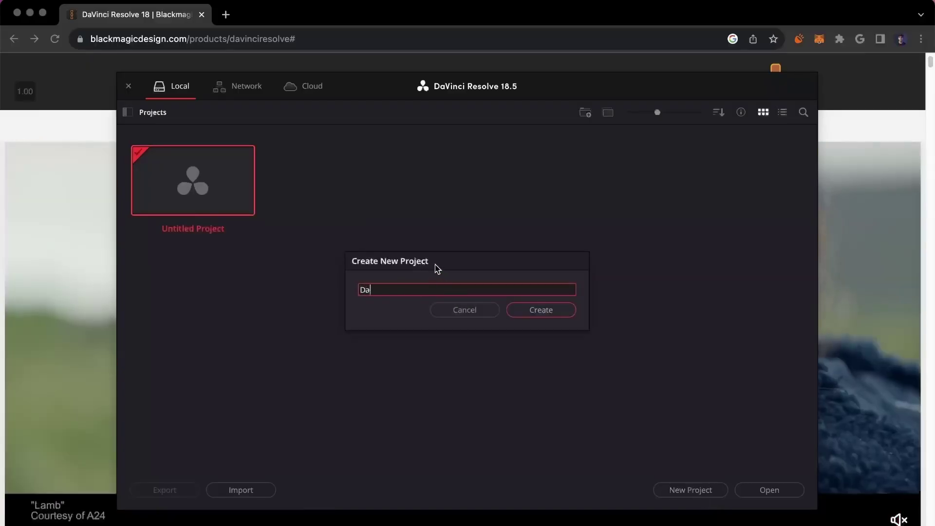
text(vin)
key(BackSpace)
text(vinci_)
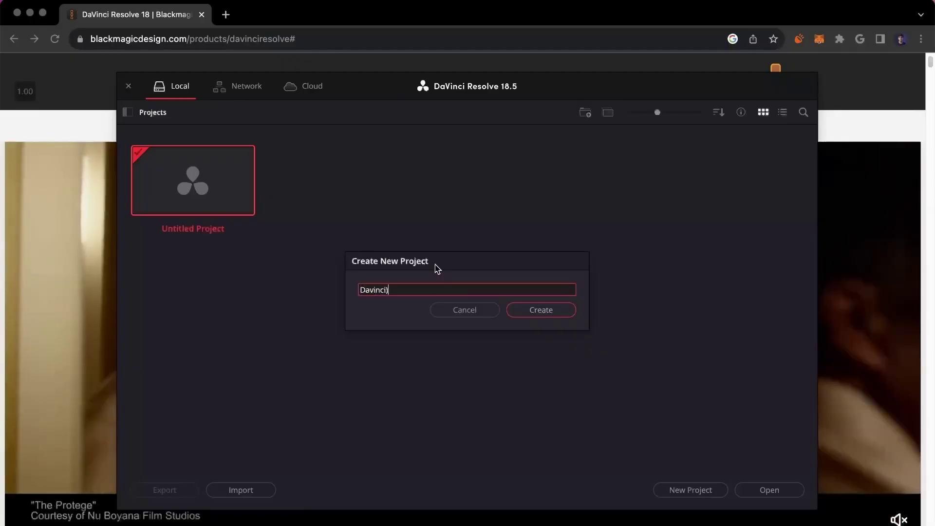
text(Urdu_)
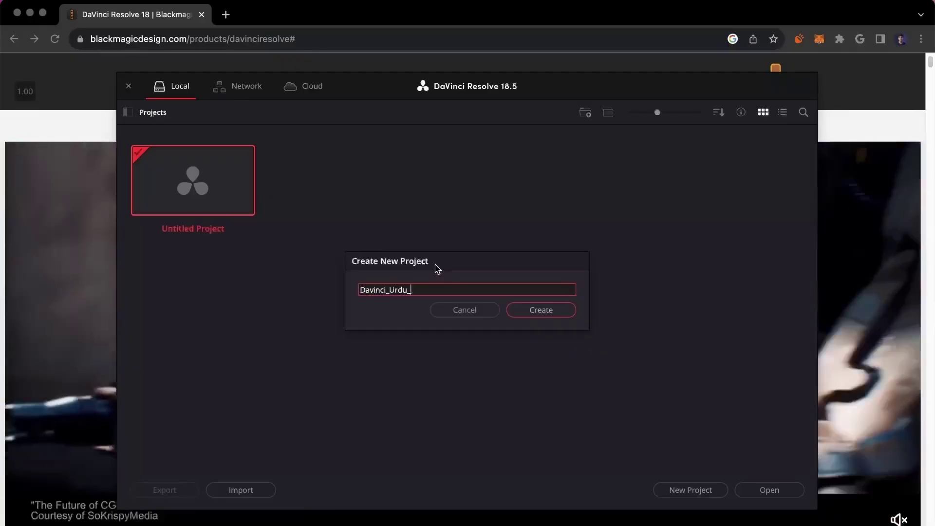
text(Course)
click(532, 310)
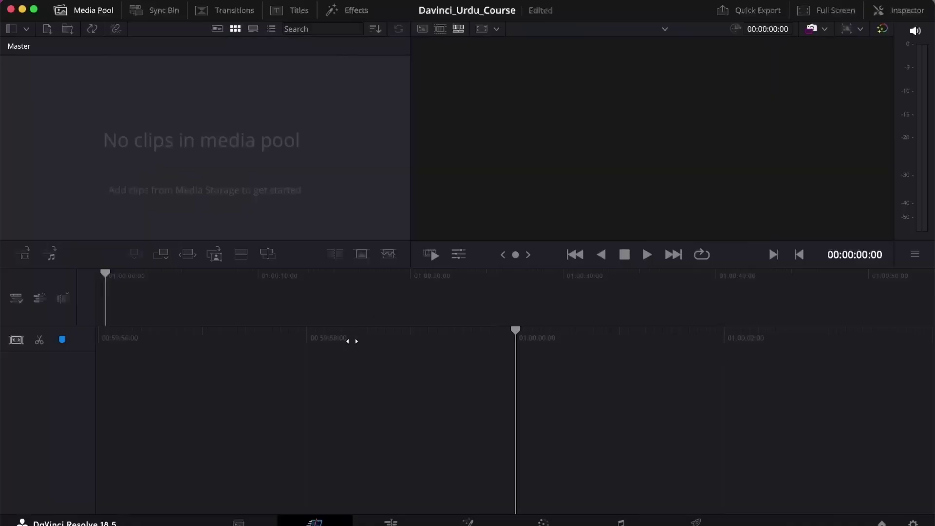
Look through the Edit, Fusion, Color, Fairlight and Cut workspaces of the new project.
click(416, 523)
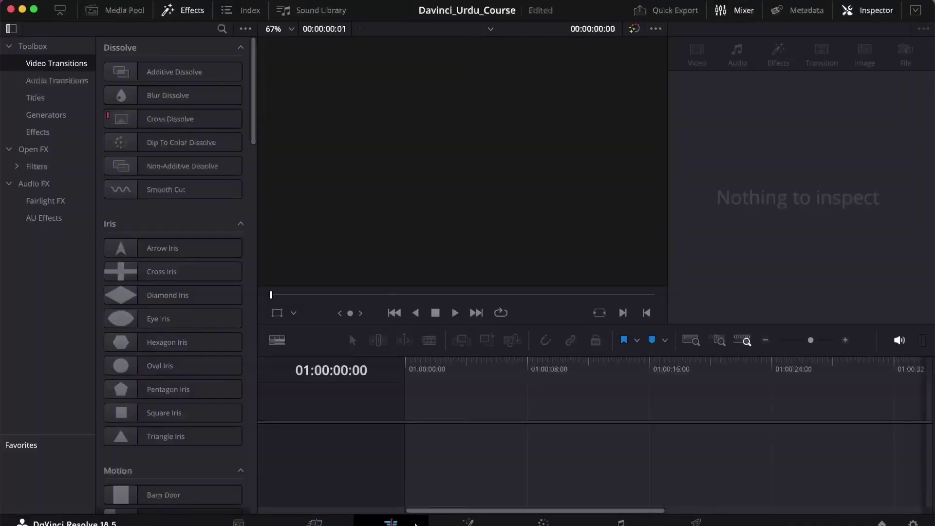
key(shift+5)
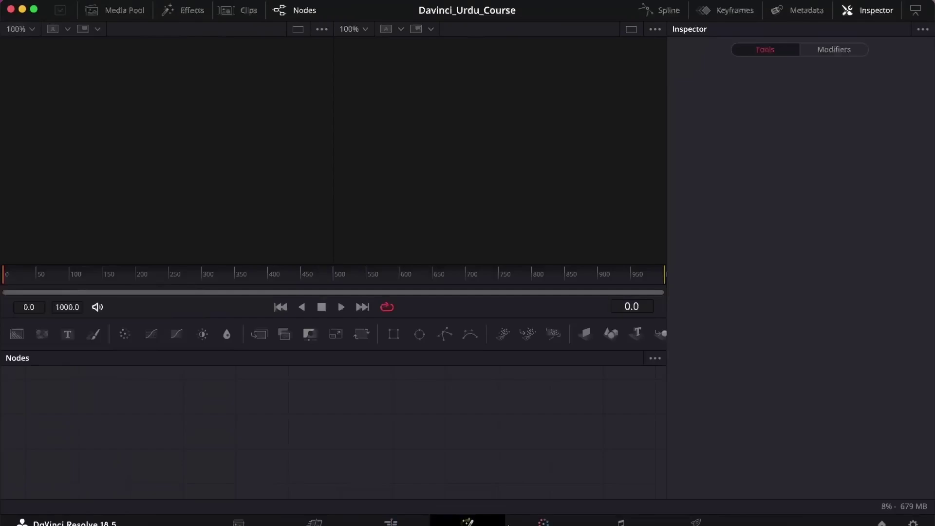
key(shift+6)
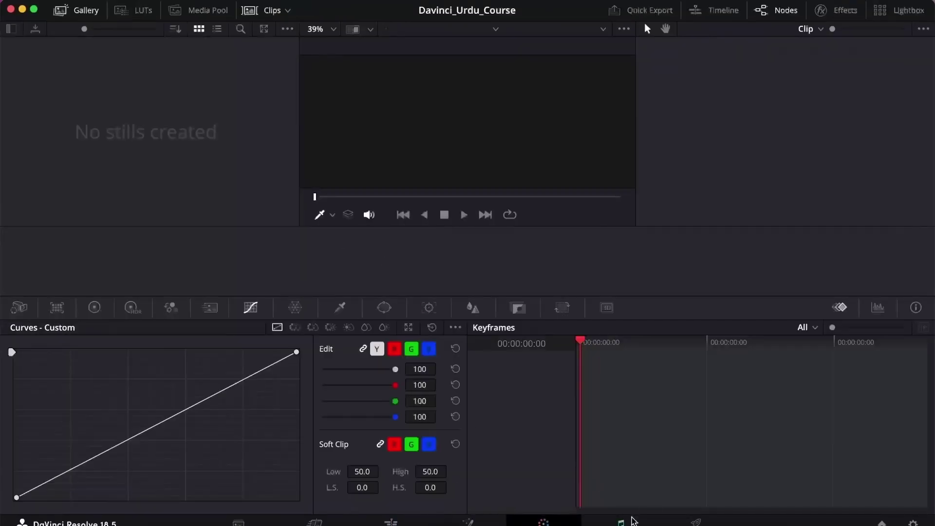
click(632, 520)
click(316, 522)
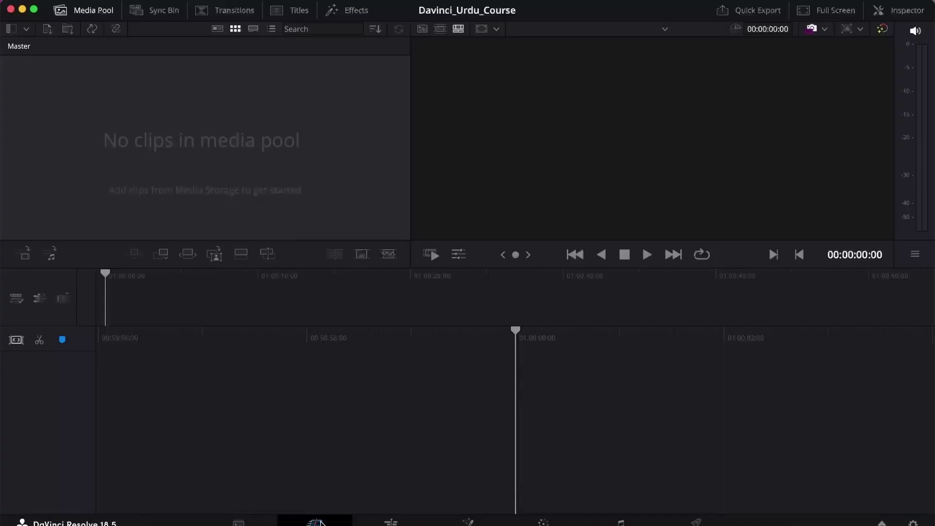
Switch to the Edit page, check the Media Pool, and leave it hidden along with the Effects library and Inspector.
click(390, 522)
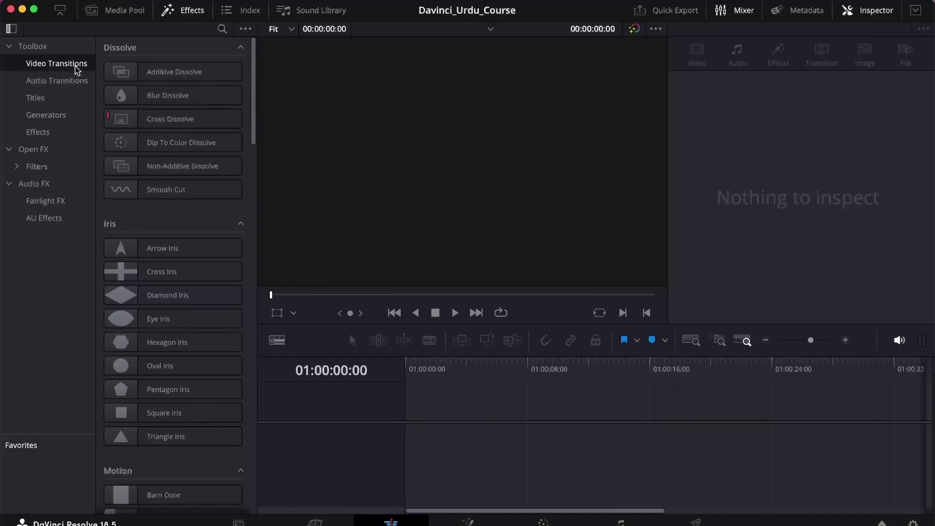
click(172, 14)
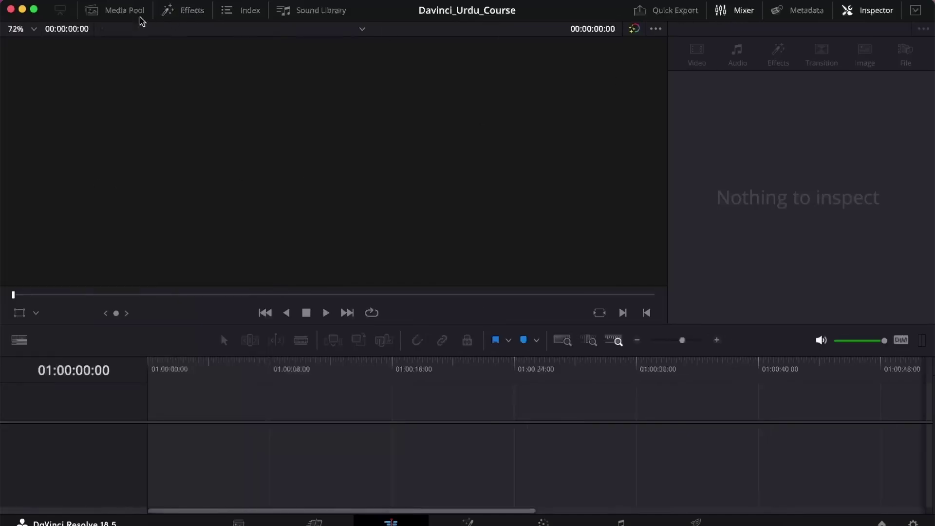
click(104, 15)
click(111, 11)
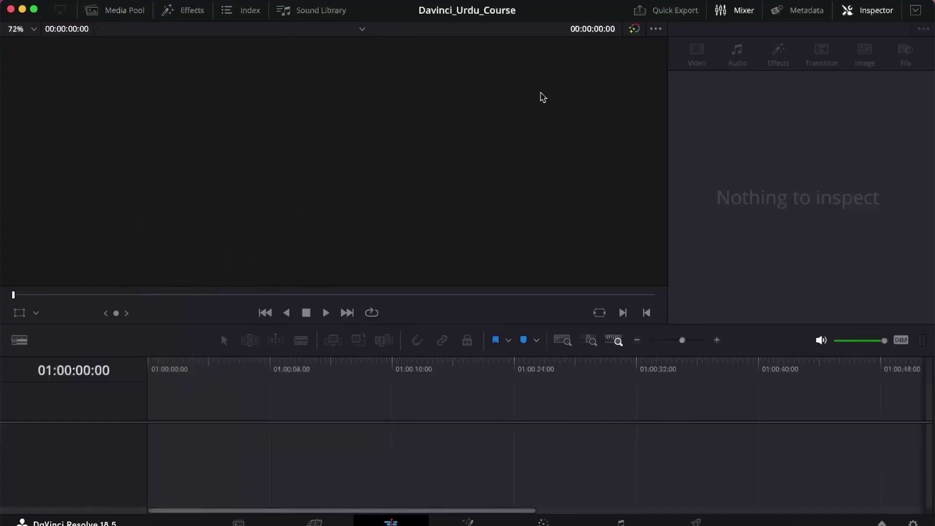
click(866, 12)
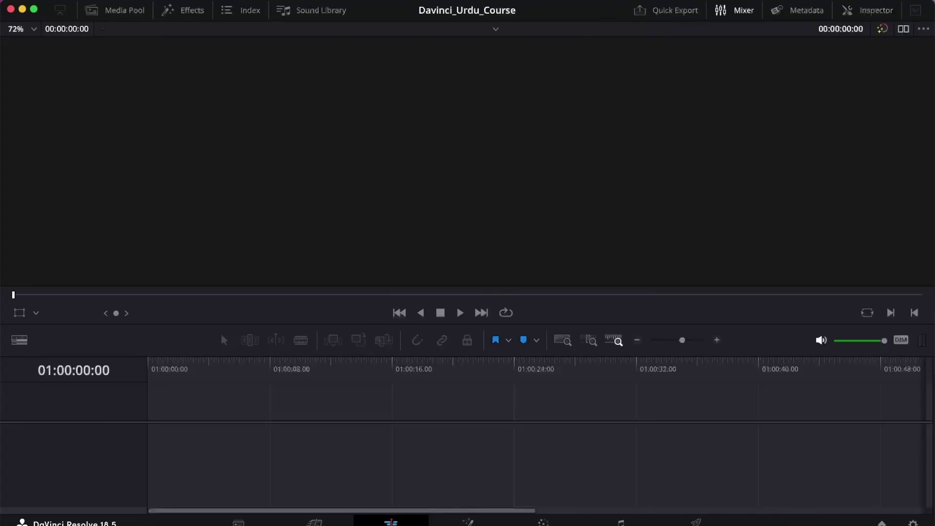
Look through the application's commands and reset the UI layout to its default.
click(110, 0)
mouse_move(164, 195)
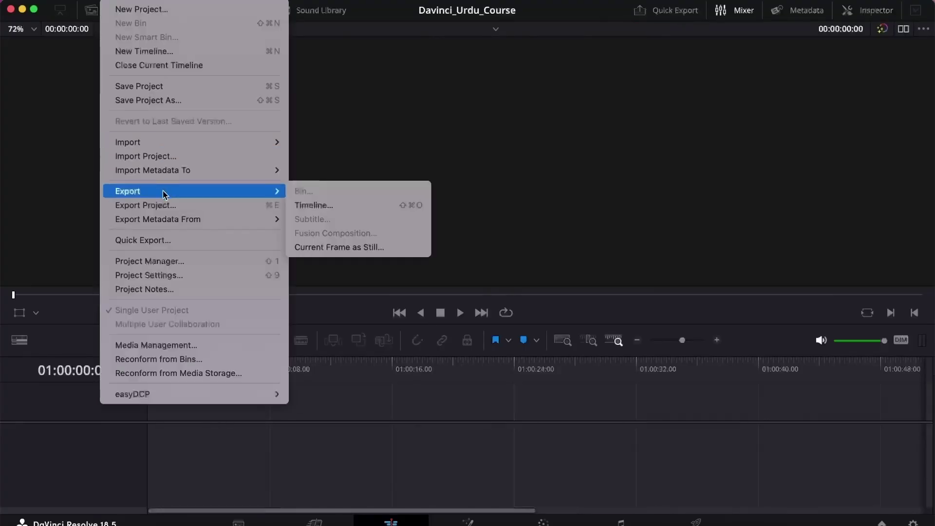
mouse_move(292, 1)
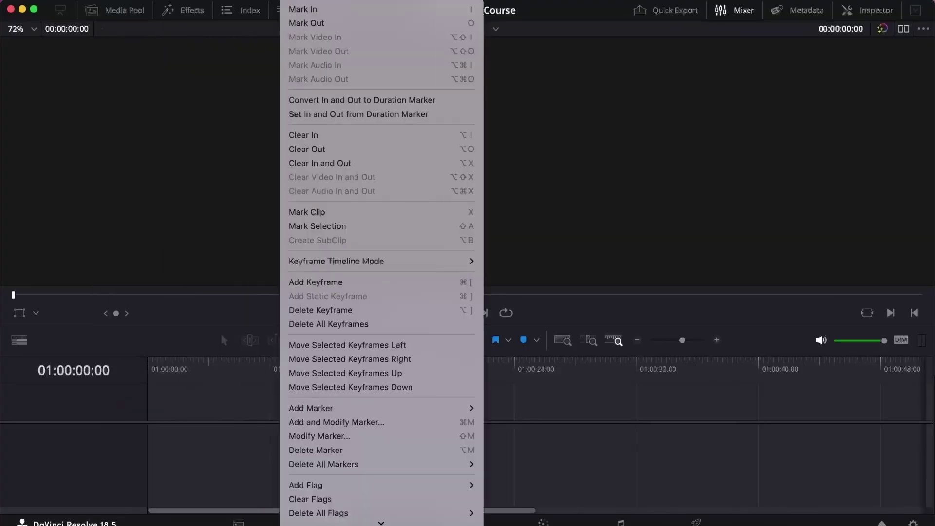
mouse_move(323, 1)
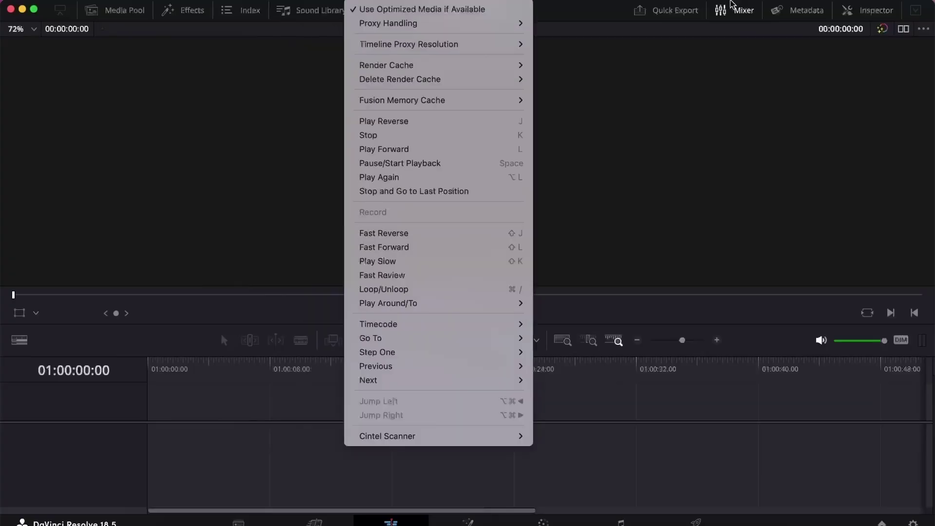
mouse_move(655, 1)
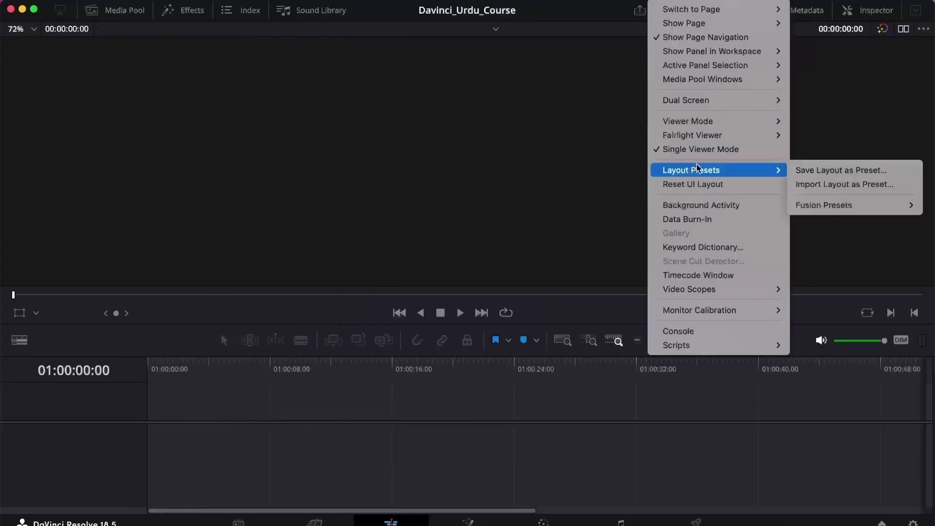
click(693, 184)
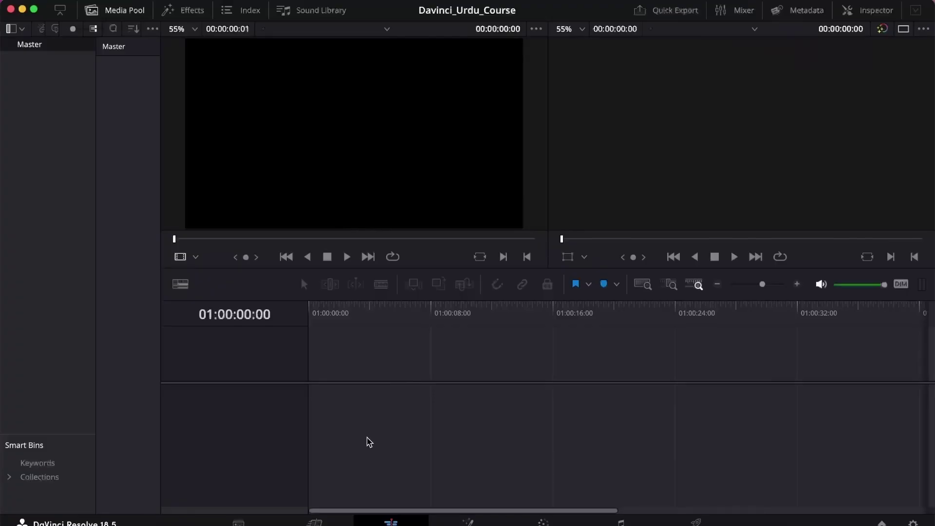
Switch to Google Chrome, search for Pexels in a new tab, and open the pexels.com site.
click(468, 523)
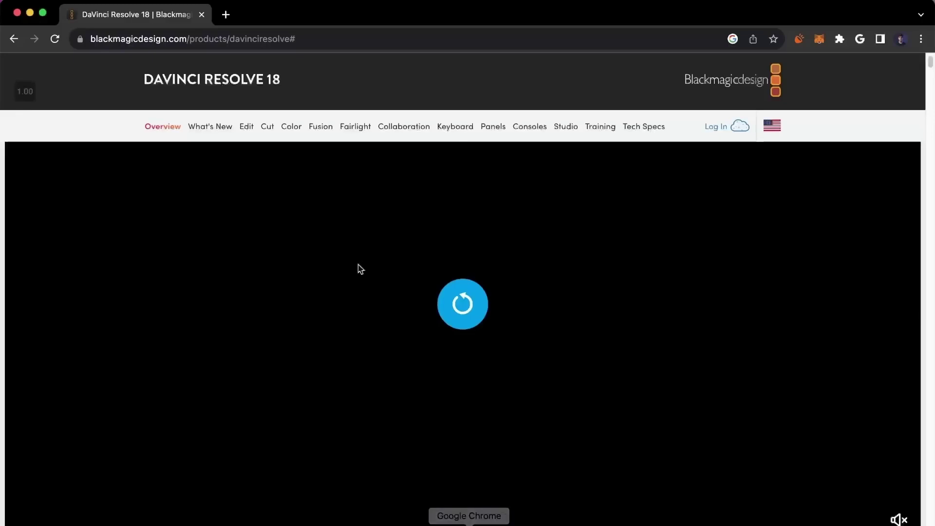
click(229, 15)
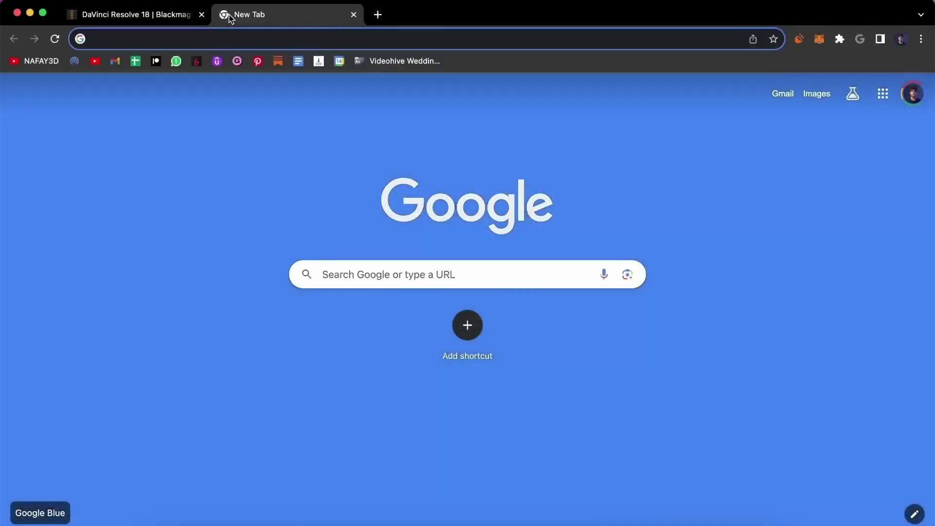
text(pexdels)
key(Return)
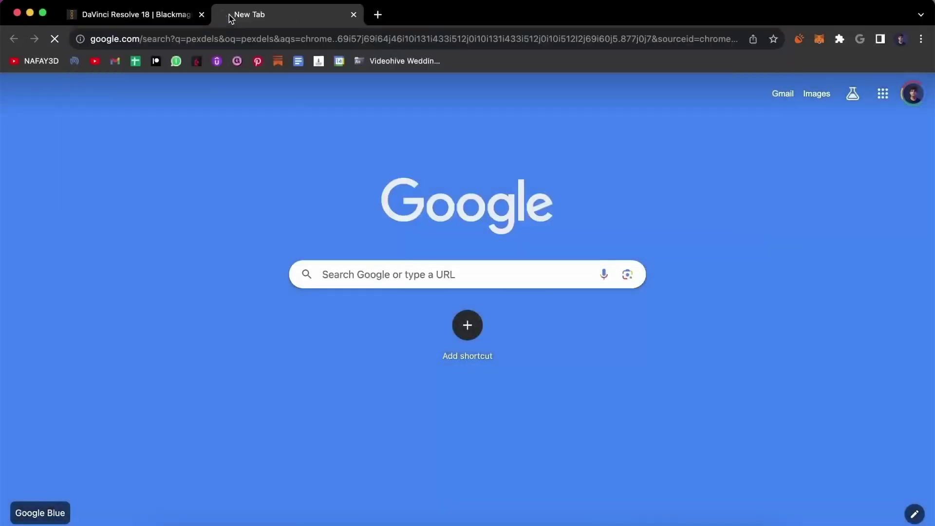
click(132, 306)
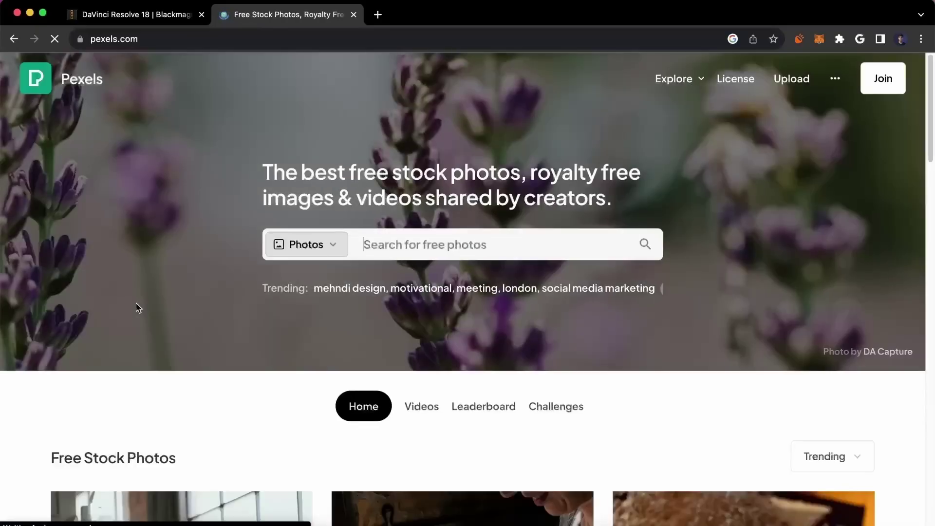
Set the Pexels search to Videos and search for "nature".
click(292, 244)
click(303, 305)
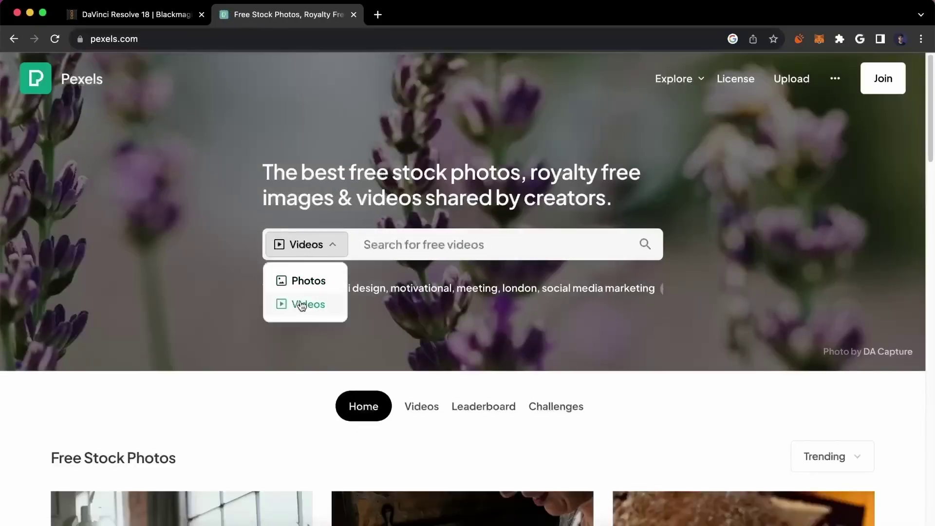
click(413, 249)
text(nature)
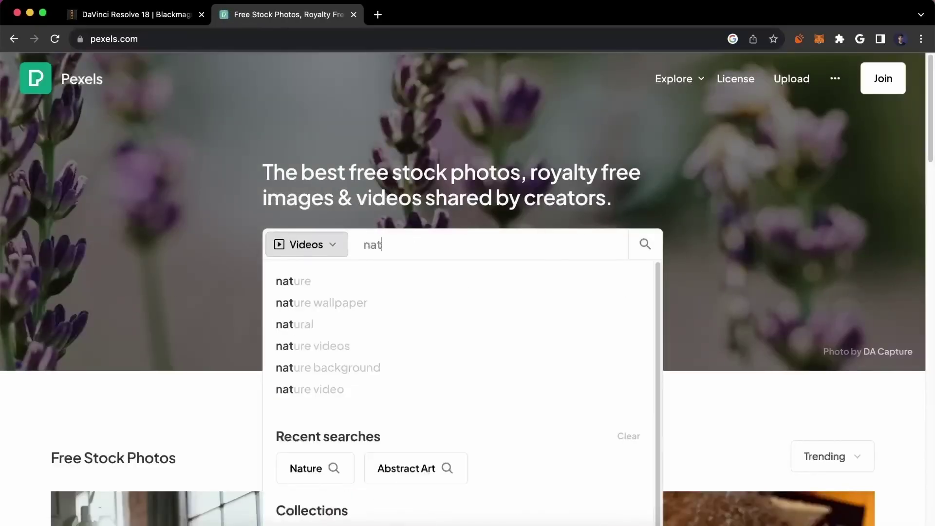
key(Return)
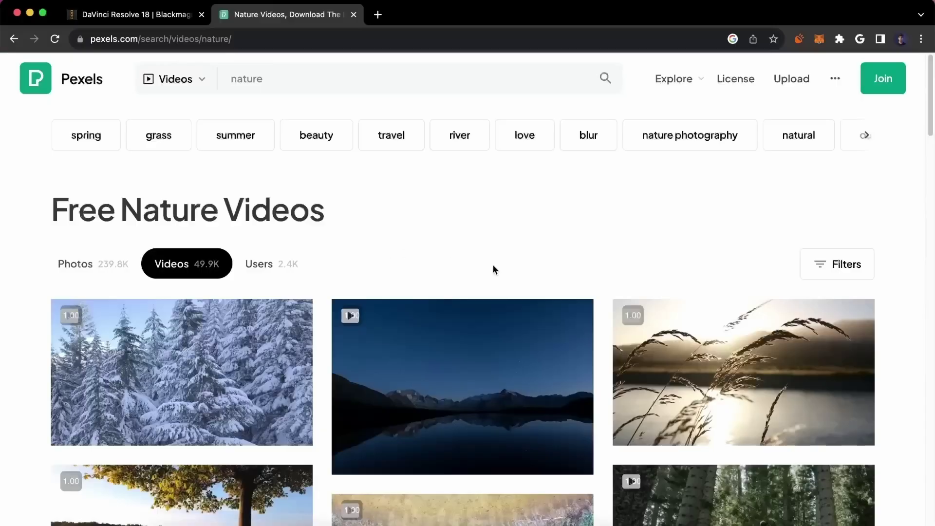
Find the drone video of big waves rushing to the shore among the results, download it for free, and dismiss the thank-you dialog.
scroll(497, 266, down, 7)
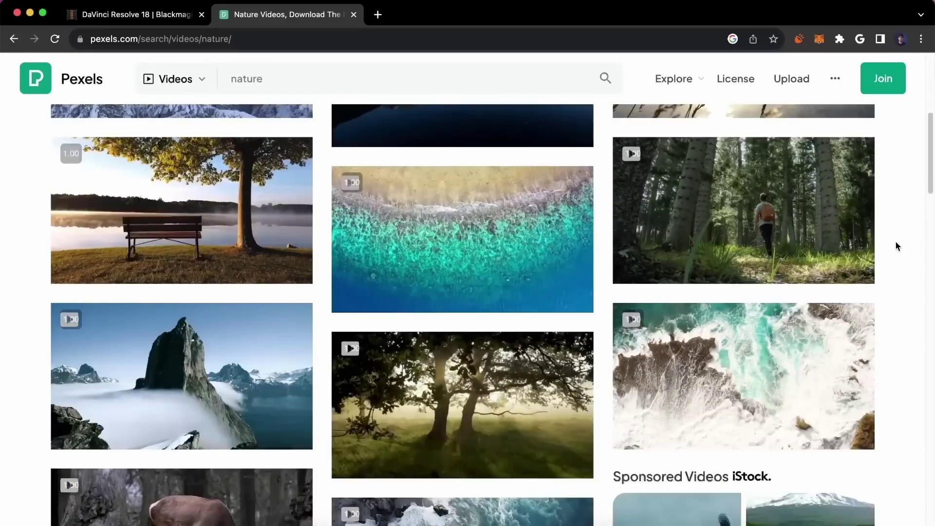
scroll(895, 241, down, 1)
scroll(895, 246, down, 5)
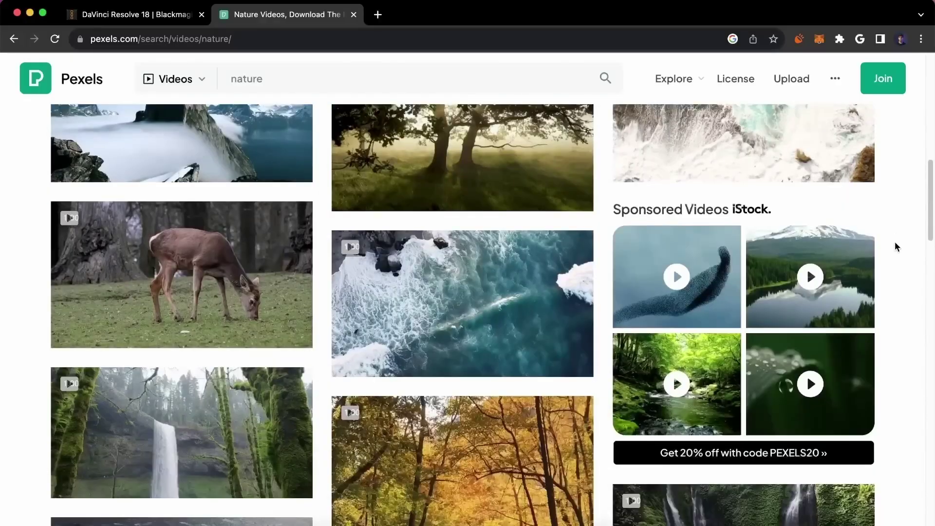
click(441, 275)
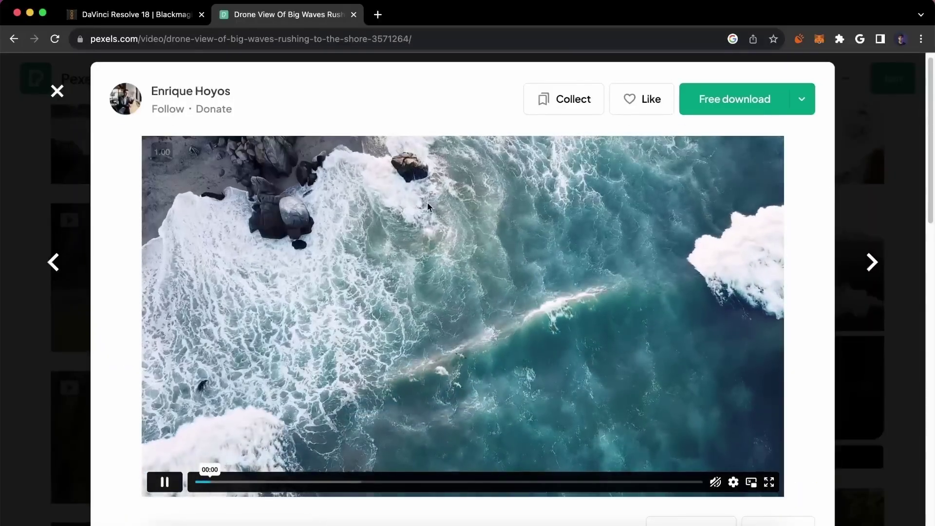
click(748, 98)
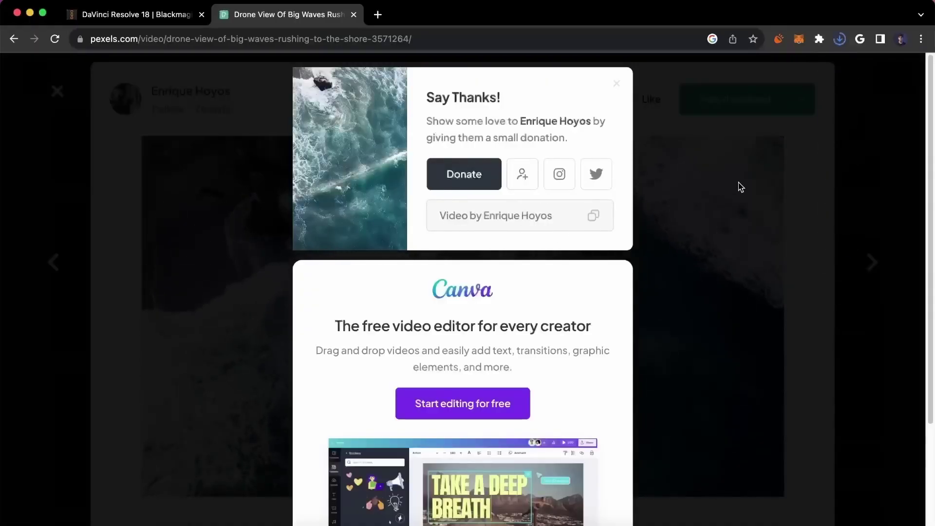
click(787, 187)
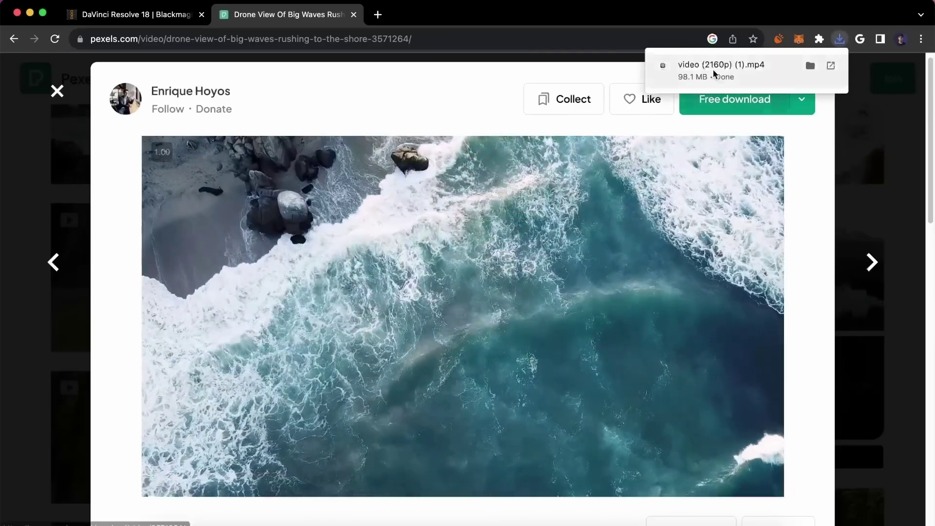
Bring the downloaded video (2160p) (1).mp4 from Chrome into the DaVinci Resolve timeline and change the project frame rate to match it.
drag(710, 72, 594, 372)
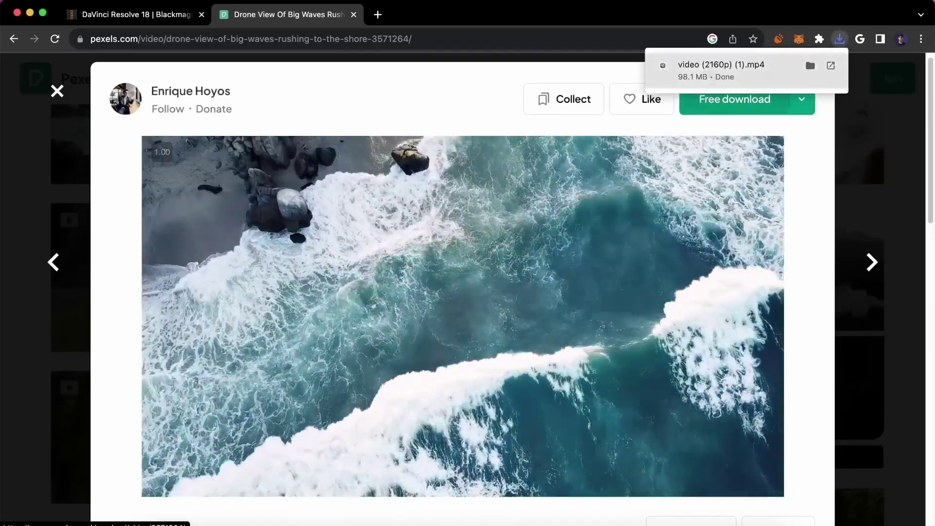
key(ctrl+Up)
drag(594, 372, 373, 371)
drag(296, 358, 349, 388)
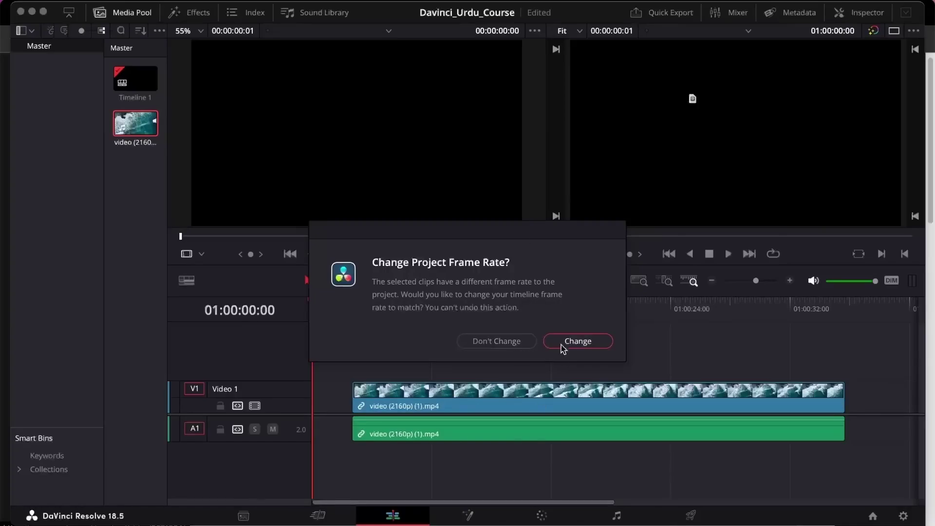
click(560, 342)
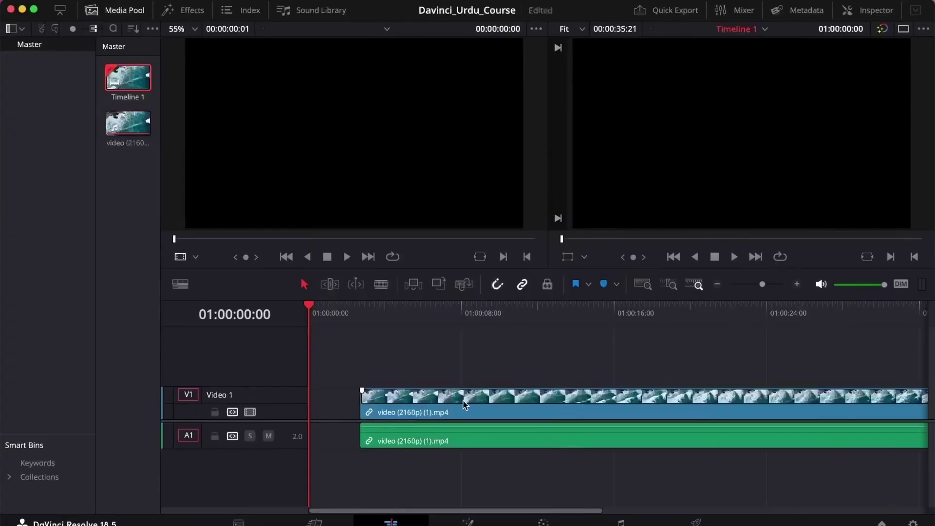
Move the waves clip to the start of the timeline, scrub through it, and return the playhead to 01:00:00:00.
drag(466, 401, 378, 395)
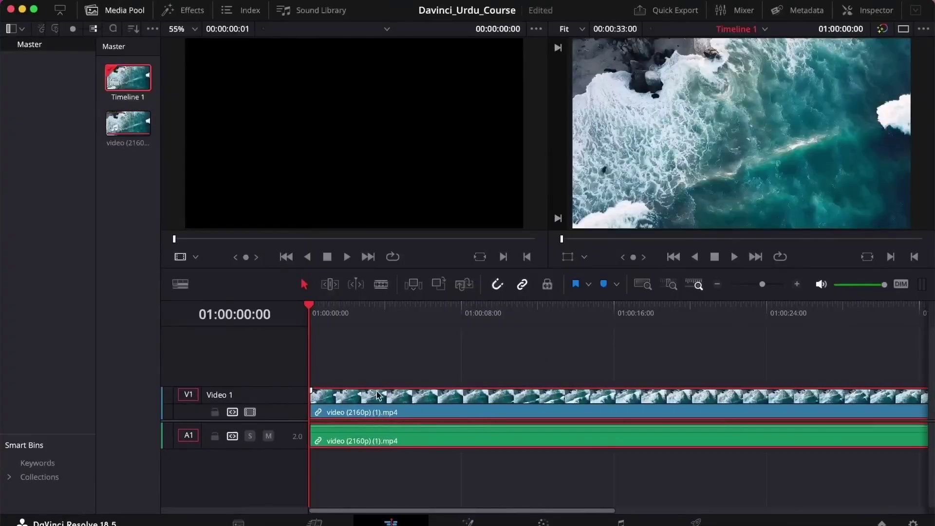
click(471, 310)
click(463, 311)
drag(462, 311, 293, 314)
click(378, 370)
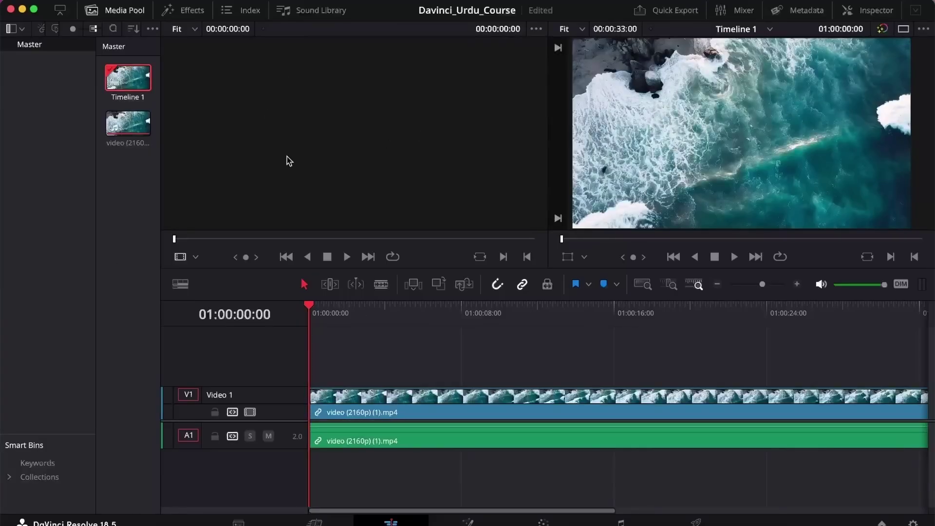
Preview the waves clip from the Media Pool in the source viewer, and deselect it.
click(131, 200)
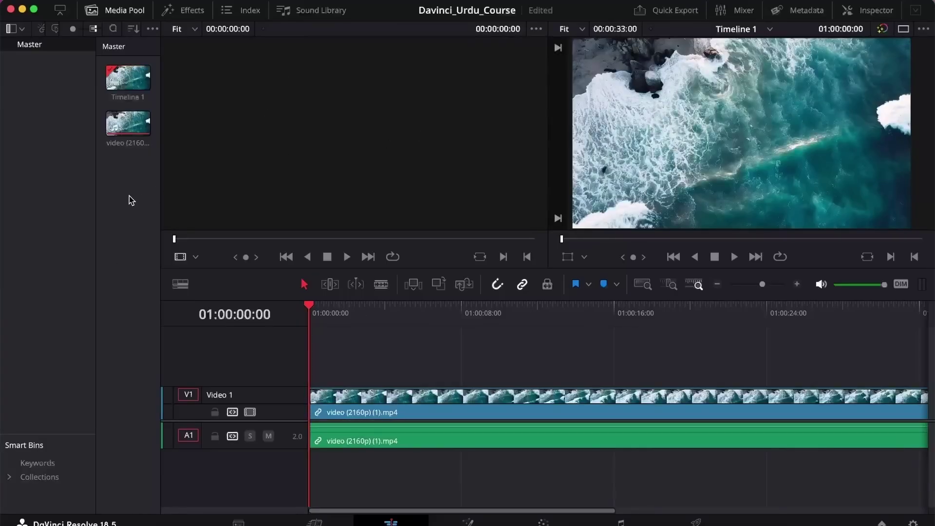
click(117, 130)
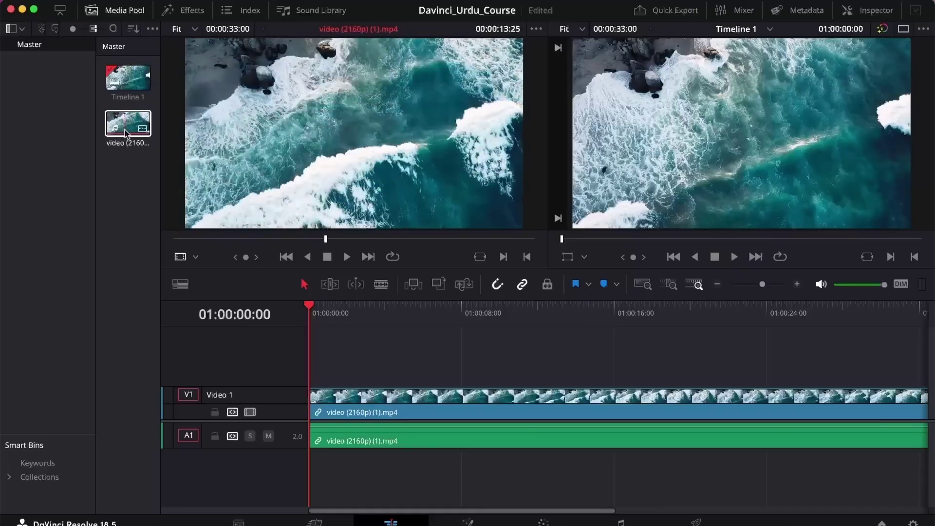
click(127, 158)
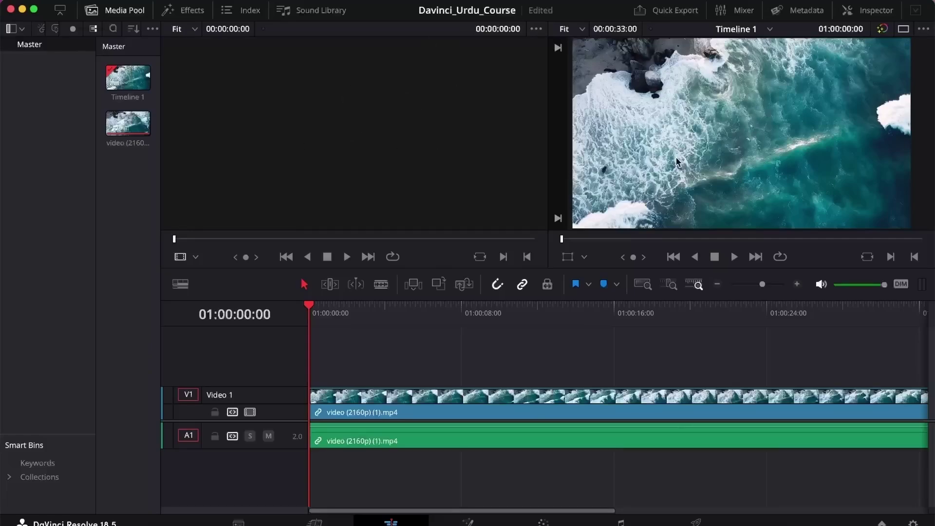
Compare single and dual viewer modes, keep the single viewer, and enlarge the viewer area by shrinking the timeline's height.
click(903, 29)
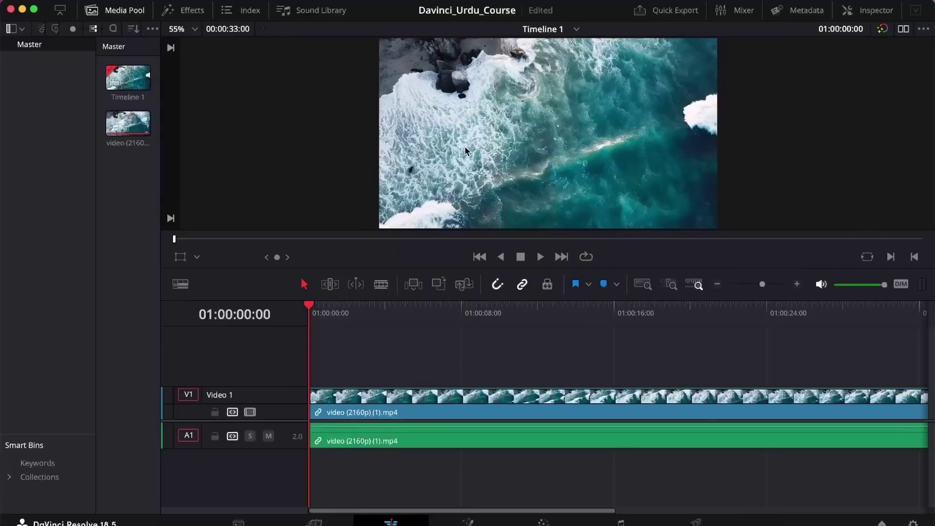
click(903, 30)
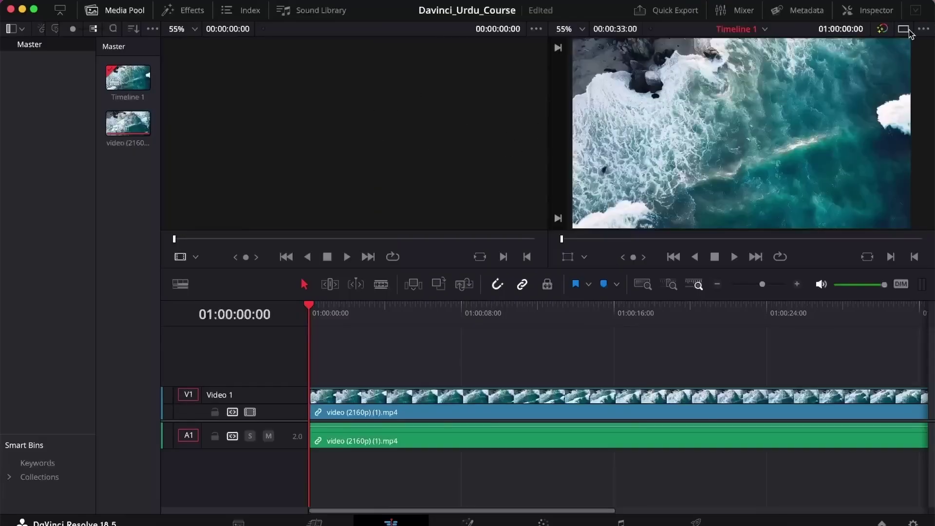
click(903, 29)
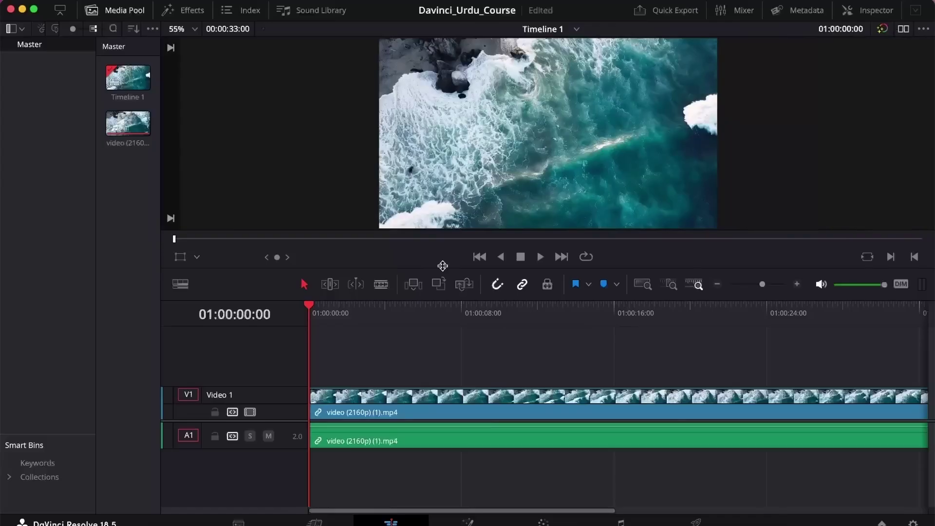
drag(443, 268, 444, 350)
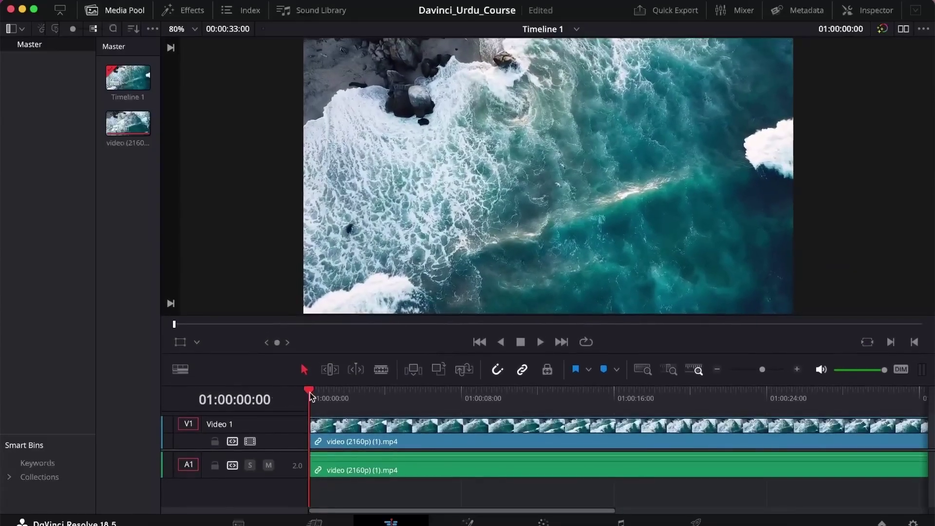
Locate the timeline's Snapping option and try toggling it while scrubbing the playhead, leaving snapping on.
mouse_move(319, 398)
mouse_down()
mouse_move(785, 375)
mouse_move(311, 384)
mouse_up()
drag(309, 390, 309, 418)
click(257, 2)
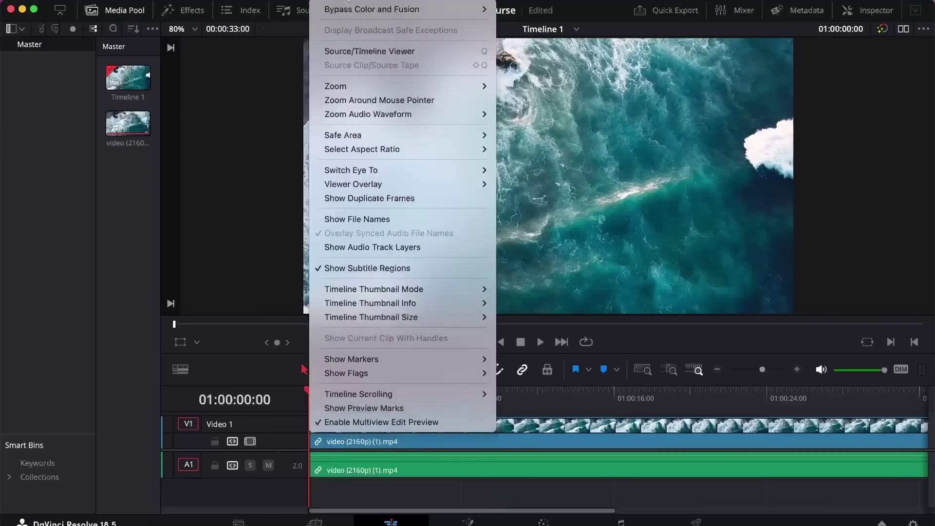
mouse_move(257, 2)
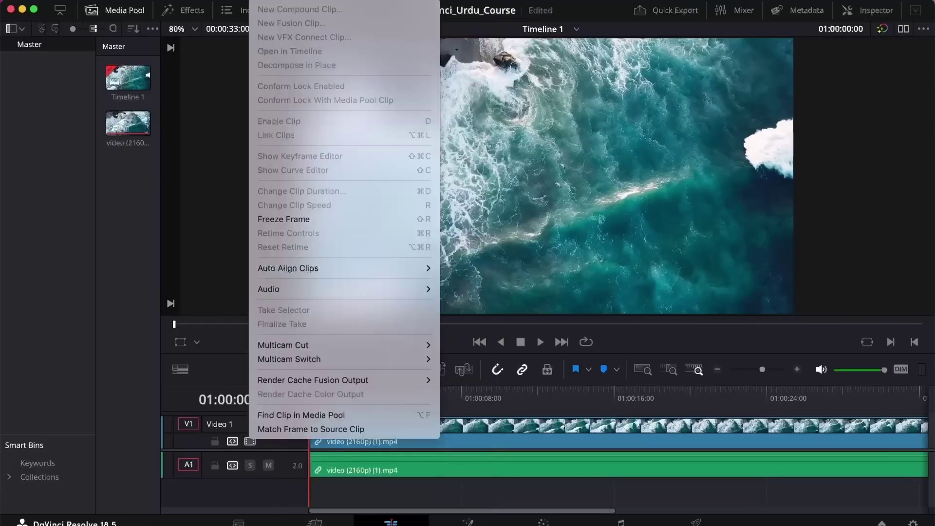
mouse_move(204, 2)
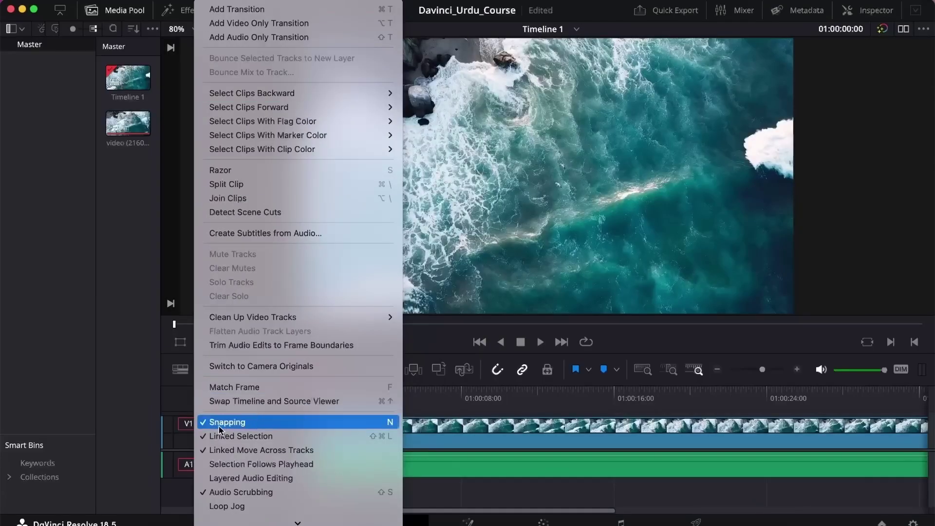
drag(500, 397, 307, 395)
key(n)
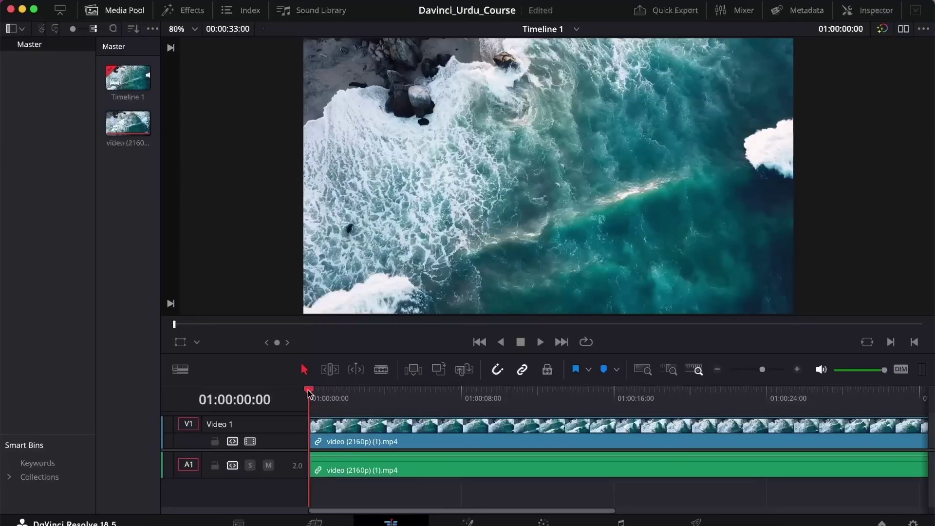
click(496, 371)
Split the waves clip shortly before 01:00:08:00 and at 01:00:12:23, and delete the segment between the cuts without closing the gap.
drag(315, 395, 552, 392)
key(super+b)
key(super+b)
click(489, 433)
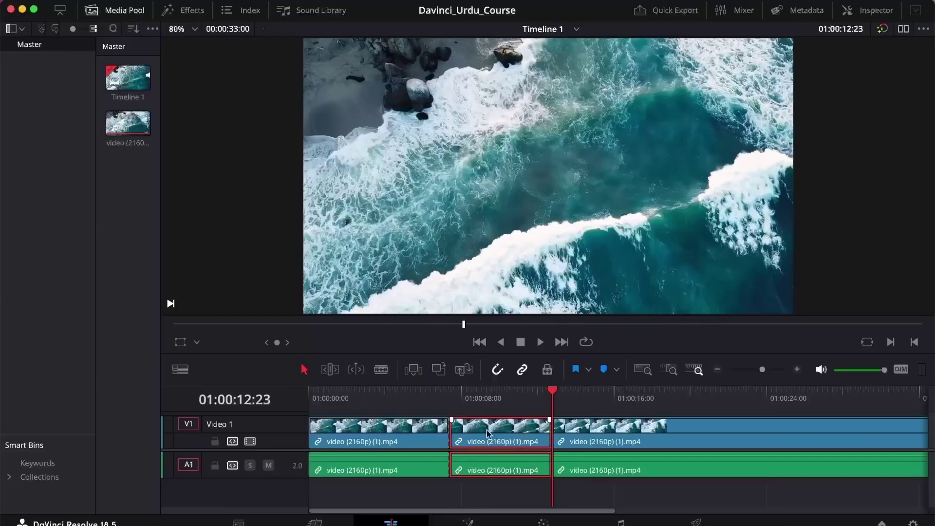
key(BackSpace)
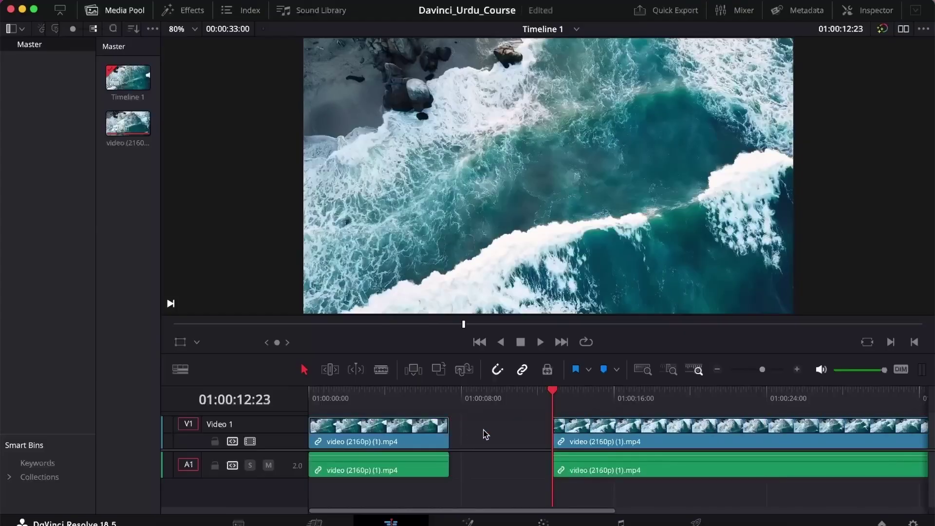
Close the gap between the two waves segments, and undo the cuts to restore the whole clip.
click(485, 433)
key(BackSpace)
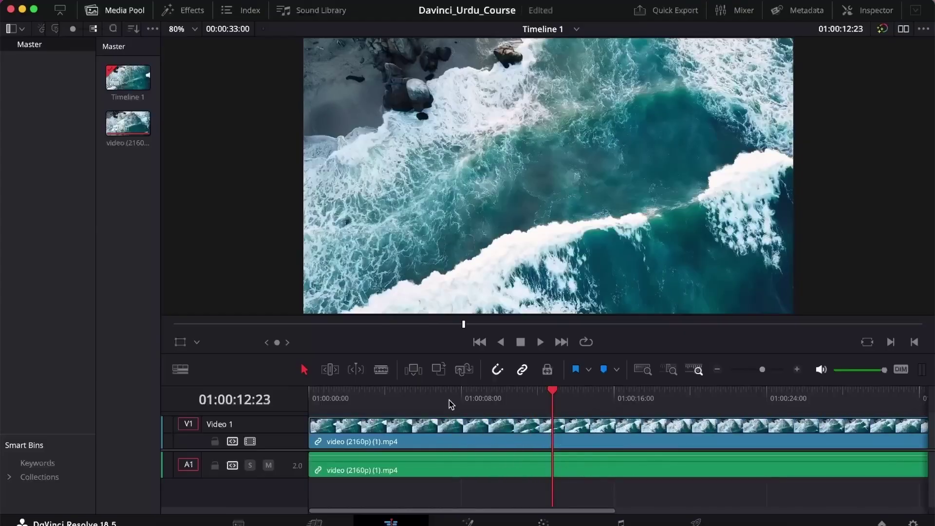
Split the waves clip with the Blade tool at 01:00:07:01 and 01:00:09:27, and return to Selection mode.
mouse_move(452, 404)
mouse_down()
mouse_move(417, 390)
mouse_move(442, 389)
mouse_up()
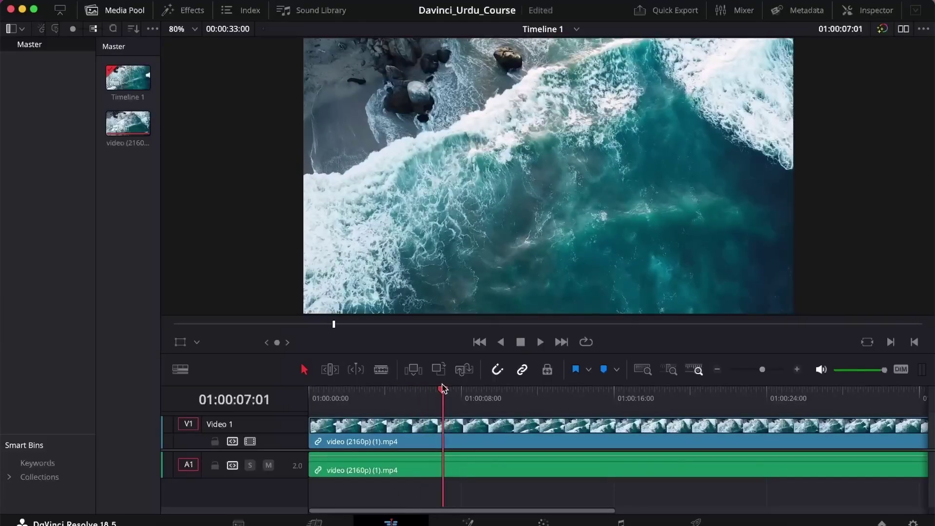
click(445, 428)
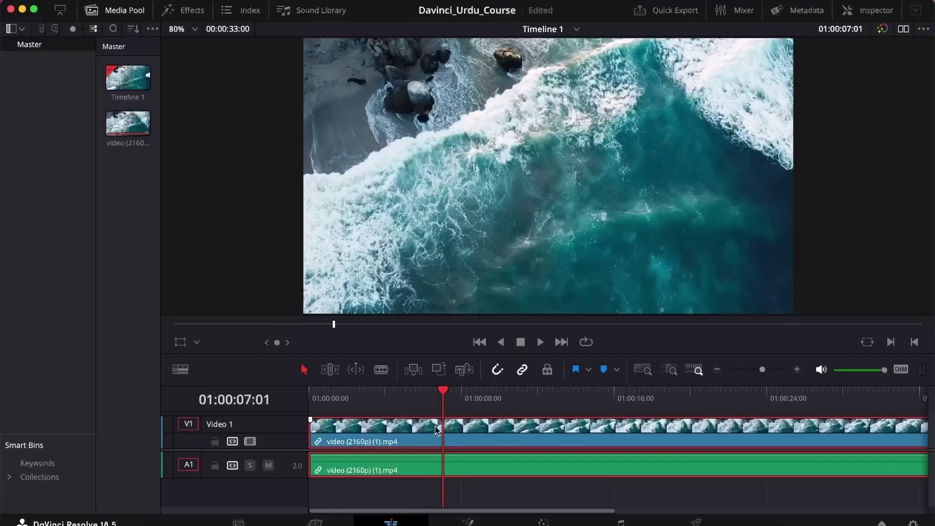
click(380, 371)
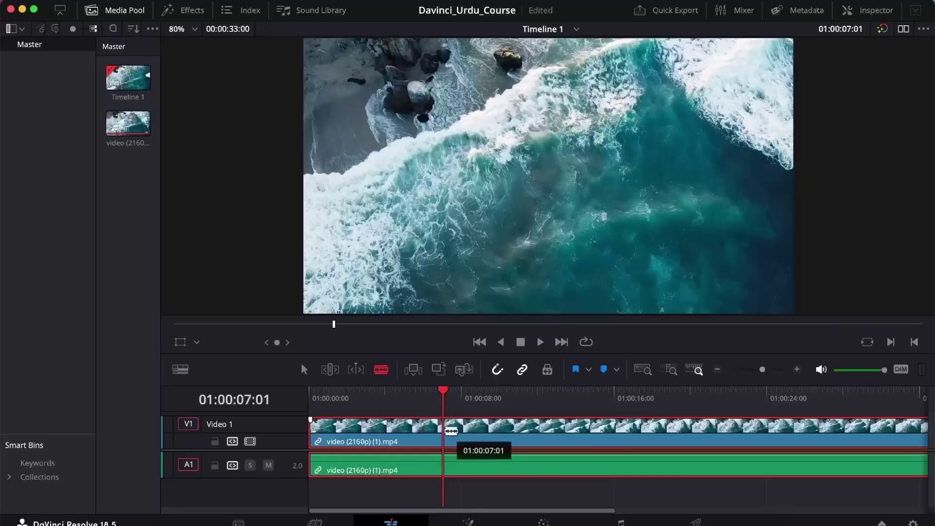
click(443, 427)
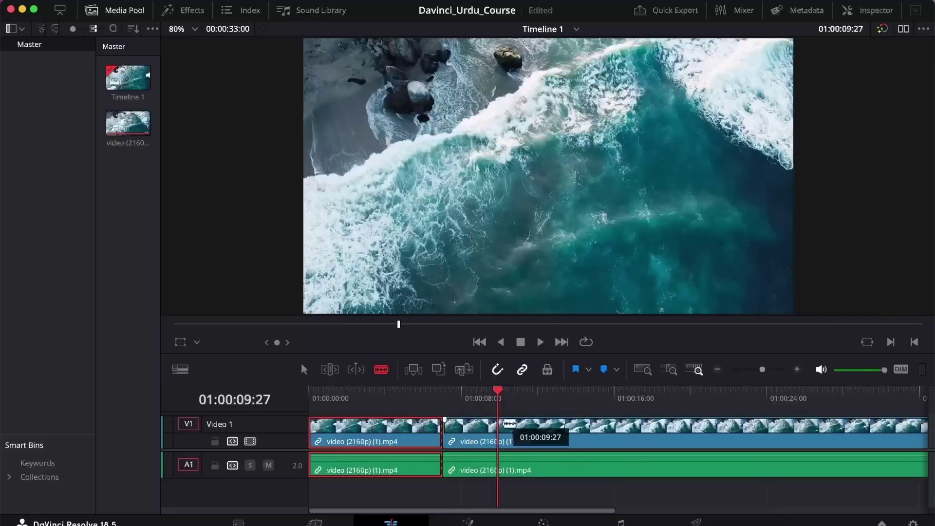
click(504, 428)
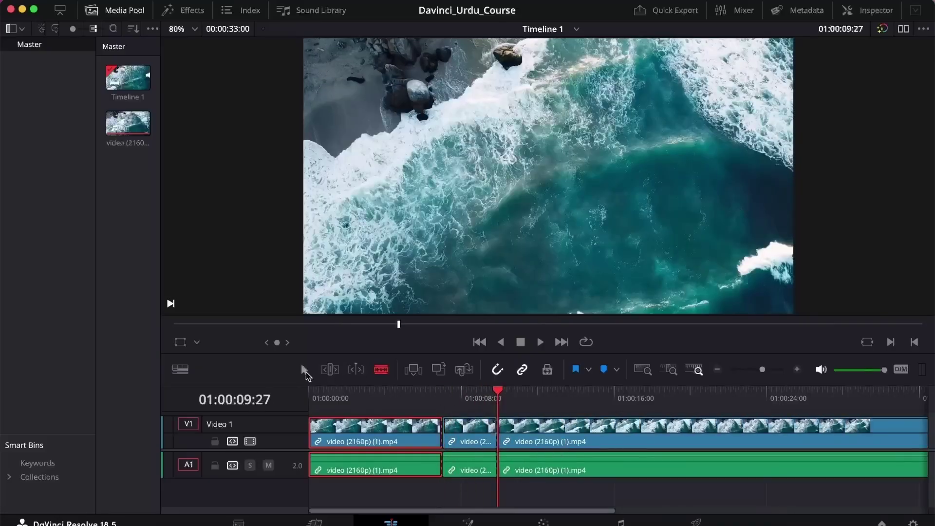
click(304, 370)
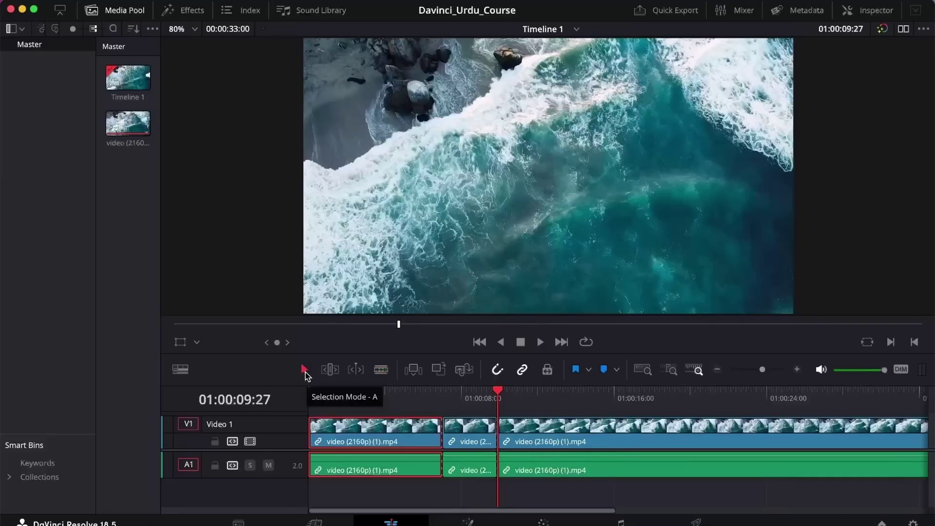
Try ripple-deleting the short segment between the two cuts twice, undoing the deletion each time.
click(459, 422)
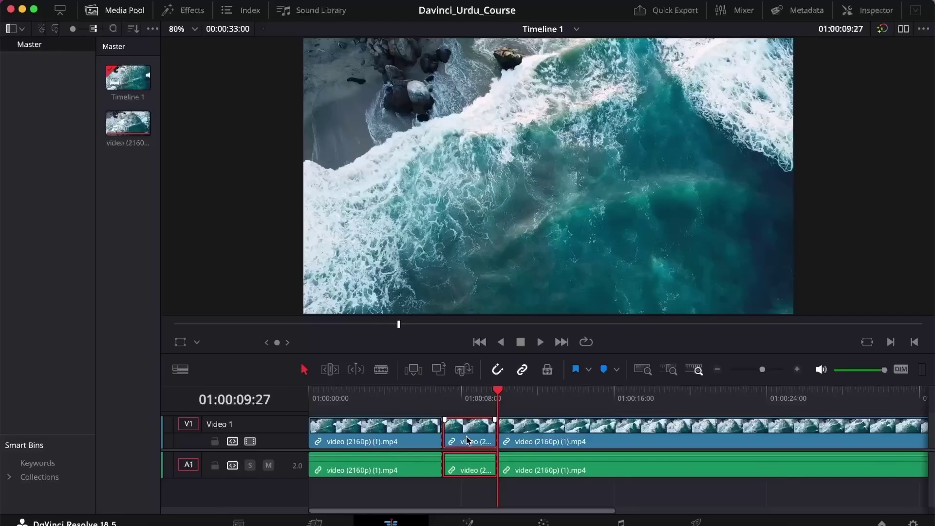
key(shift+BackSpace)
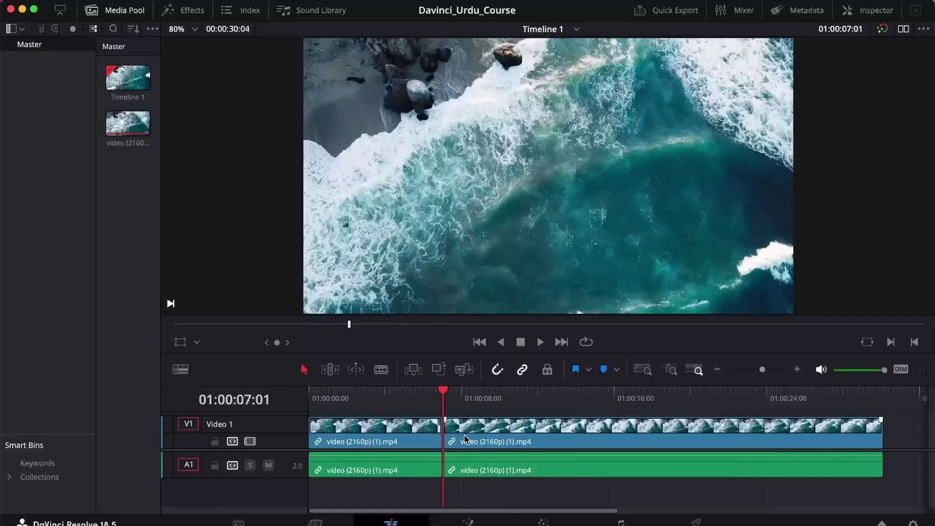
key(super+z)
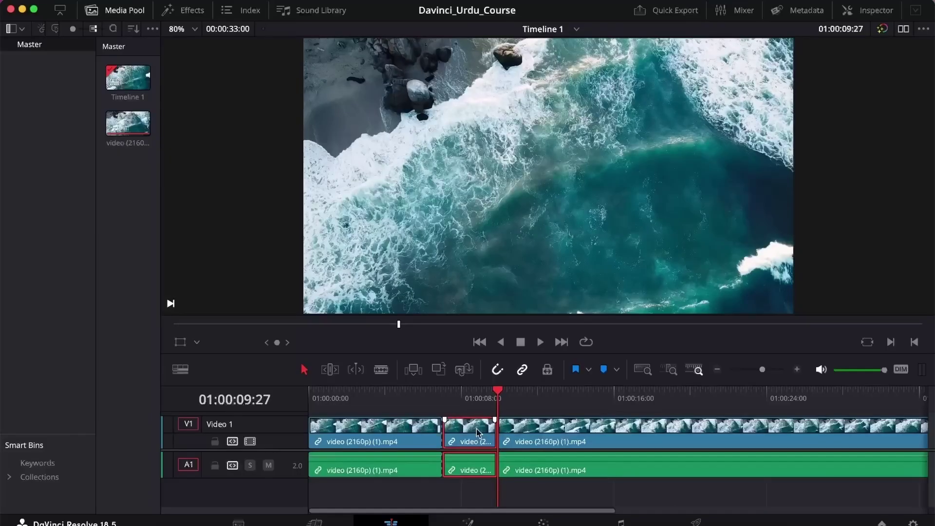
key(shift+BackSpace)
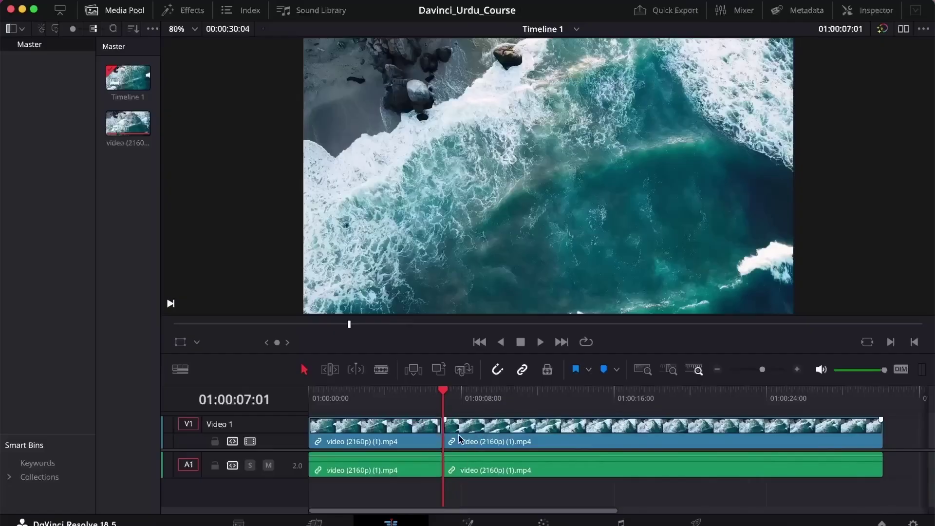
mouse_move(501, 434)
mouse_down()
mouse_move(551, 436)
mouse_move(509, 436)
mouse_up()
key(super+shift+v)
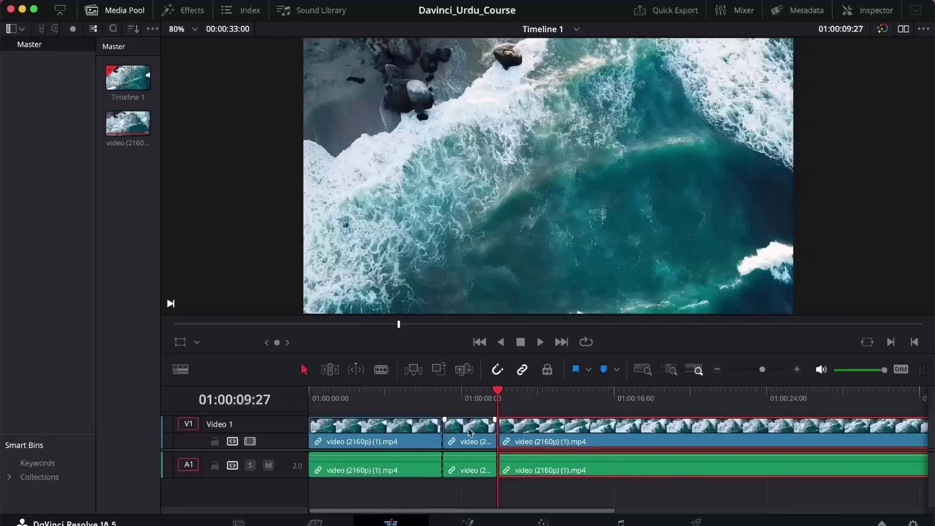
Duplicate the first waves segment onto the track above, and shift the copy about 2 seconds later so it overlaps the first cut.
click(465, 432)
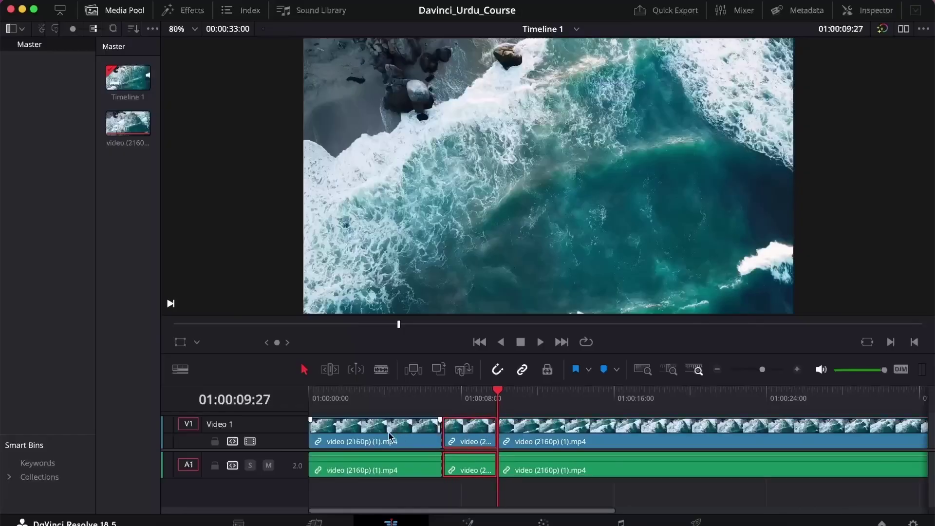
drag(393, 431, 386, 413)
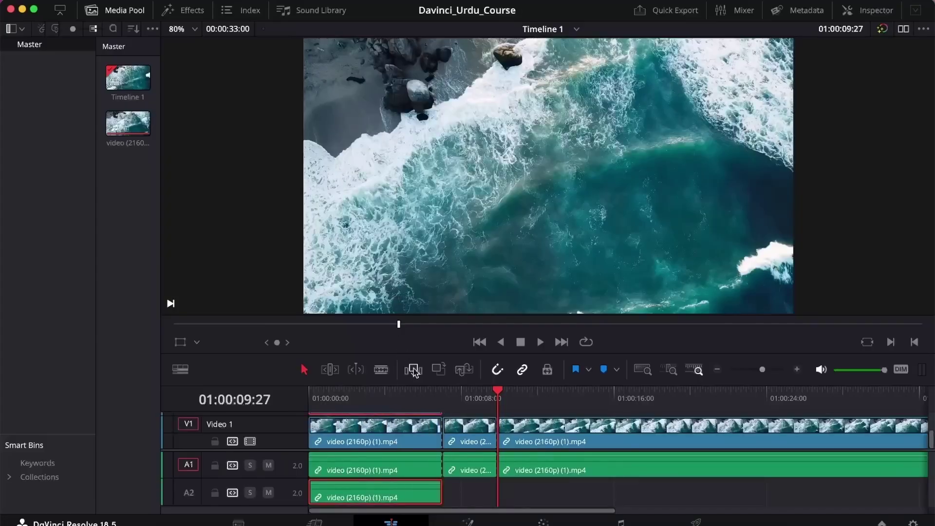
drag(410, 356, 400, 273)
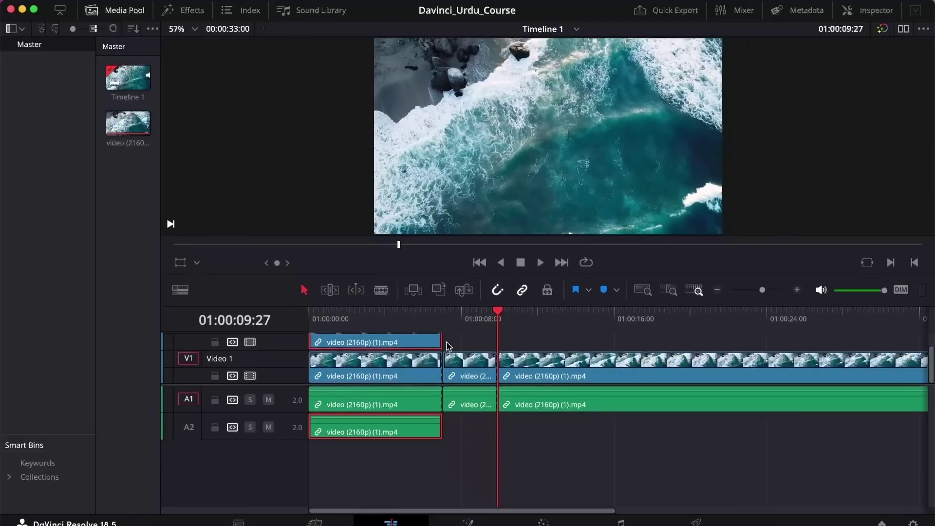
drag(417, 346, 458, 347)
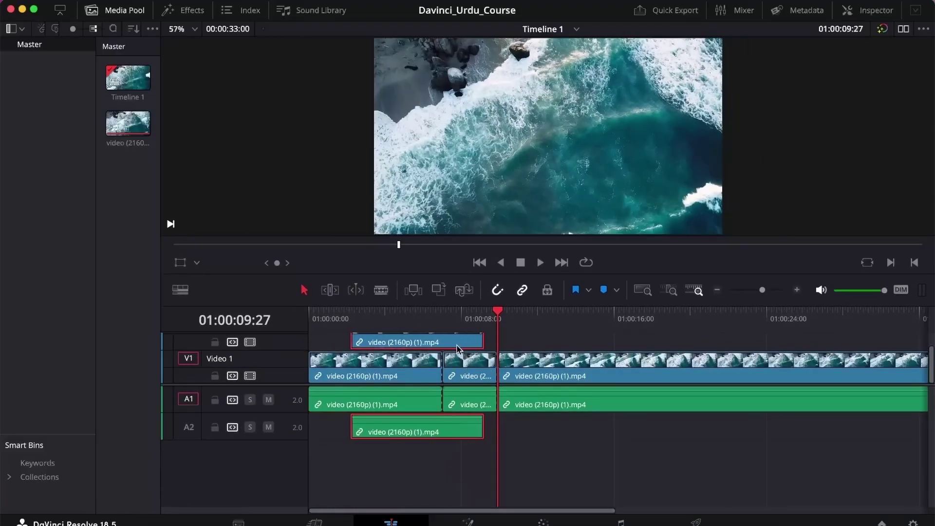
Try ripple-deleting the short middle segment on Video 1 beneath the overlapping copy, and undo the deletion.
click(474, 374)
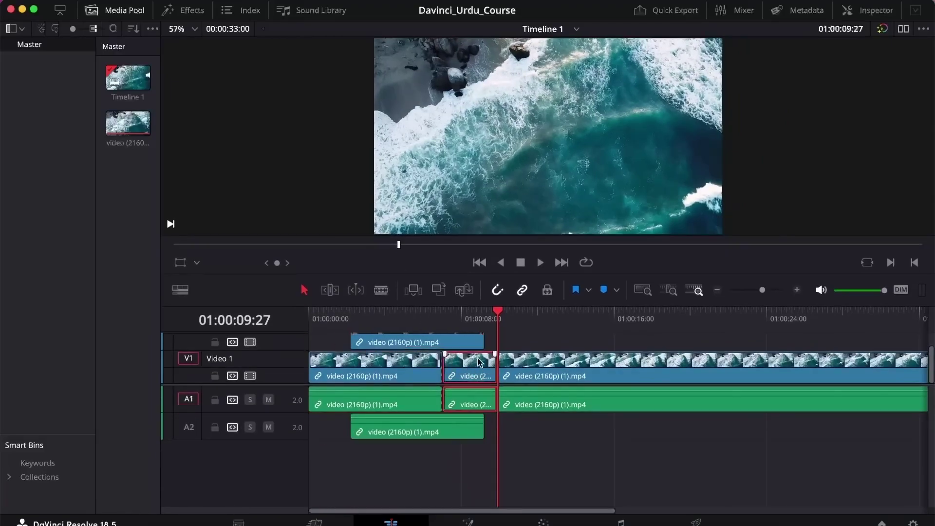
key(shift+BackSpace)
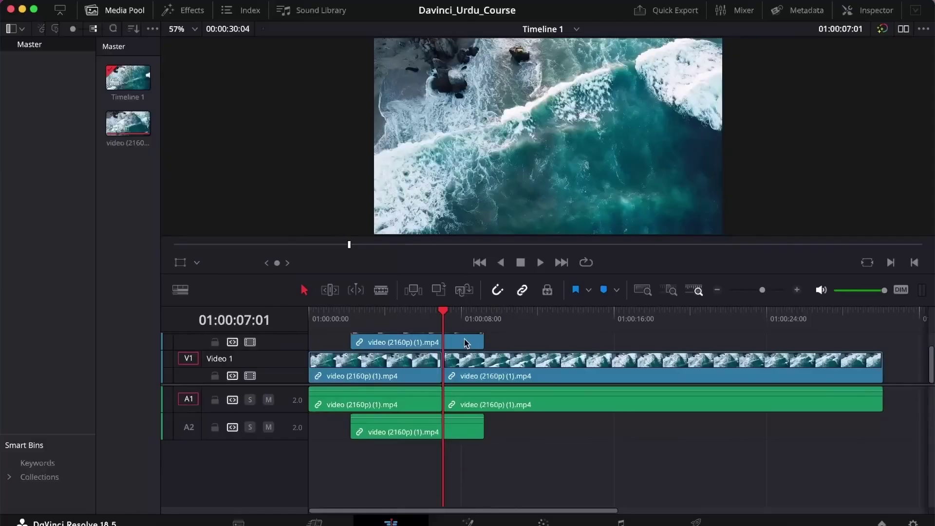
click(463, 344)
key(super+shift+v)
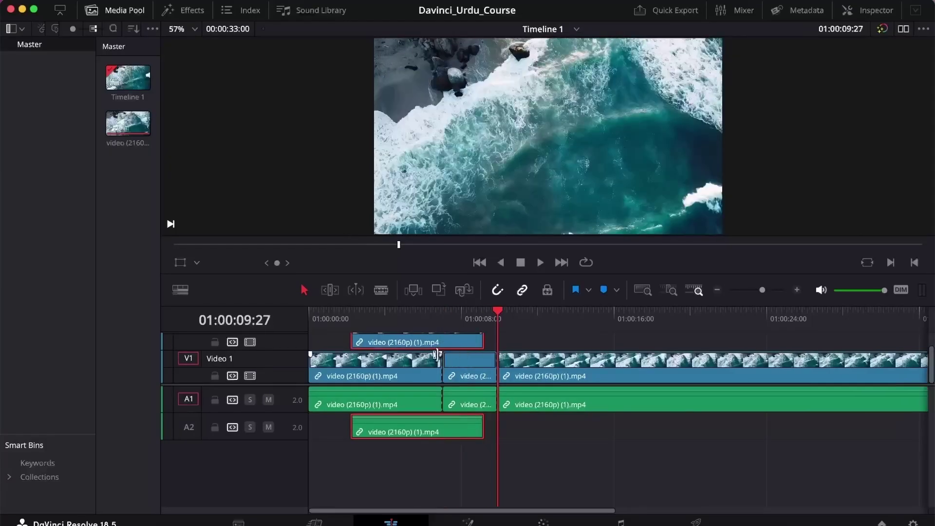
Compare the first segment and the overlapping copy in a closer timeline view, ripple-delete the short middle segment again, and undo it.
scroll(439, 381, right, 3)
scroll(439, 381, left, 5)
scroll(413, 376, up, 2)
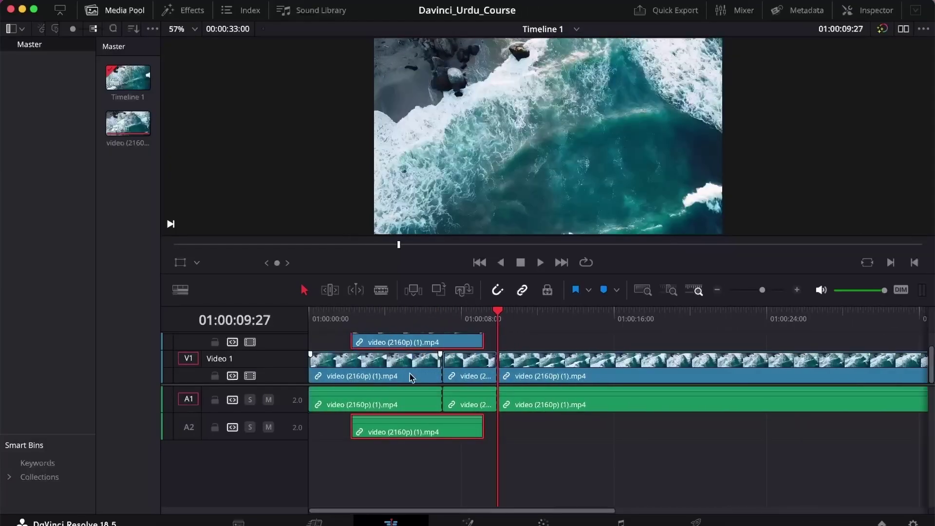
scroll(410, 375, up, 1)
click(440, 369)
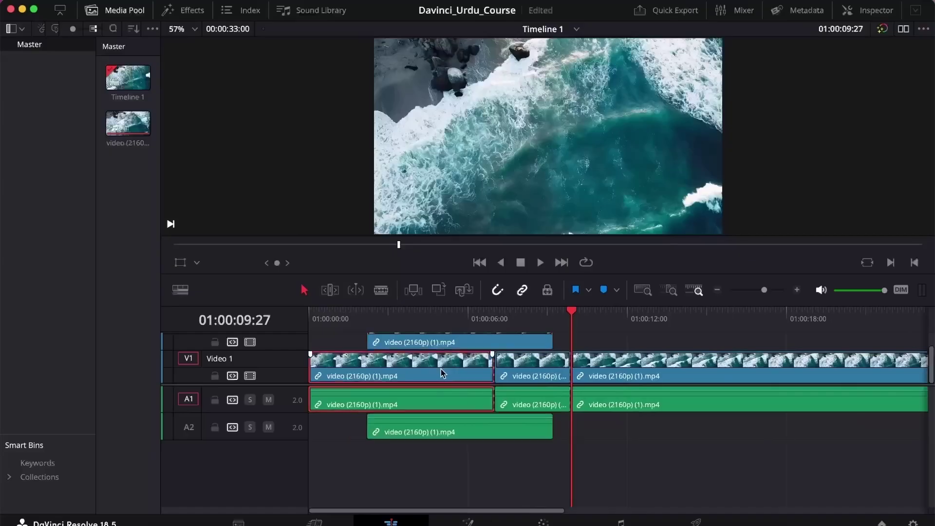
click(511, 345)
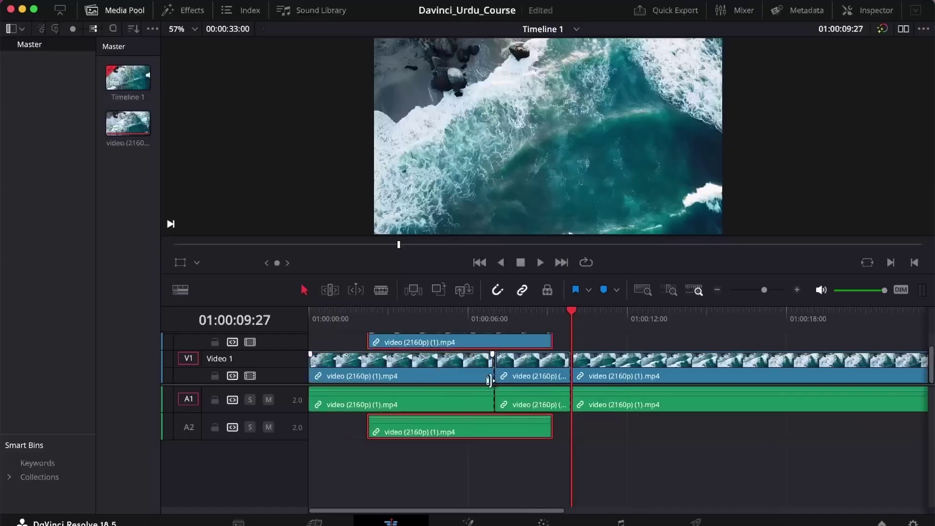
click(540, 364)
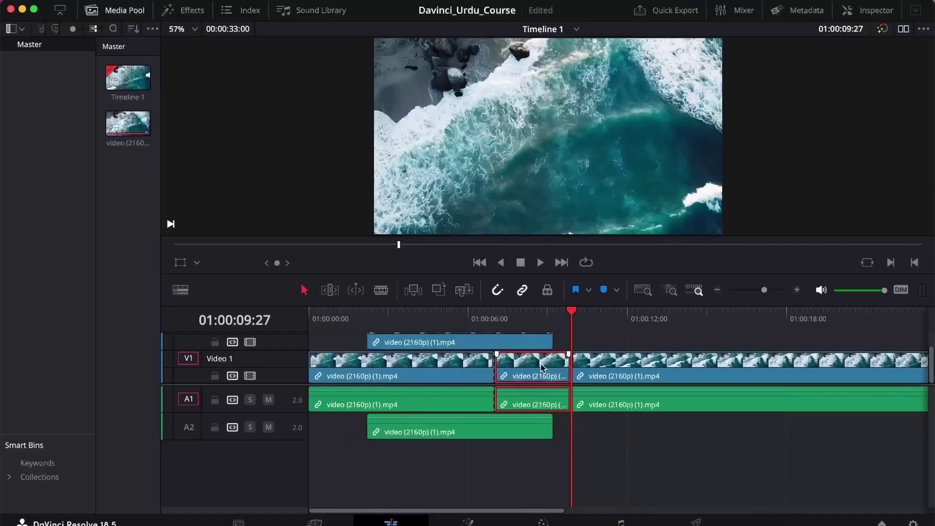
key(shift+BackSpace)
key(cmd+z)
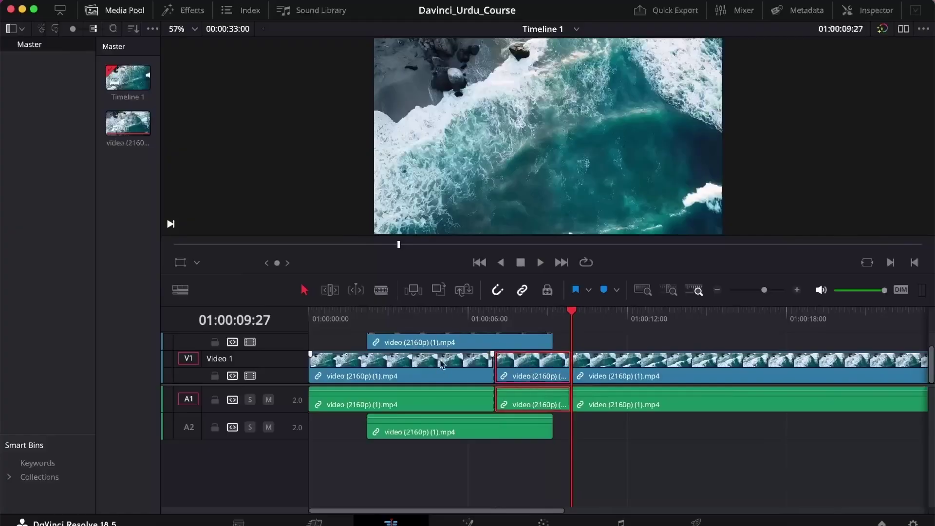
Delete the short middle segment leaving a gap, and move the last segment back against the first one.
key(BackSpace)
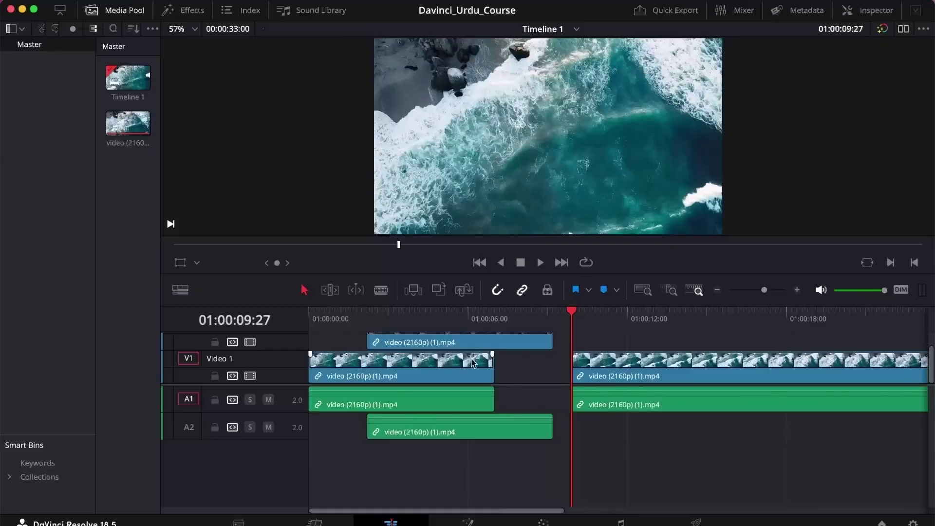
drag(624, 370, 543, 372)
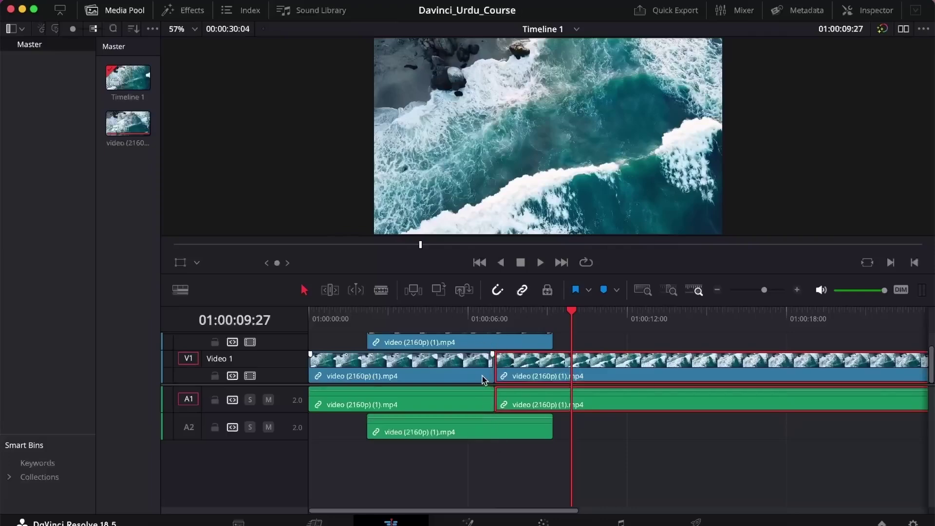
click(579, 344)
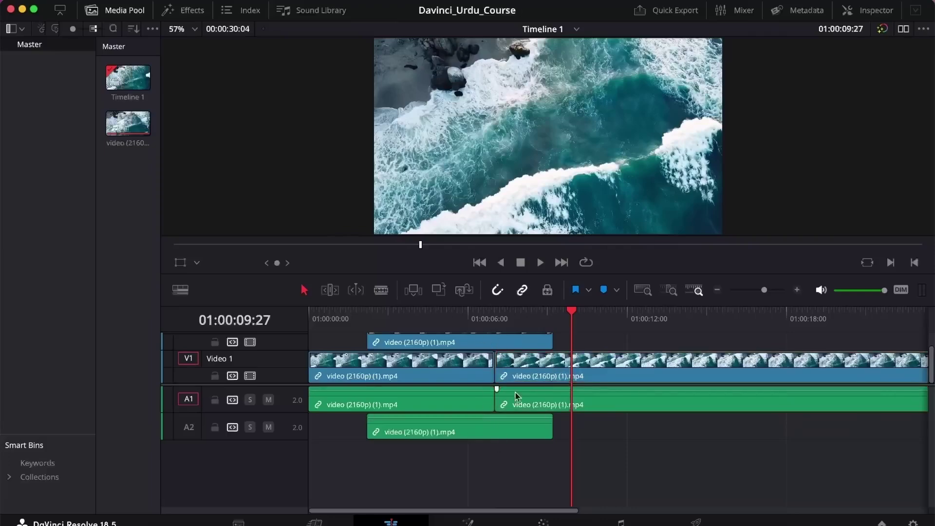
Examine the edited timeline by zooming in and out and scrolling horizontally along its clips.
scroll(516, 395, right, 5)
scroll(509, 398, down, 4)
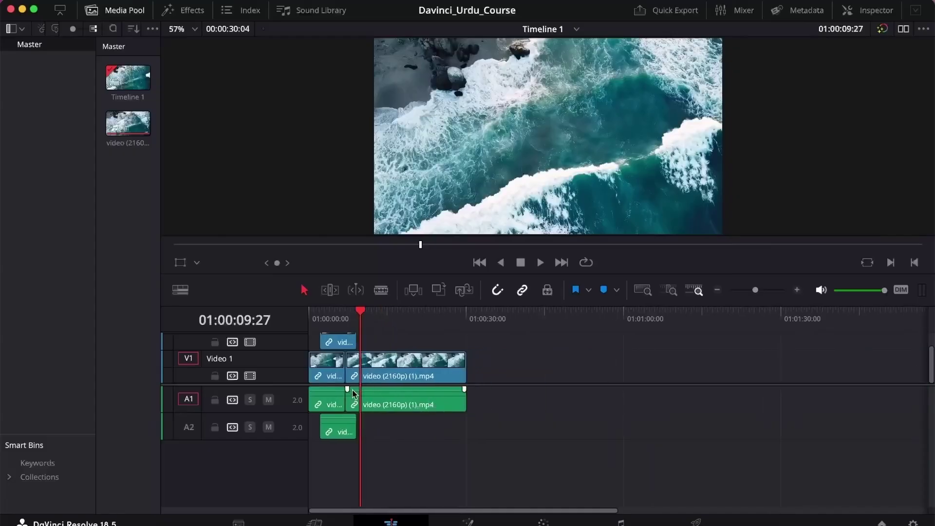
scroll(340, 391, up, 4)
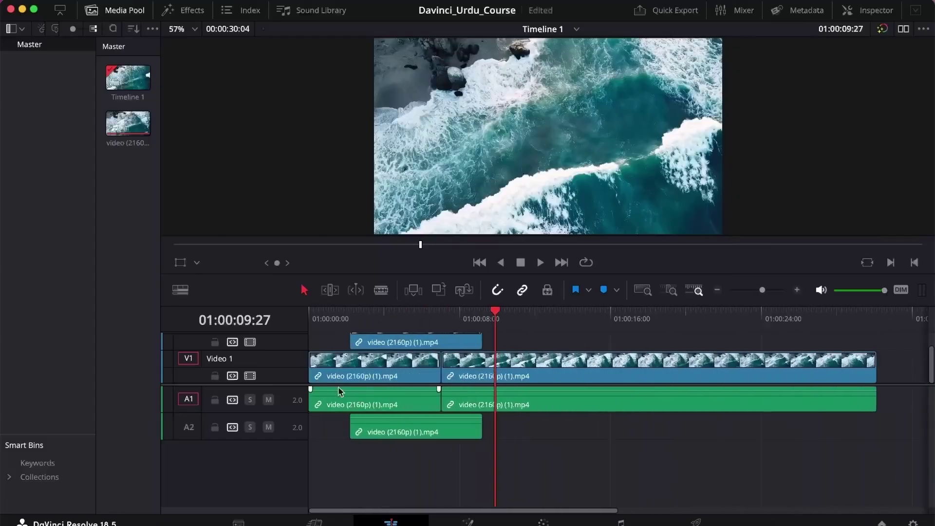
scroll(339, 391, down, 1)
scroll(339, 391, up, 1)
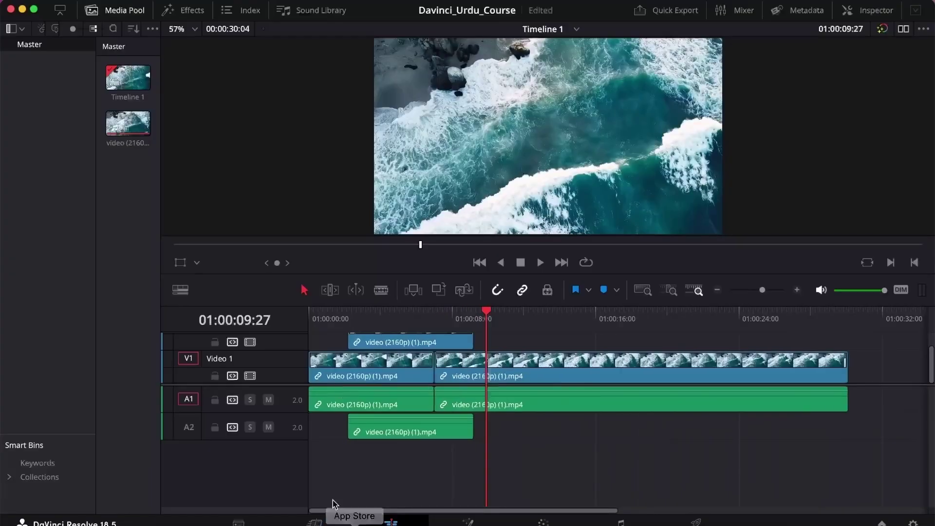
scroll(344, 492, right, 5)
scroll(344, 493, left, 5)
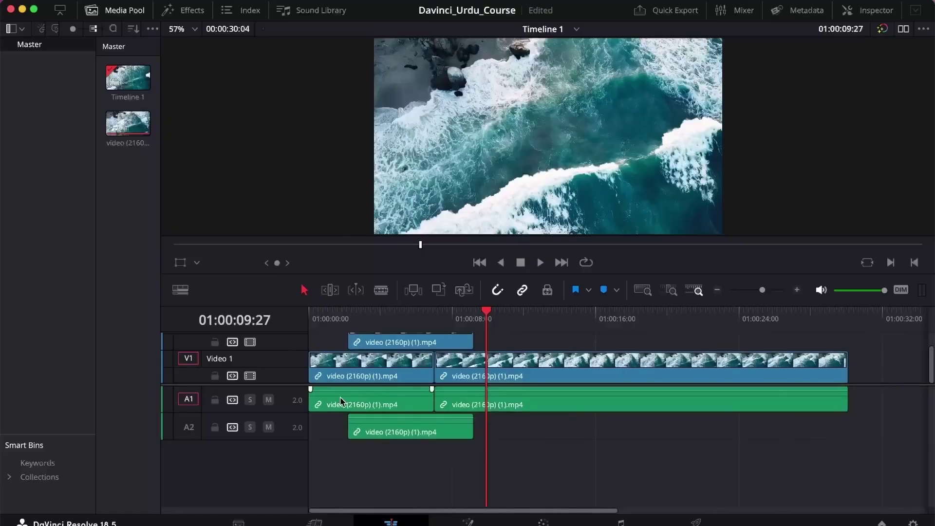
scroll(340, 397, right, 2)
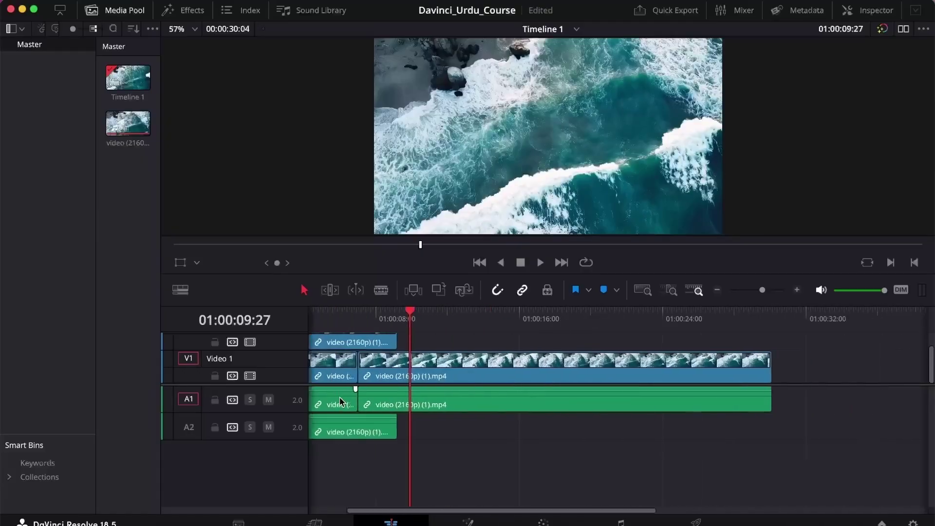
scroll(340, 396, left, 2)
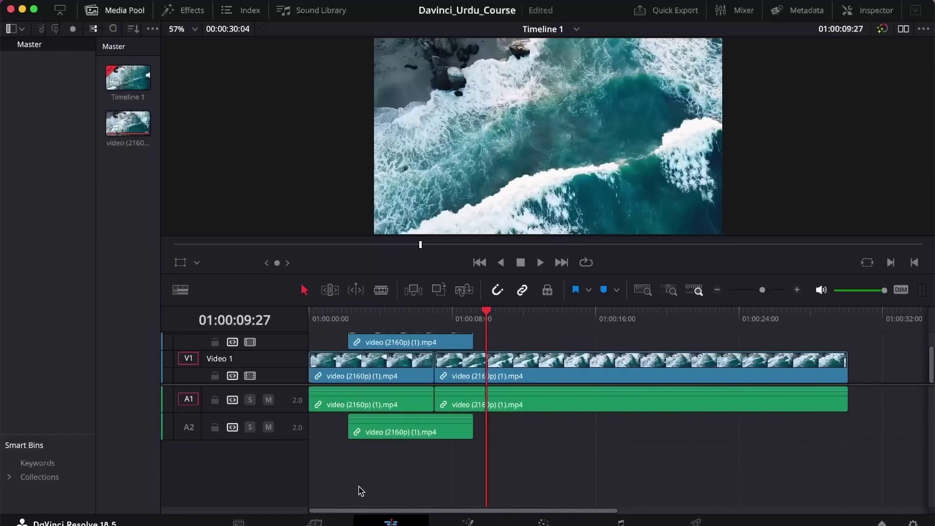
drag(343, 510, 305, 499)
scroll(352, 410, down, 10)
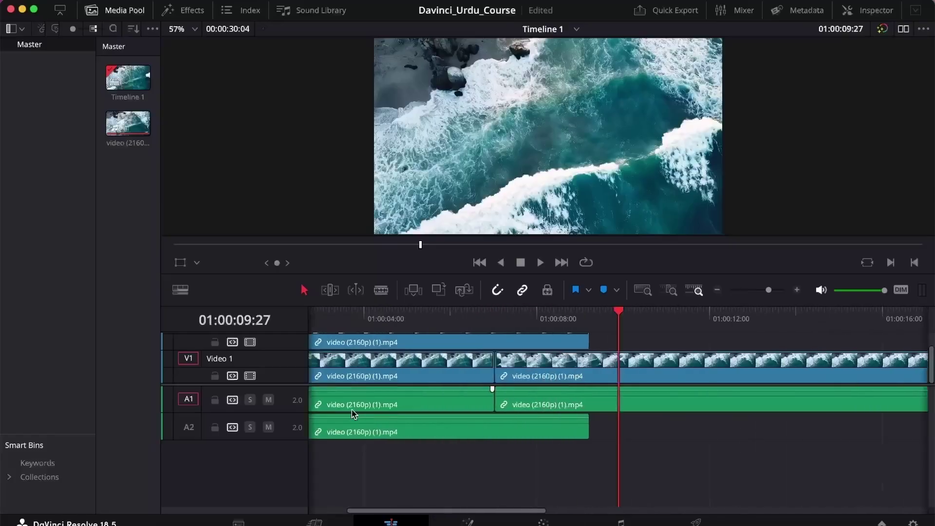
scroll(351, 410, up, 10)
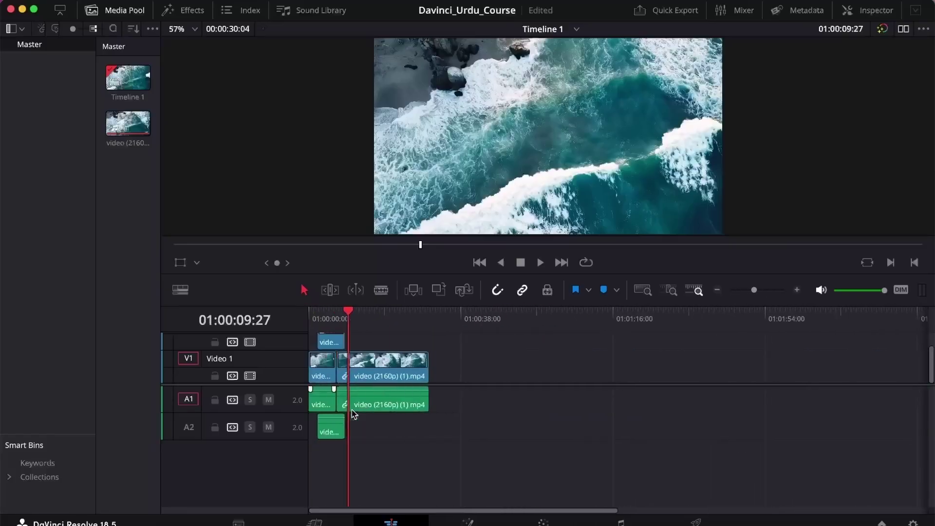
Zoom the timeline to show all clips at a workable size, and adjust the heights of the video and audio tracks.
scroll(352, 410, up, 3)
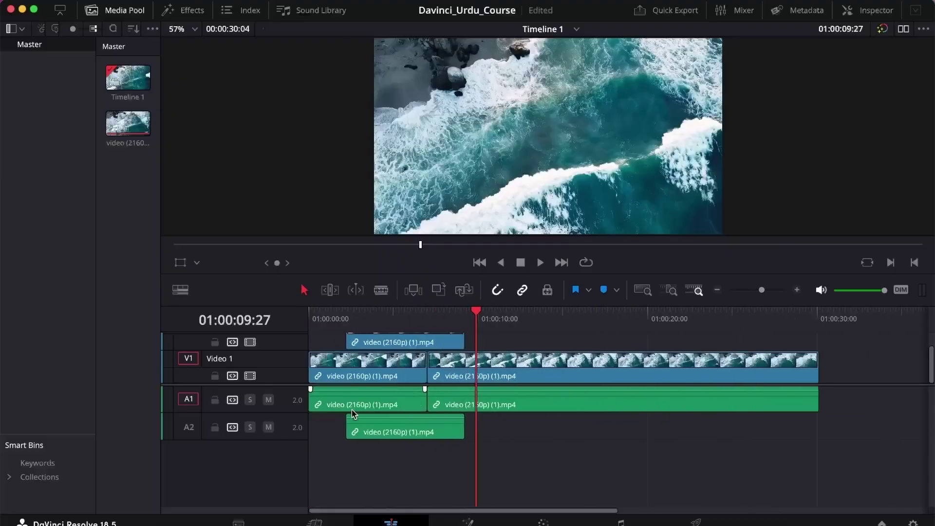
scroll(351, 410, down, 1)
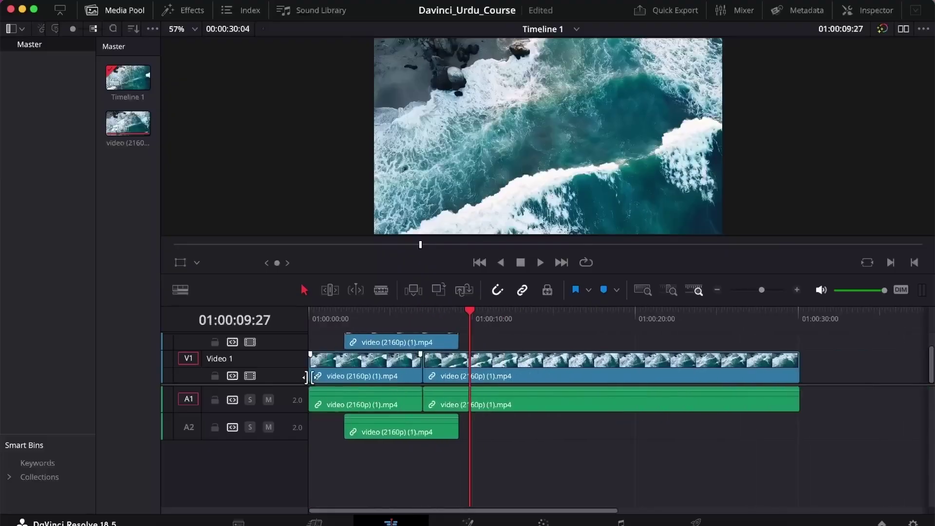
scroll(298, 373, down, 2)
scroll(292, 373, up, 3)
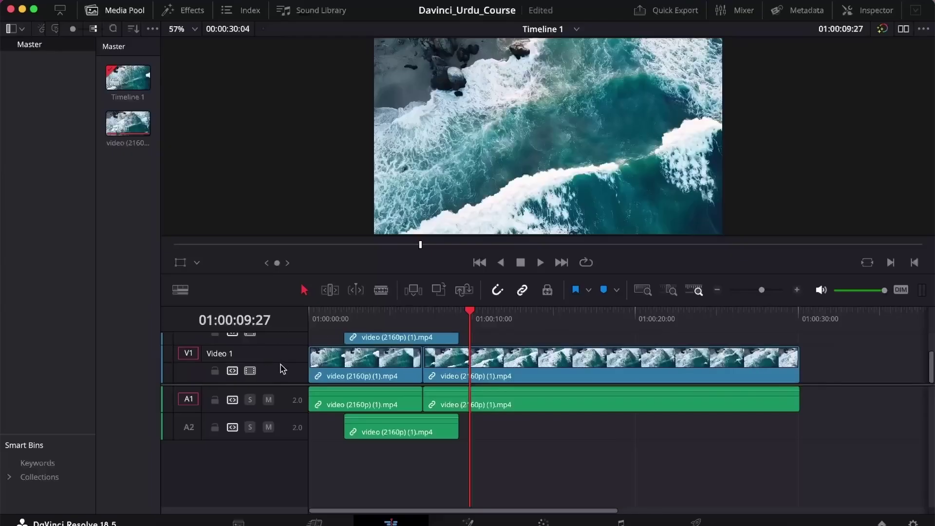
scroll(284, 434, up, 4)
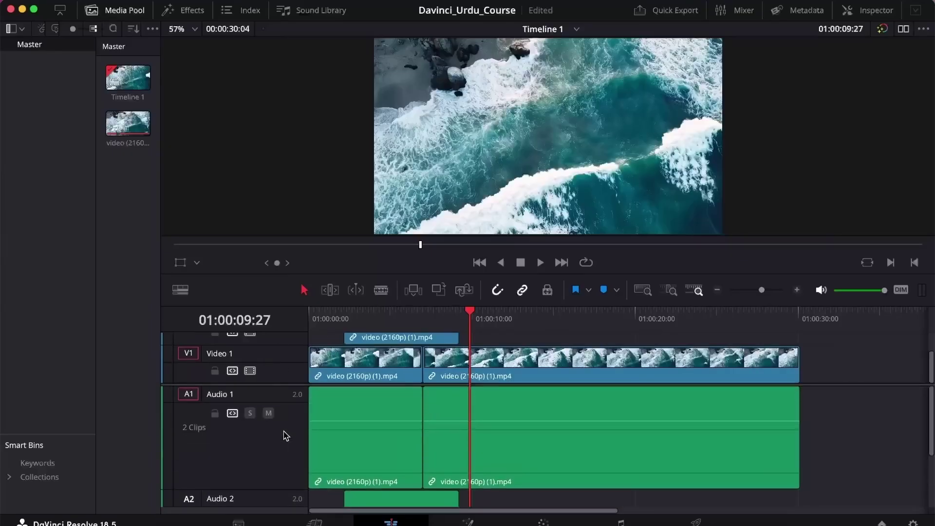
scroll(285, 435, down, 5)
scroll(286, 435, up, 2)
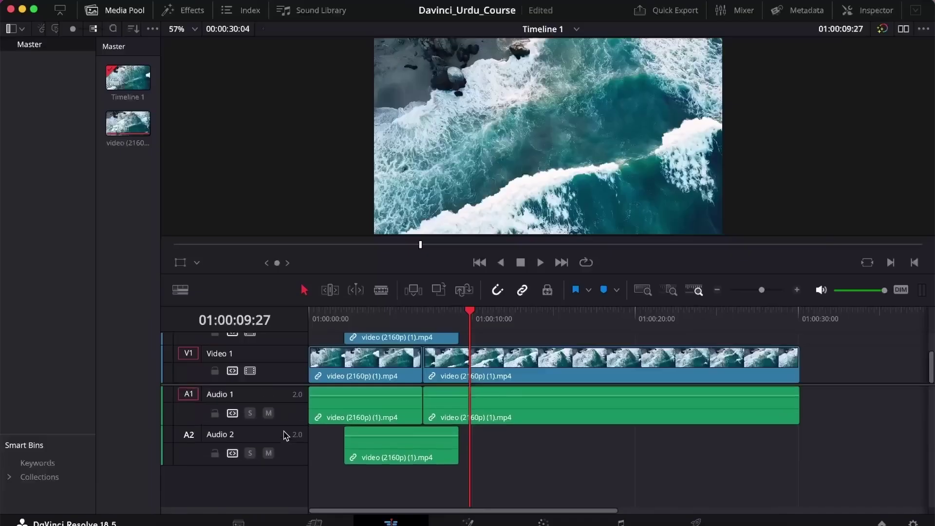
scroll(286, 435, down, 3)
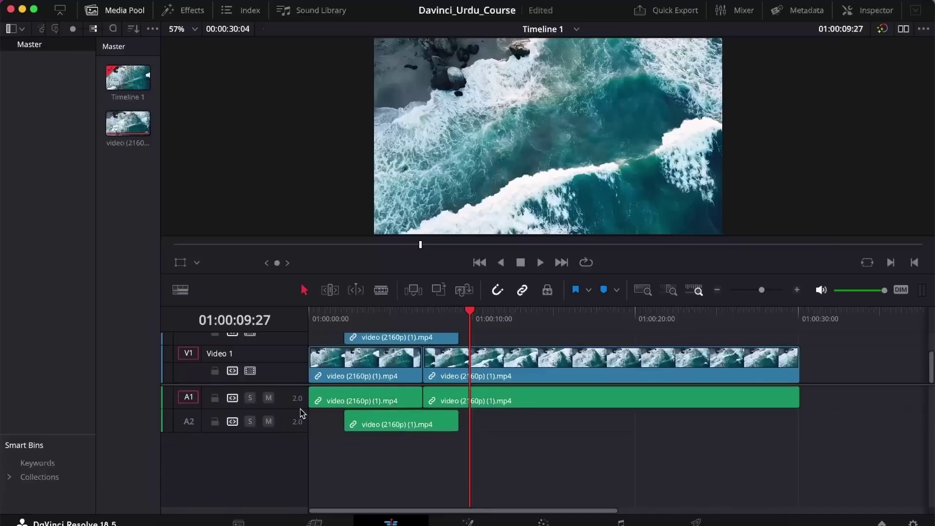
Lower the divider between the video and audio tracks to reveal Video 2, and enlarge the viewer above the timeline.
drag(293, 385, 297, 447)
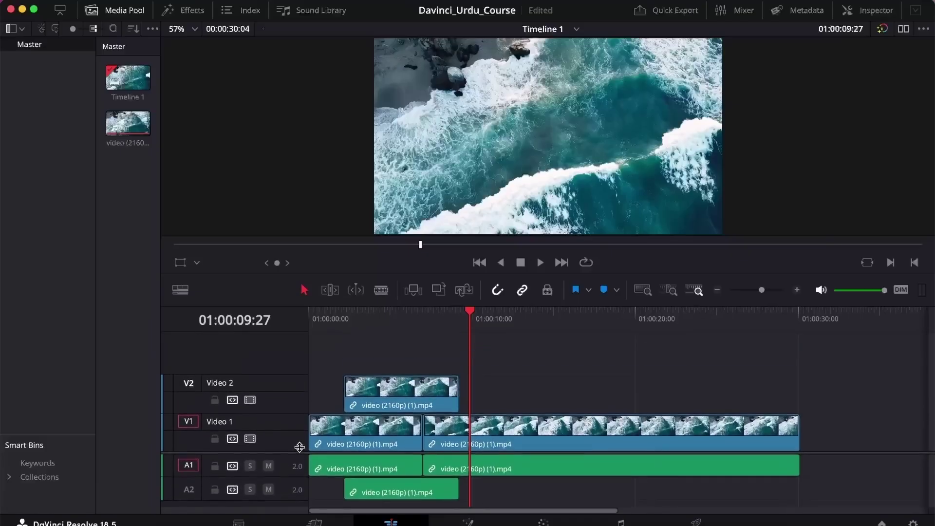
drag(325, 274, 324, 315)
Try deleting the overlapping copy on Video 2 together with its linked audio, and undo the deletion.
click(417, 375)
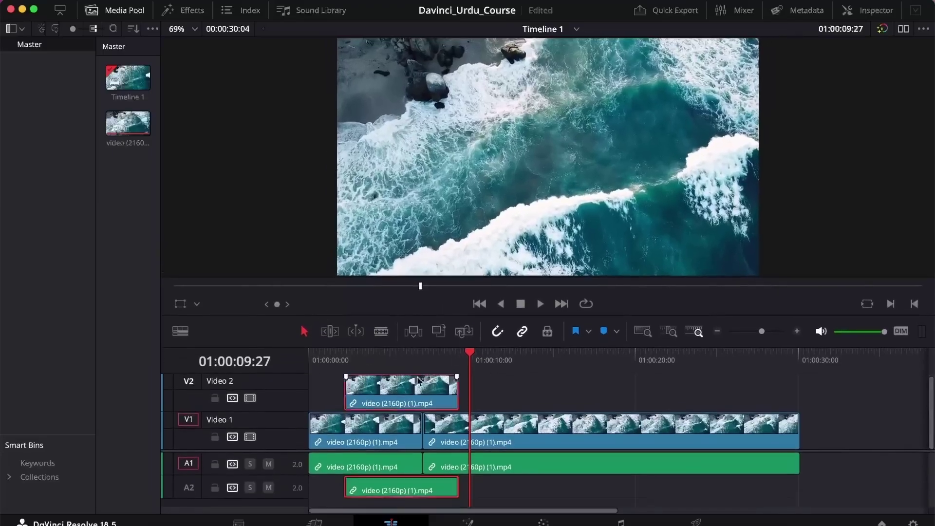
key(BackSpace)
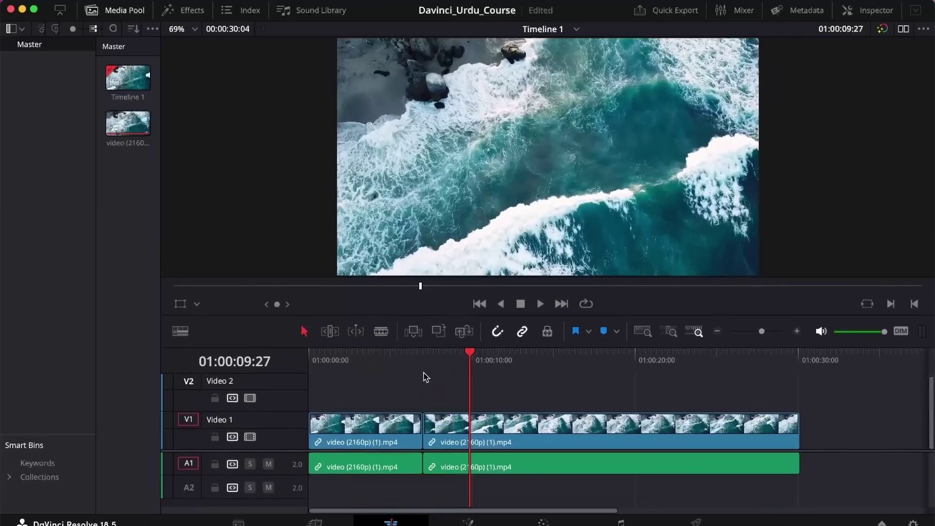
key(super+z)
Play the timeline from its start into the overlapping Video 2 copy to check which track shows in the viewer.
drag(417, 355, 331, 356)
click(366, 397)
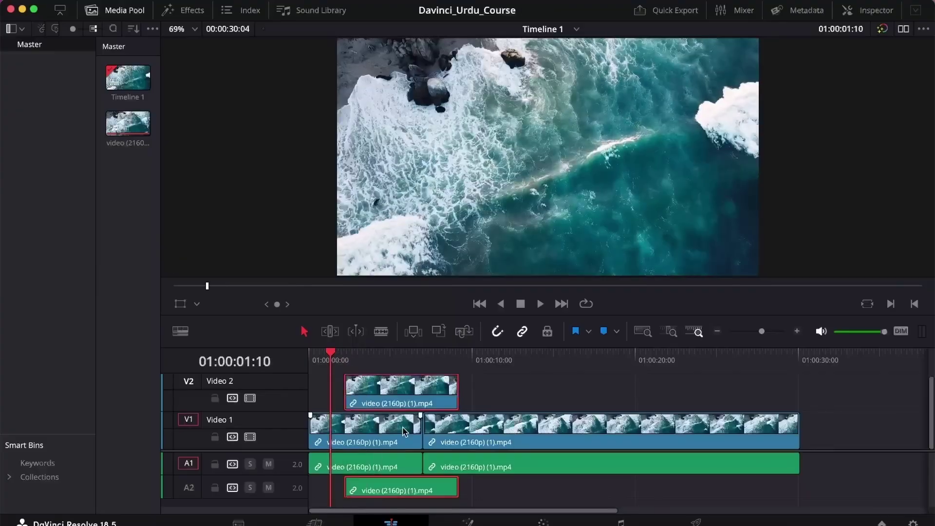
click(309, 353)
key(l)
key(l)
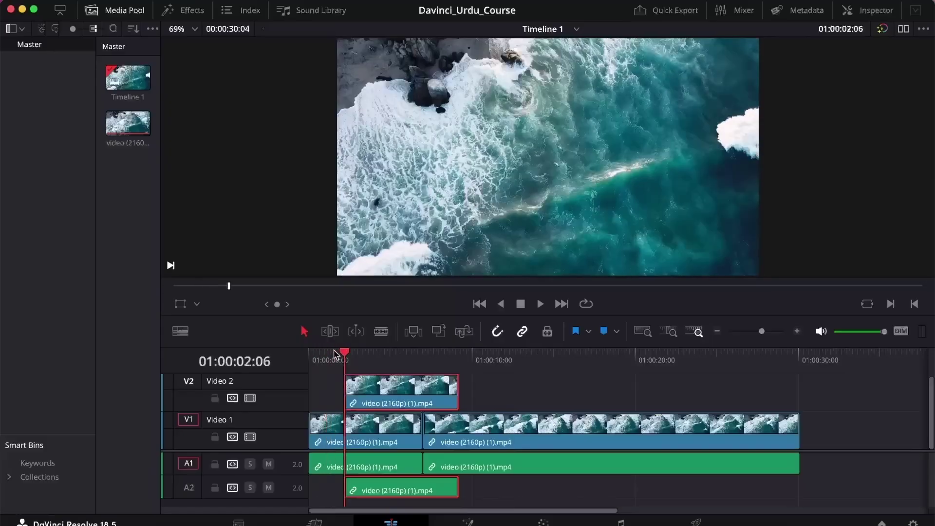
key(Home)
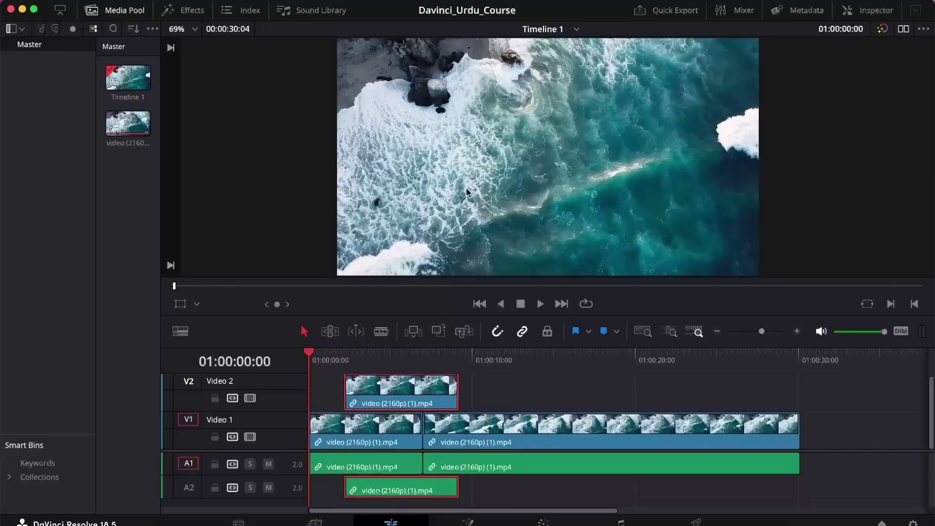
key(space)
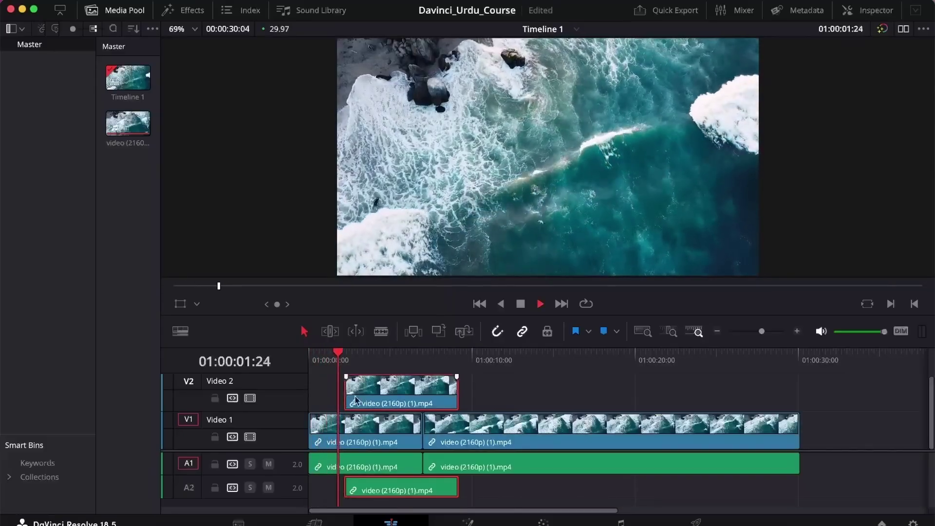
key(space)
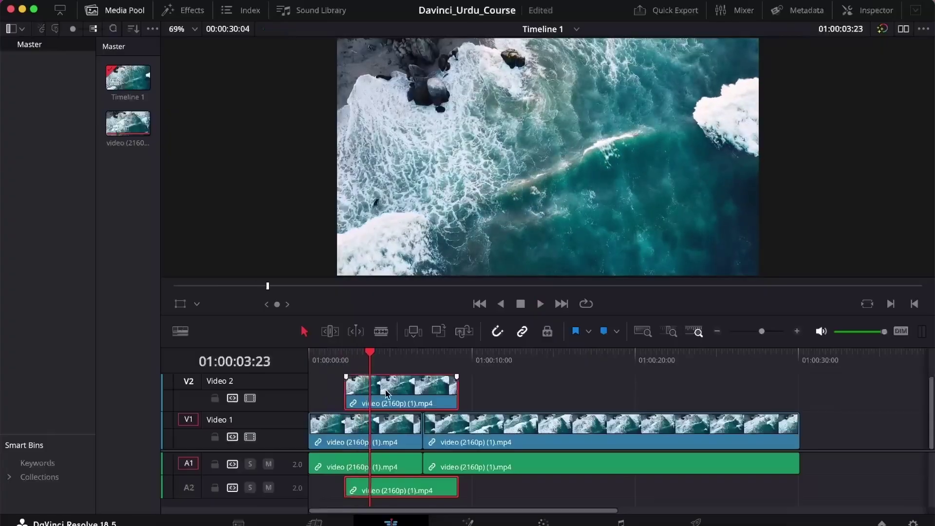
Switch to the Pexels page in the browser, close the open wave video, and download the forest waterfall video from the nature results.
click(475, 518)
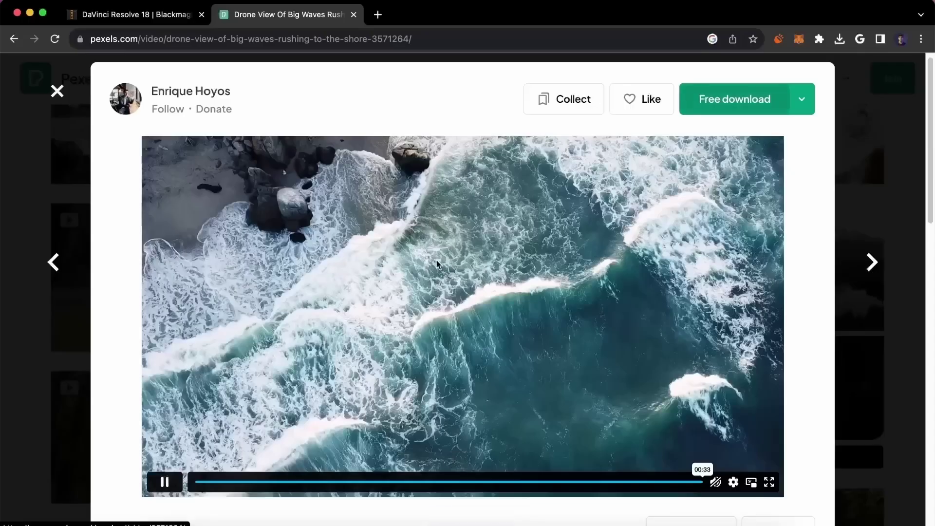
click(86, 170)
scroll(256, 332, down, 3)
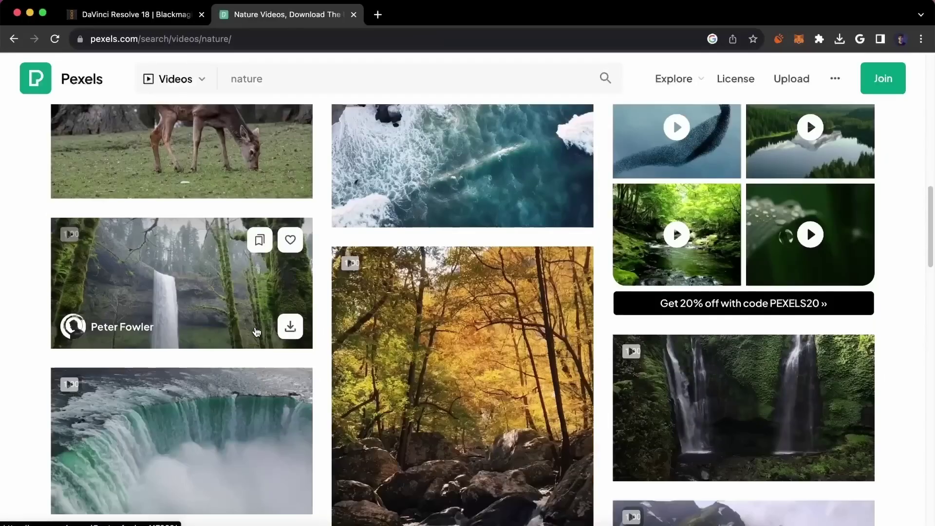
scroll(257, 332, down, 1)
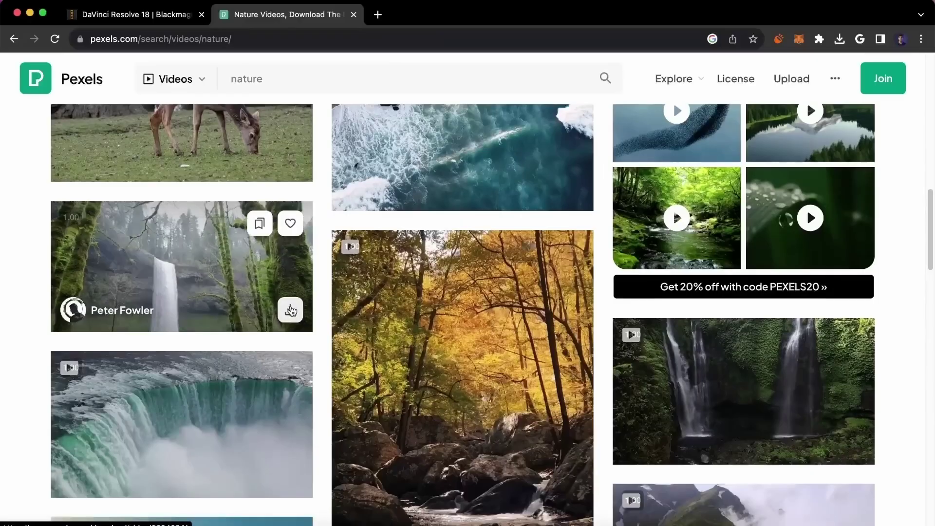
click(290, 310)
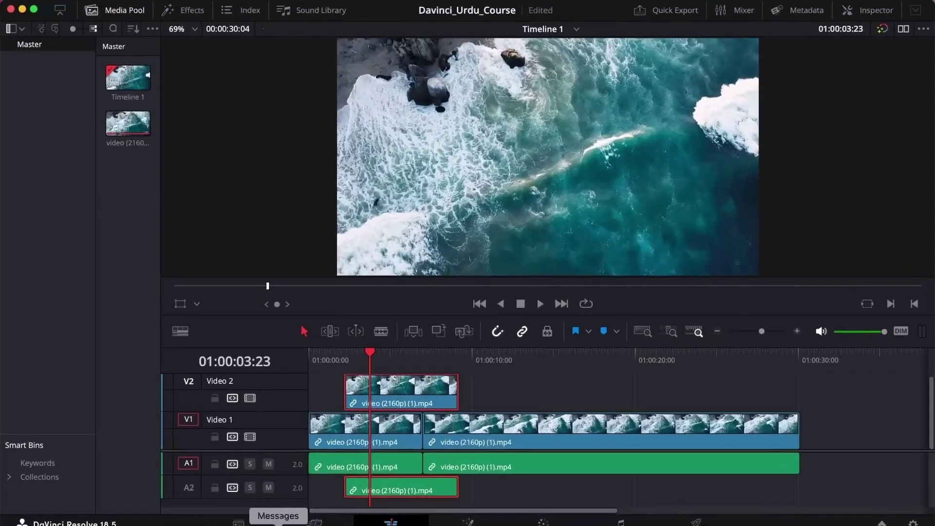
Bring the downloaded waterfall video from the browser's downloads onto Video 2, starting at about 14 seconds above the last ocean segment.
click(478, 522)
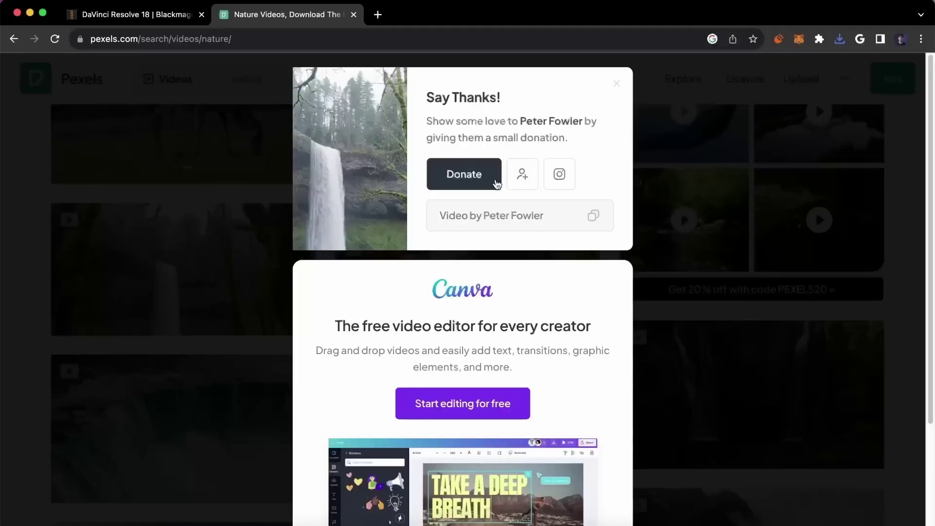
click(839, 38)
drag(752, 103, 574, 399)
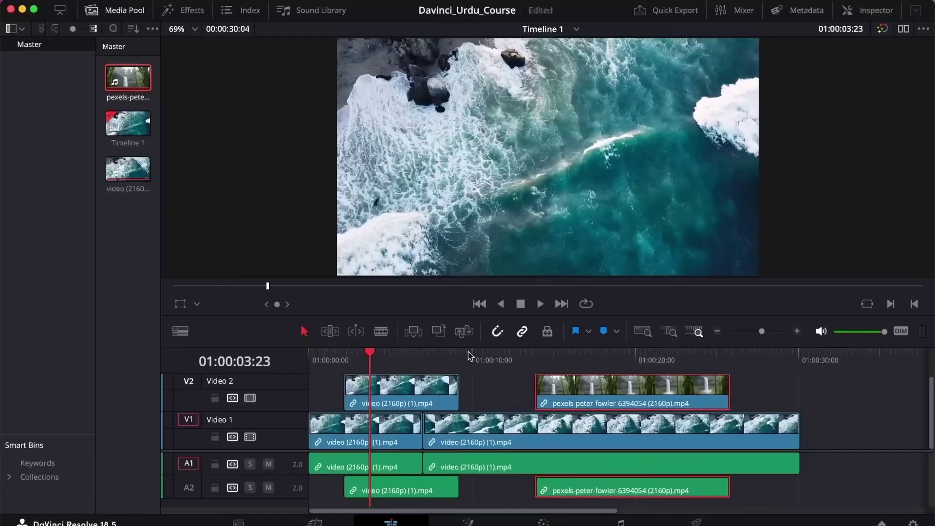
Play the timeline from just before the waterfall clip to compare it with the ocean footage underneath.
drag(469, 356, 512, 356)
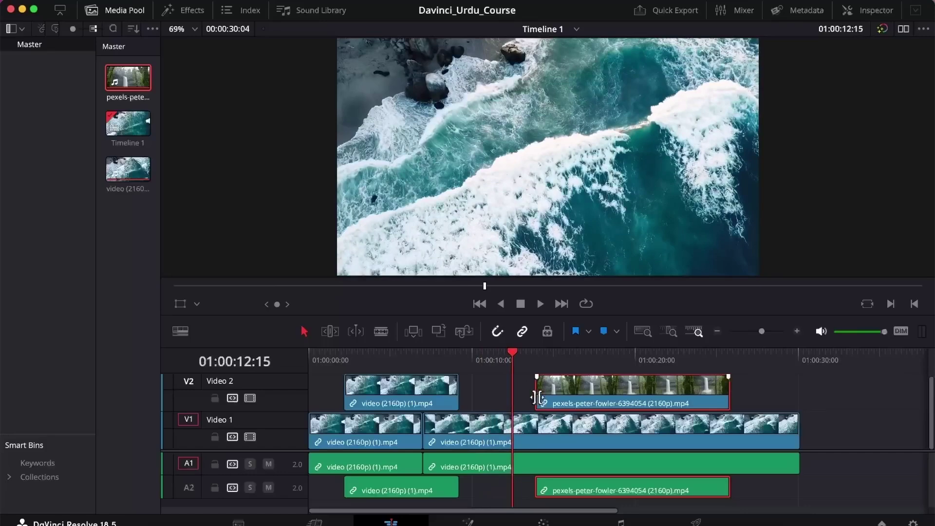
click(537, 398)
key(space)
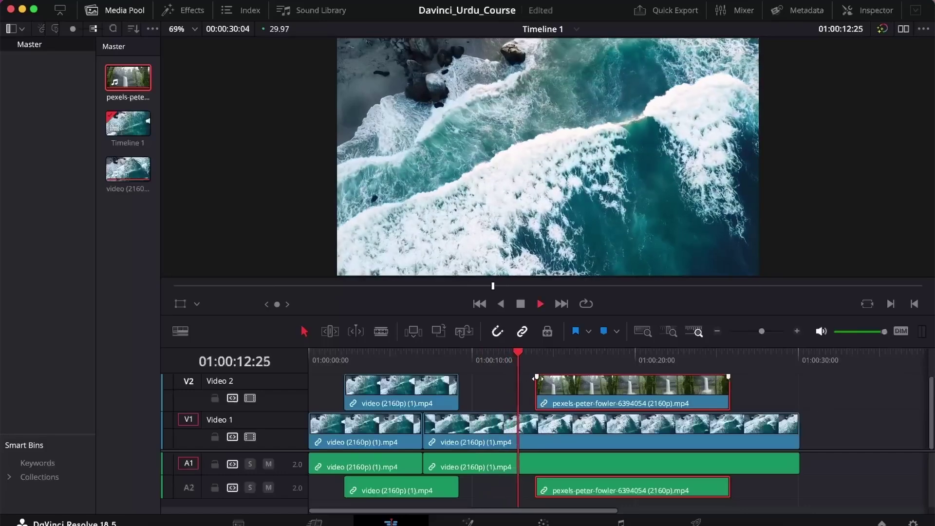
click(824, 393)
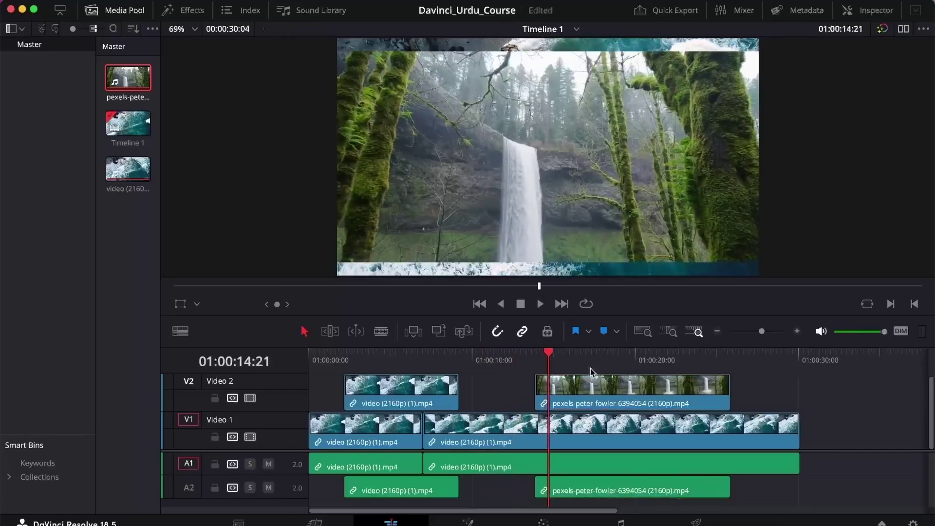
drag(540, 360, 510, 360)
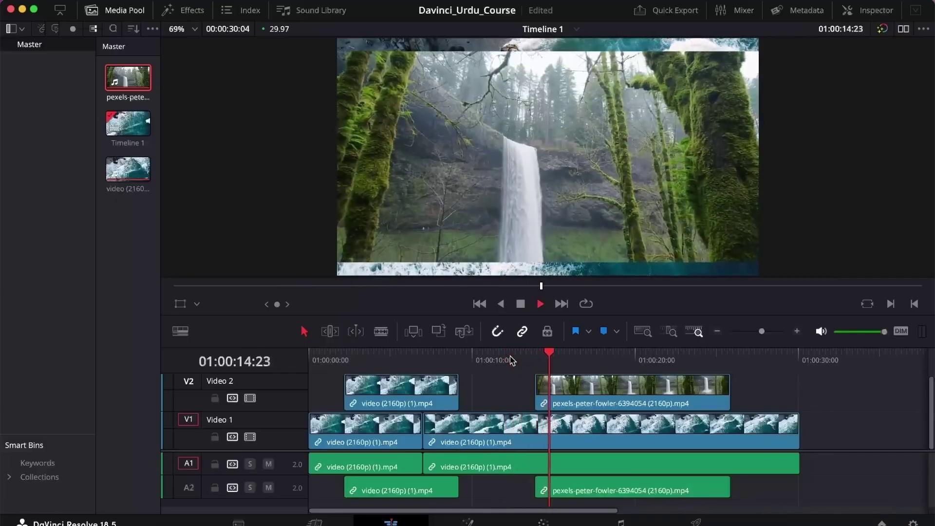
key(space)
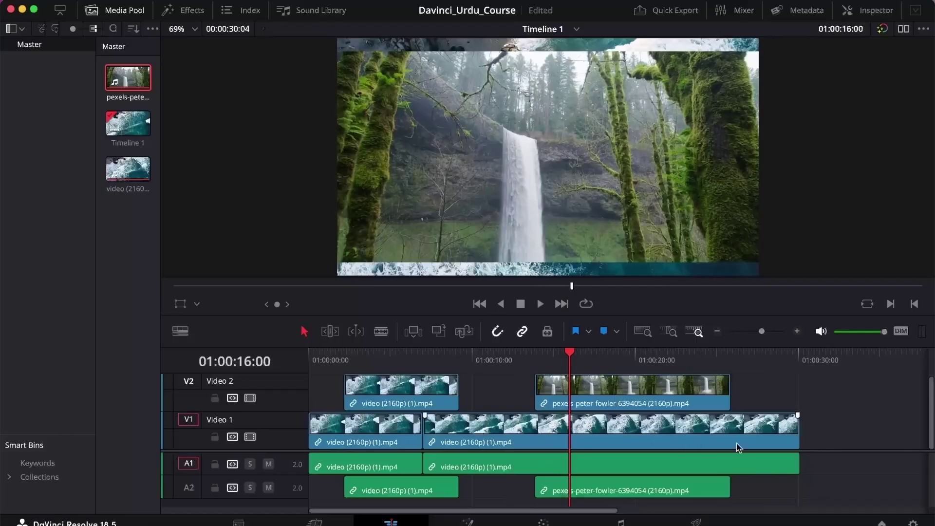
Trim the end of the last ocean segment on Video 1 back to the waterfall clip's start, and play the result.
drag(801, 436, 538, 428)
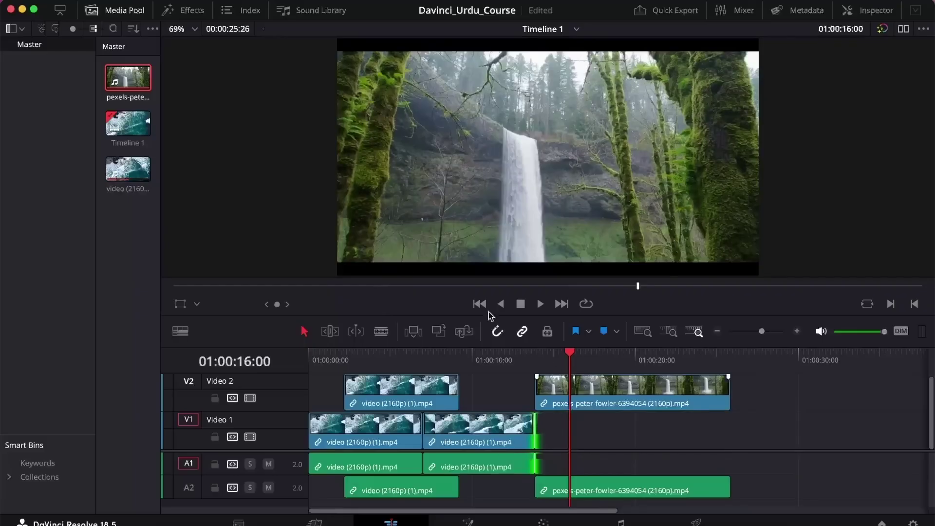
key(space)
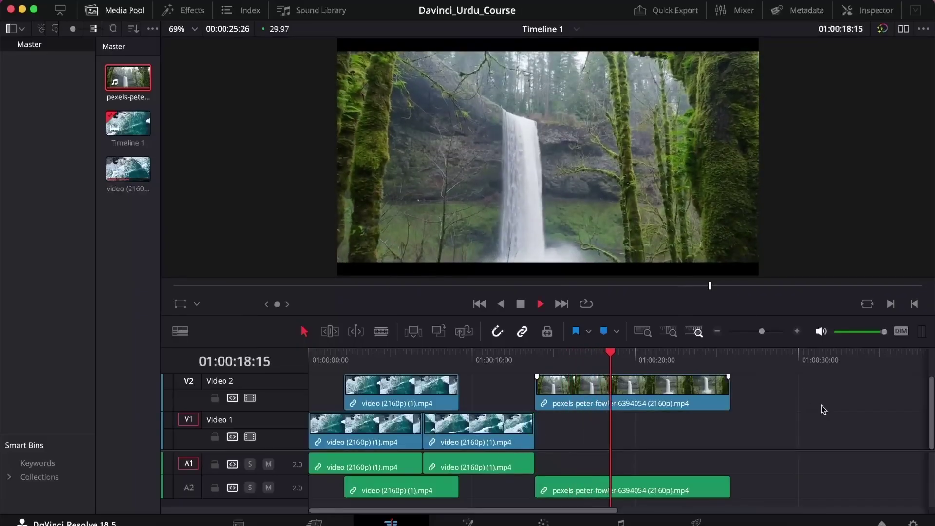
key(space)
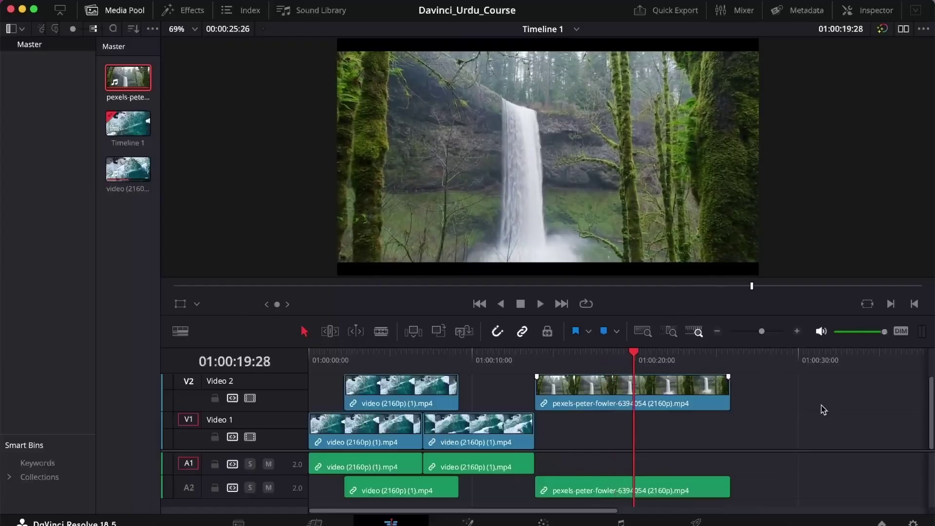
Move the waterfall clip down to Video 1 with a gap after the ocean segments, and place the playhead at 01:00:10:13.
drag(564, 402, 596, 440)
click(443, 352)
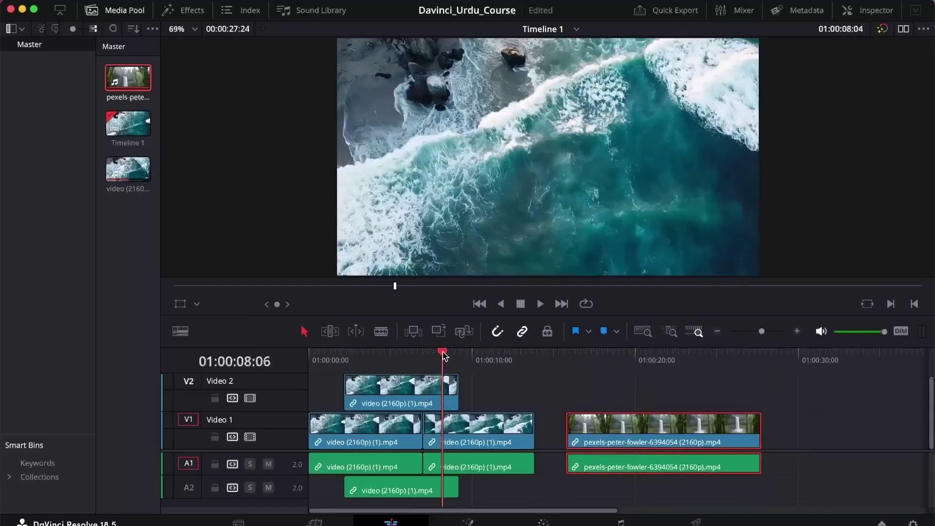
drag(442, 351, 478, 358)
click(493, 438)
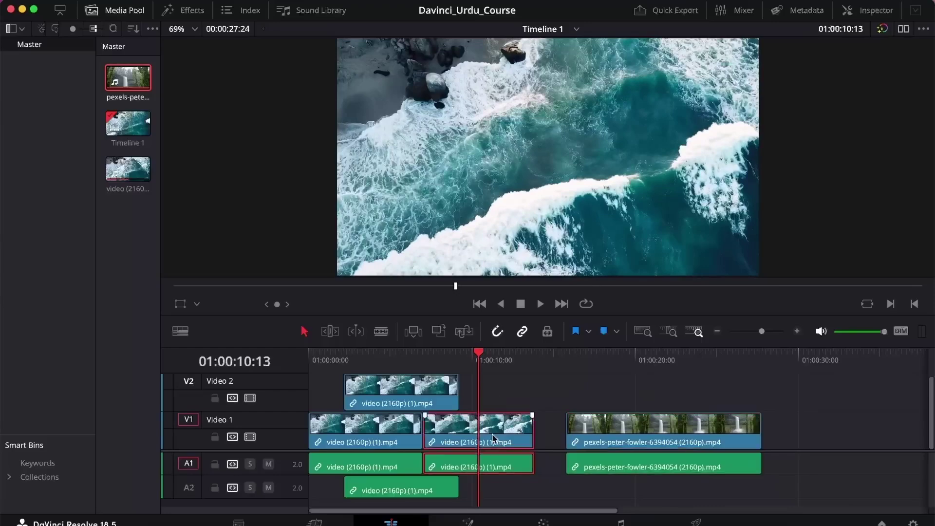
click(512, 394)
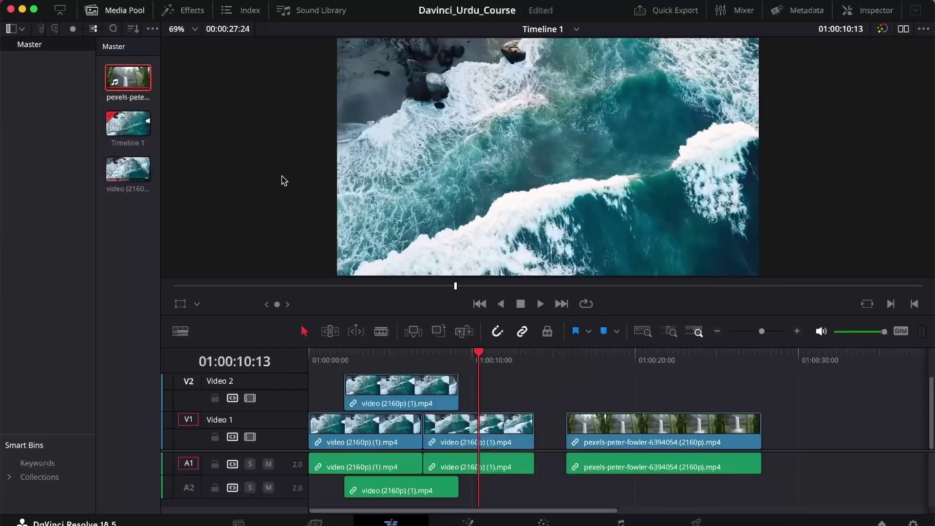
click(476, 359)
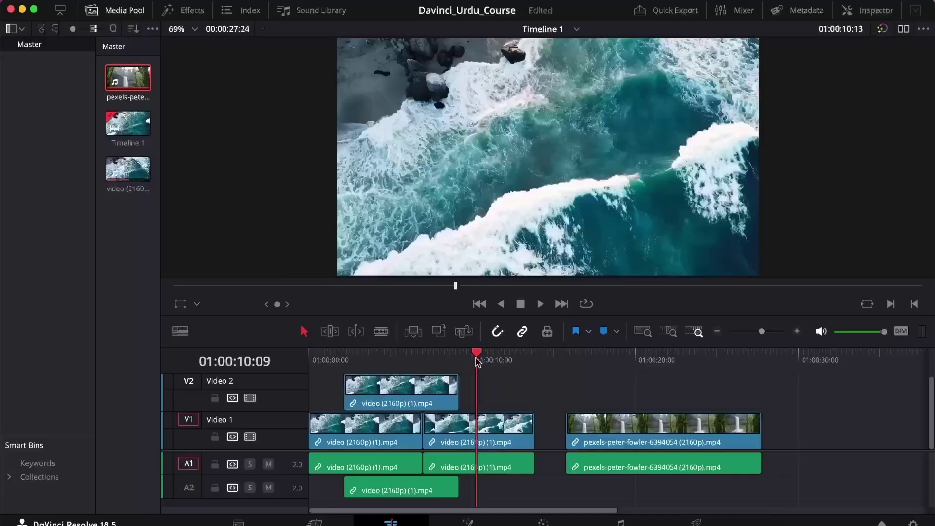
drag(477, 363, 479, 364)
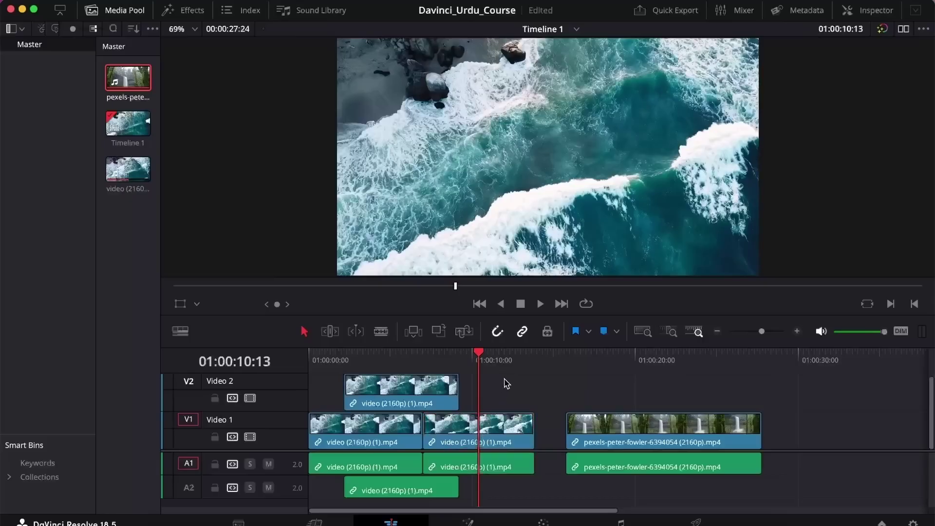
key(q)
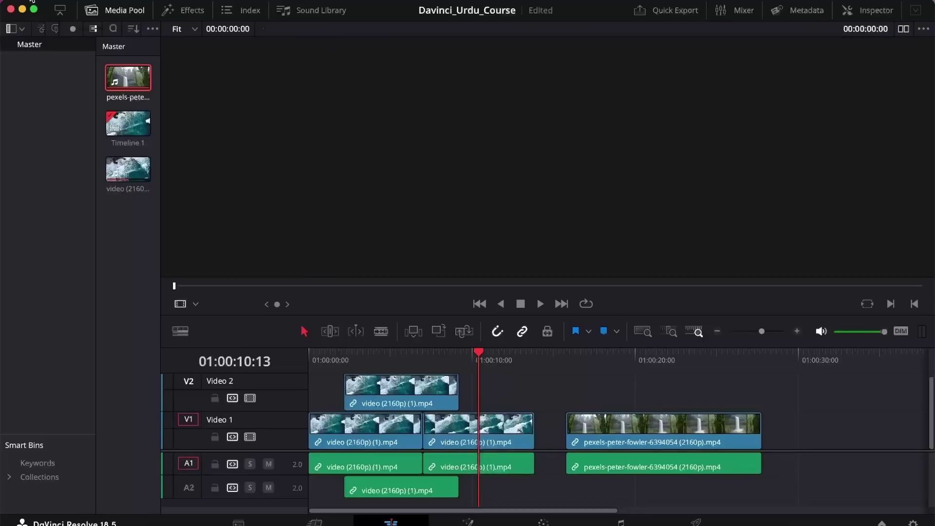
click(53, 1)
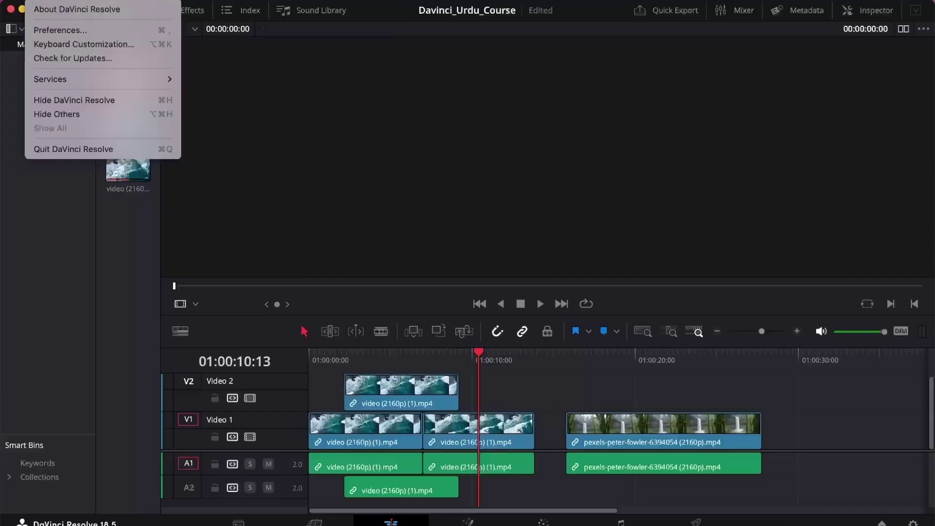
click(63, 30)
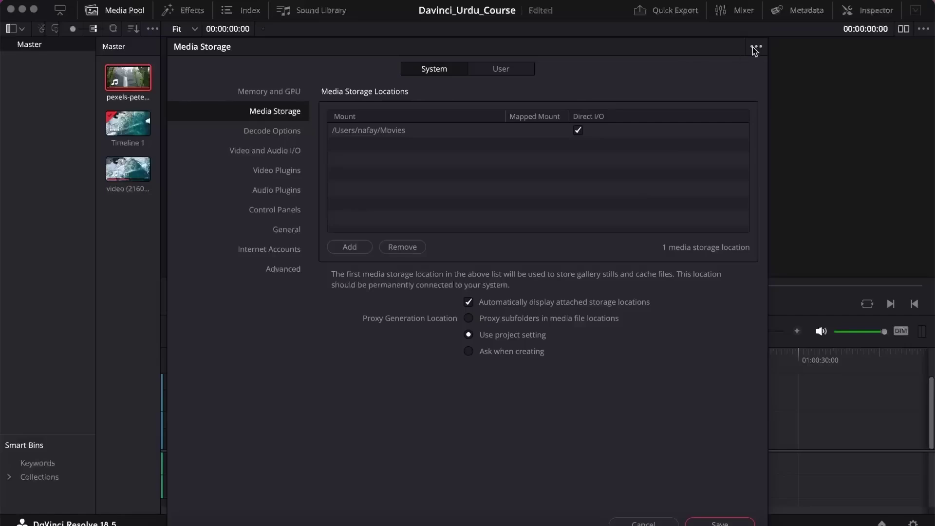
drag(578, 40, 568, 60)
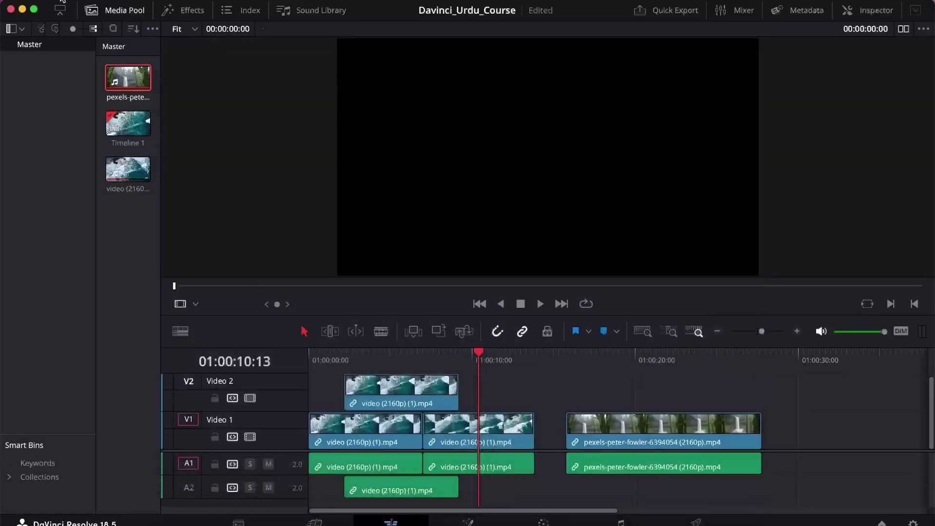
Look up the command assigned to S and the Razor command's shortcut in the keyboard customization, and close it without changes.
click(49, 4)
click(97, 43)
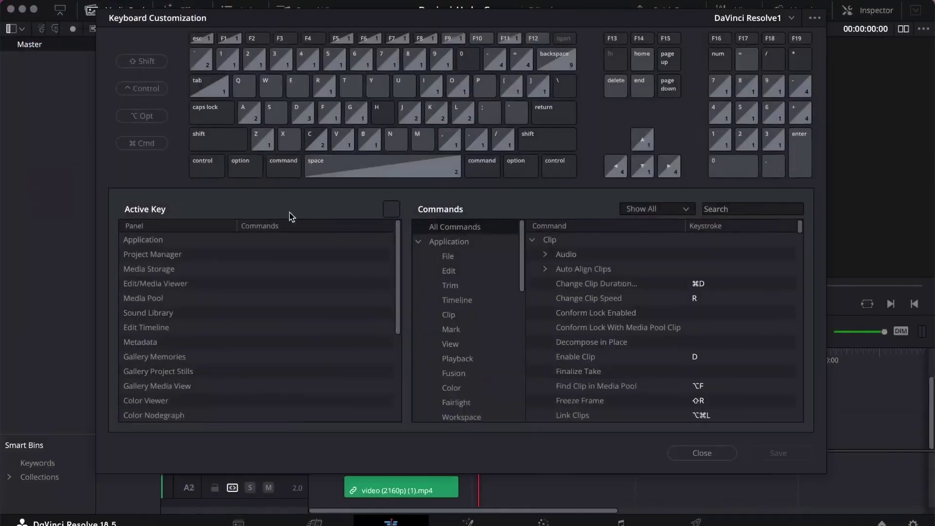
key(s)
click(732, 210)
text(razor)
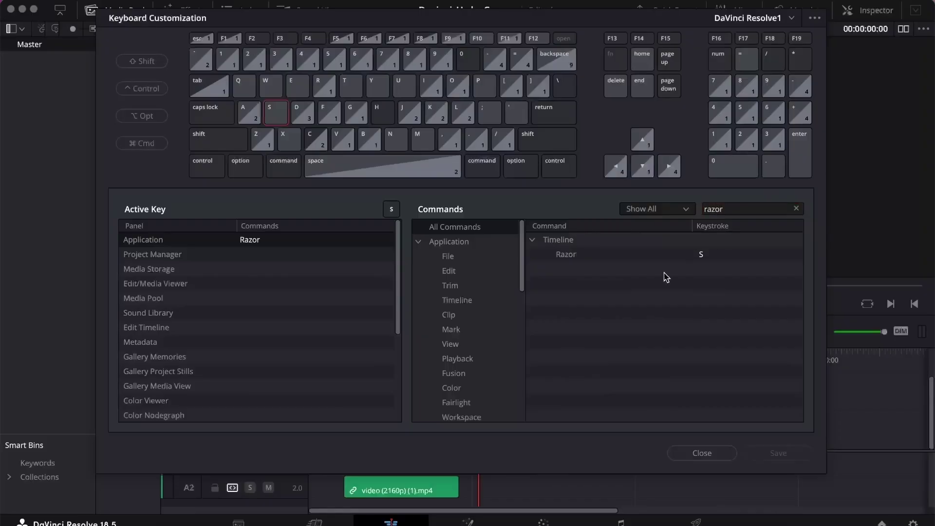
mouse_move(673, 258)
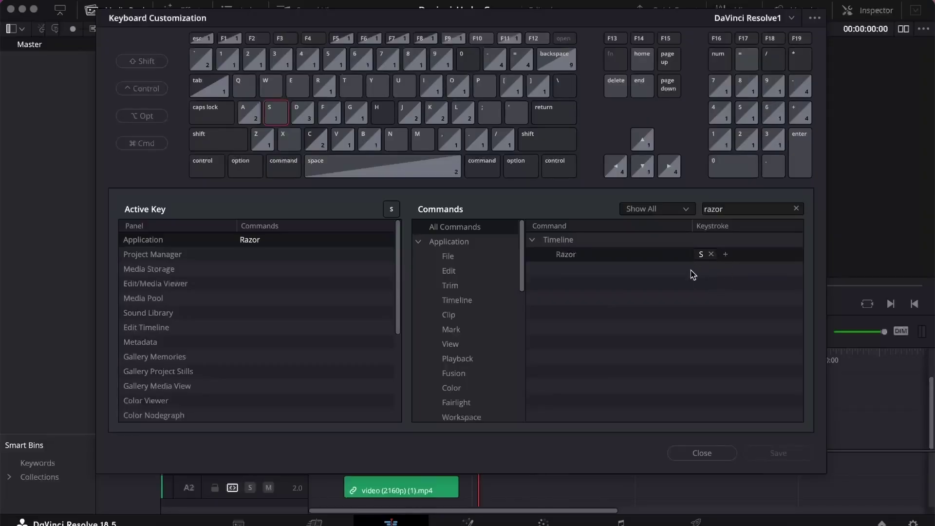
click(699, 258)
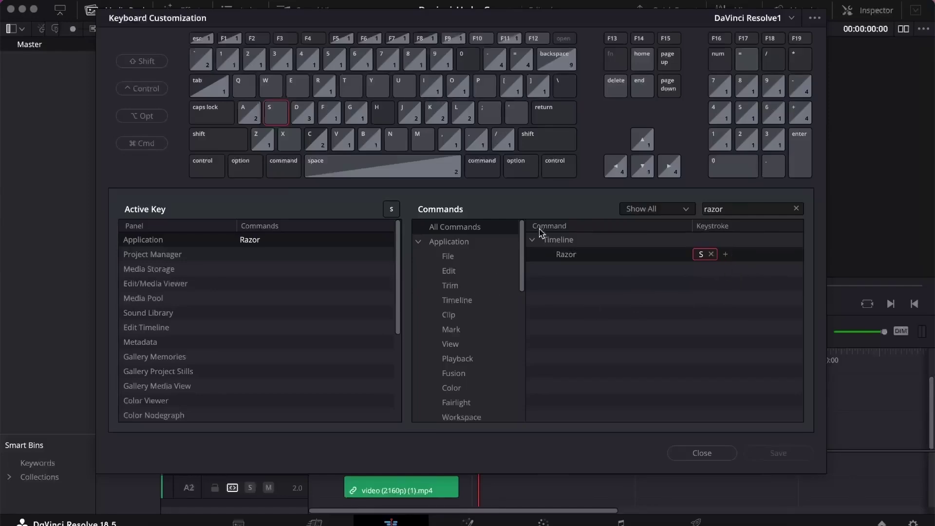
click(700, 453)
Split the last ocean segment on Video 1 at 01:00:10:29 and again at 01:00:12:16.
click(467, 355)
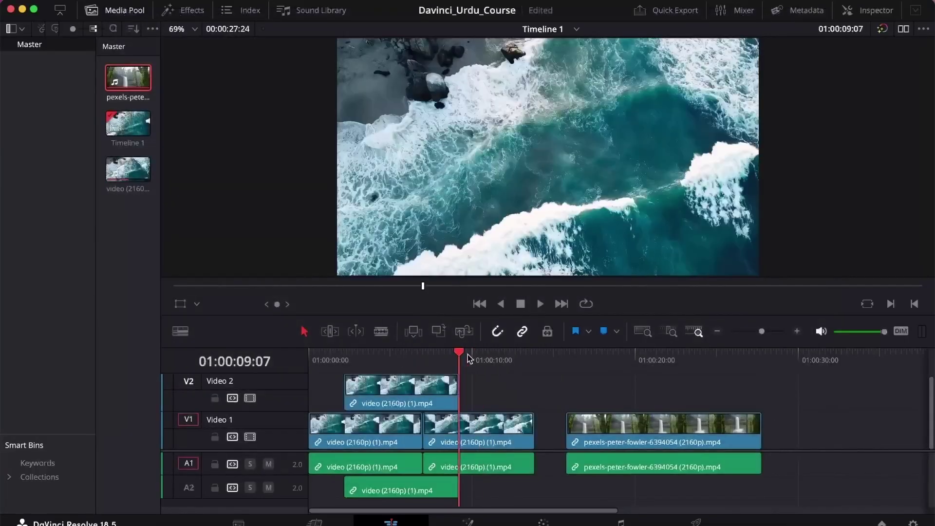
key(space)
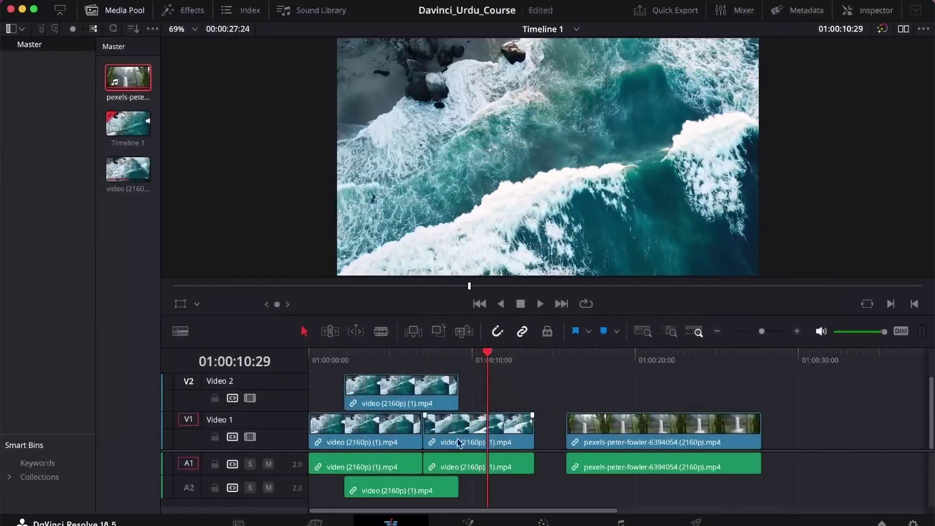
key(ctrl+b)
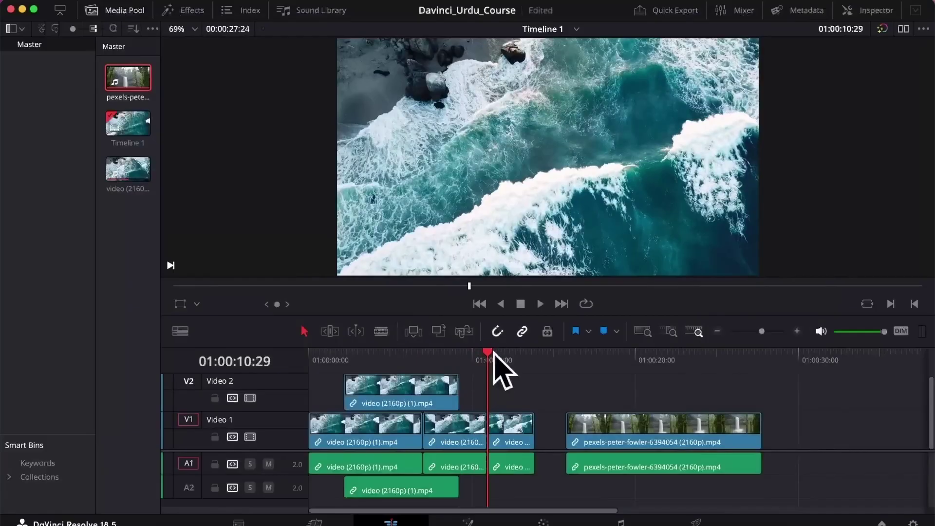
click(511, 357)
click(512, 357)
key(ctrl+b)
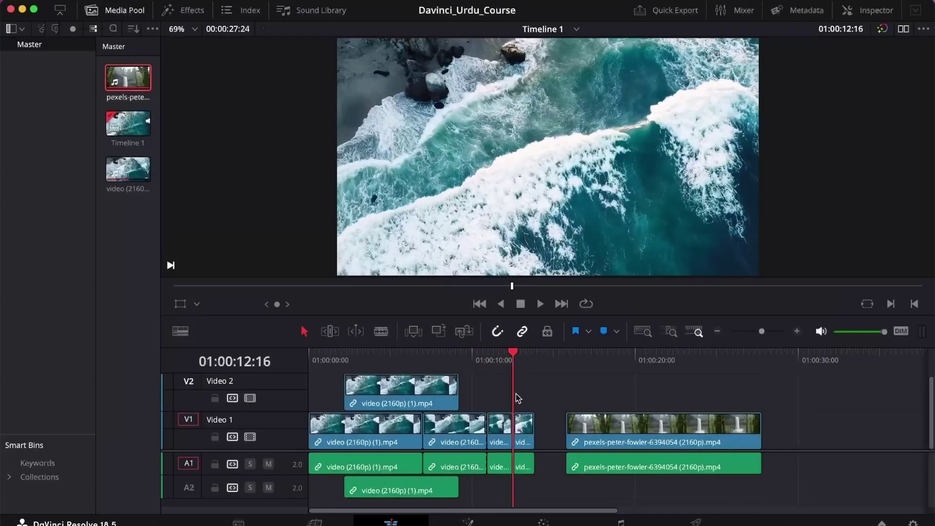
Delete the short middle piece of the ocean footage on Video 1 and close the gap it leaves.
click(498, 431)
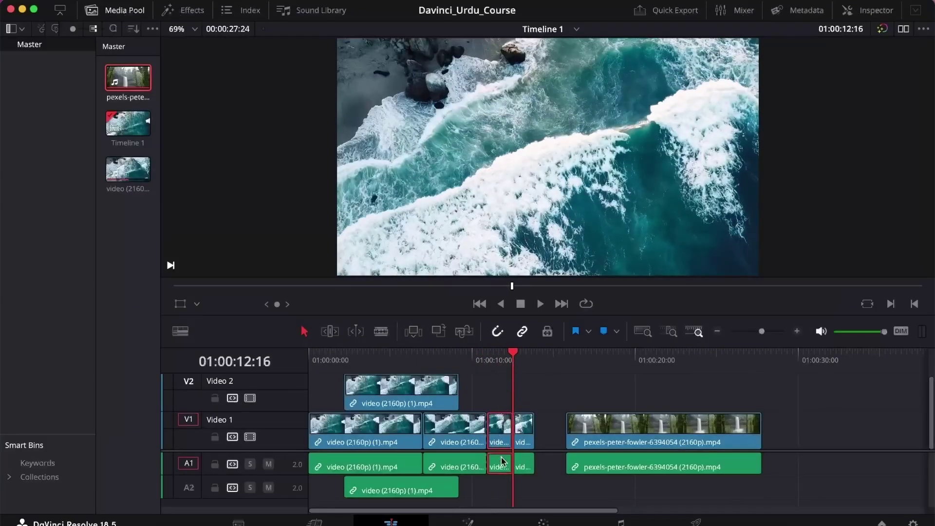
key(BackSpace)
click(502, 431)
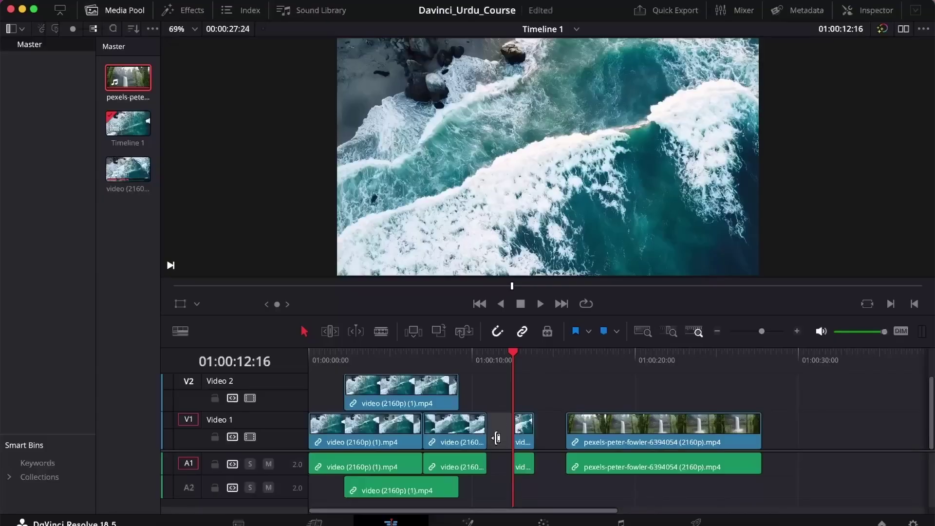
key(BackSpace)
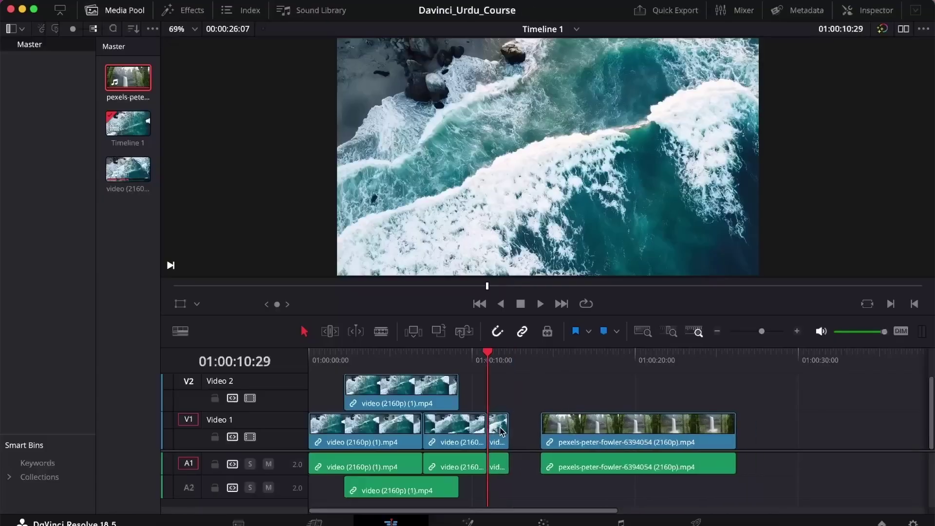
Place the playhead on the waterfall clip at 01:00:15:15 and review its video properties in the Inspector.
drag(488, 359, 343, 364)
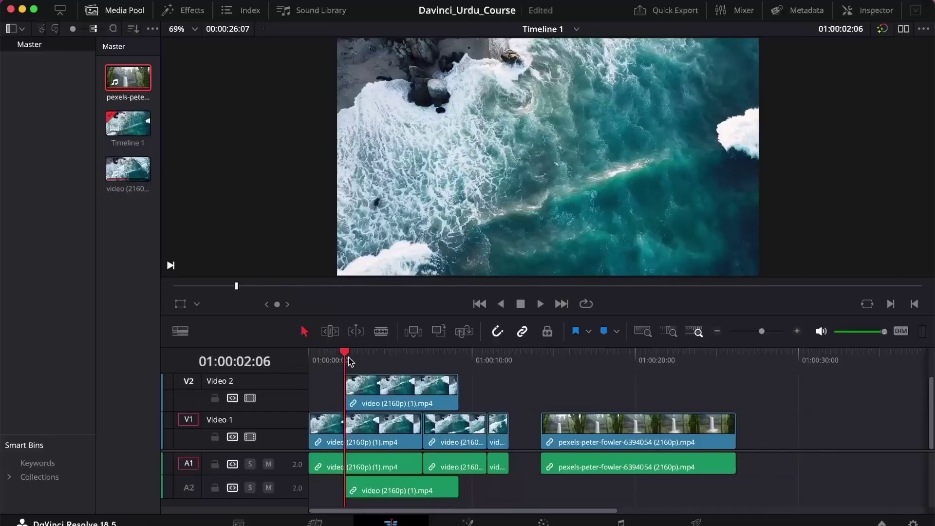
drag(348, 358, 324, 357)
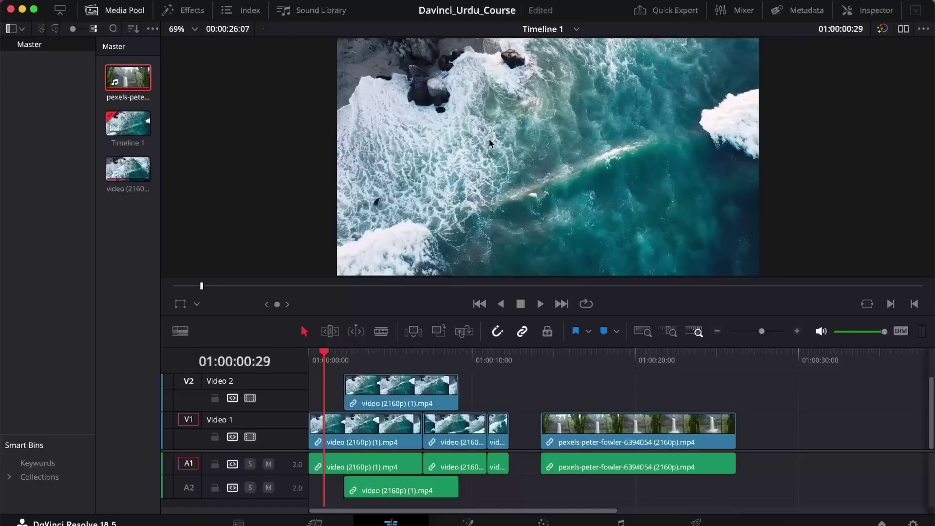
click(562, 354)
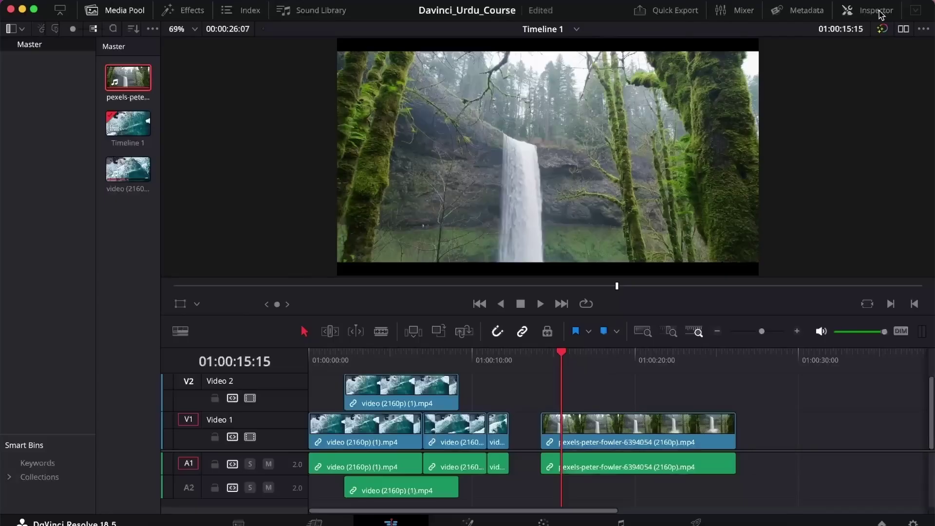
click(860, 15)
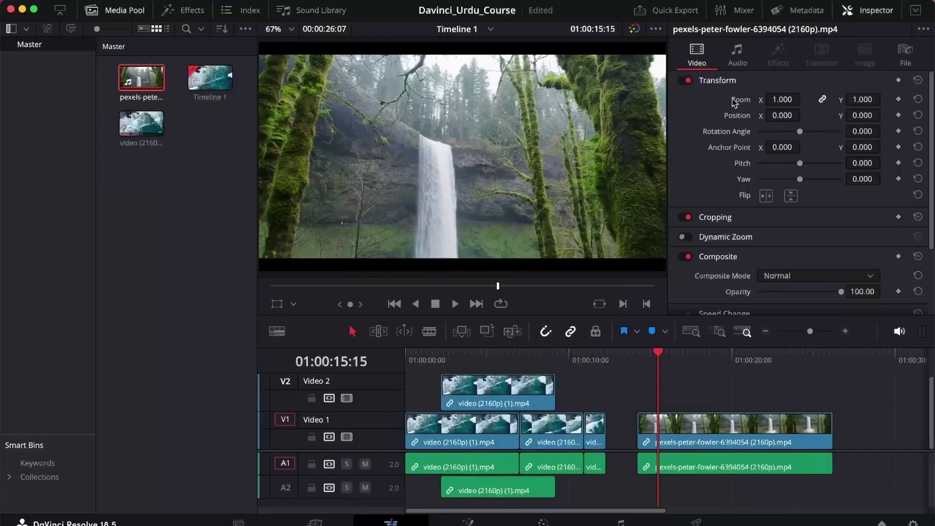
scroll(719, 212, down, 5)
scroll(720, 212, up, 5)
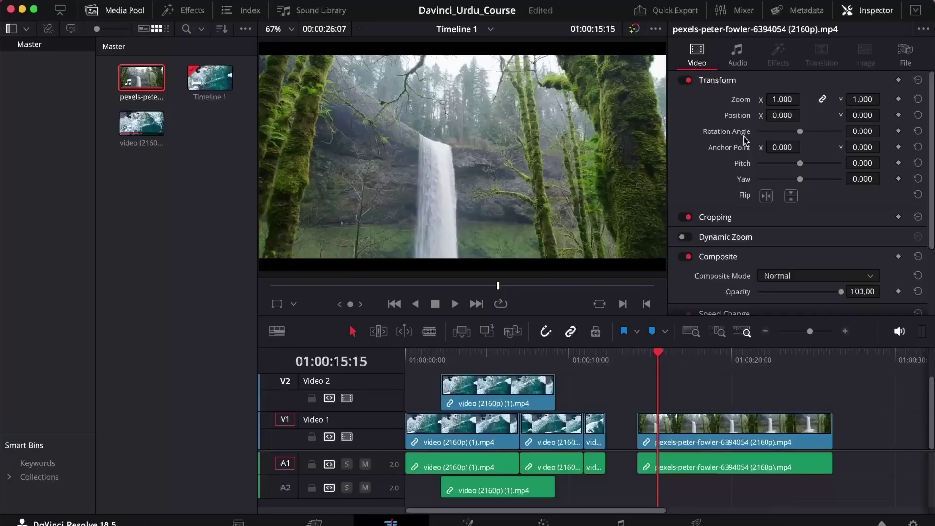
scroll(743, 141, down, 3)
scroll(740, 148, up, 3)
Select the waterfall clip and expand its full Transform settings in the Inspector.
click(673, 464)
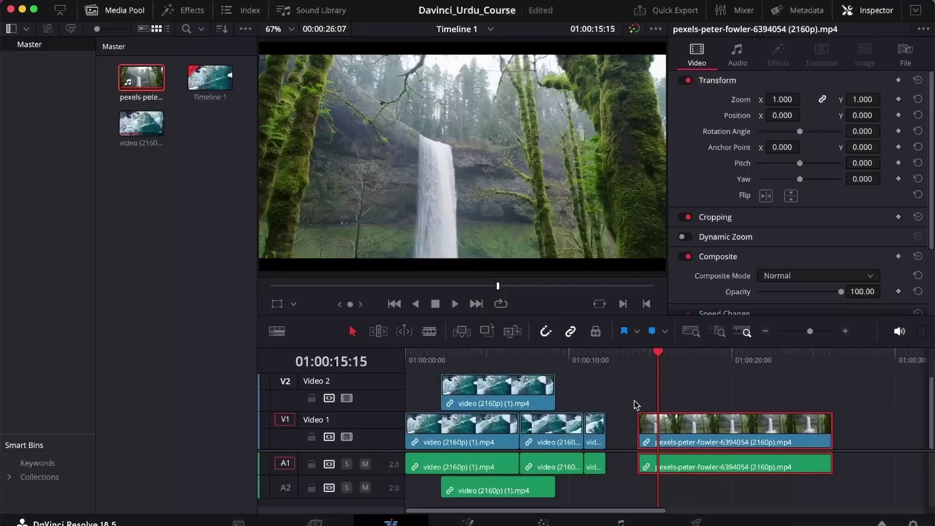
click(869, 17)
click(866, 20)
click(712, 80)
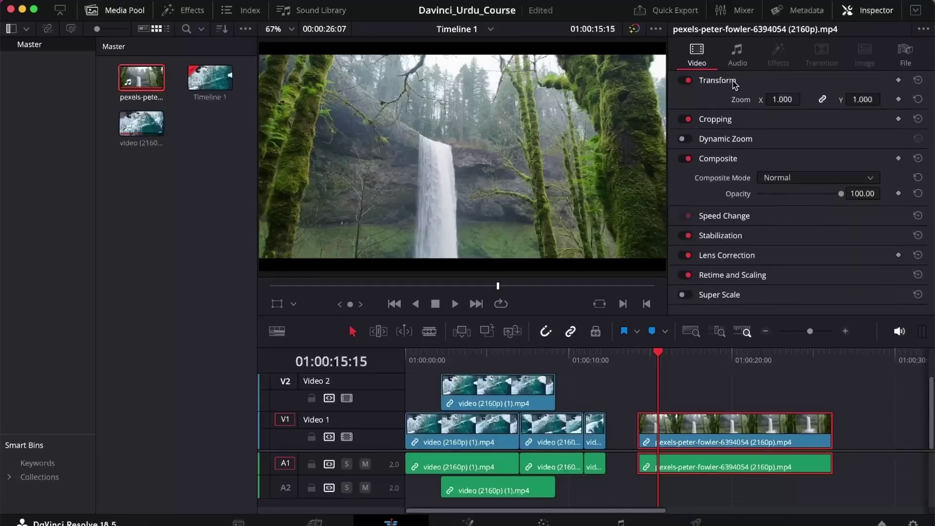
click(725, 81)
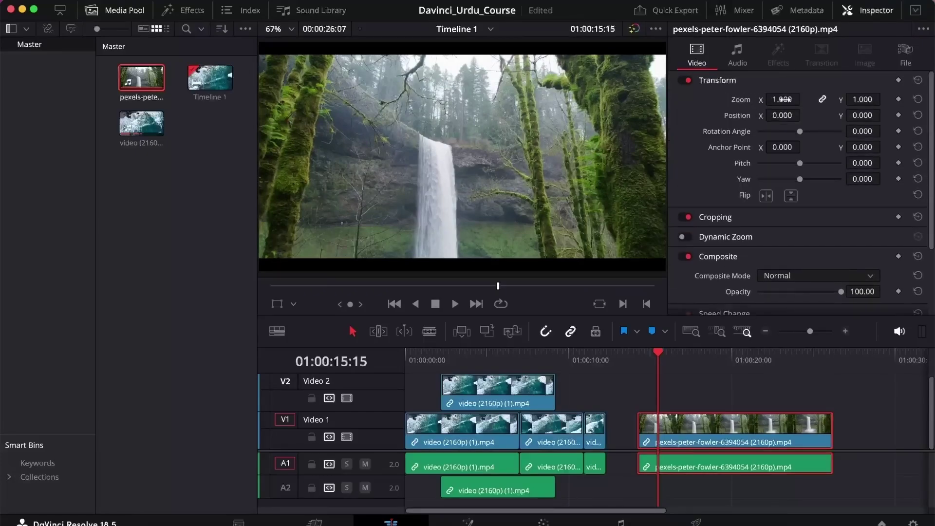
Try enlarging the waterfall clip to a linked X and Y zoom of 1.690, and undo the zoom changes.
drag(752, 99, 781, 101)
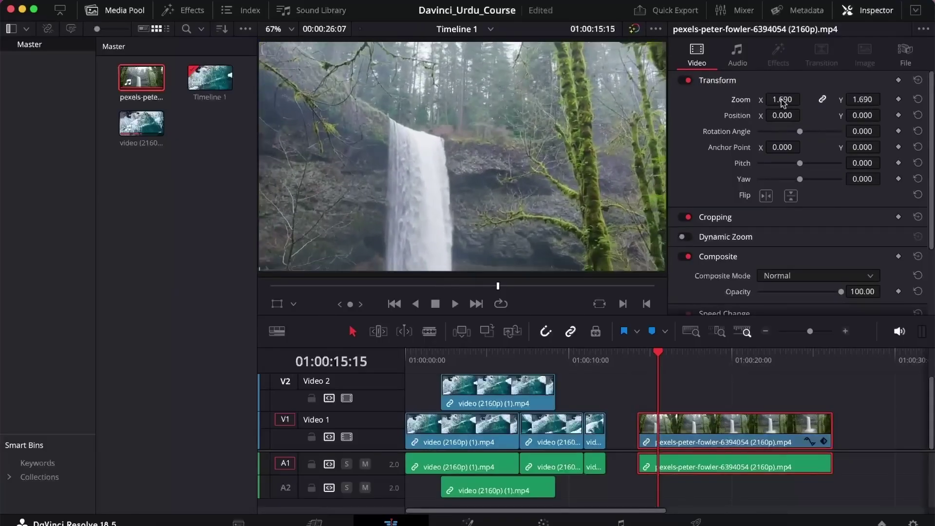
double_click(762, 103)
mouse_move(852, 100)
mouse_down()
mouse_move(881, 100)
mouse_move(859, 99)
mouse_up()
key(super+z)
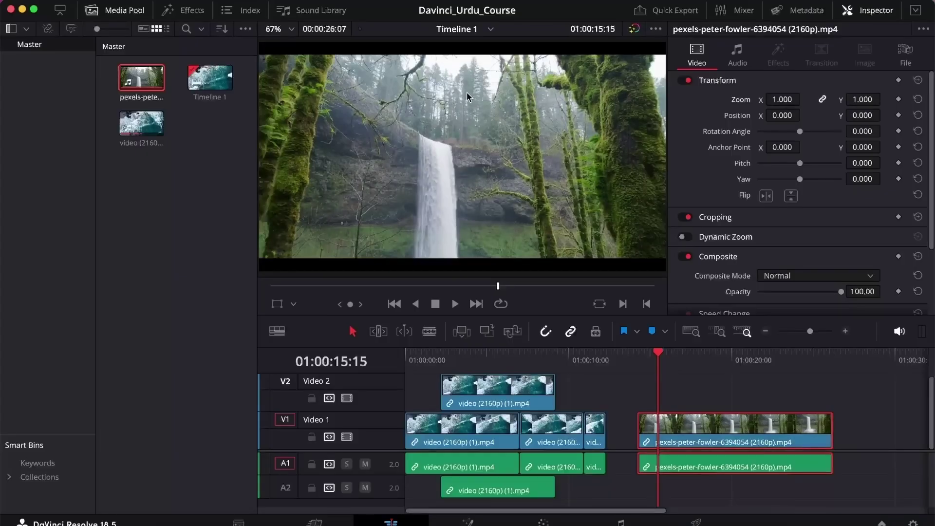
Unlink the waterfall clip's zoom axes, try a Y zoom of 1.140 with the playhead at 01:00:15:10, and undo the zoom.
click(822, 100)
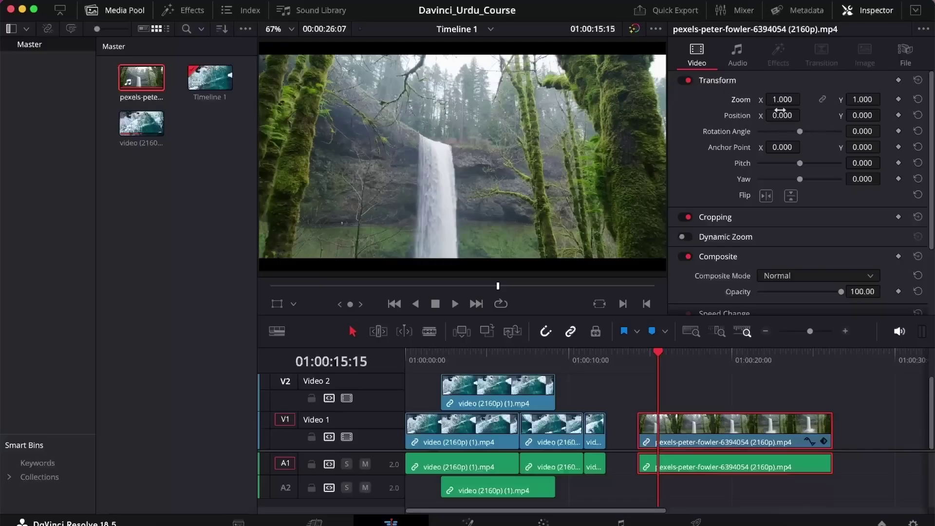
mouse_move(861, 100)
mouse_down()
mouse_move(884, 99)
mouse_move(862, 99)
mouse_up()
scroll(491, 248, down, 1)
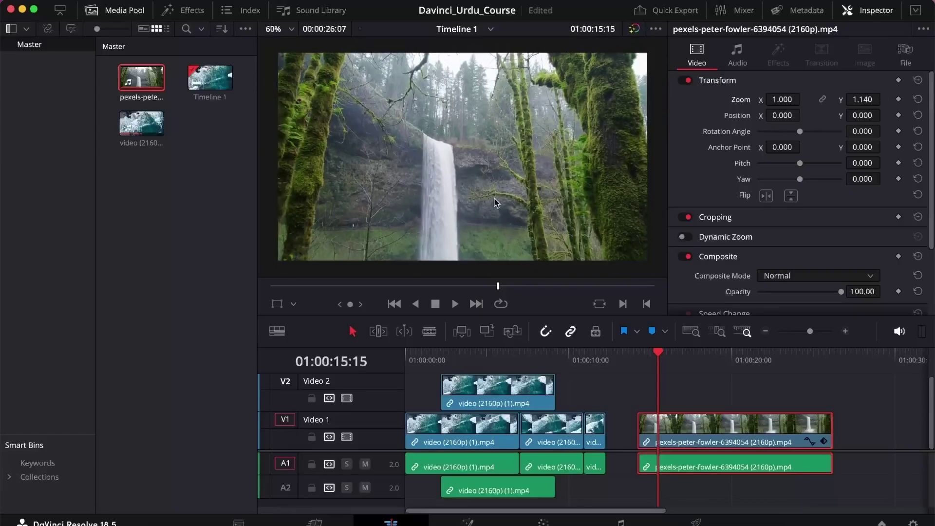
click(652, 352)
mouse_move(652, 355)
mouse_down()
mouse_move(765, 358)
mouse_move(656, 355)
mouse_up()
key(super+z)
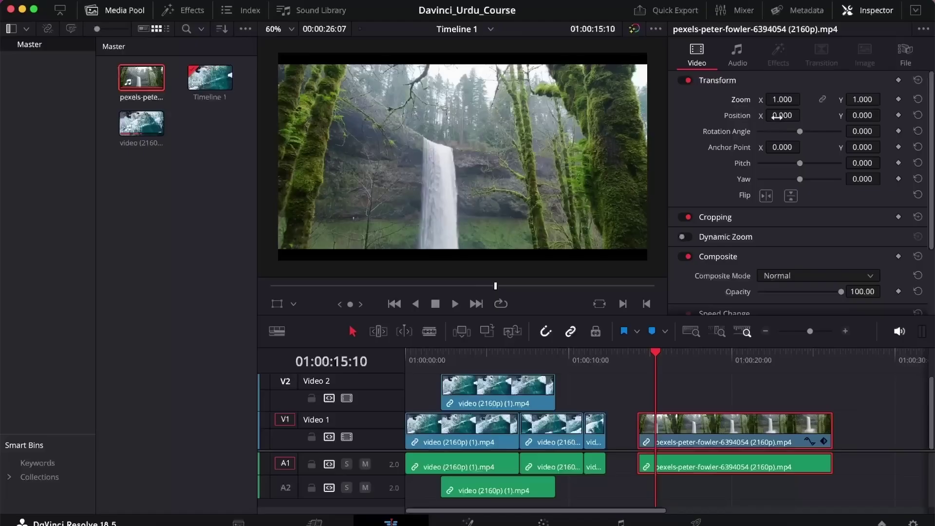
Try shifting the waterfall clip to position X -18 and Y -123, and undo both position changes.
drag(778, 116, 807, 111)
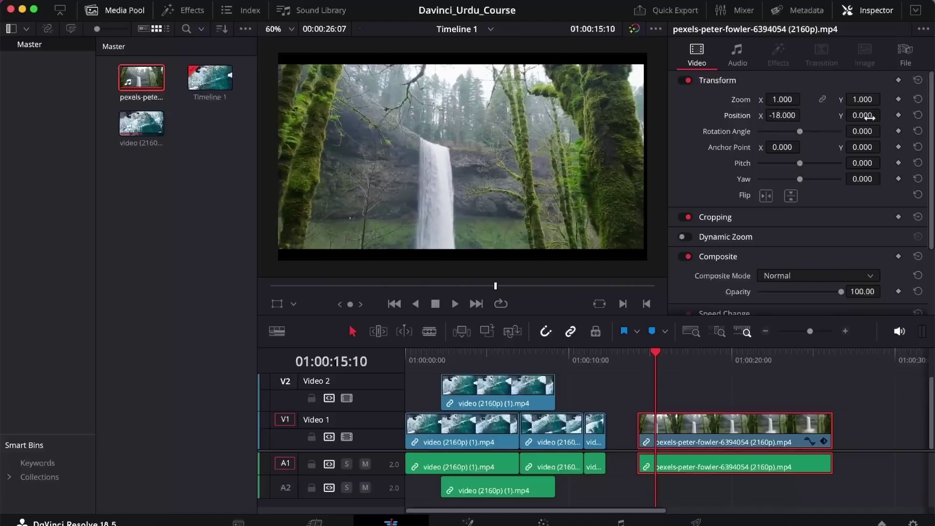
mouse_move(864, 117)
mouse_down()
mouse_move(884, 116)
mouse_move(871, 122)
mouse_up()
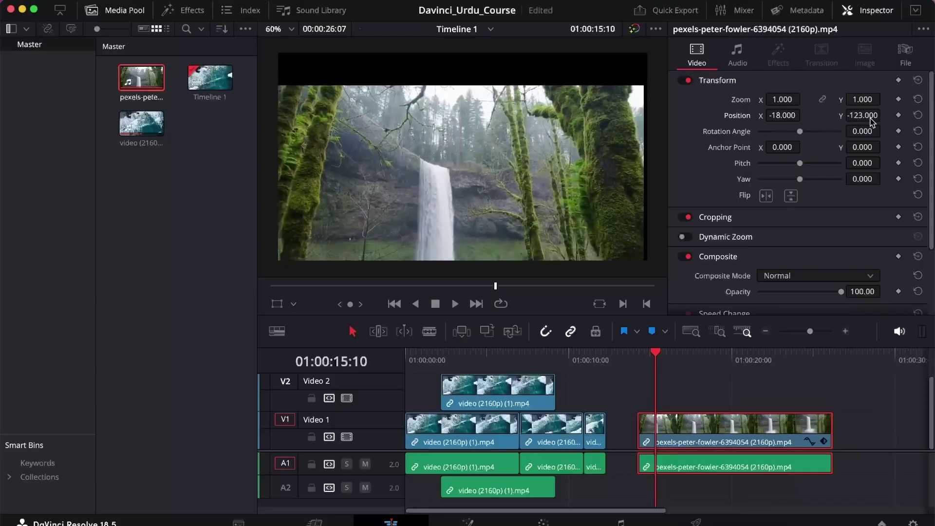
key(super+z)
key(super+z)
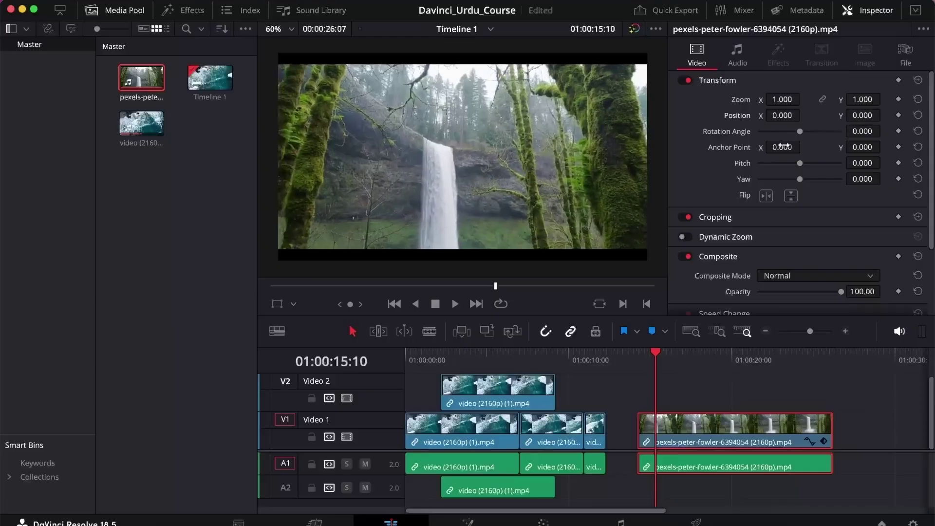
Set the waterfall clip's anchor point to X 317 and Y 212, and its rotation angle to 57.710.
mouse_move(801, 135)
mouse_down()
mouse_move(830, 136)
mouse_move(795, 132)
mouse_move(788, 147)
mouse_move(804, 147)
mouse_move(779, 149)
mouse_move(813, 137)
mouse_up()
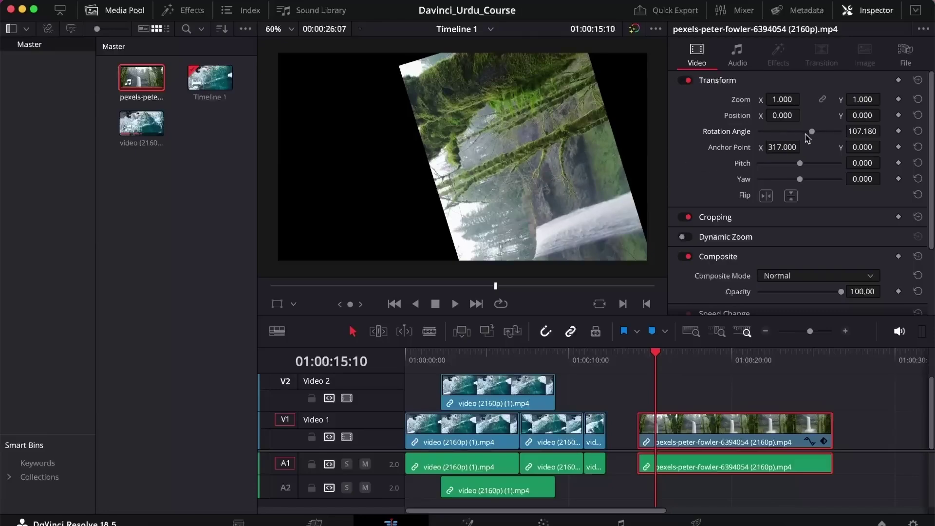
mouse_move(806, 137)
mouse_down()
mouse_move(831, 130)
mouse_move(781, 136)
mouse_move(809, 140)
mouse_move(798, 141)
mouse_up()
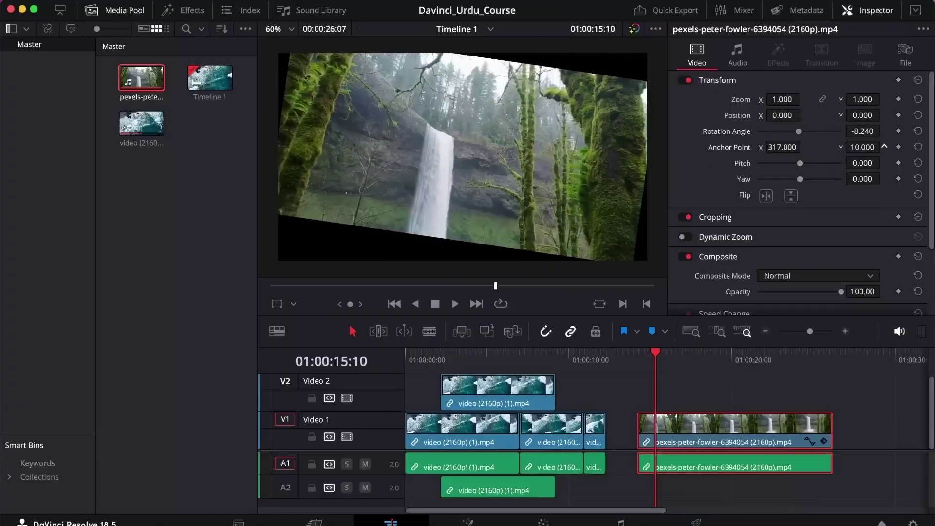
drag(856, 148, 862, 155)
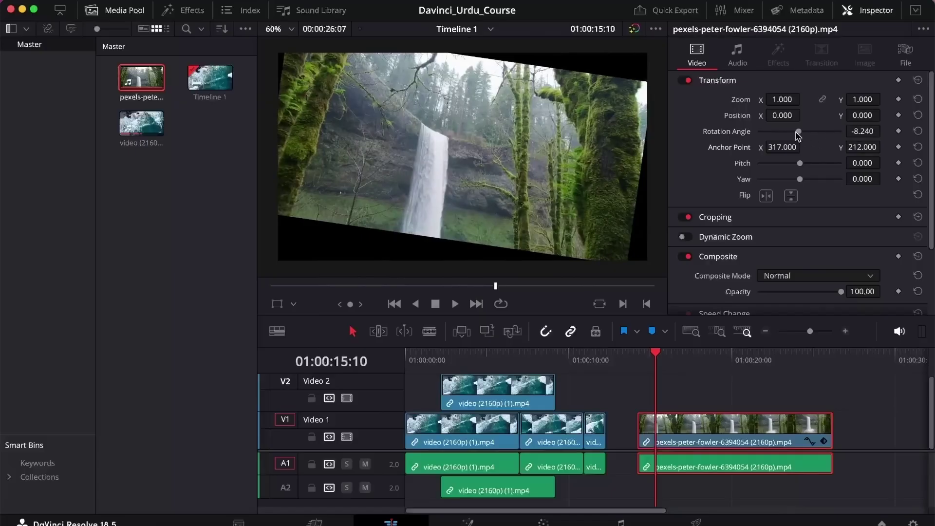
mouse_move(798, 132)
mouse_down()
mouse_move(818, 135)
mouse_move(792, 134)
mouse_move(804, 133)
mouse_up()
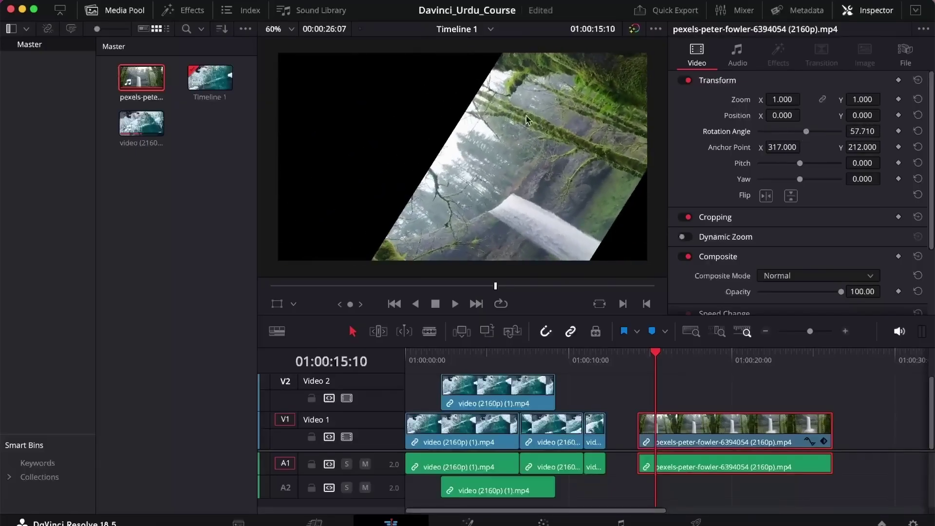
Undo the waterfall clip's rotation and anchor point changes, and save the project.
key(super+s)
key(super+z)
key(super+z)
key(super+z)
key(super+z)
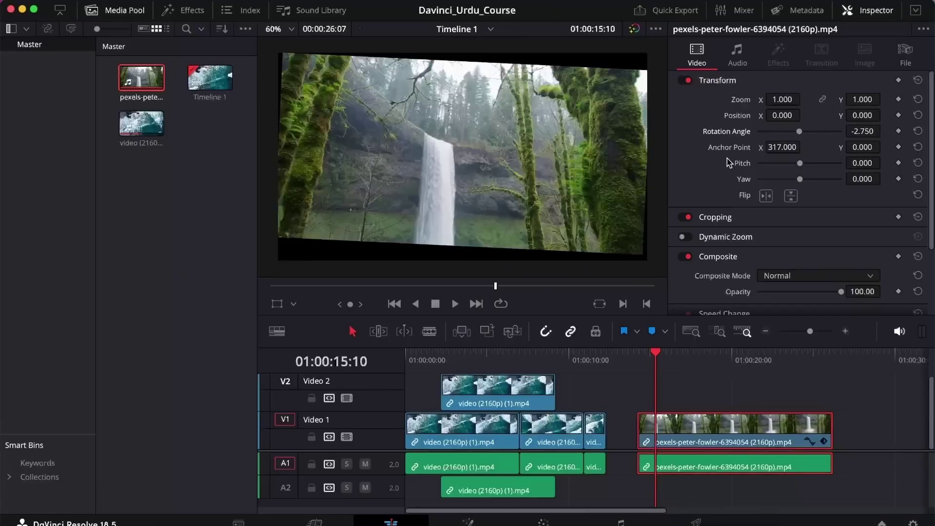
key(super+z)
key(super+z)
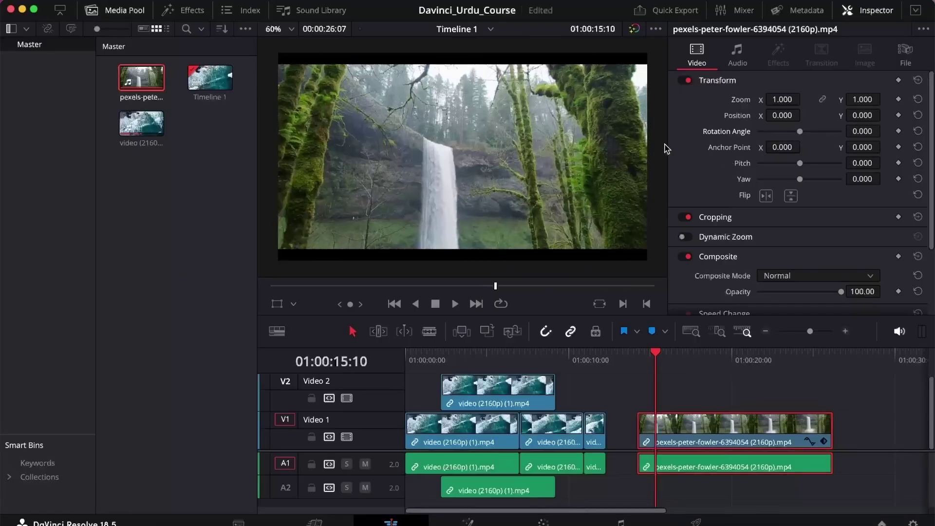
key(super+s)
Try tilting the waterfall clip with pitch values of 0.355 and -0.378, and undo the pitch changes.
scroll(712, 171, down, 2)
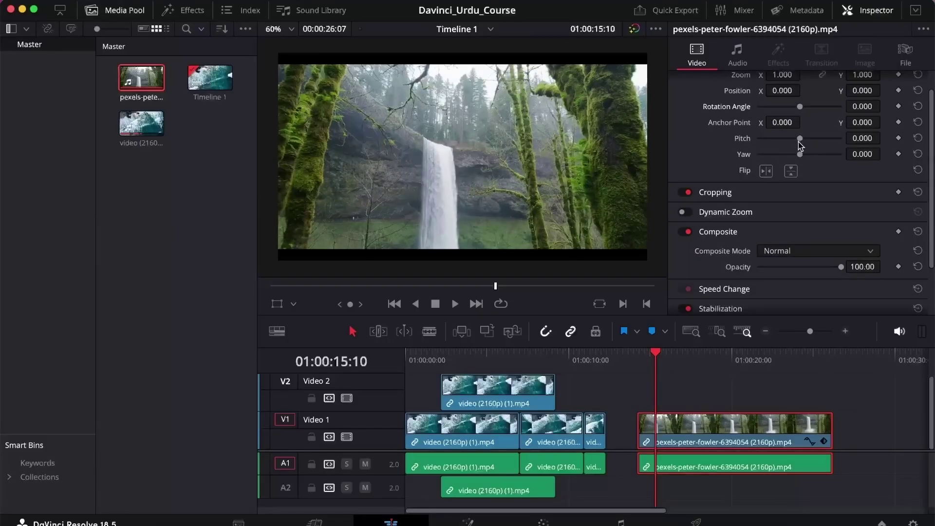
mouse_move(800, 139)
mouse_down()
mouse_move(791, 141)
mouse_move(808, 143)
mouse_up()
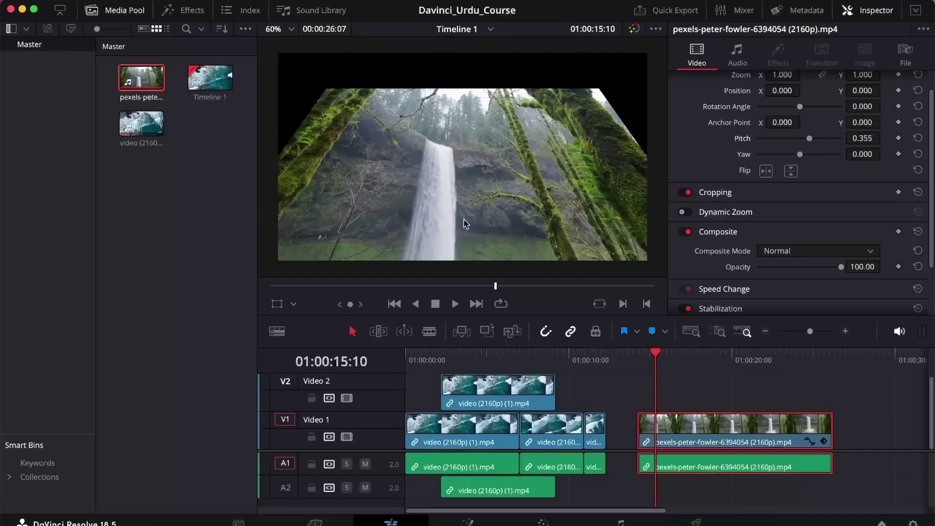
drag(809, 143, 792, 141)
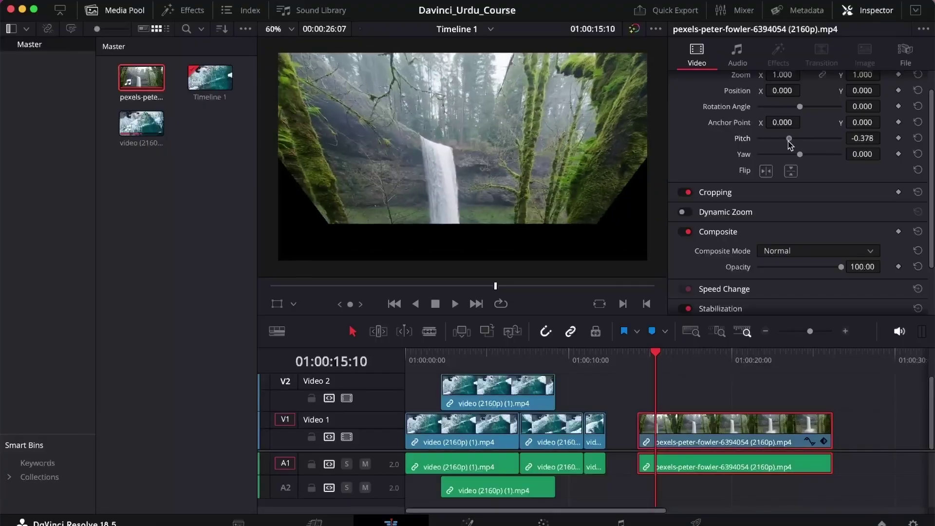
key(ctrl+z)
key(ctrl+shift+z)
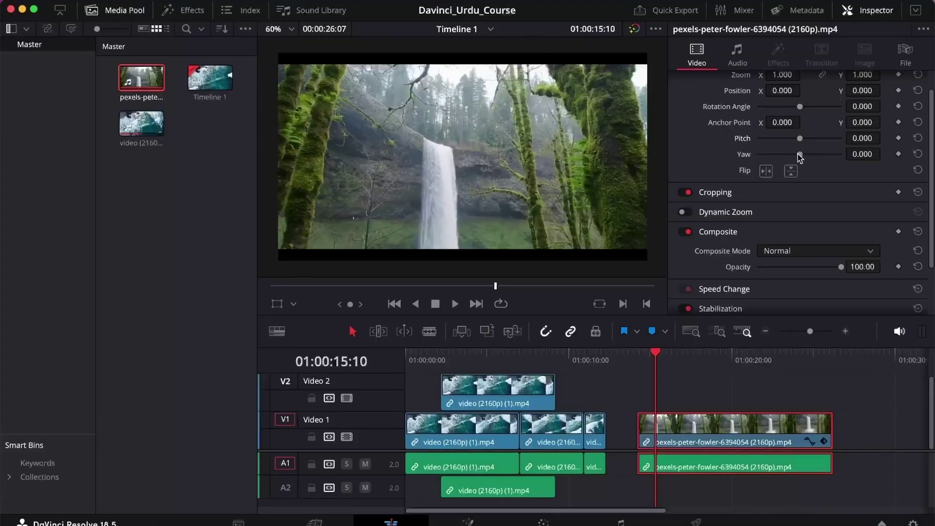
Set the waterfall clip's yaw to 0.001, then try an X zoom of 1.110 and undo the zoom.
mouse_move(799, 154)
mouse_down()
mouse_move(783, 156)
mouse_move(799, 155)
mouse_up()
scroll(765, 169, up, 3)
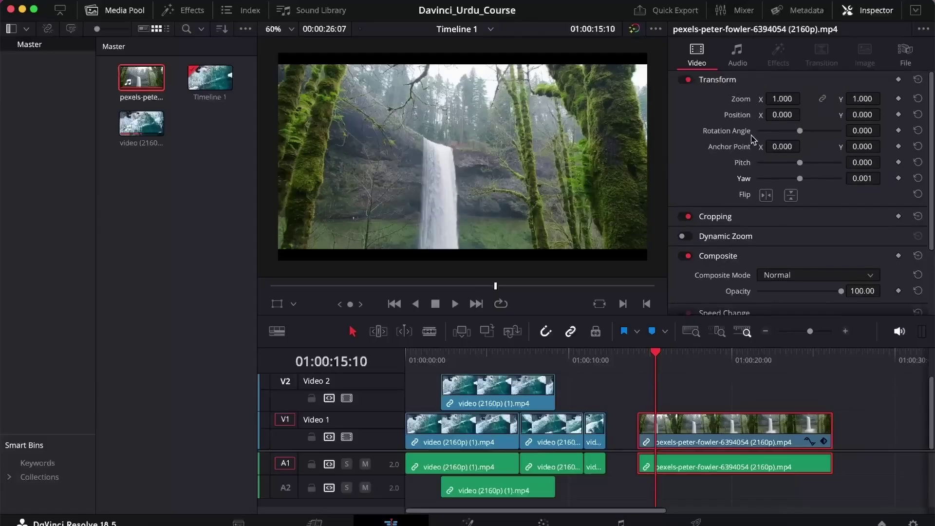
scroll(755, 136, down, 1)
drag(781, 91, 804, 91)
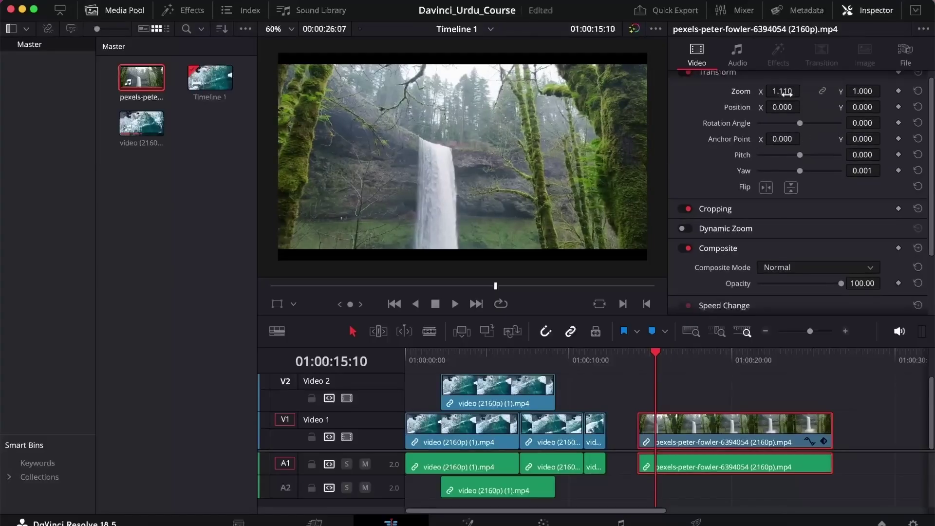
key(ctrl+z)
Link the waterfall clip's zoom axes at 1.280, set its pitch to -0.149, and scrub from its start to 01:00:17:22.
click(822, 91)
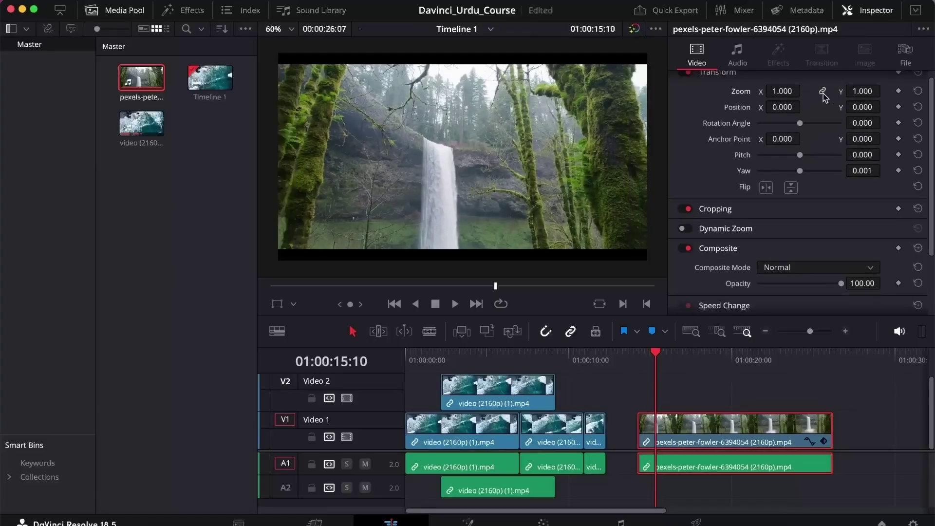
drag(768, 93, 808, 93)
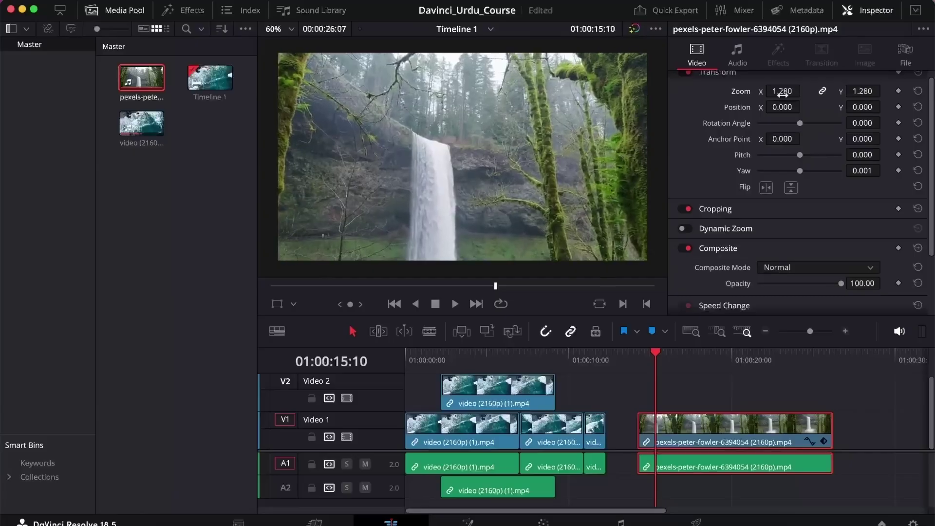
mouse_move(800, 158)
mouse_down()
mouse_move(782, 154)
mouse_move(794, 154)
mouse_up()
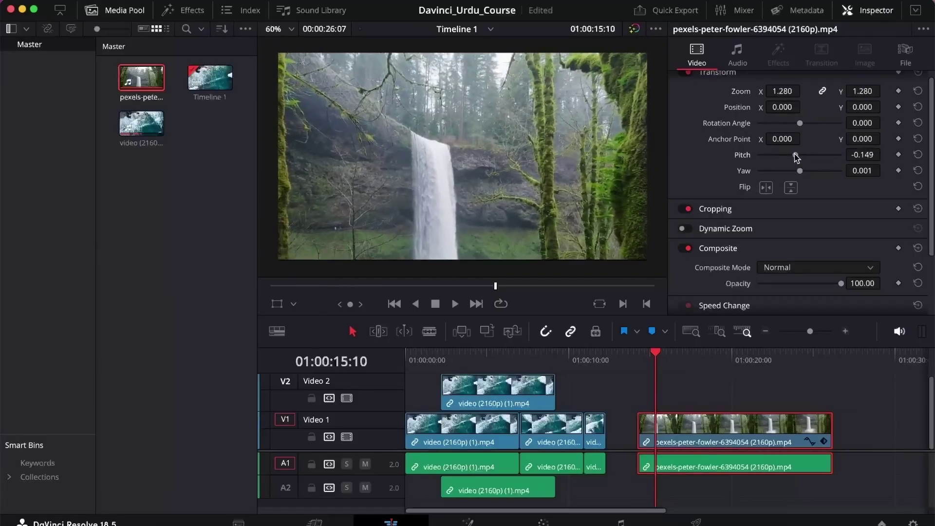
click(634, 351)
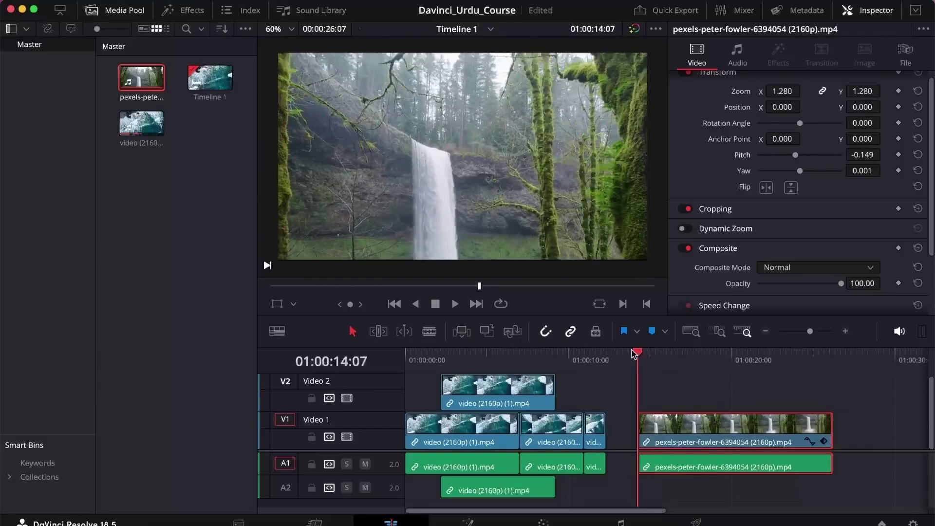
drag(642, 352, 696, 338)
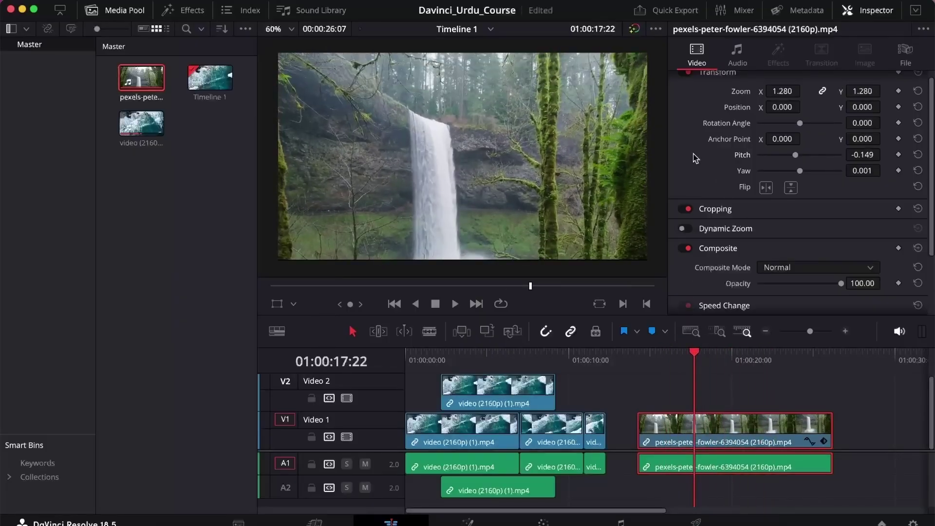
Expand the cropping settings, try a left crop of 746.880 on the waterfall clip, and undo the crop, pitch and zoom changes.
scroll(700, 165, down, 2)
click(734, 205)
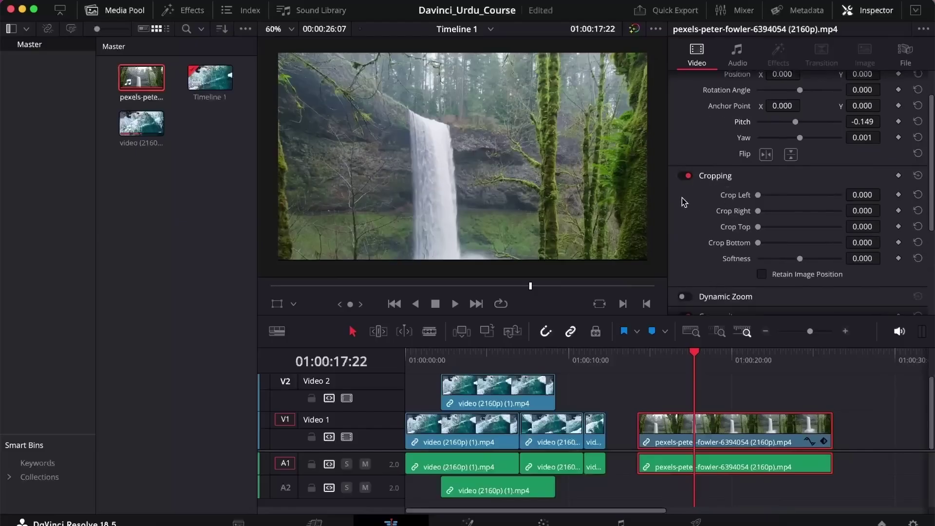
drag(758, 195, 790, 196)
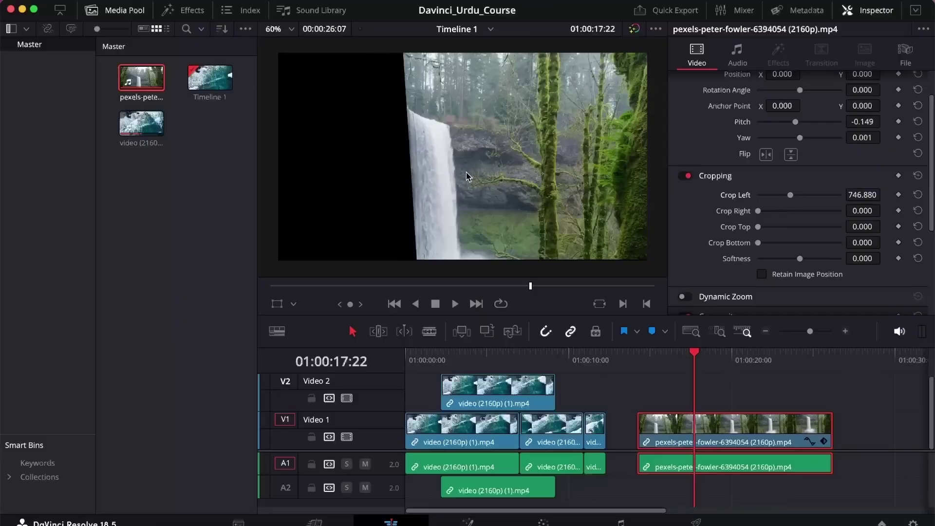
key(super+z)
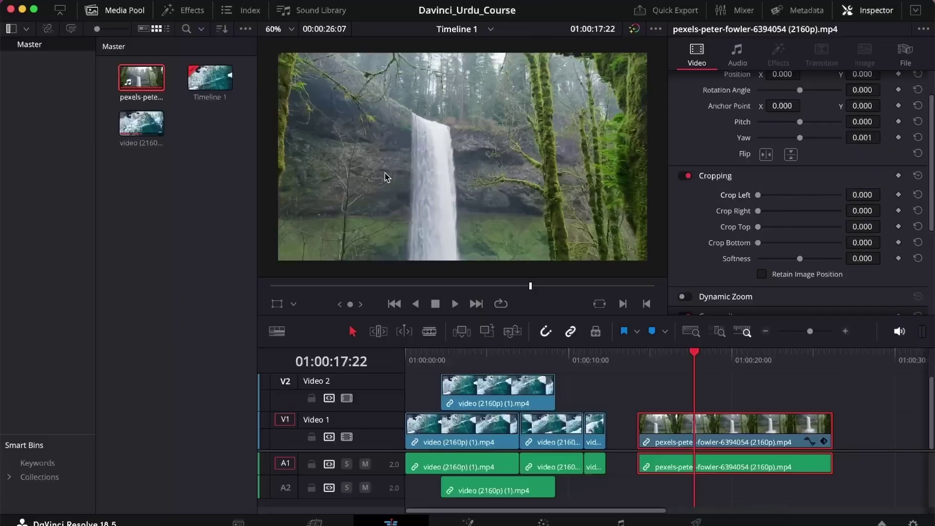
key(super+z)
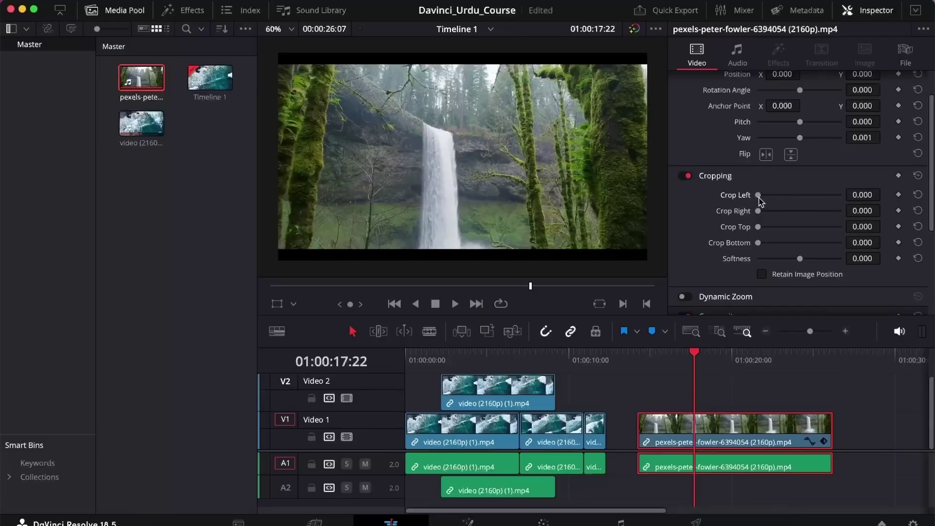
Crop the waterfall clip by 80 at both the top and the bottom.
drag(758, 195, 765, 232)
key(super+z)
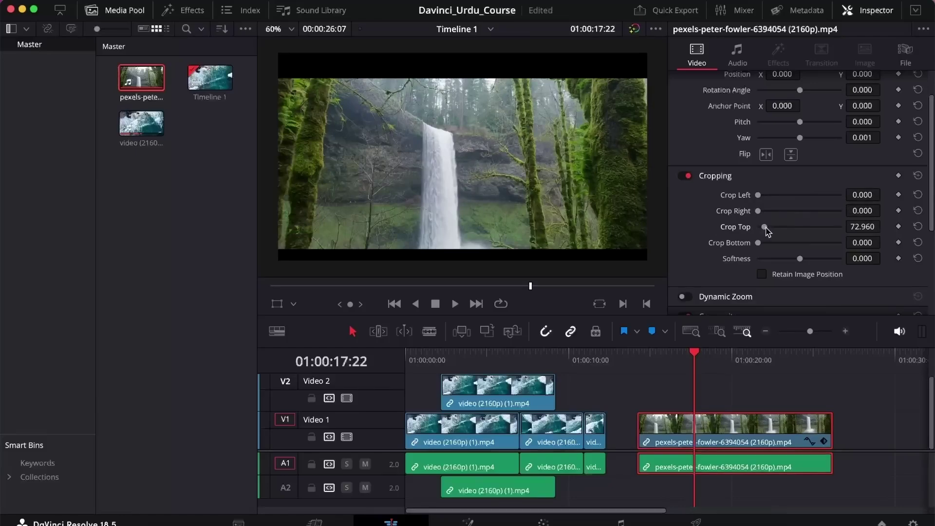
click(866, 226)
text(80)
key(Return)
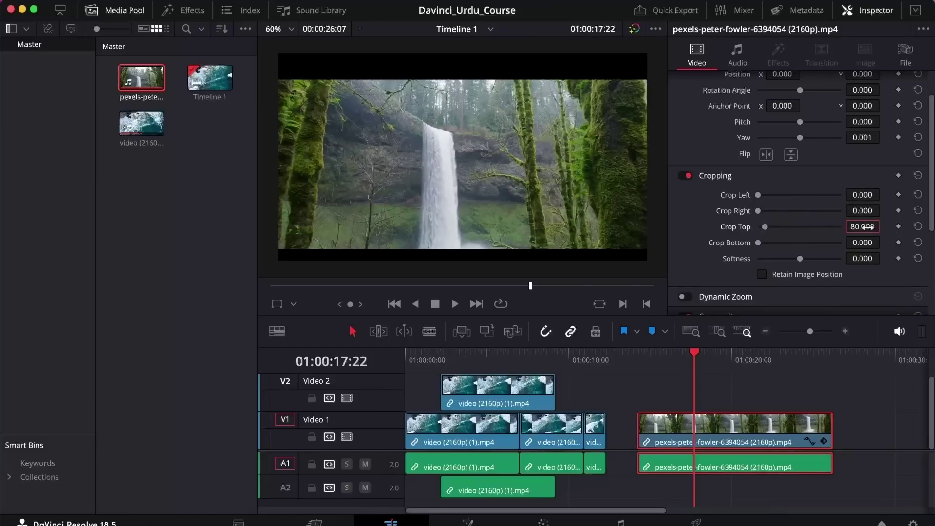
text(80)
key(Return)
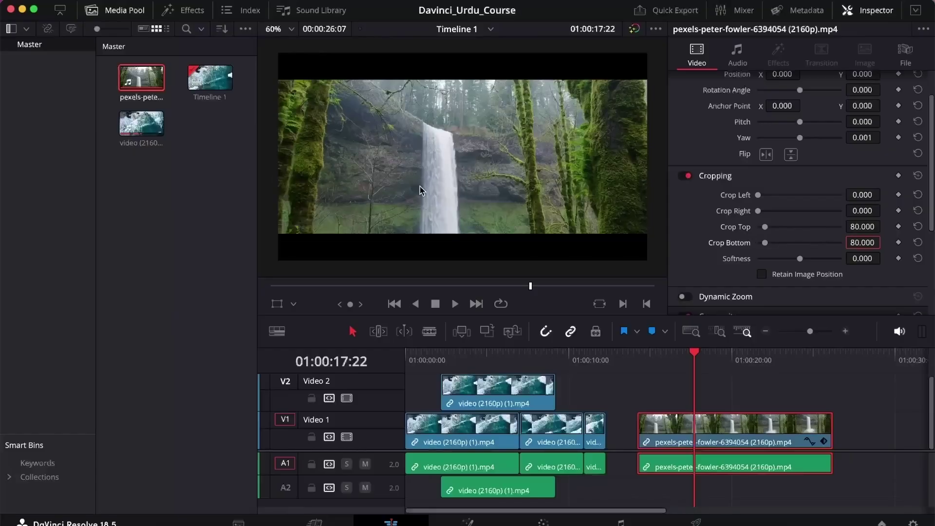
Play the timeline with the waterfall clip deselected to review its cropped framing.
key(space)
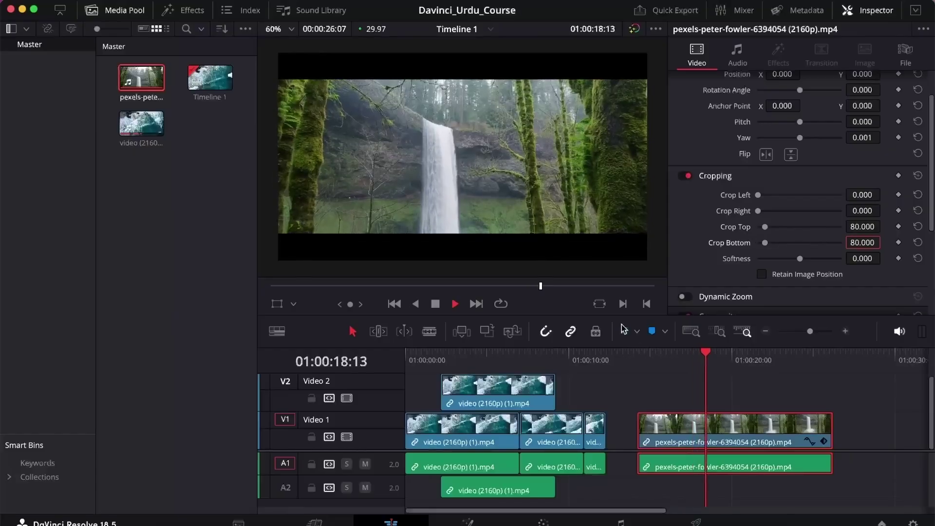
click(650, 392)
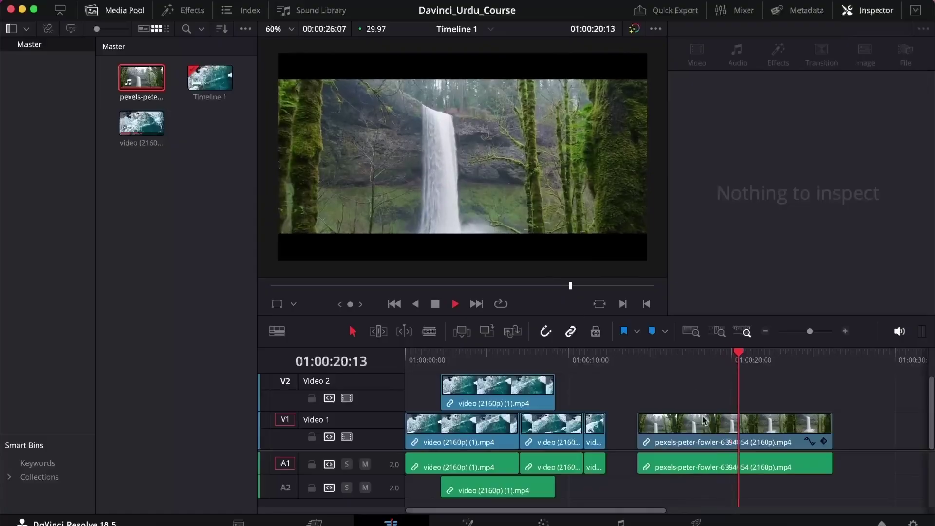
key(space)
Enable Dynamic Zoom on the waterfall clip and play it from its start at 01:00:14:07.
click(681, 428)
click(663, 358)
scroll(713, 236, down, 5)
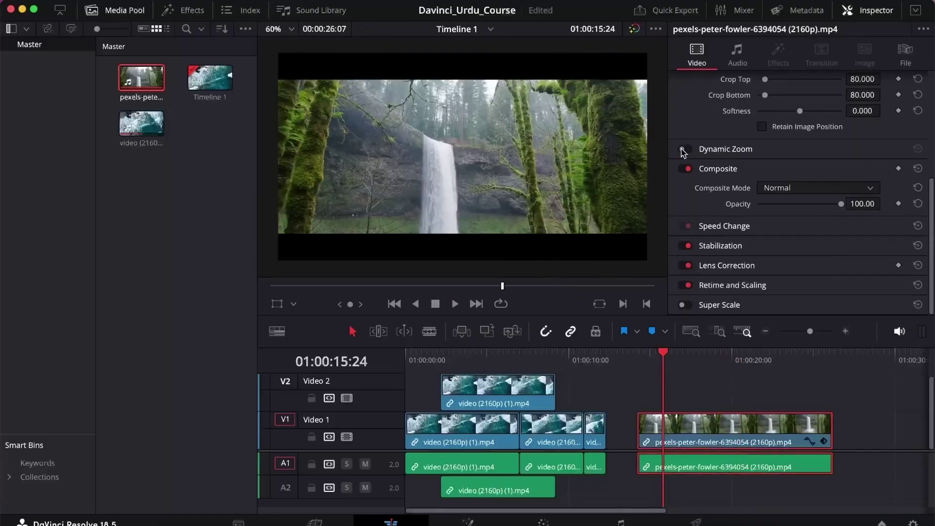
click(684, 149)
drag(666, 354, 642, 356)
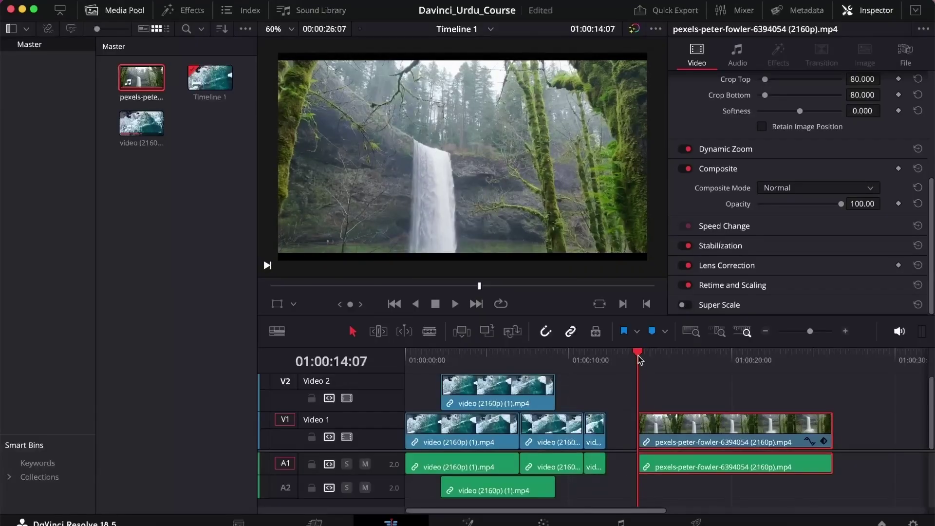
key(space)
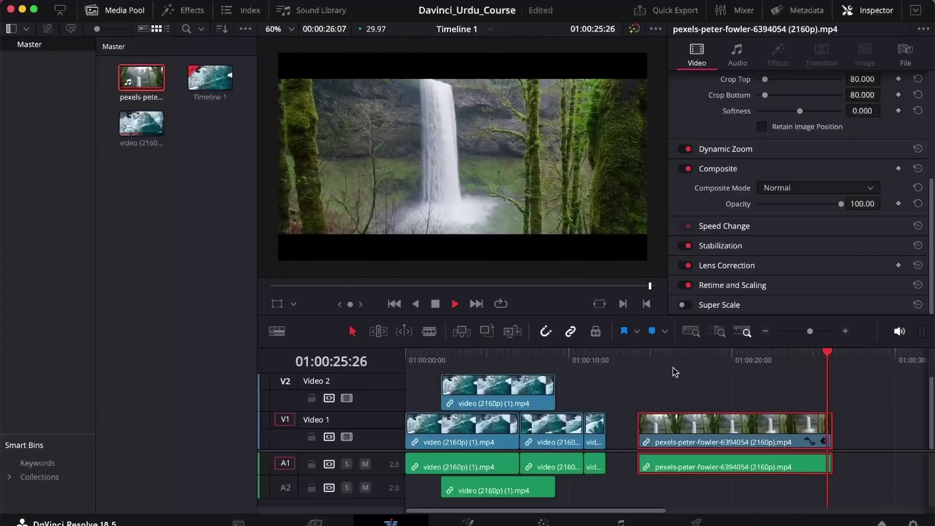
Move the playhead to 01:00:15:08, examine the waterfall clip's Stabilization options, then collapse them and deselect the clip.
drag(665, 358, 654, 355)
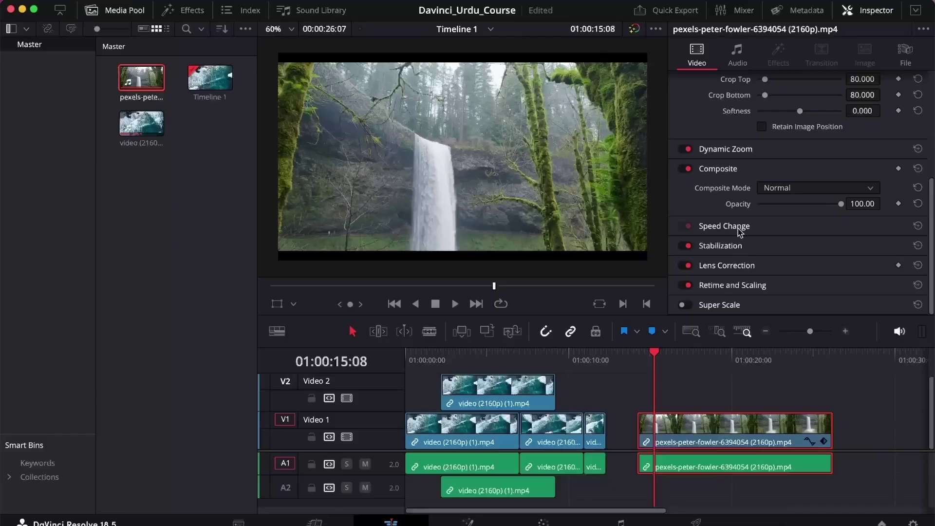
click(716, 244)
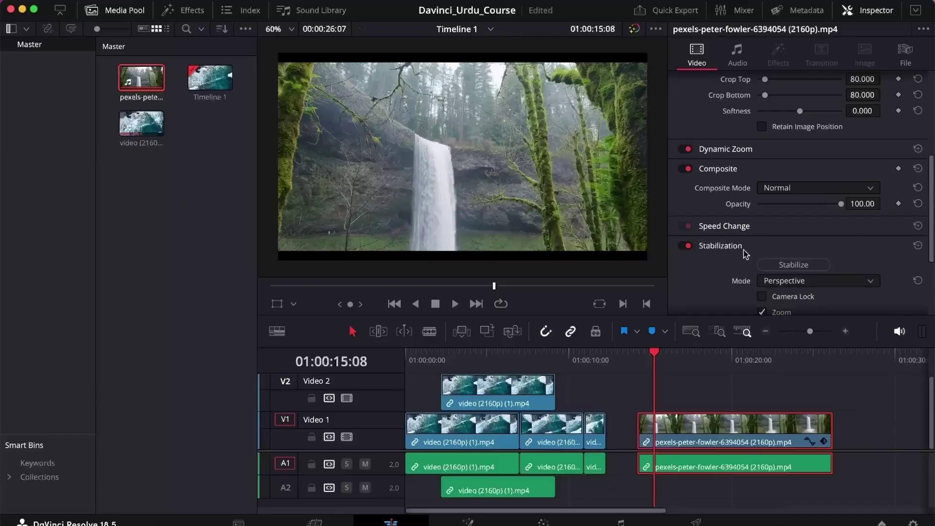
scroll(744, 253, down, 2)
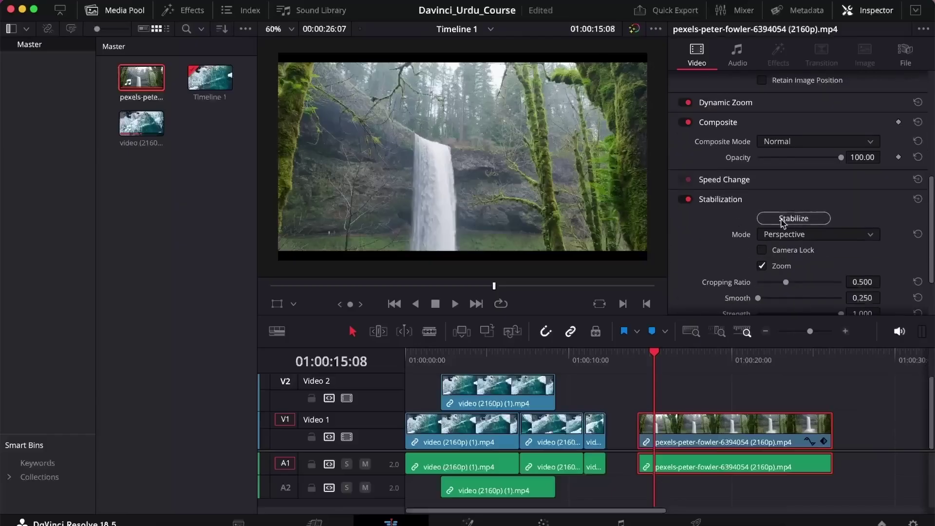
click(734, 198)
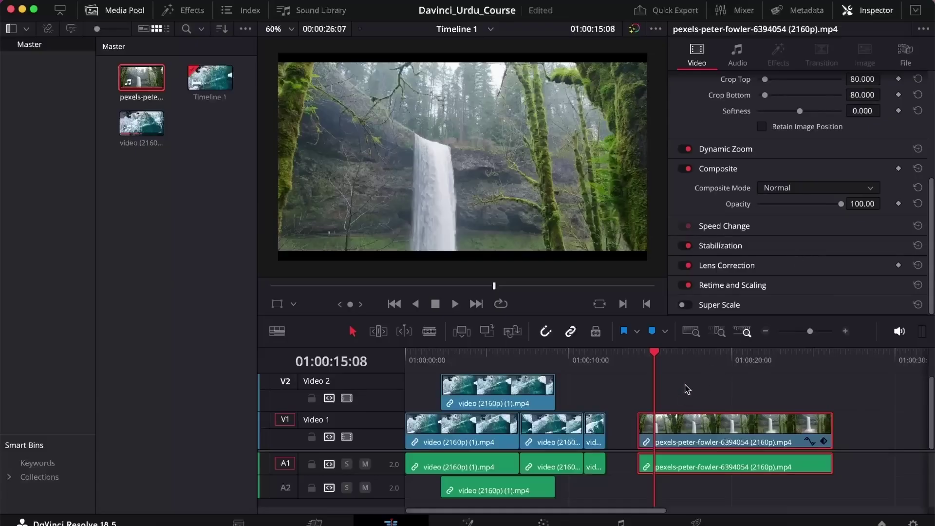
key(super+shift+a)
scroll(795, 242, down, 5)
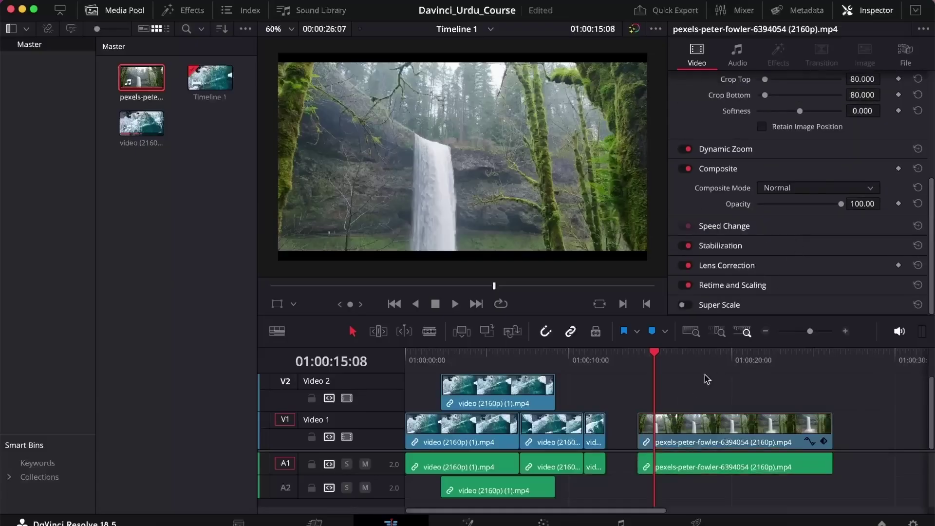
Change the waterfall clip's speed to 80% and play the slowed clip to 01:00:23:09.
click(689, 428)
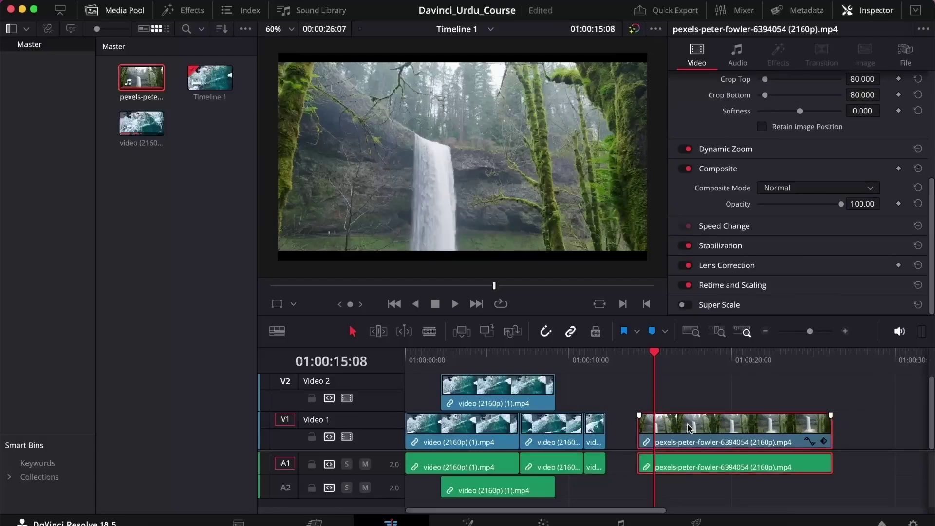
right_click(689, 428)
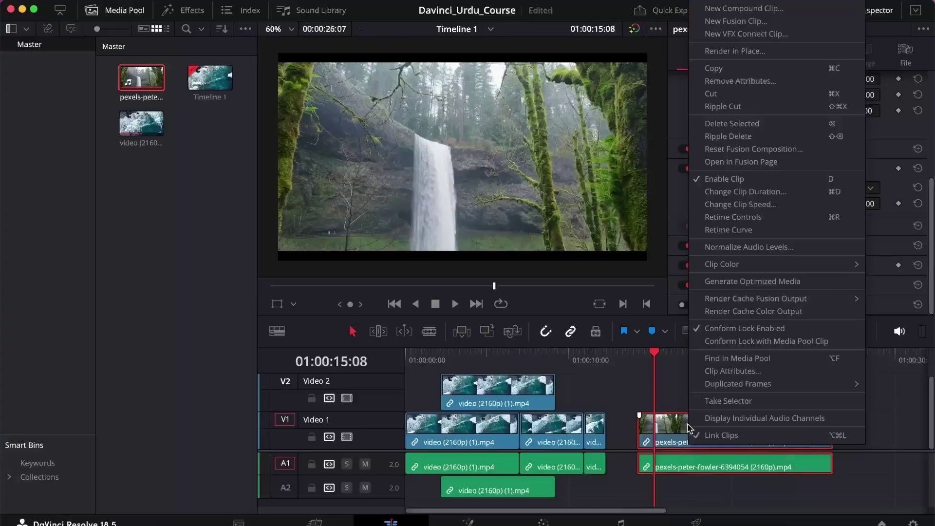
click(725, 204)
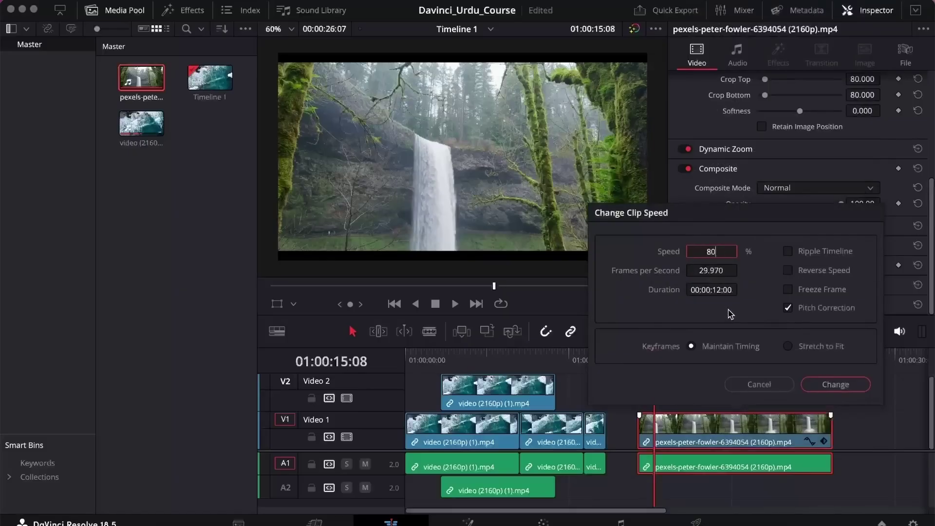
key(Return)
key(space)
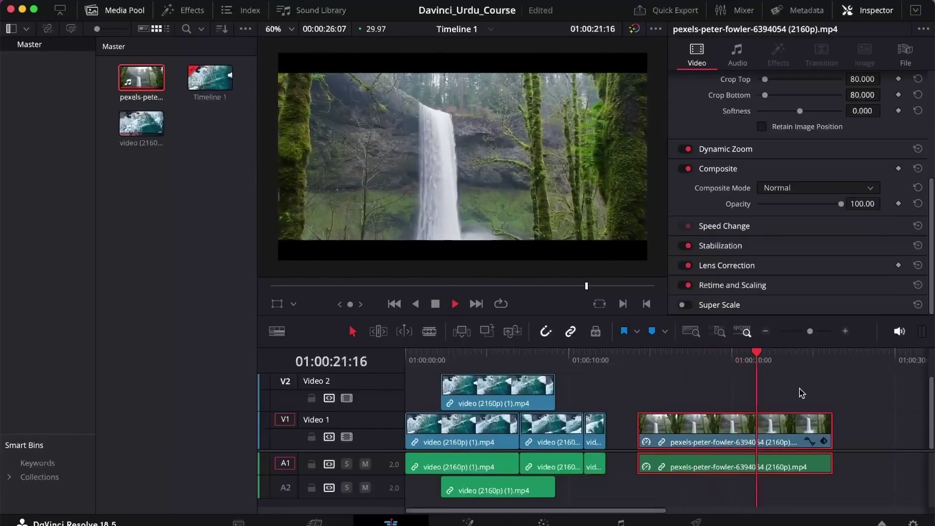
key(space)
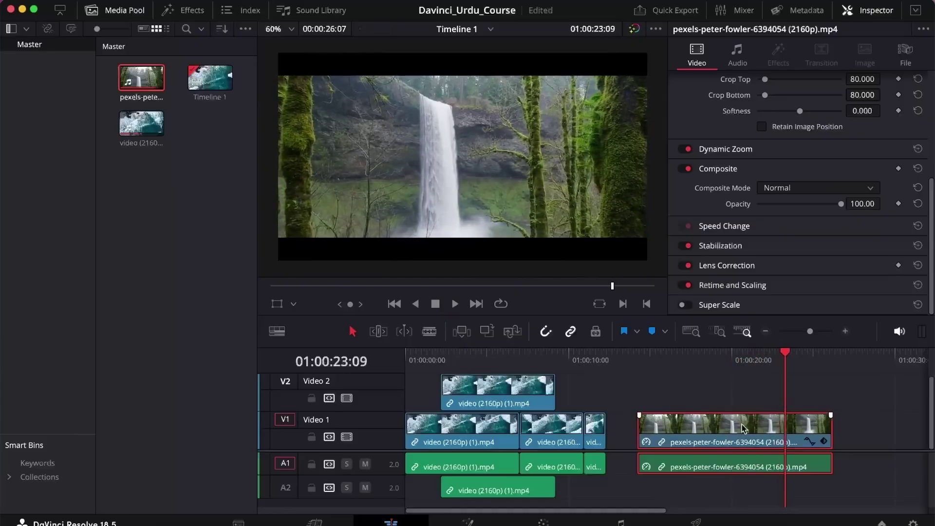
Speed up the waterfall clip through its clip speed settings and play it from its start to 01:00:18:07.
right_click(743, 428)
click(777, 208)
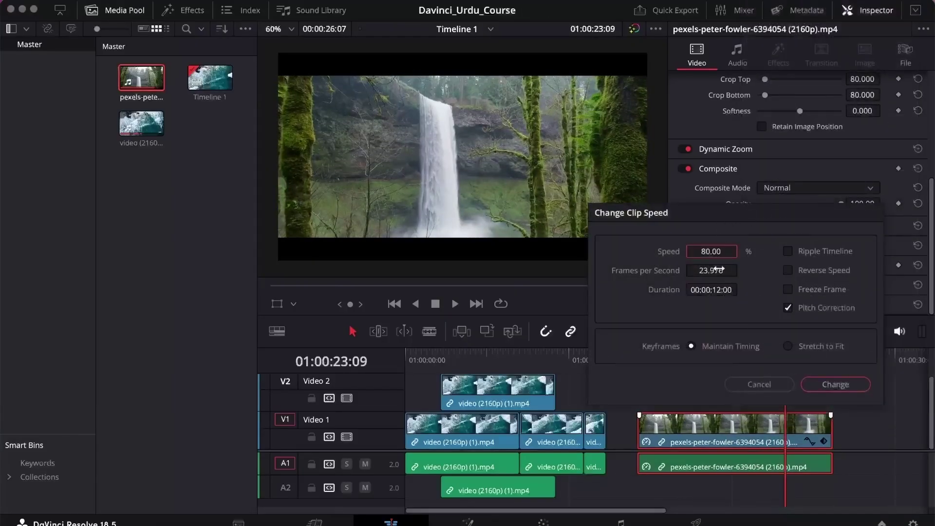
key(Return)
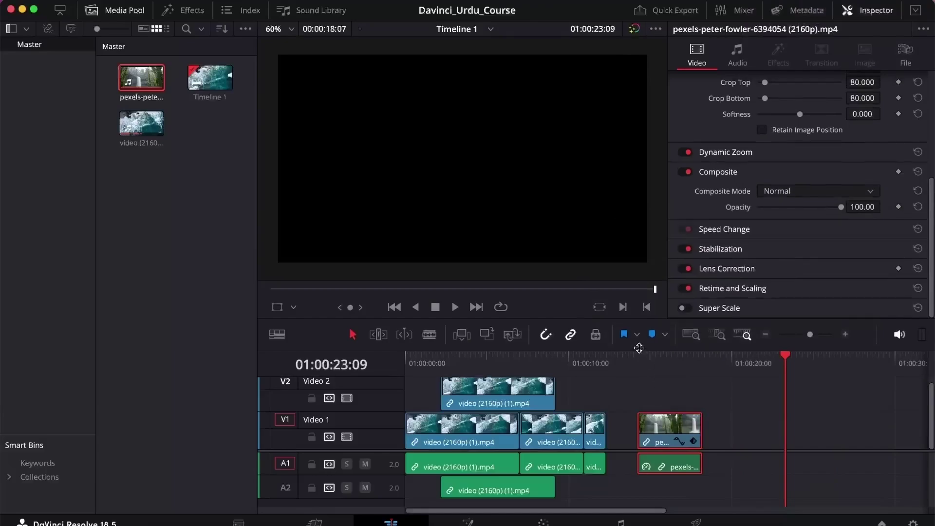
click(640, 359)
key(space)
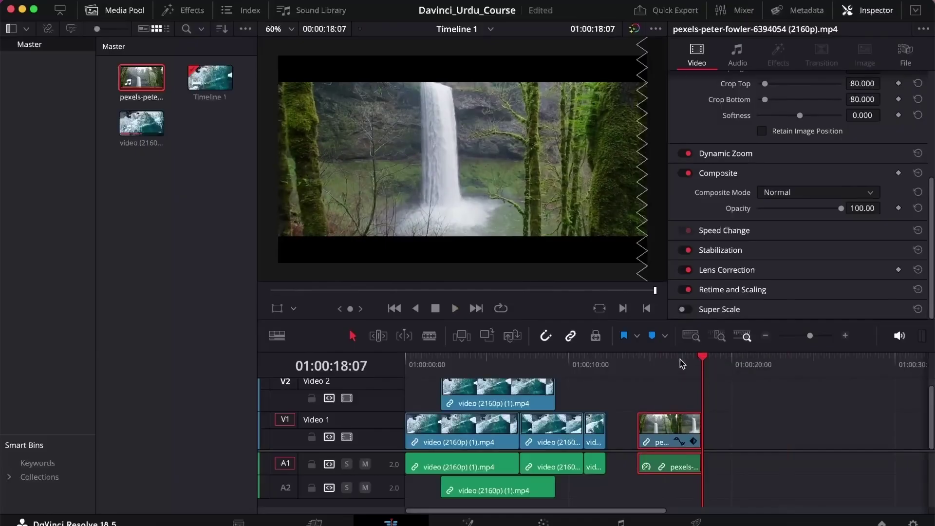
Move the playhead back into the waterfall clip at 01:00:15:07, expand its Super Scale options, and deselect the clip.
click(656, 360)
drag(656, 363, 659, 360)
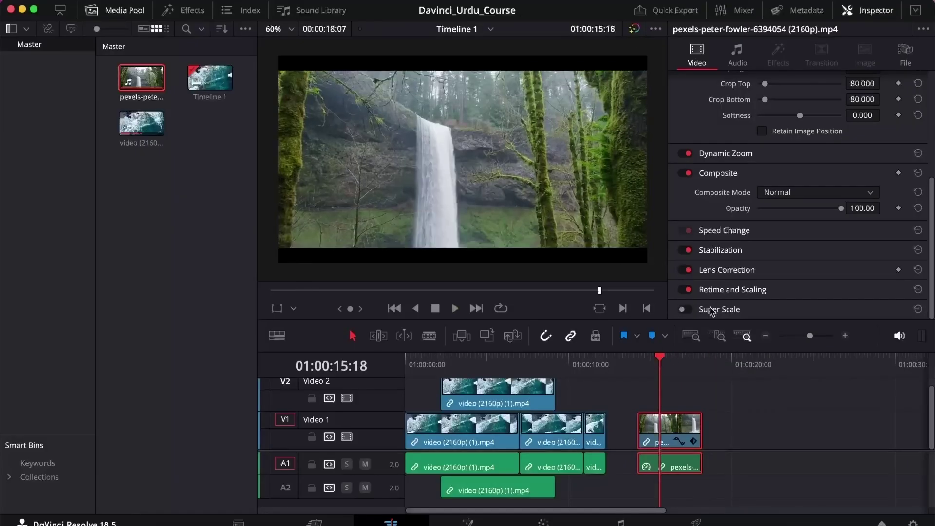
click(682, 310)
click(712, 403)
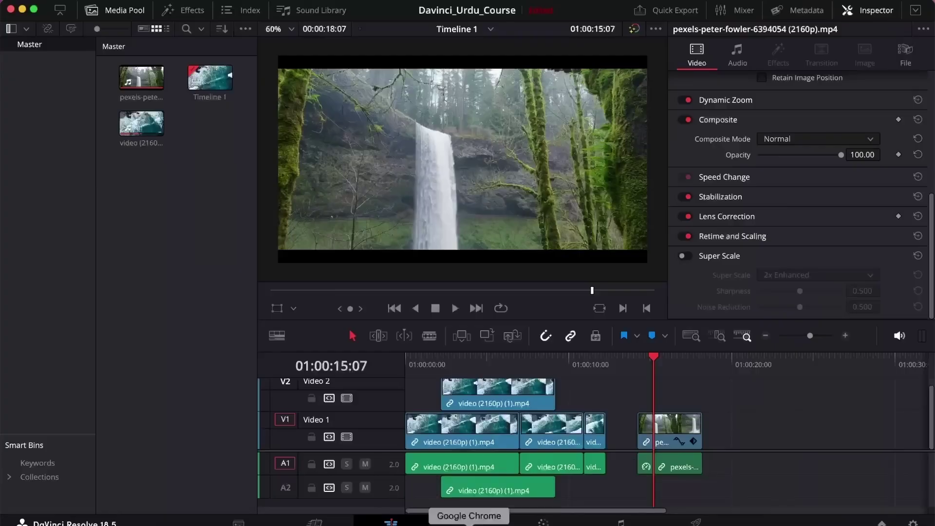
Switch to the Pexels nature videos page in Google Chrome and examine the orientation and size filters.
click(468, 523)
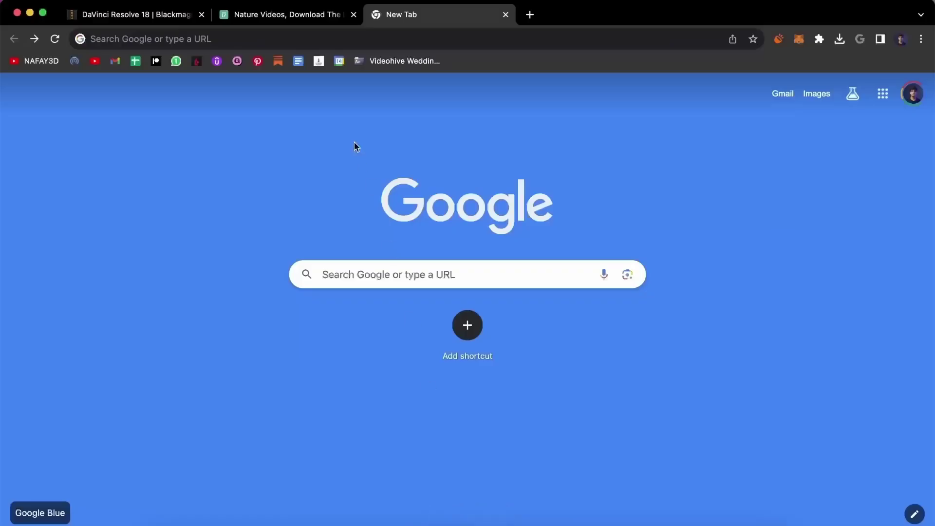
click(261, 18)
scroll(24, 280, up, 15)
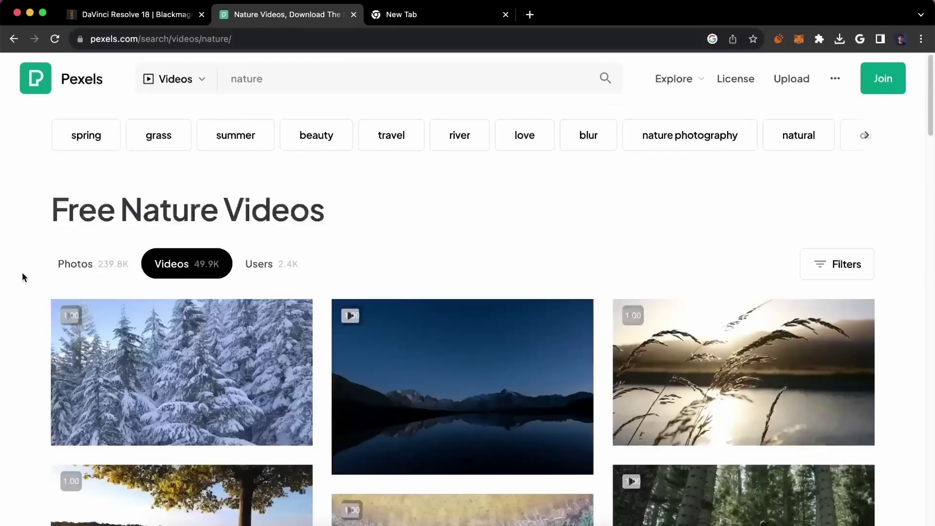
click(834, 271)
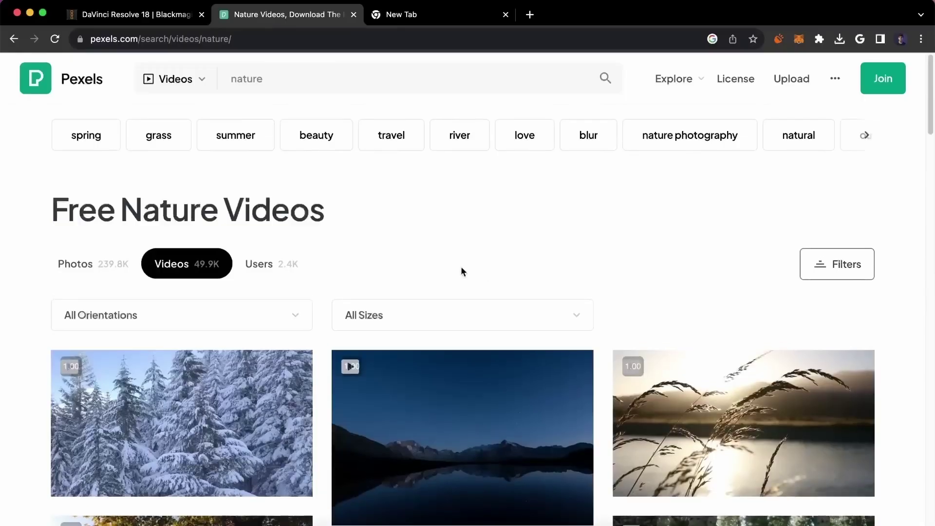
click(432, 320)
click(282, 315)
click(282, 315)
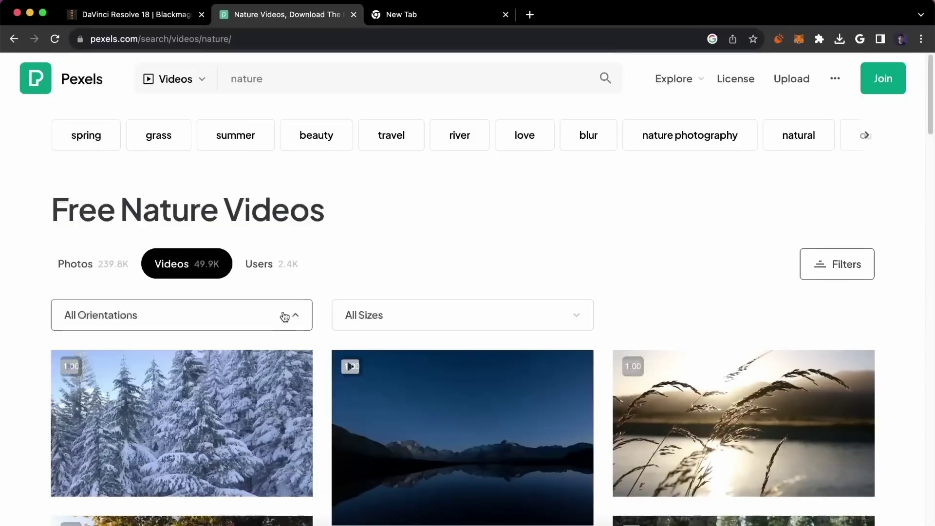
Search Pexels videos for "nature audio" and browse the results.
click(276, 77)
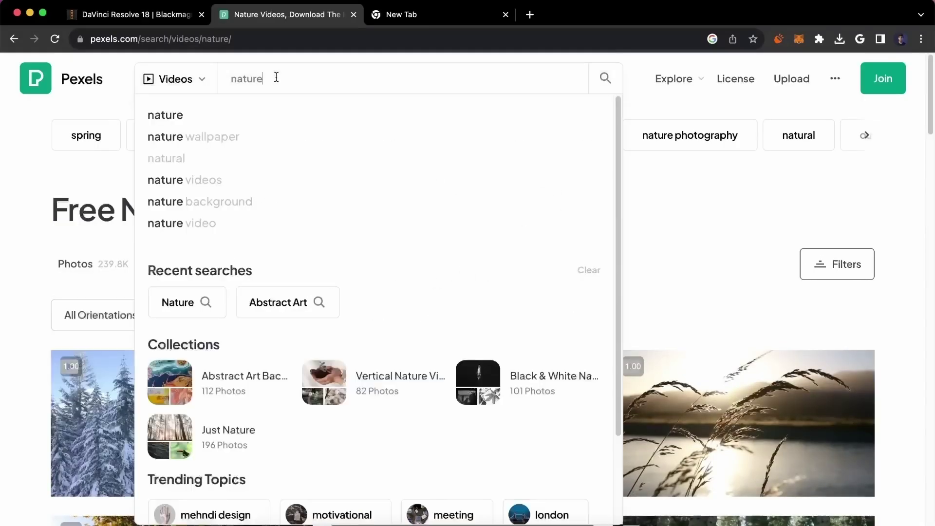
text(audio)
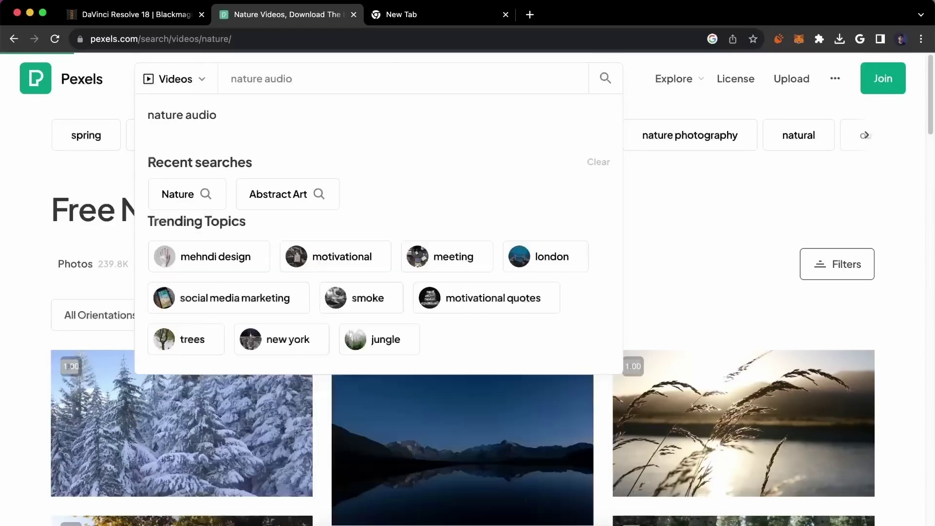
key(Return)
scroll(290, 166, down, 3)
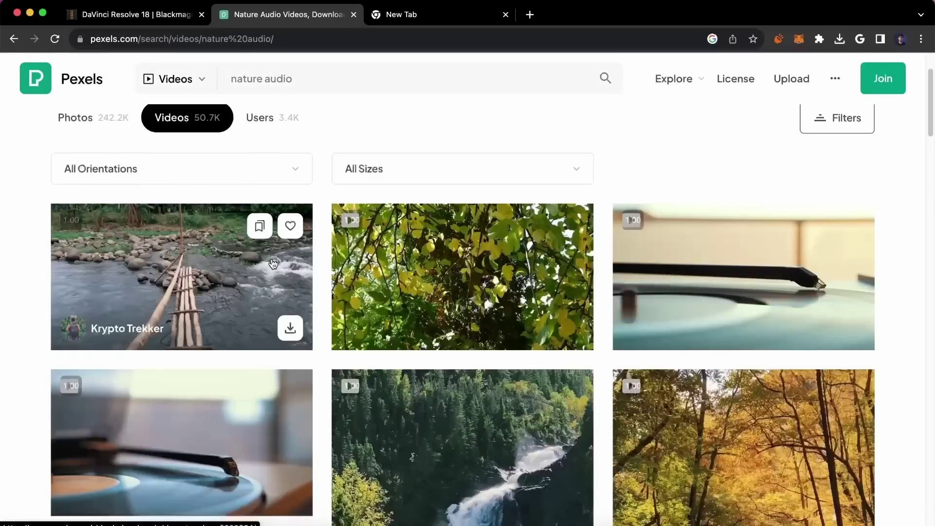
Open the "Leaves Swaying in the Wind" video and unmute its preview to check for sound.
click(421, 263)
scroll(580, 242, down, 6)
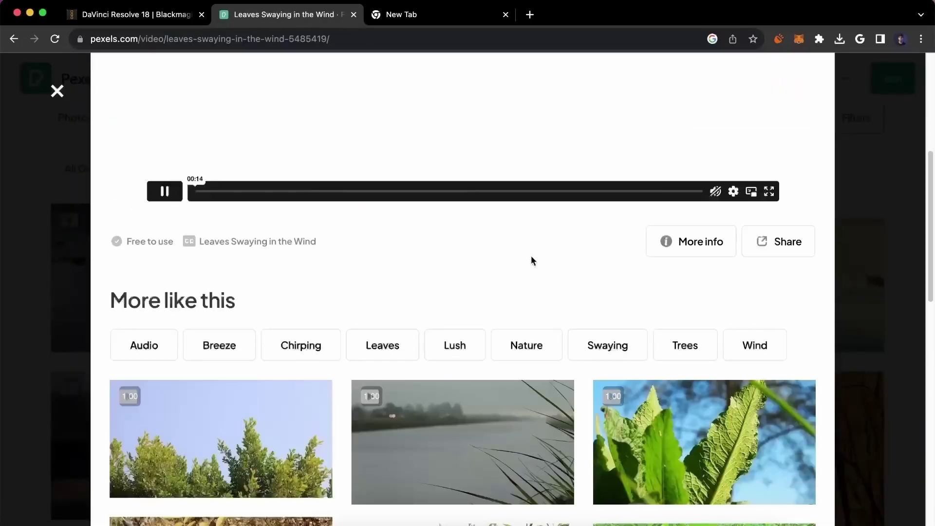
scroll(530, 261, up, 3)
scroll(520, 200, up, 2)
click(714, 458)
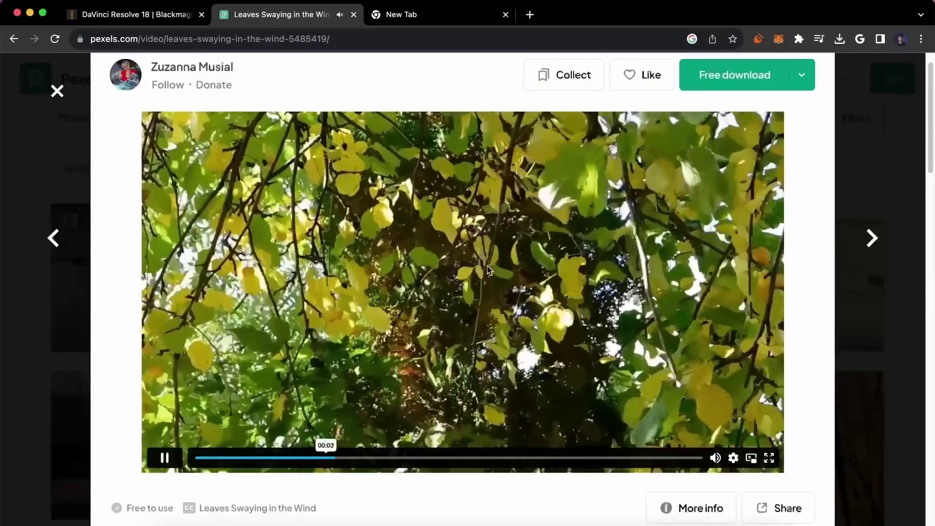
Download the leaves video and add it to Timeline 1 in DaVinci Resolve on Video 1, after the waterfall clip.
click(711, 144)
click(732, 77)
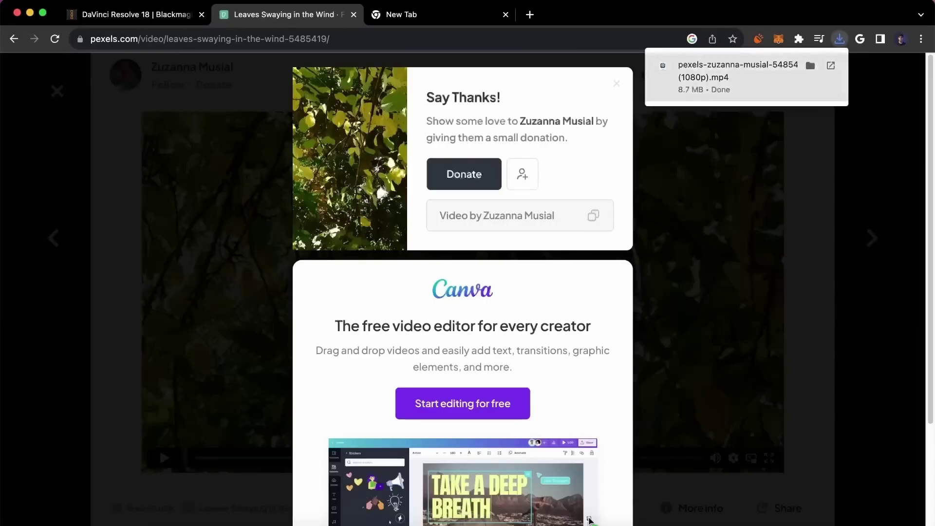
drag(589, 519, 229, 525)
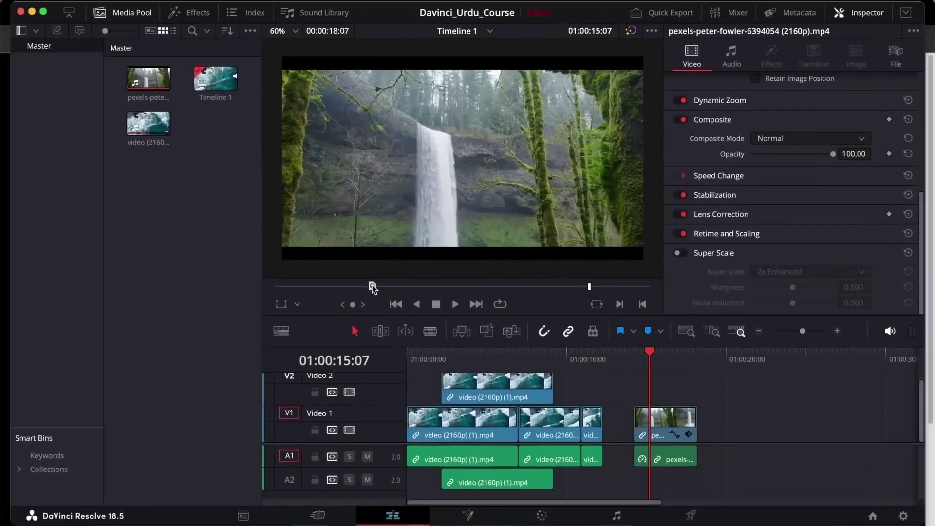
drag(371, 287, 700, 430)
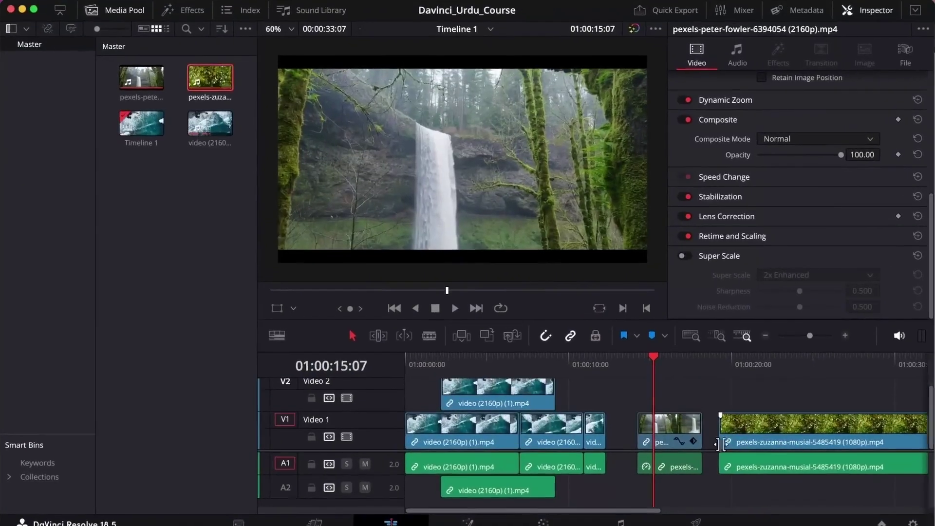
Enlarge the Audio 1 track's height to show the leaves clip's waveform at full size.
drag(380, 473, 382, 493)
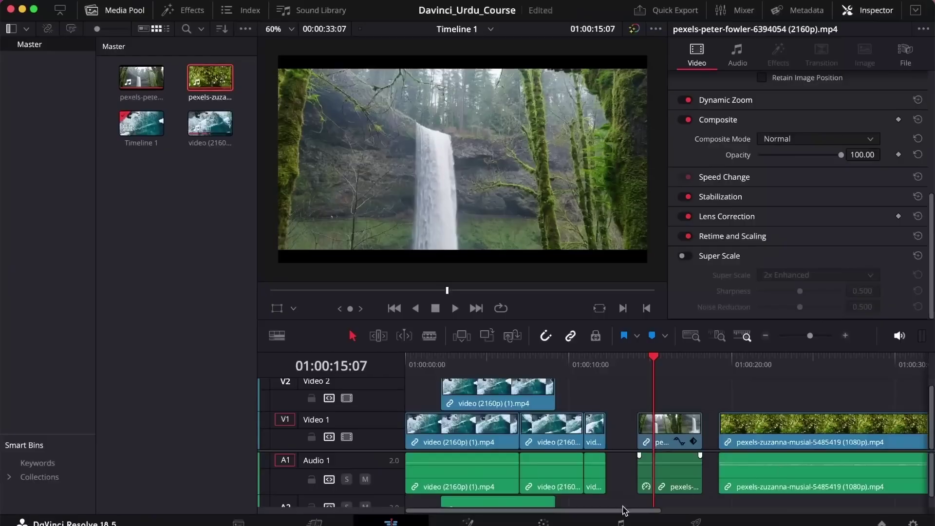
drag(623, 510, 701, 512)
scroll(692, 472, left, 5)
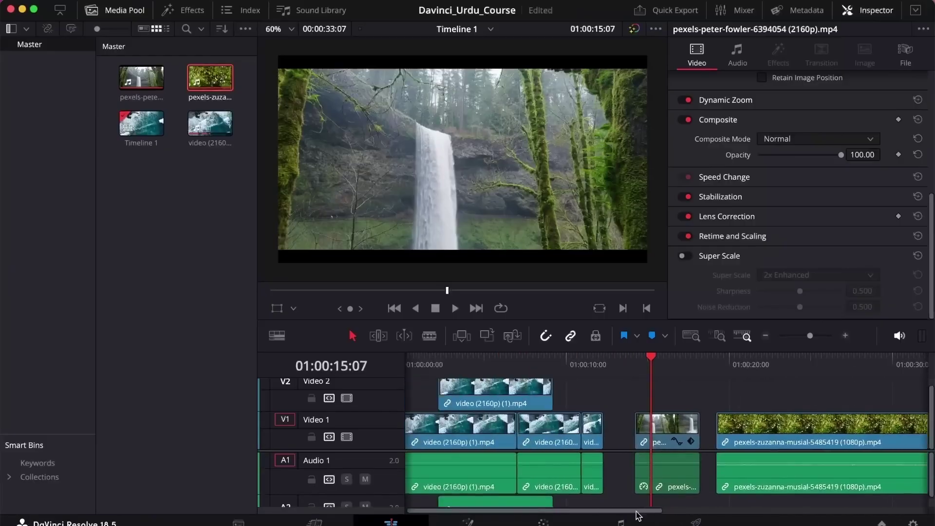
drag(637, 511, 709, 511)
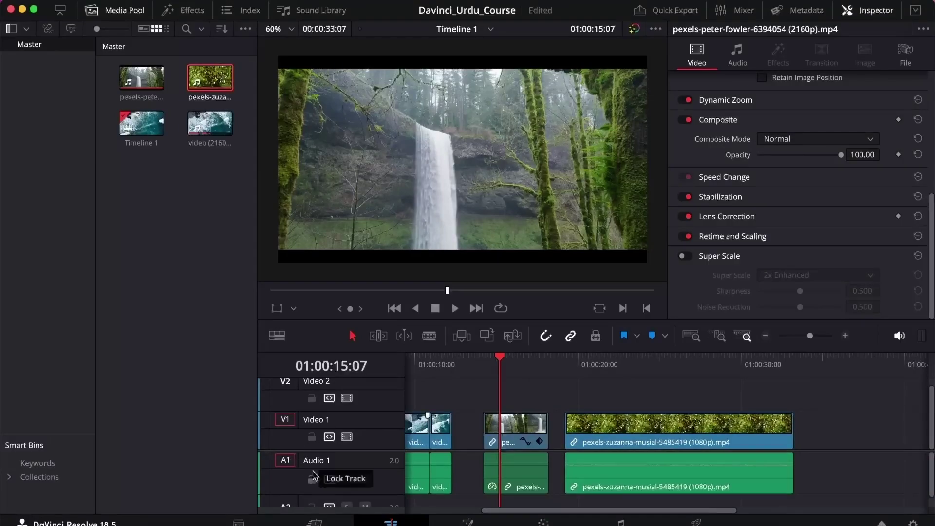
drag(358, 494, 362, 511)
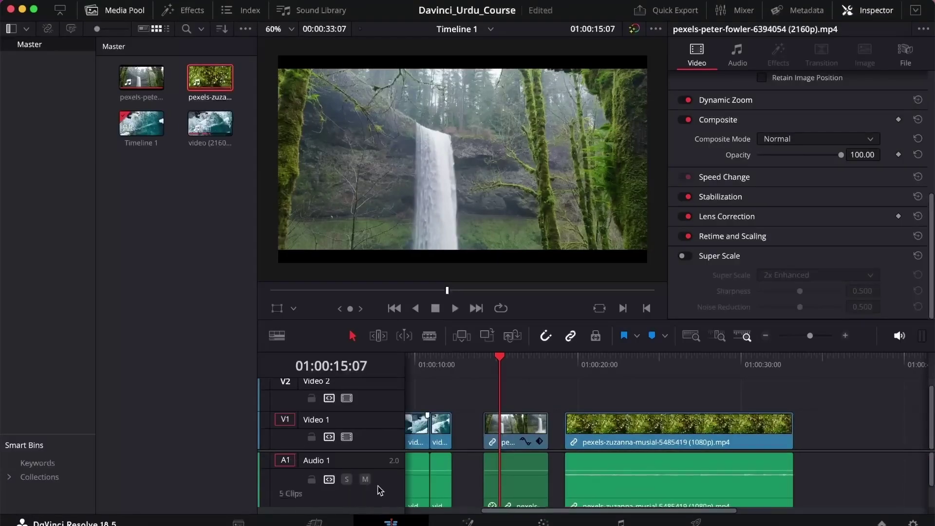
scroll(386, 449, up, 1)
scroll(386, 449, down, 3)
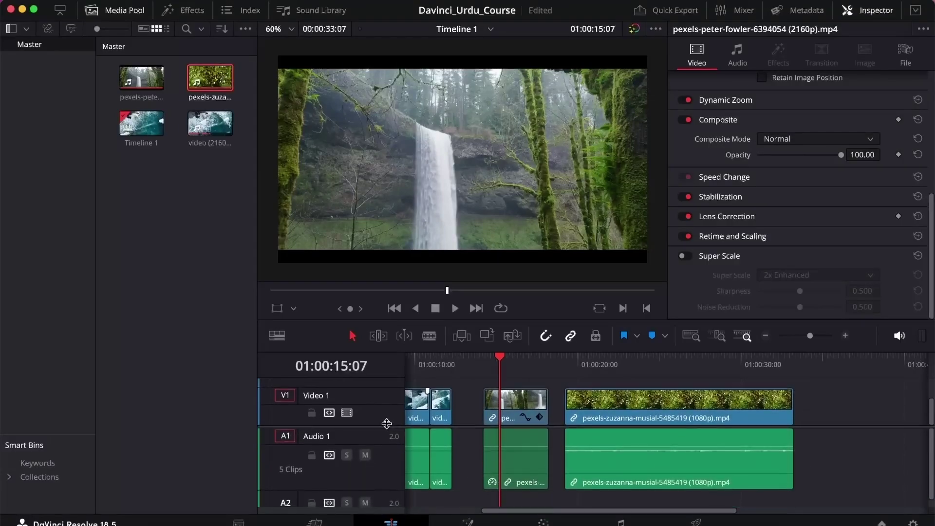
drag(378, 486, 379, 511)
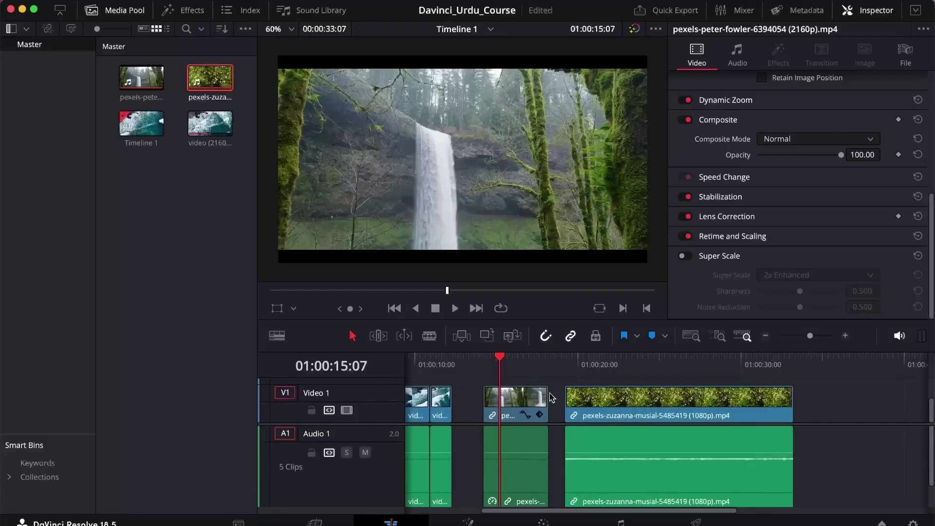
Move the playhead near the start of the leaves clip and play it to 01:00:20:06.
drag(545, 368, 575, 368)
key(space)
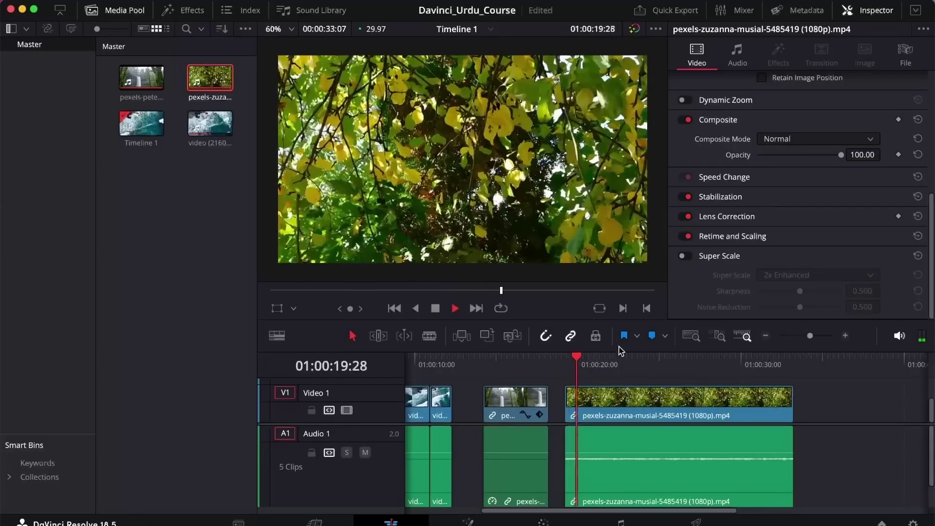
key(space)
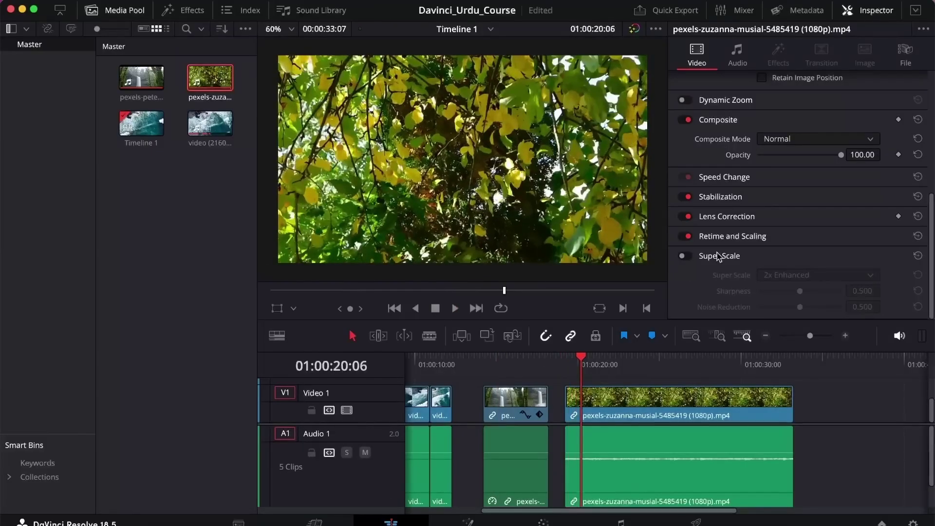
Select the leaves clip and examine its audio Inspector settings from Volume down to the Equalizer.
scroll(733, 232, up, 5)
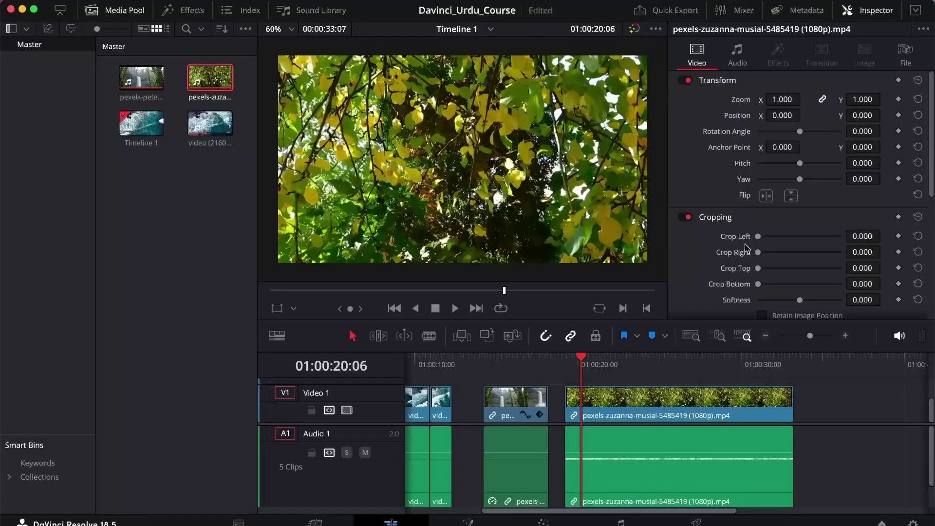
click(670, 449)
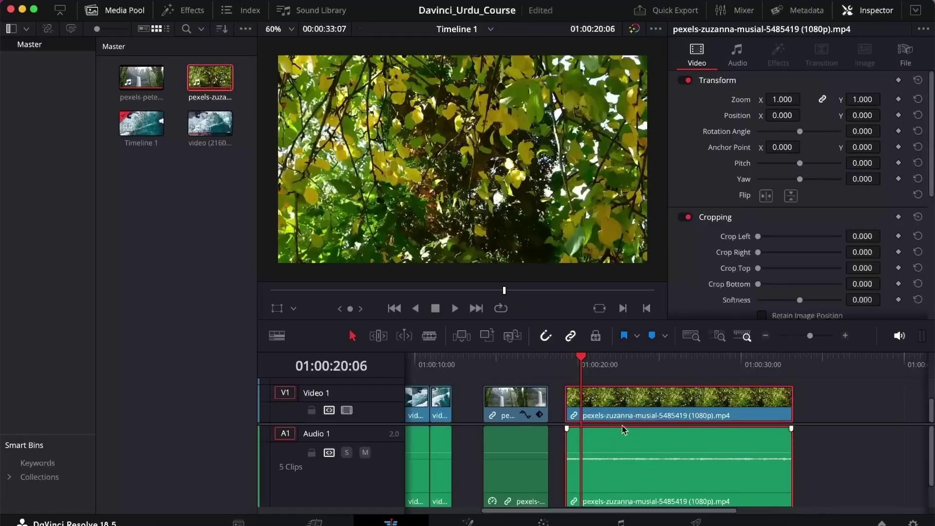
click(733, 52)
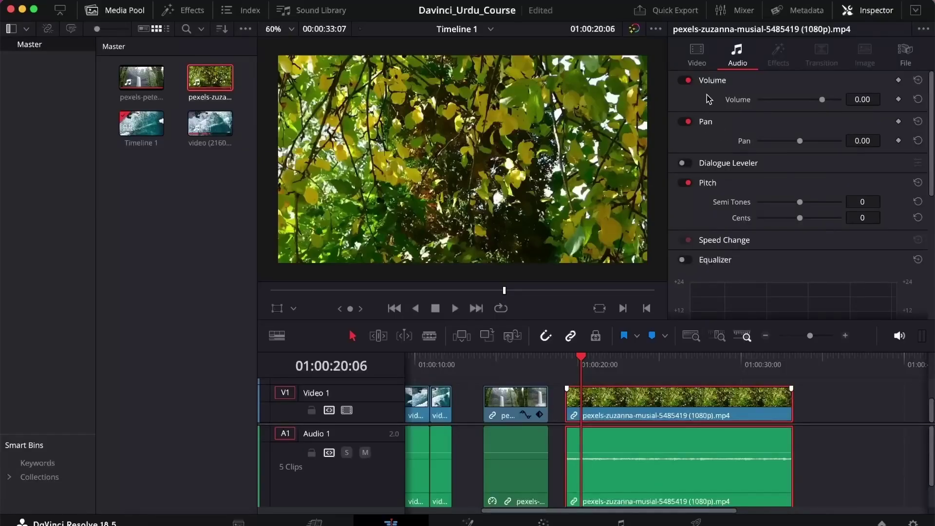
scroll(711, 209, down, 5)
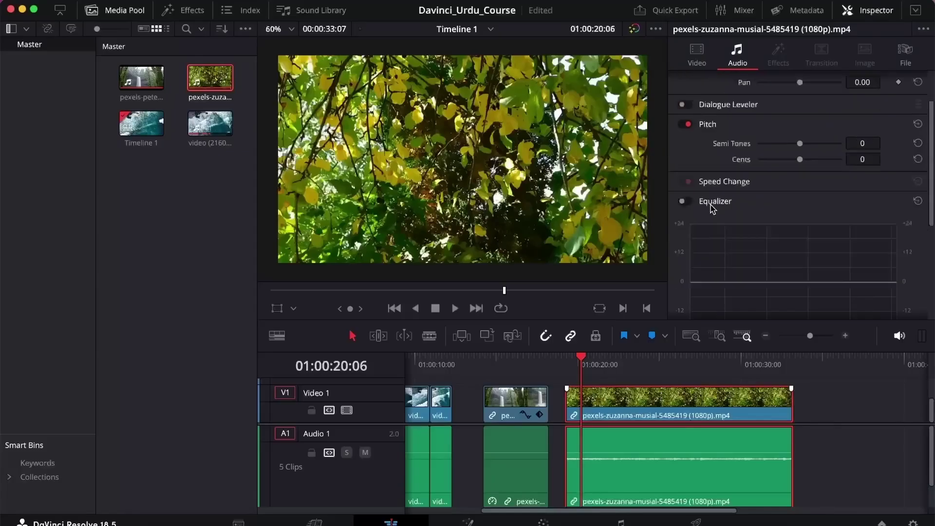
scroll(711, 208, up, 5)
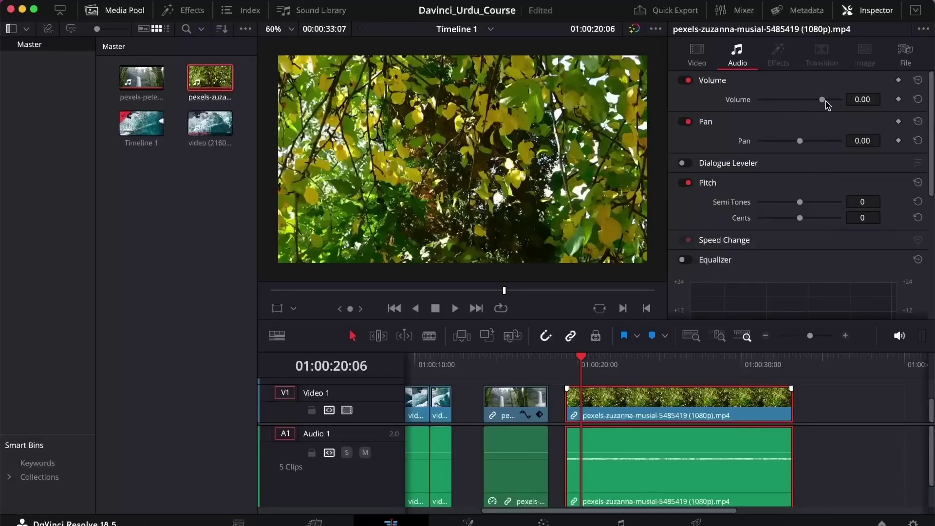
Try a volume of 20.08 on the leaves clip, play it, and reset the volume.
drag(822, 101, 835, 101)
key(space)
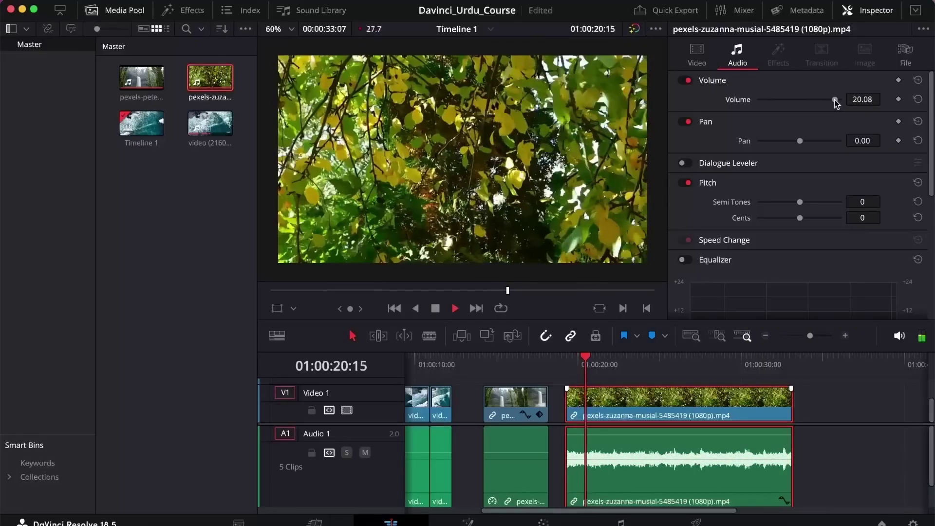
click(918, 100)
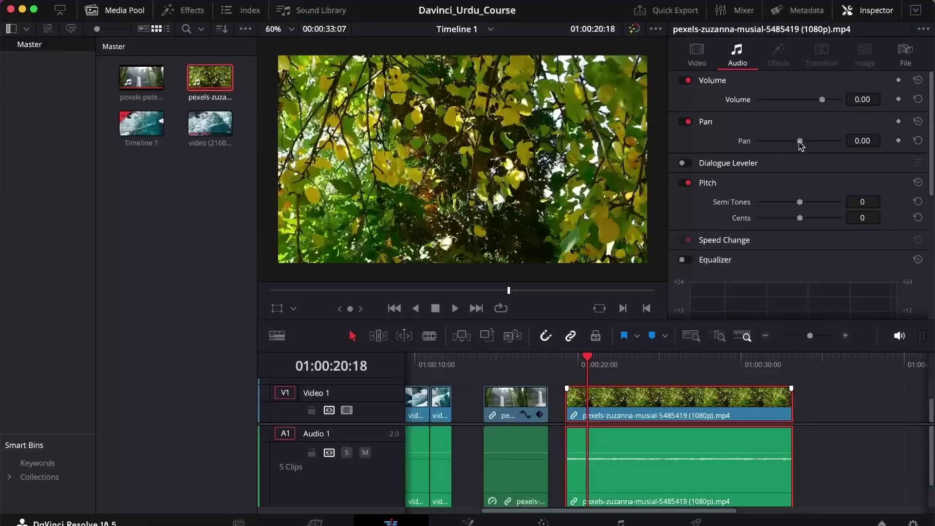
Set the leaves clip's audio pan to -100, play it, and ease the pan to -78.63 for another listen.
drag(800, 144, 751, 146)
key(space)
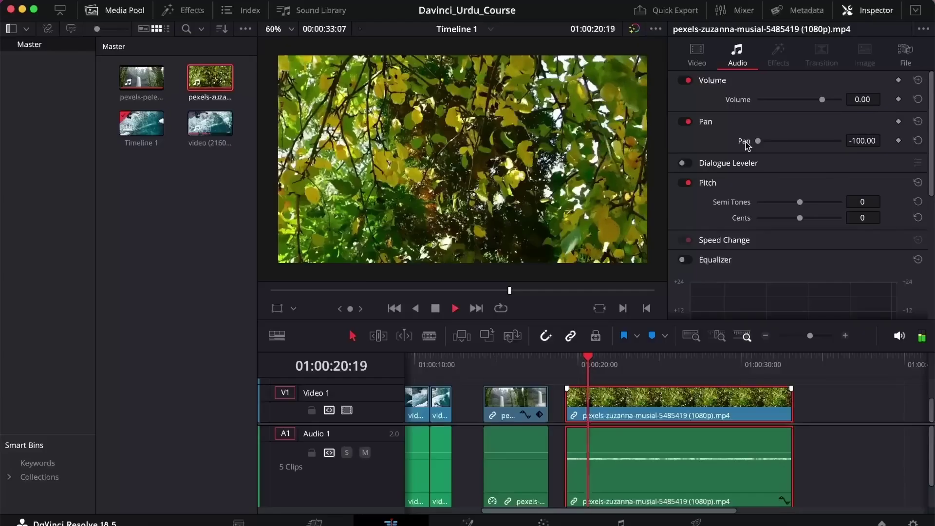
key(space)
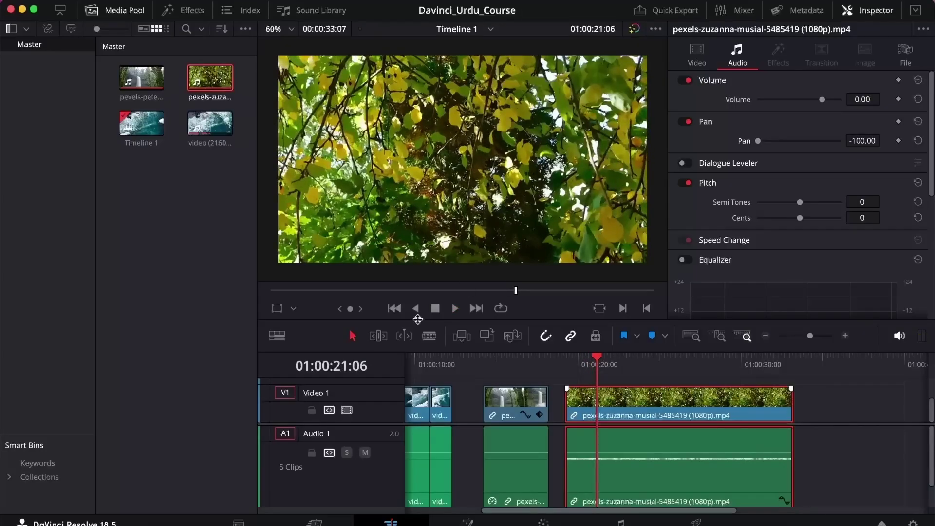
mouse_move(758, 142)
mouse_down()
mouse_move(845, 152)
mouse_move(771, 149)
mouse_up()
key(space)
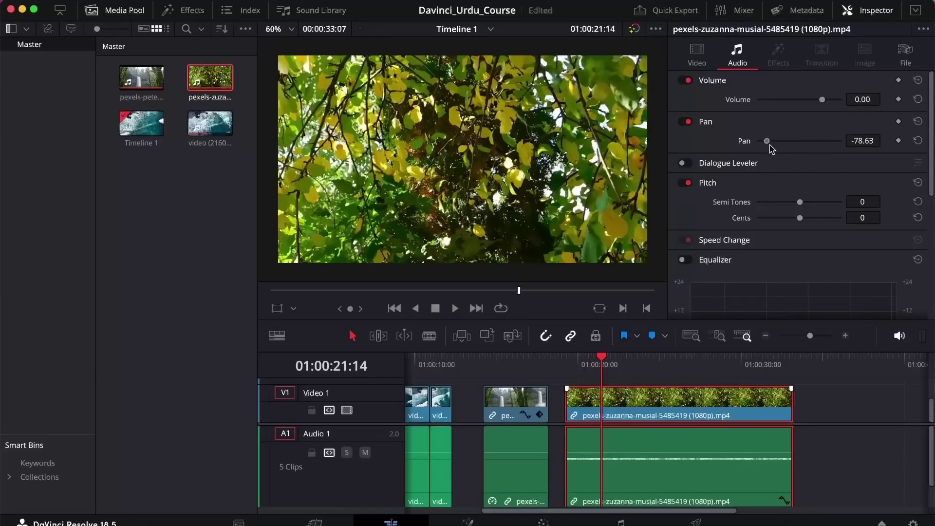
Reset the leaves clip's audio pan to its default.
click(917, 140)
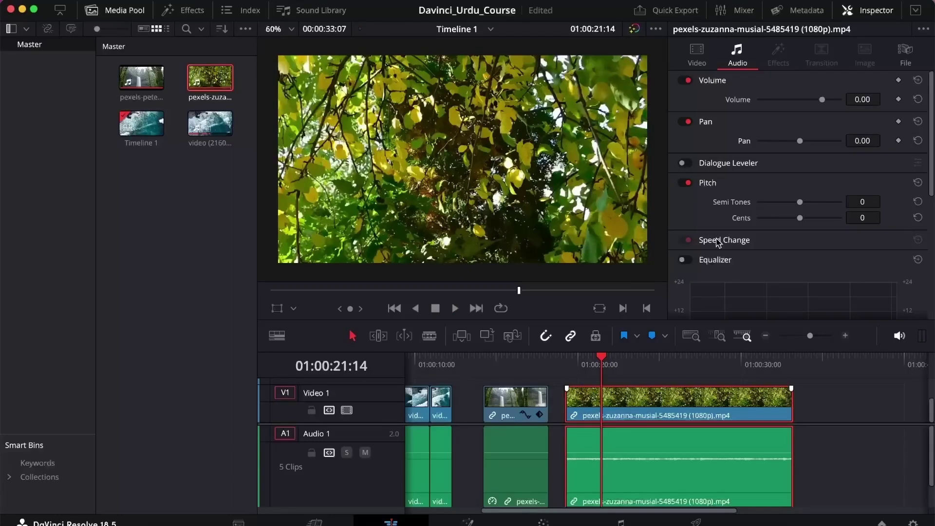
drag(822, 147, 842, 144)
double_click(842, 142)
Try a pitch of 18 semitones and 95 cents on the leaves clip, play it, and reset the pitch.
scroll(749, 178, down, 1)
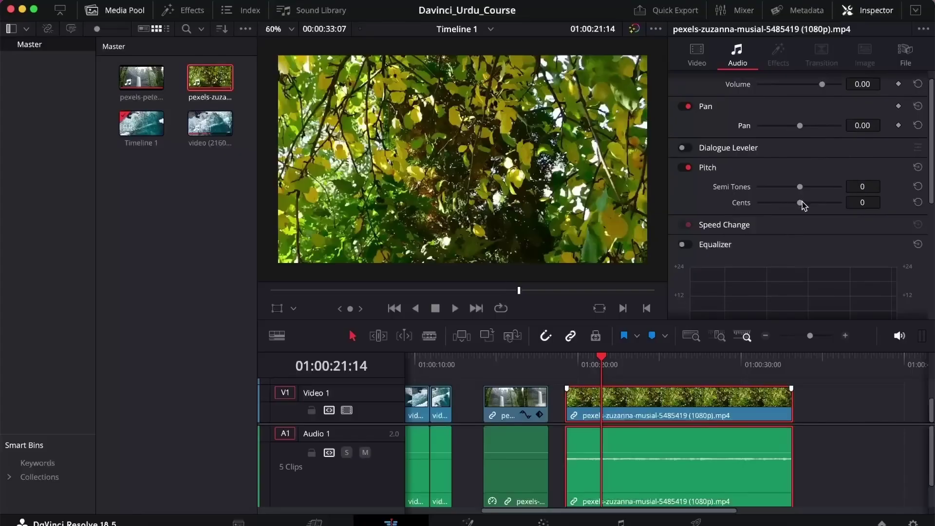
key(space)
drag(800, 202, 830, 195)
key(space)
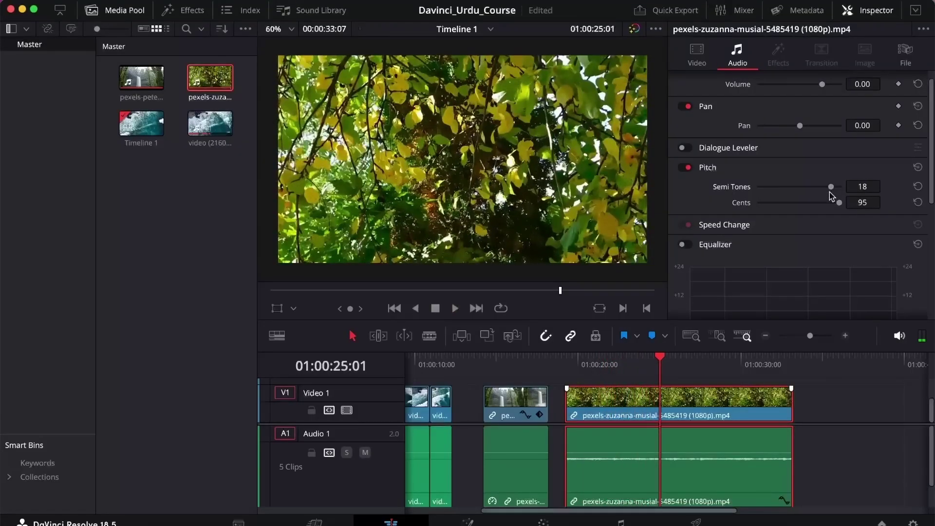
key(space)
key(space)
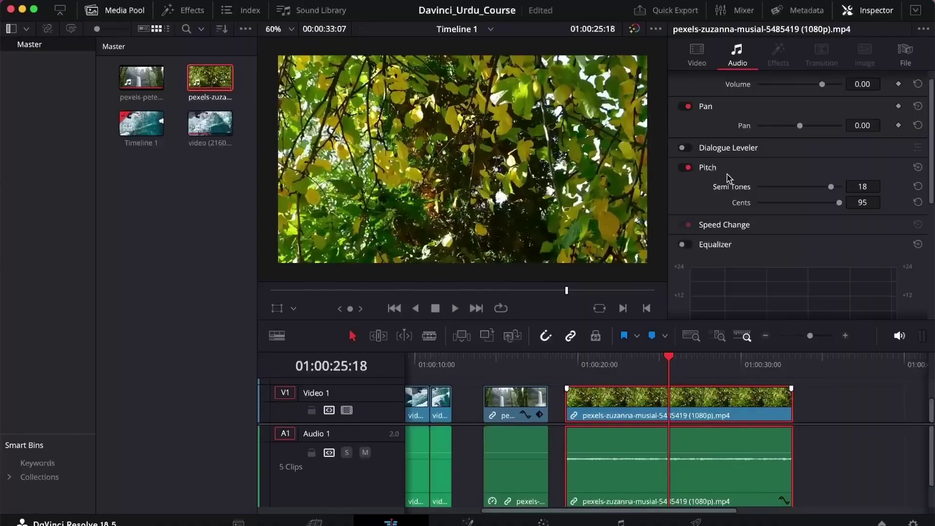
double_click(778, 188)
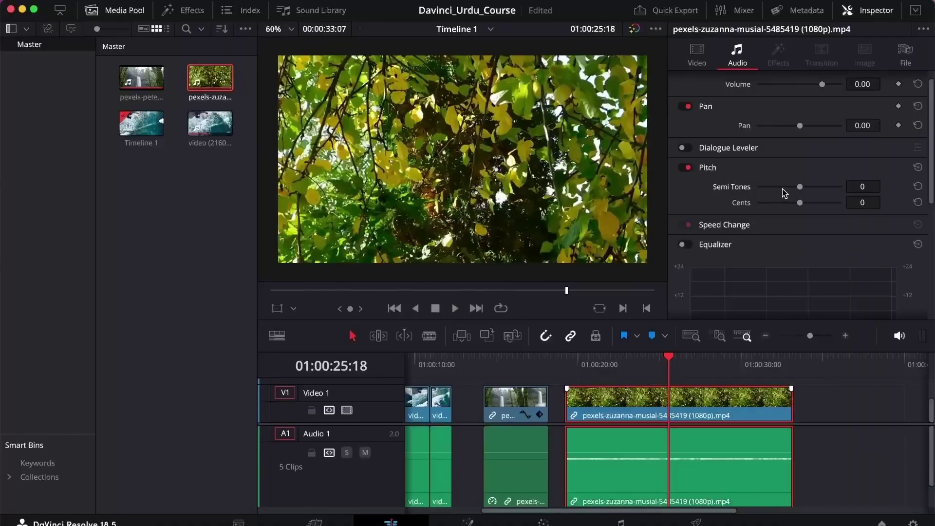
Examine the leaves clip's Equalizer settings, including its graph and the four bands.
scroll(773, 185, down, 1)
double_click(773, 185)
scroll(732, 244, down, 4)
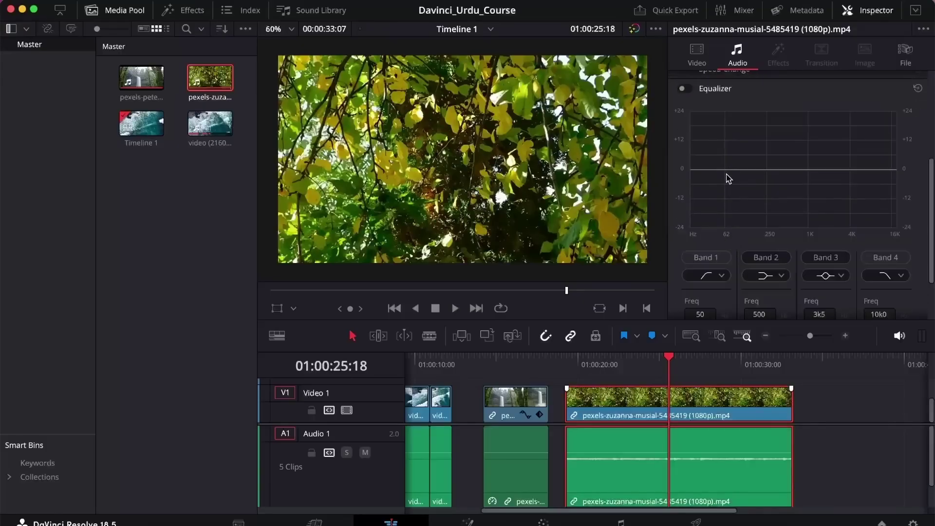
scroll(729, 176, up, 2)
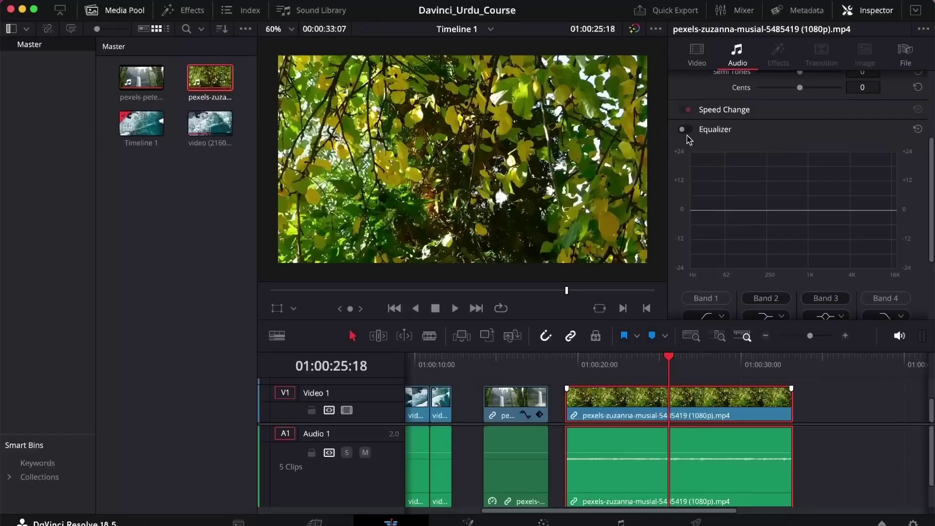
scroll(764, 246, down, 2)
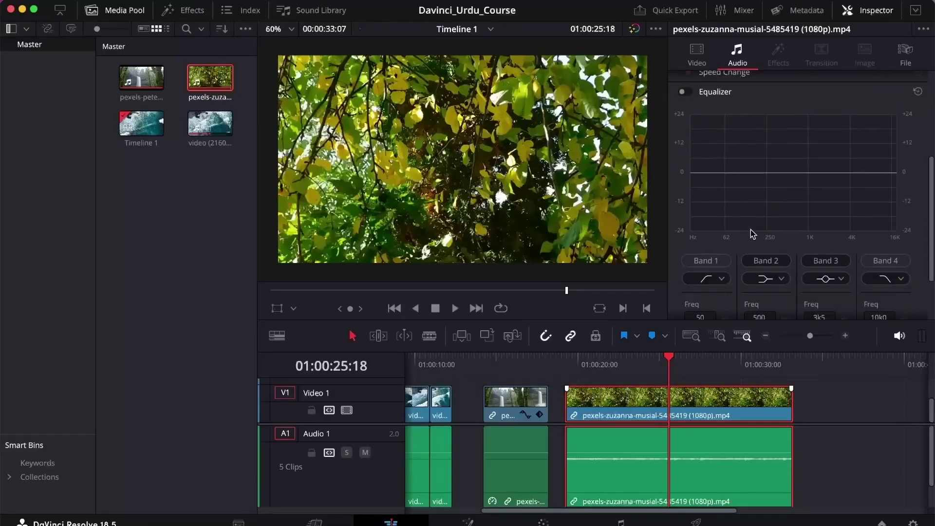
scroll(749, 229, down, 4)
scroll(750, 238, up, 12)
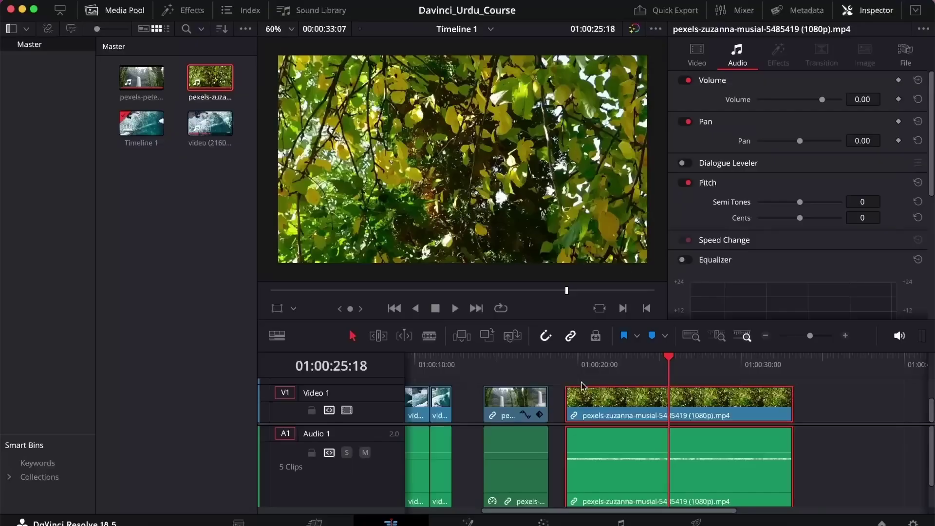
Return the playhead to the timeline start and delete the ocean clip on the Video 2 track.
drag(517, 359, 484, 361)
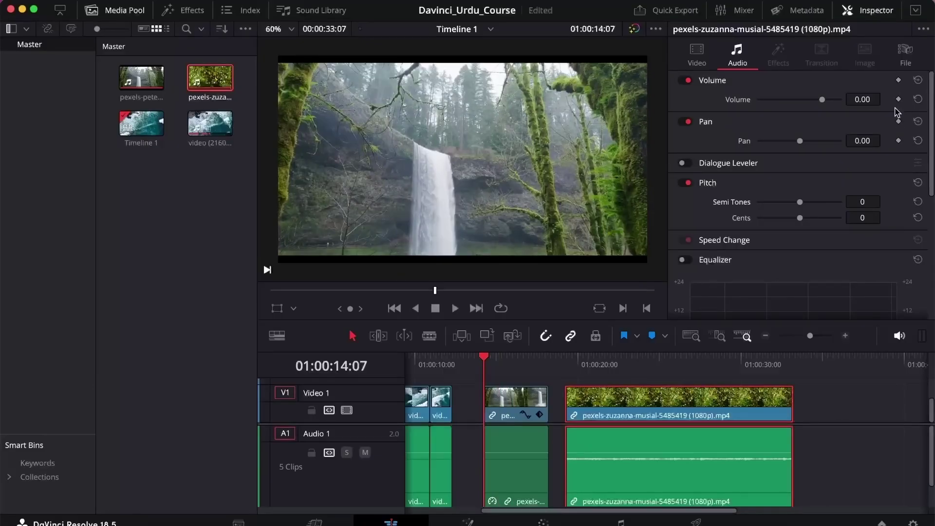
drag(561, 514, 448, 515)
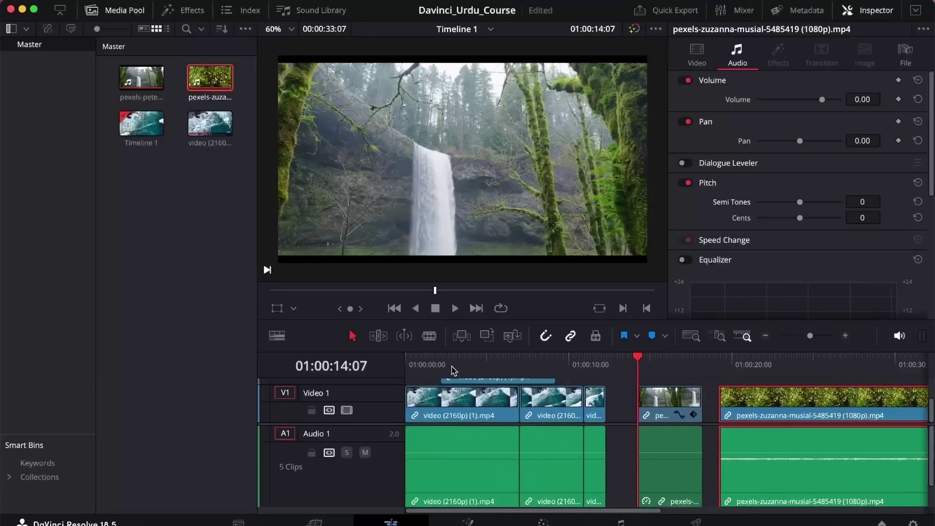
drag(428, 364, 416, 365)
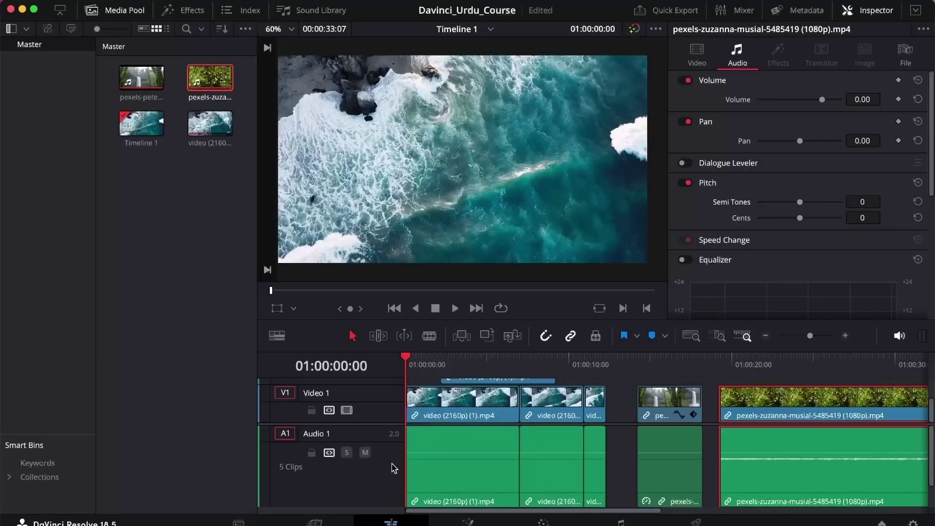
scroll(390, 463, down, 3)
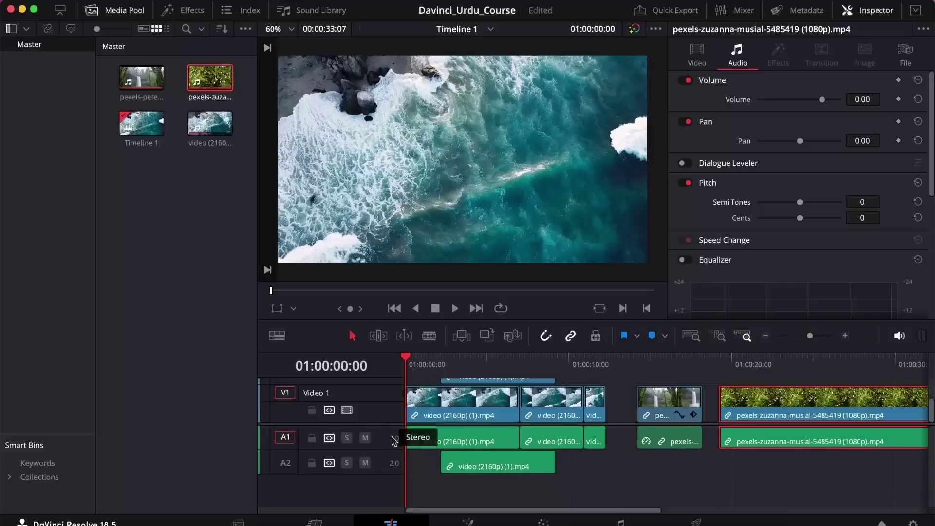
scroll(391, 424, up, 2)
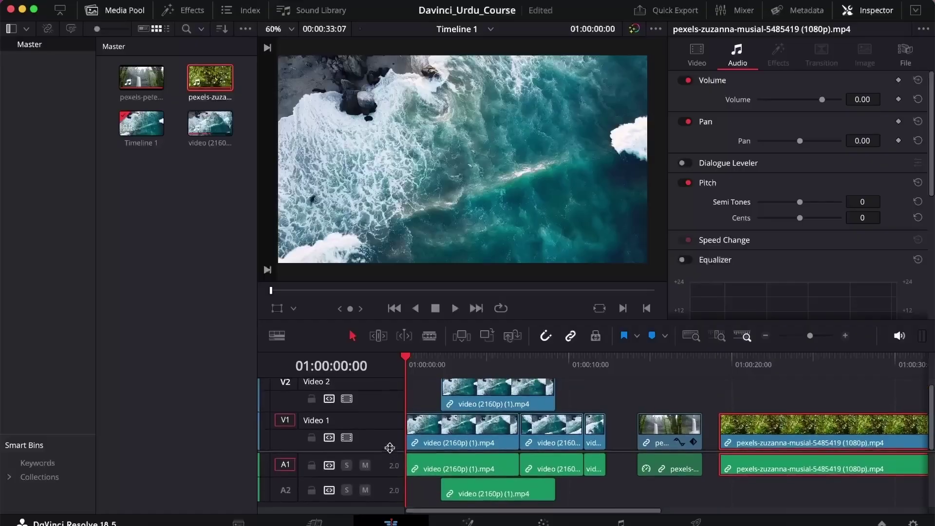
click(466, 392)
key(Delete)
At 01:00:01:19, set the first ocean clip's zoom to 1.330 and its position X to 307.
key(space)
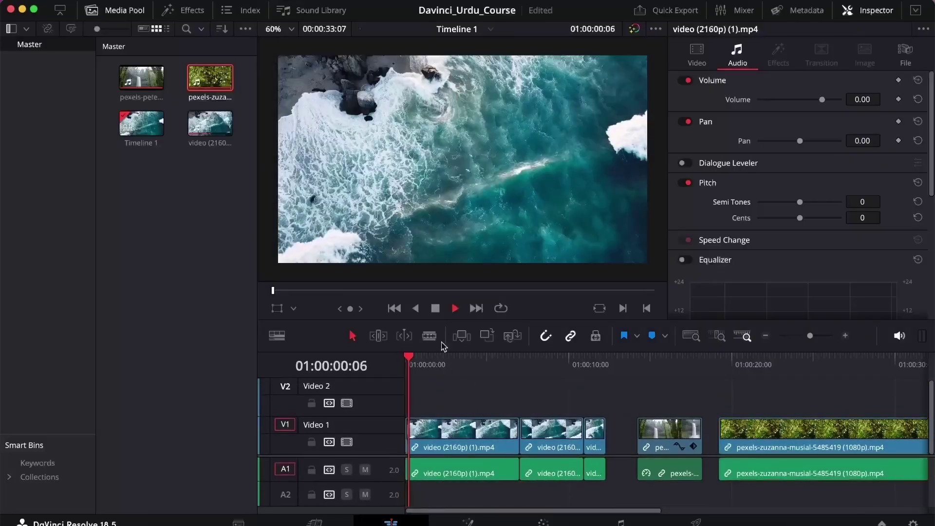
scroll(419, 165, up, 1)
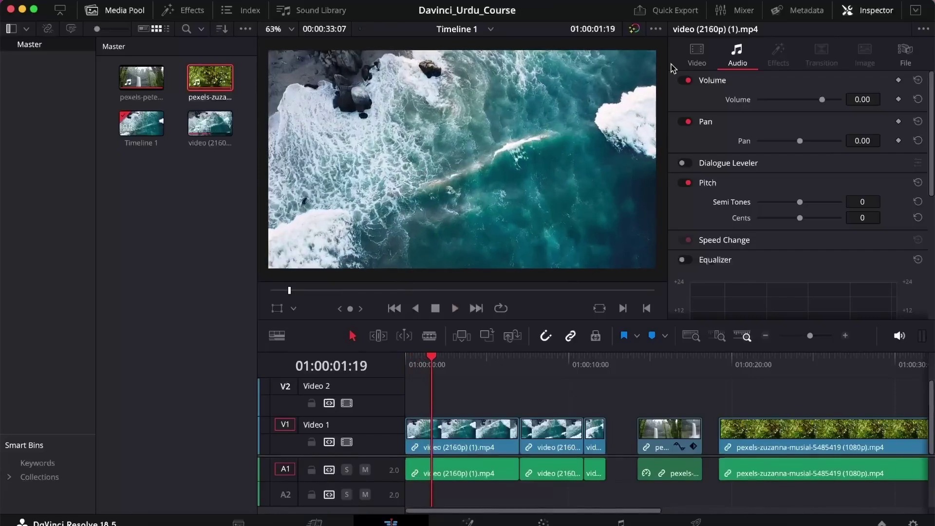
click(697, 54)
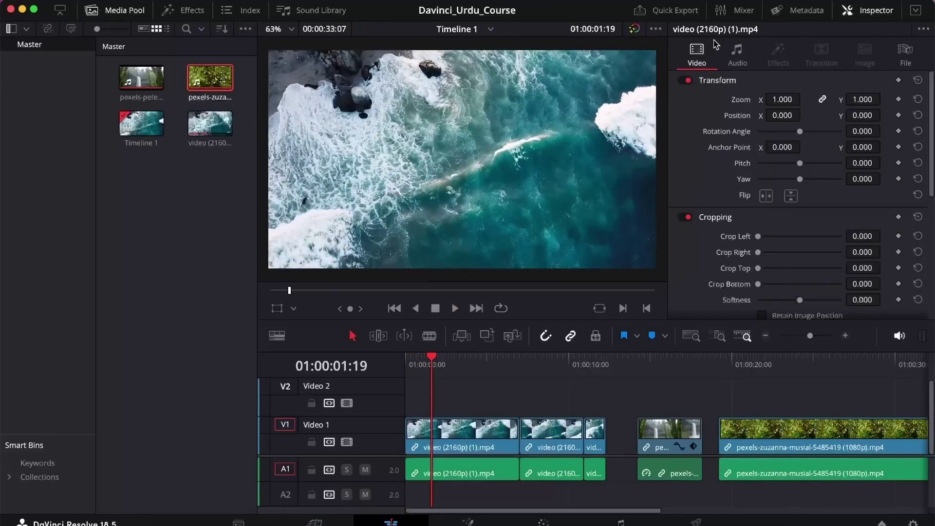
click(463, 444)
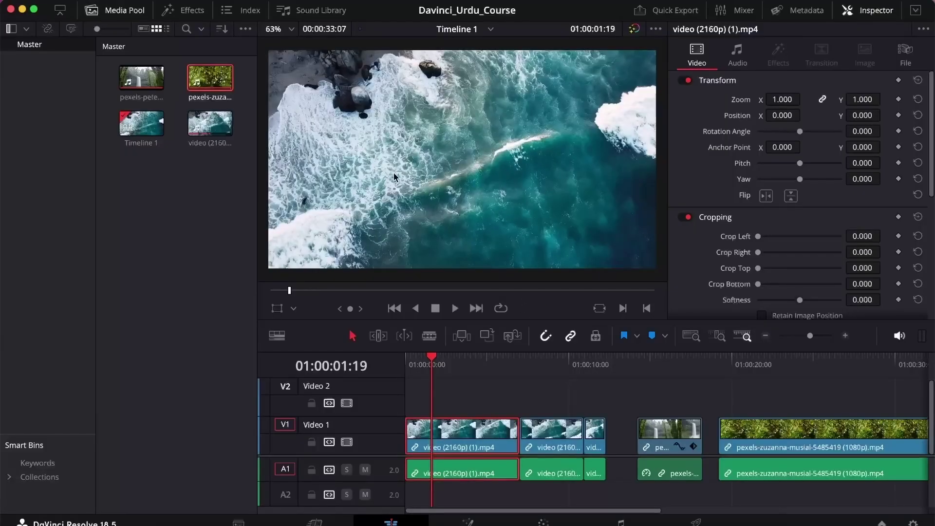
mouse_move(783, 100)
mouse_down()
mouse_move(785, 116)
mouse_move(809, 115)
mouse_move(766, 115)
mouse_move(808, 116)
mouse_move(783, 116)
mouse_up()
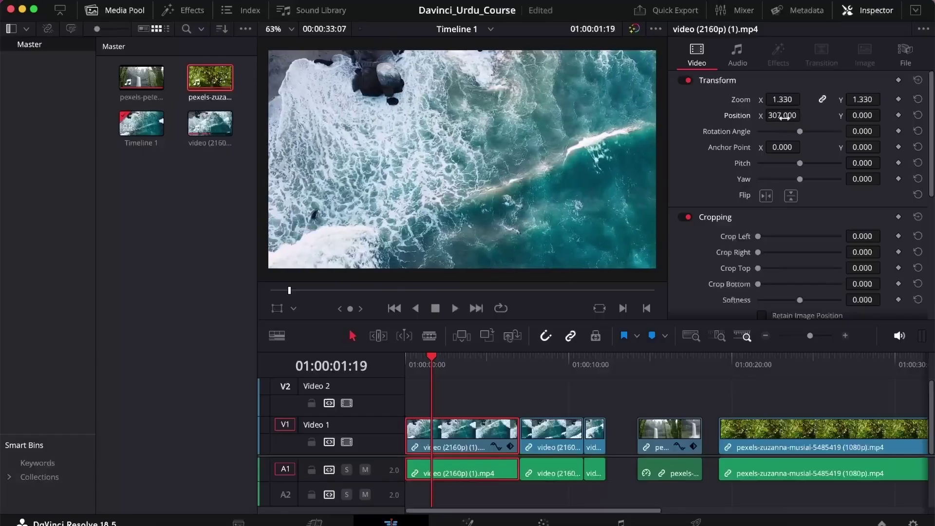
Keyframe the first ocean clip's position X at 307 on 01:00:00:00 and at -300 on 01:00:05:20, and play the move.
drag(425, 366, 406, 365)
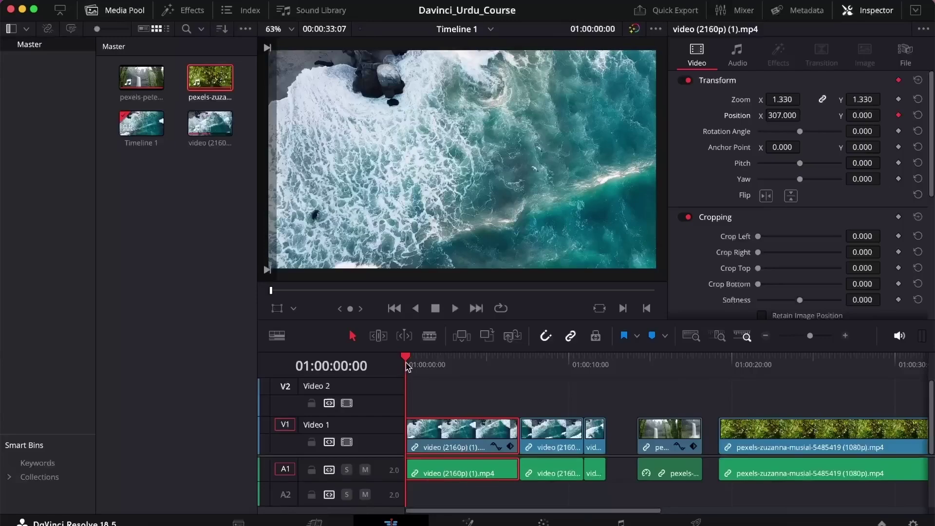
drag(407, 367, 499, 369)
drag(779, 116, 742, 115)
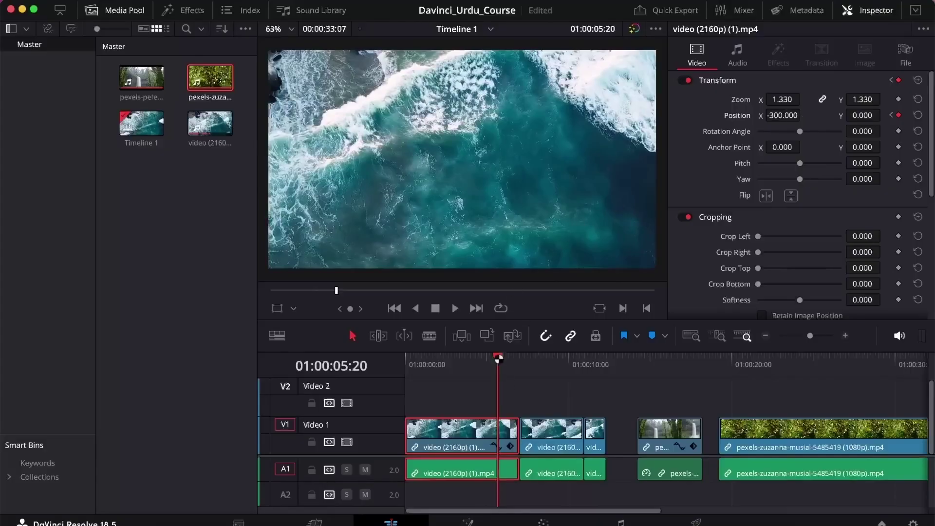
key(j)
key(space)
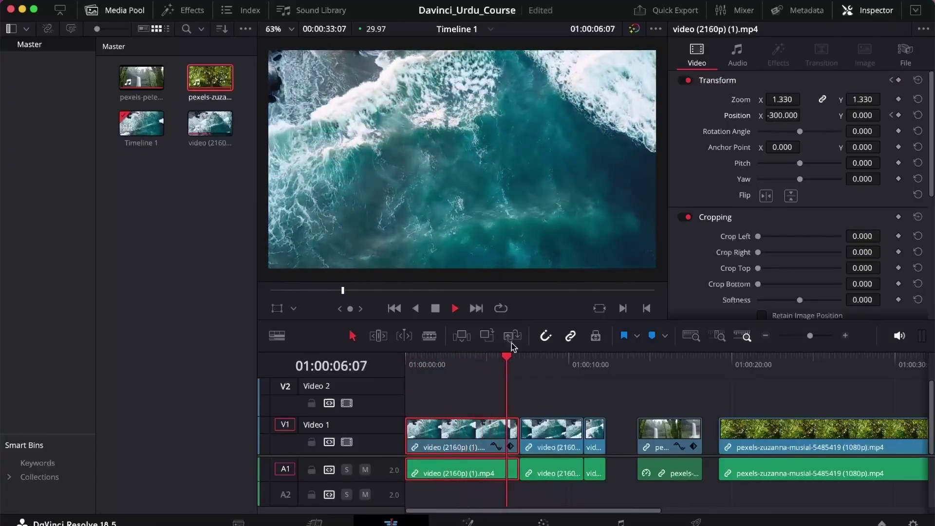
key(space)
Scrub to 01:00:06:05 and briefly view the first ocean clip's keyframe curve under the clip.
drag(485, 357, 506, 359)
click(495, 446)
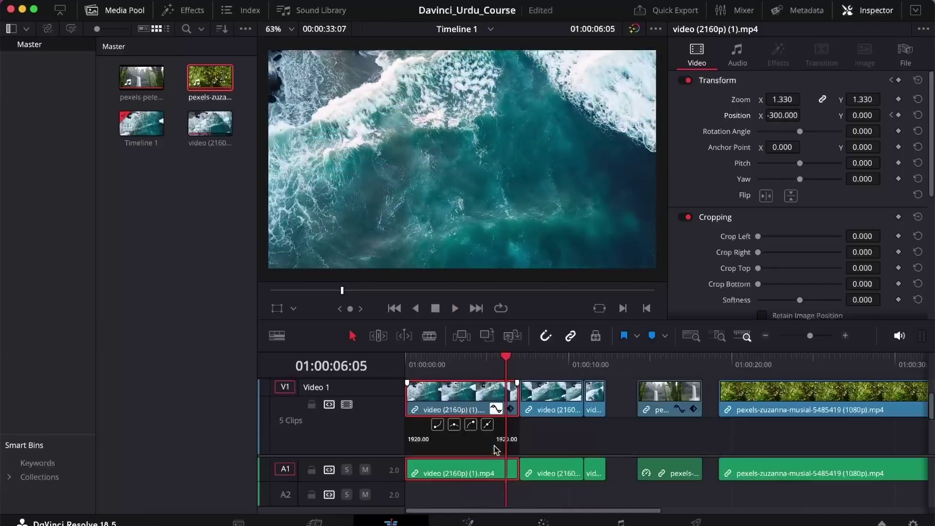
click(496, 409)
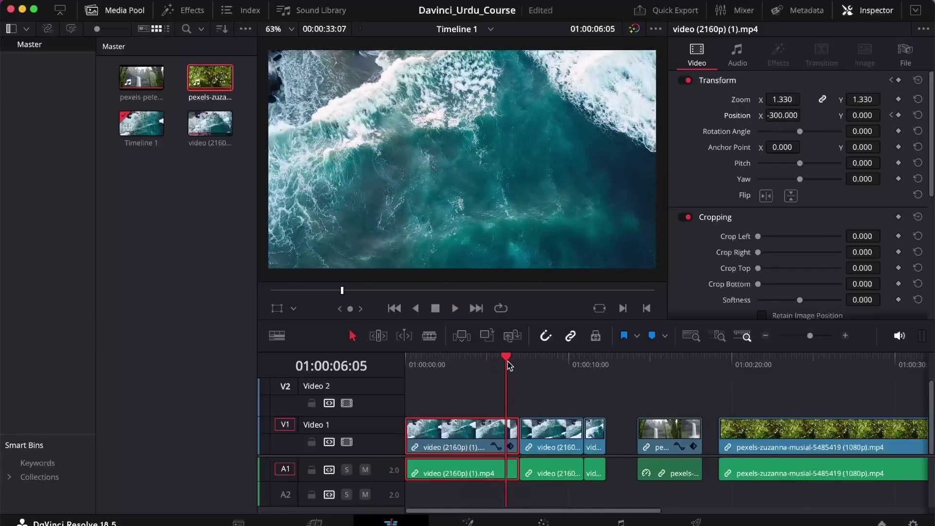
Add a position keyframe on the first ocean clip's last frame, 01:00:07:00, with X at -312.782.
click(521, 362)
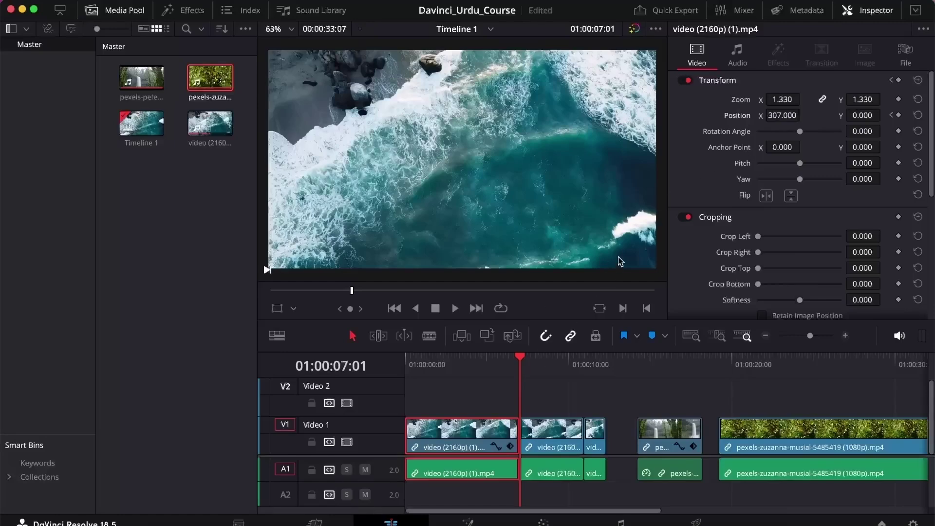
mouse_move(520, 360)
mouse_down()
mouse_move(405, 360)
mouse_move(520, 365)
mouse_up()
drag(805, 115, 805, 114)
key(Left)
drag(784, 114, 804, 114)
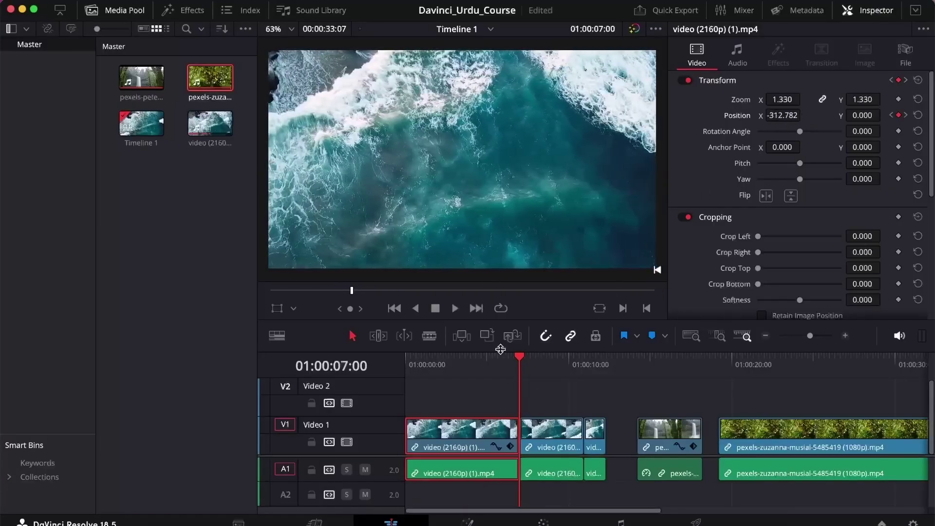
Play the first ocean clip's position animation from the start to 01:00:03:11 and open its keyframe curve.
key(Home)
key(space)
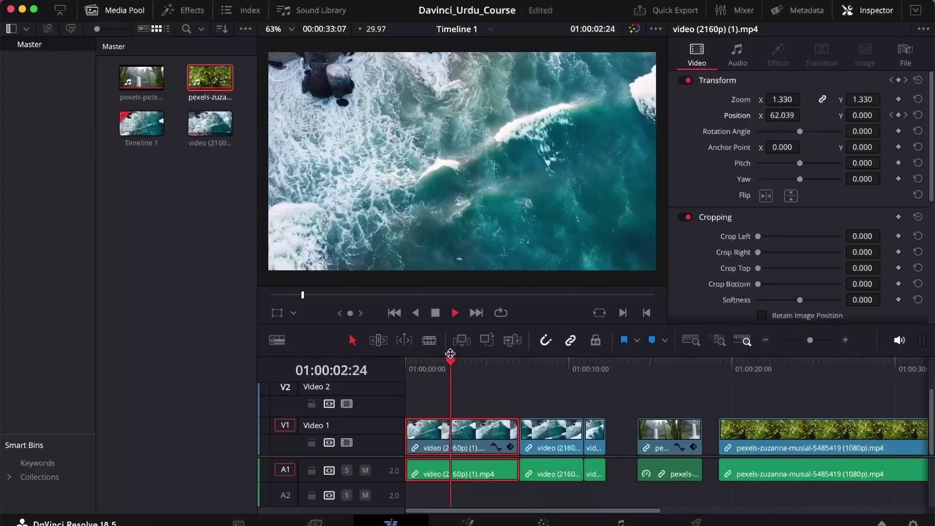
key(space)
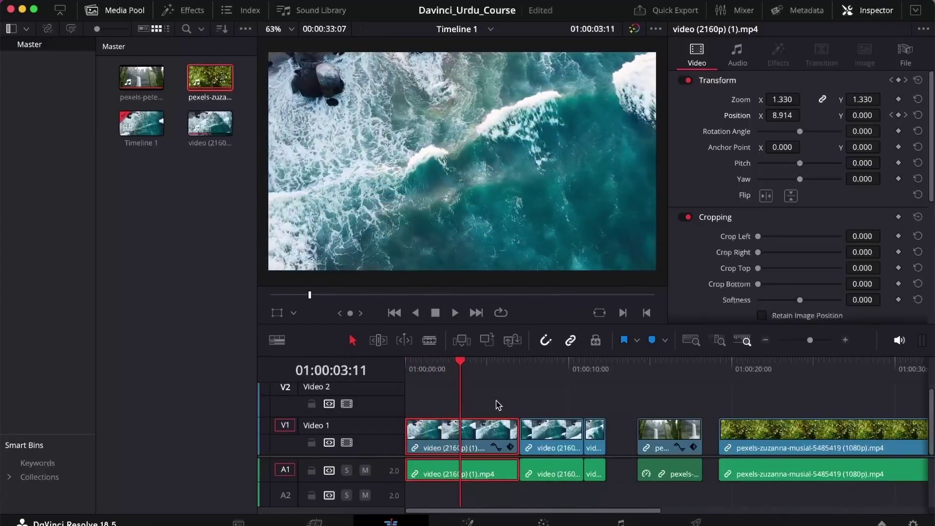
click(510, 446)
scroll(511, 435, up, 1)
click(497, 448)
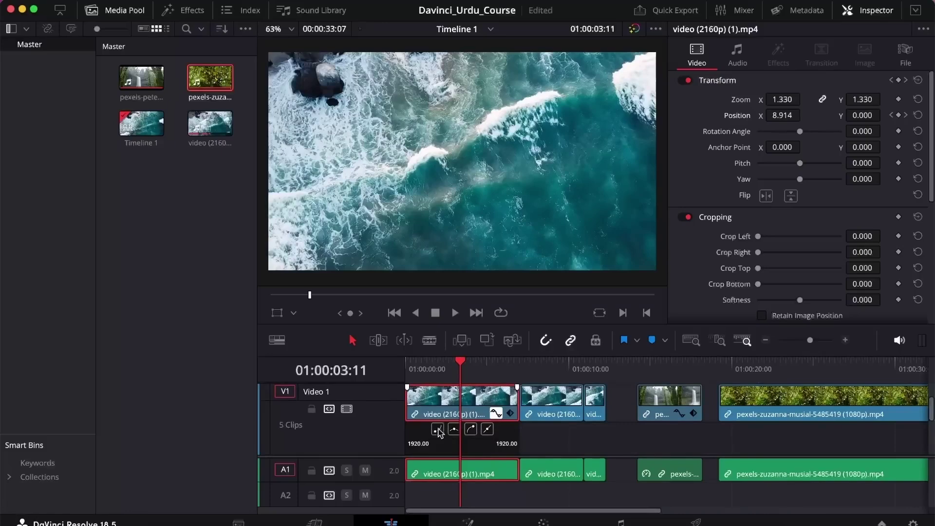
Replay the first ocean clip's position move from the timeline start and examine the curve's easing options.
drag(444, 370, 409, 369)
key(space)
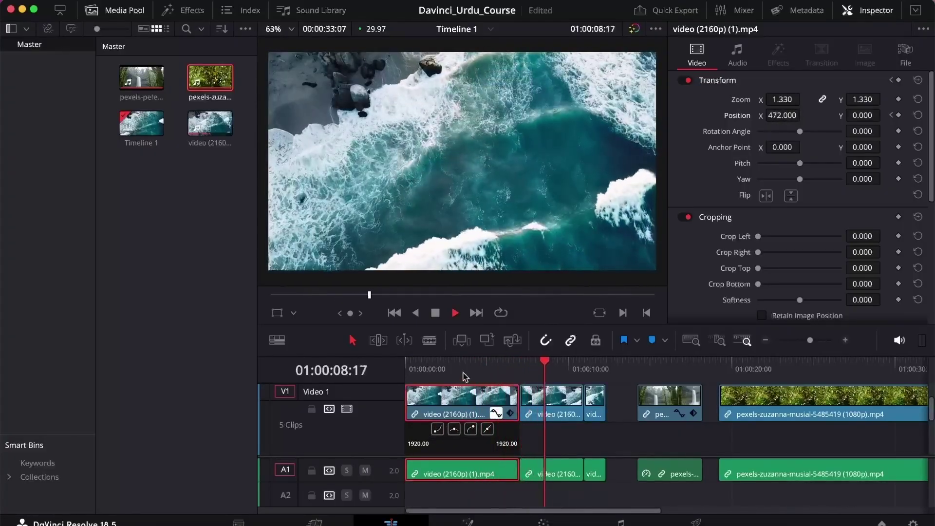
drag(462, 376, 393, 379)
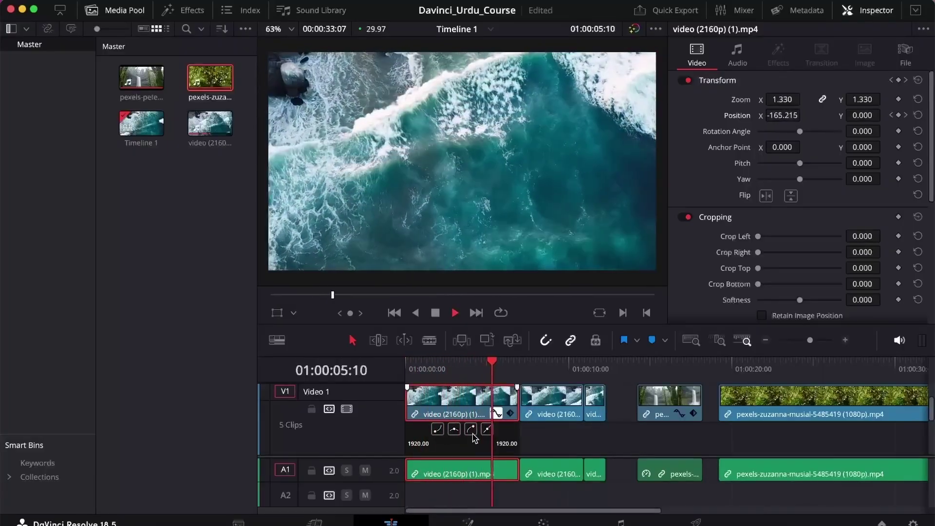
key(space)
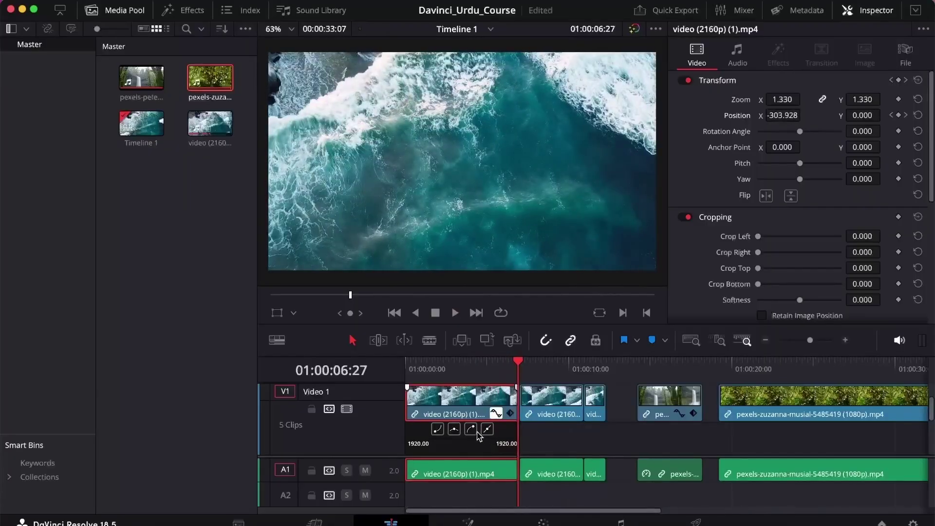
key(Home)
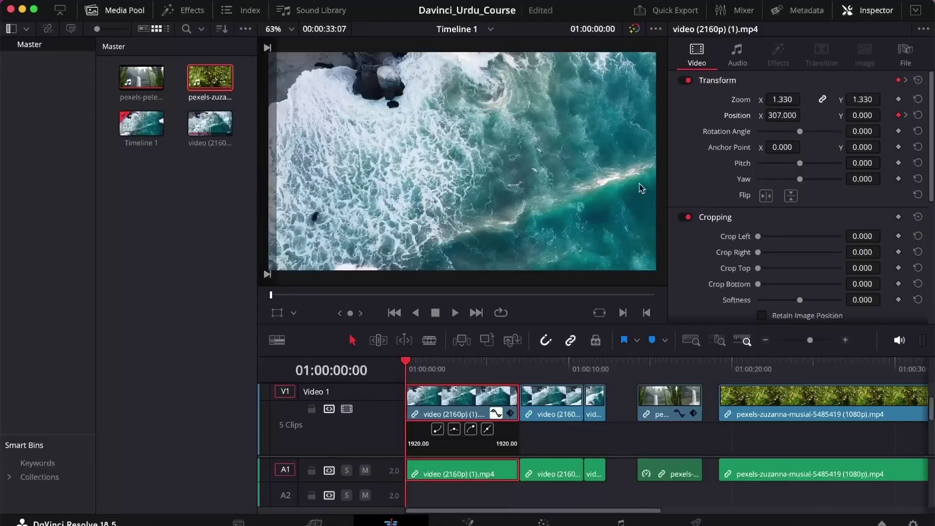
key(space)
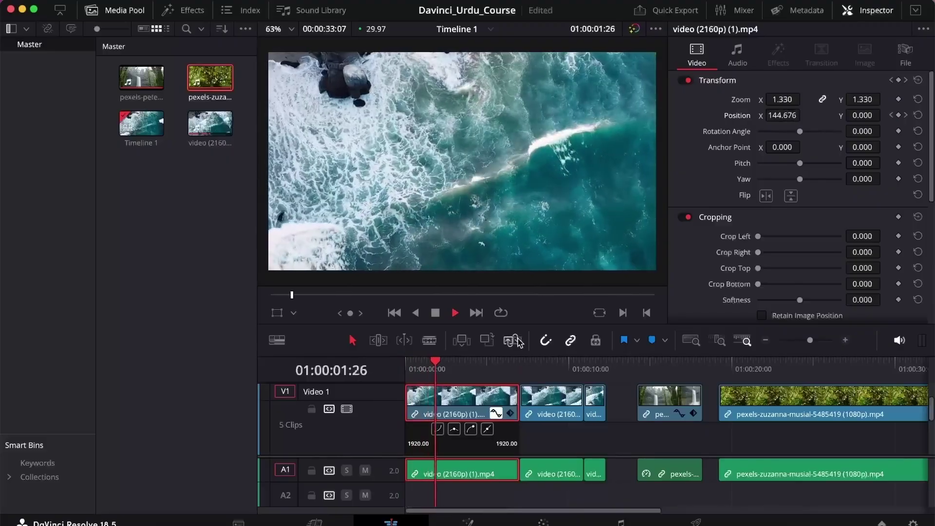
right_click(490, 432)
key(Escape)
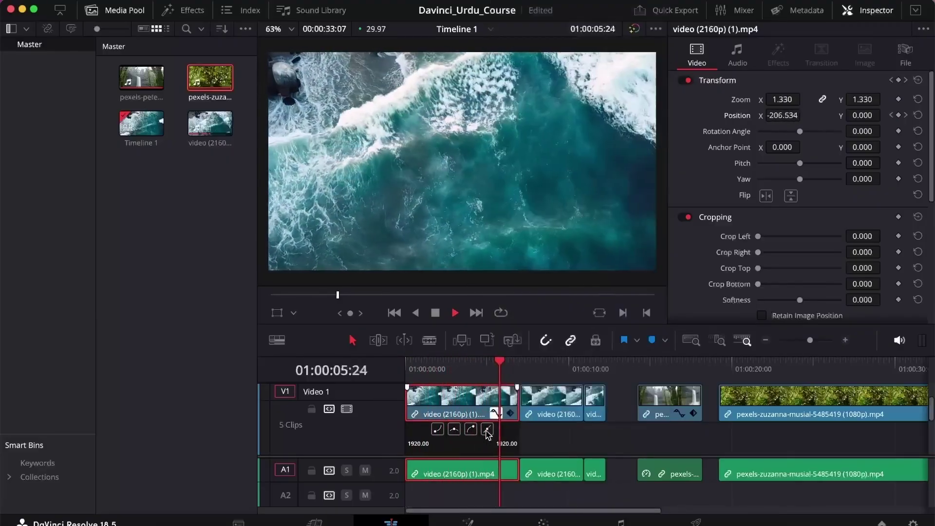
Replay part of the first ocean clip's position animation and stop at 01:00:05:05.
drag(512, 376, 488, 433)
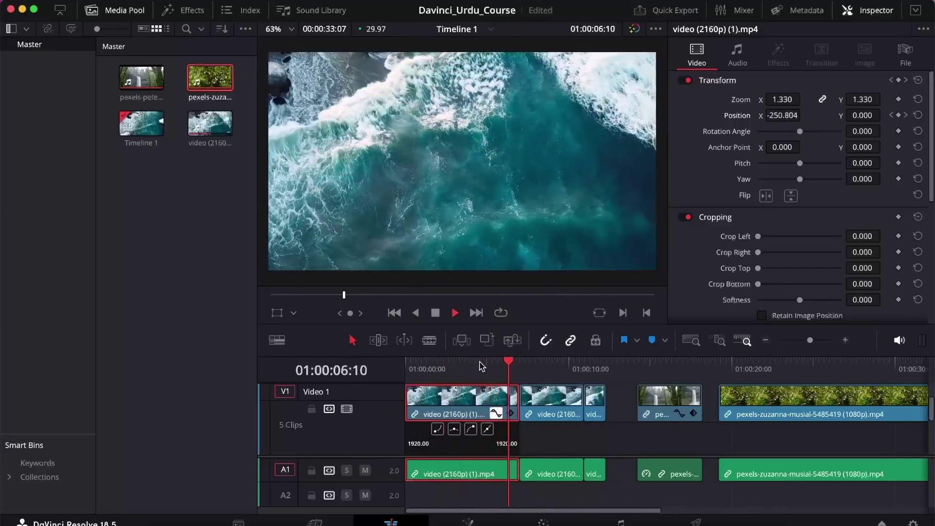
click(447, 365)
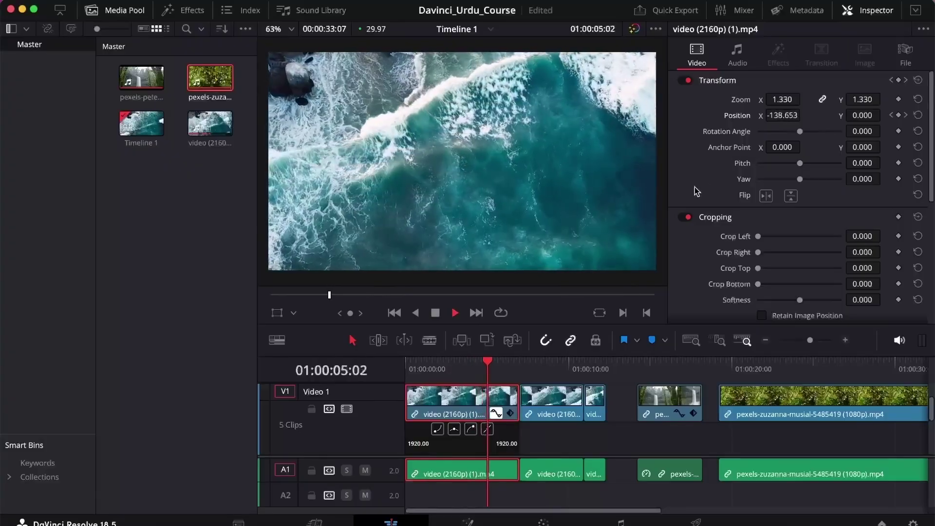
key(space)
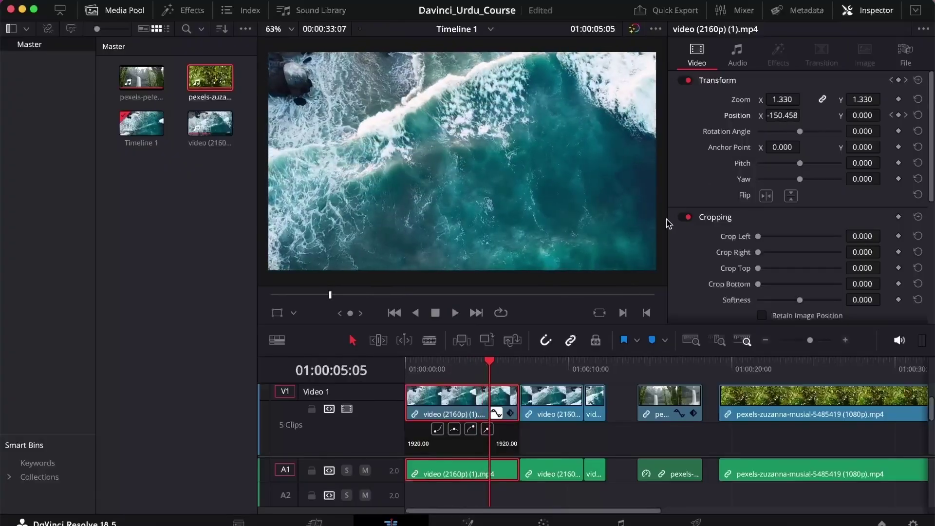
Keyframe the first ocean clip's Crop Left from 0.000 on its first frame to 1348.400 at 01:00:06:08.
scroll(716, 183, down, 5)
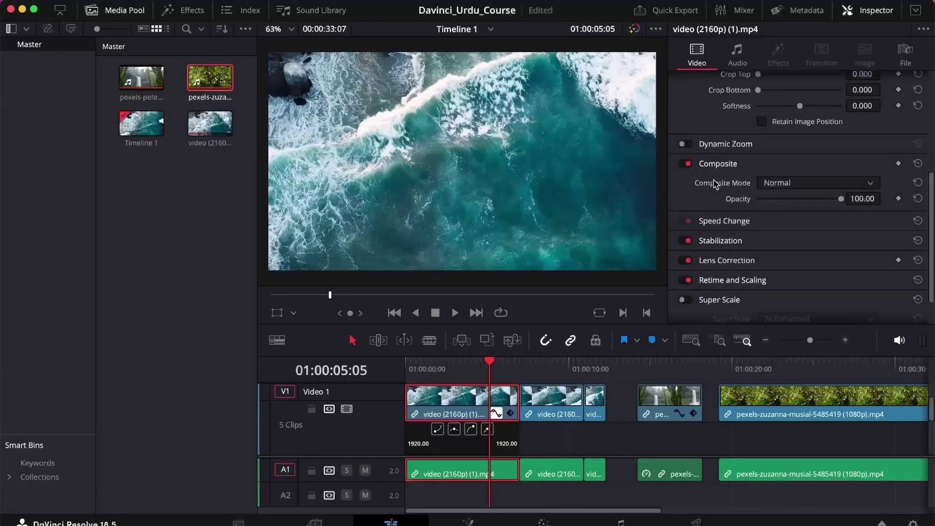
scroll(716, 184, up, 3)
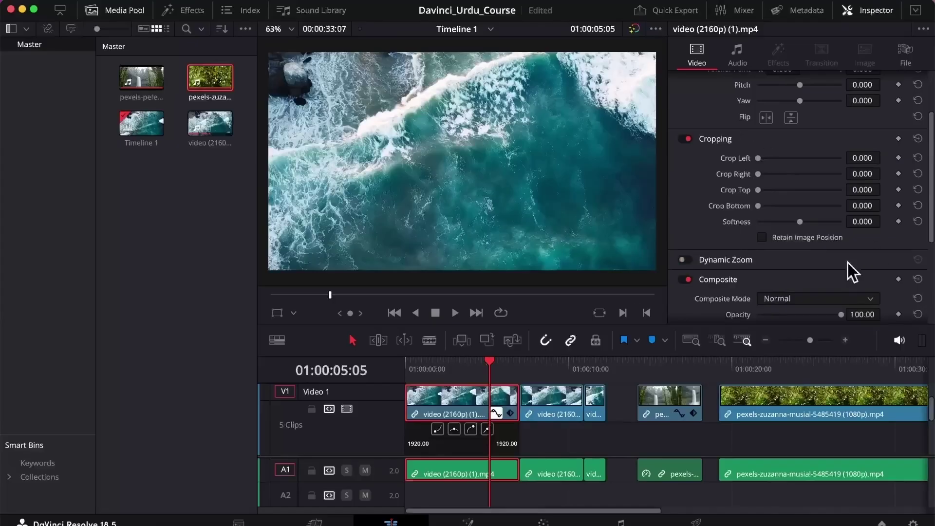
scroll(699, 235, up, 2)
scroll(699, 251, down, 2)
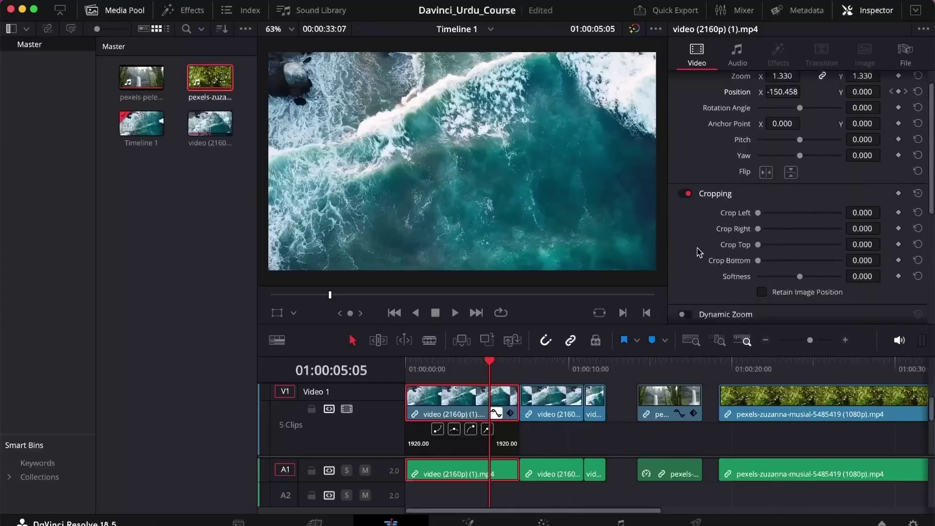
key(Home)
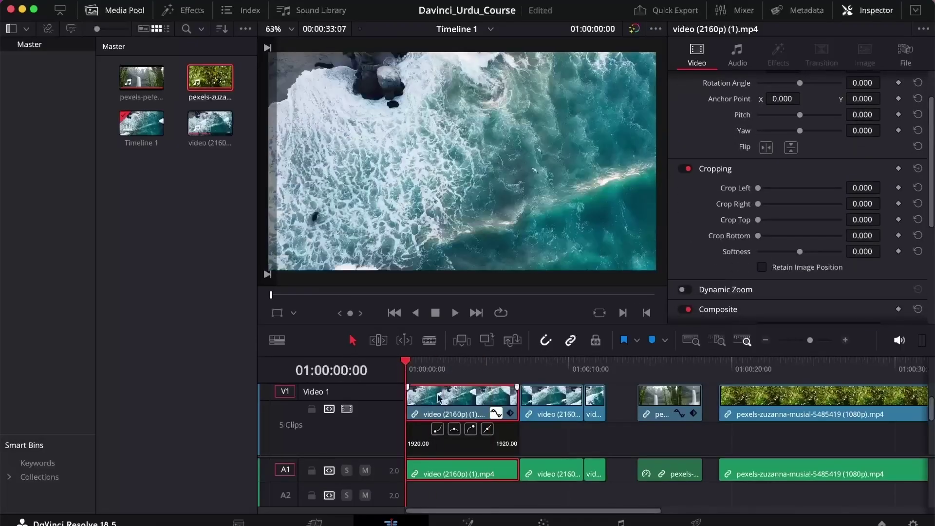
click(496, 414)
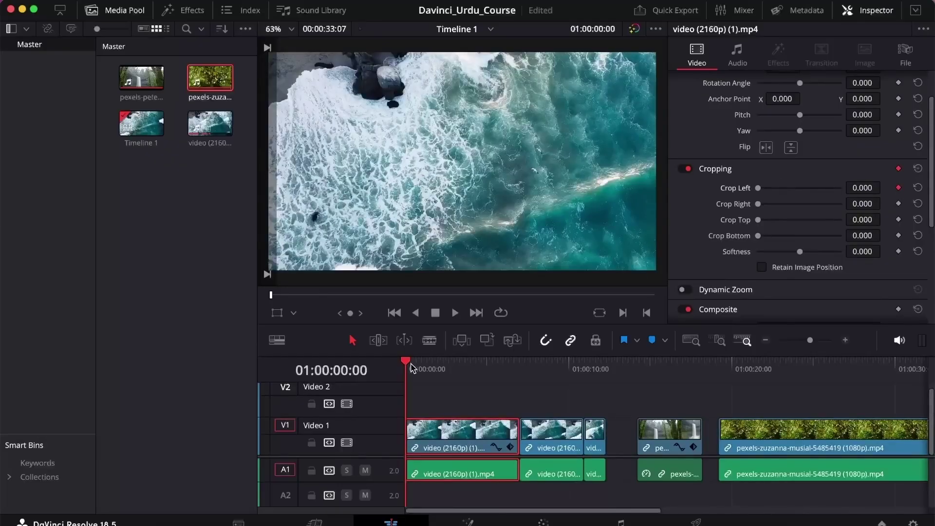
drag(430, 372, 507, 364)
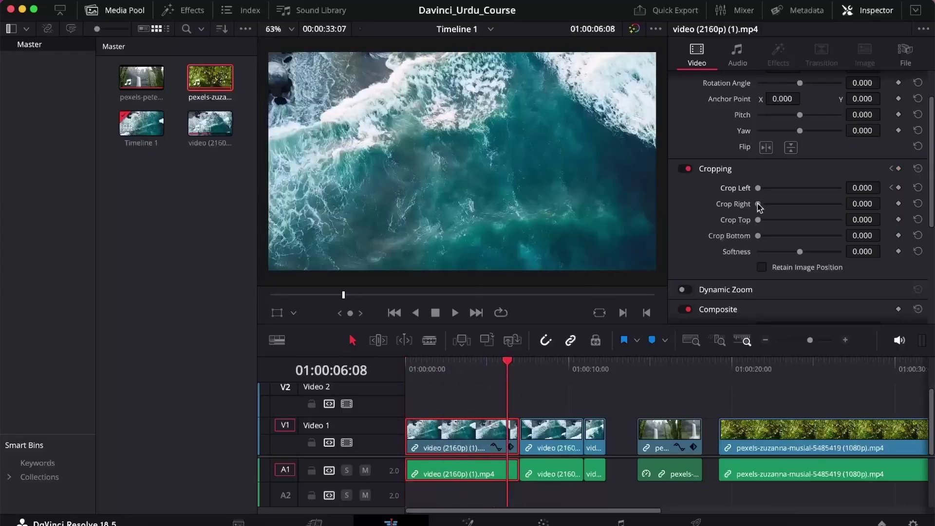
drag(758, 189, 817, 190)
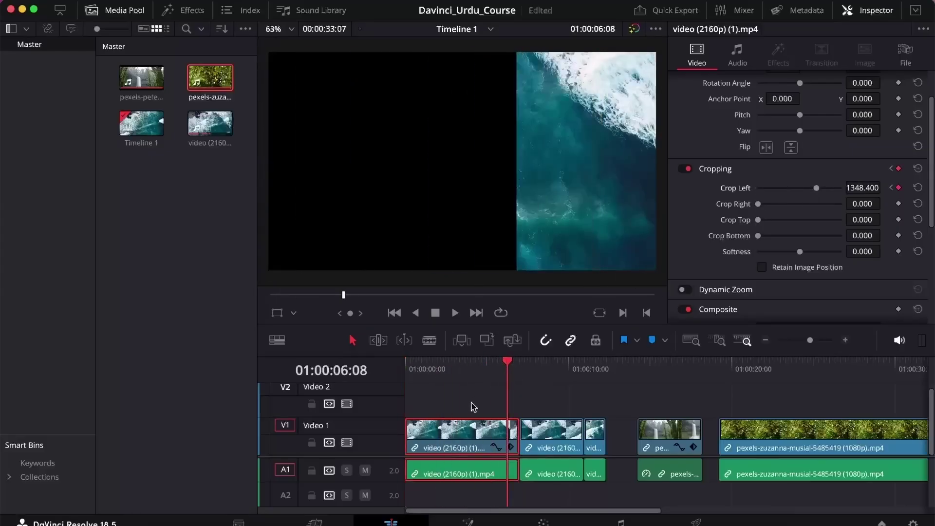
Play the first ocean clip's crop animation from the timeline start and scrub through the rest of it.
drag(483, 373, 385, 353)
key(space)
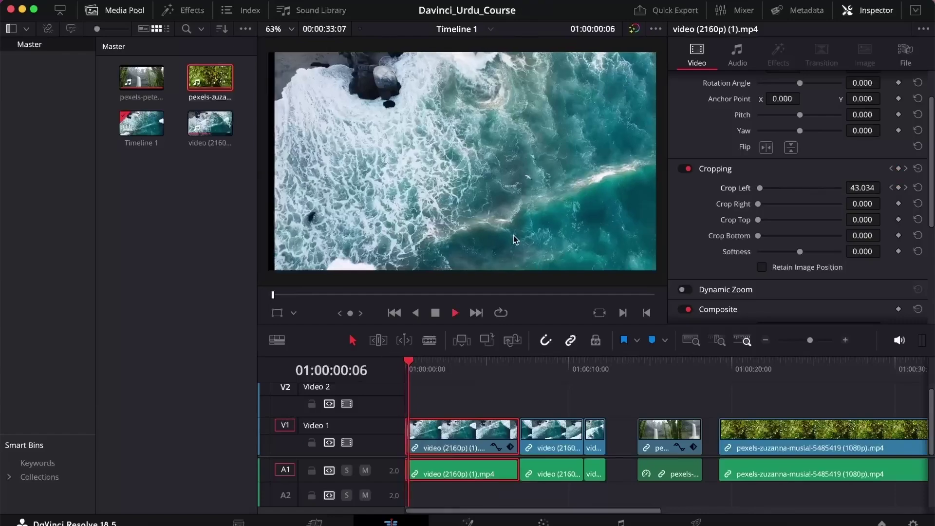
key(q)
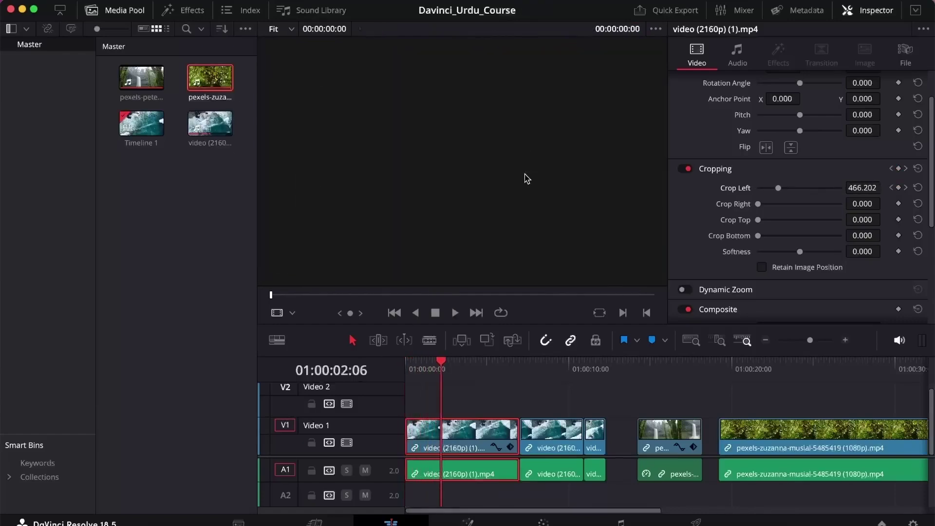
drag(454, 373, 551, 391)
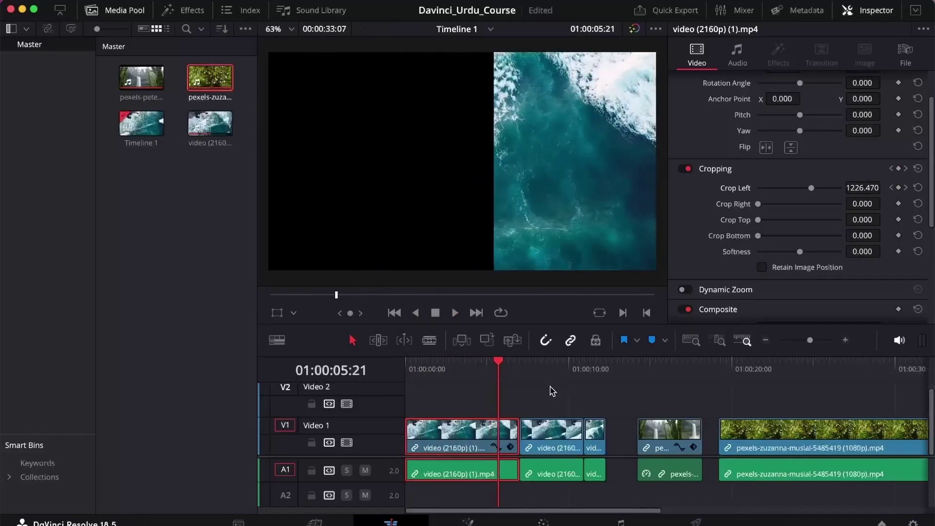
Deselect the clip, hide the Inspector and show the Effects library.
click(783, 397)
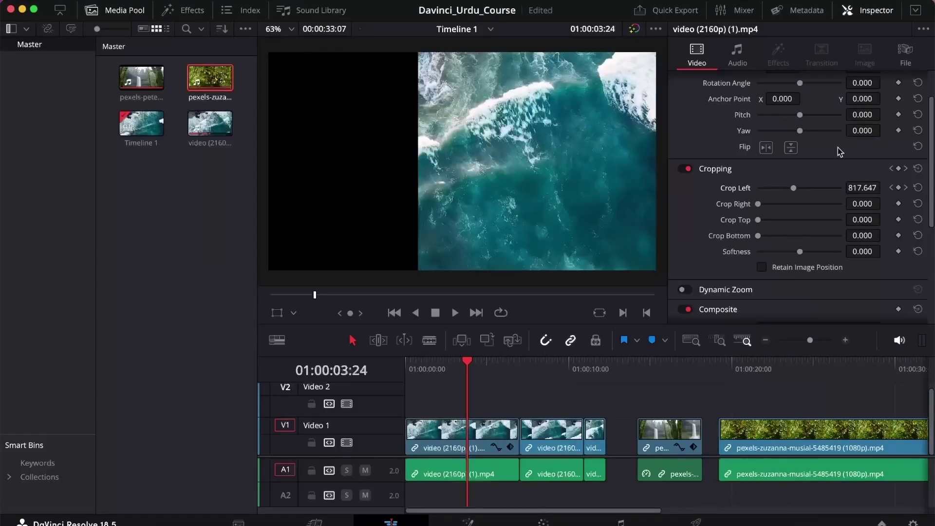
click(854, 12)
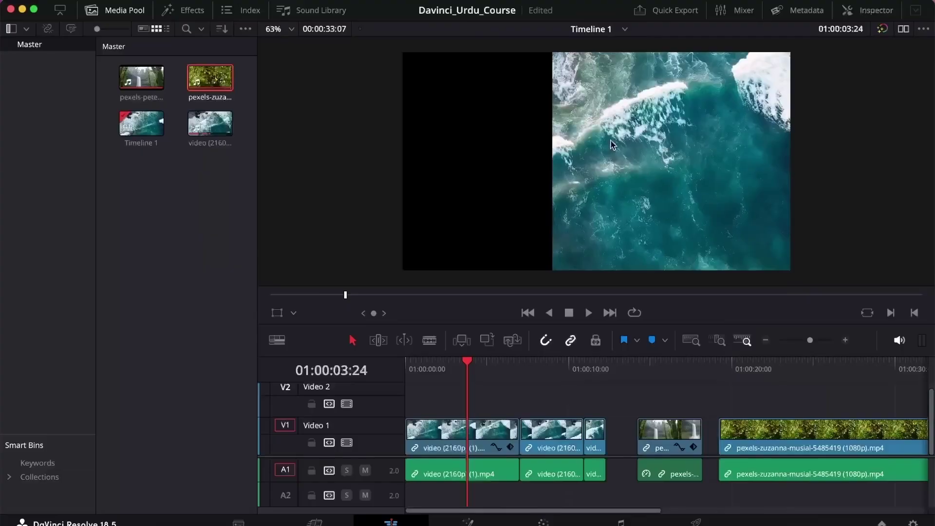
click(180, 51)
click(181, 12)
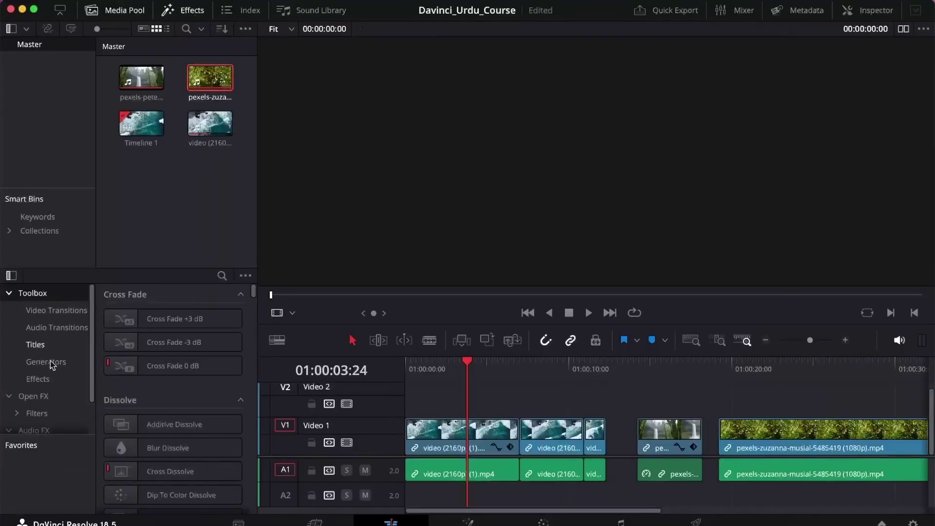
scroll(53, 386, down, 1)
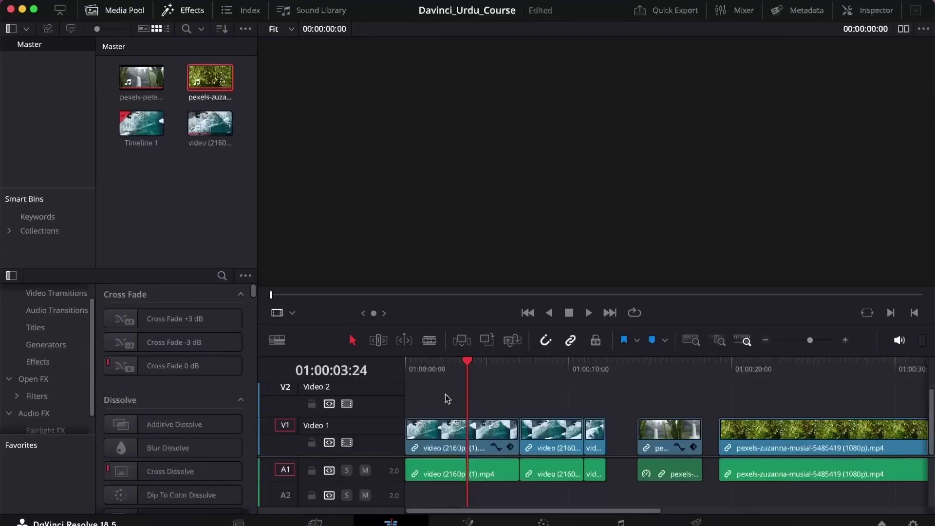
Select the first ocean clip with the playhead at 01:00:01:13, and show the Video Transitions with the Media Pool hidden.
drag(431, 368, 445, 369)
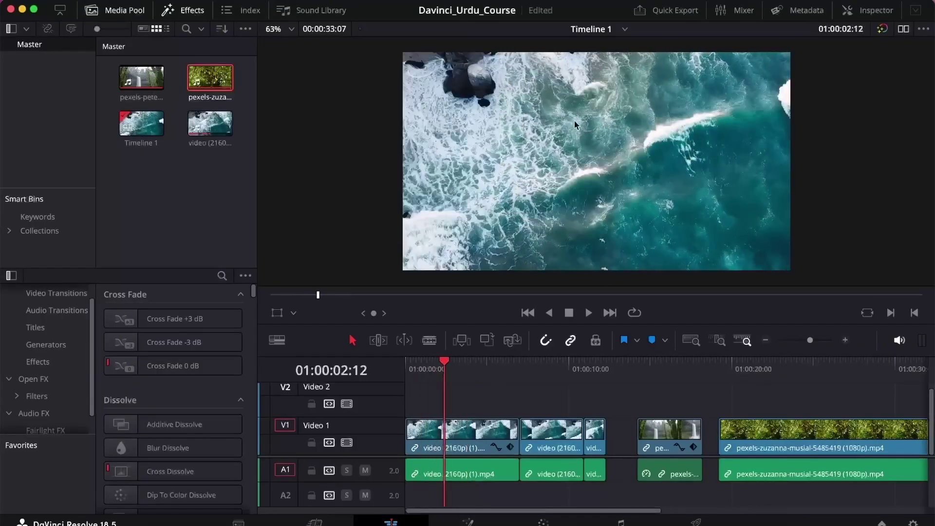
mouse_move(444, 361)
mouse_down()
mouse_move(418, 360)
mouse_move(477, 361)
mouse_move(428, 362)
mouse_up()
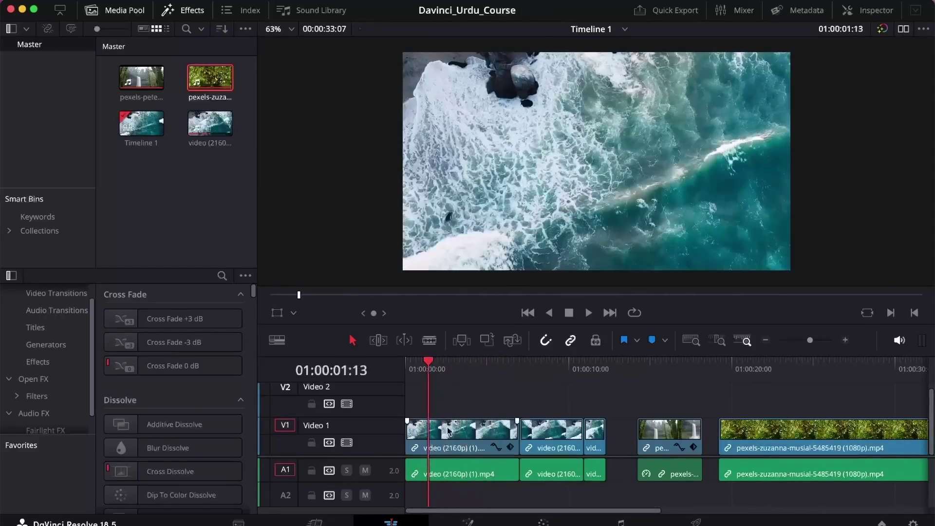
click(449, 431)
scroll(43, 386, up, 1)
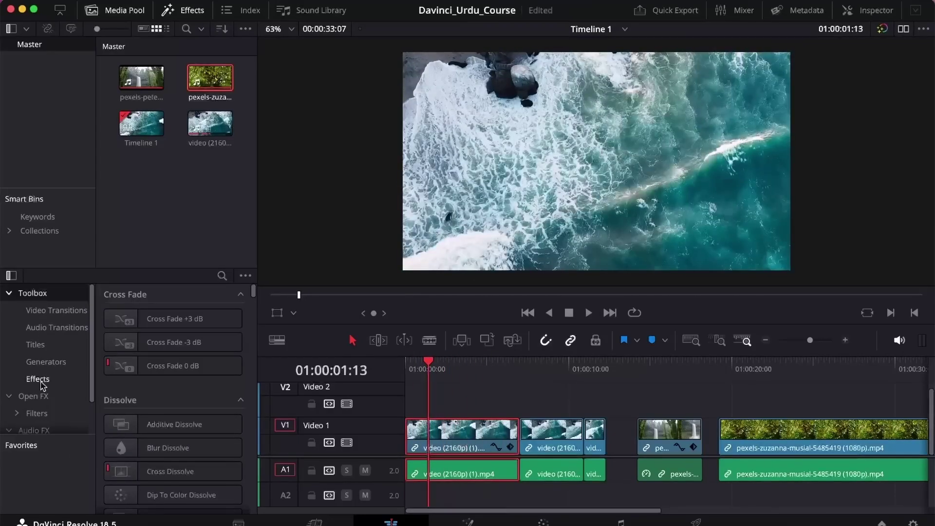
click(57, 311)
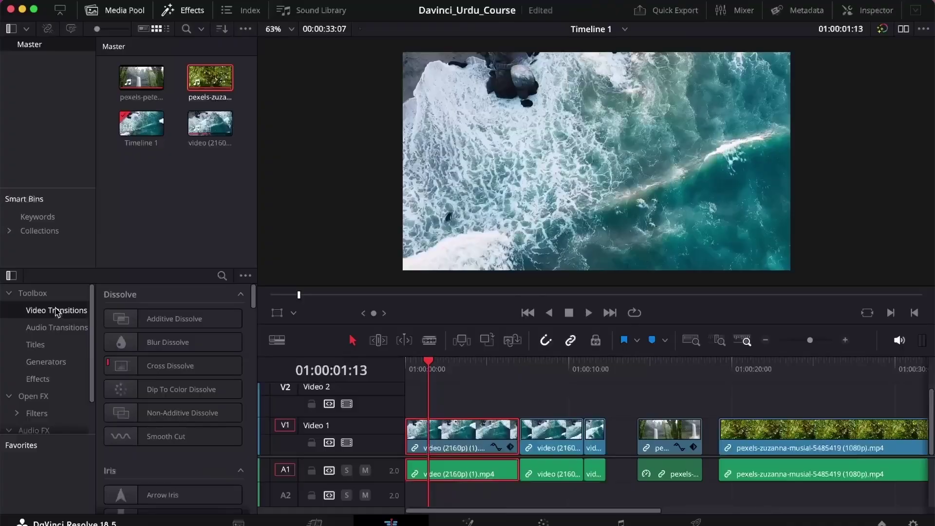
click(102, 12)
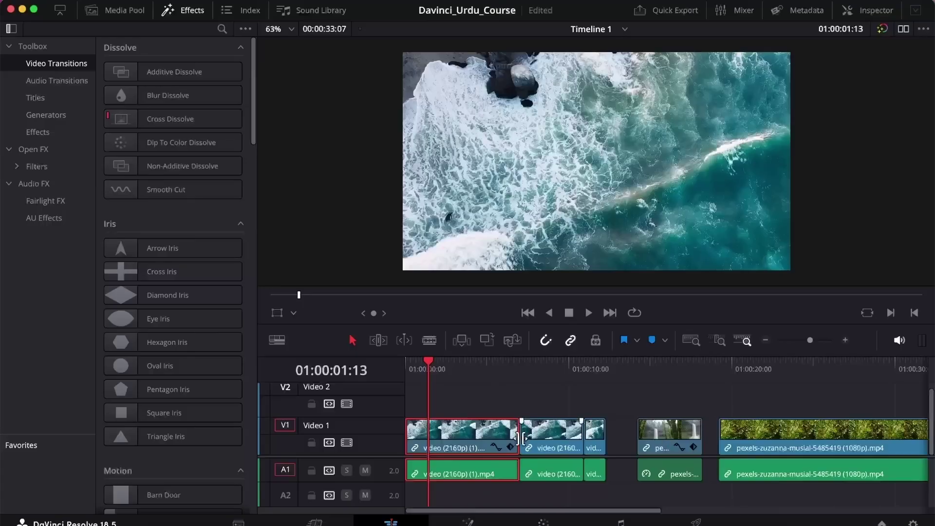
Delete the second and third ocean clips and move the waterfall clip directly after the first ocean clip.
drag(534, 404, 595, 475)
key(BackSpace)
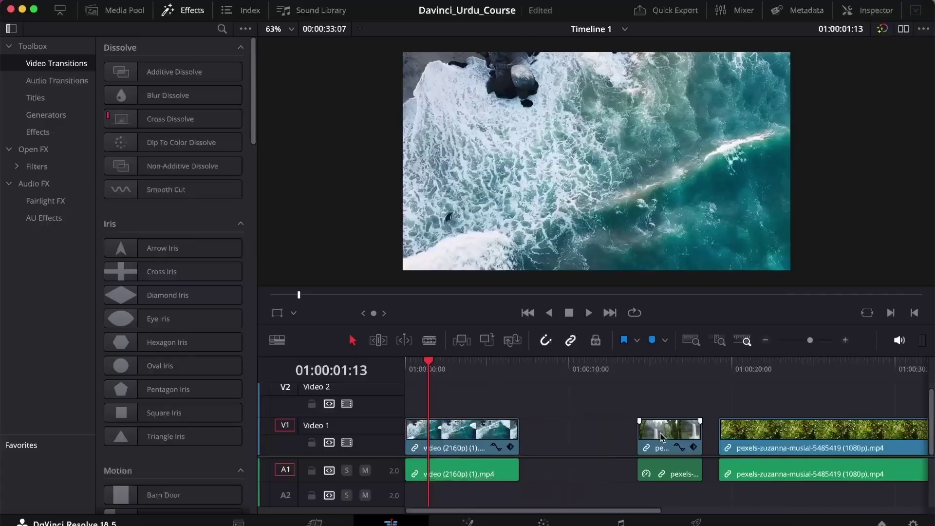
drag(662, 436, 544, 437)
Play across the cut from the ocean clip to the waterfall clip, then return the playhead to 01:00:04:23.
mouse_move(497, 366)
mouse_down()
mouse_move(517, 366)
mouse_move(501, 366)
mouse_up()
key(space)
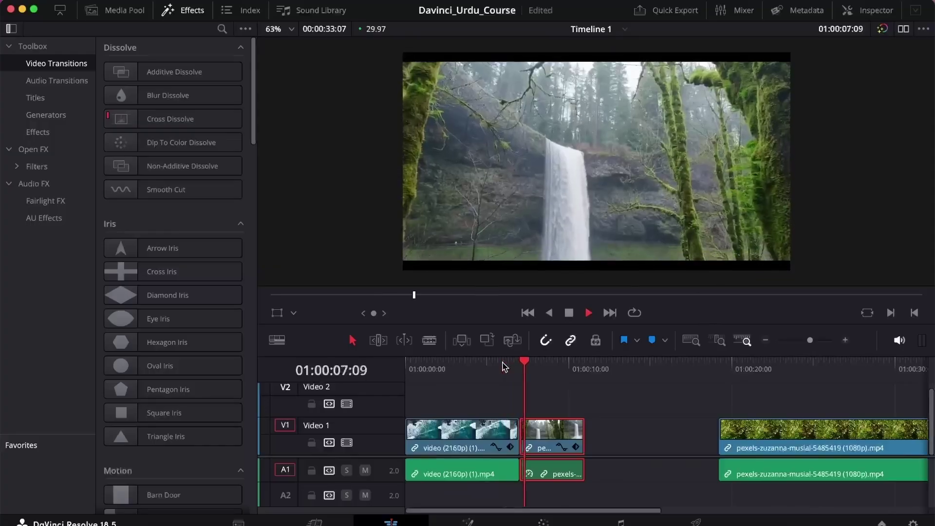
drag(503, 366, 484, 368)
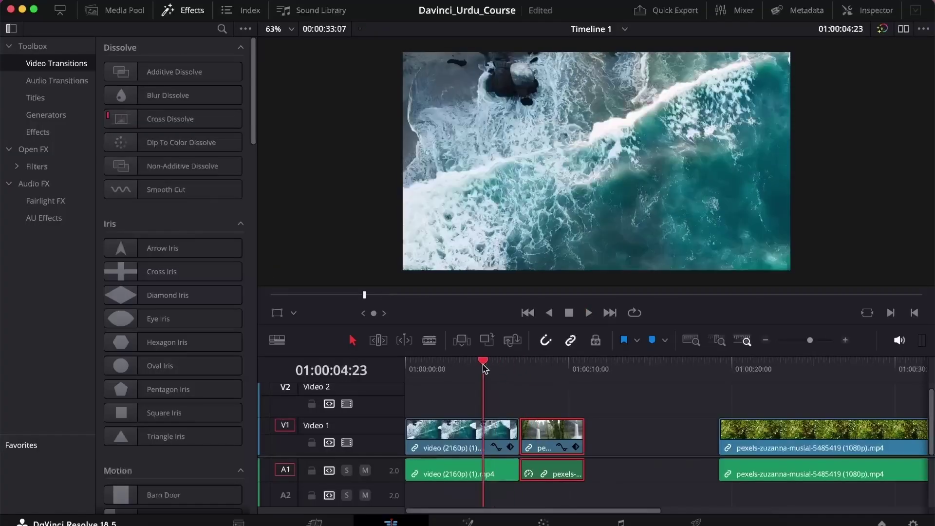
Try adding a 6 frame Cross Dissolve between the ocean and waterfall clips with Skip Clips, and play across the cut.
right_click(519, 435)
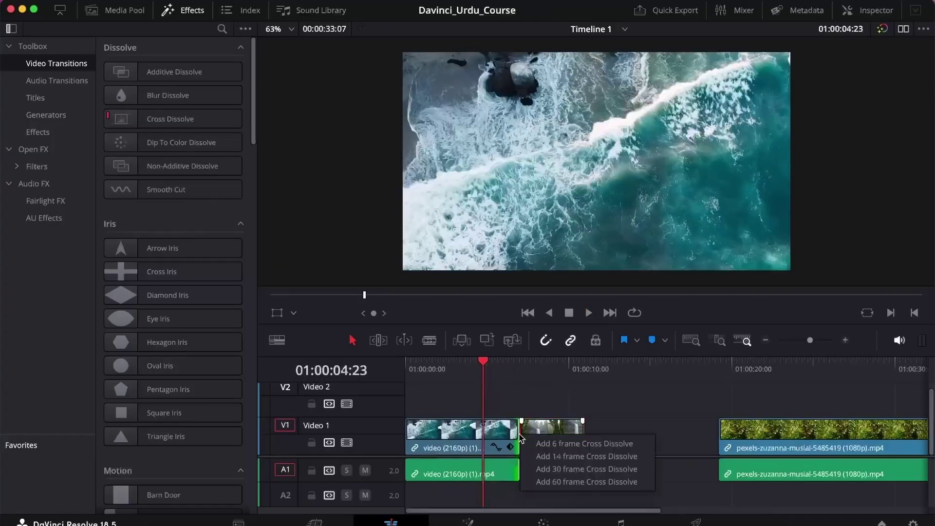
click(518, 433)
right_click(519, 436)
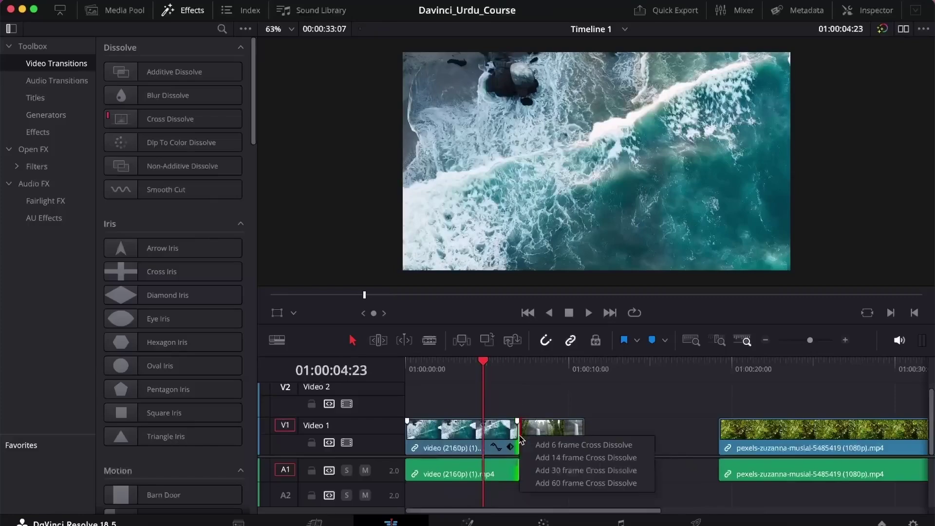
click(539, 448)
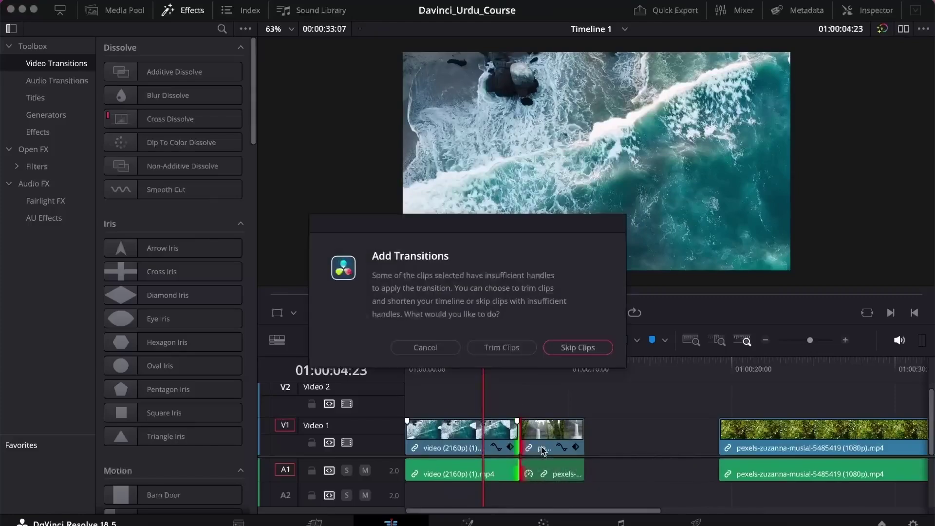
click(569, 346)
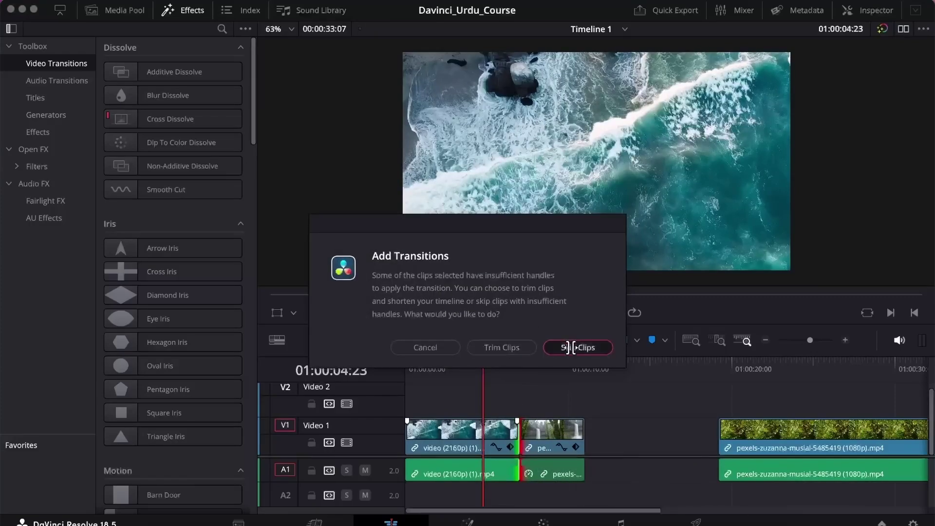
key(space)
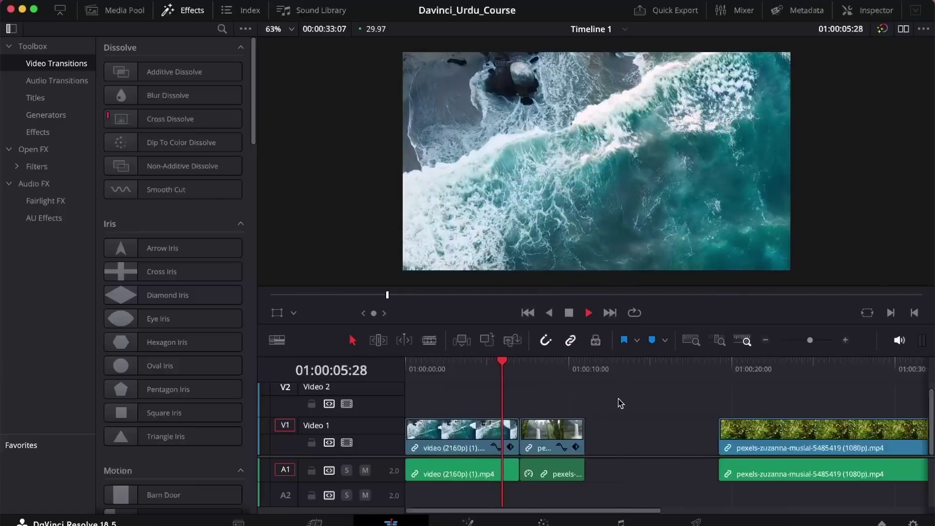
key(space)
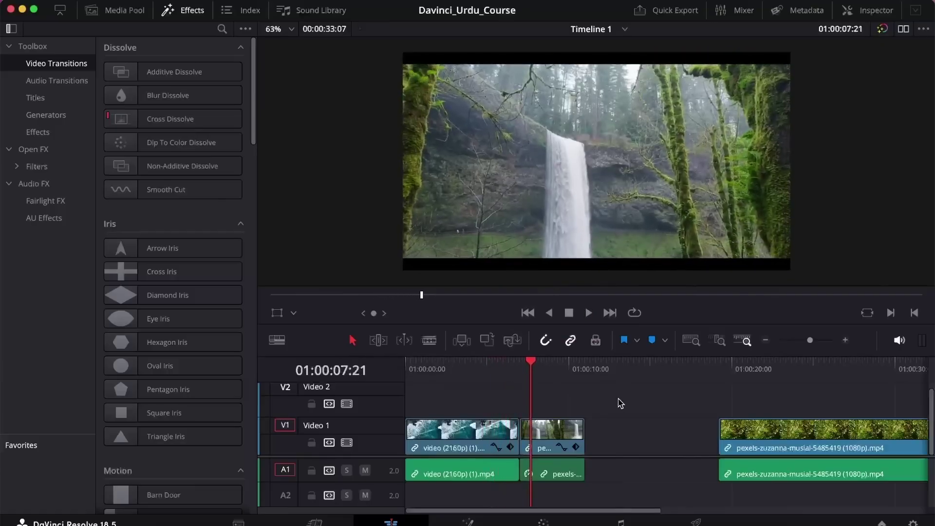
Preview a 6 frame Cross Dissolve on the ocean–waterfall cut using Trim Clips, then undo it and the waterfall clip's move.
key(super+z)
right_click(520, 440)
click(565, 444)
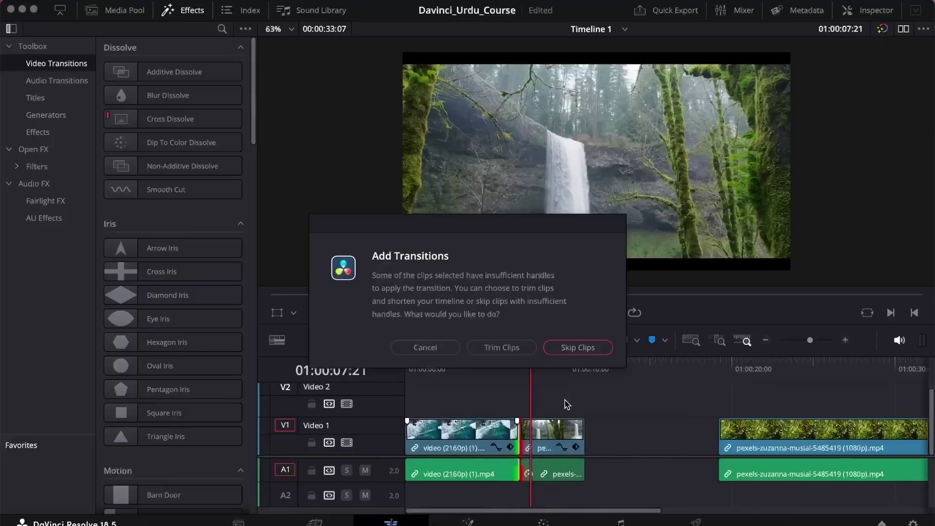
click(509, 348)
key(/)
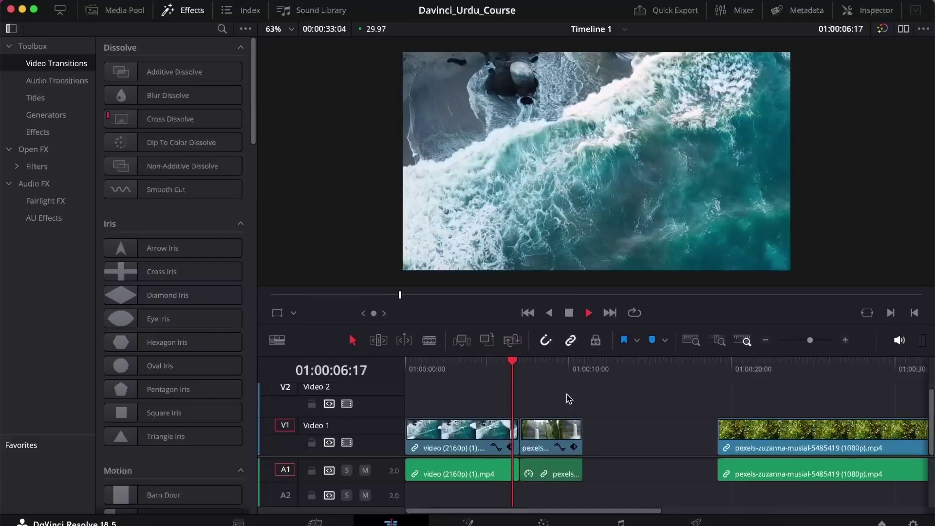
key(space)
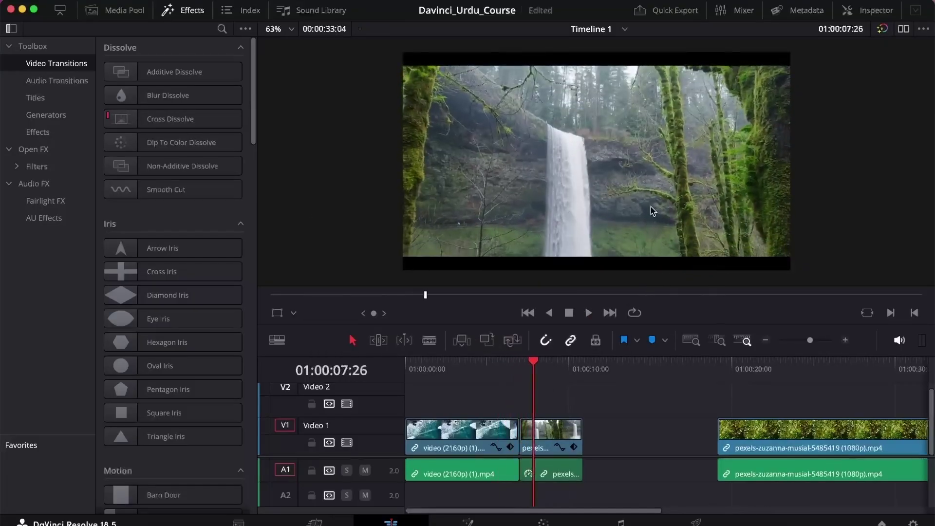
key(super+z)
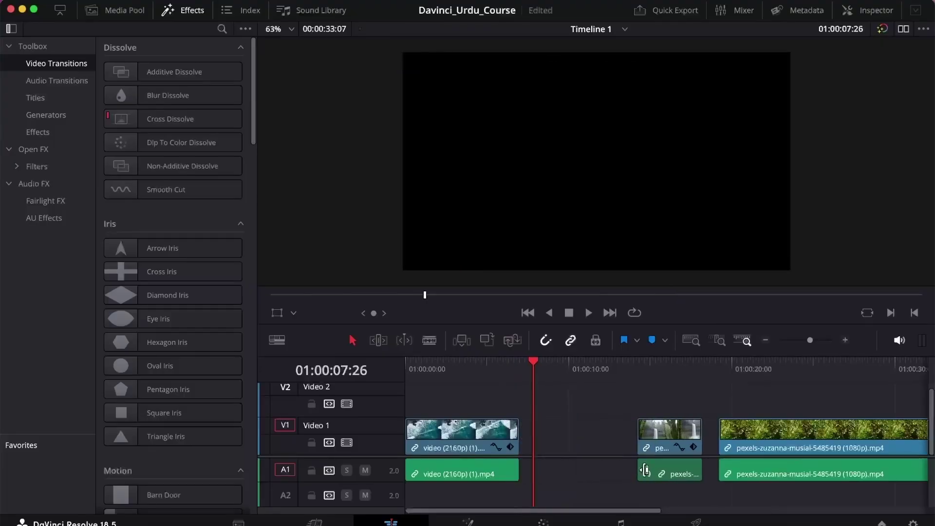
Move the waterfall clip directly after the ocean clip on Video 1 and set the playhead to 01:00:04:19.
drag(654, 435, 537, 434)
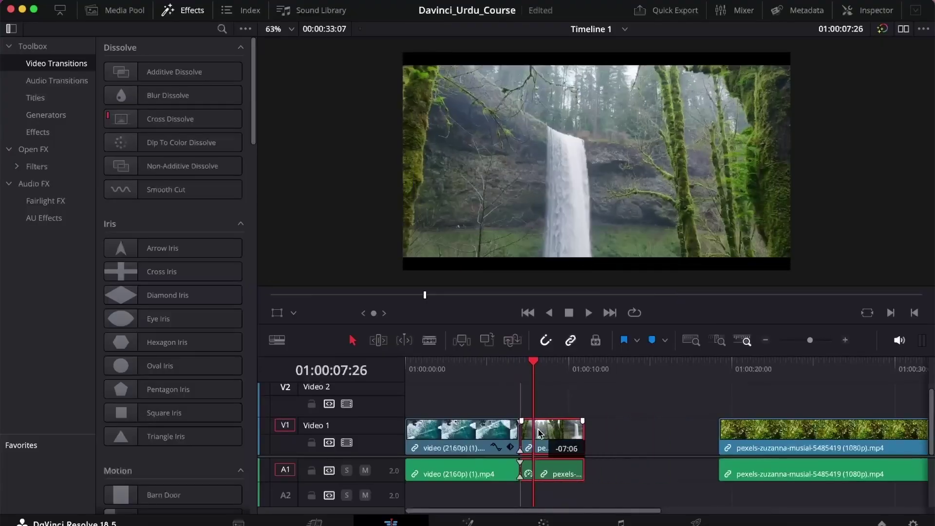
mouse_move(516, 364)
mouse_down()
mouse_move(483, 364)
mouse_move(535, 364)
mouse_up()
click(497, 378)
click(480, 366)
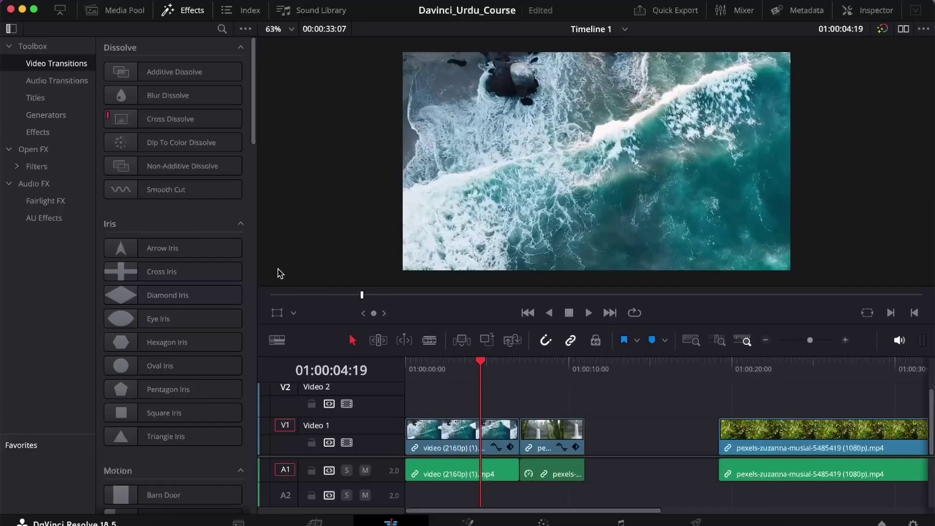
Preview Additive Dissolve and Blur Dissolve, then try Blur Dissolve at the start of the waterfall clip and play across the cut.
mouse_move(128, 77)
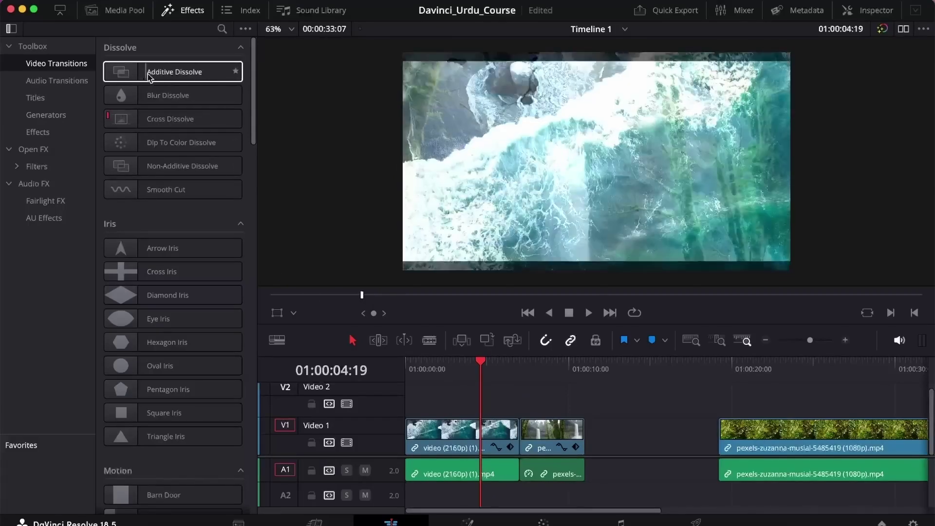
mouse_move(175, 101)
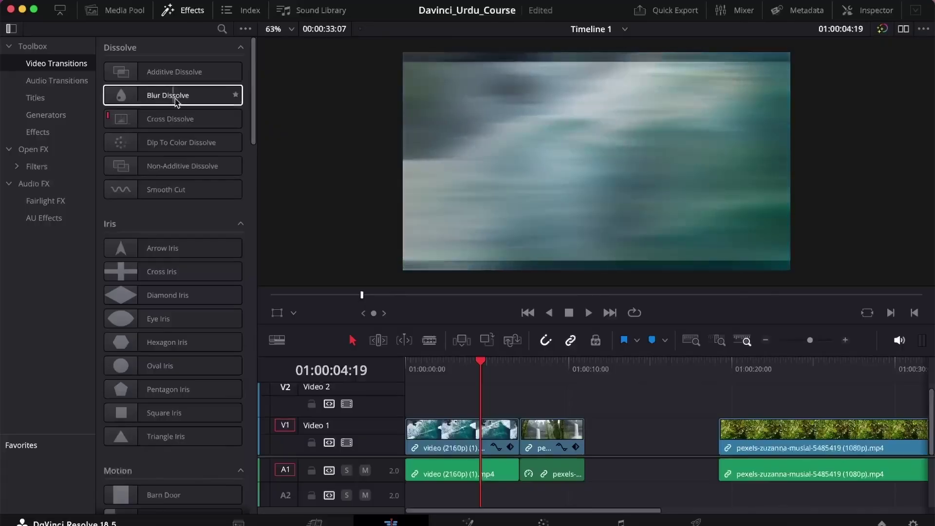
drag(176, 101, 530, 432)
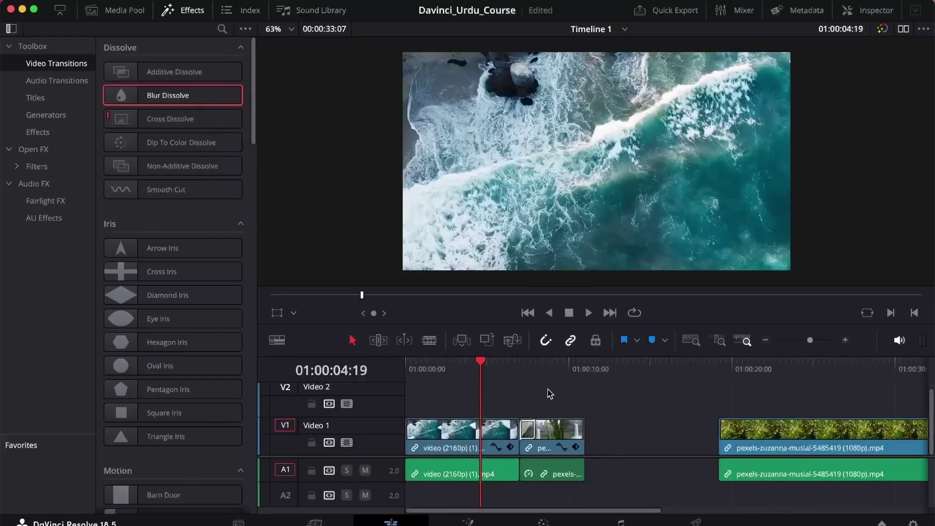
key(space)
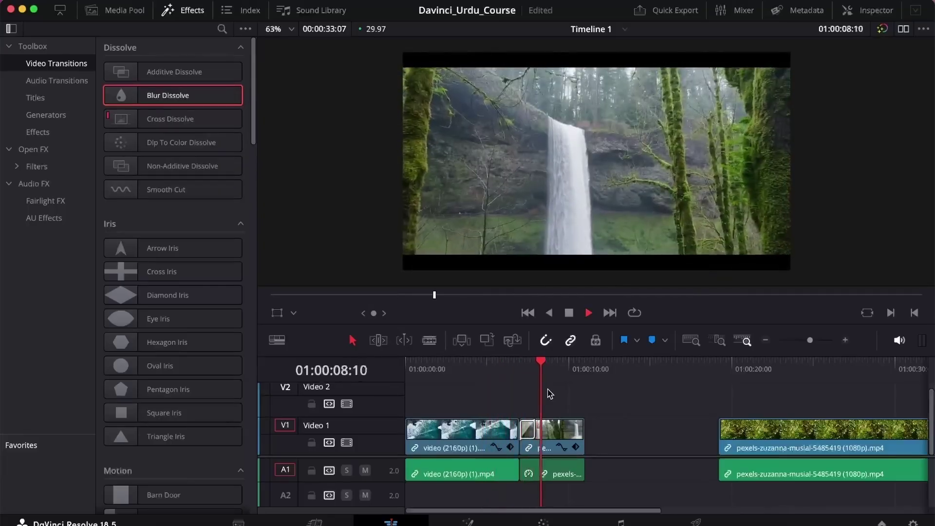
key(space)
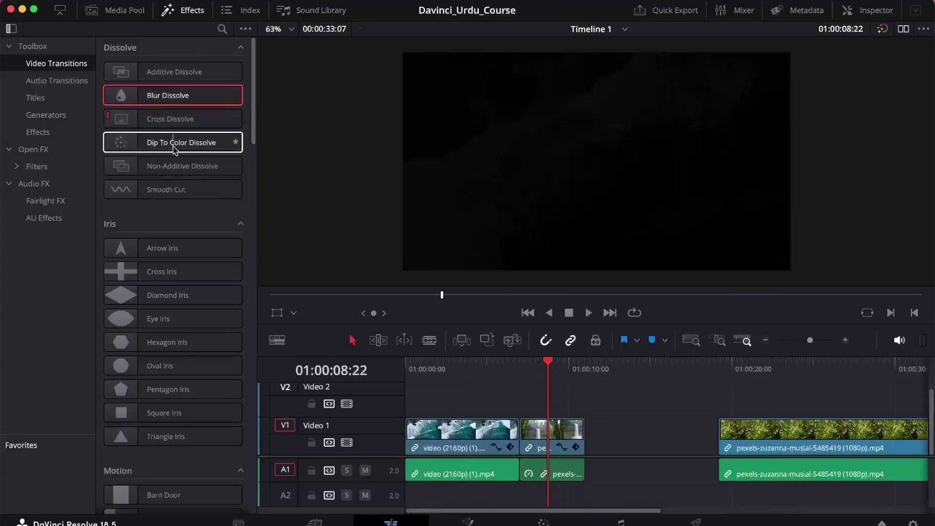
Try Dip To Color Dissolve at the start of the waterfall clip, play across the cut, and undo the transition.
drag(192, 146, 521, 436)
click(500, 360)
key(space)
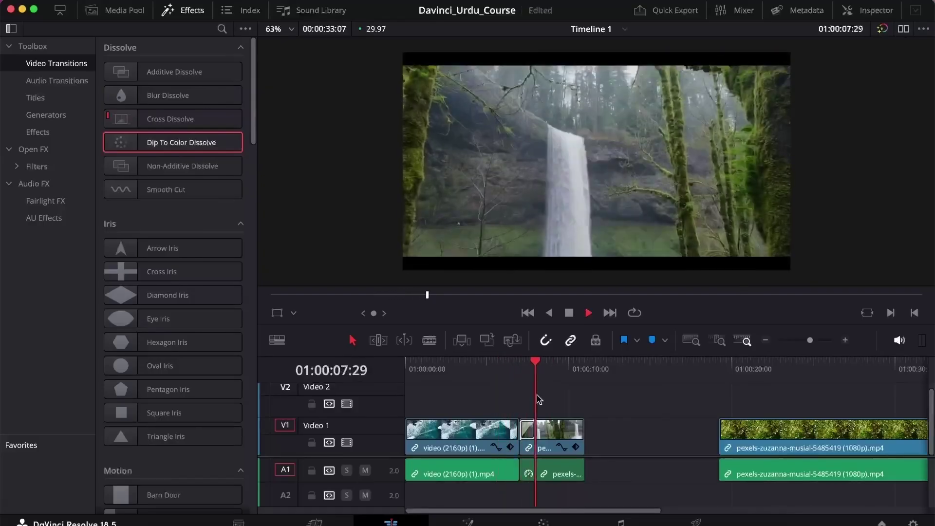
key(super+z)
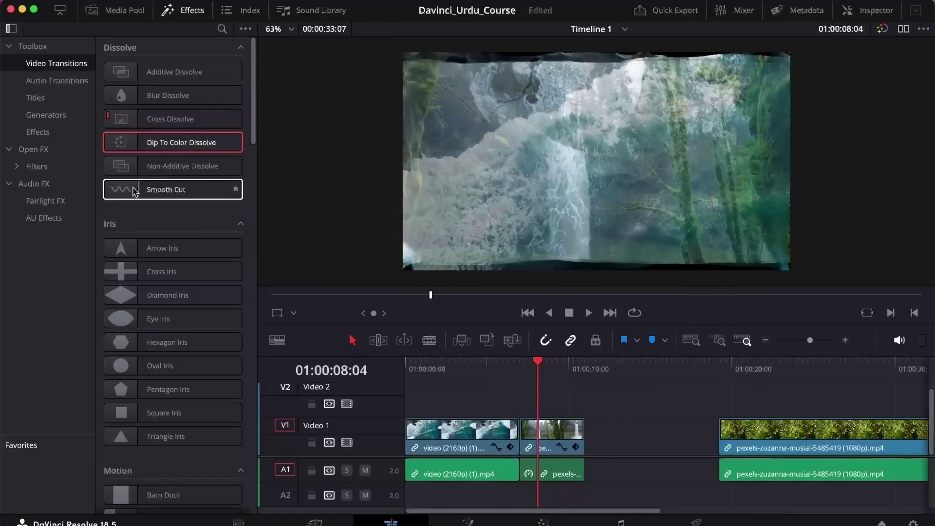
Try Smooth Cut at the start of the waterfall clip, replay the cut several times, and undo the transition.
drag(177, 190, 522, 435)
drag(486, 365, 477, 367)
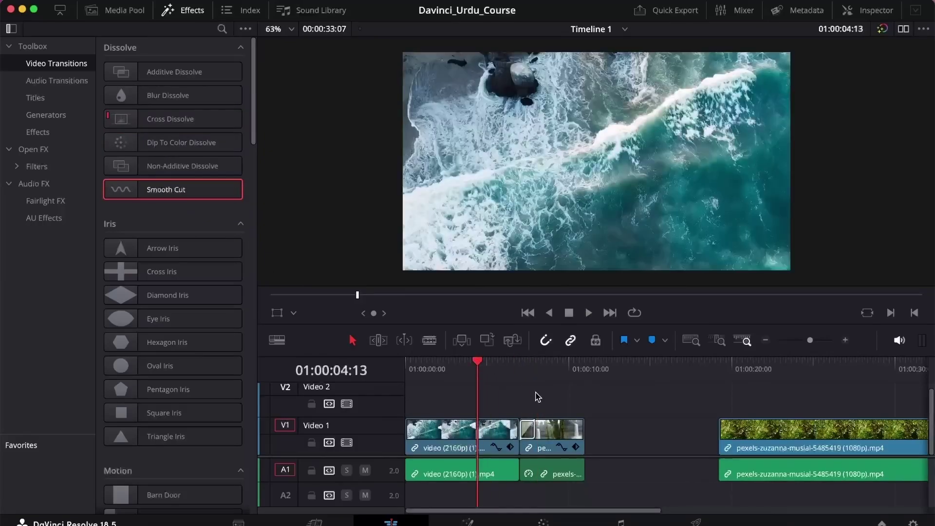
key(space)
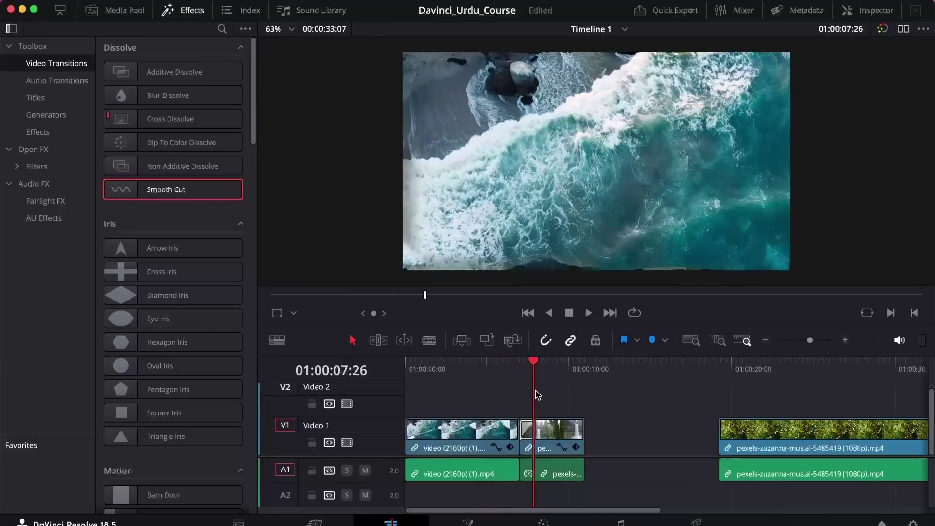
drag(532, 363, 503, 367)
key(space)
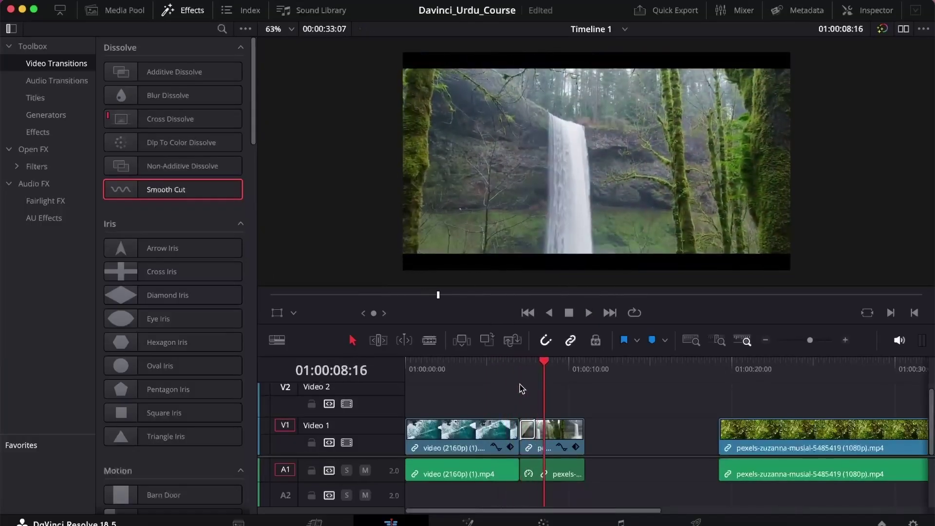
click(517, 364)
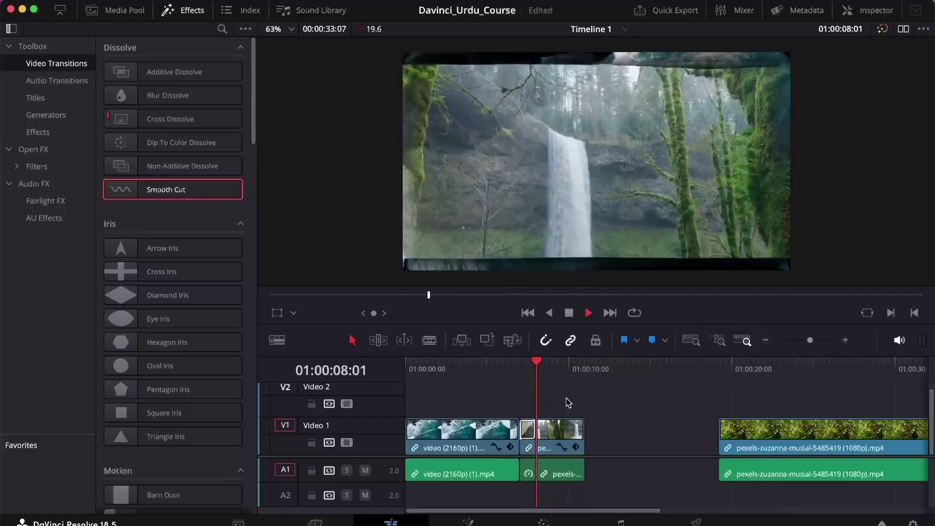
key(space)
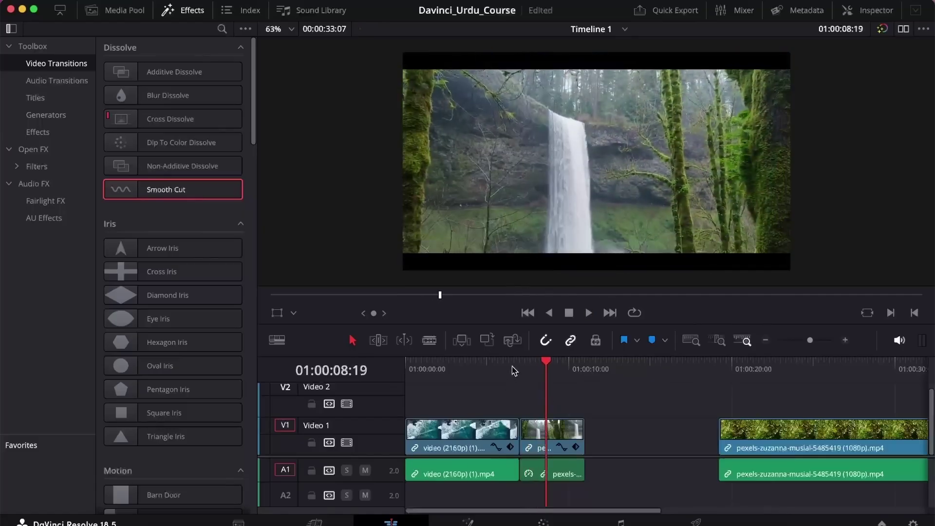
Try the Camera Shake Fusion transition at the ocean–waterfall cut, play across it from 01:00:05:10, and undo it.
click(491, 366)
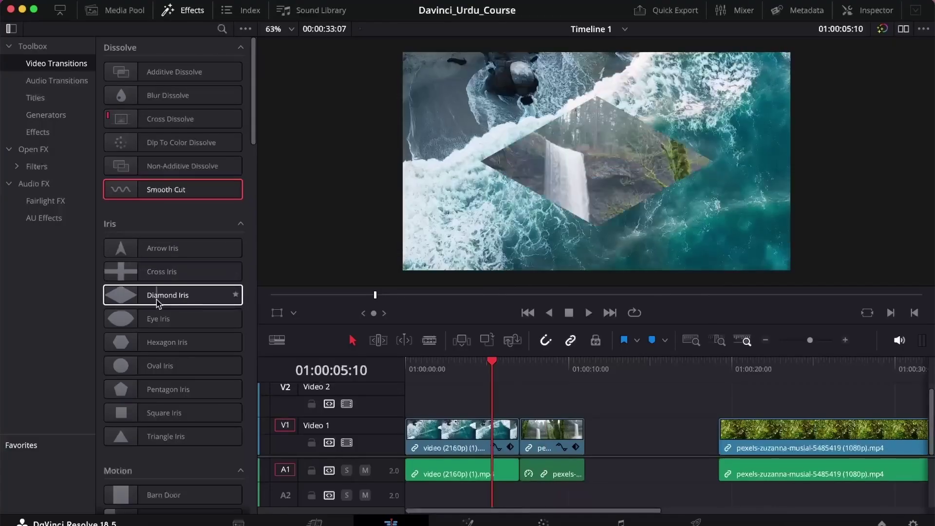
scroll(194, 340, down, 10)
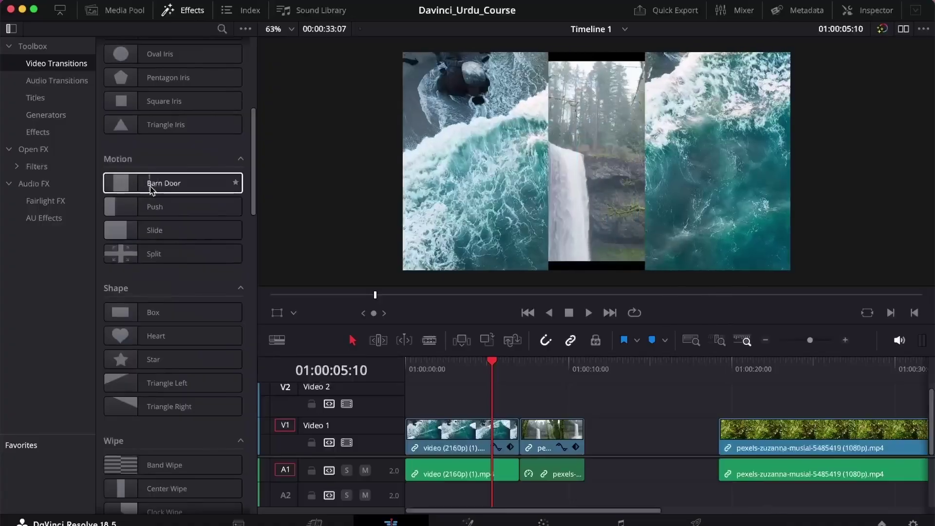
scroll(201, 340, down, 8)
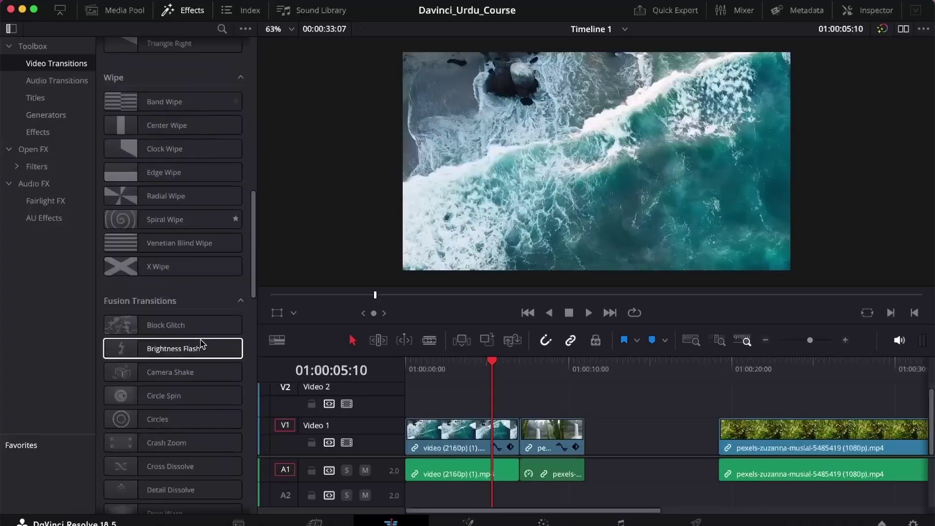
scroll(121, 178, up, 3)
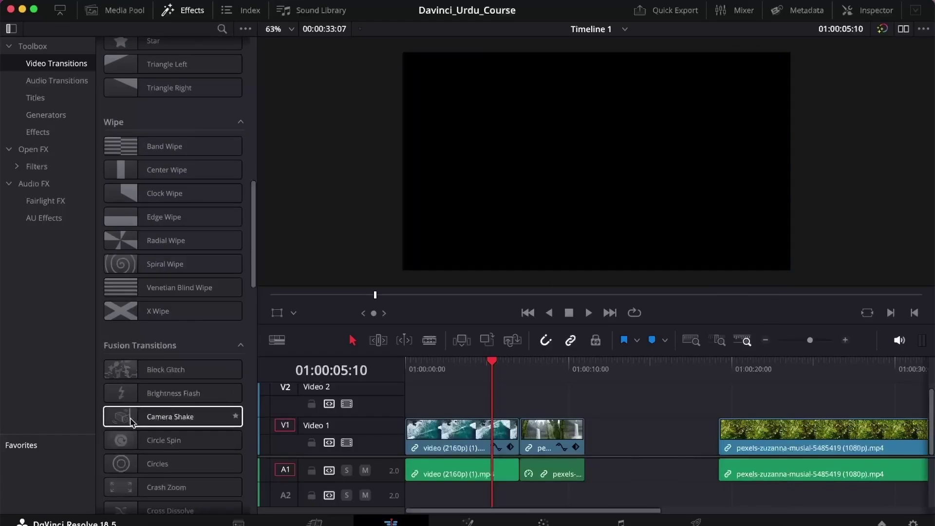
drag(152, 420, 519, 434)
key(space)
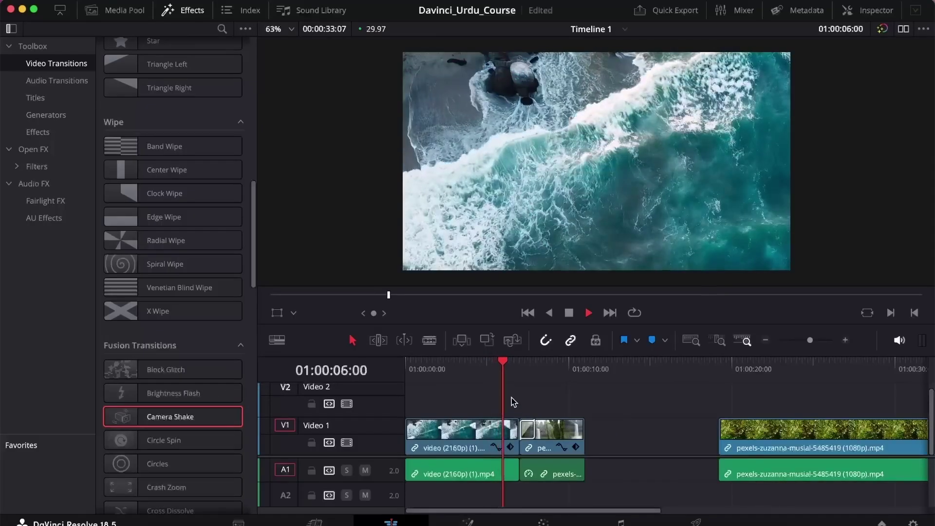
click(503, 366)
key(space)
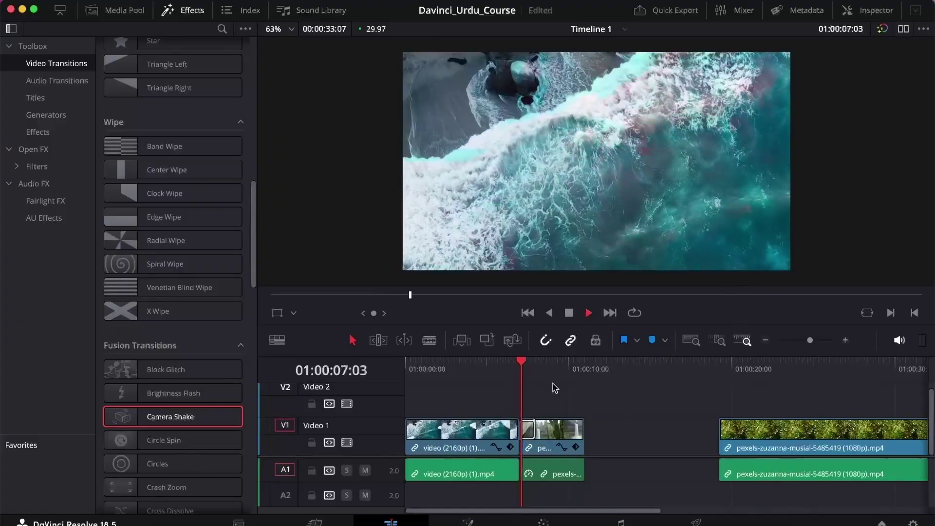
key(space)
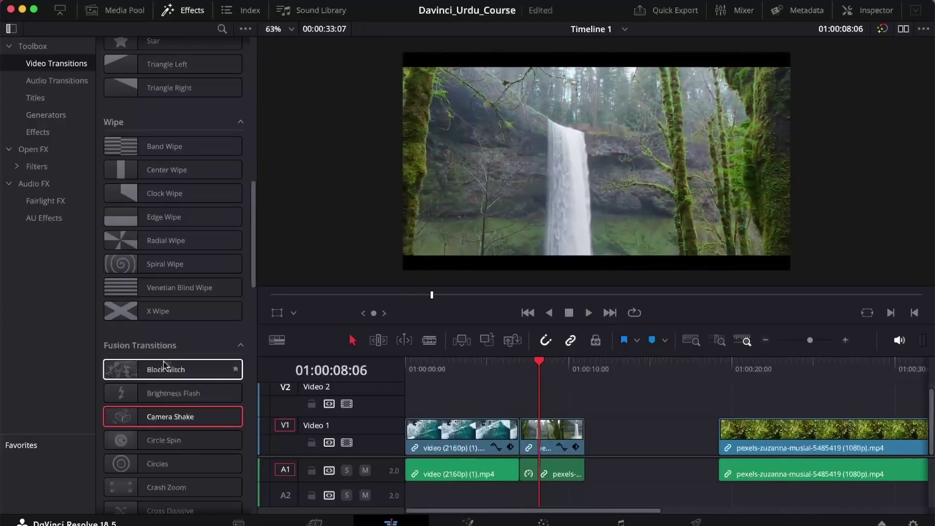
Preview further Fusion transitions such as Circle Spin, and dismiss the Studio upgrade offer and the unknown tool warning.
scroll(117, 385, down, 3)
scroll(117, 384, down, 1)
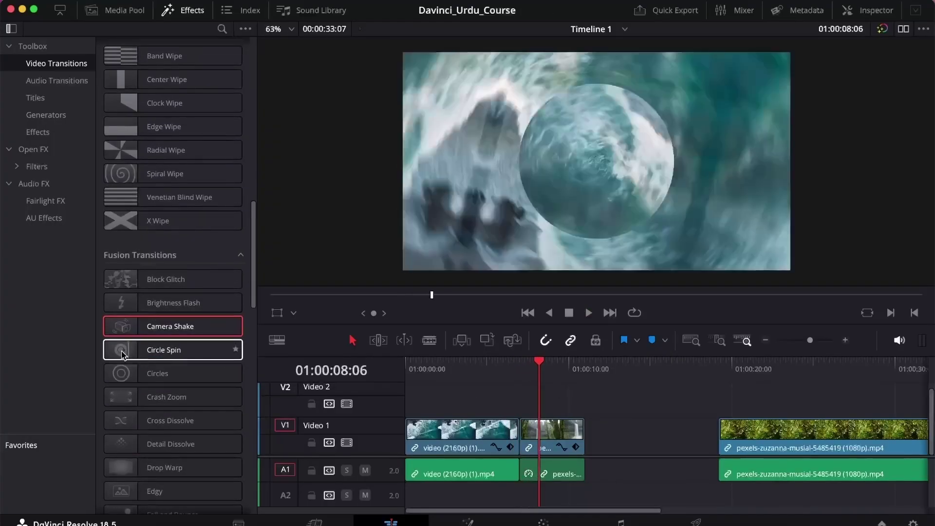
scroll(209, 381, down, 3)
scroll(209, 381, down, 1)
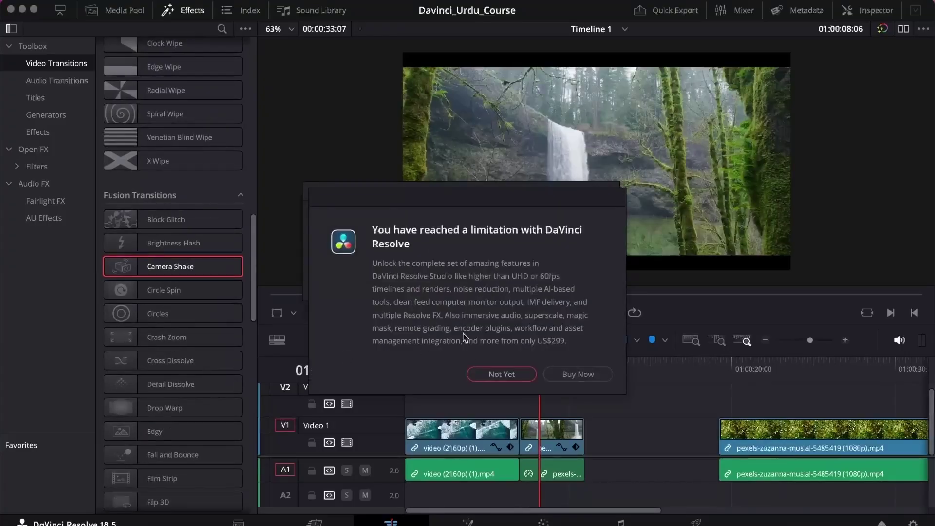
click(502, 375)
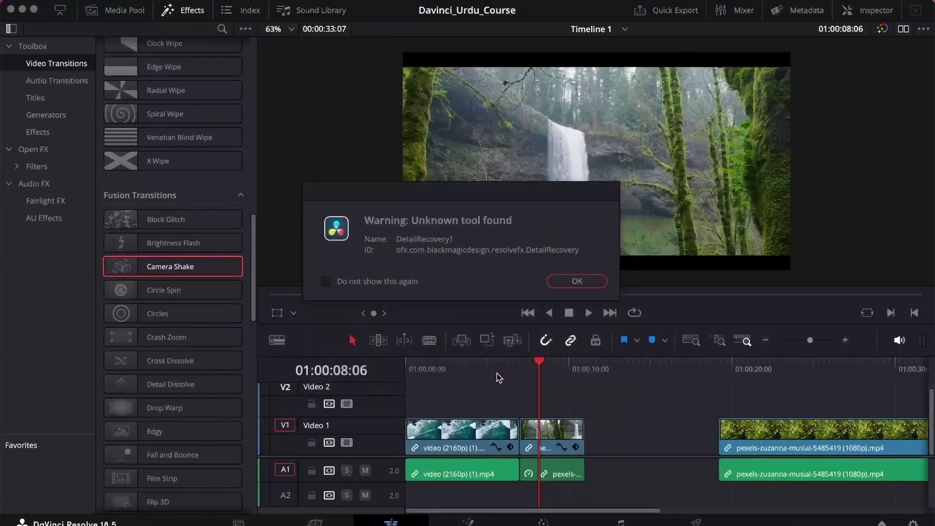
click(566, 282)
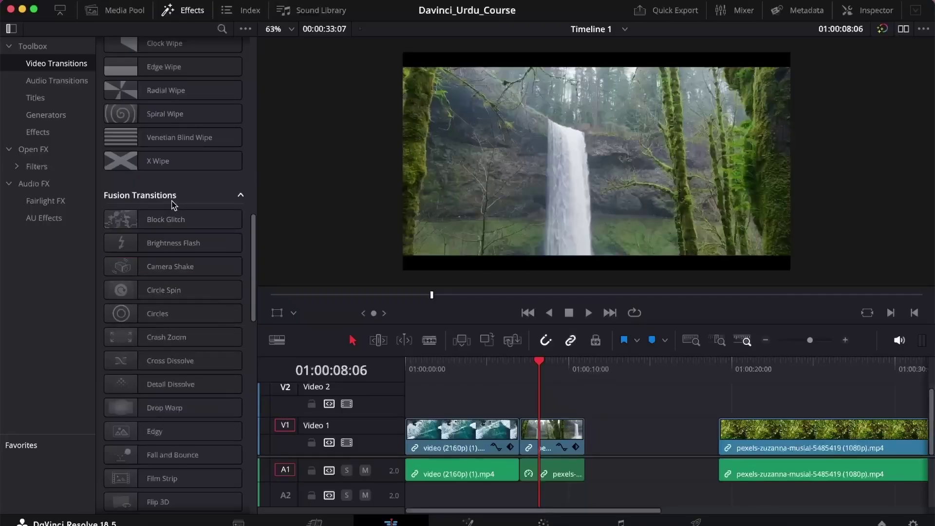
Look through the rest of the Fusion transitions, then collapse the Fusion Transitions and Resolve FX Transitions groups.
scroll(208, 430, down, 10)
scroll(208, 431, up, 10)
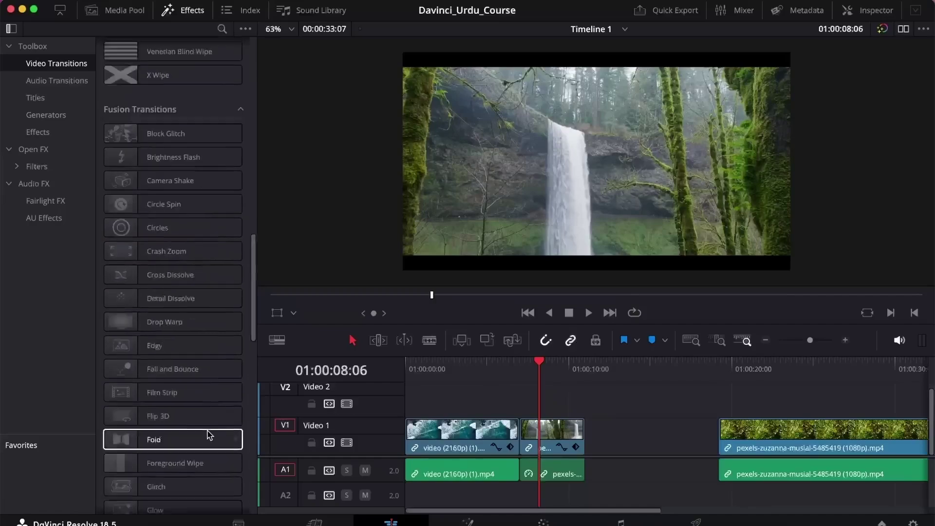
scroll(208, 431, down, 10)
scroll(207, 428, up, 10)
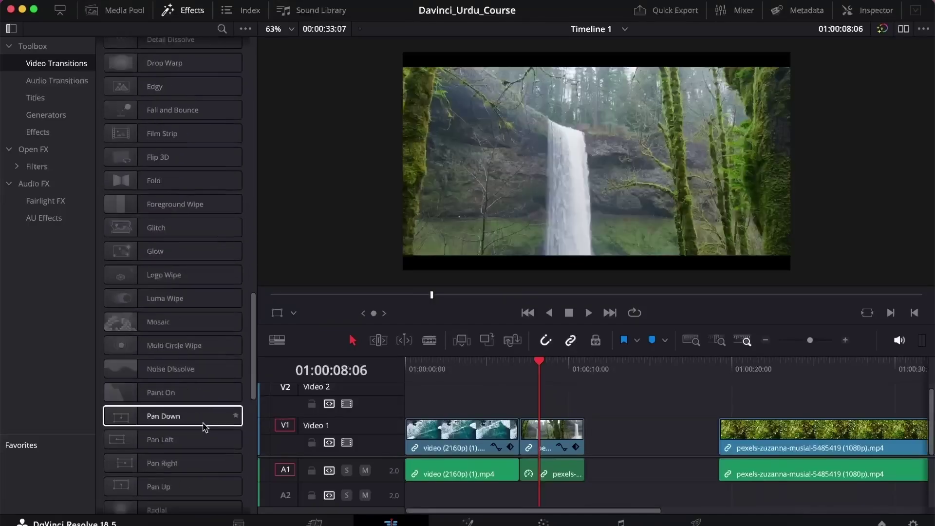
scroll(206, 422, up, 12)
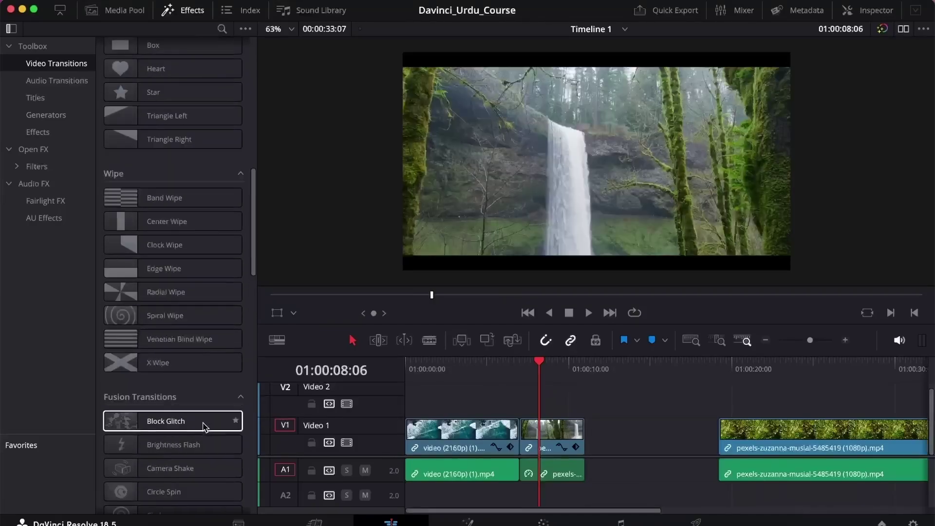
click(240, 488)
scroll(197, 457, down, 3)
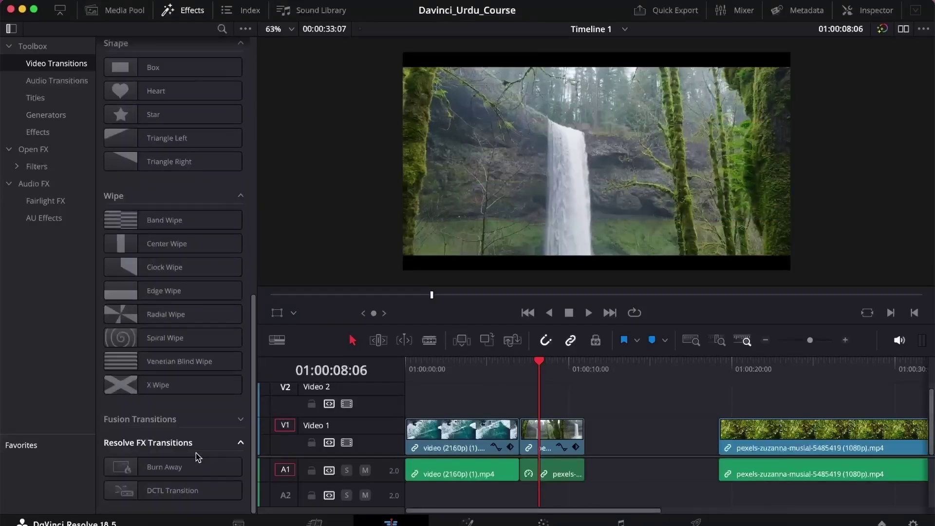
click(240, 442)
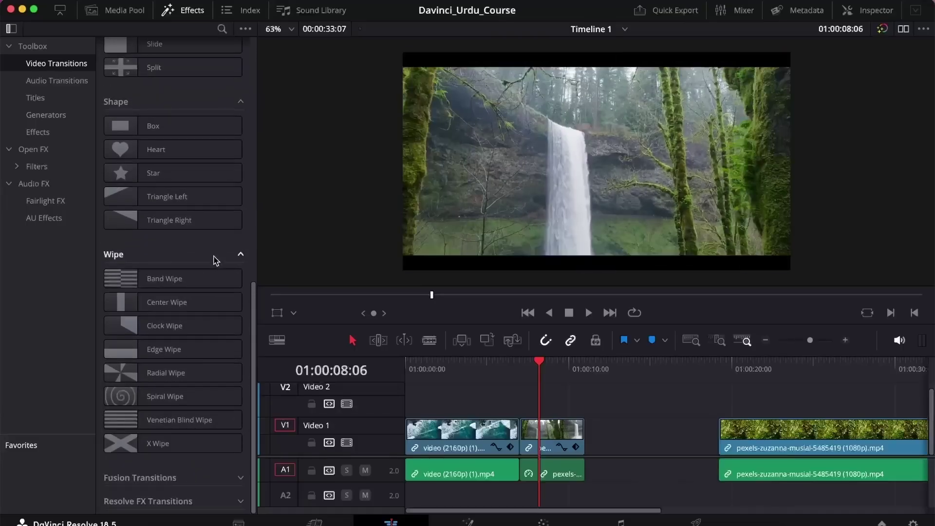
Look through the Audio Transitions and Titles categories, previewing the titles with the playhead at 01:00:00:00.
scroll(175, 319, up, 15)
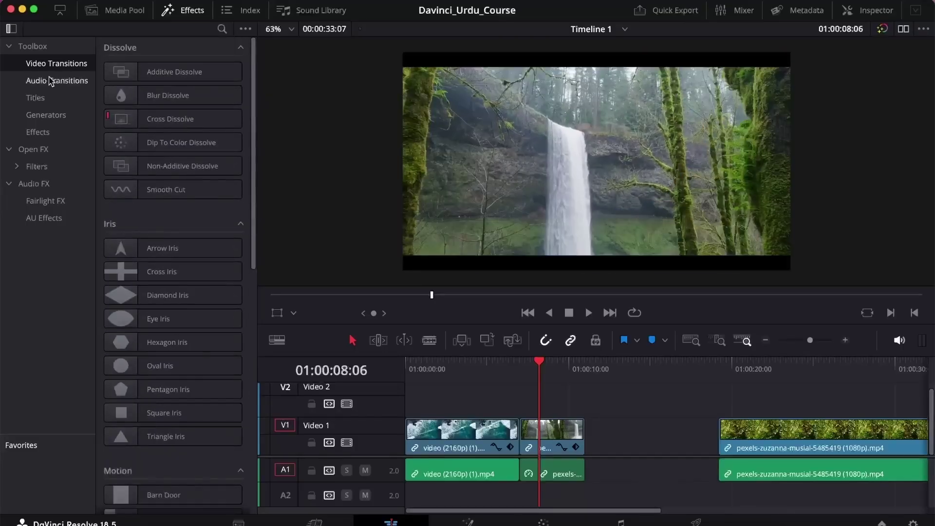
click(51, 84)
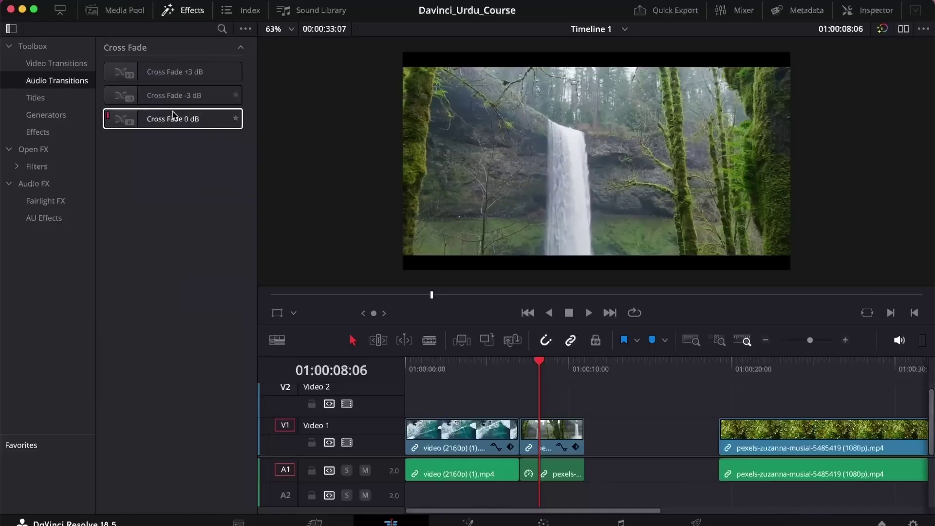
click(69, 100)
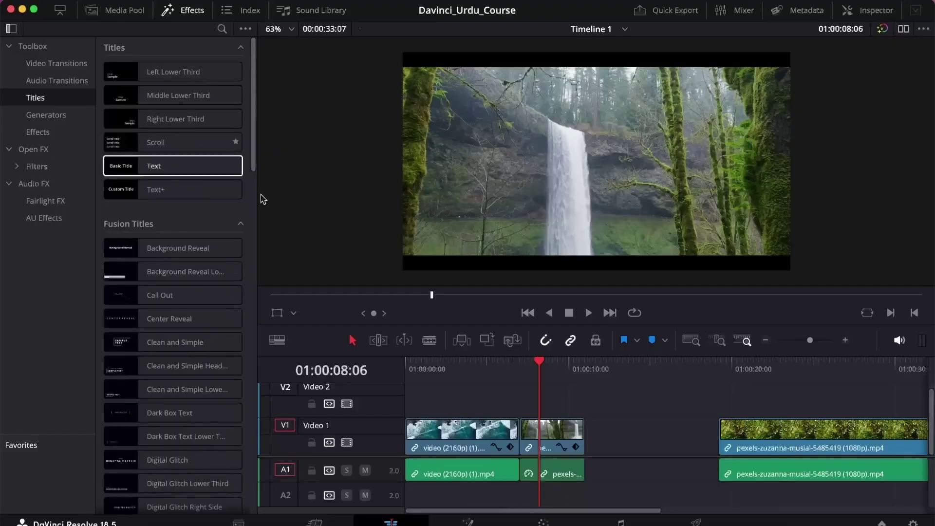
drag(464, 362, 396, 362)
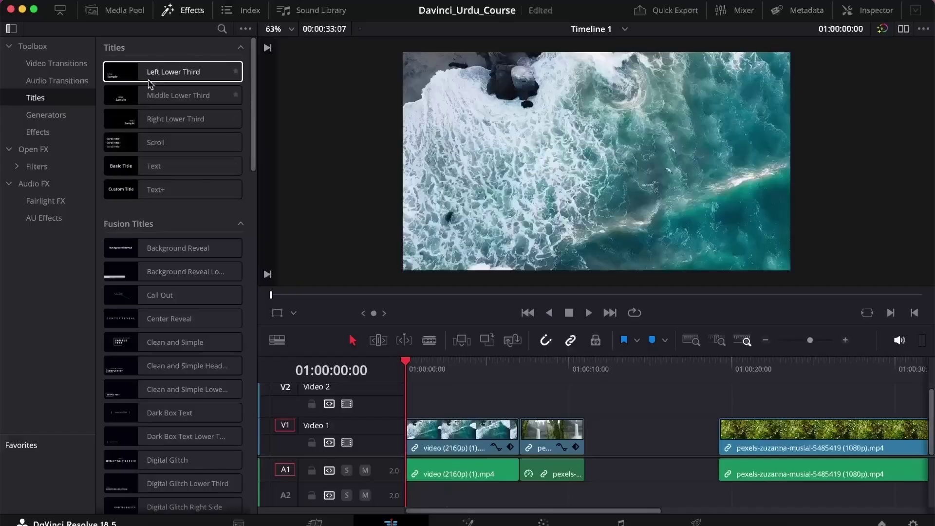
mouse_move(119, 81)
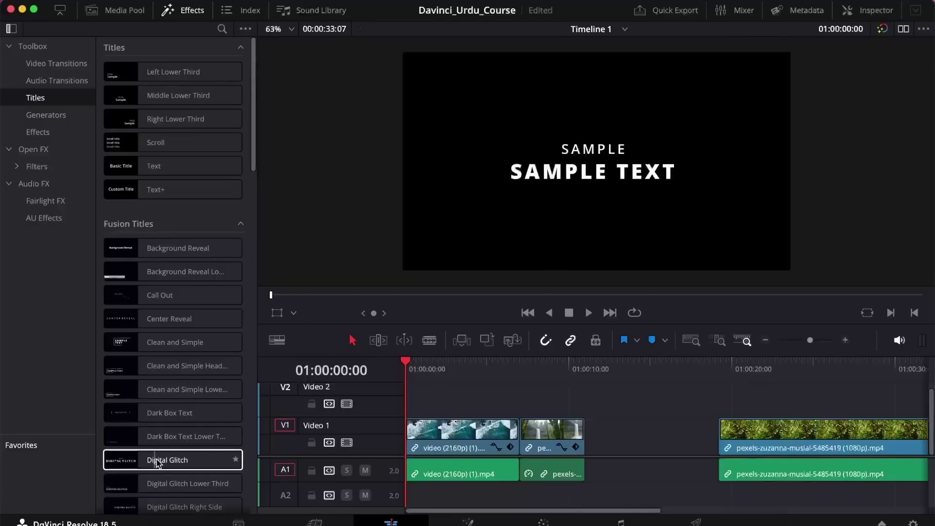
Place the Digital Glitch Fusion title on Video 2 at 01:00:00:00 above the ocean clip, and move the playhead to 01:00:02:00.
drag(154, 461, 409, 409)
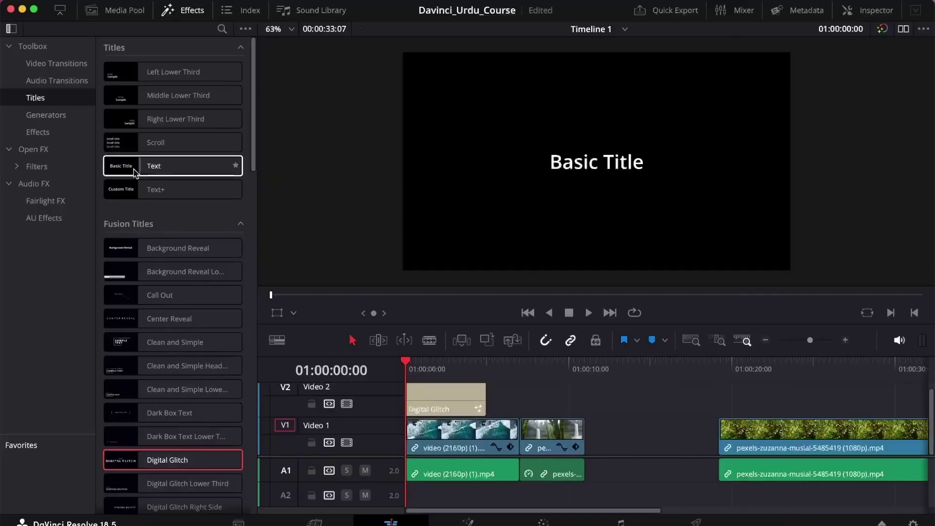
click(166, 165)
mouse_move(177, 170)
mouse_down()
mouse_move(501, 374)
mouse_move(494, 355)
mouse_move(166, 174)
mouse_up()
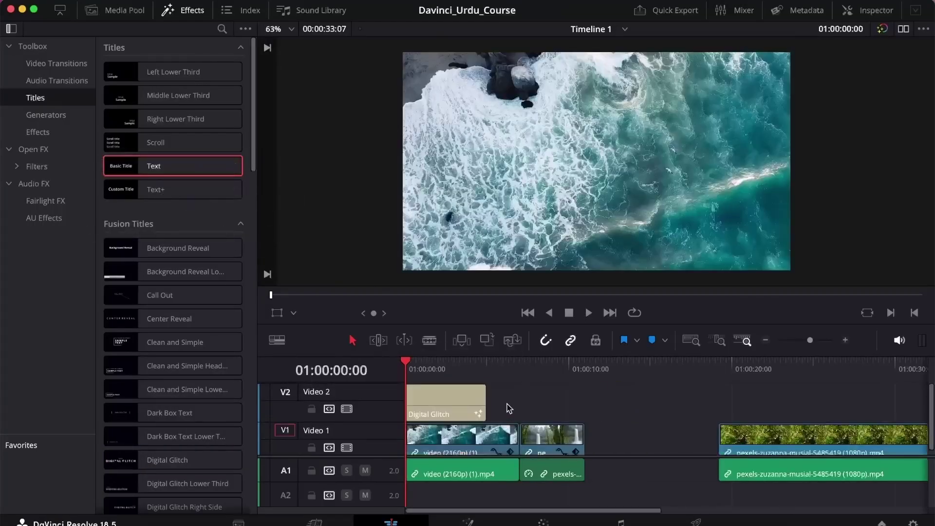
click(432, 400)
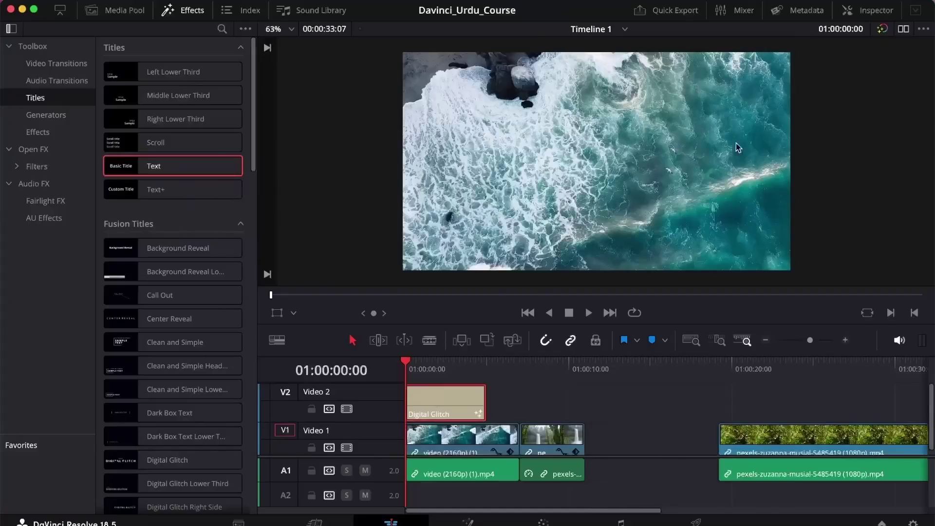
click(438, 362)
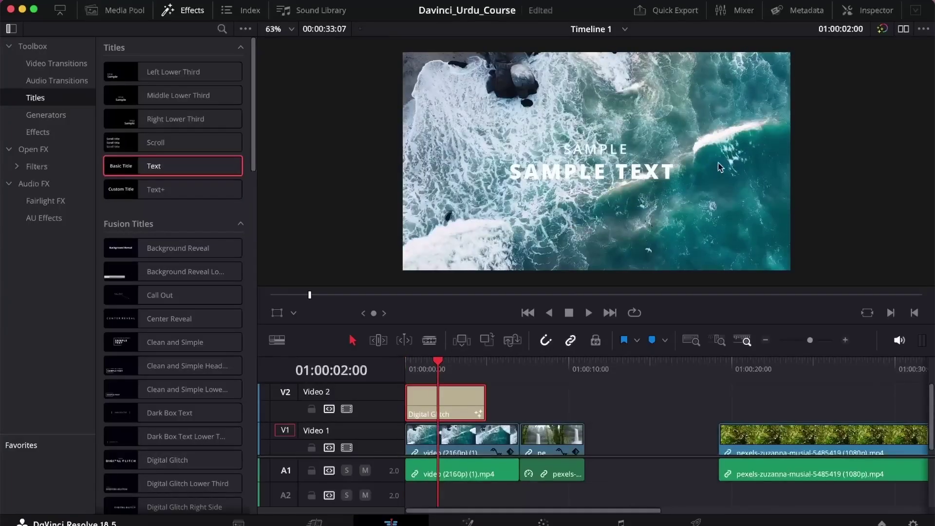
Open the Inspector and compare the ocean clip's settings with the Digital Glitch title's, leaving the title selected.
click(862, 14)
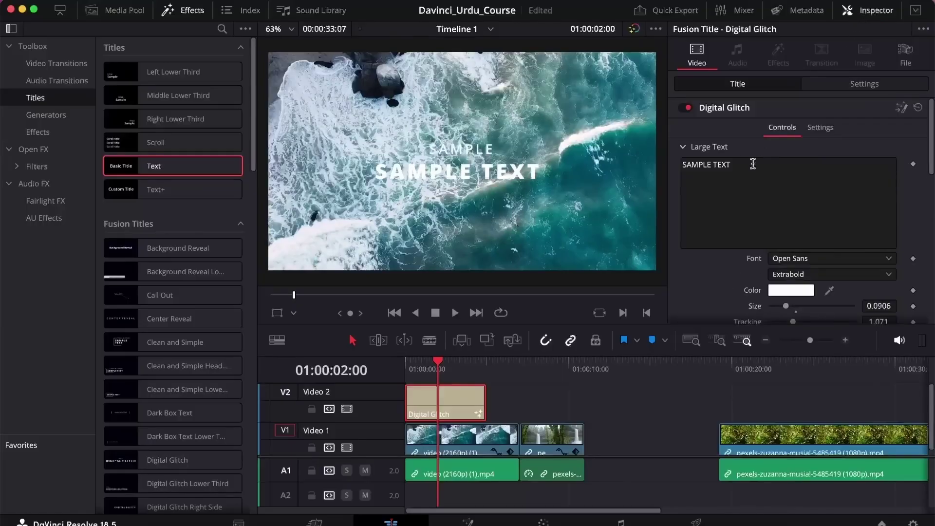
click(481, 440)
scroll(802, 224, up, 2)
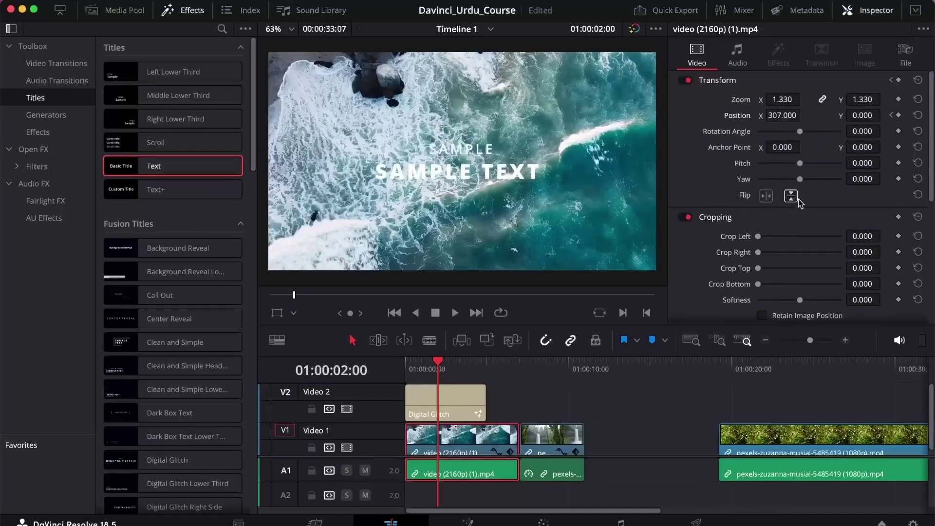
click(452, 404)
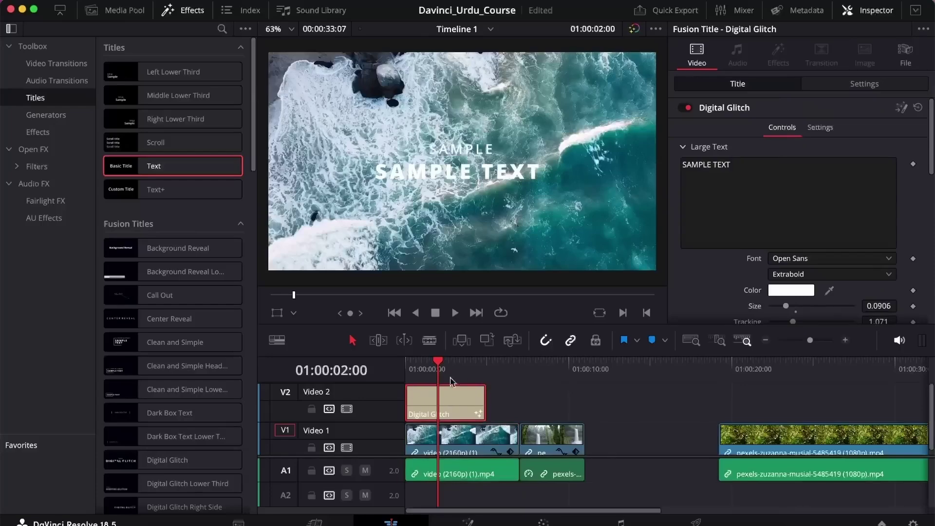
Replace the Digital Glitch title's large text with "Davinci Resolve".
click(803, 175)
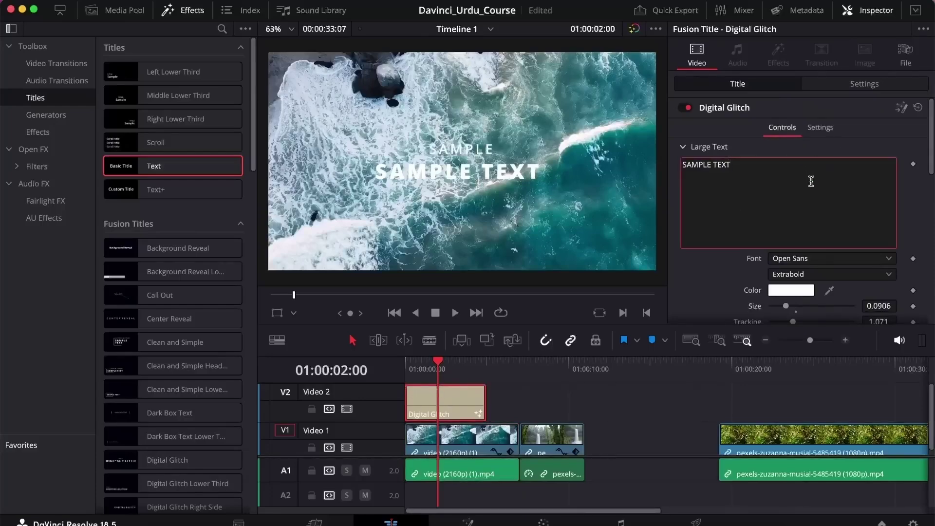
key(super+a)
key(BackSpace)
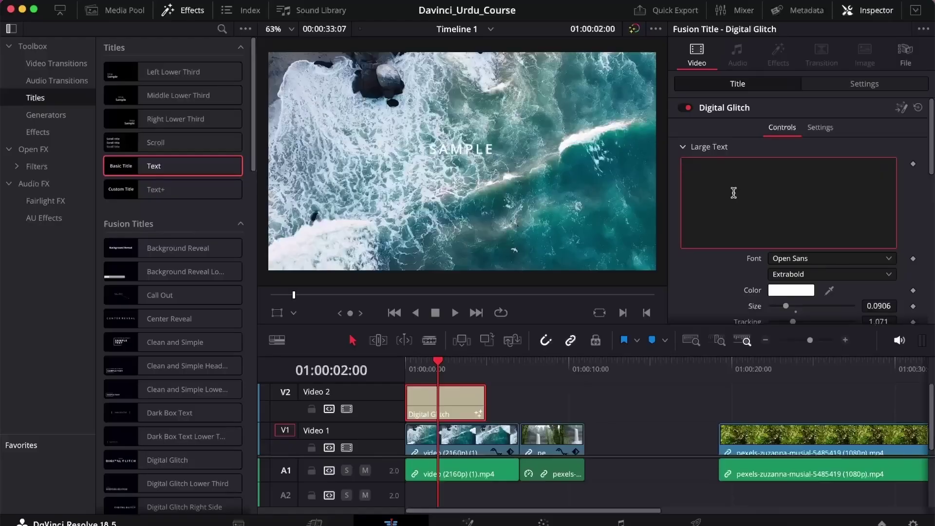
text(D)
key(BackSpace)
text(Davinci)
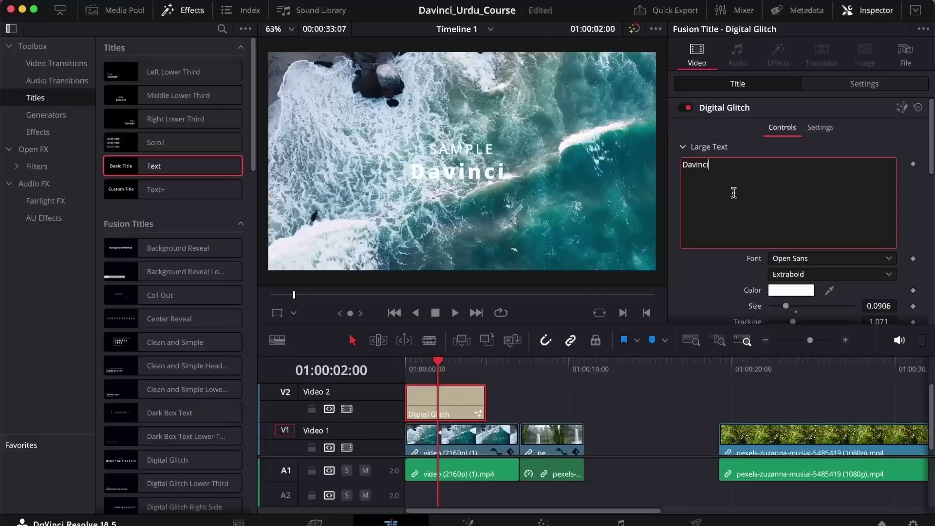
text( Resolw)
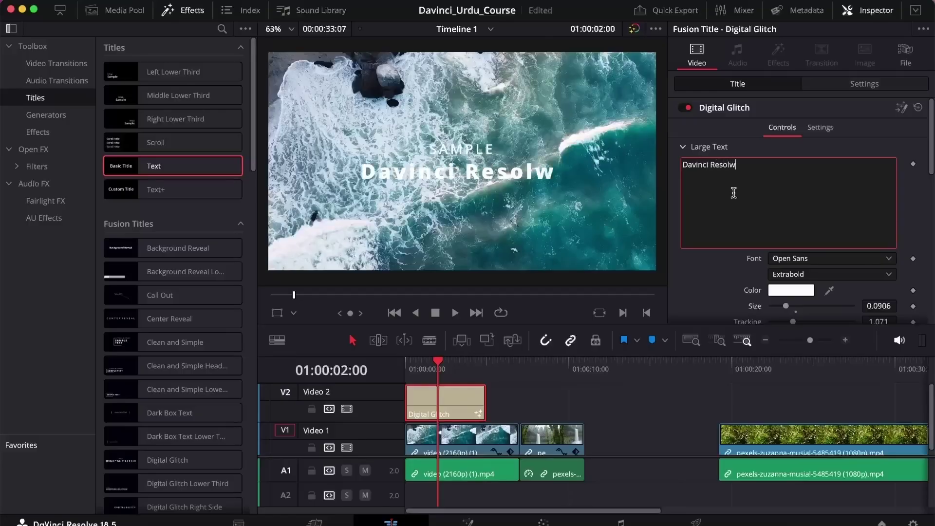
key(BackSpace)
text(ve)
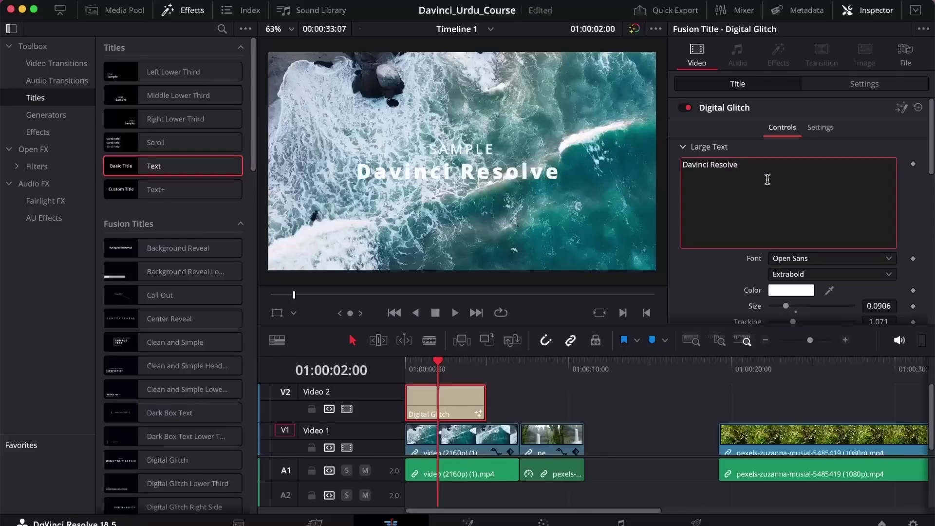
Browse the font list for the title's large text, previewing various fonts on the title.
scroll(720, 264, down, 5)
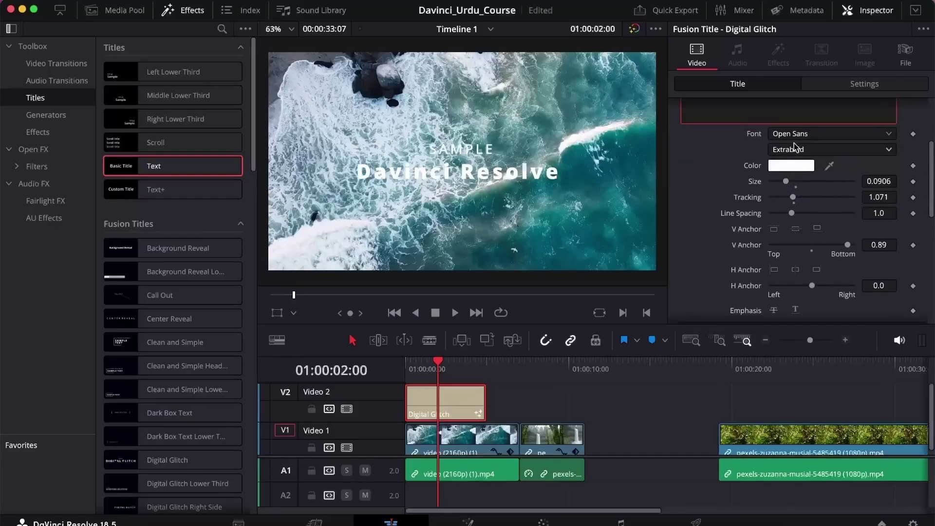
click(793, 136)
scroll(793, 141, up, 15)
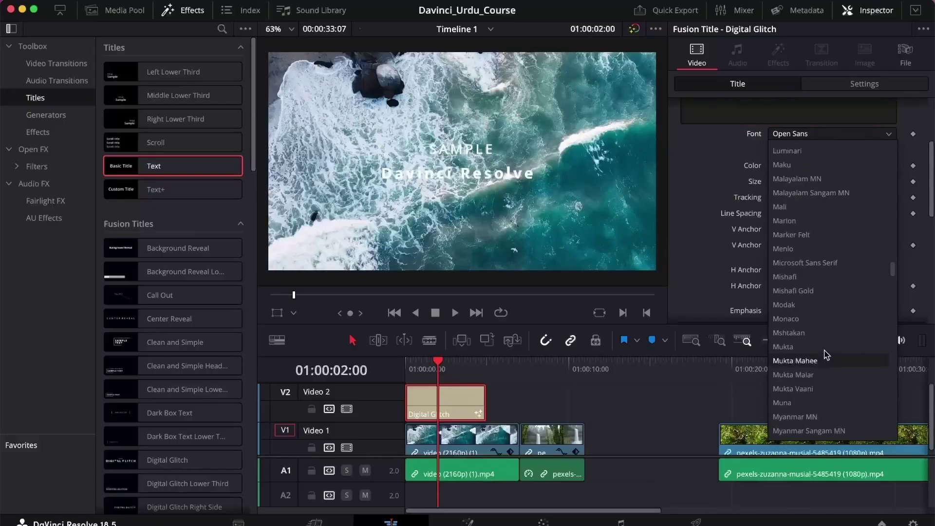
scroll(828, 344, up, 3)
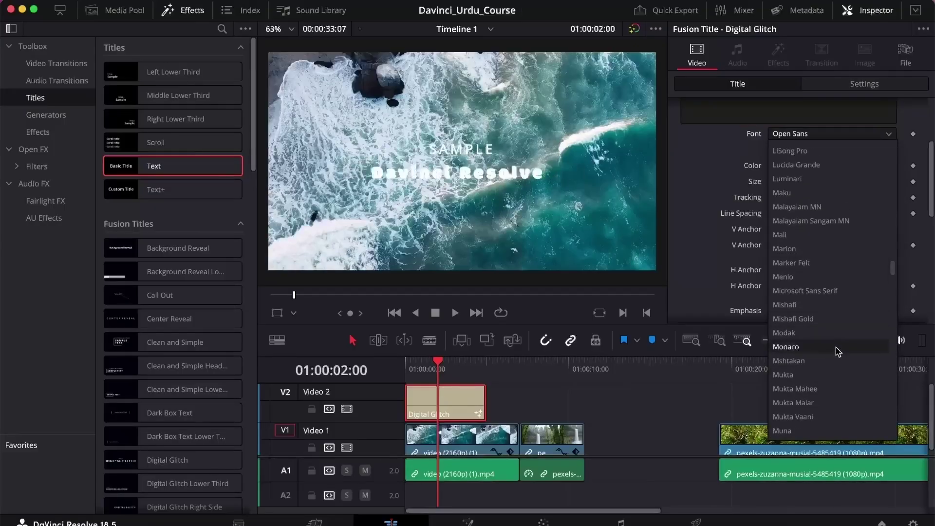
scroll(836, 351, down, 3)
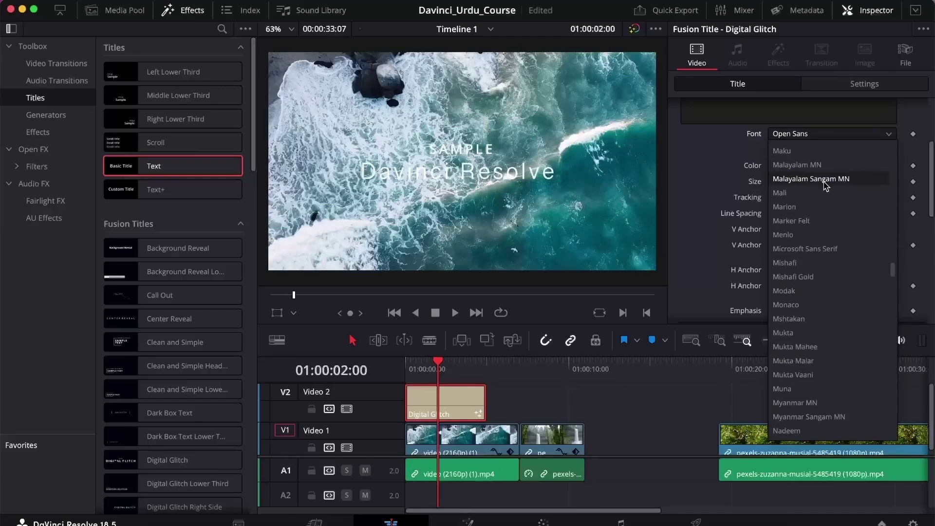
scroll(823, 333, up, 3)
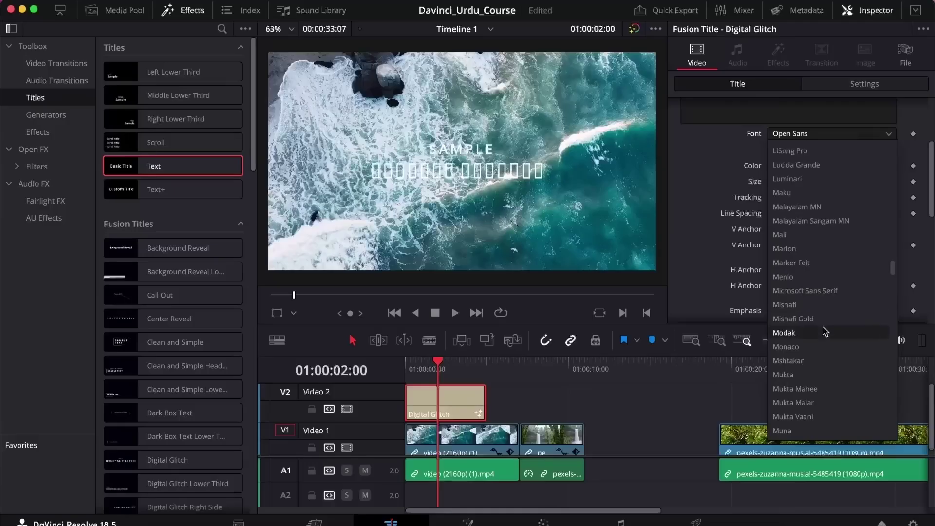
scroll(811, 355, down, 8)
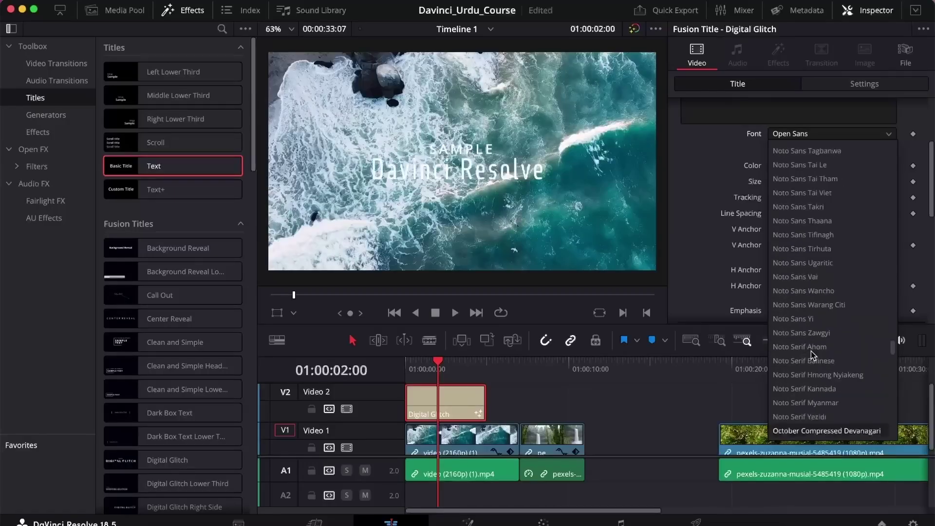
scroll(811, 352, down, 10)
scroll(810, 399, down, 6)
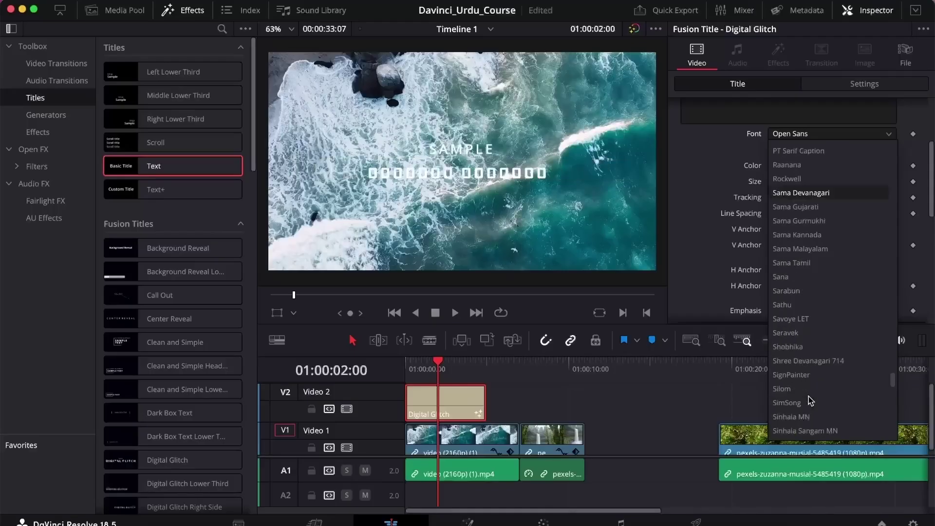
scroll(811, 399, down, 13)
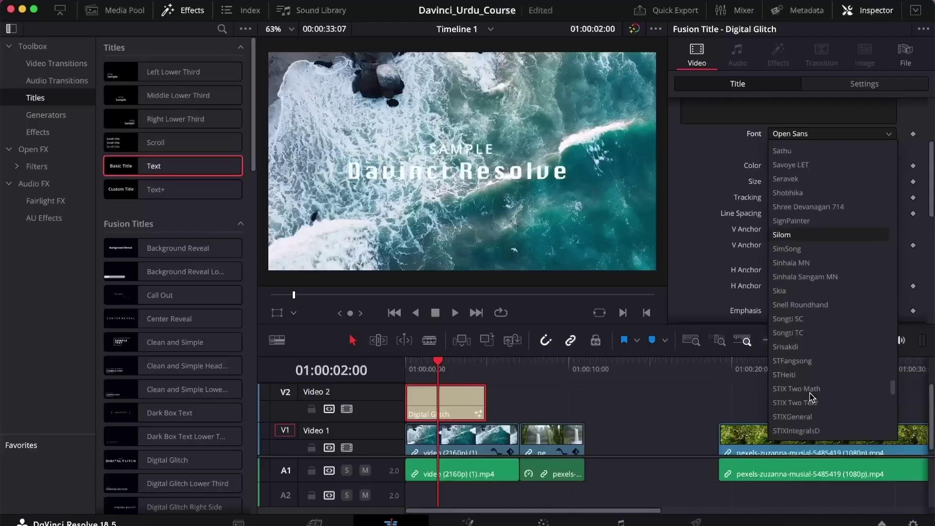
scroll(810, 394, down, 15)
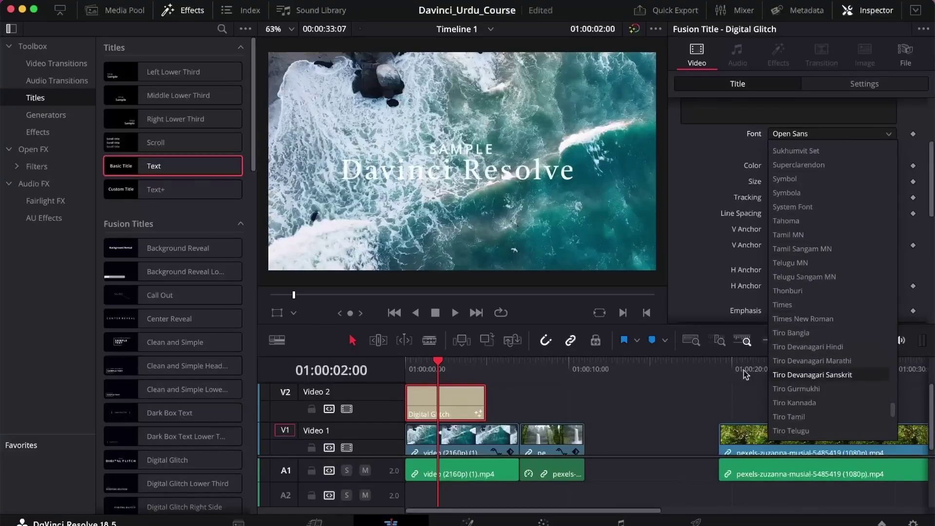
Switch to the Chrome browser, search for "dafont" in a new tab, and look through the dafont.com home page.
click(469, 519)
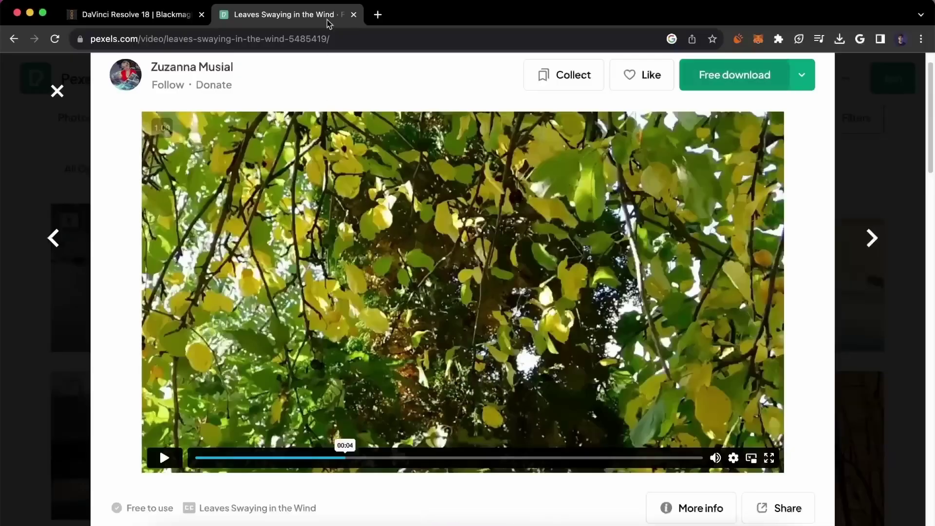
click(377, 15)
text(dafont)
key(Return)
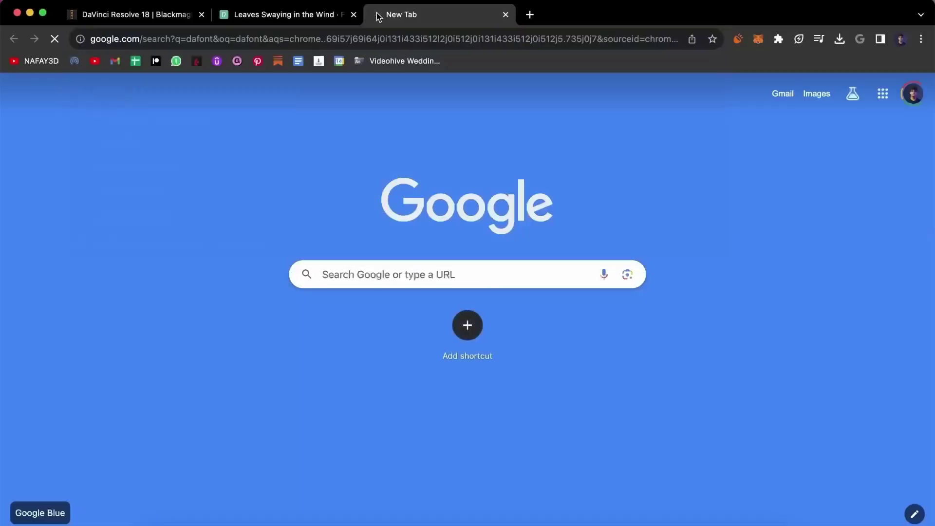
click(119, 255)
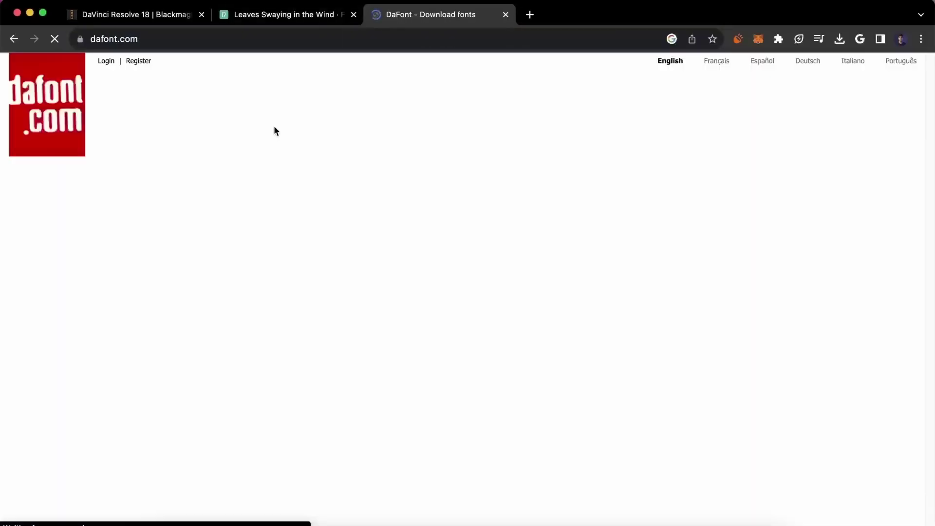
scroll(251, 381, down, 7)
scroll(251, 382, up, 7)
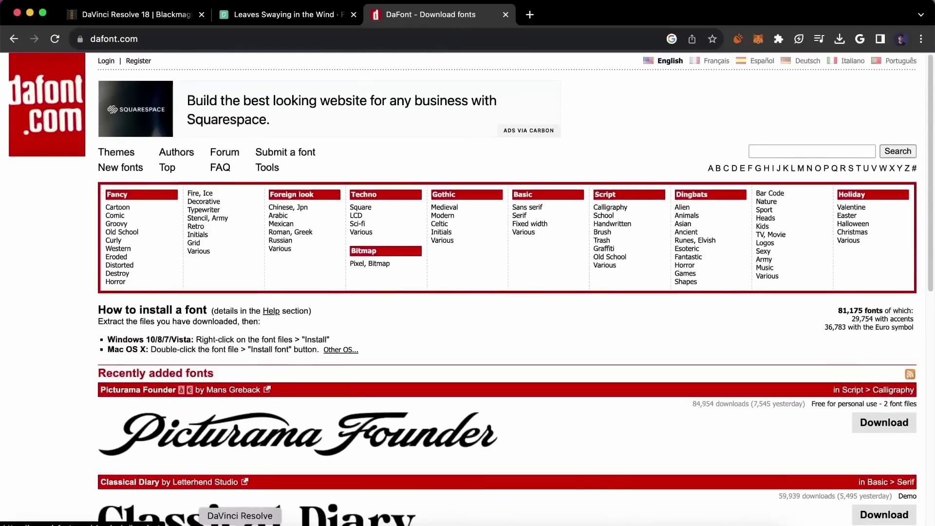
Return to DaVinci Resolve and check the large text's font list again, keeping Open Sans.
click(240, 517)
click(794, 138)
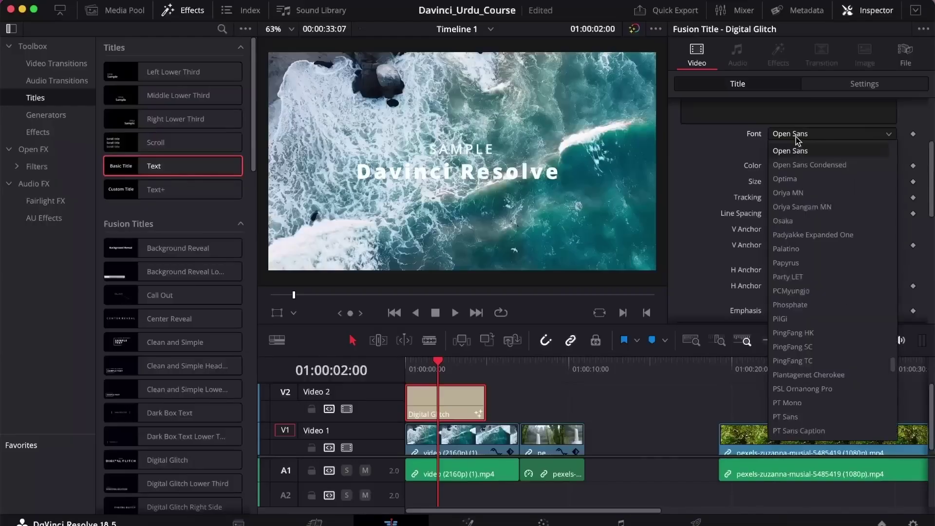
click(722, 140)
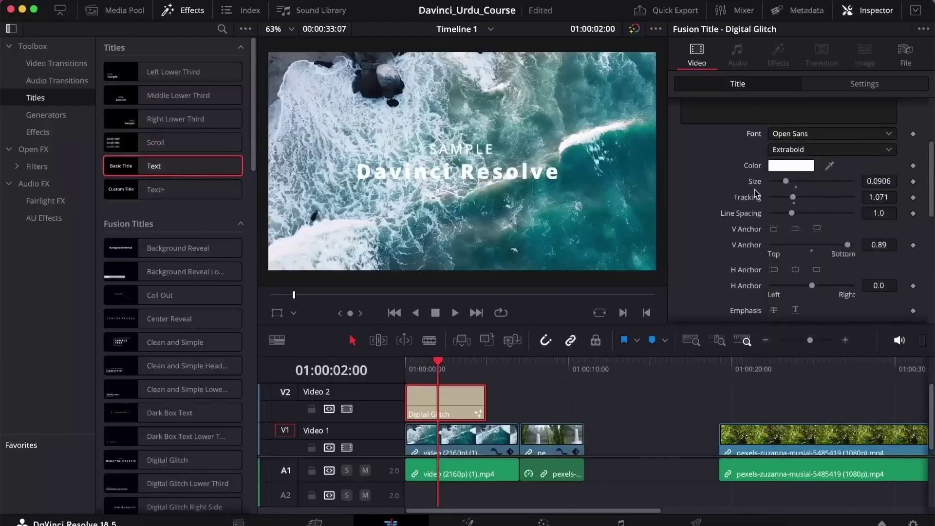
Select all of the "Davinci Resolve" wording in the title's large text.
scroll(753, 192, up, 5)
click(768, 162)
drag(775, 166, 637, 163)
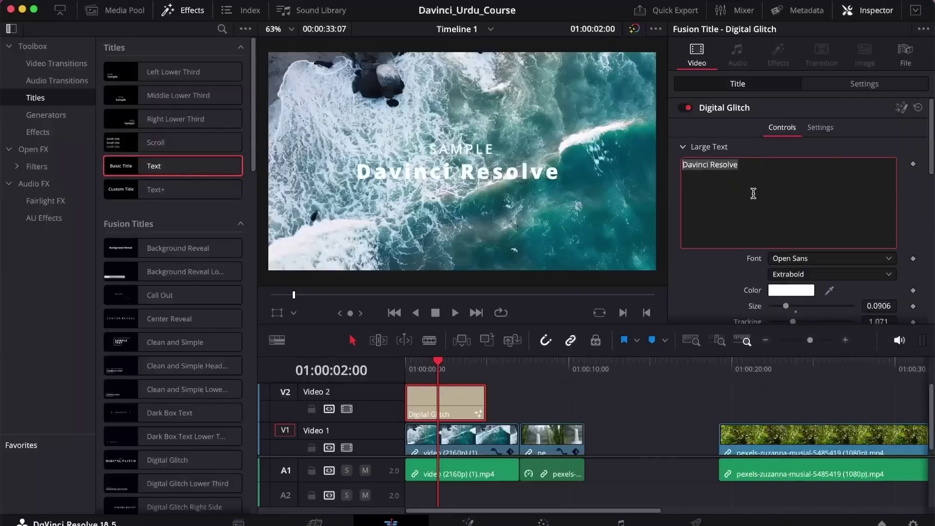
Replace the large text of the Digital Glitch title with DAVINCI RESOLVE.
text(DAVINCI )
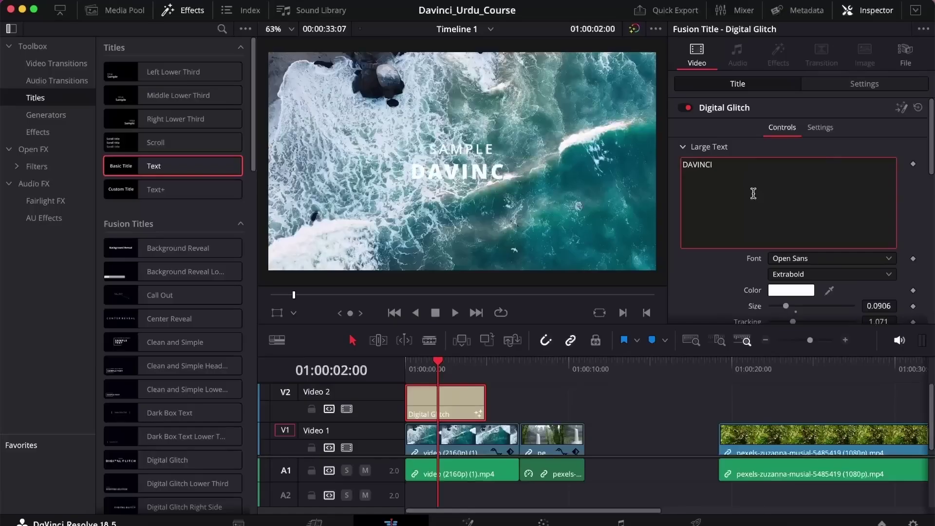
text(RESOLVE)
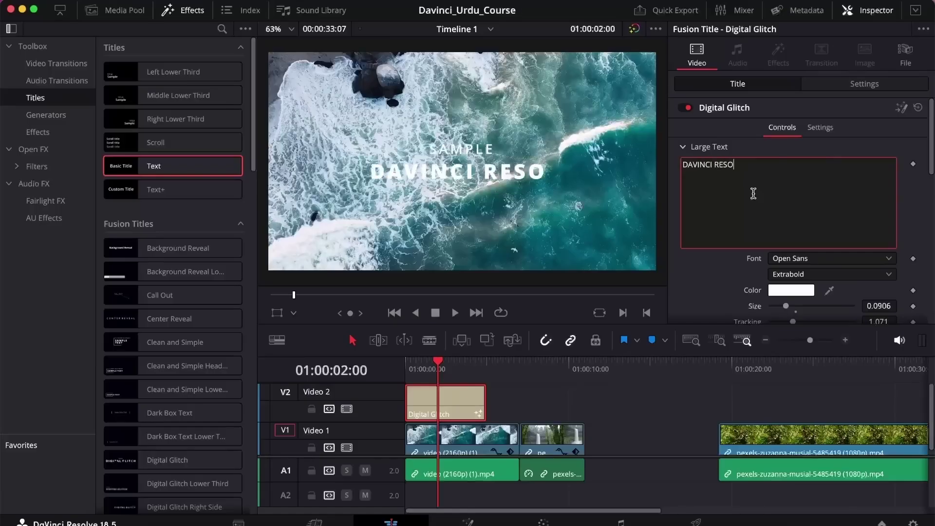
click(914, 156)
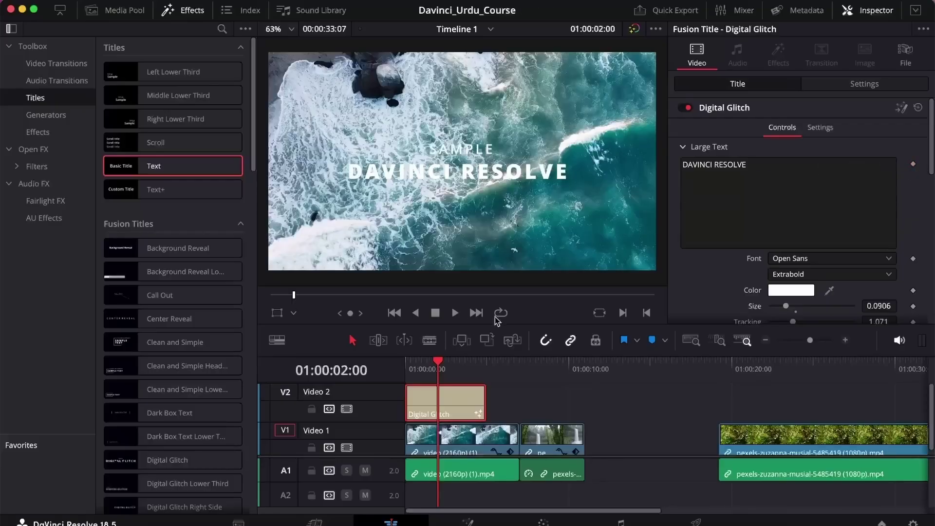
Delete the SAMPLE placeholder from the title's small text so that line is empty.
scroll(711, 214, down, 5)
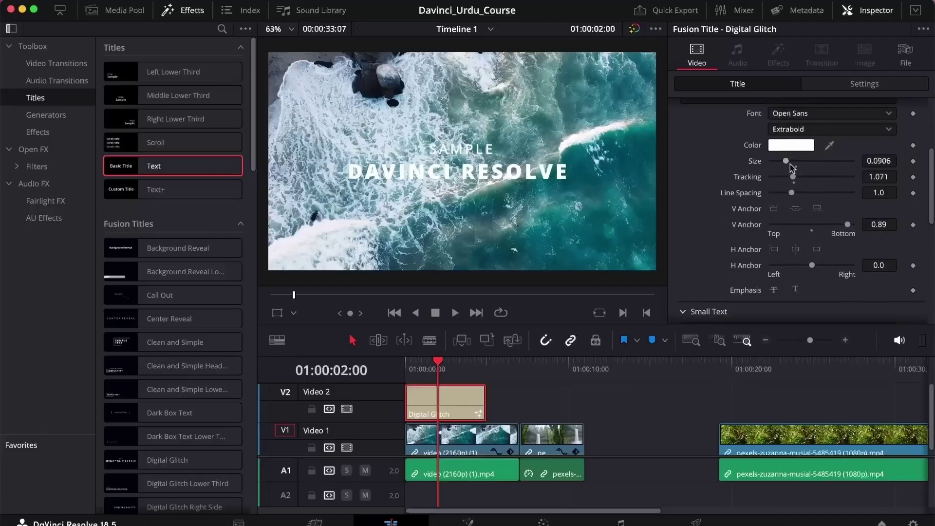
click(804, 130)
click(805, 130)
scroll(722, 175, down, 1)
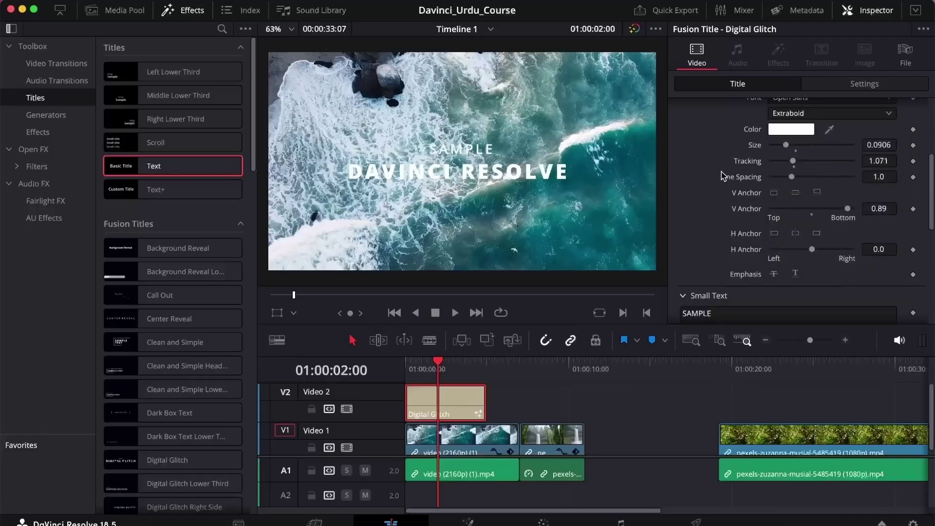
scroll(722, 175, down, 3)
click(728, 160)
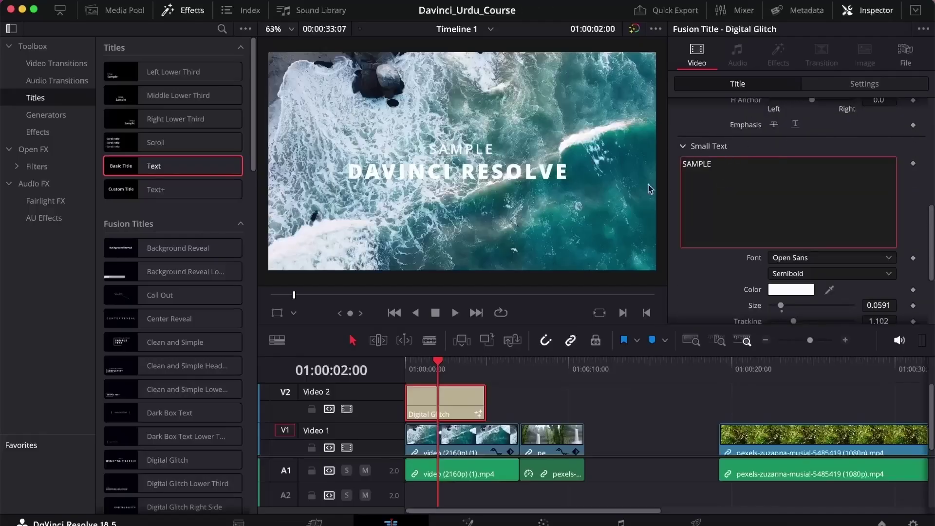
key(super+a)
key(BackSpace)
click(710, 278)
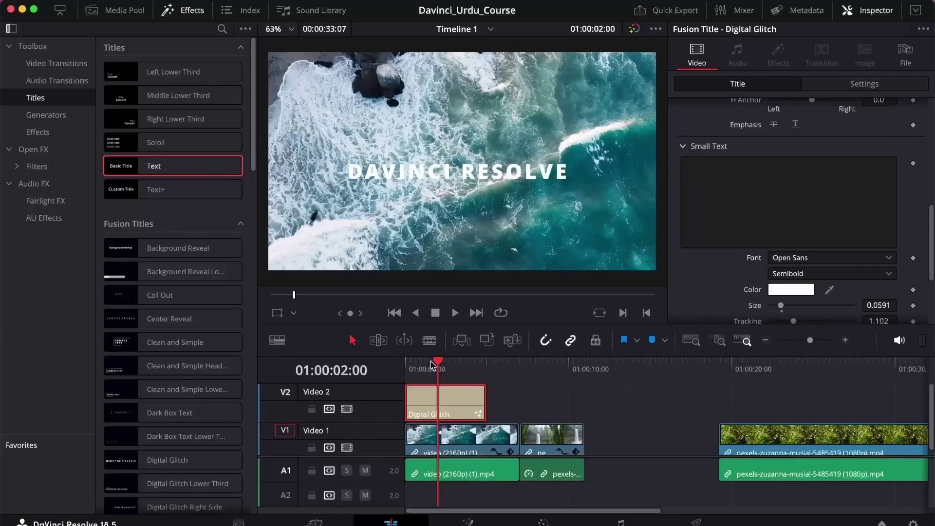
Play the timeline from the start to preview the animation of the reworded title.
key(Home)
key(space)
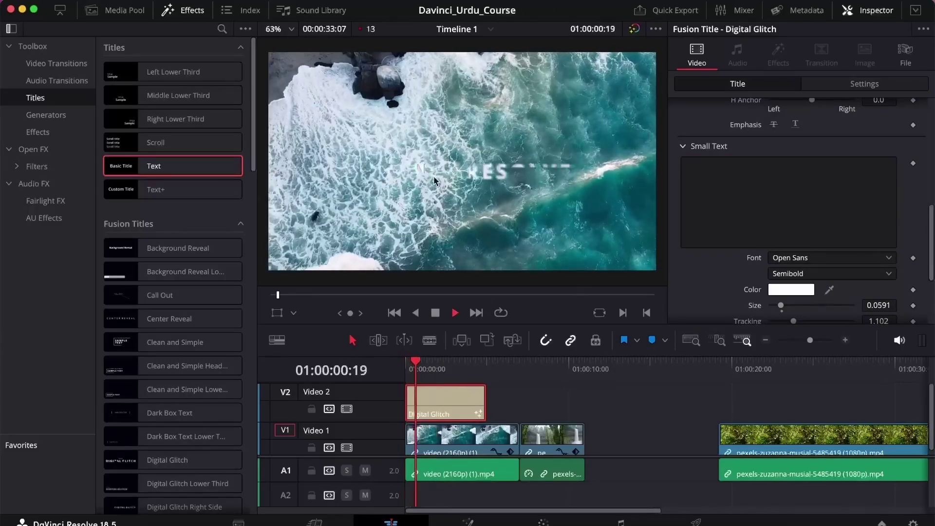
key(space)
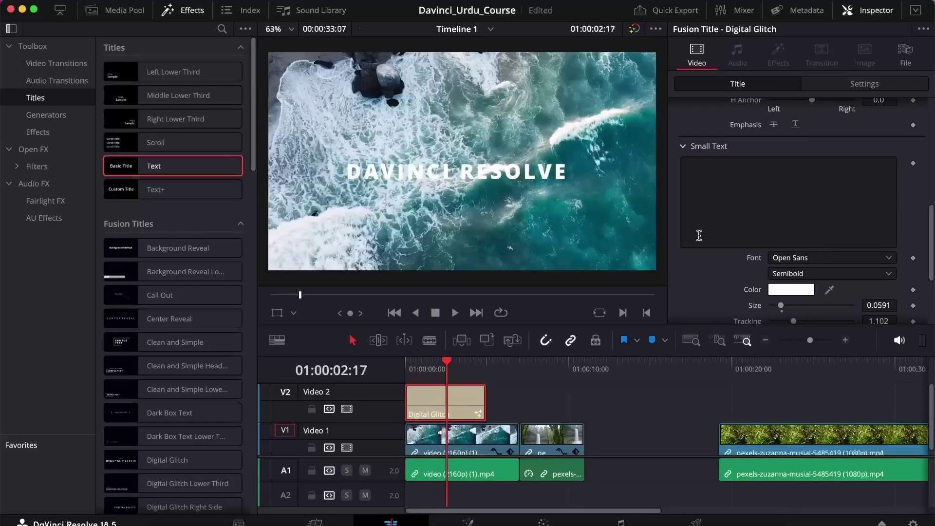
Change the colour of the title's large text to black.
scroll(699, 235, up, 10)
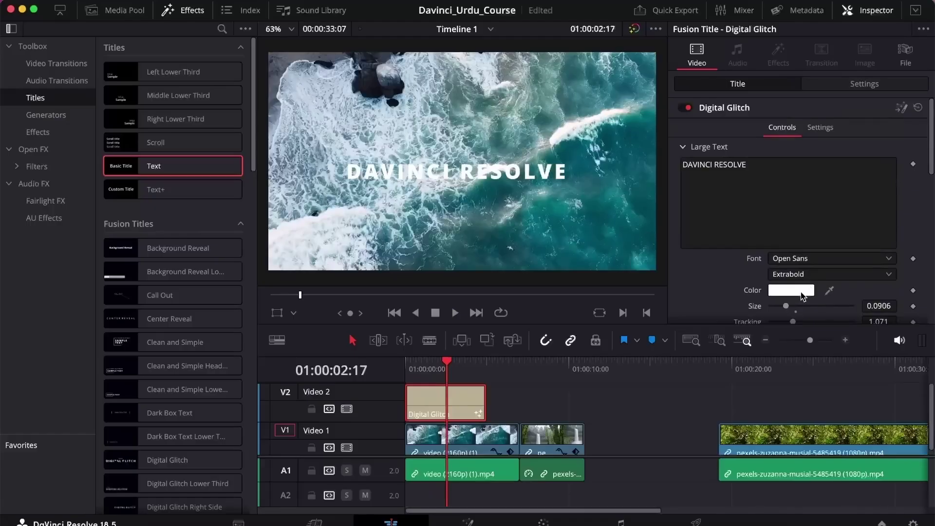
click(801, 291)
drag(91, 378, 133, 469)
click(113, 518)
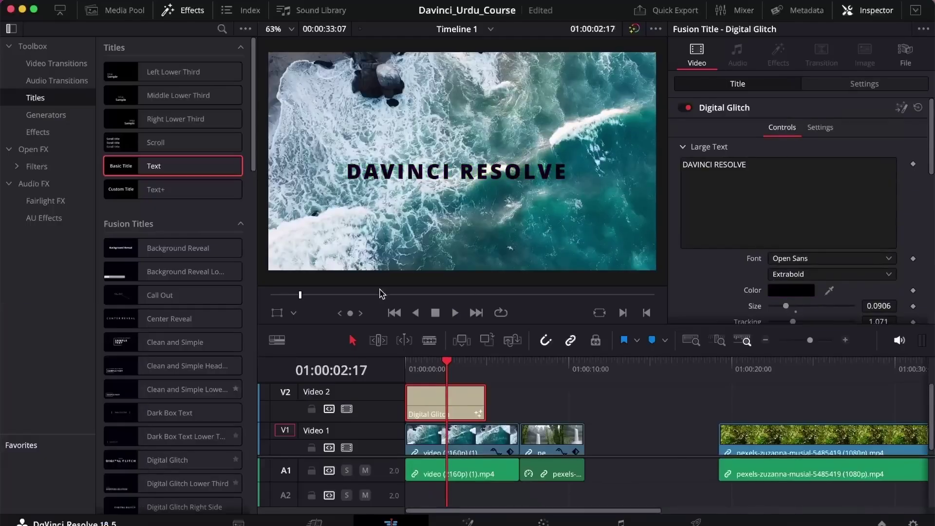
Set the large text's tracking to 1.165 and its size to 0.1024.
scroll(750, 221, down, 10)
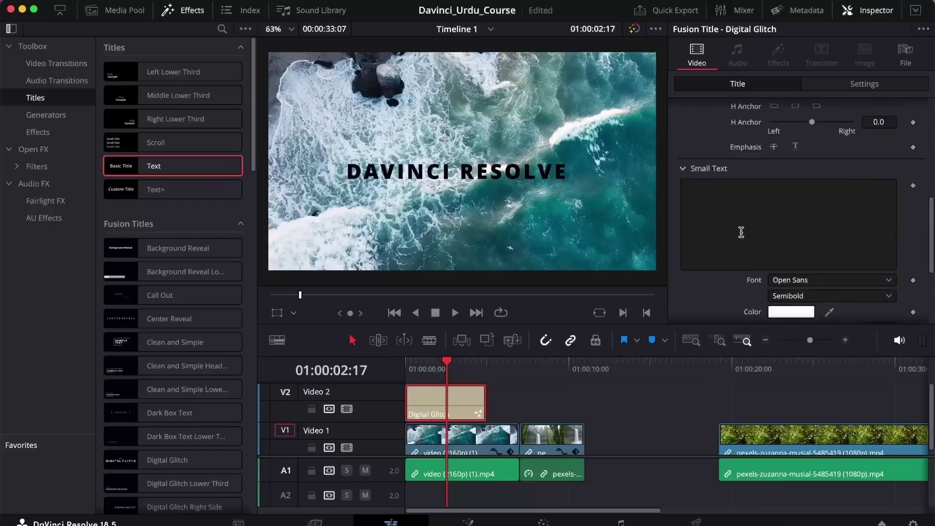
scroll(752, 234, up, 5)
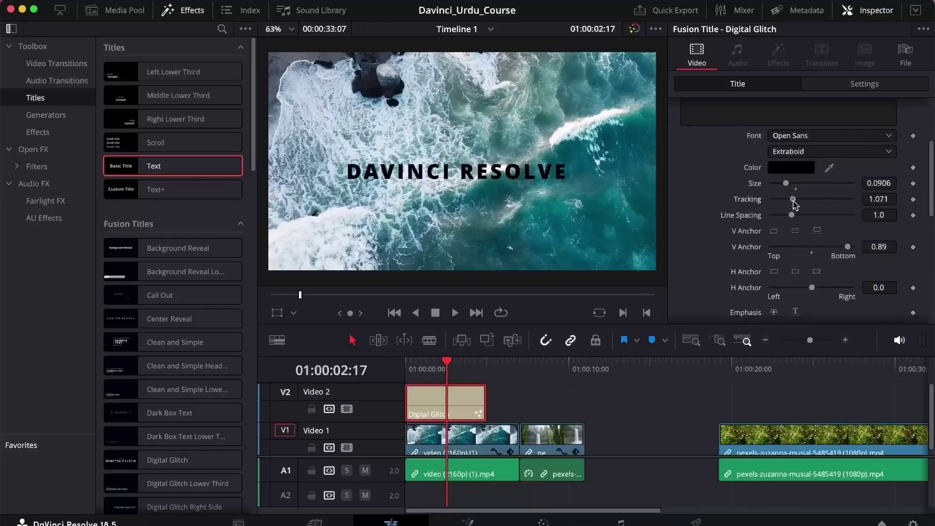
drag(793, 202, 795, 201)
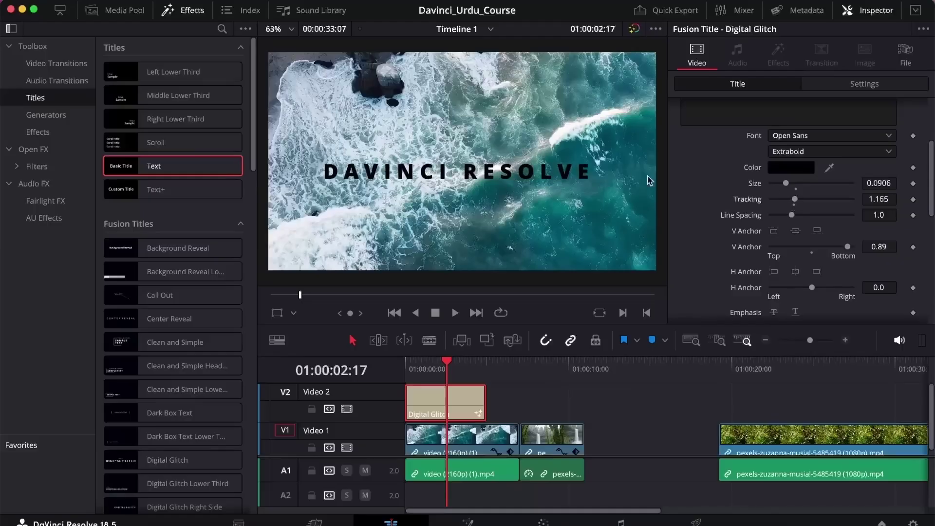
drag(786, 184, 788, 185)
Set the large text's vertical anchor to 1.0, fully towards the bottom.
scroll(798, 214, down, 1)
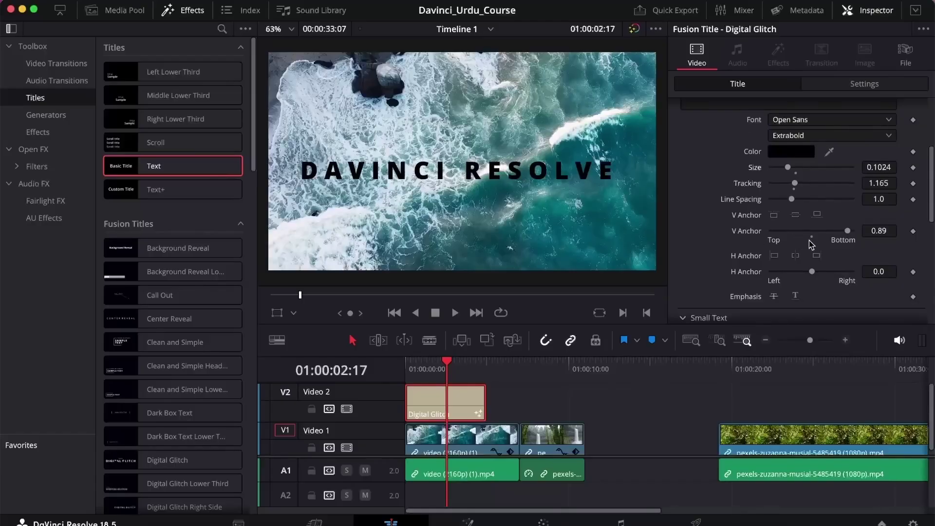
click(852, 231)
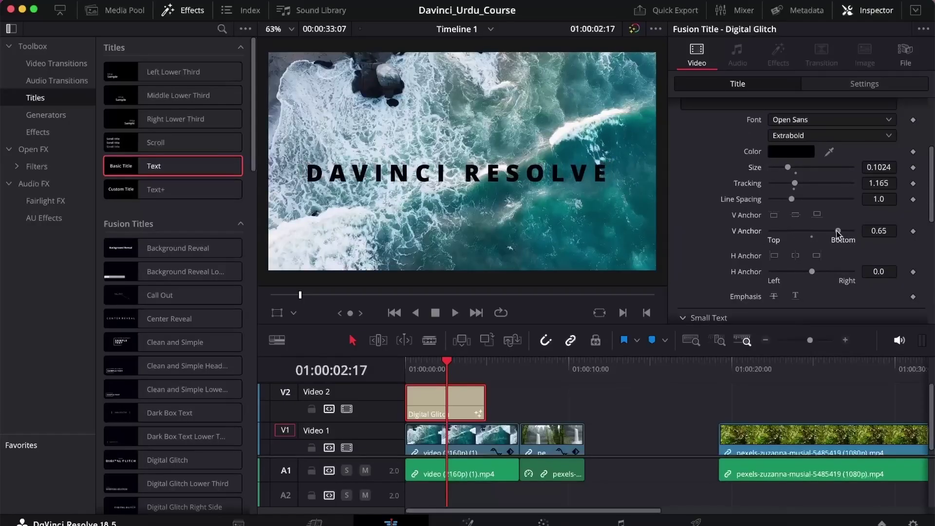
scroll(759, 294, down, 1)
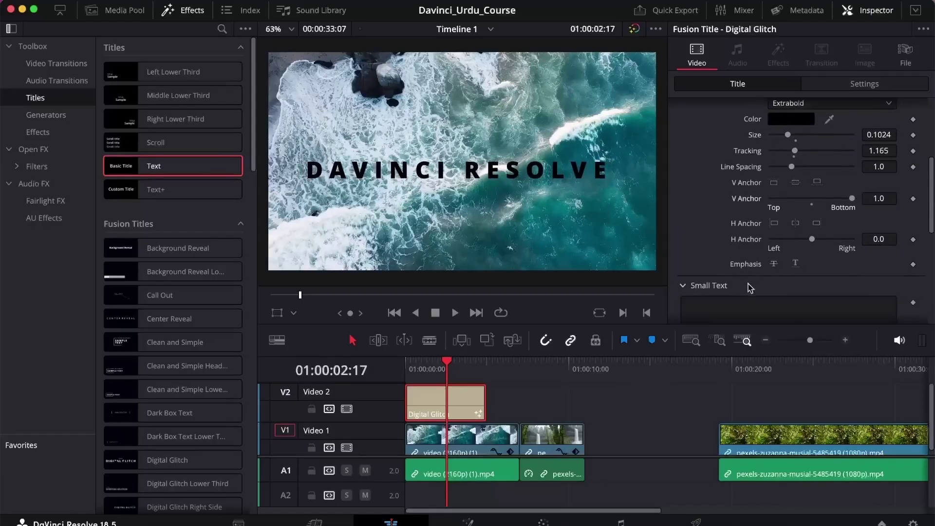
Move the whole title slightly up by setting the Y value of its transform position to 38.
click(747, 286)
scroll(738, 285, up, 6)
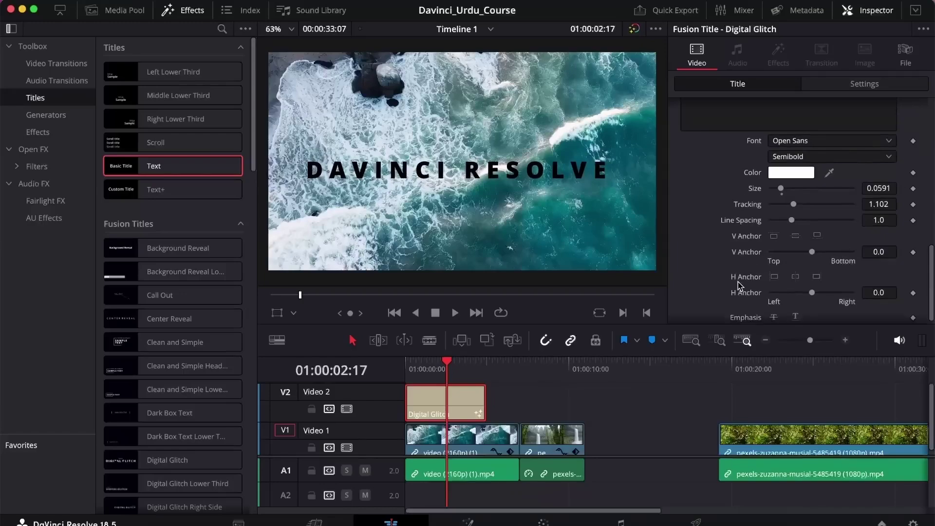
click(820, 133)
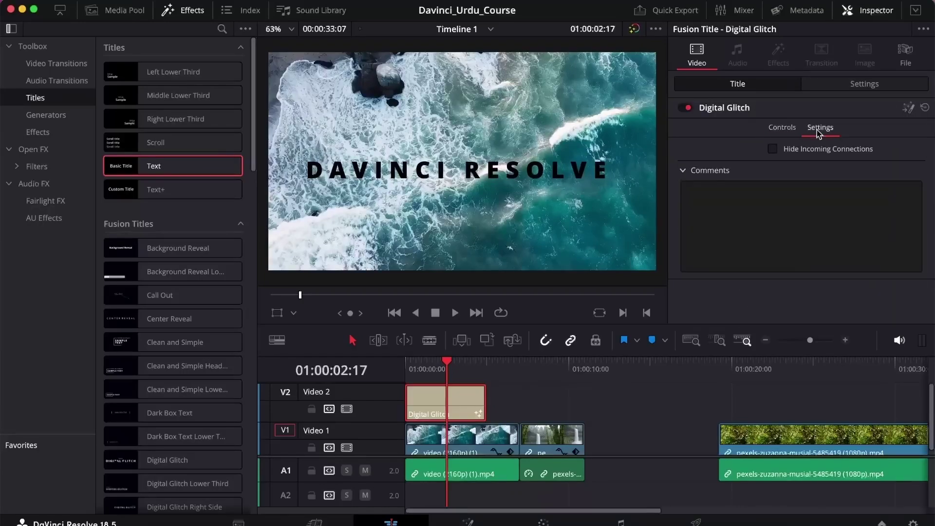
click(781, 133)
scroll(750, 174, down, 5)
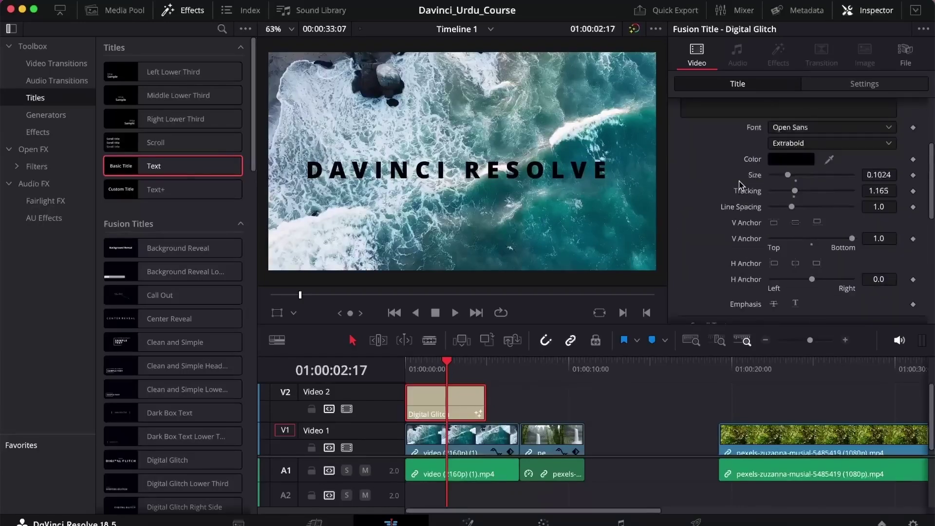
scroll(740, 206, down, 1)
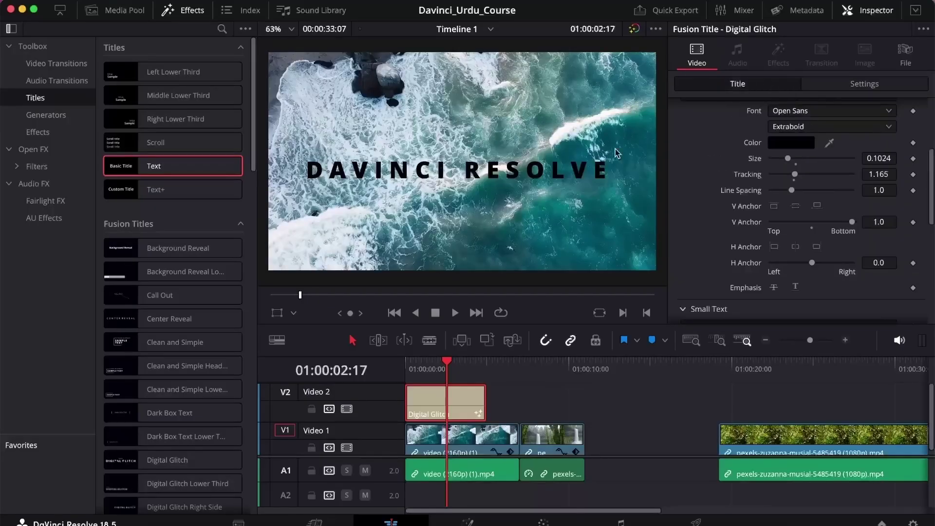
click(880, 90)
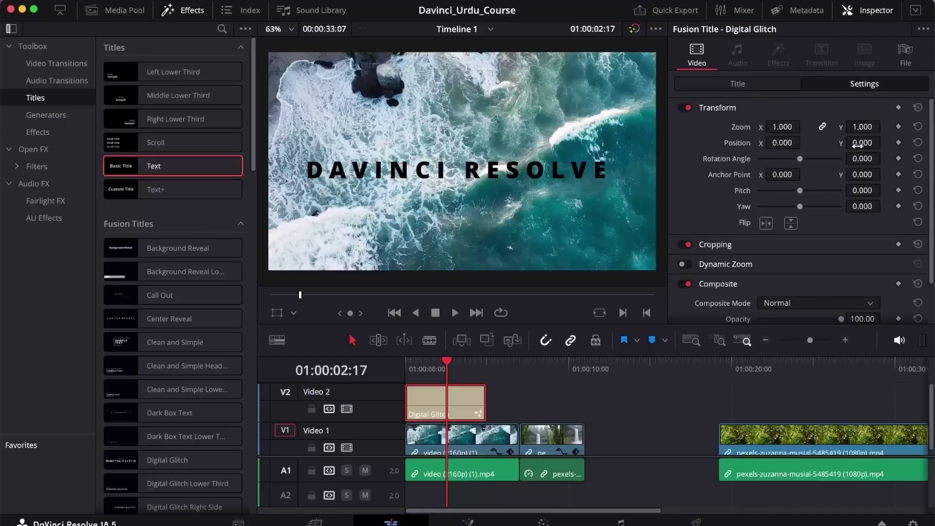
drag(862, 143, 884, 142)
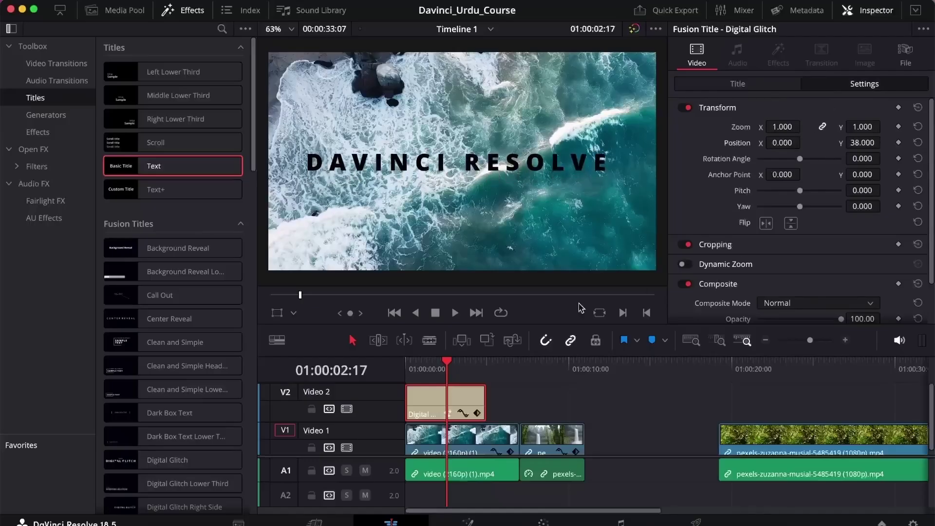
Play the timeline from the beginning past the title's end to check the repositioned black title.
key(Home)
key(space)
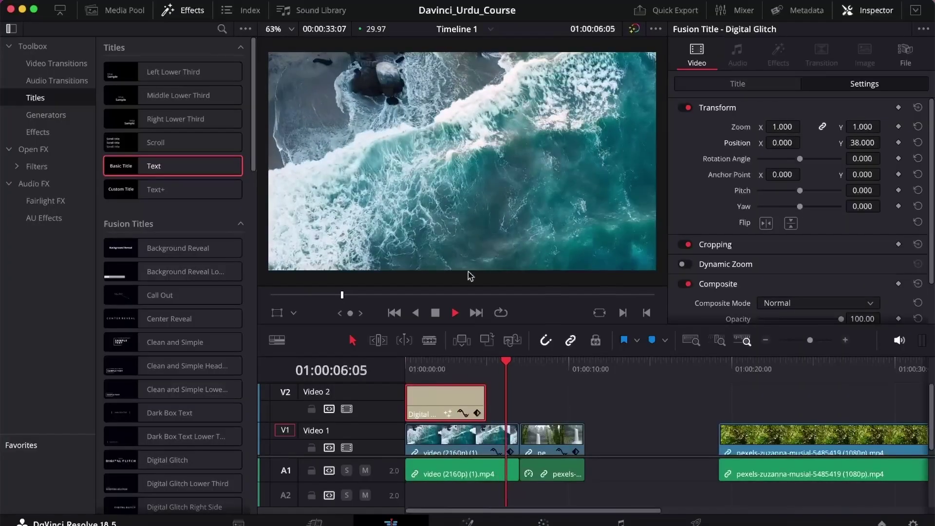
mouse_move(498, 361)
mouse_down()
mouse_move(406, 362)
mouse_move(506, 370)
mouse_up()
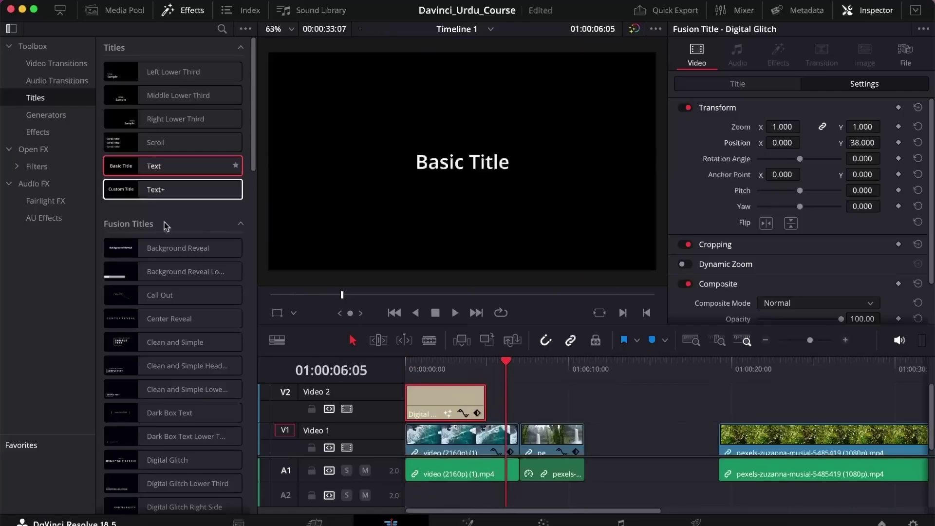
Browse the available title presets down to Zipper and back, previewing ones such as Jitter, Horizontal Slide and Text+.
scroll(160, 375, down, 20)
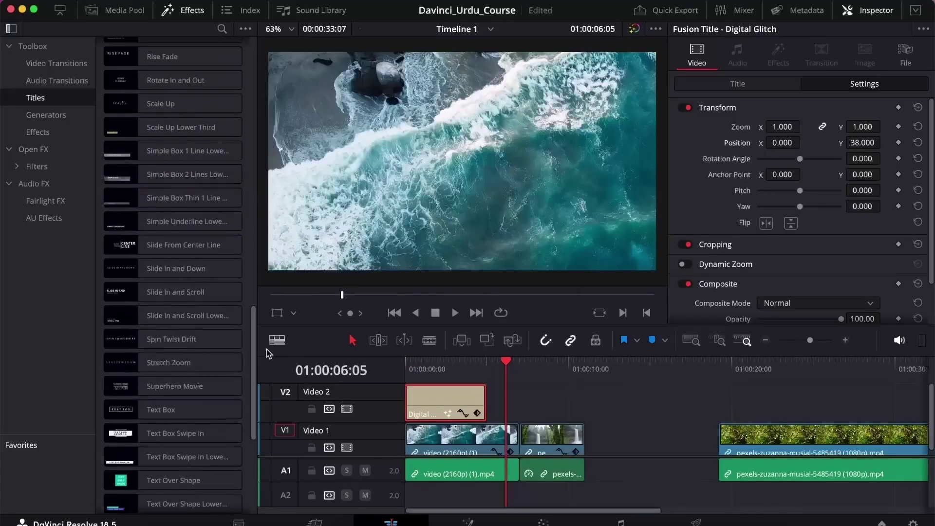
scroll(164, 350, down, 6)
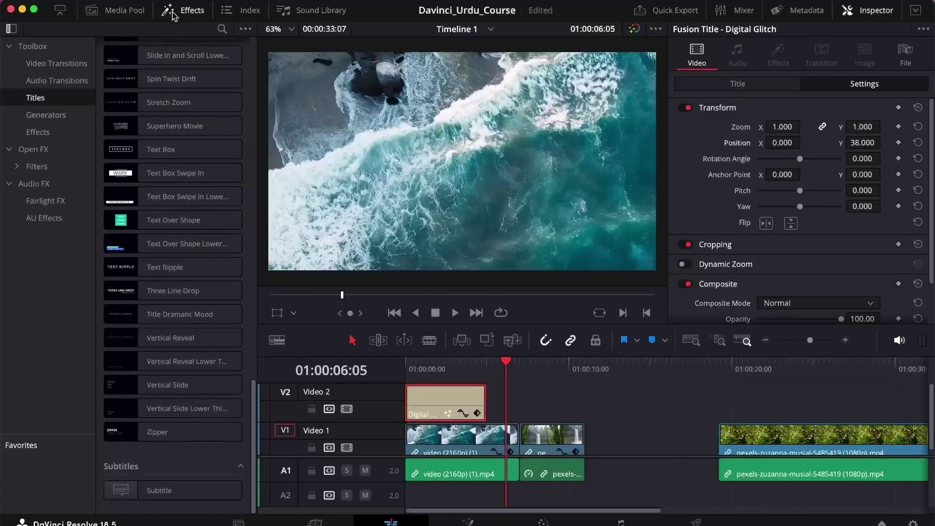
scroll(183, 227, up, 15)
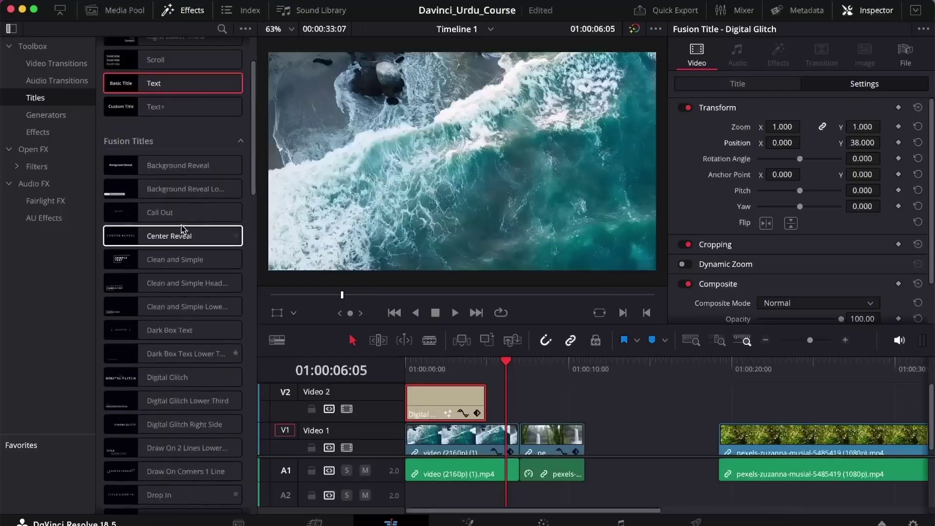
scroll(181, 229, down, 10)
scroll(181, 229, down, 5)
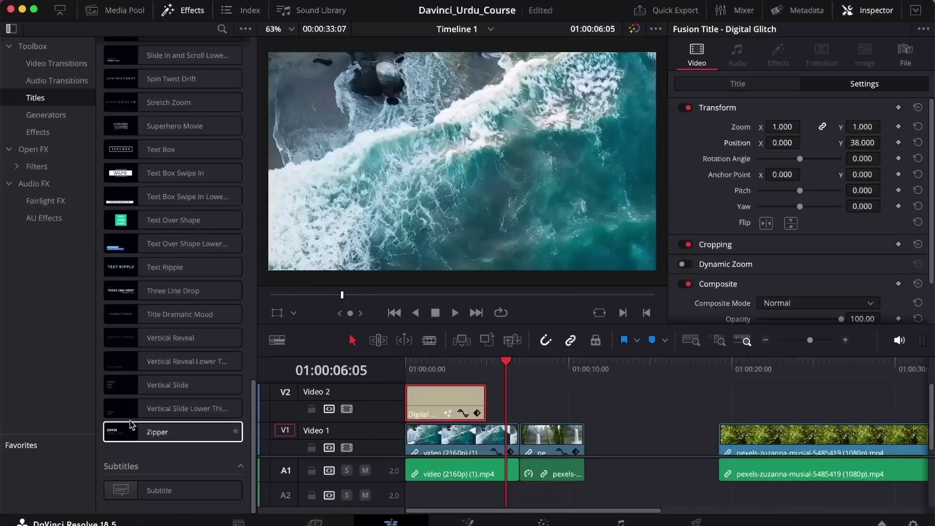
scroll(130, 425, up, 10)
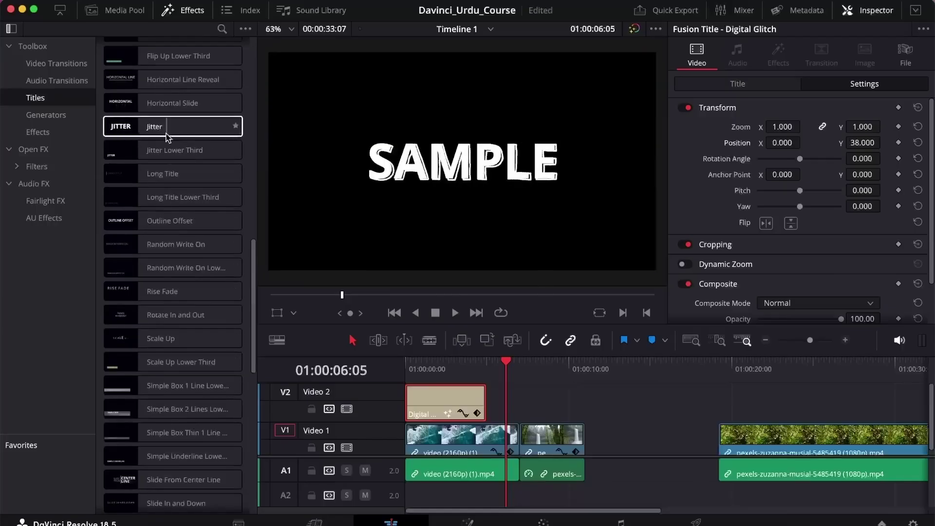
scroll(168, 137, up, 1)
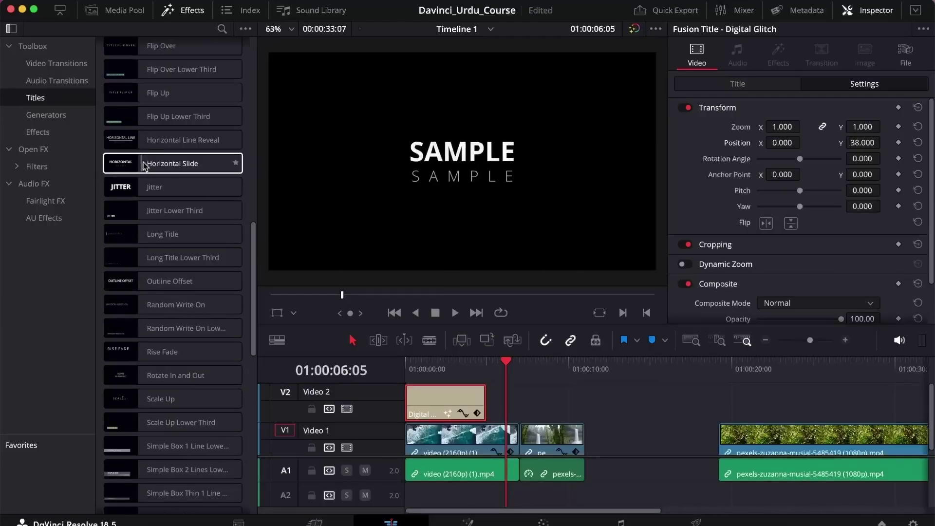
scroll(144, 166, up, 3)
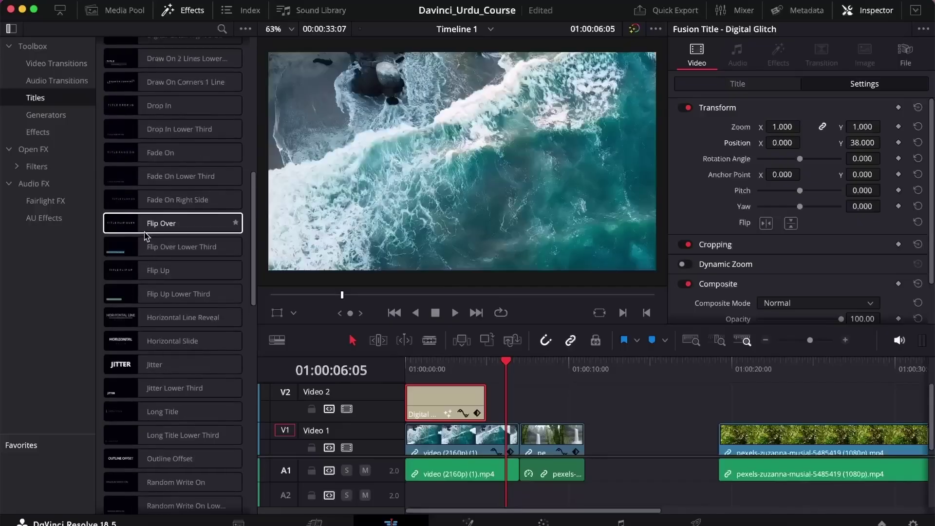
scroll(146, 236, up, 8)
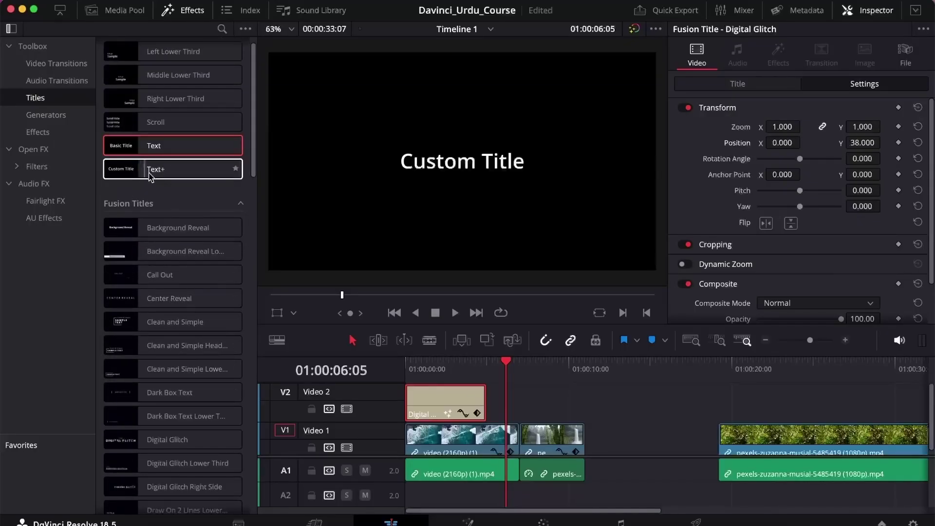
Select the Digital Glitch title clip on Video 2 and play the timeline from near its start.
click(540, 400)
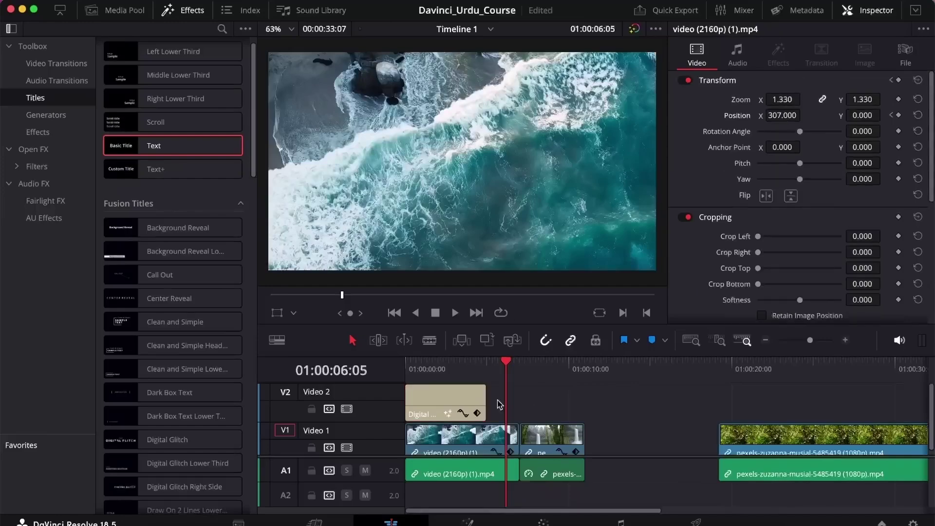
click(448, 399)
click(423, 366)
key(space)
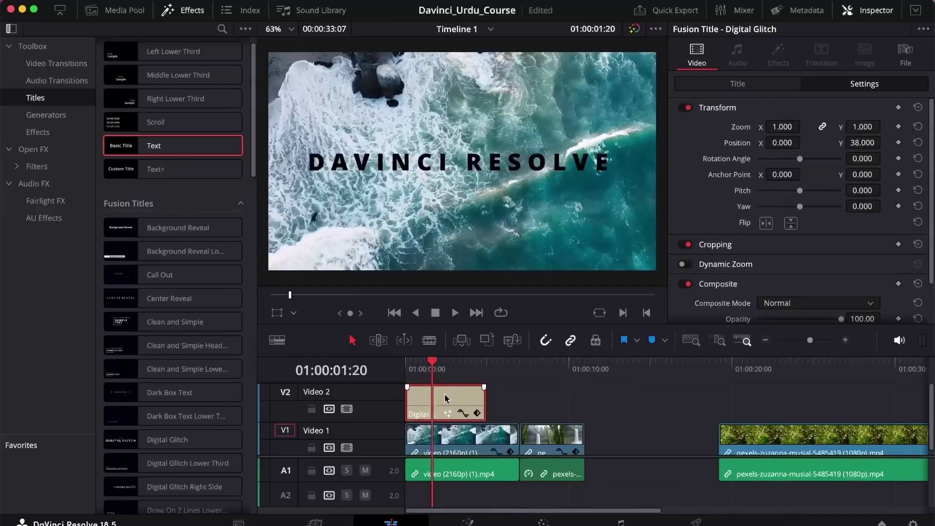
right_click(447, 403)
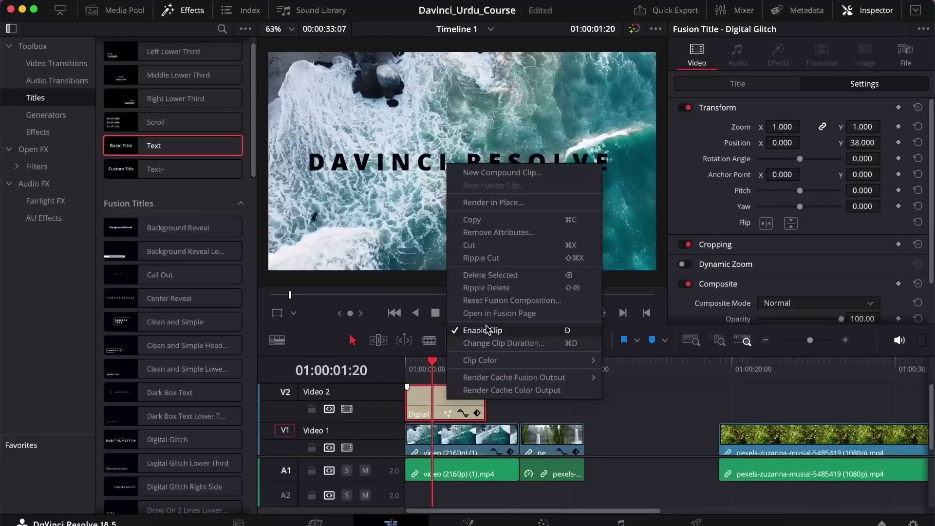
click(504, 343)
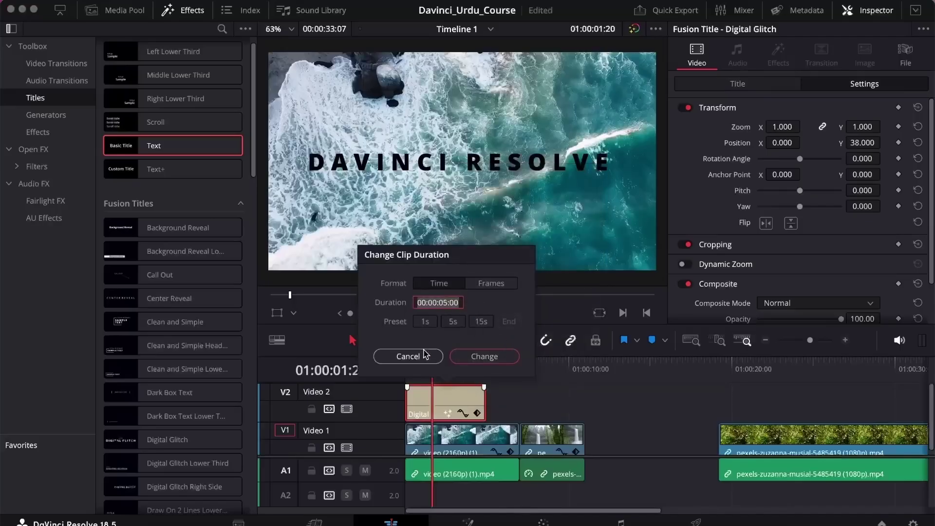
click(409, 357)
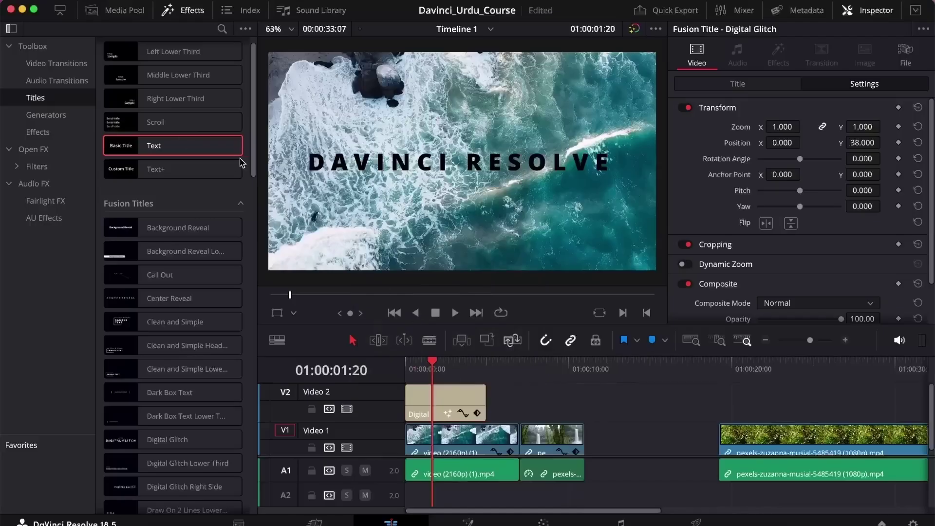
Browse the effects library's Generators, Effects, Filters, Fairlight FX, AU Effects and Video Transitions categories.
click(55, 115)
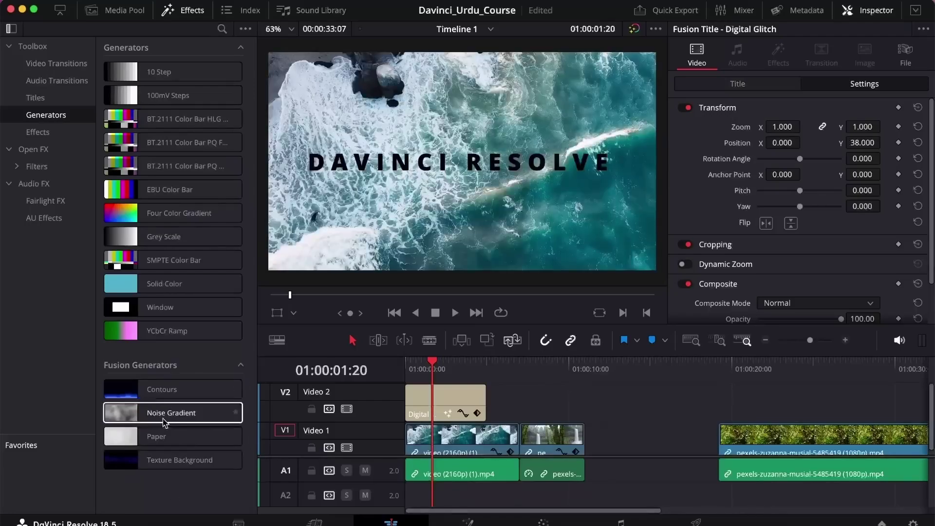
click(38, 132)
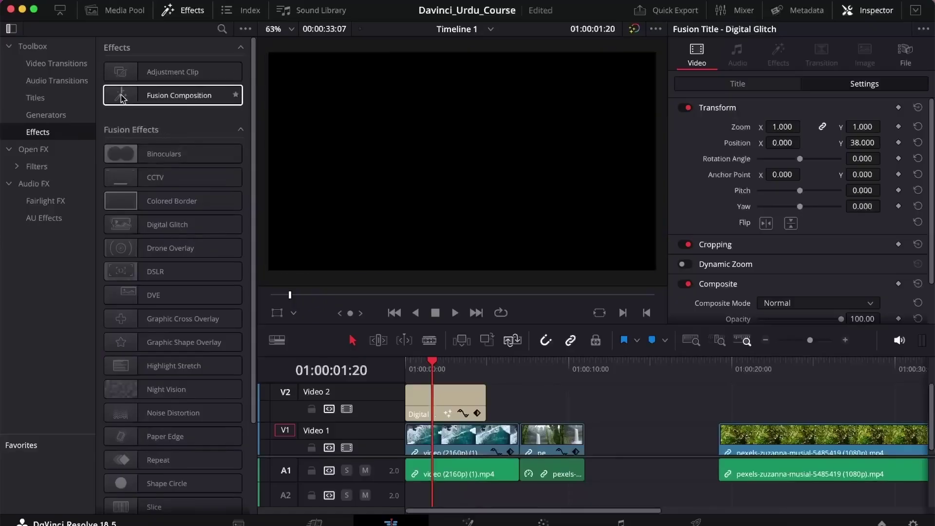
scroll(175, 253, down, 5)
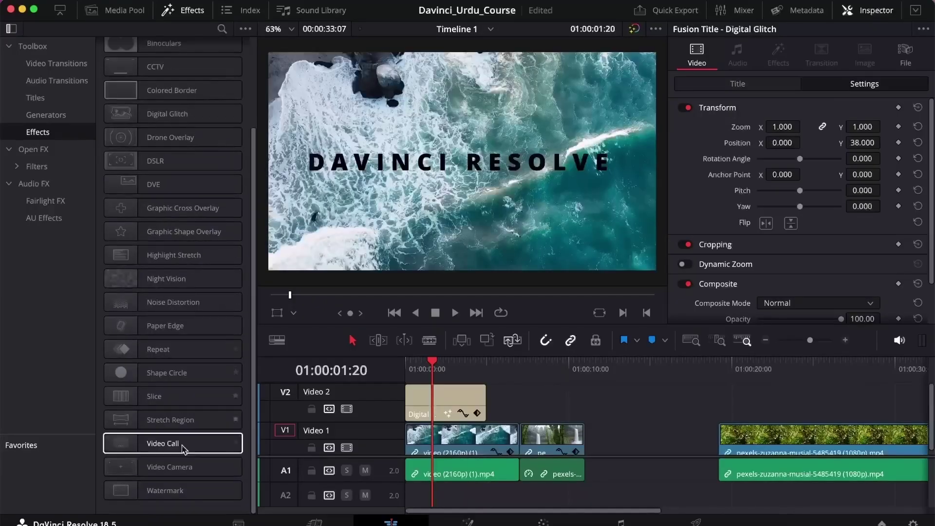
scroll(180, 244, up, 5)
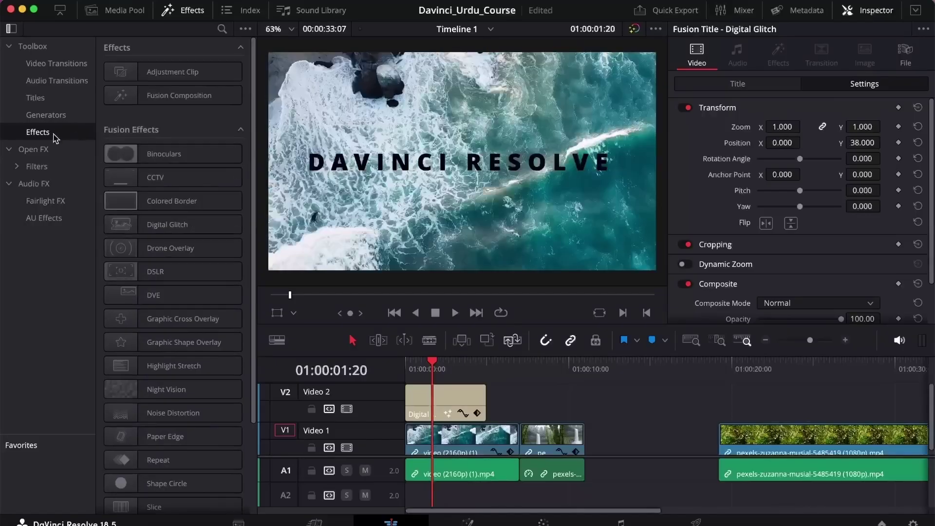
click(52, 171)
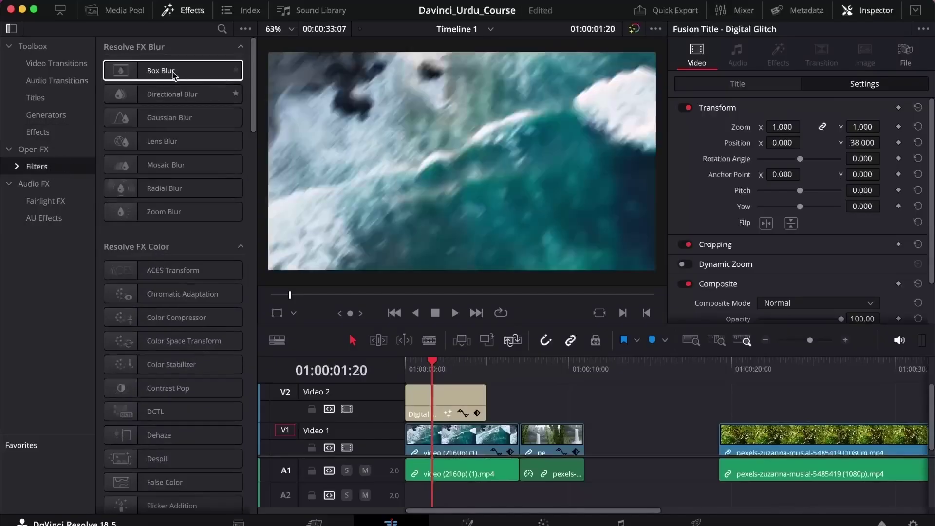
click(53, 201)
click(57, 219)
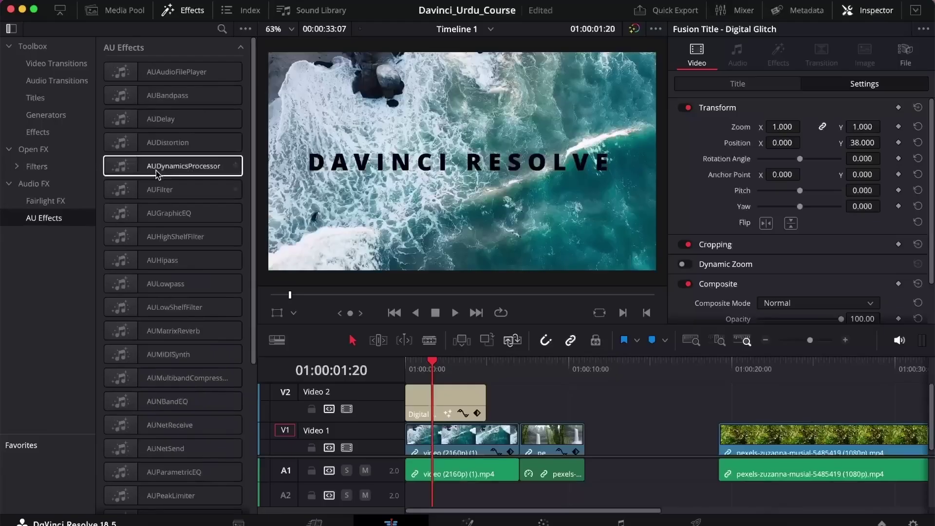
click(58, 201)
click(40, 64)
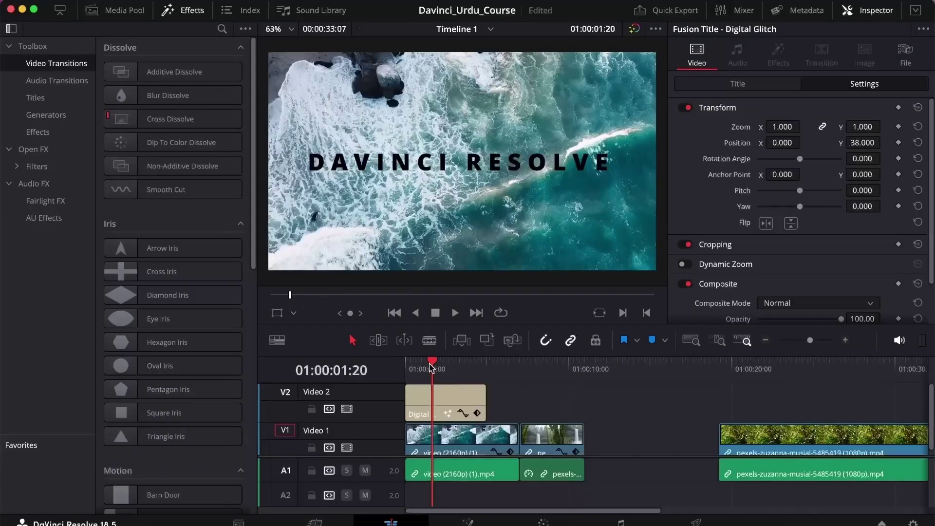
Play the timeline from the beginning past the title's end, and return the playhead to 01:00:03:21.
drag(431, 368, 411, 368)
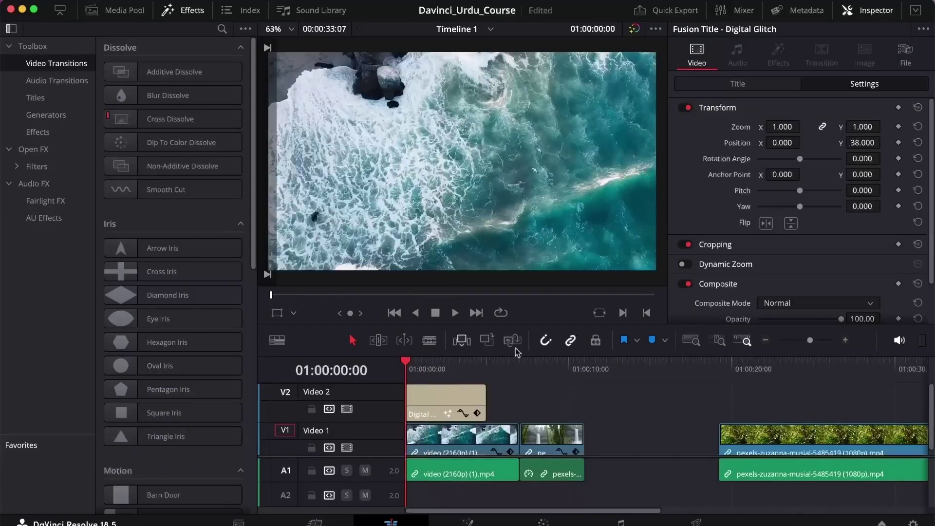
key(space)
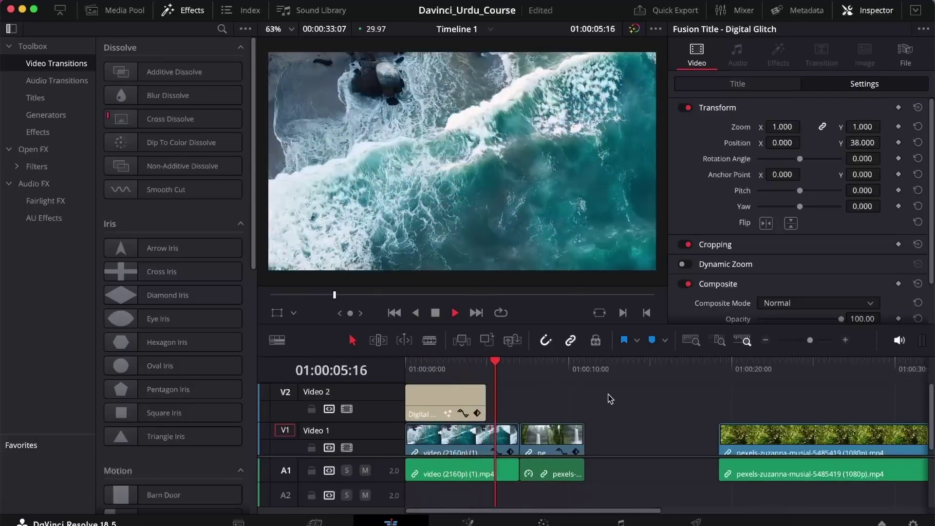
key(space)
click(448, 368)
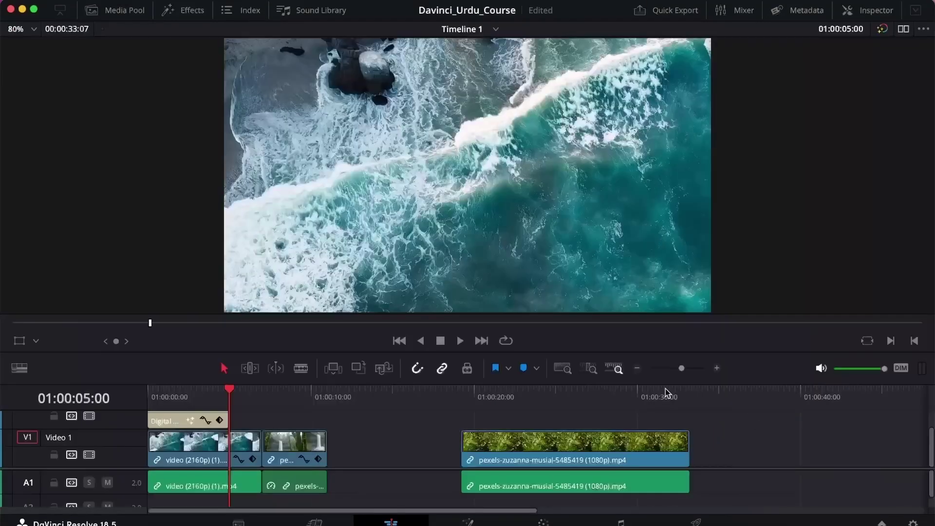
drag(227, 393, 208, 414)
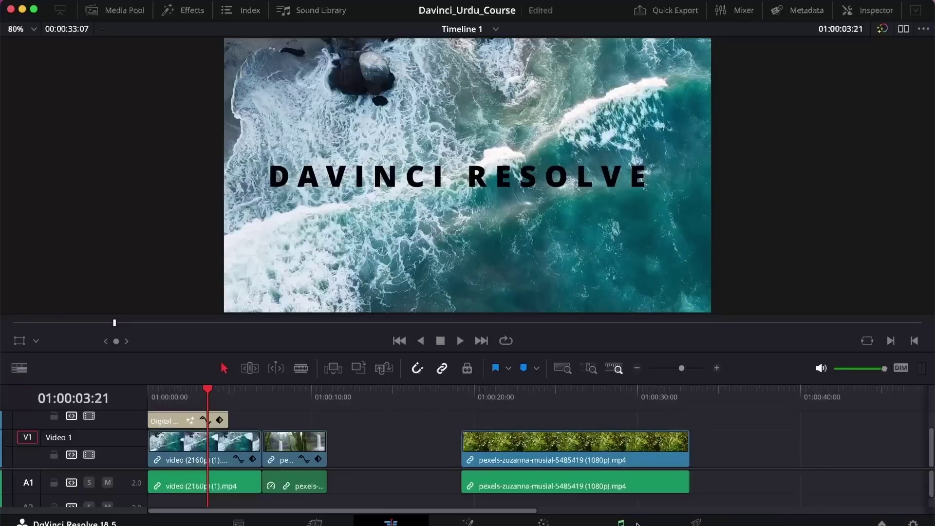
Open the Deliver page, look over its render settings and scrub through the timeline's clips.
click(697, 521)
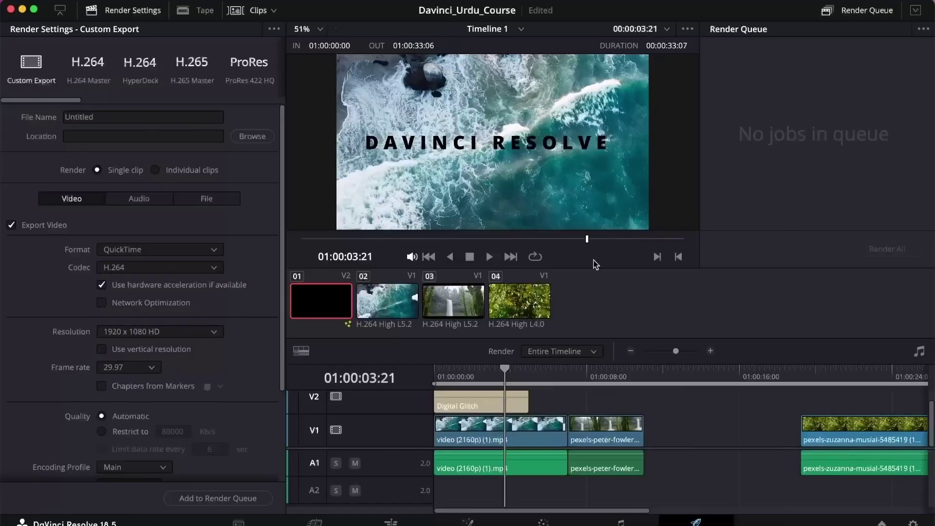
scroll(27, 269, down, 3)
scroll(21, 312, up, 3)
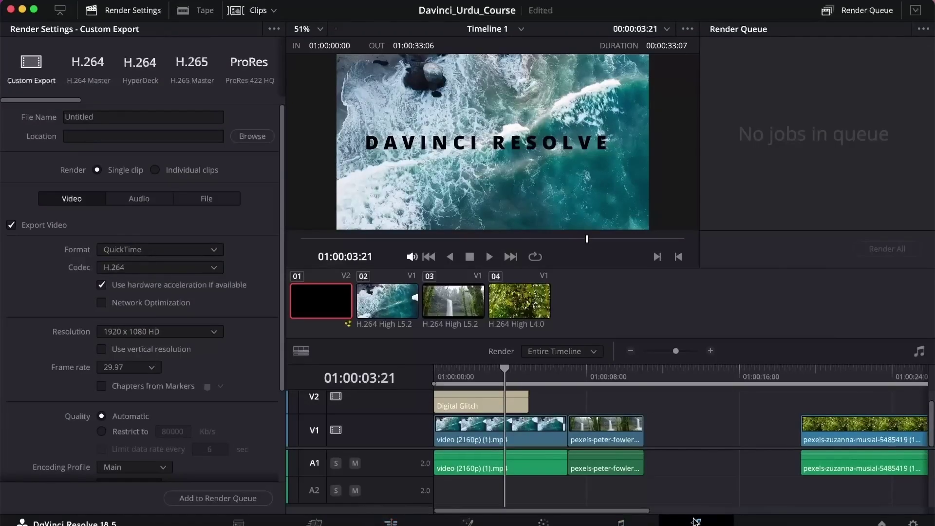
drag(511, 375, 562, 431)
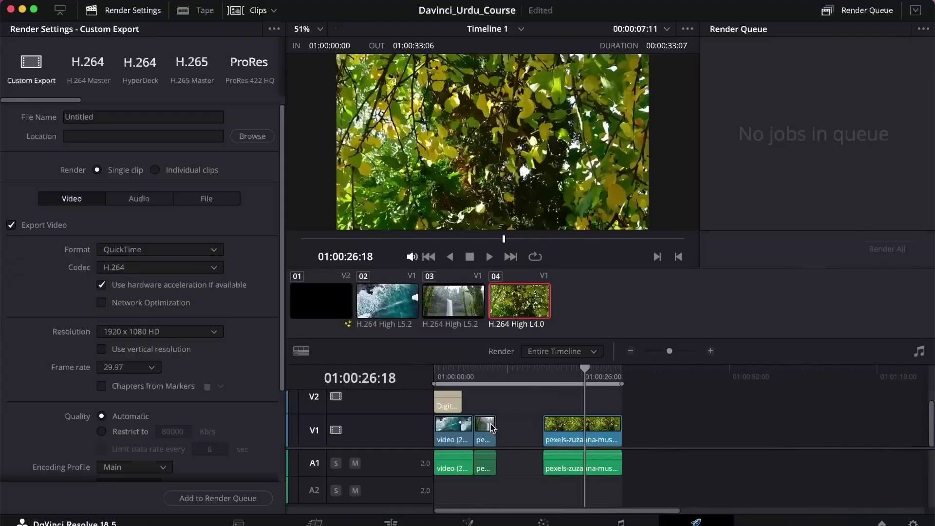
click(436, 378)
drag(436, 378, 490, 381)
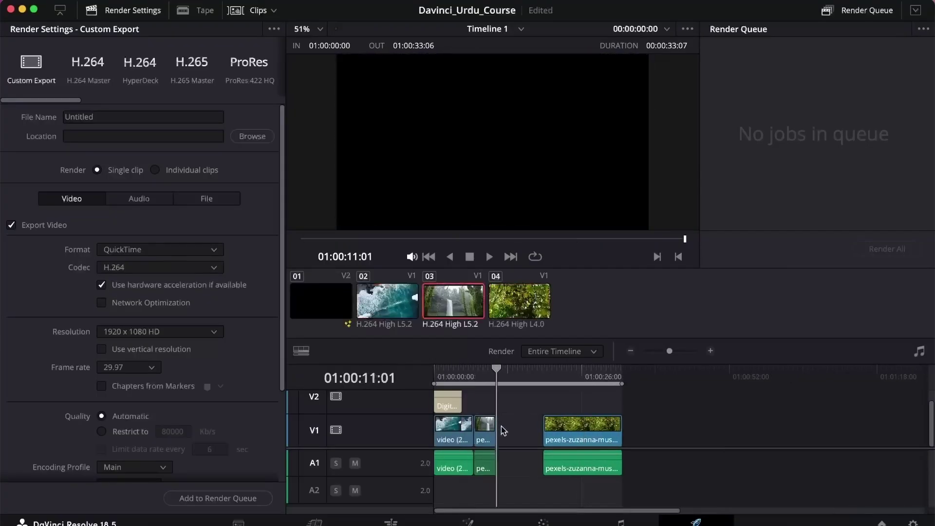
click(556, 426)
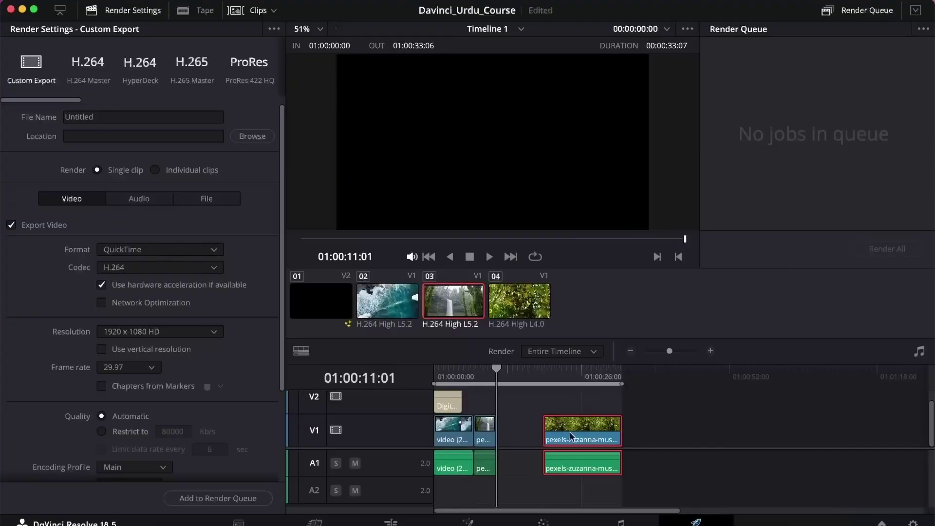
right_click(572, 432)
click(574, 431)
click(518, 427)
click(465, 430)
click(498, 430)
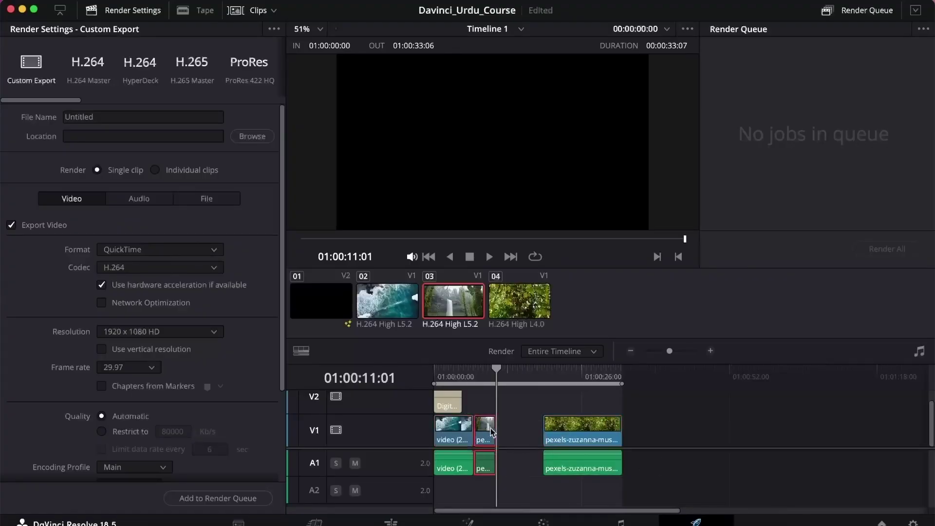
click(544, 428)
click(541, 408)
Return to the Edit page and delete the yellow-leaves clip at the end of the timeline.
click(411, 522)
click(473, 455)
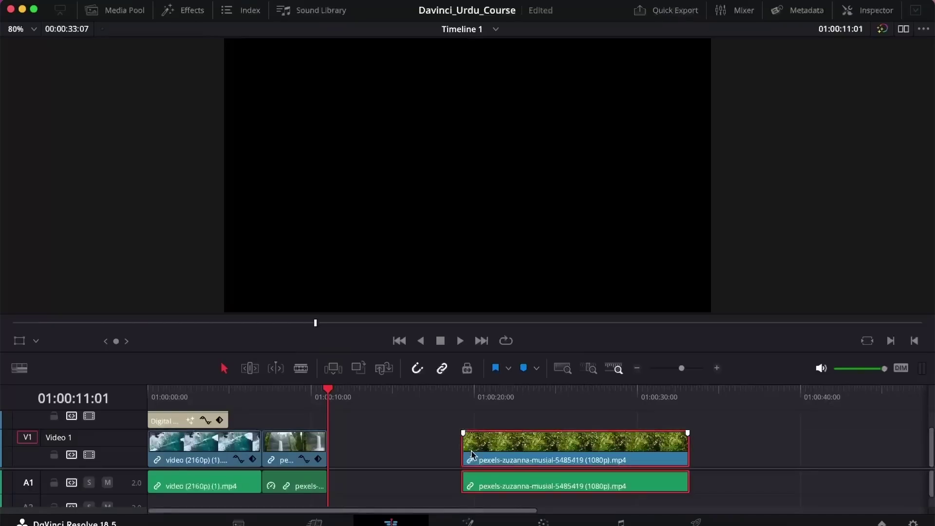
key(BackSpace)
On the Deliver page, set the render range to run from 01:00:00:03 to 01:00:11:00.
click(695, 522)
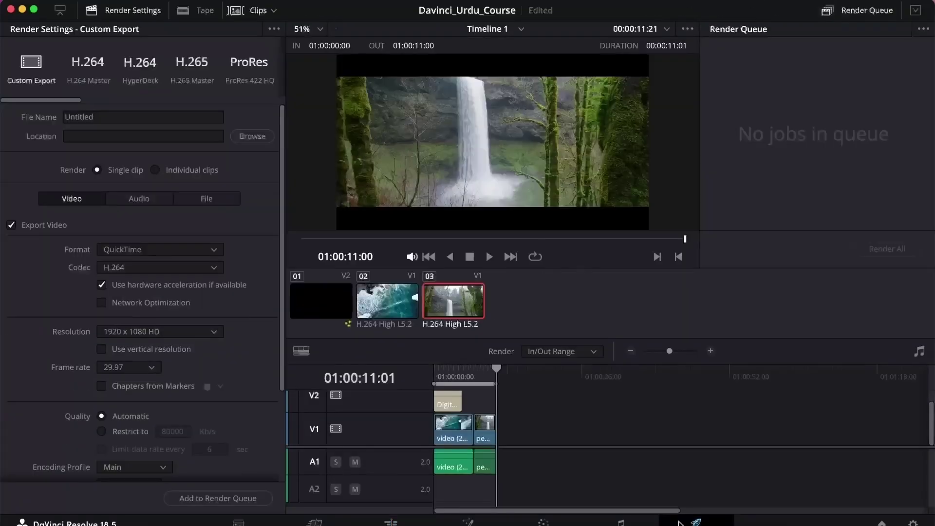
drag(468, 376, 496, 377)
drag(492, 374, 435, 383)
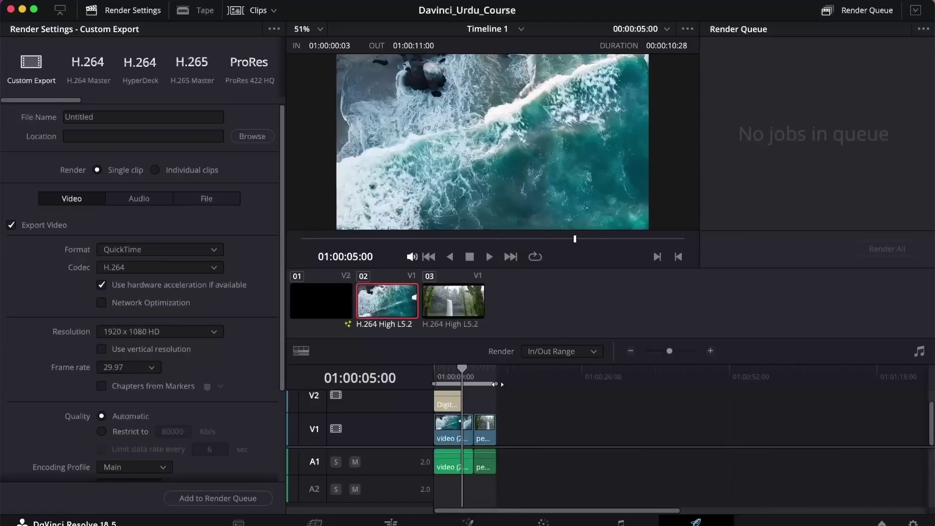
mouse_move(447, 380)
mouse_down()
mouse_move(538, 385)
mouse_move(461, 385)
mouse_up()
On the Edit page, place two copies of the waterfall clip directly after it and extend the out point to 01:00:19:00.
click(404, 521)
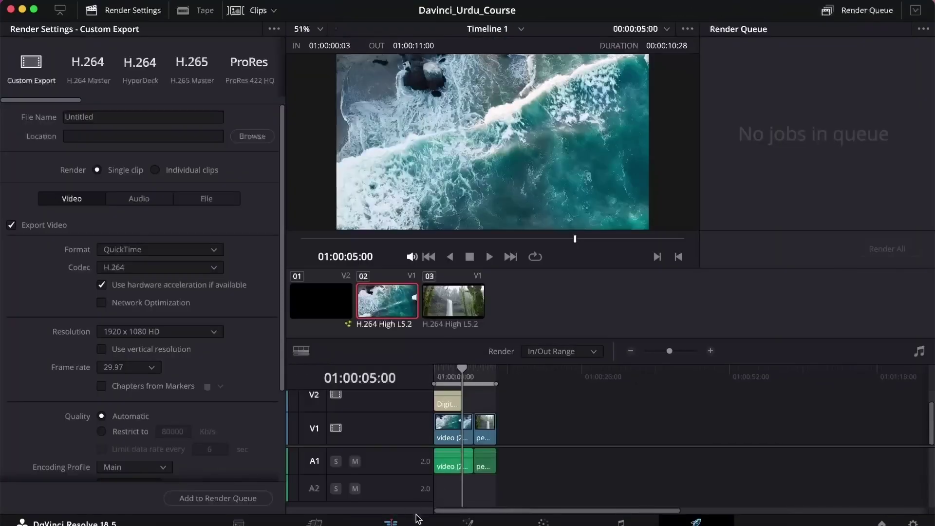
click(418, 520)
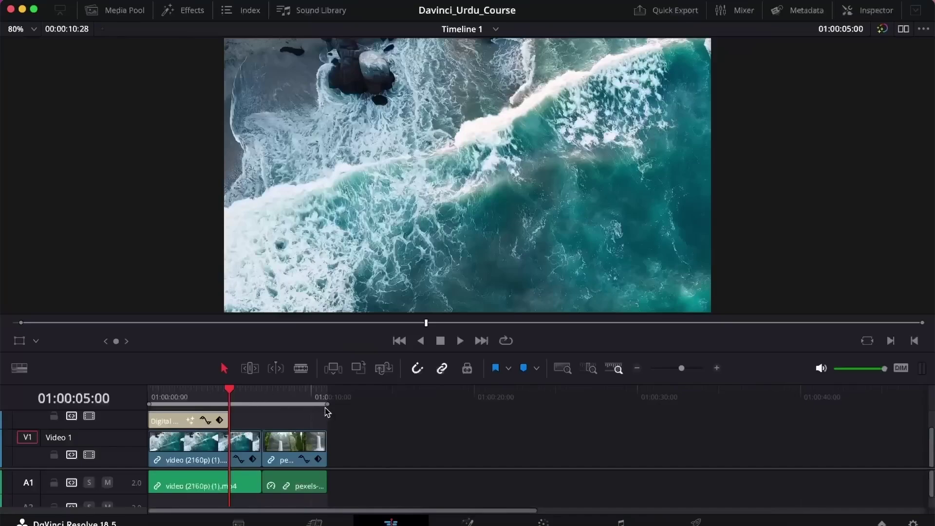
drag(288, 444, 423, 448)
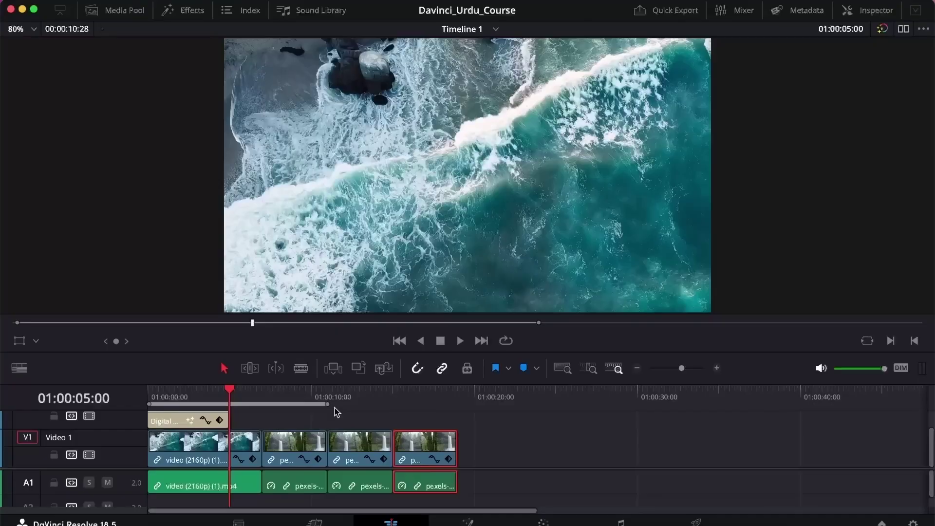
drag(335, 405, 464, 405)
click(507, 438)
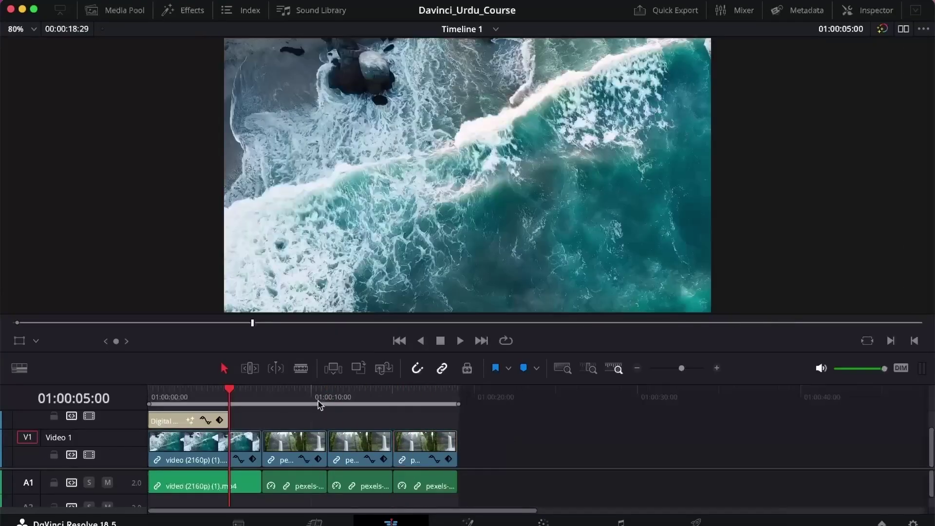
Fast-forward through the extended timeline, and scrub it to its end on the Deliver page.
key(l)
key(l)
key(l)
key(l)
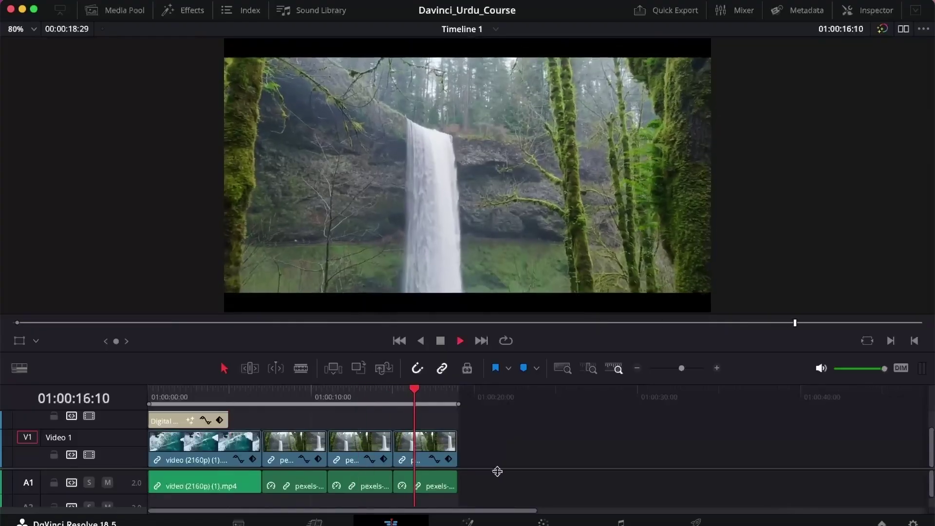
click(695, 522)
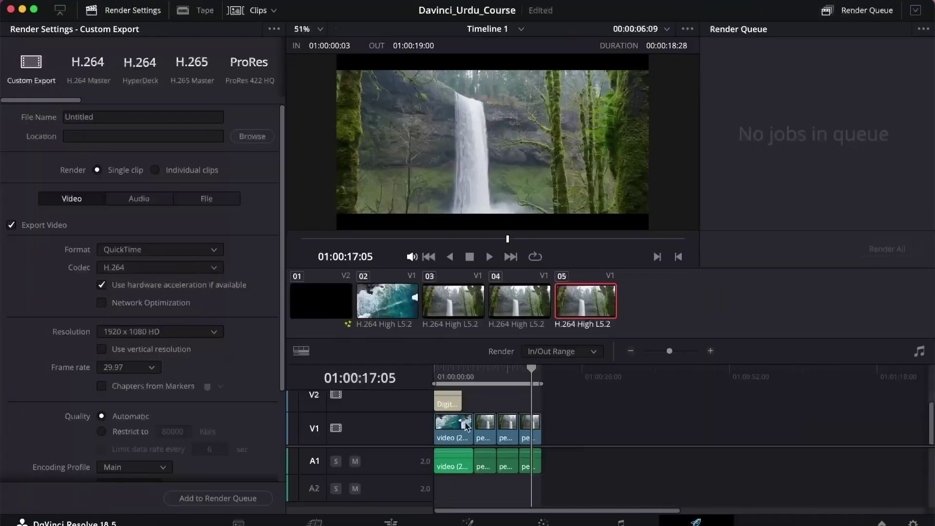
drag(428, 371, 537, 377)
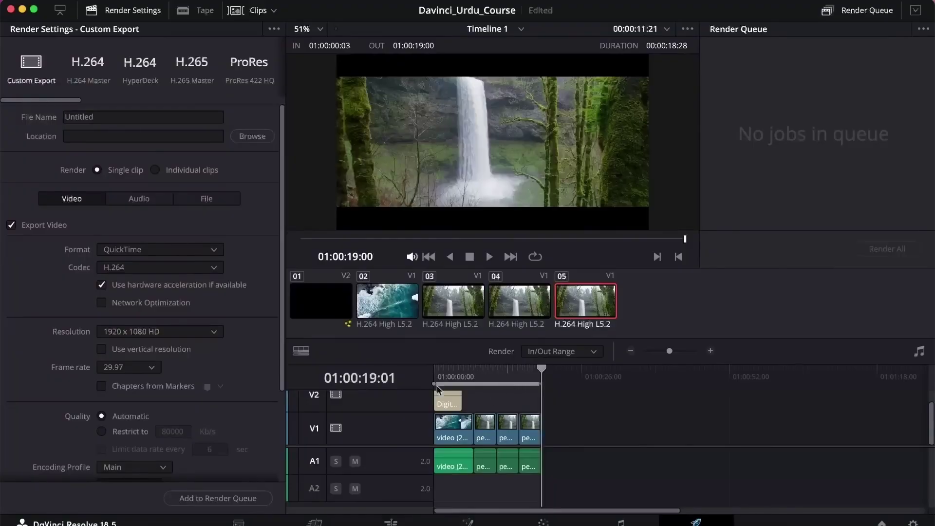
Choose the H.264 Master render preset and look through the other available presets.
click(119, 118)
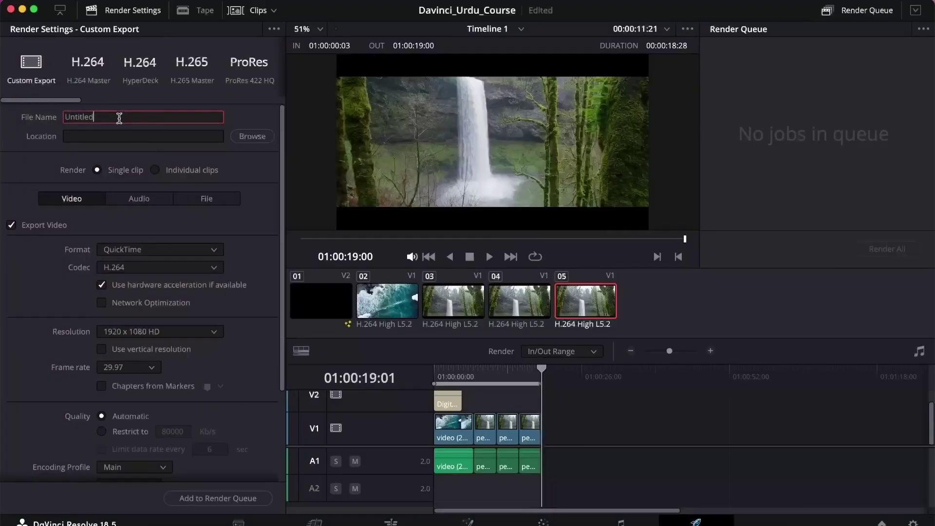
click(90, 68)
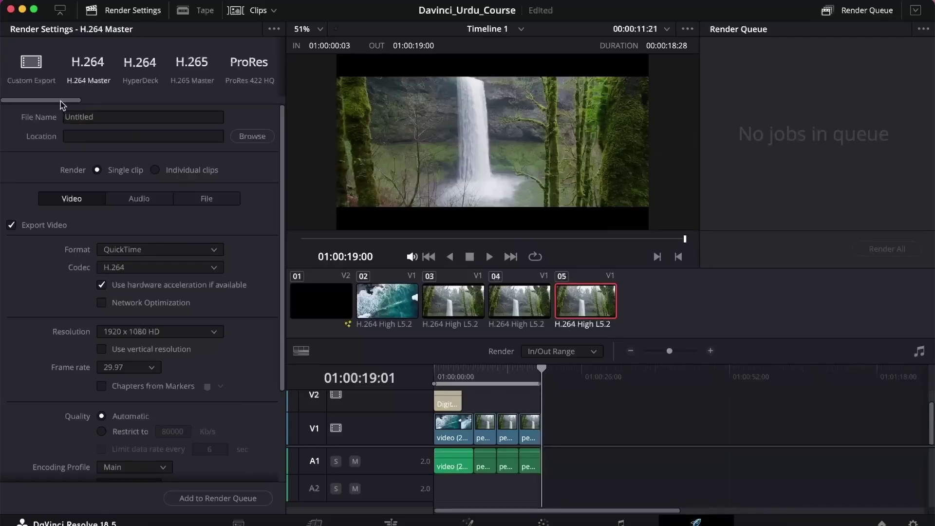
scroll(60, 102, right, 5)
scroll(54, 99, left, 5)
mouse_move(64, 101)
mouse_down()
mouse_move(179, 100)
mouse_move(62, 102)
mouse_up()
Name the render file DavinciCourse_testvid01.
click(97, 117)
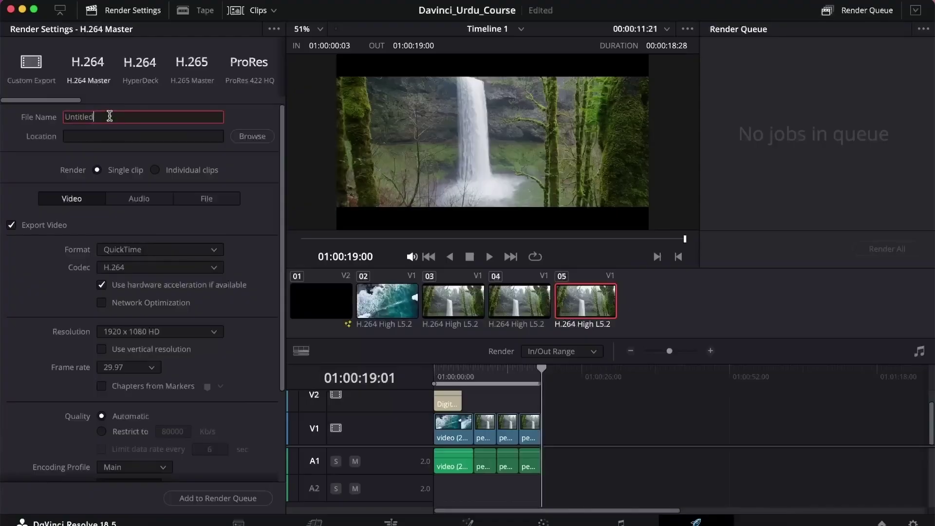
key(super+a)
key(BackSpace)
text(DavinciCourse_testvid01)
Set the render destination to the Desktop folder.
click(247, 140)
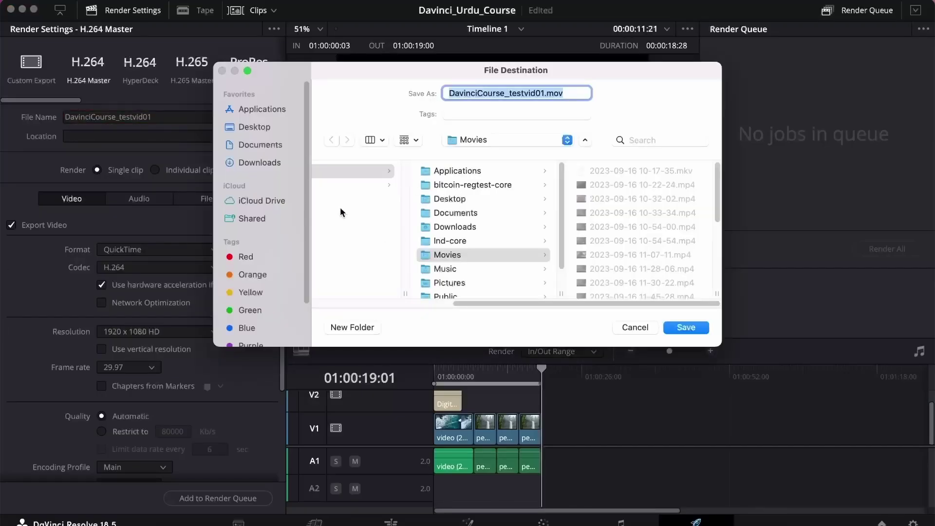
click(271, 128)
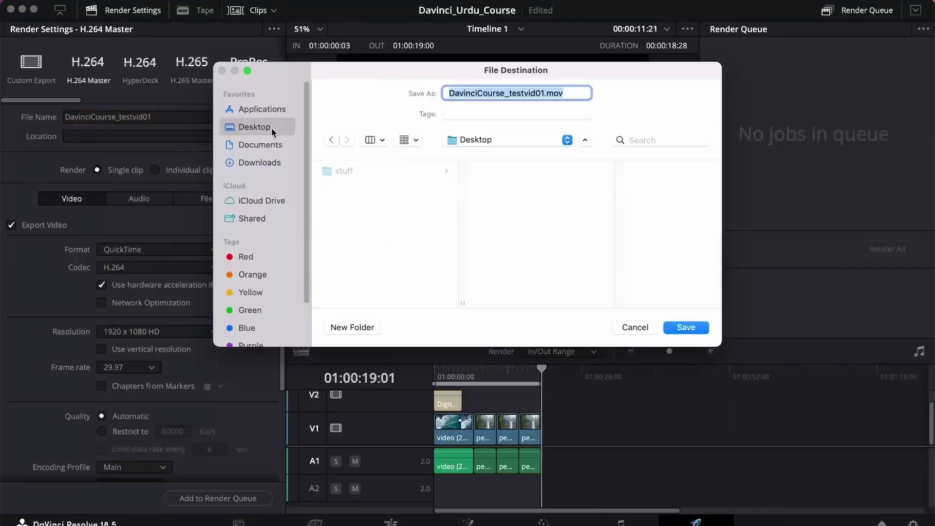
click(682, 328)
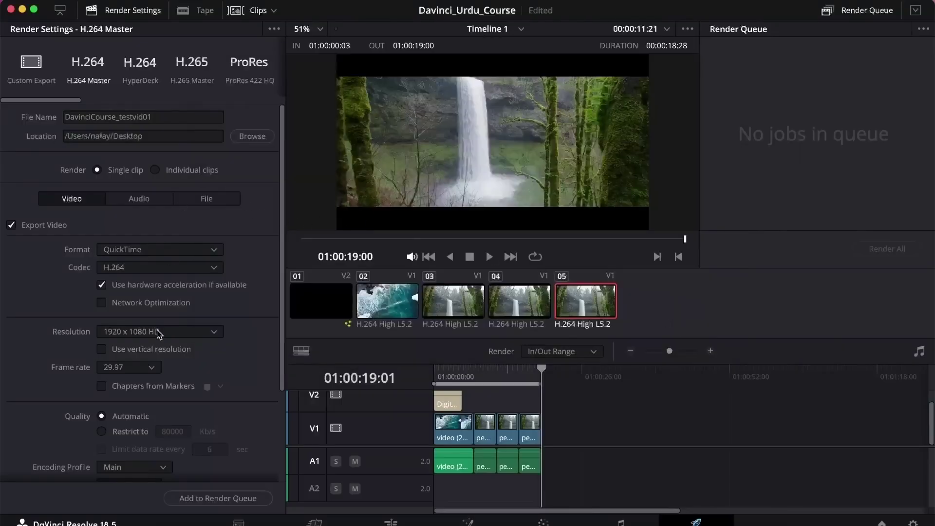
Switch video export off and on again, and do the same with audio export.
scroll(157, 333, down, 5)
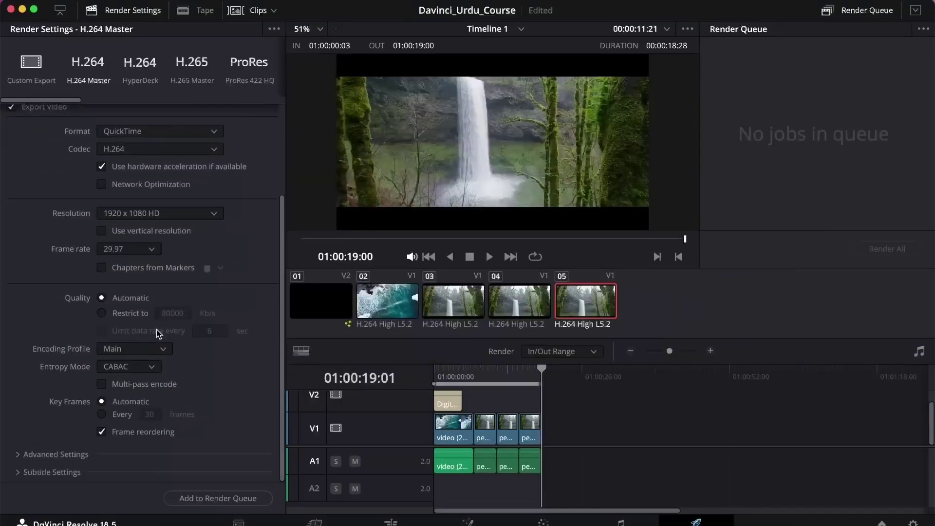
scroll(156, 333, up, 5)
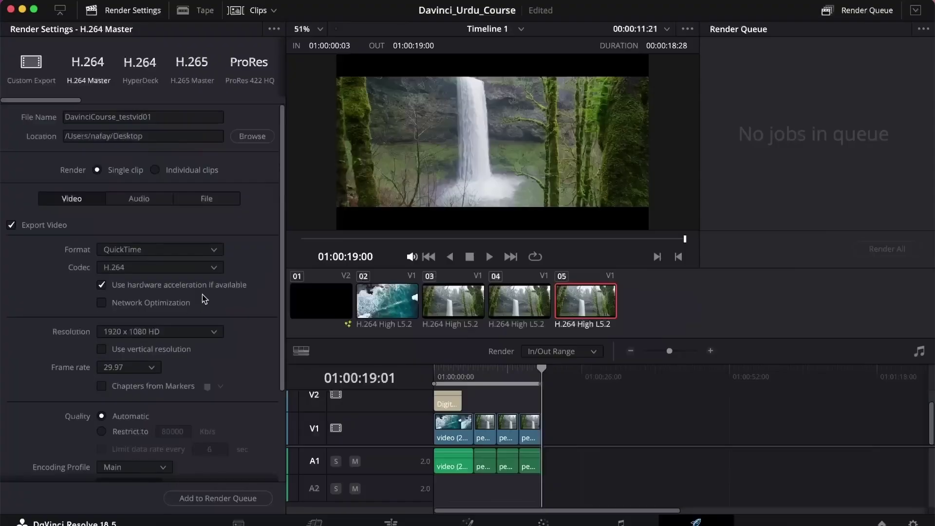
click(11, 226)
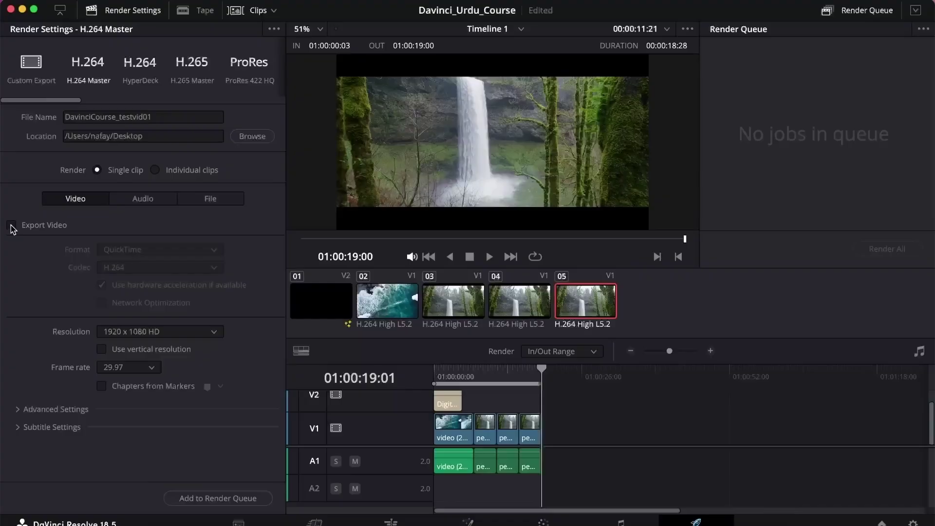
click(11, 226)
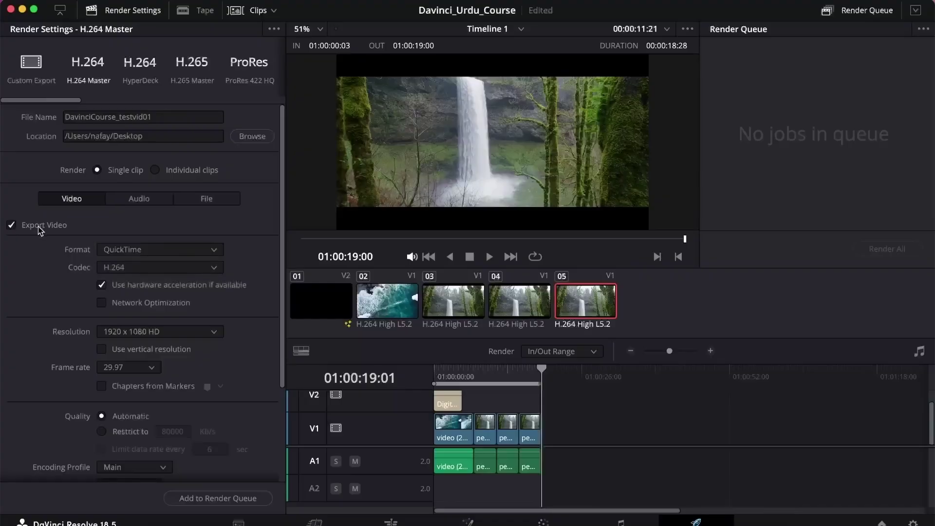
click(127, 199)
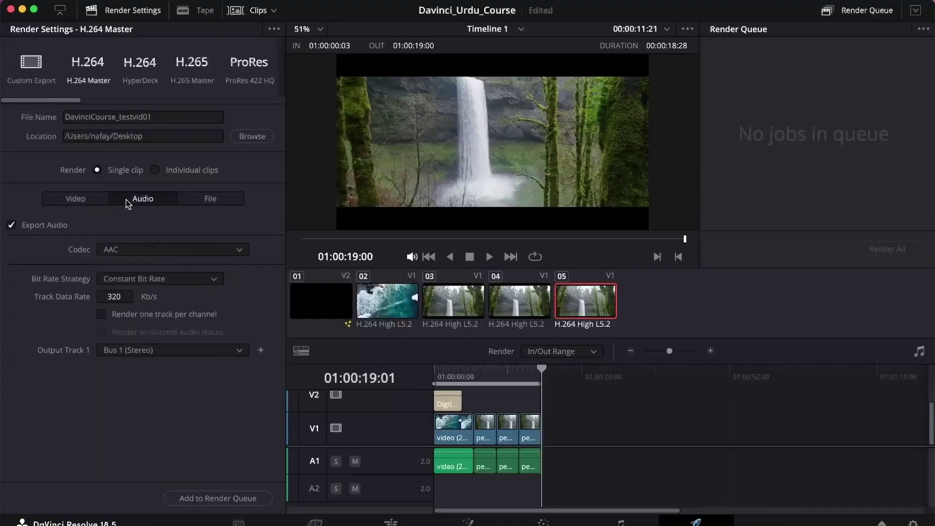
click(12, 226)
click(11, 226)
Examine the render's file naming options, keeping DavinciCourse_testvid01 as the custom name.
click(209, 200)
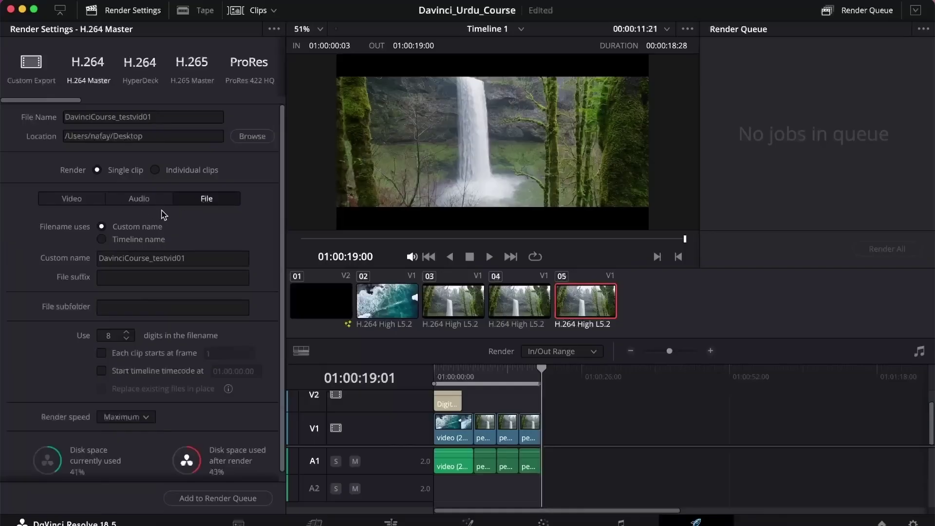
scroll(155, 268, down, 1)
click(197, 251)
key(Return)
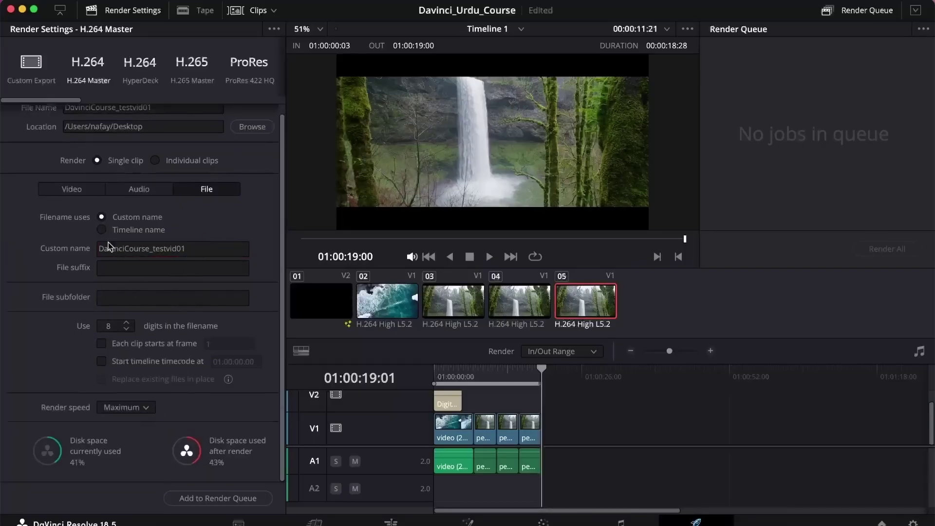
Look through the video resolutions, try 3840 x 2160 Ultra HD, and return to 1920 x 1080 HD.
click(86, 192)
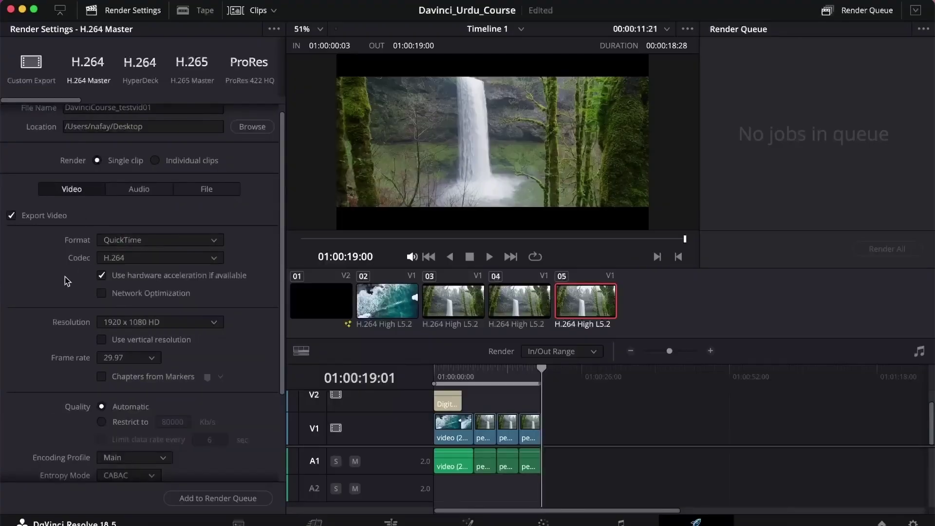
scroll(77, 284, down, 2)
click(120, 308)
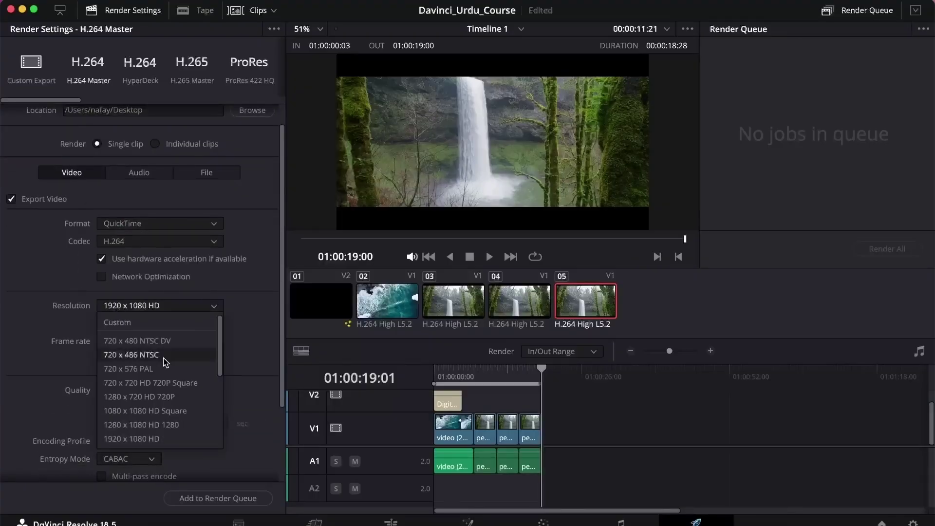
scroll(165, 362, down, 5)
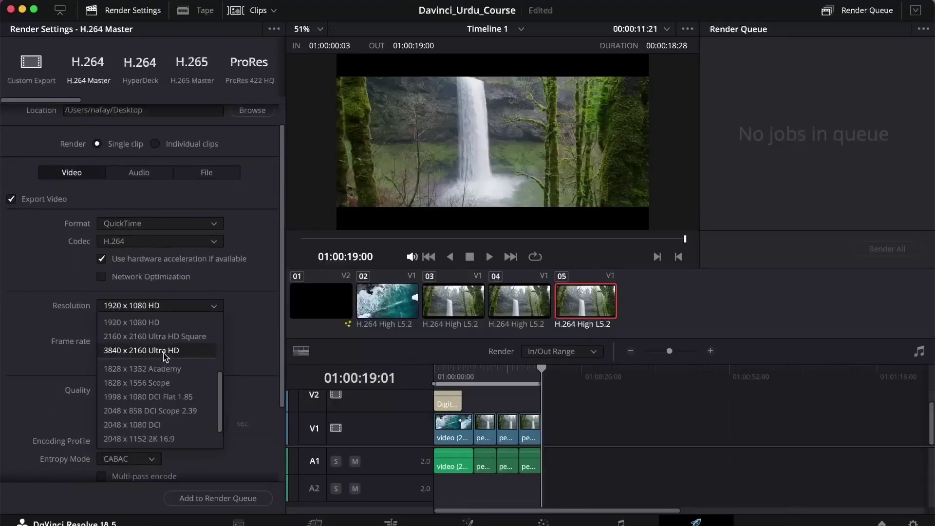
click(229, 297)
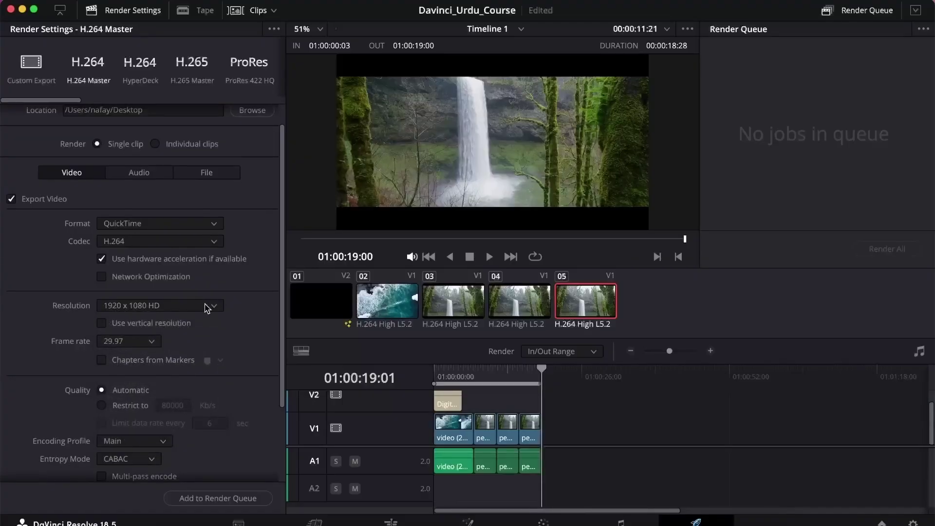
click(207, 306)
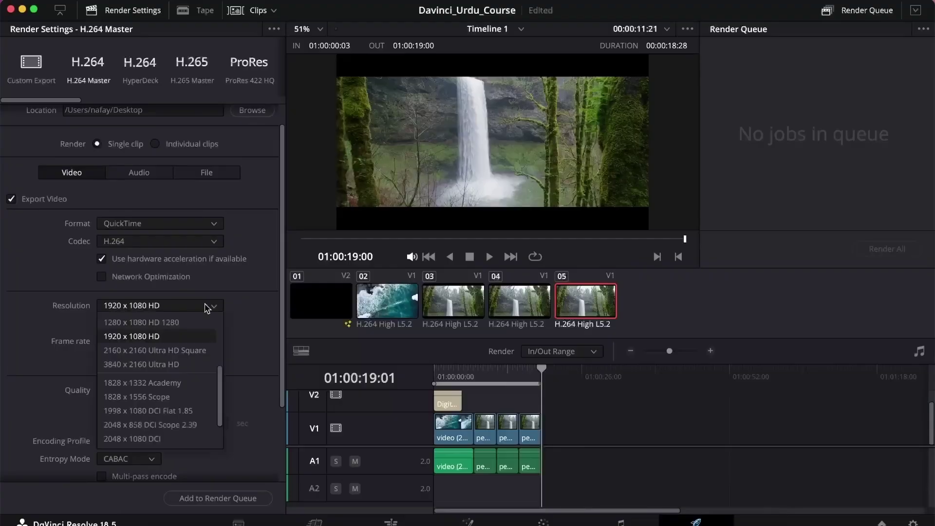
click(168, 365)
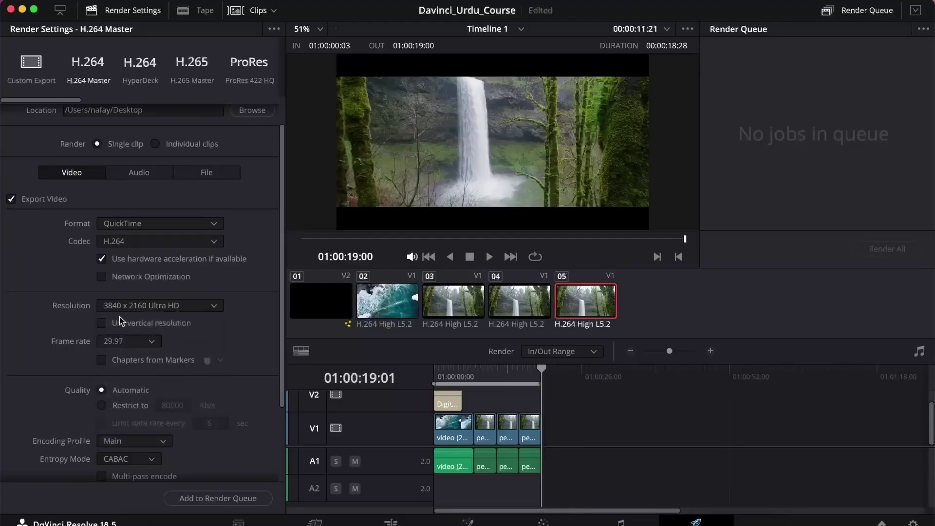
click(176, 308)
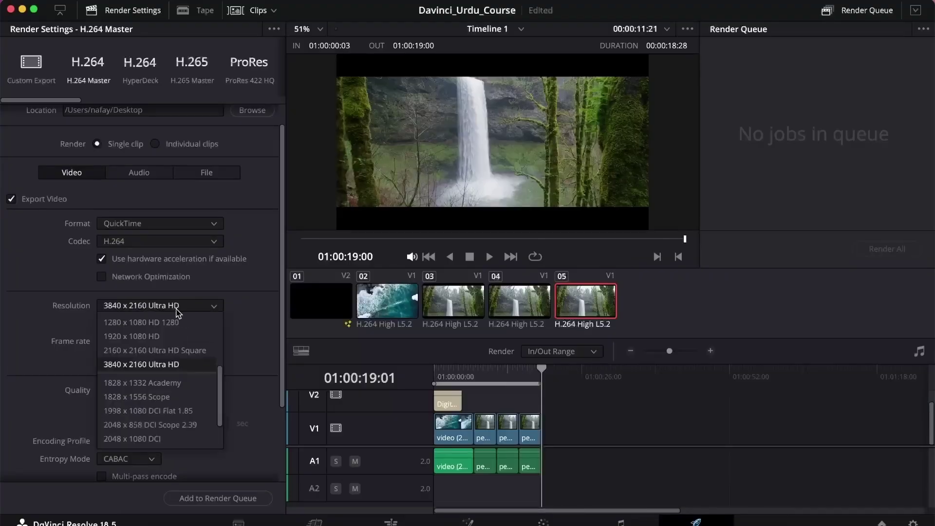
click(165, 336)
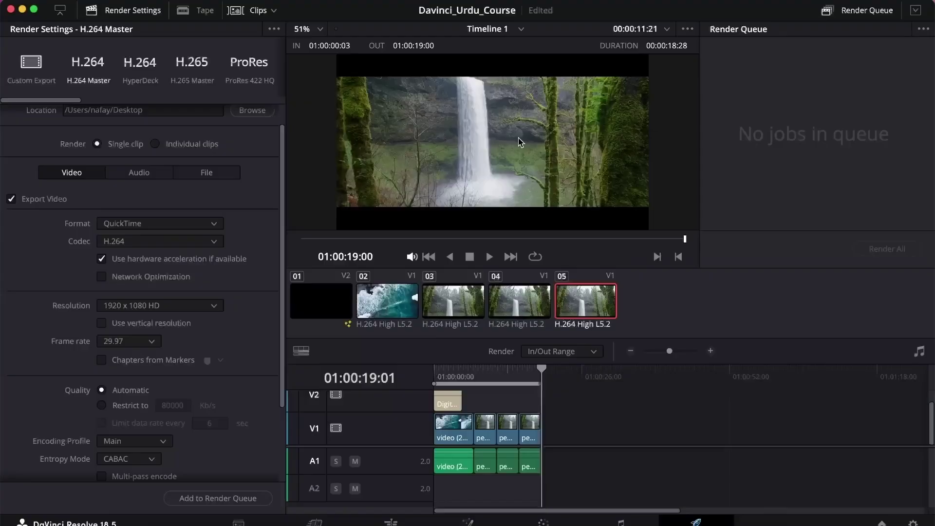
Check the available frame rates for the render and keep 29.97.
scroll(241, 307, down, 1)
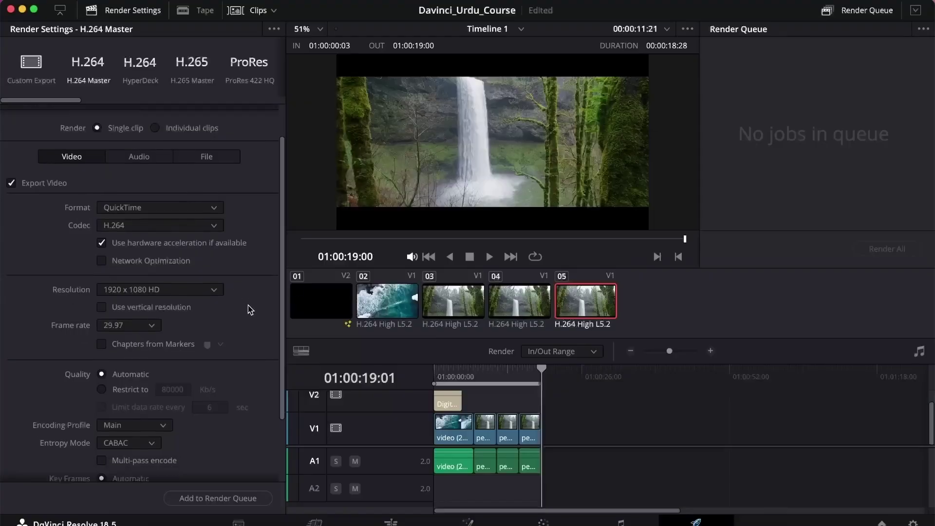
click(156, 327)
click(155, 328)
click(119, 325)
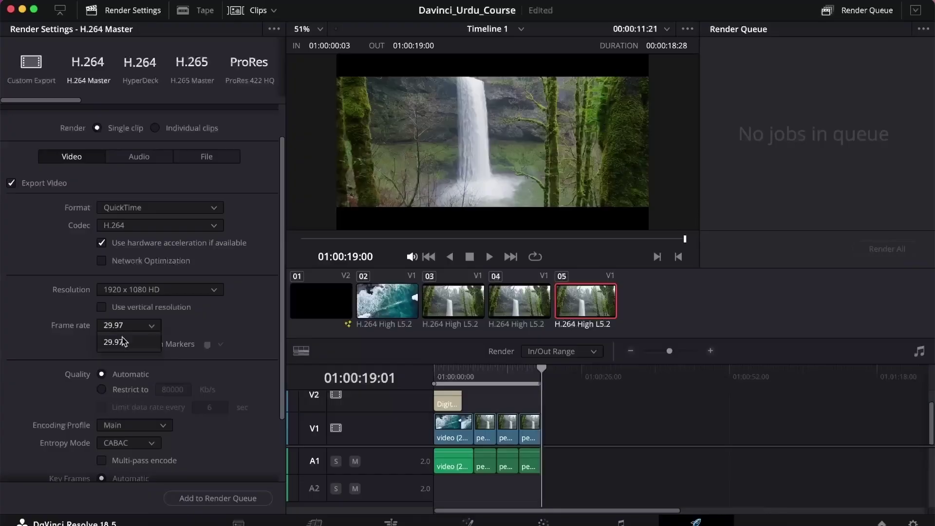
click(123, 342)
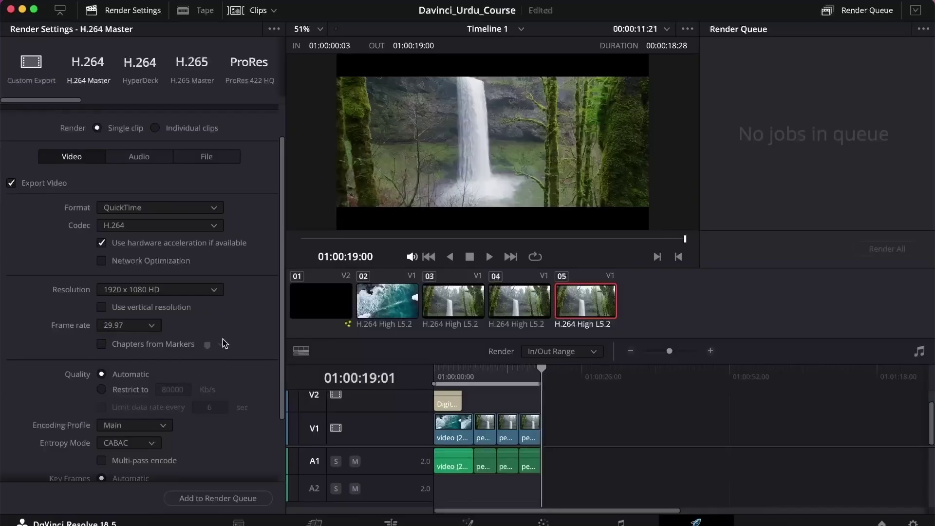
click(483, 432)
Try restricting the render quality to a fixed bit rate, and return it to Automatic.
scroll(165, 331, down, 4)
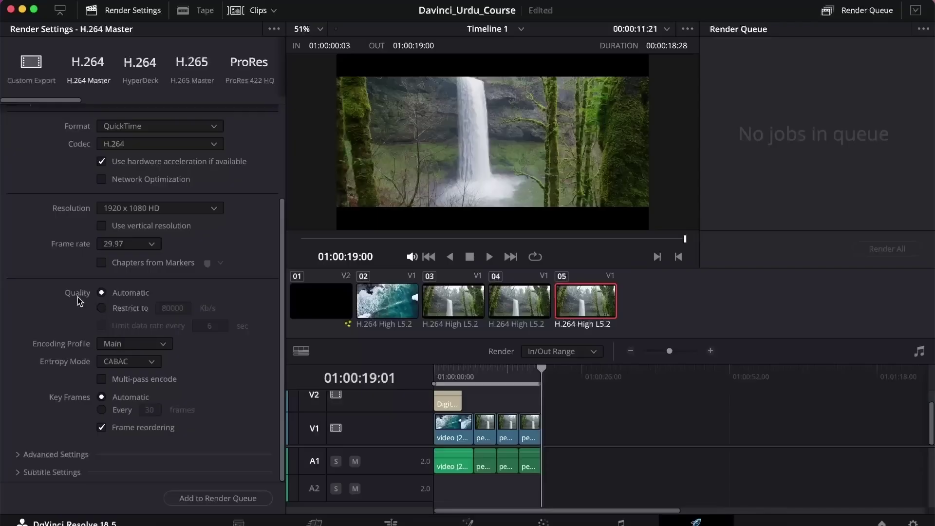
click(100, 308)
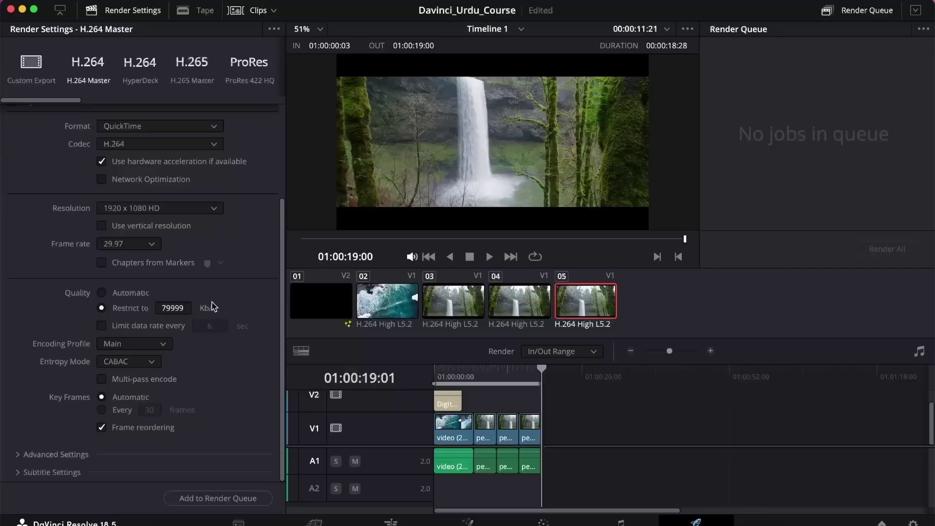
click(102, 293)
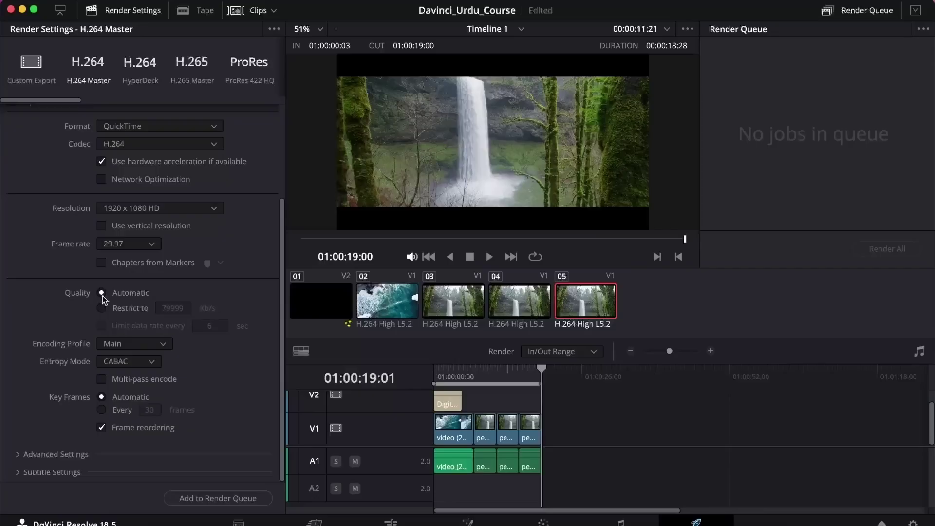
Expand the advanced video settings and examine their pixel aspect, data level and re-encoding options.
click(44, 454)
scroll(62, 405, down, 5)
scroll(62, 406, down, 5)
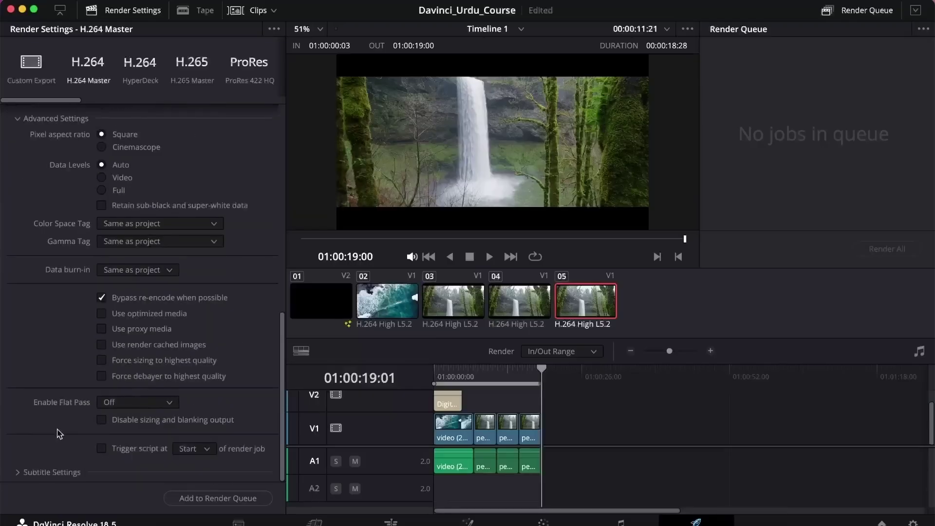
Expand the subtitle settings, switch subtitle export on and off again, and collapse the extra settings.
click(51, 472)
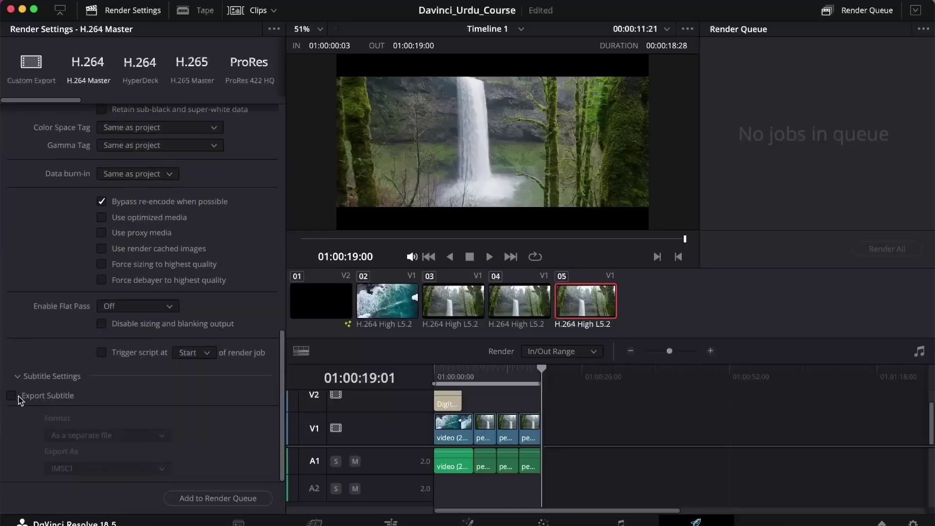
click(11, 396)
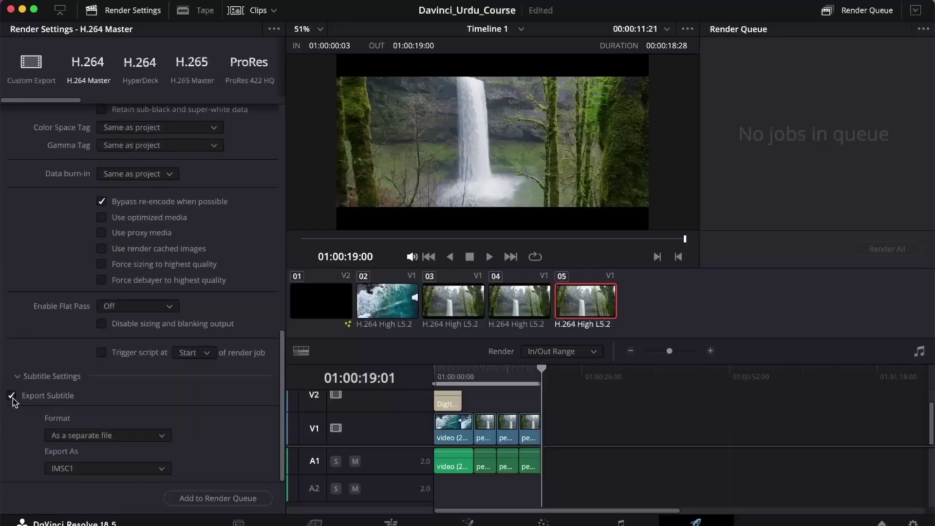
click(12, 397)
scroll(48, 381, up, 5)
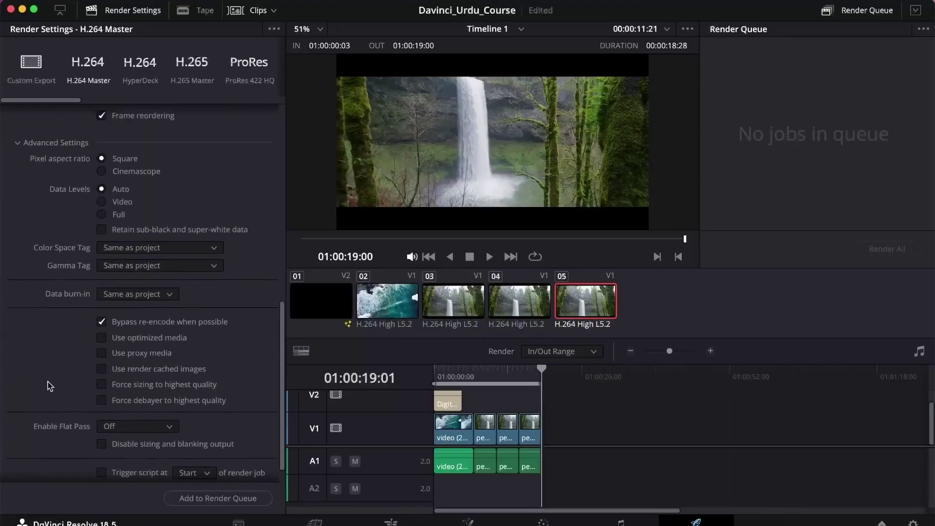
click(29, 161)
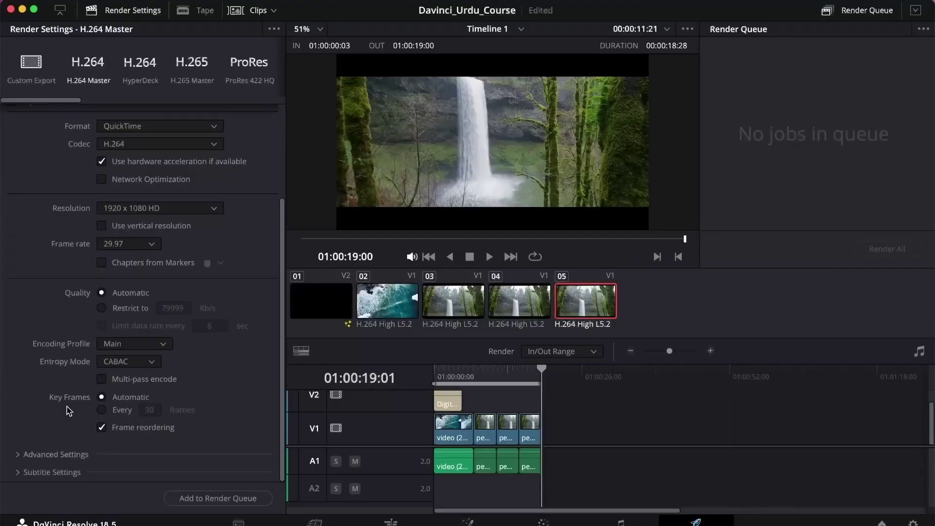
Review the video settings once more, add the job to the render queue and render it.
scroll(66, 406, up, 5)
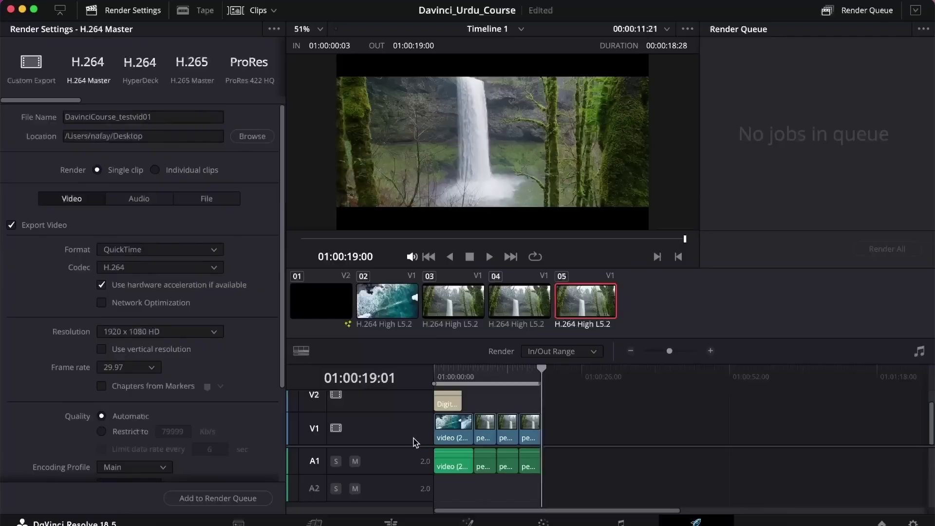
scroll(92, 395, down, 5)
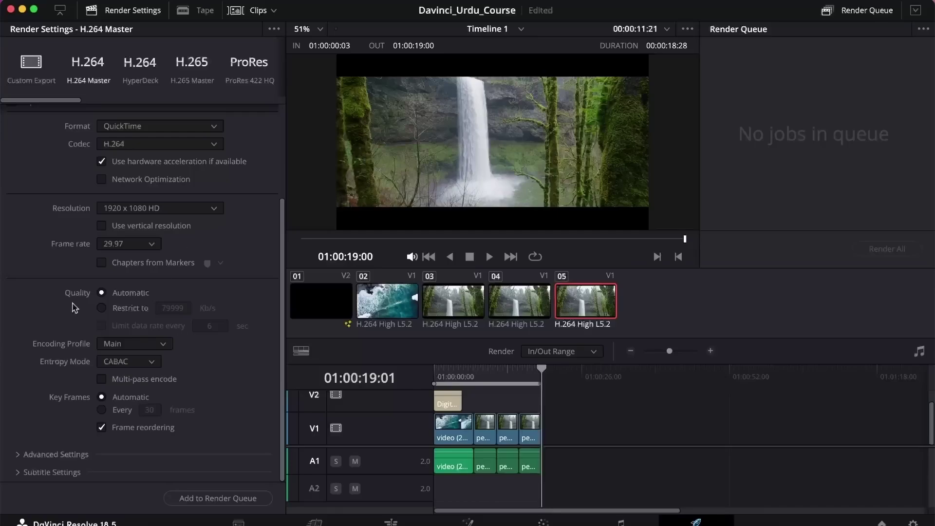
scroll(134, 331, up, 5)
click(210, 497)
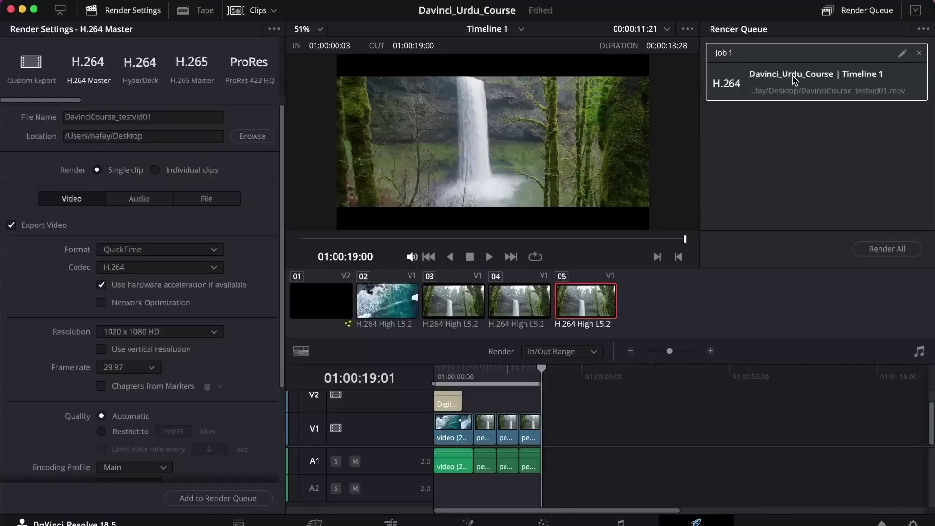
click(885, 250)
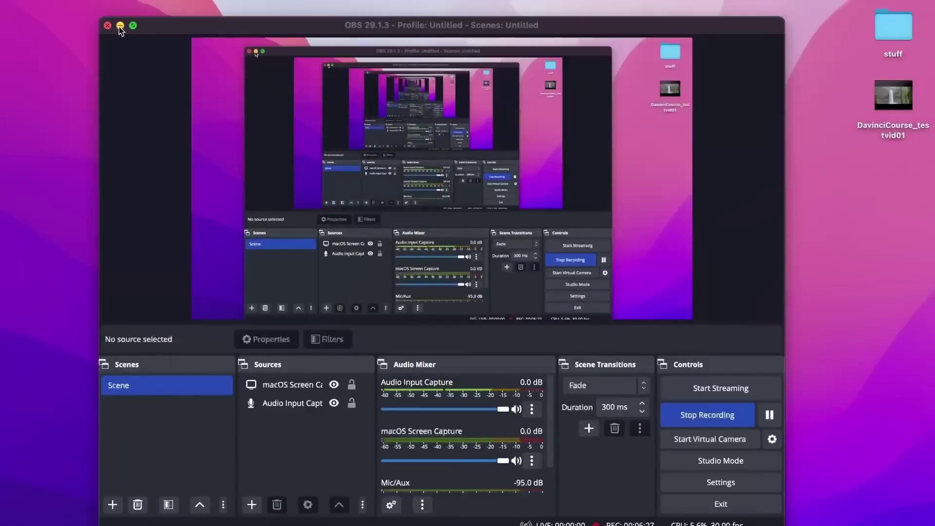
Minimize the recording window and open the exported DavinciCourse_testvid01 video from the desktop in the video player.
click(120, 26)
click(191, 81)
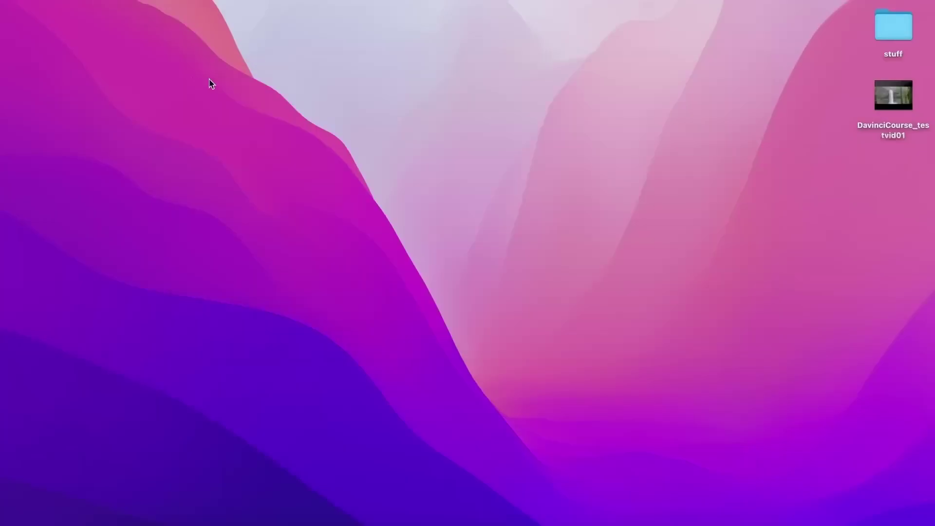
double_click(880, 104)
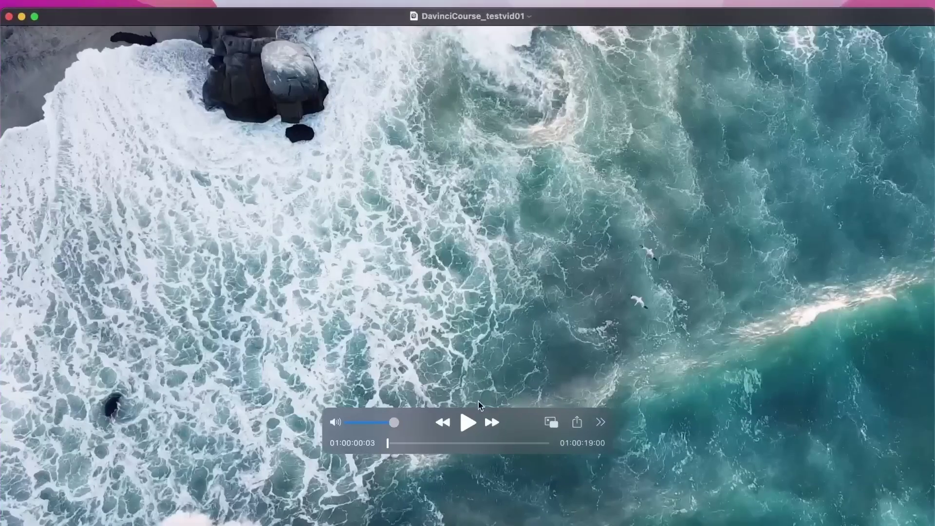
Play back the exported DavinciCourse_testvid01 video and close its player window.
click(468, 422)
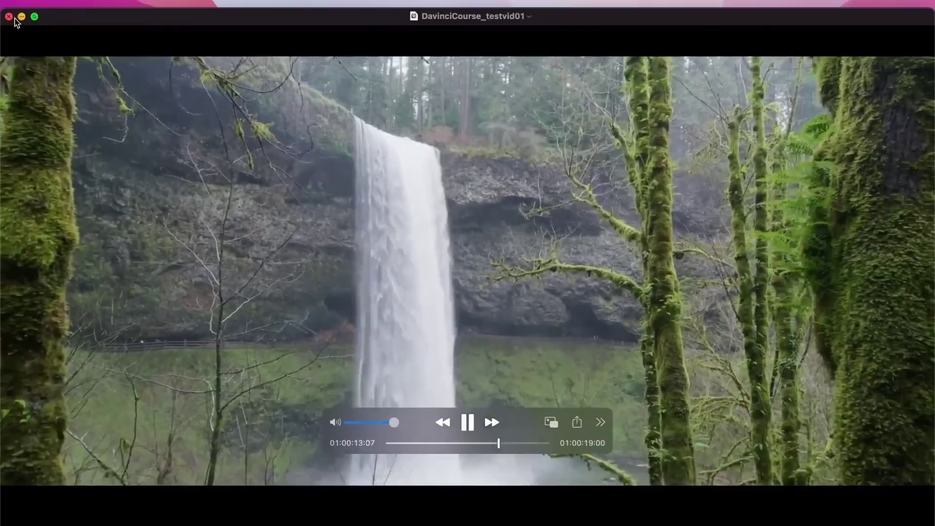
click(8, 16)
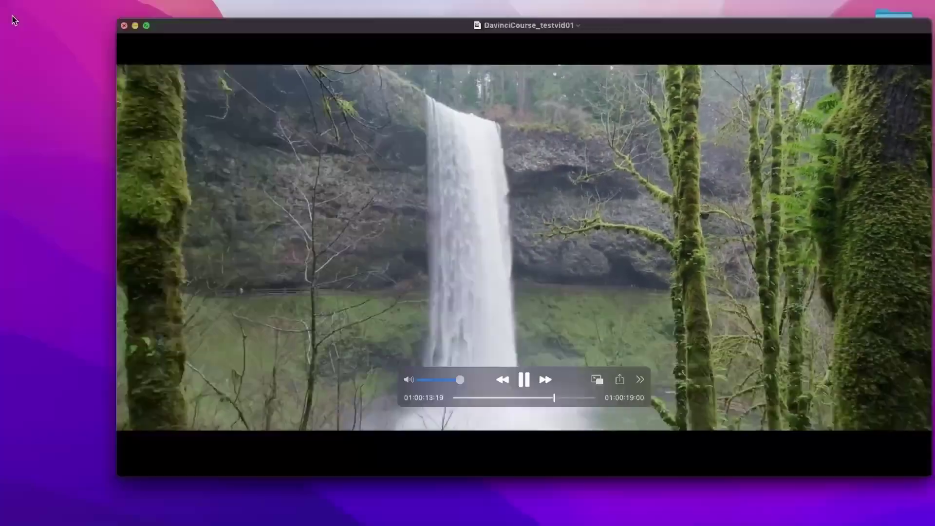
click(462, 260)
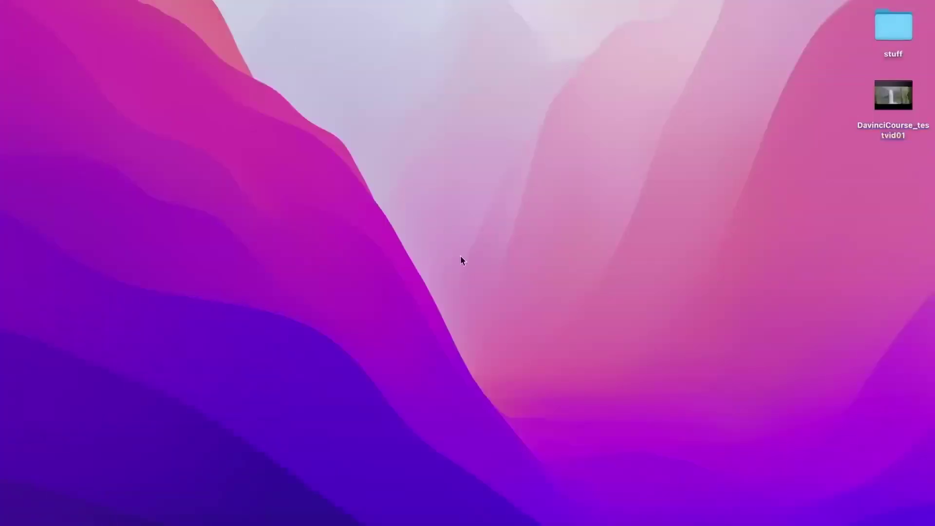
Switch back to the Davinci_Urdu_Course project in DaVinci Resolve and go to its Edit page.
click(240, 520)
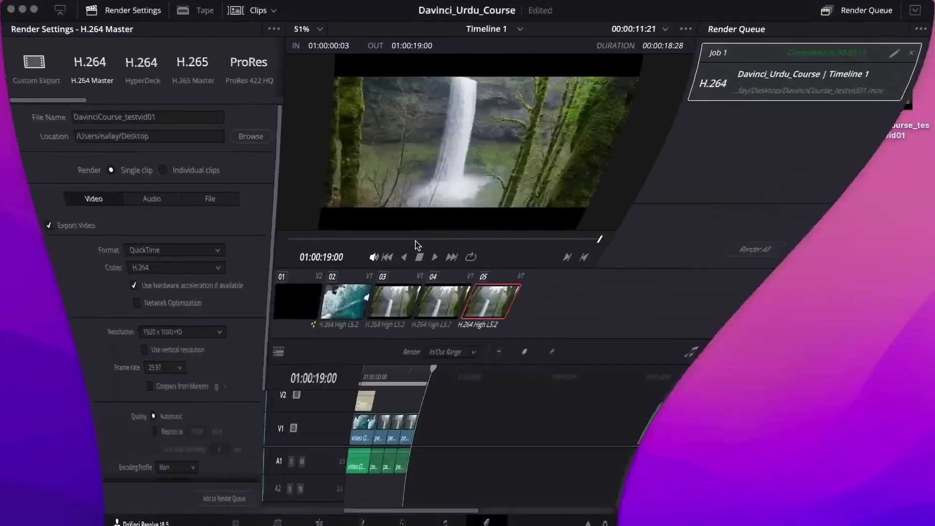
click(391, 521)
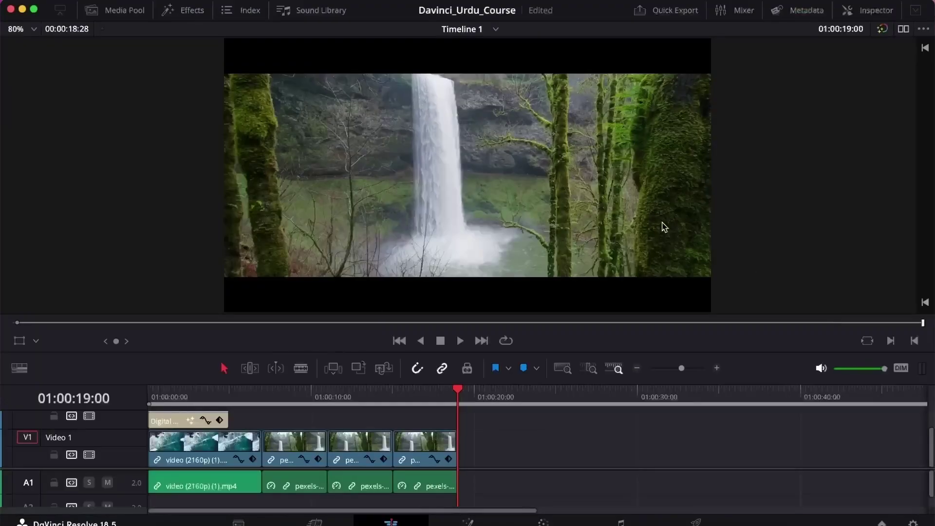
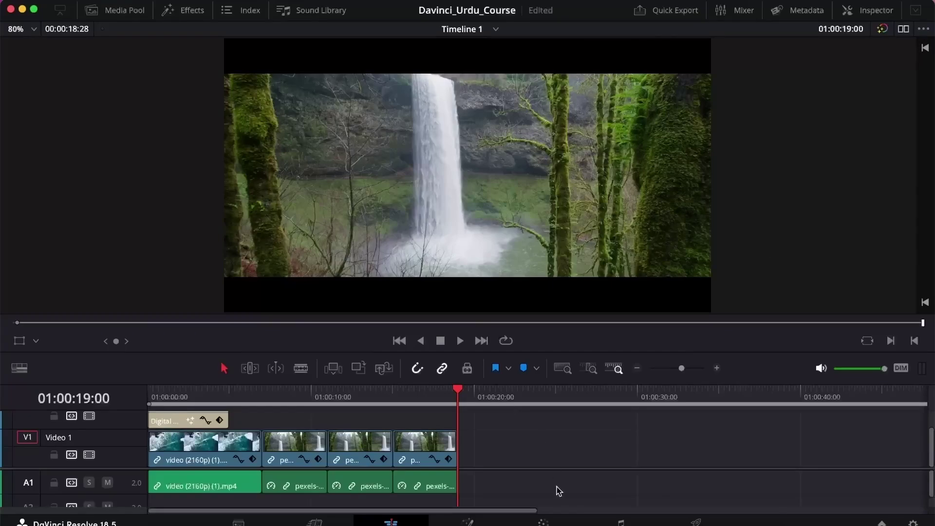
View the waterfall clip on the Color page, then return to the Edit page and move the playhead to 01:00:02:18.
click(547, 521)
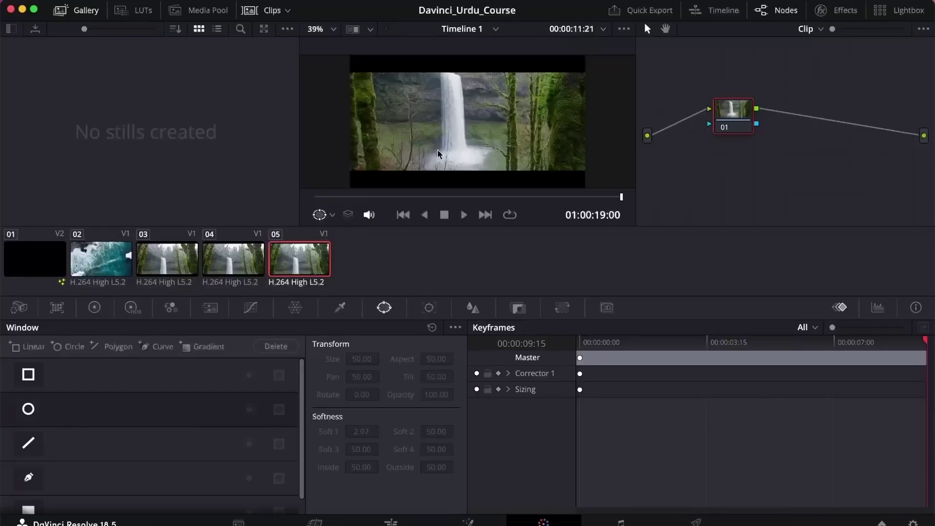
scroll(434, 126, up, 2)
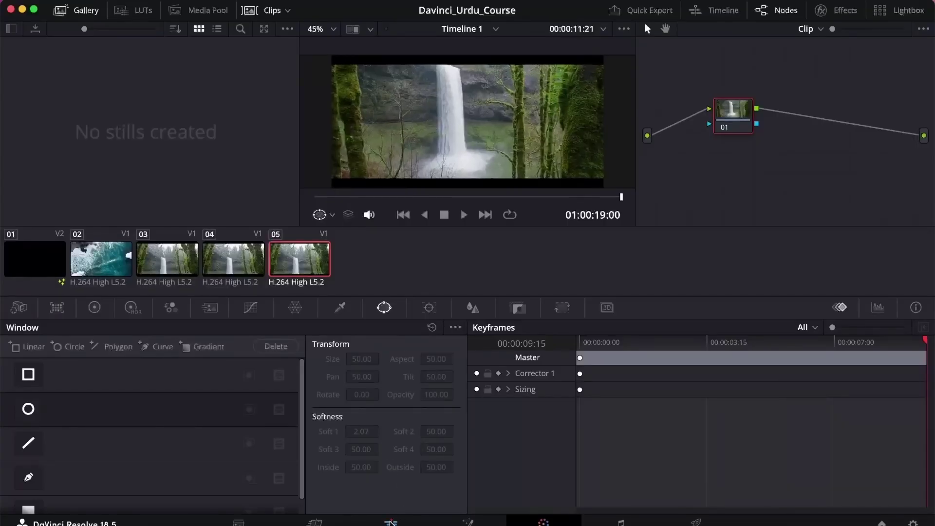
click(391, 522)
drag(236, 393, 192, 399)
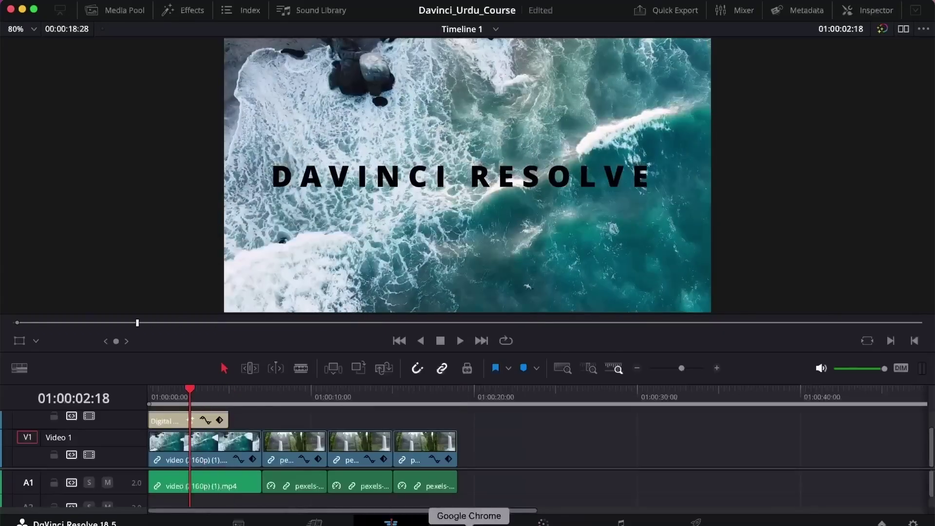
Switch to Google Chrome and search Google for "samples videos to color grade".
click(469, 523)
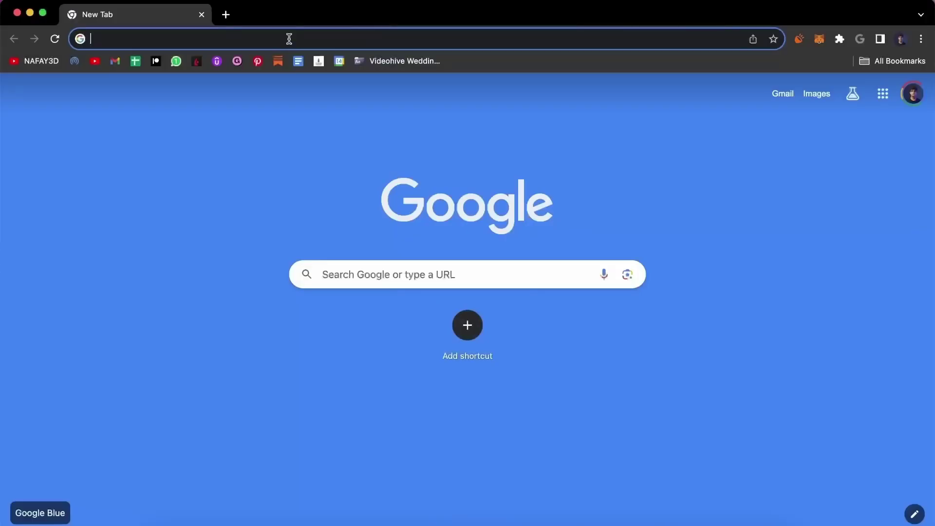
text(sAMP)
key(BackSpace)
key(BackSpace)
key(BackSpace)
text(amp)
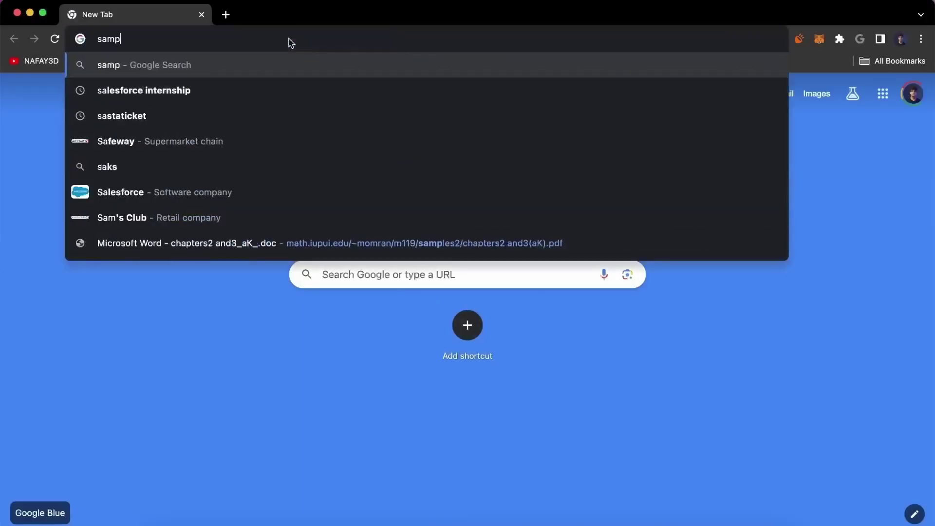
text(les videos to co)
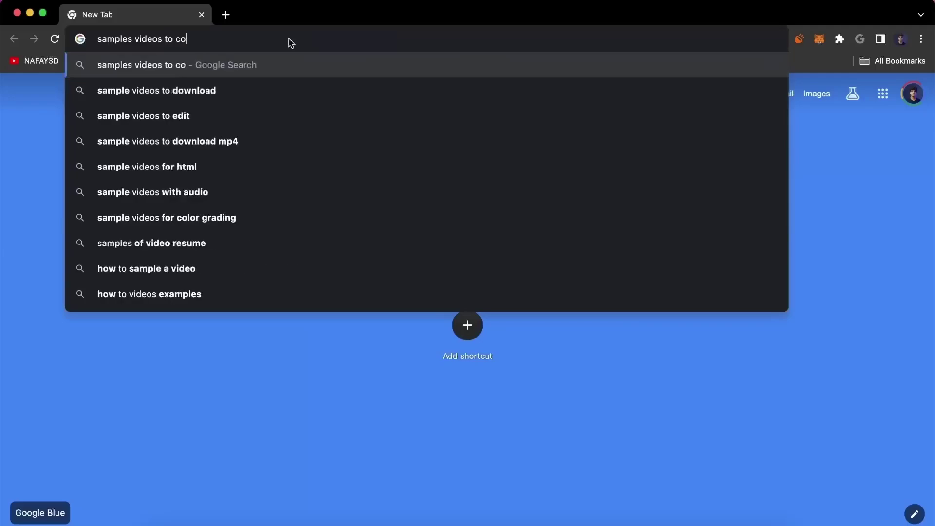
text(lor grade)
key(Return)
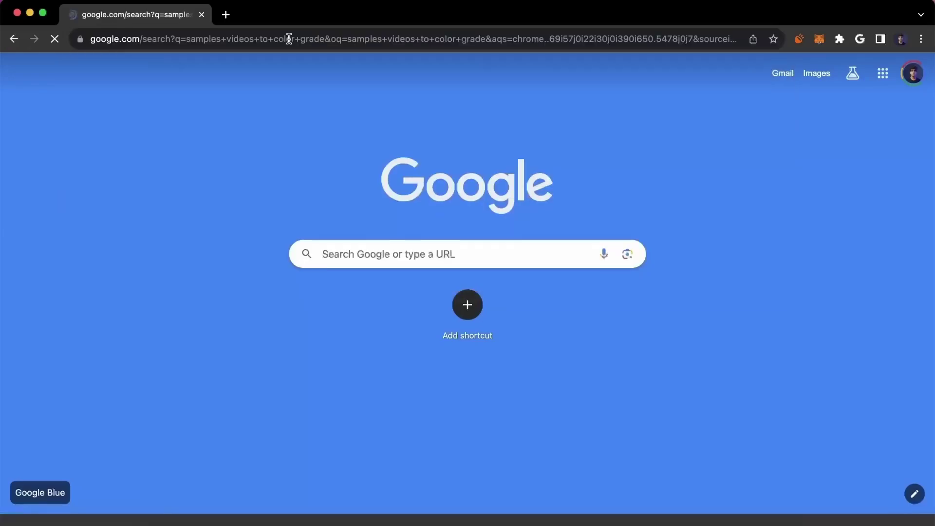
Open the Reddit search result about finding free log footage to practice color grading.
scroll(217, 210, down, 7)
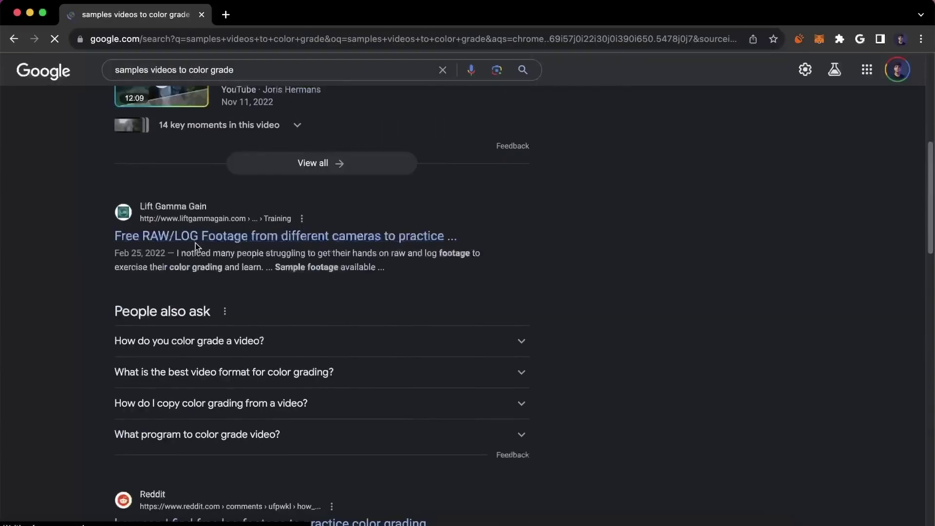
scroll(212, 372, down, 2)
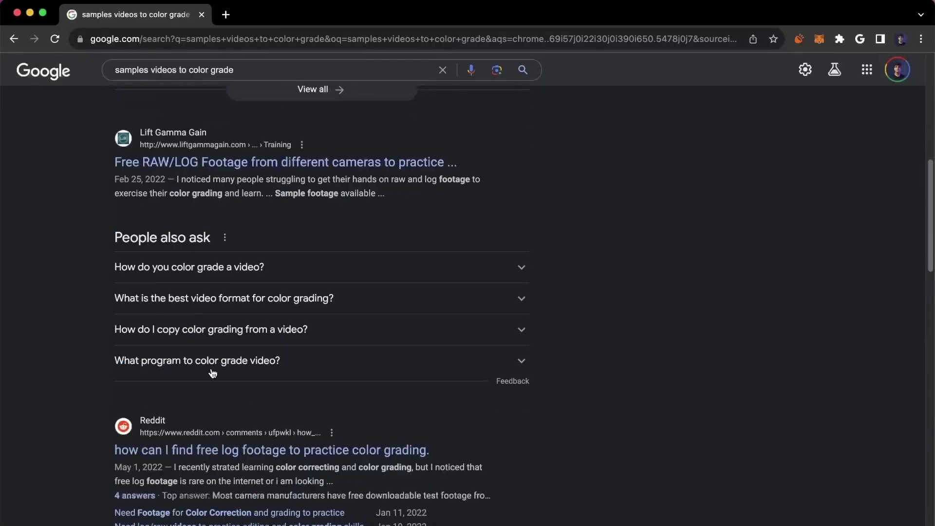
click(214, 449)
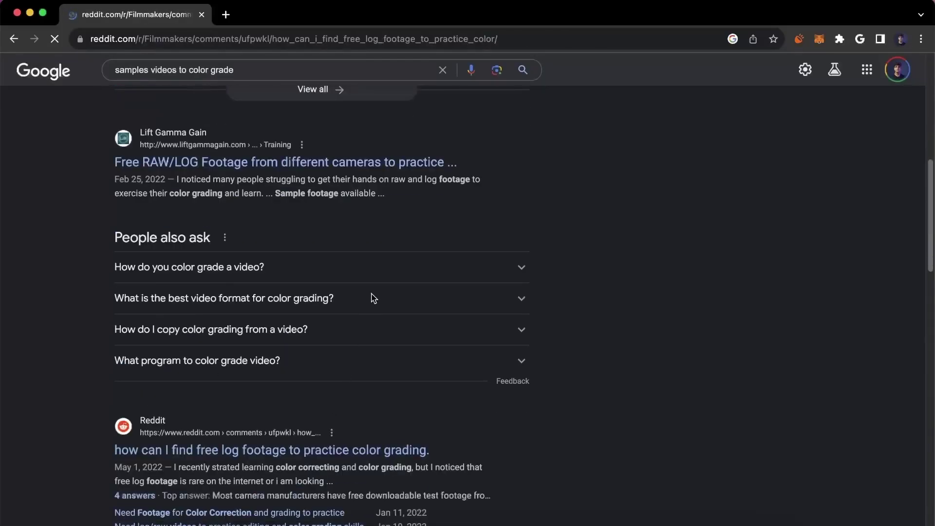
Open the Blackmagic Design gallery link from the first comment in a new tab and switch to it.
scroll(371, 296, down, 5)
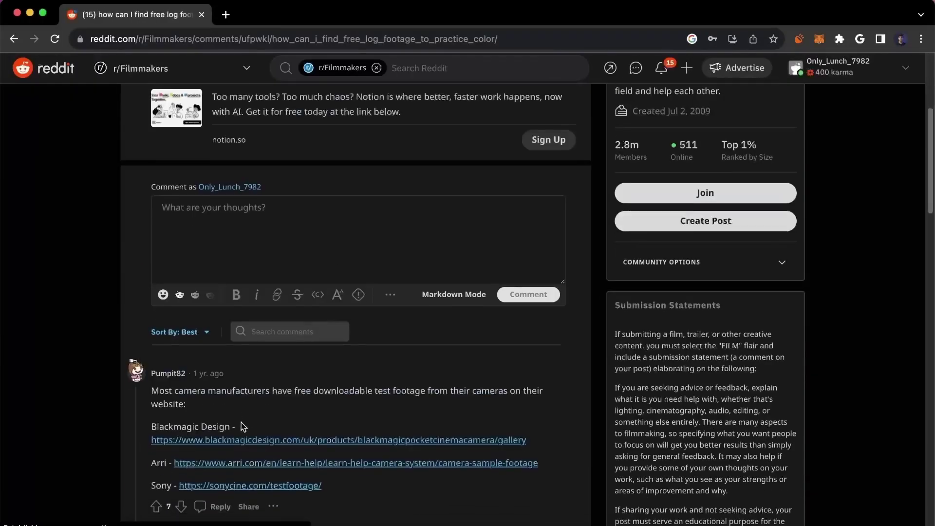
right_click(211, 440)
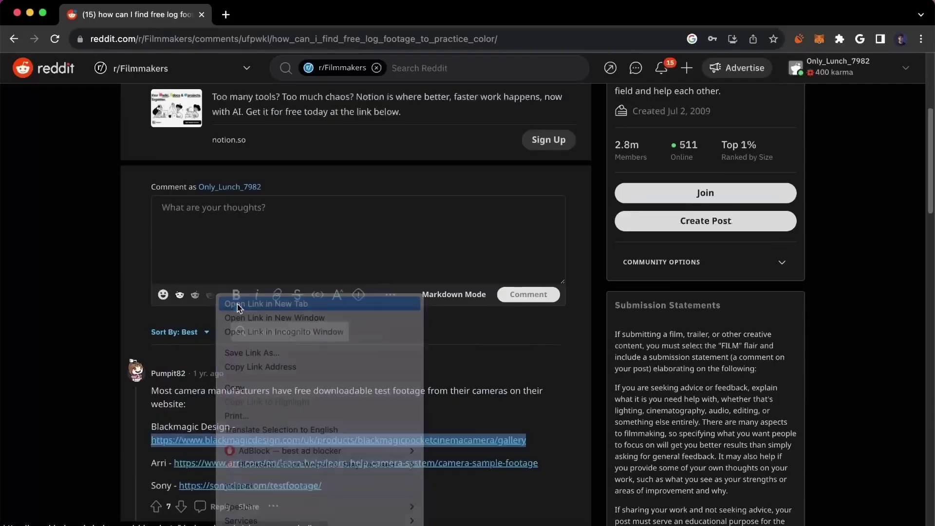
click(238, 305)
key(ctrl+Tab)
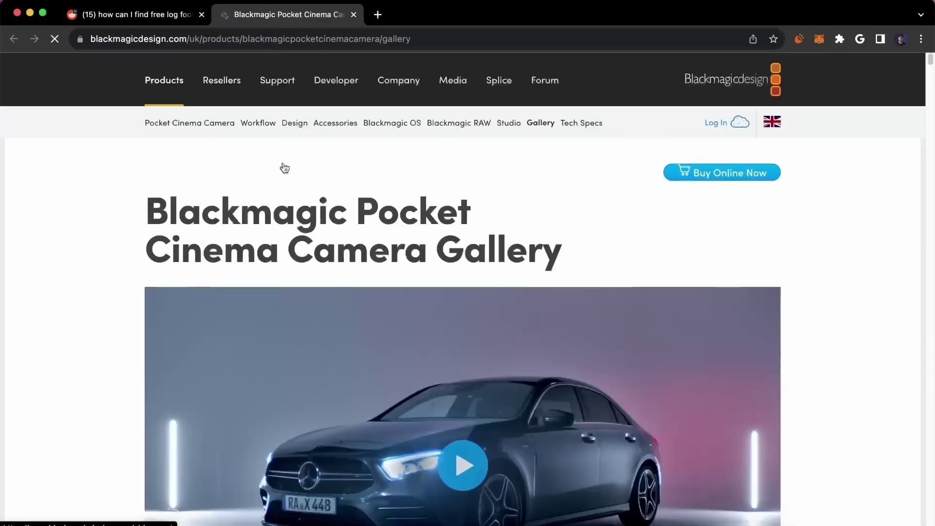
Examine the sample clips offered in the Blackmagic Pocket Cinema Camera Gallery.
scroll(284, 168, down, 15)
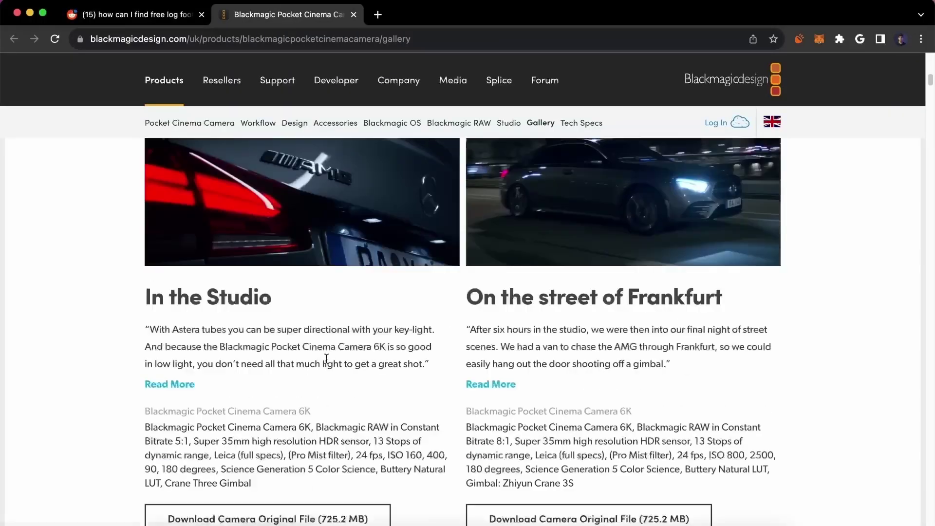
scroll(326, 359, up, 4)
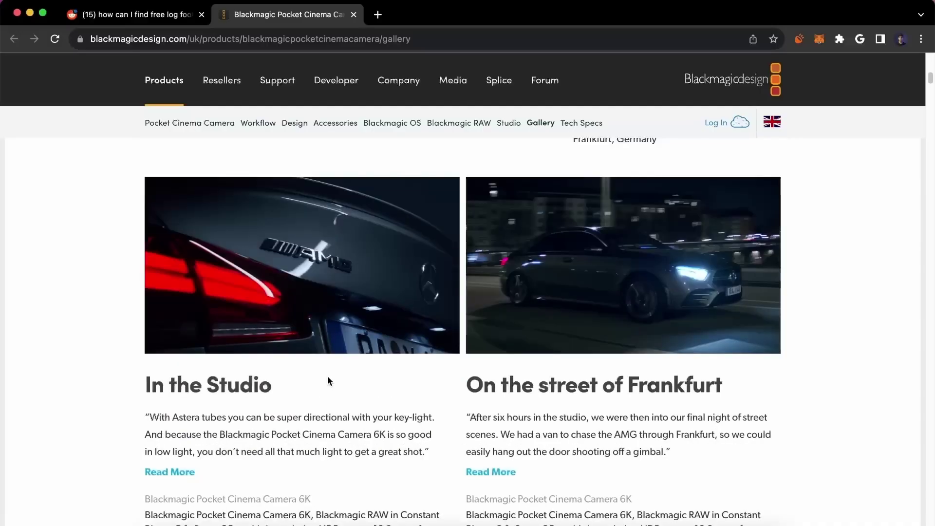
scroll(328, 381, down, 20)
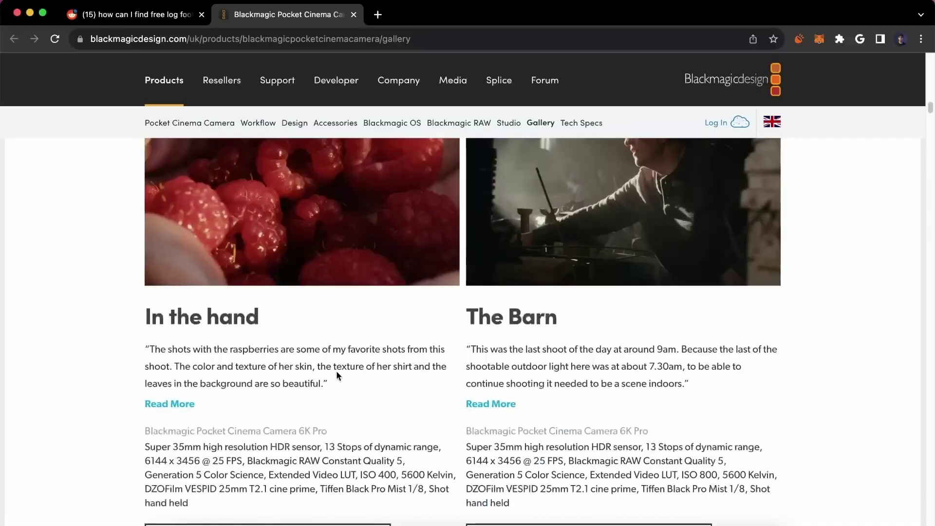
scroll(336, 370, up, 20)
scroll(468, 363, down, 3)
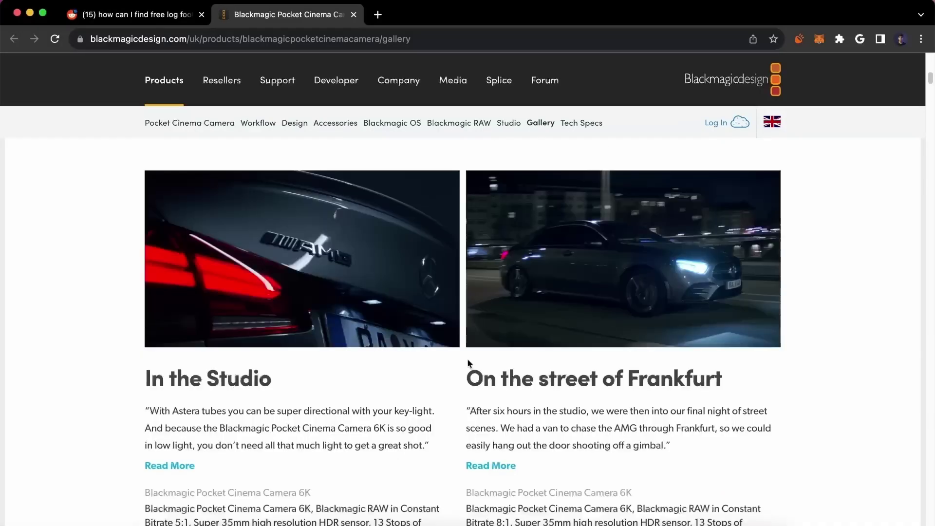
scroll(652, 267, down, 20)
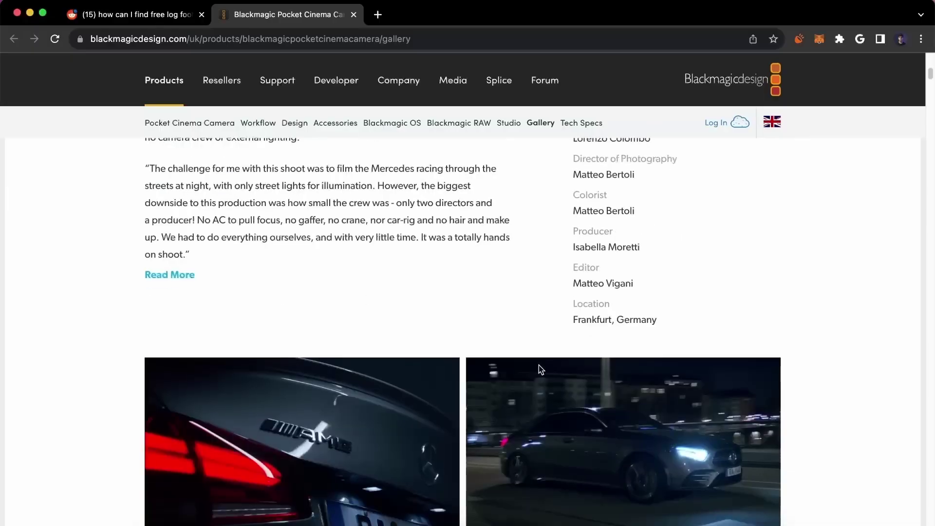
scroll(539, 364, up, 6)
scroll(470, 302, up, 5)
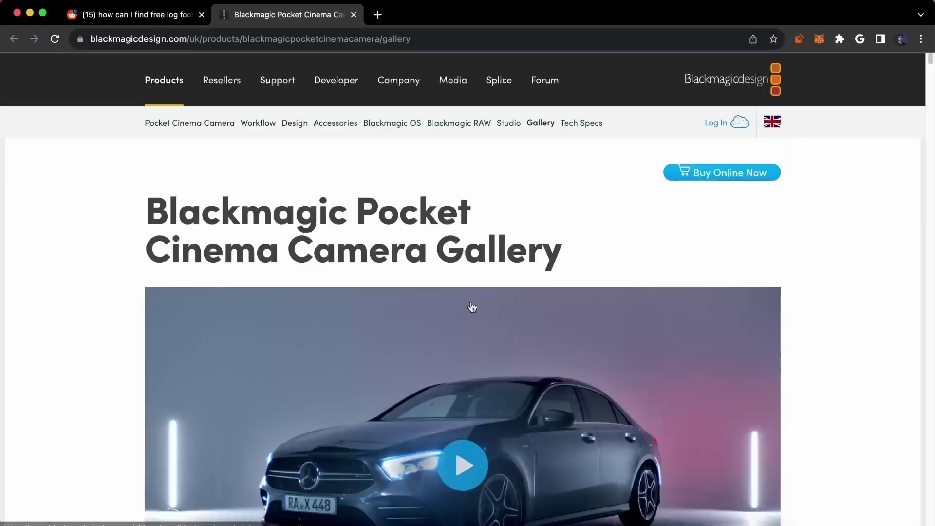
Play the Mercedes AMG A35 video in the gallery and close it.
scroll(458, 311, down, 3)
click(458, 312)
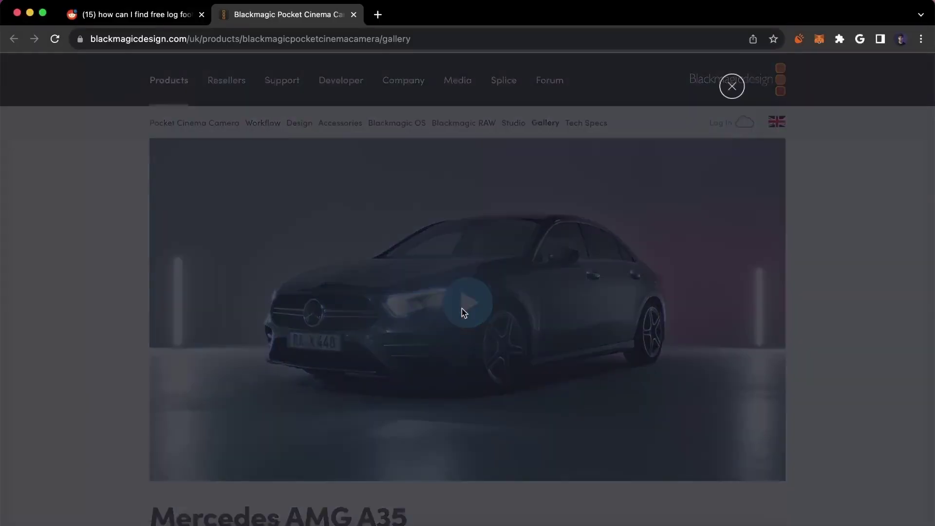
click(185, 450)
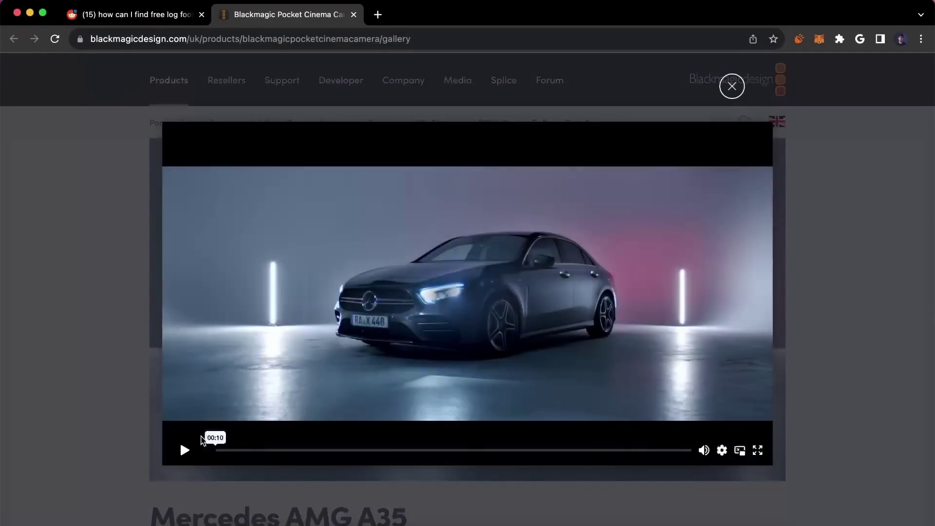
click(185, 450)
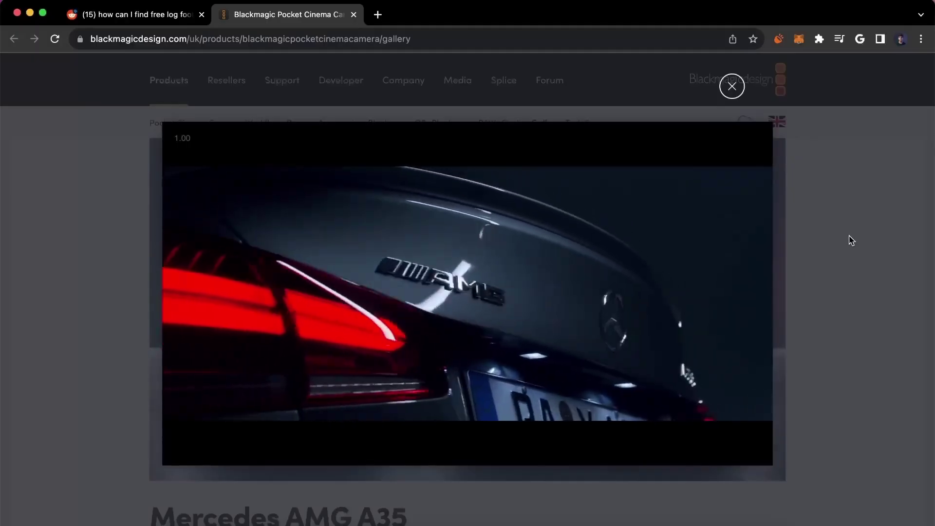
click(849, 240)
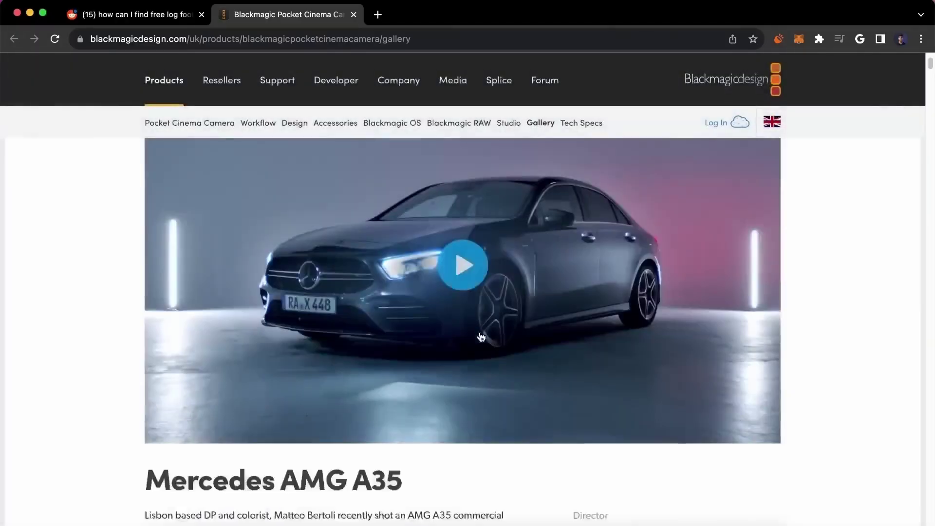
Download the camera original file of "On the street of Frankfurt", accepting the copyright and privacy notice and closing it.
scroll(477, 331, down, 8)
scroll(479, 335, down, 5)
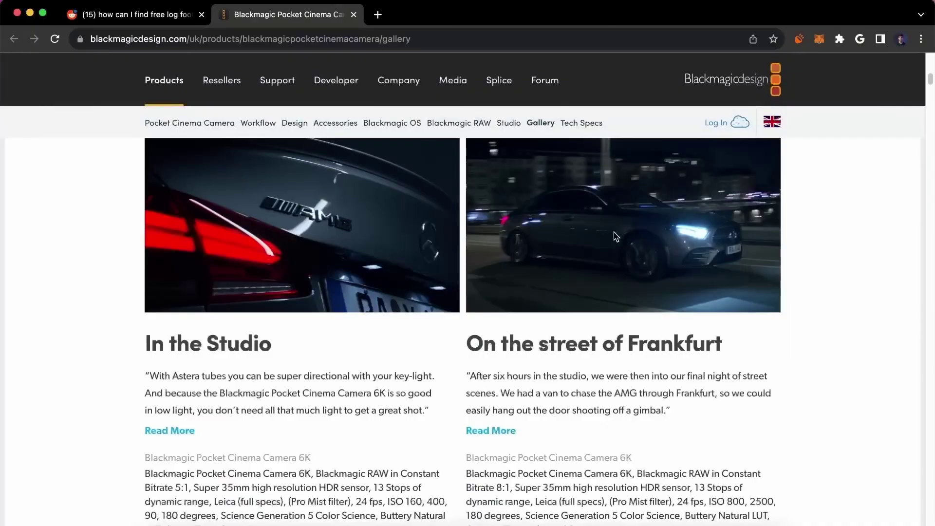
scroll(614, 236, down, 4)
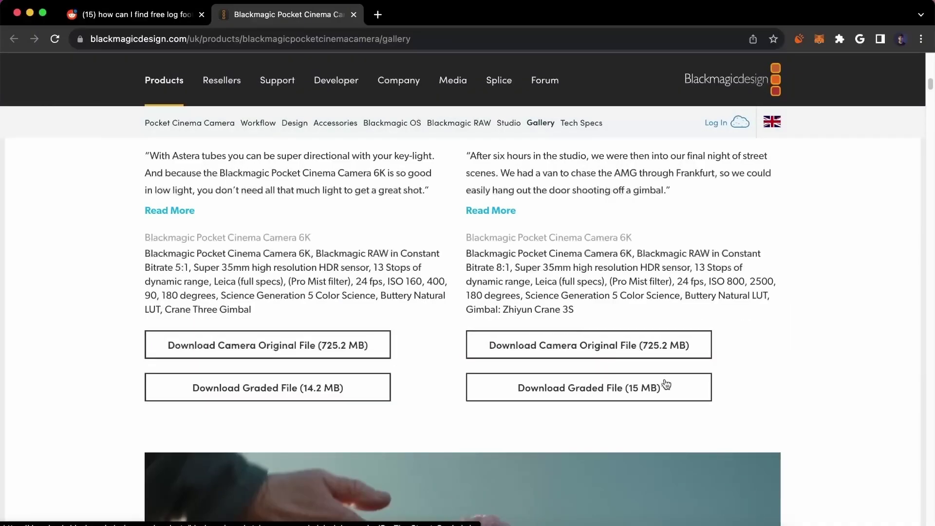
click(601, 351)
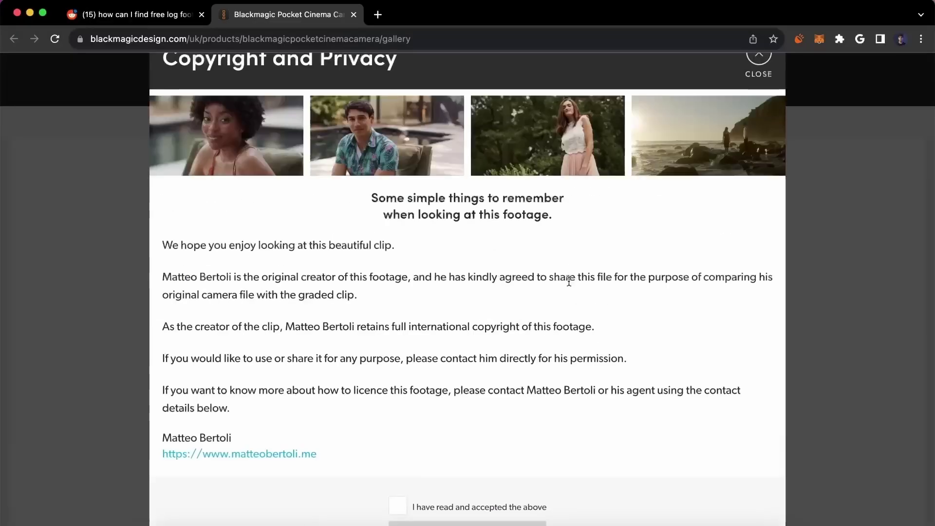
click(404, 503)
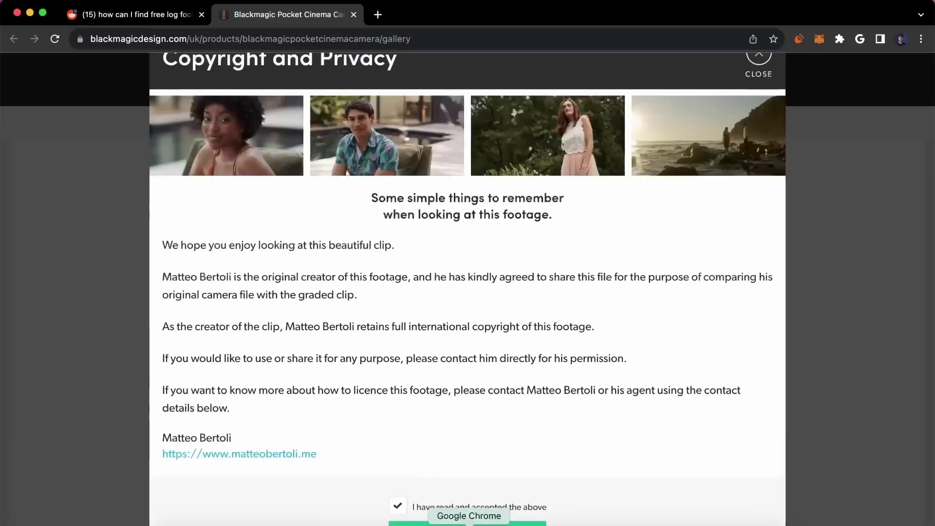
click(458, 523)
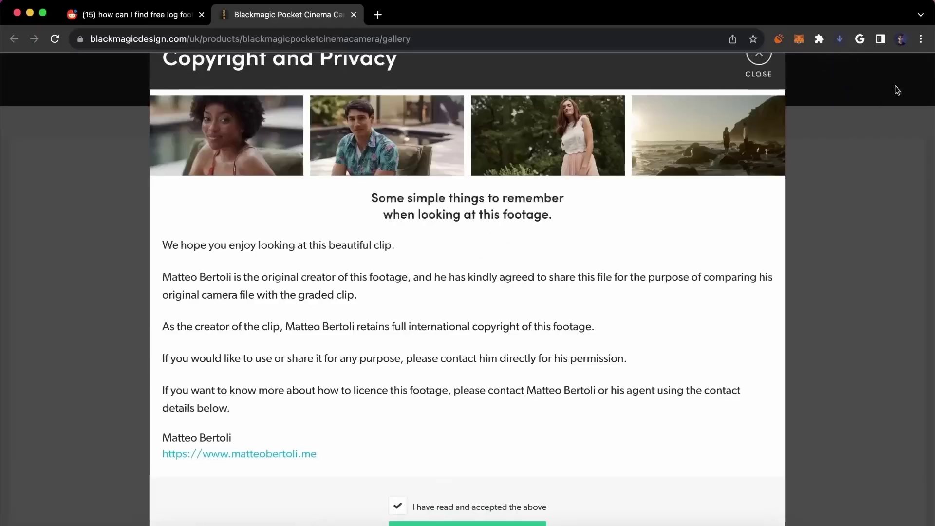
click(757, 62)
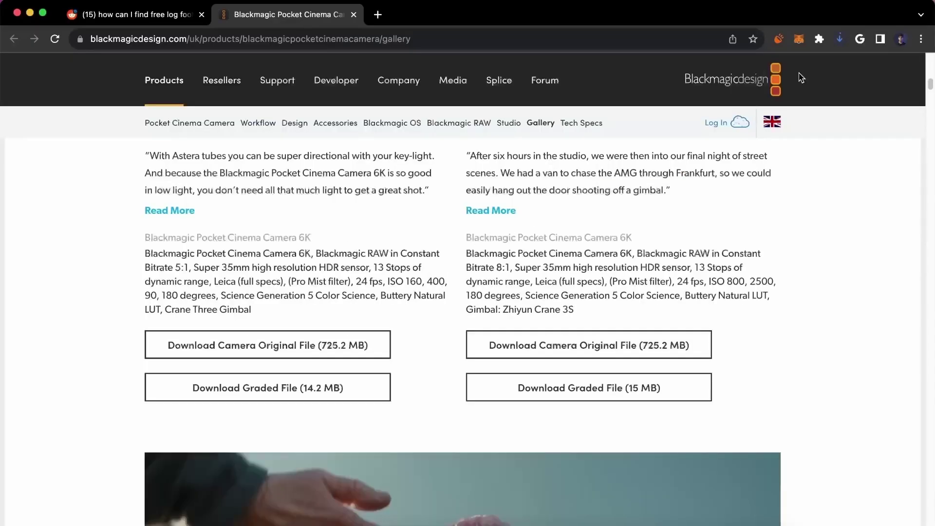
Check the progress of the On-the-Street-Original.zip download and examine more sample clips further down the Blackmagic gallery.
click(837, 43)
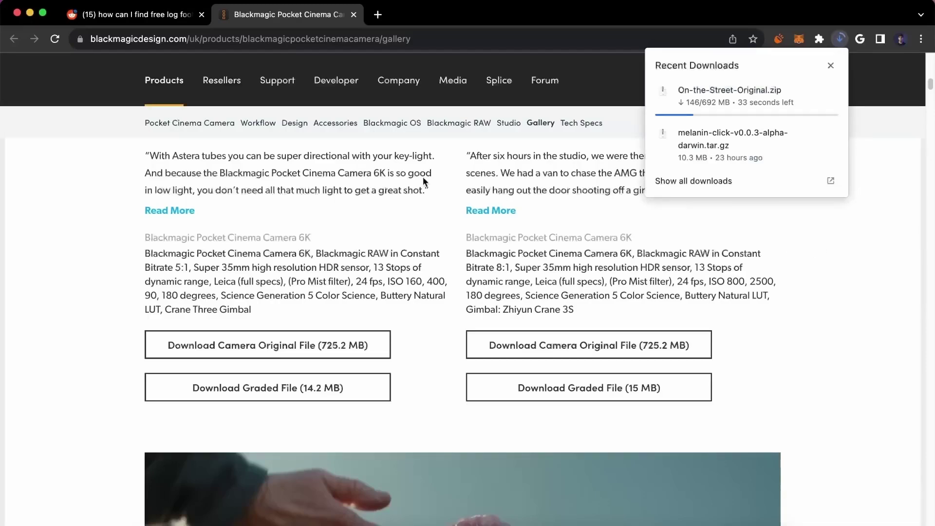
click(60, 190)
scroll(60, 190, down, 15)
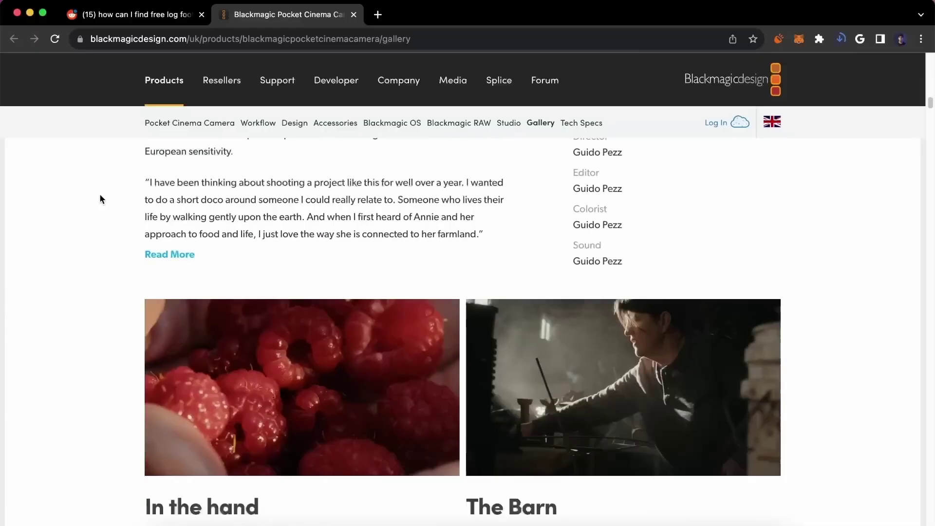
scroll(100, 195, down, 20)
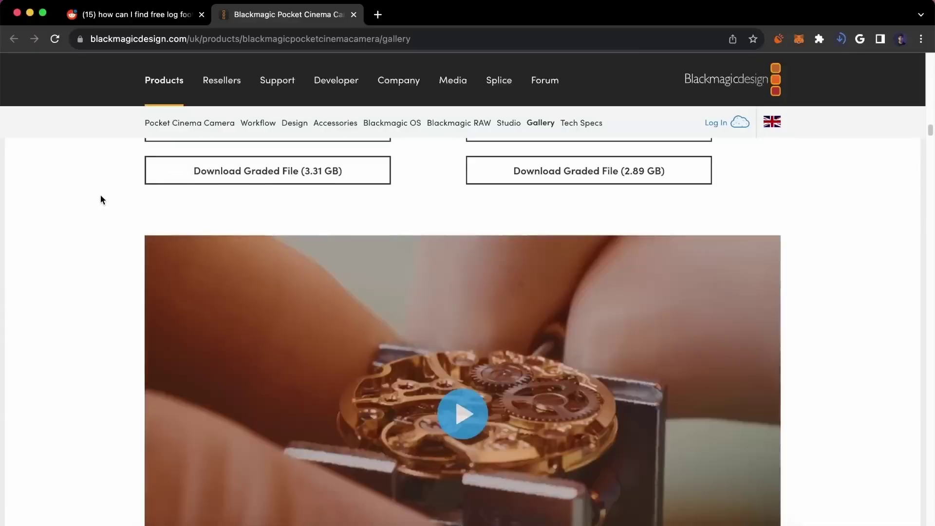
scroll(101, 195, down, 20)
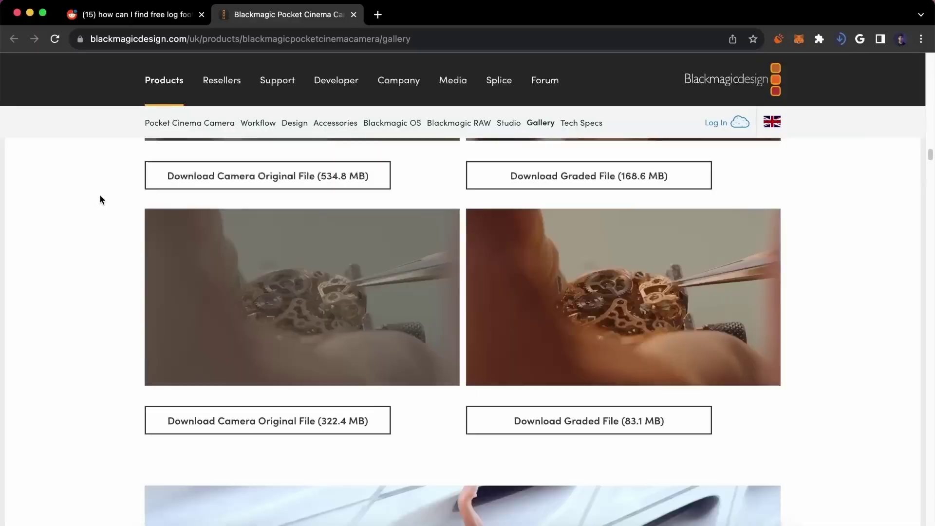
scroll(100, 196, down, 6)
scroll(99, 198, down, 20)
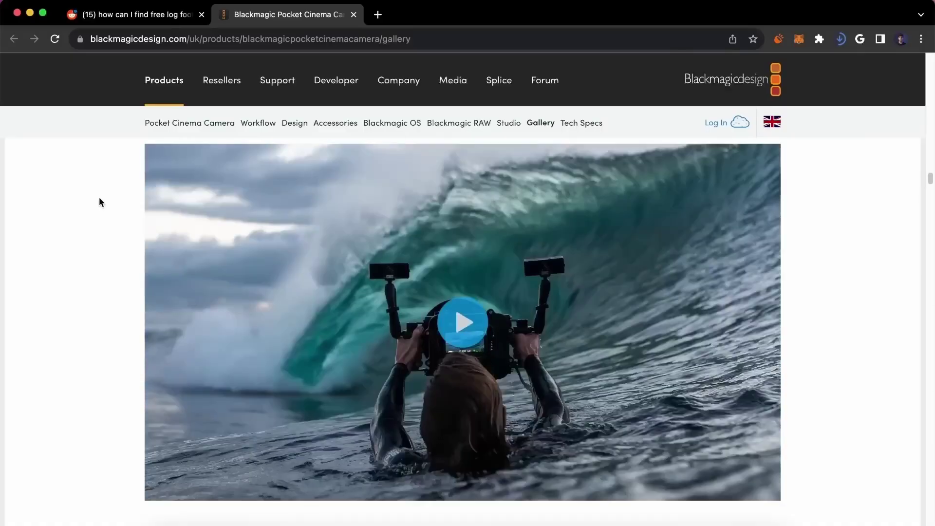
scroll(99, 223, down, 10)
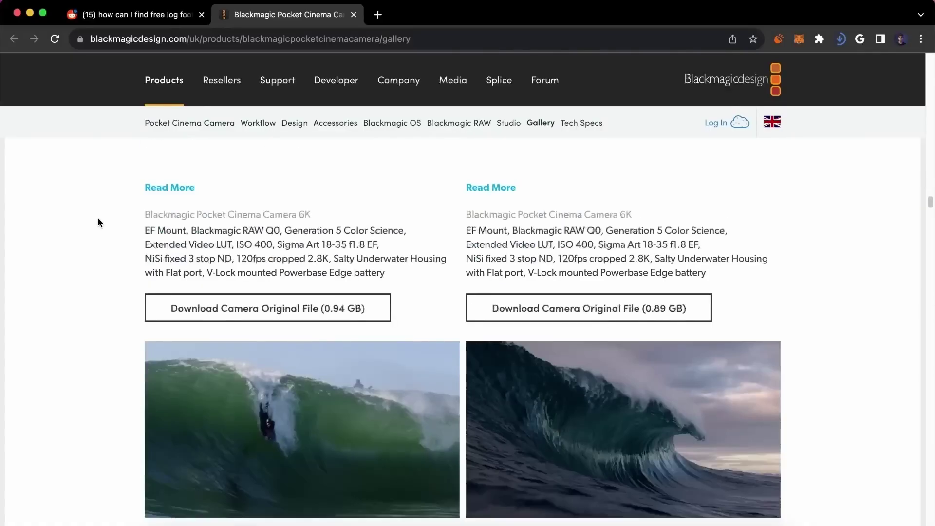
Return to the Reddit thread, open the Sony test footage link from the first comment in a new tab and switch to it.
click(132, 14)
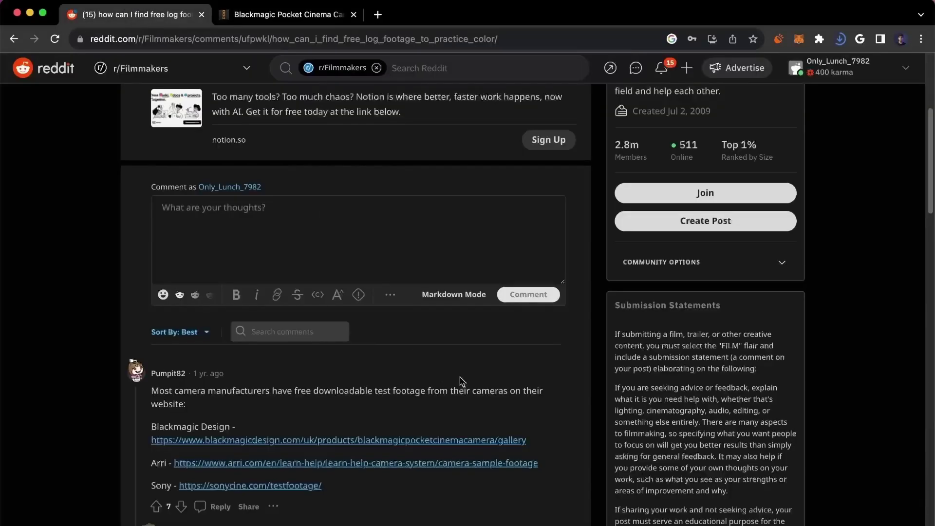
scroll(279, 358, down, 3)
right_click(254, 390)
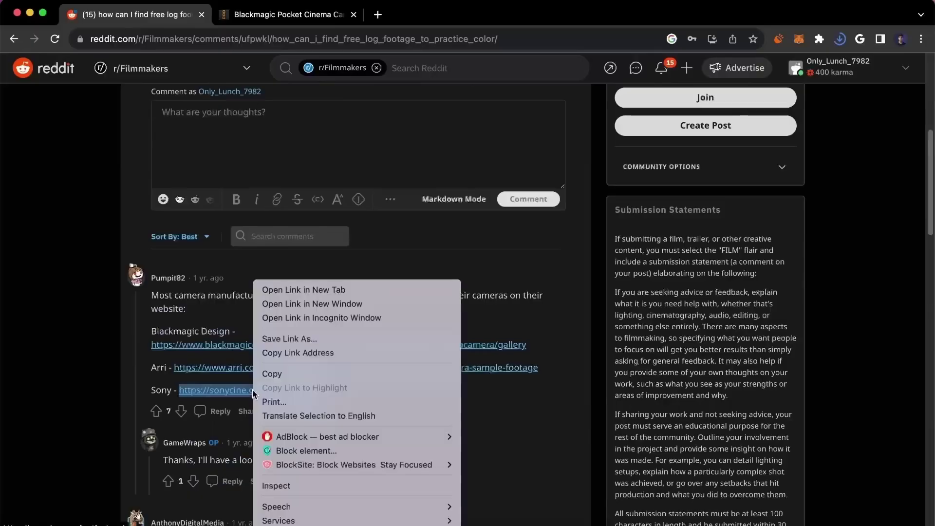
click(281, 289)
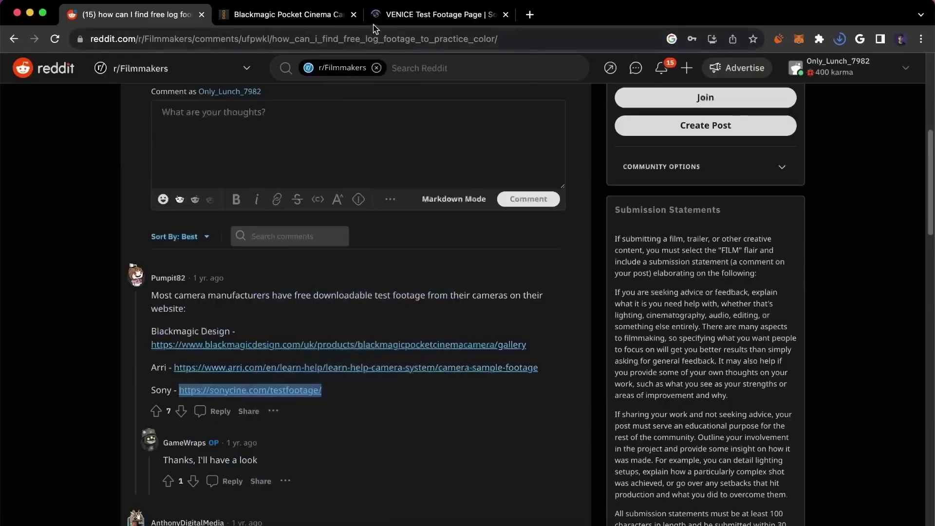
click(387, 22)
Dismiss the cookie notice and examine the test clips offered on Sony's VENICE Test Footage page.
scroll(236, 331, down, 2)
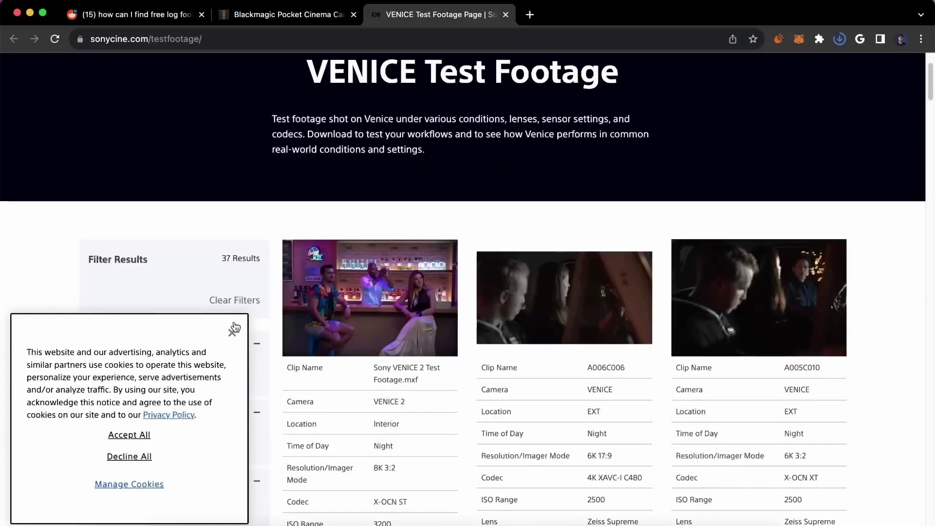
scroll(459, 337, down, 2)
scroll(875, 334, down, 6)
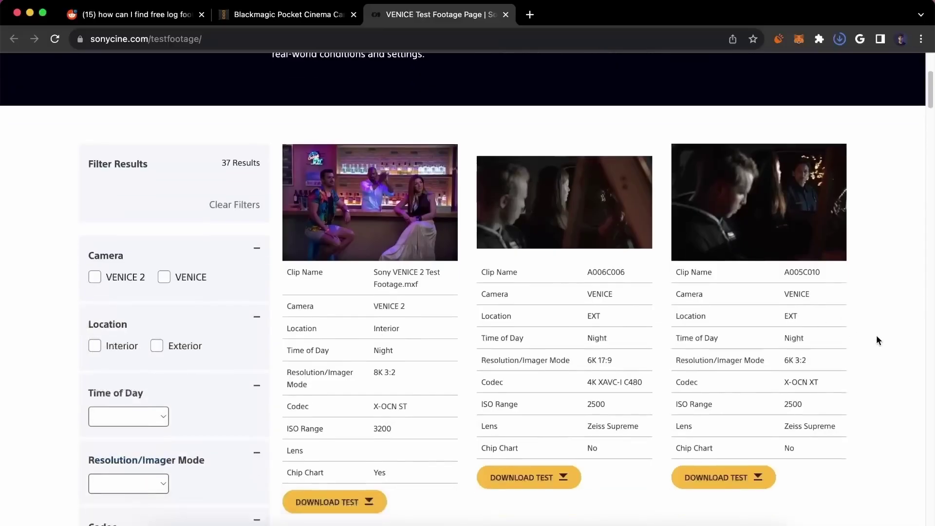
scroll(876, 340, down, 7)
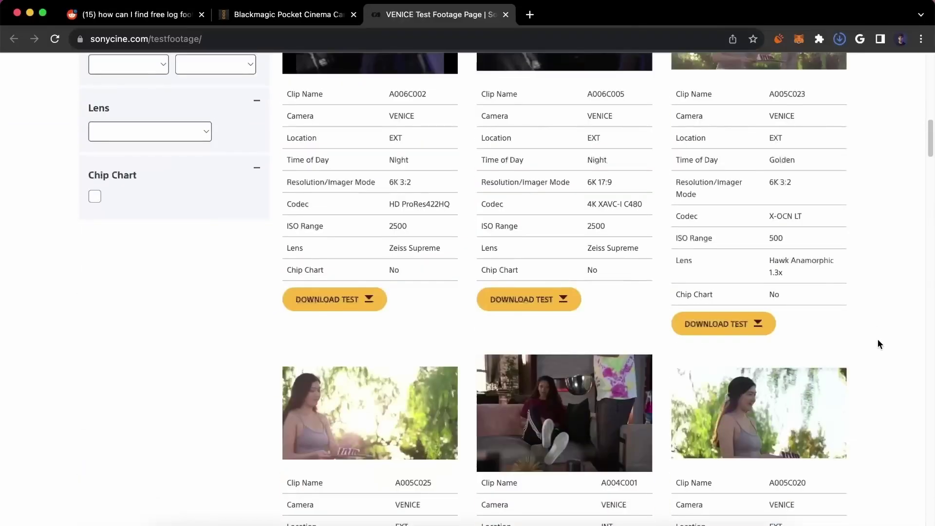
scroll(877, 344, up, 1)
scroll(877, 339, up, 3)
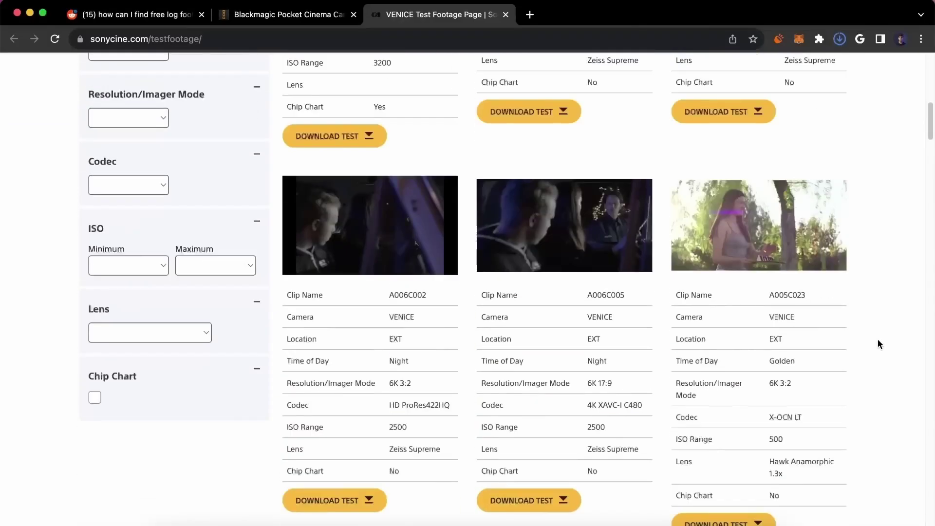
scroll(875, 359, down, 4)
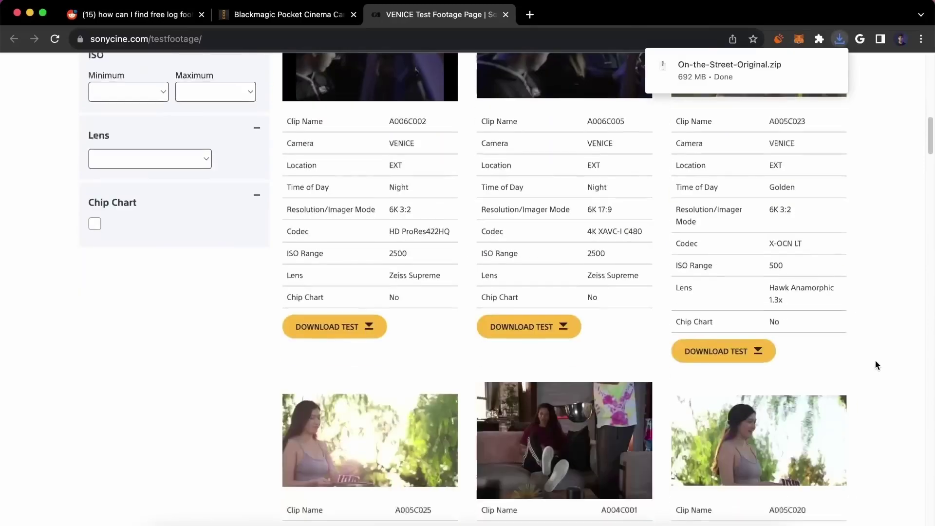
scroll(875, 359, down, 9)
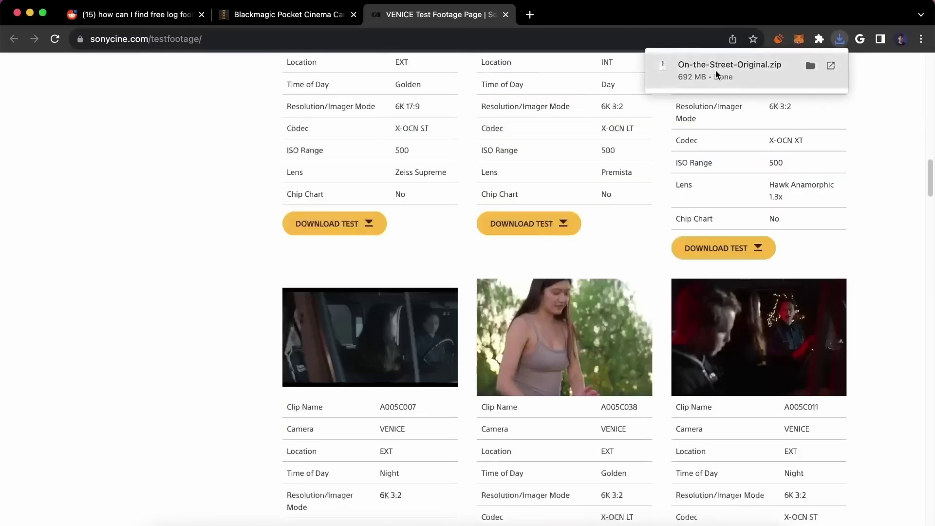
Extract the downloaded On-the-Street-Original.zip and move the four .braw clips from the Outdoor BRAW folder to the desktop.
click(716, 74)
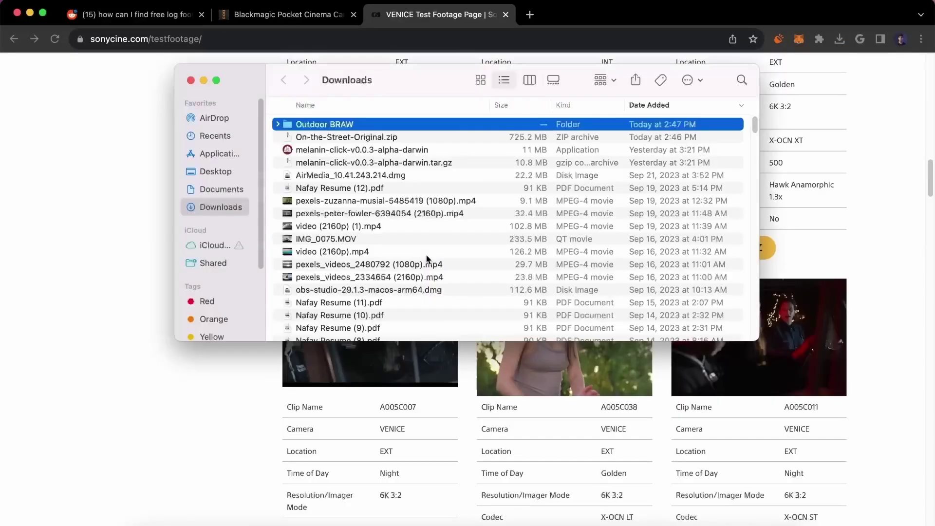
click(278, 124)
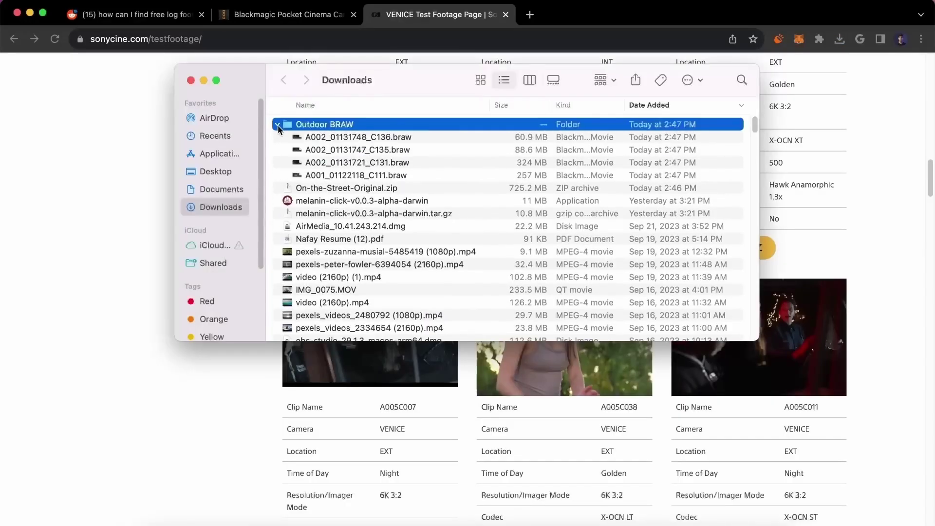
click(329, 138)
shift+click(328, 174)
drag(329, 173, 862, 517)
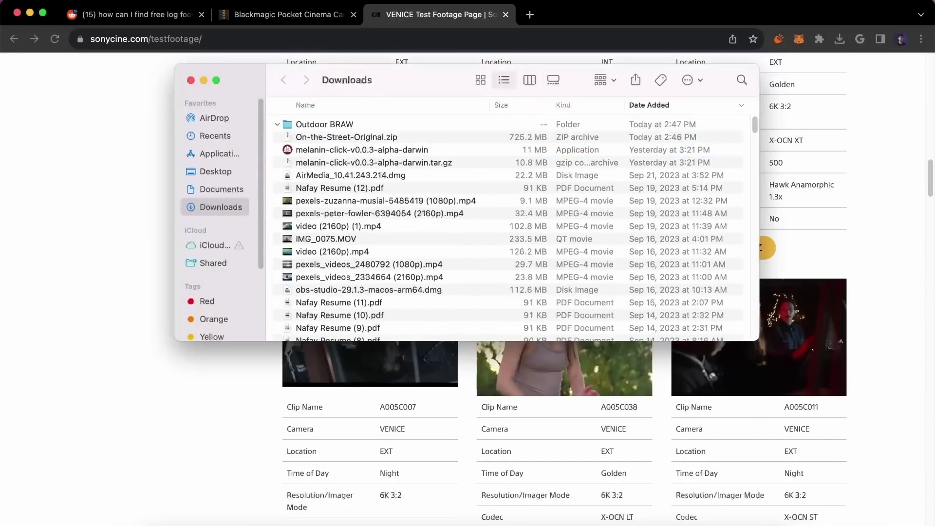
Minimize the Downloads, browser and DaVinci Resolve windows to reveal the desktop.
click(203, 80)
click(30, 14)
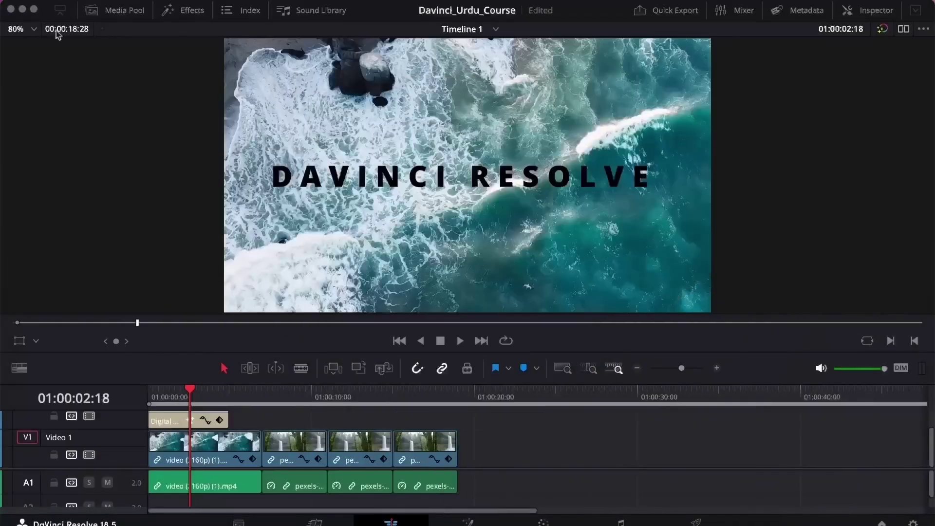
click(24, 8)
click(527, 197)
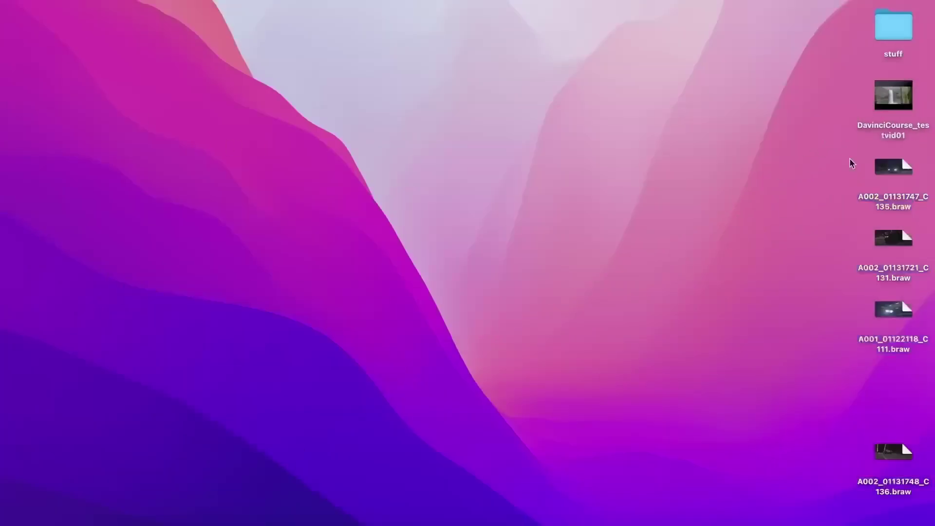
Play the clips A002_01131747_C135.braw and A002_01131721_C131.braw from the desktop, closing each player window.
click(891, 180)
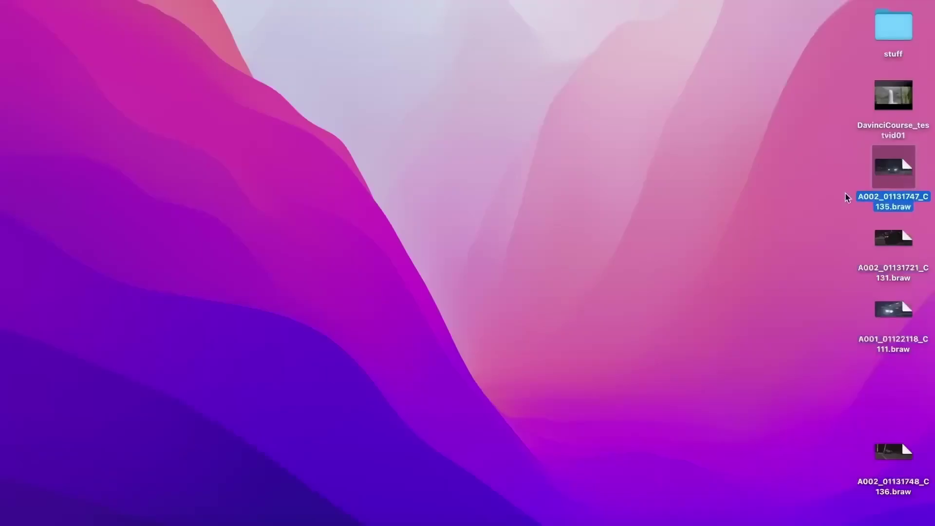
drag(847, 196, 703, 503)
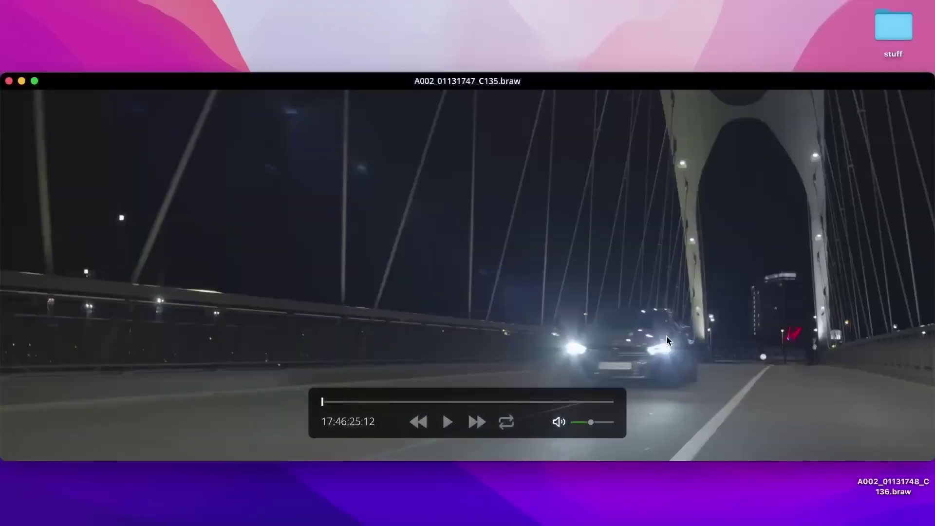
key(space)
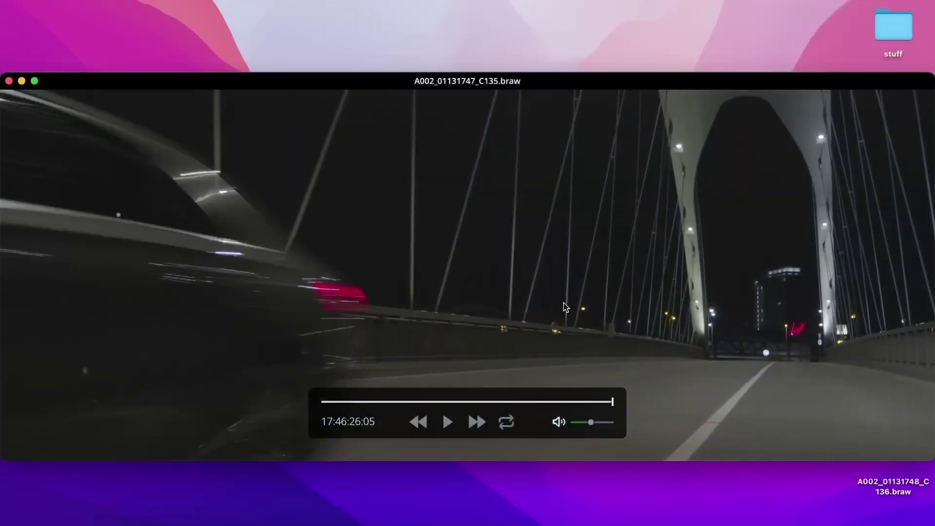
click(9, 81)
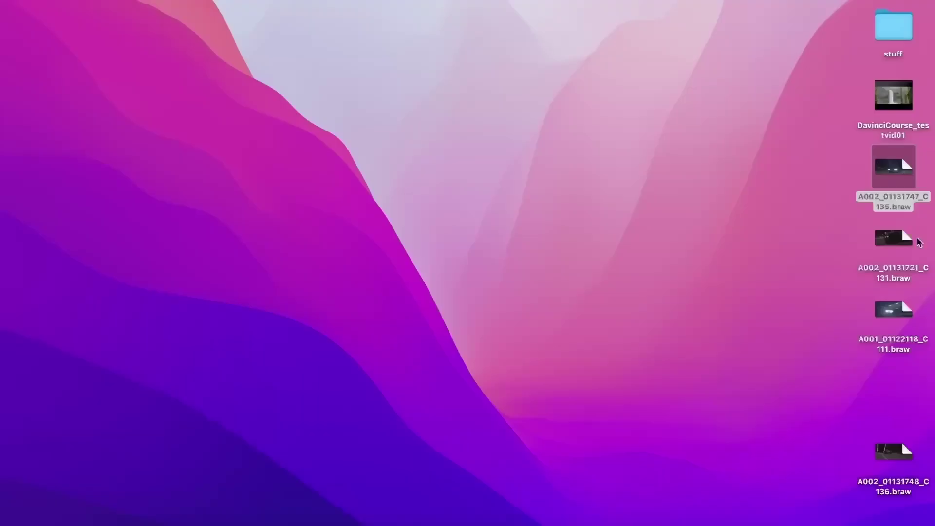
double_click(895, 241)
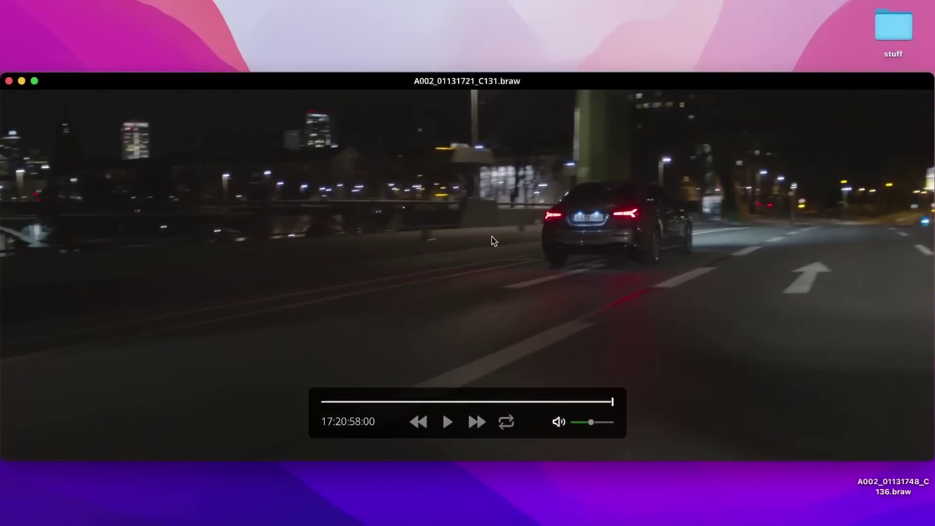
click(9, 81)
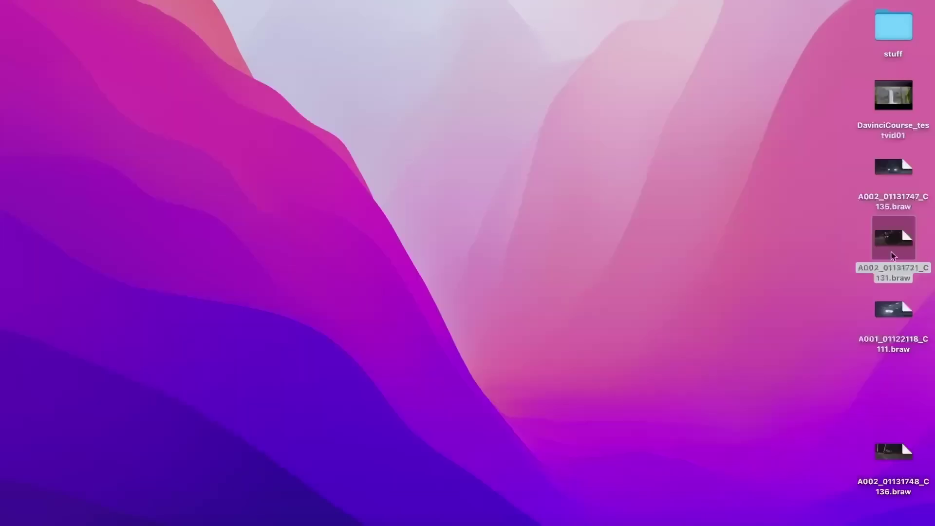
Play the clips A001_01122118_C111.braw and A002_01131748_C136.braw from the desktop, closing each player window.
double_click(892, 305)
key(space)
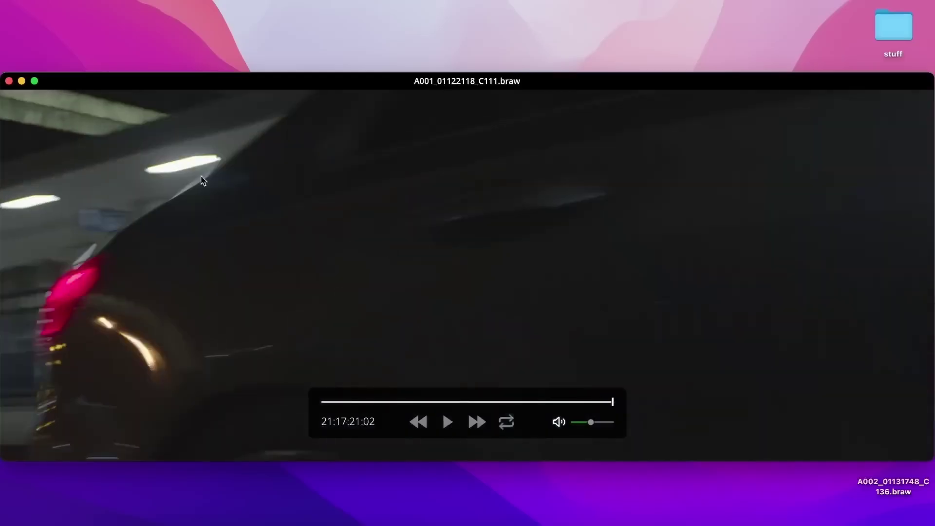
click(9, 81)
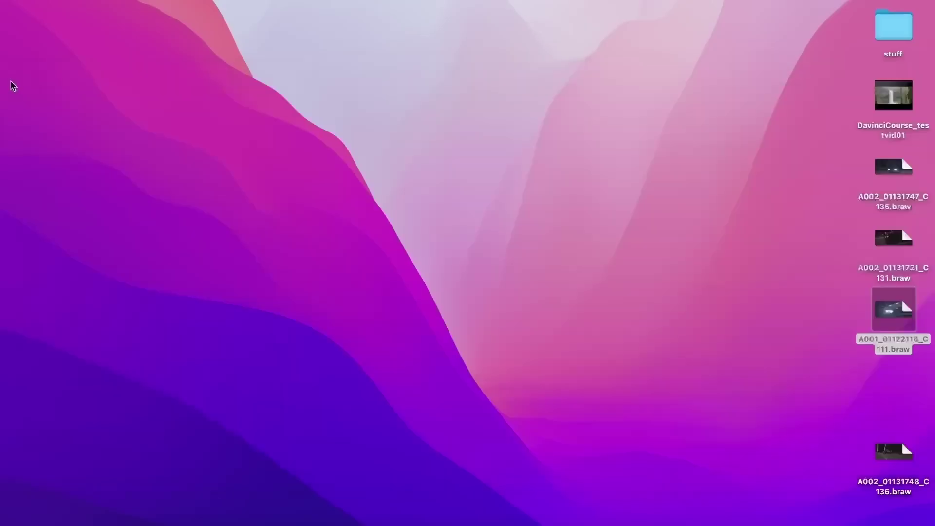
double_click(882, 456)
key(space)
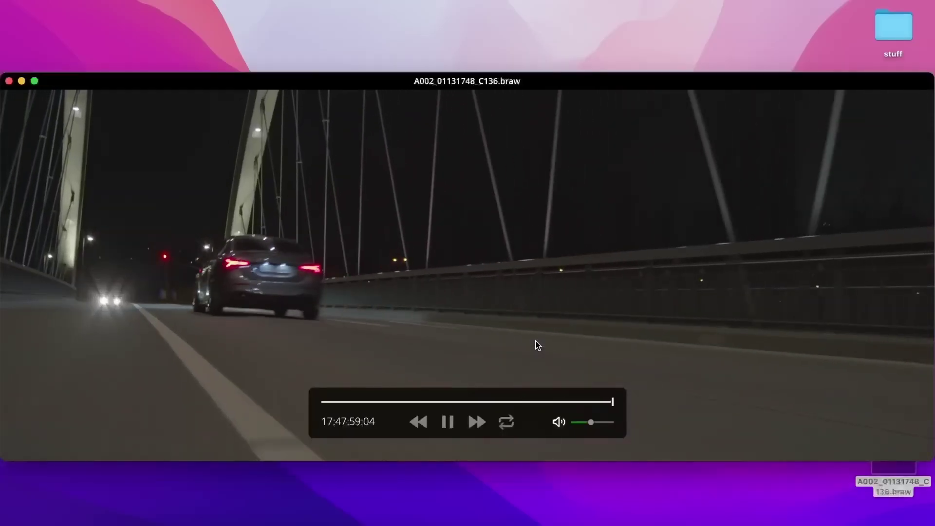
click(9, 81)
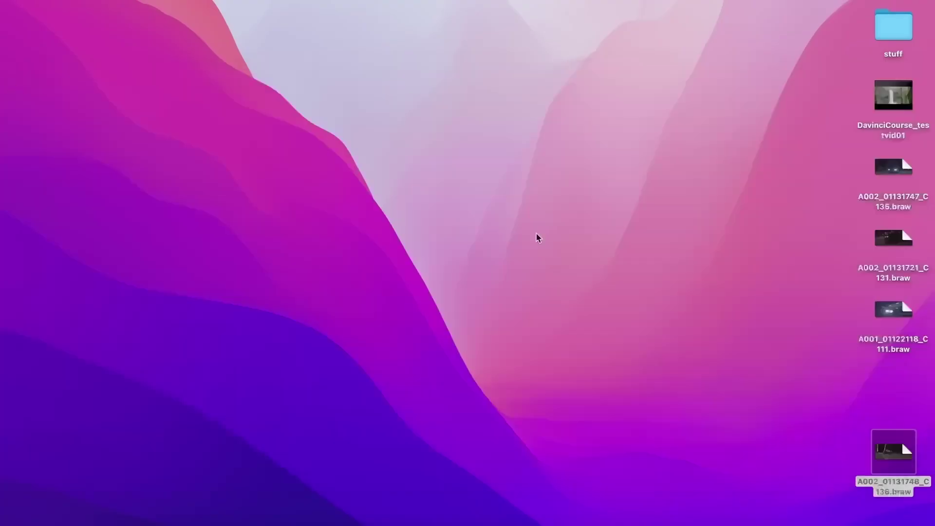
click(816, 312)
Add all four .braw clips from the desktop to Video 1 of Timeline 1 in DaVinci Resolve, after the existing clips.
click(889, 176)
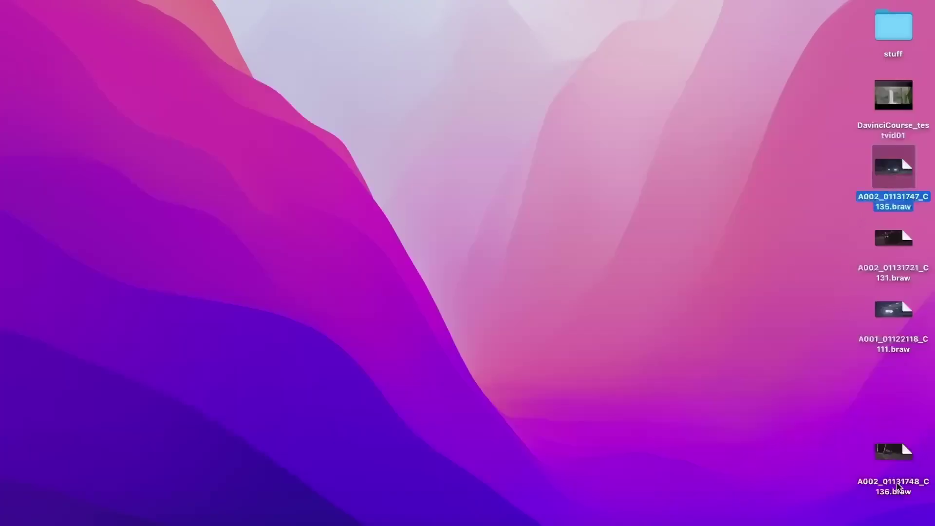
super+click(897, 486)
super+click(894, 309)
super+click(895, 237)
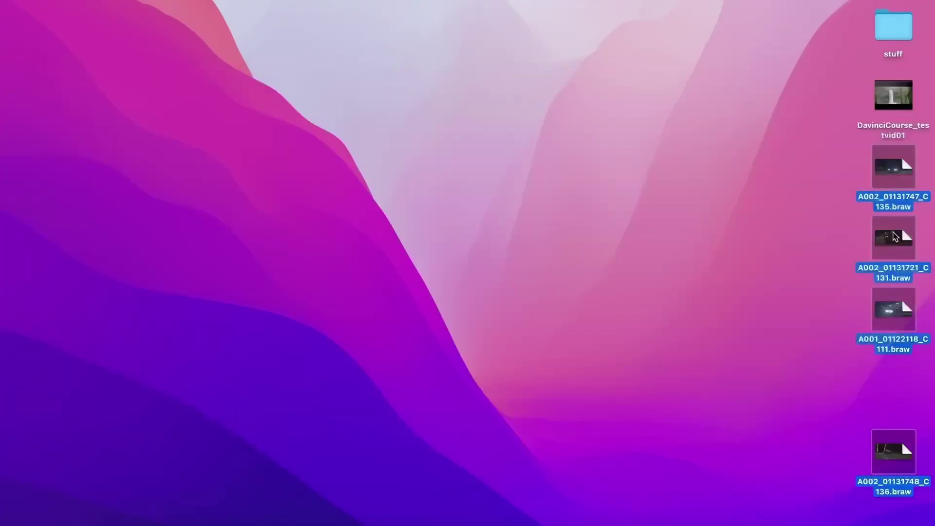
drag(894, 237, 484, 460)
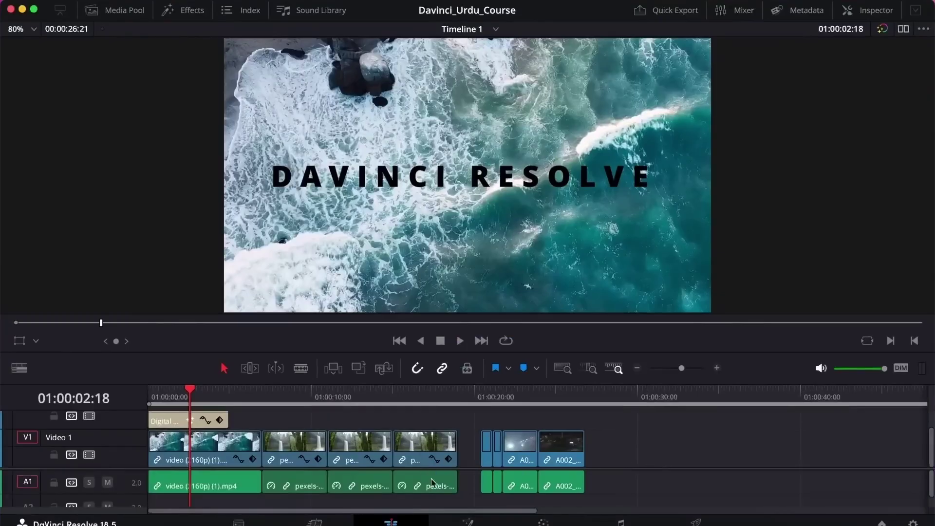
Delete the title and the old video and audio clips that precede the .braw clips in the timeline.
drag(468, 493, 114, 412)
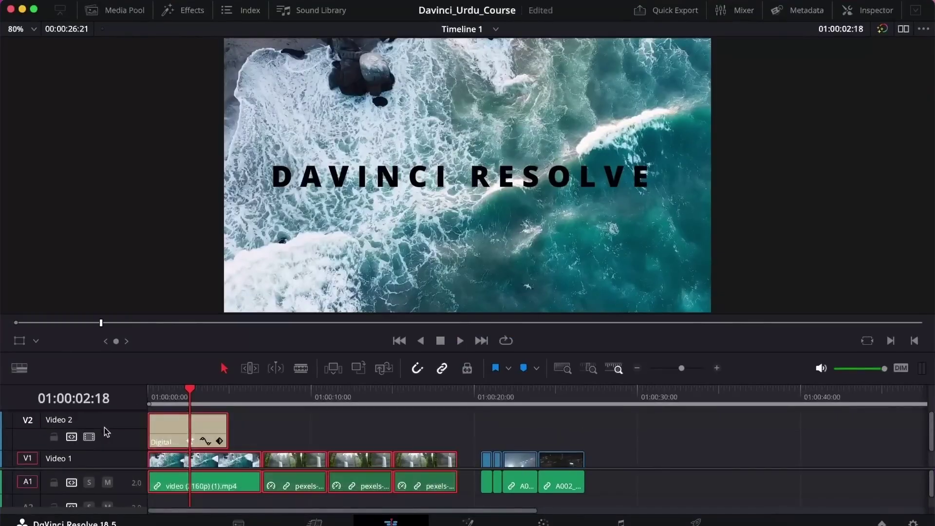
key(BackSpace)
scroll(428, 460, down, 1)
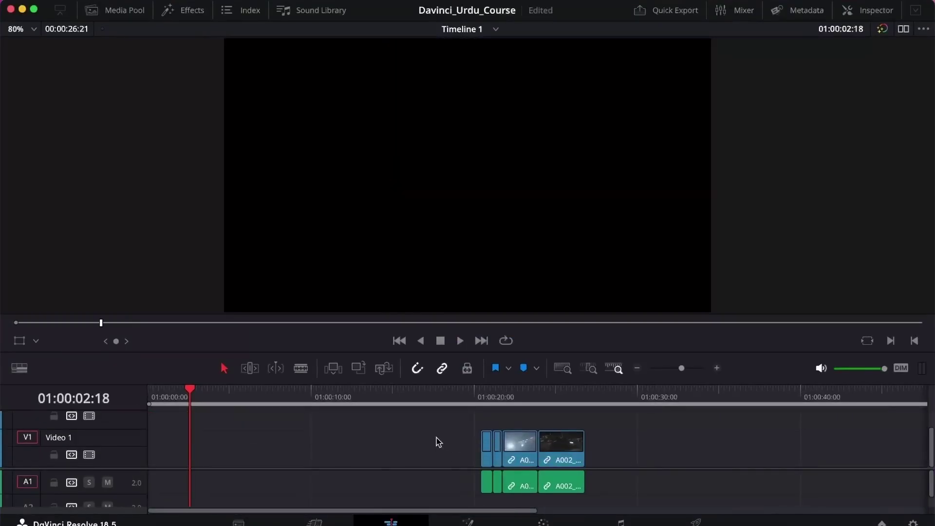
Move all four .braw clips with their audio to the start of Timeline 1.
drag(435, 439, 607, 487)
drag(563, 443, 231, 443)
click(329, 453)
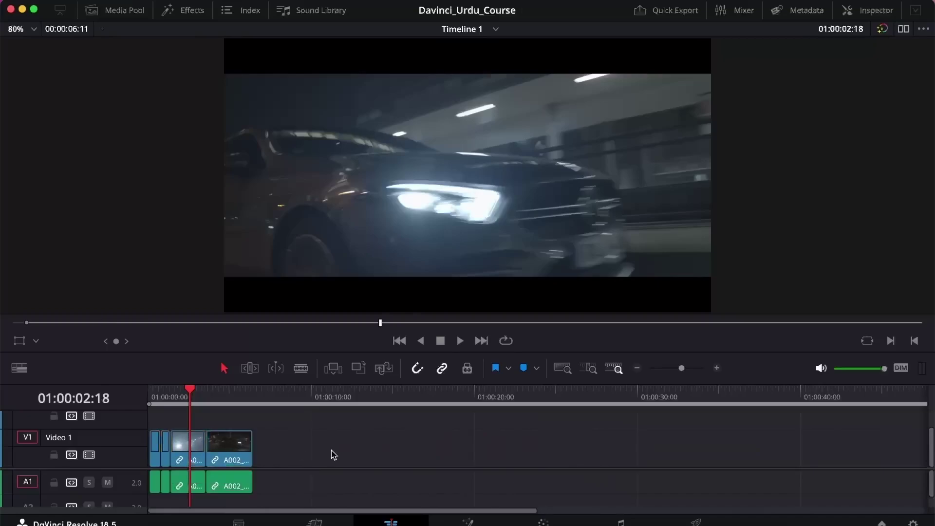
Play the four .braw clips from the start of the timeline and return the playhead to the beginning.
drag(188, 400, 131, 393)
key(space)
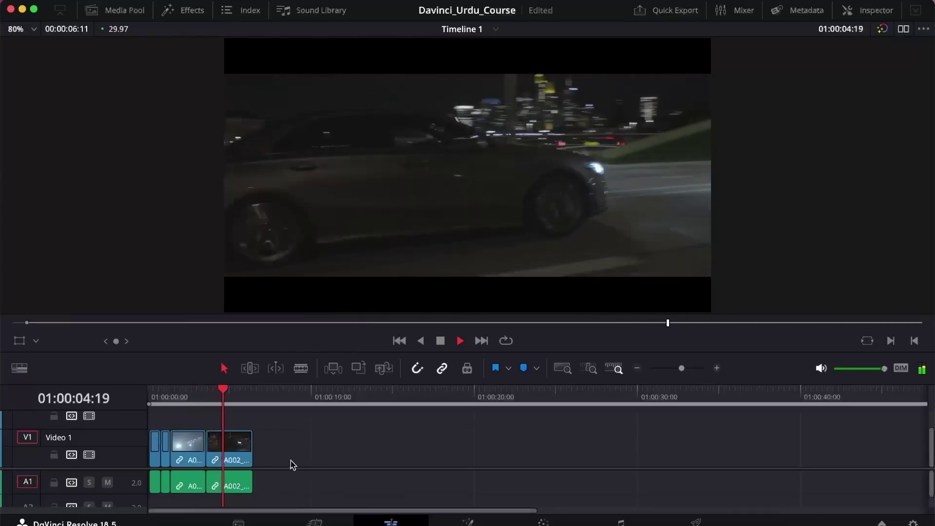
key(space)
drag(197, 395, 152, 427)
Unlink the four .braw clips from their audio and delete the audio clips from track A1.
drag(278, 494, 104, 441)
click(329, 444)
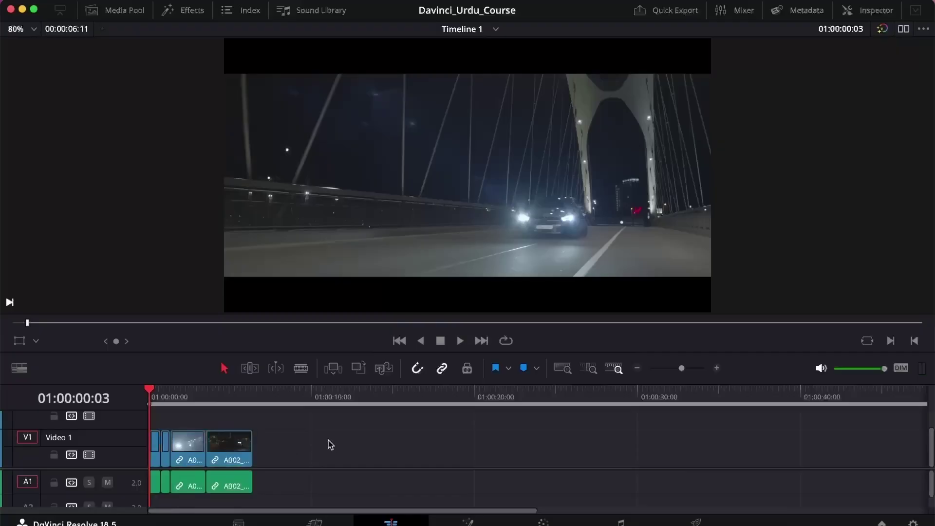
drag(268, 492, 88, 432)
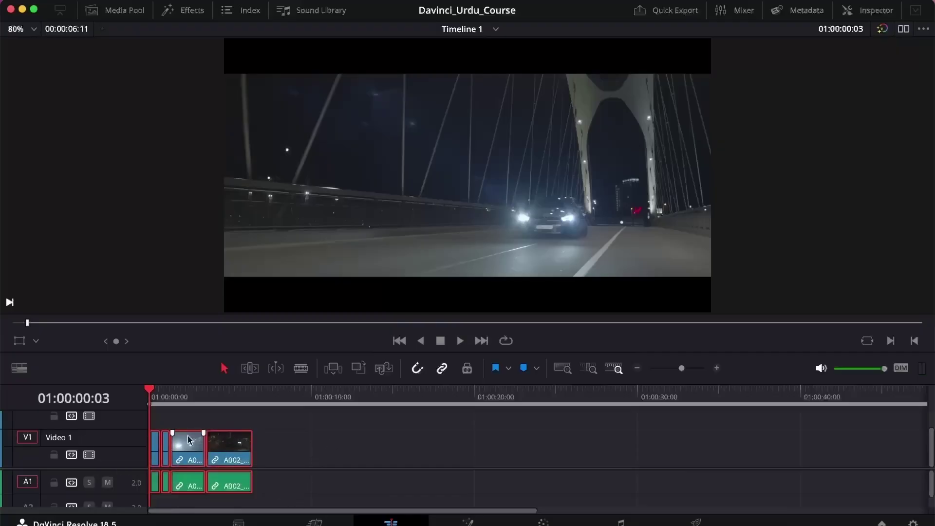
right_click(229, 448)
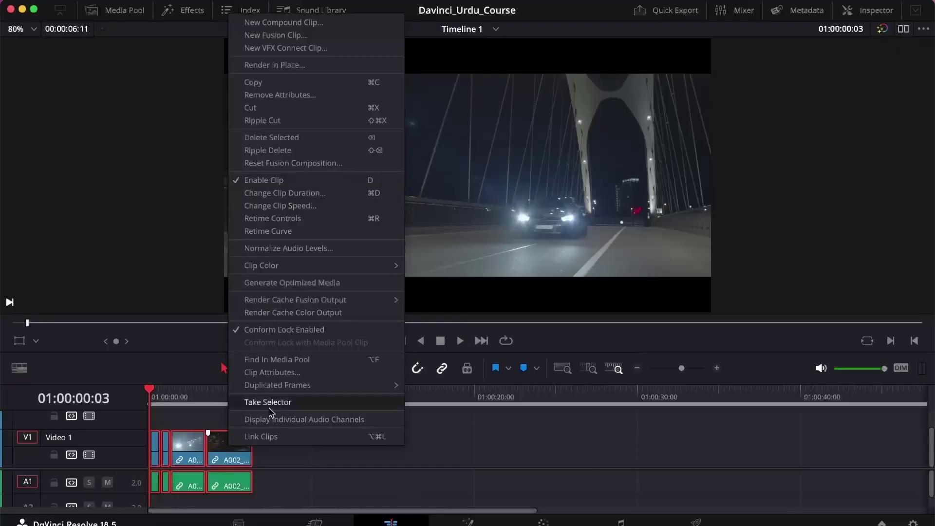
click(267, 436)
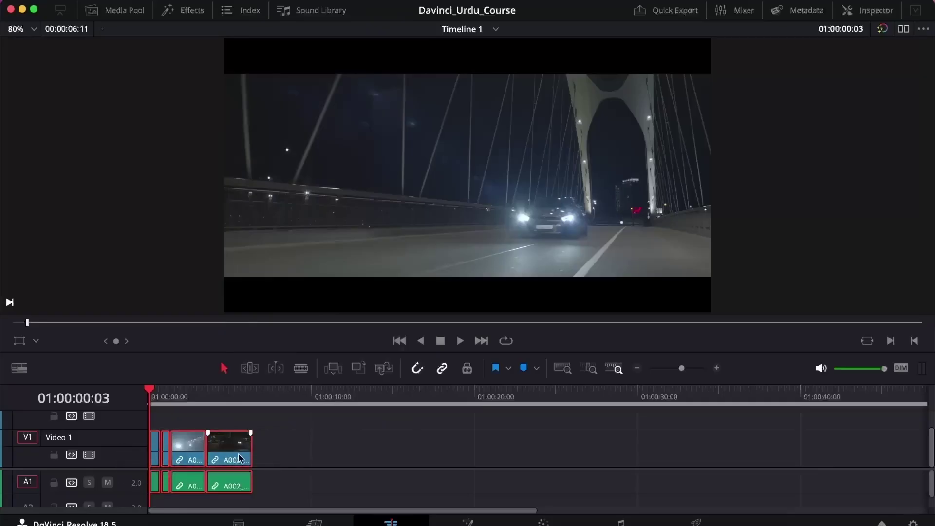
right_click(237, 444)
click(261, 432)
drag(275, 496, 146, 477)
key(Delete)
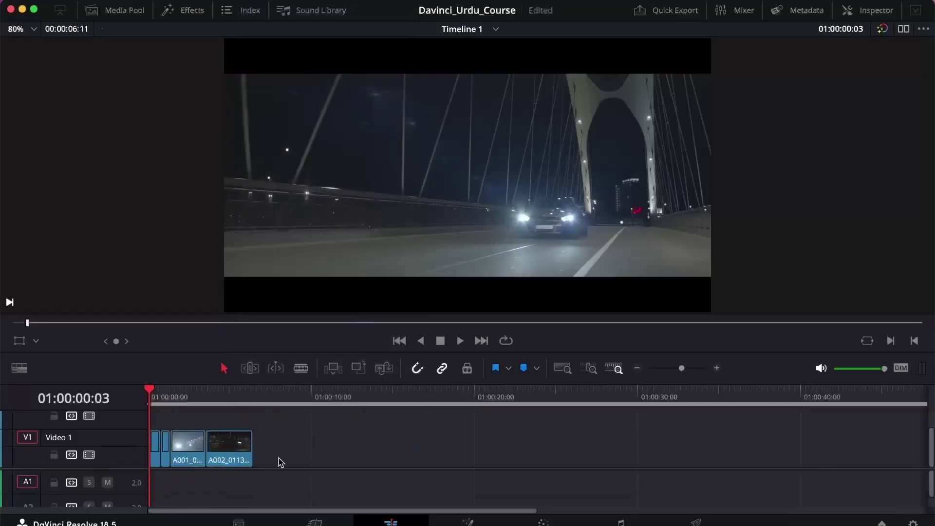
Play the video-only .braw clips from the start of the timeline.
key(space)
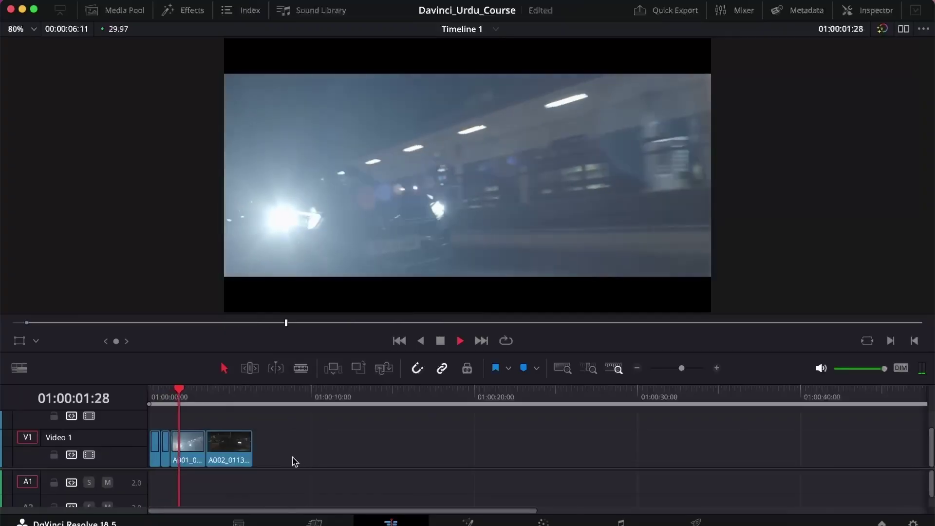
key(space)
click(153, 402)
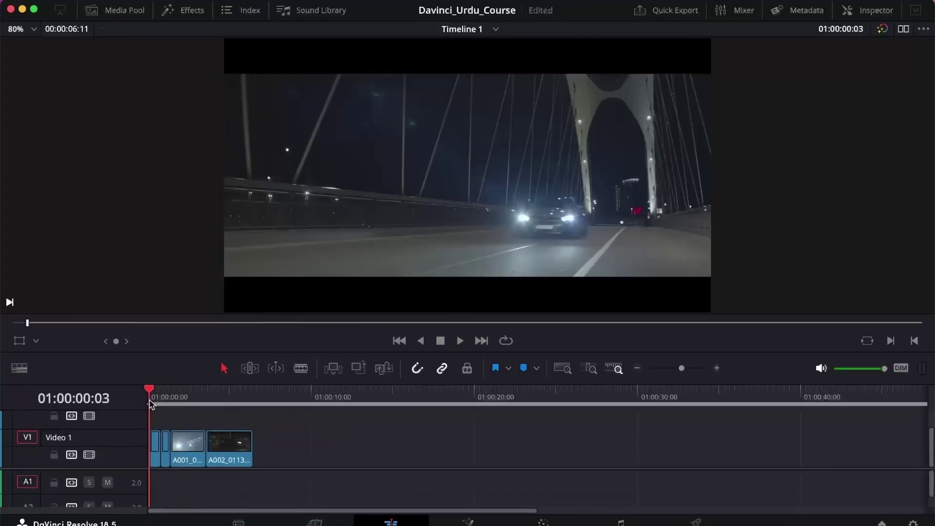
key(space)
key(space)
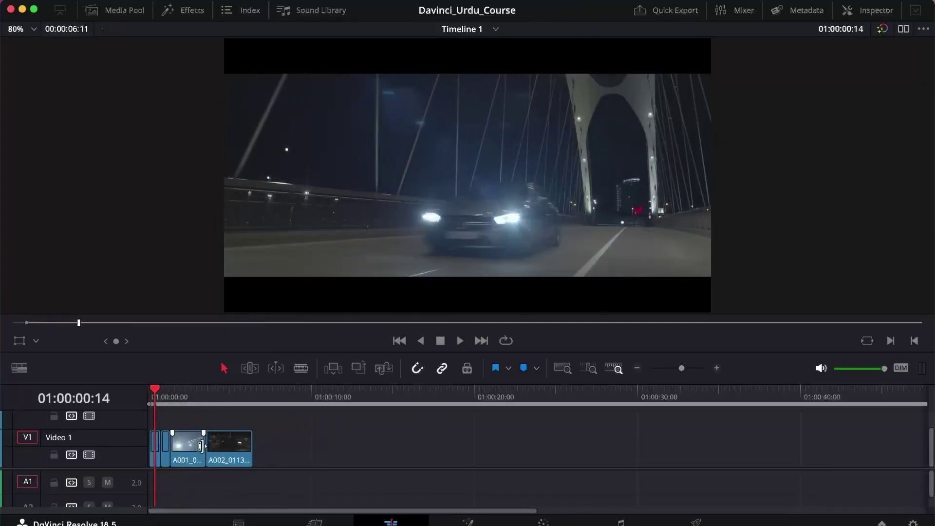
Park the playhead at 01:00:00:09 on A002_01131747_C135.braw, select that clip and switch to the Color page.
key(shift+z)
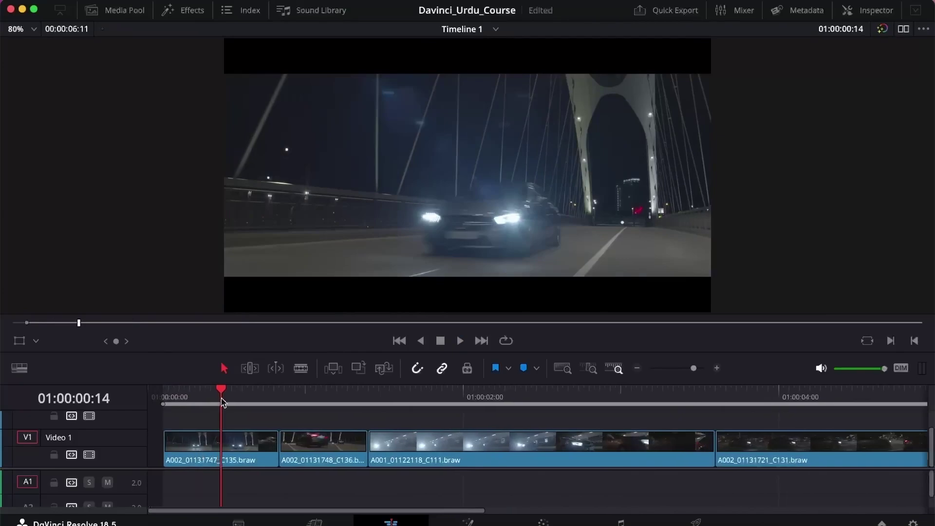
drag(221, 402, 195, 424)
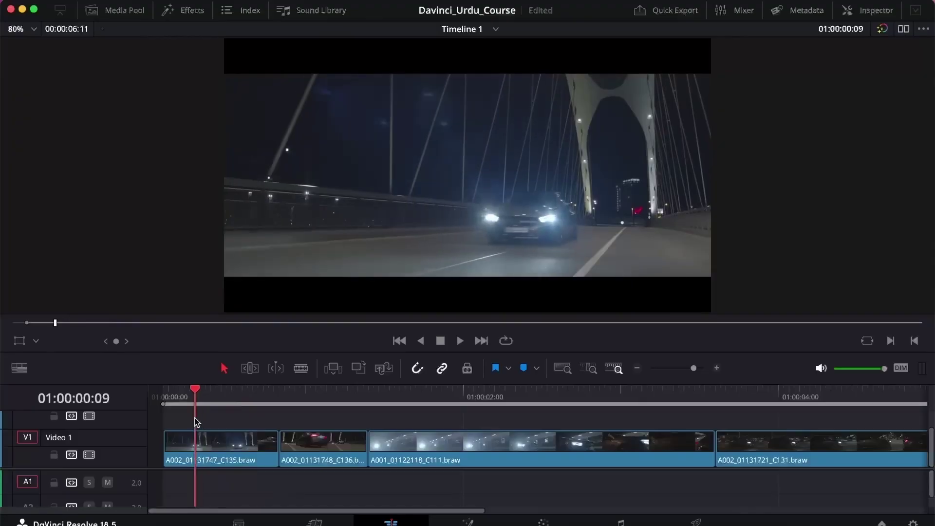
click(246, 434)
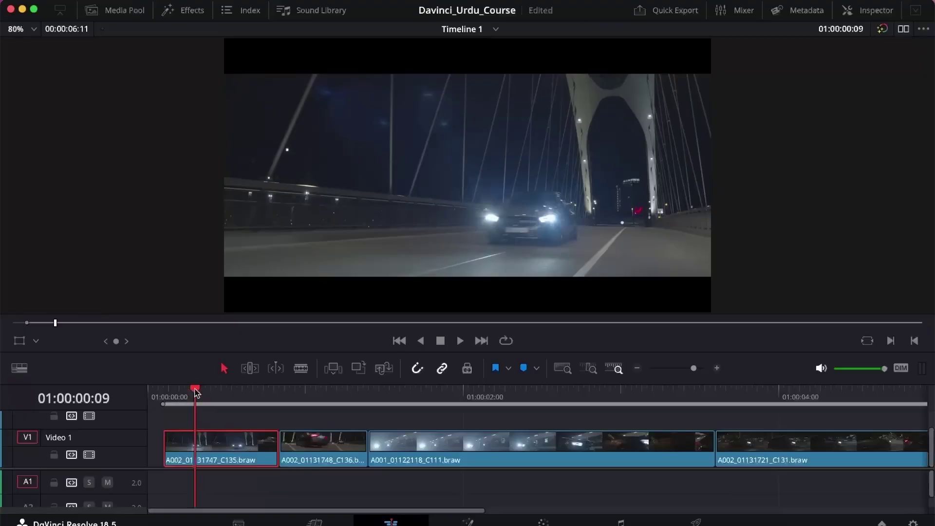
click(577, 522)
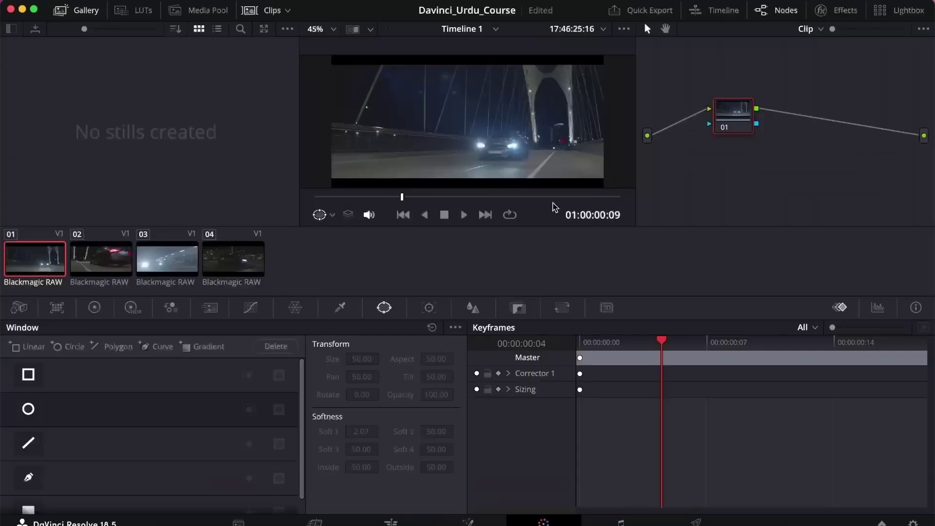
Examine the viewer image of clip 01 and its options for grabbing stills and applying grades.
scroll(478, 136, up, 2)
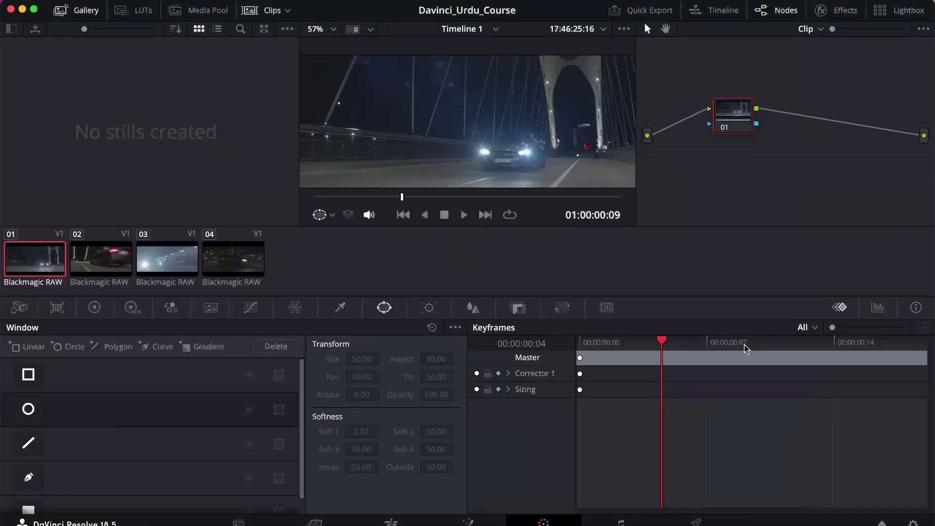
scroll(467, 100, down, 2)
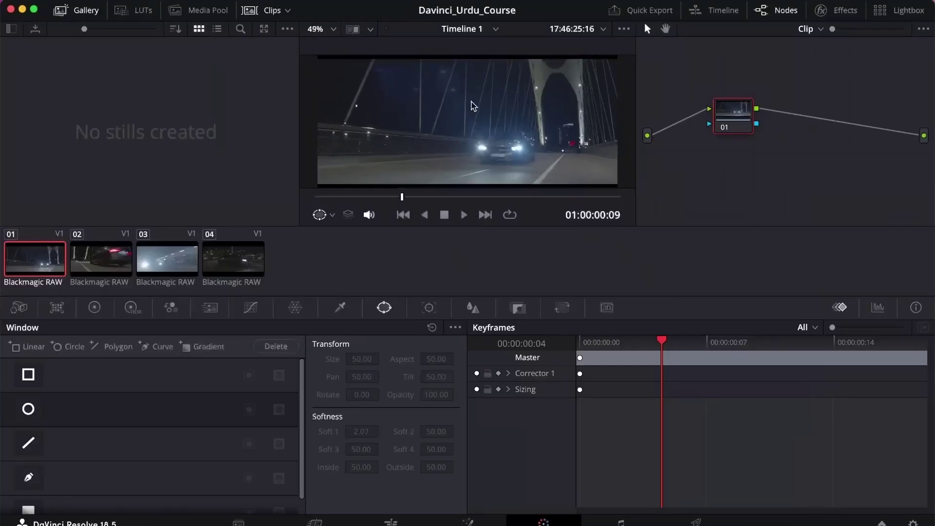
scroll(469, 109, up, 1)
scroll(469, 109, up, 1)
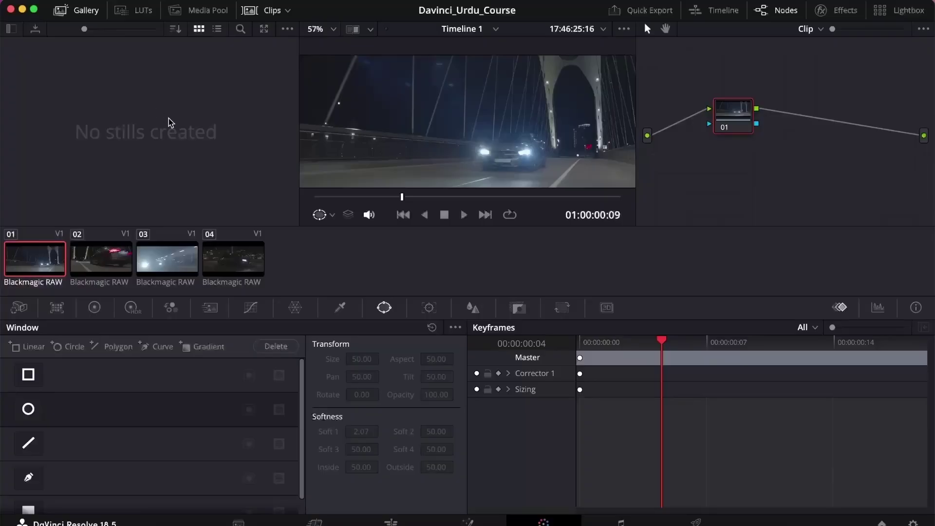
right_click(423, 121)
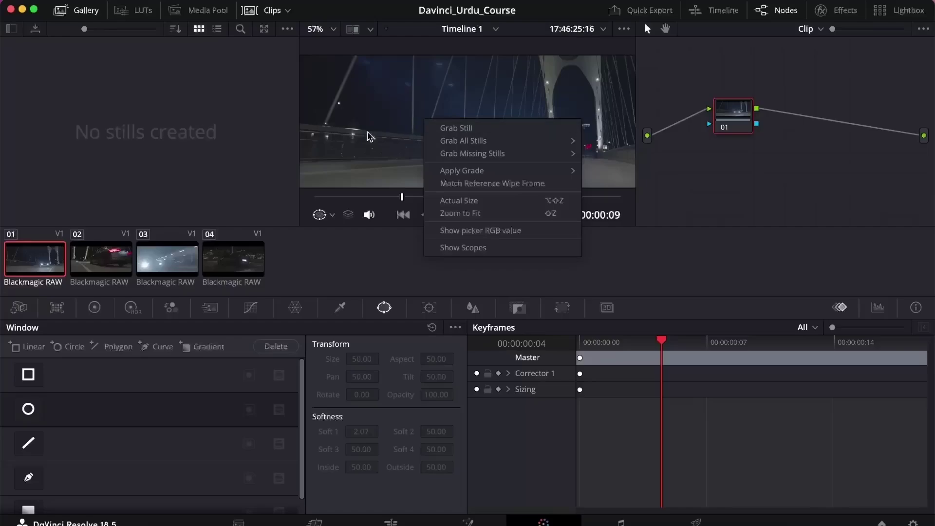
click(377, 141)
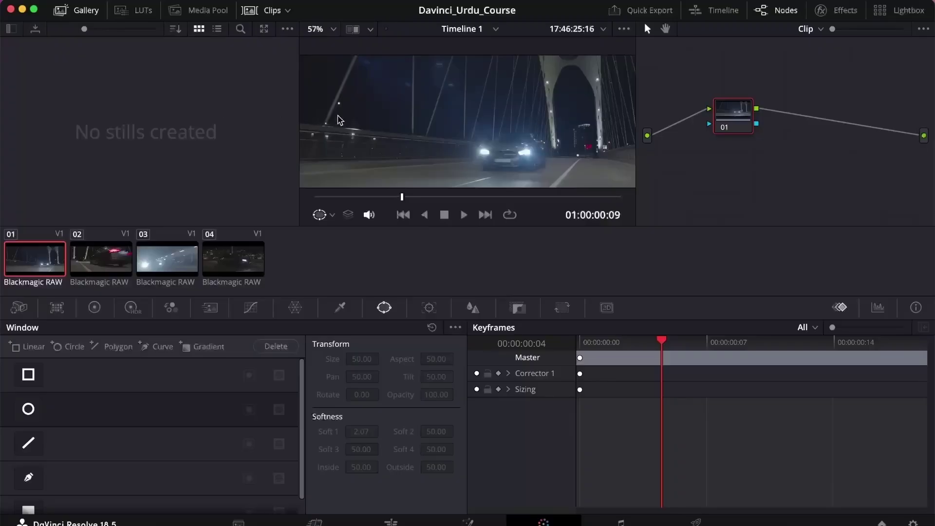
right_click(379, 118)
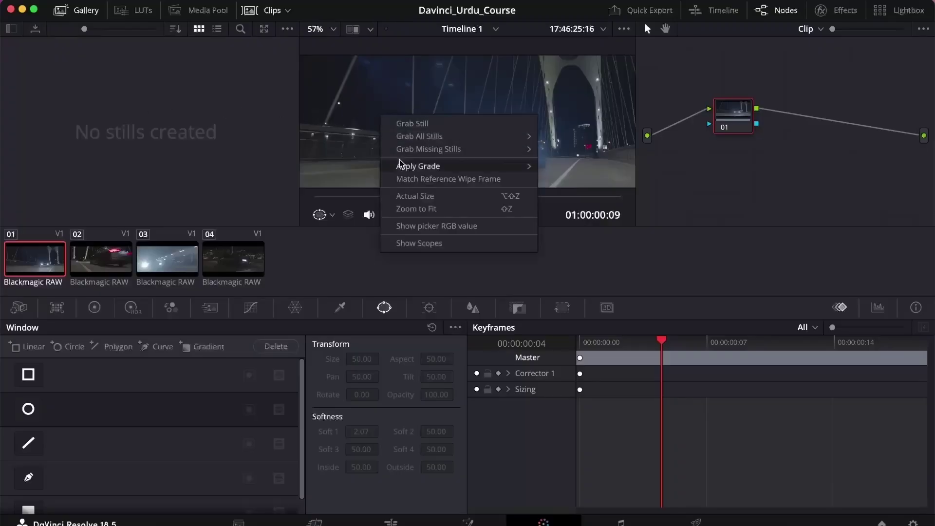
mouse_move(403, 168)
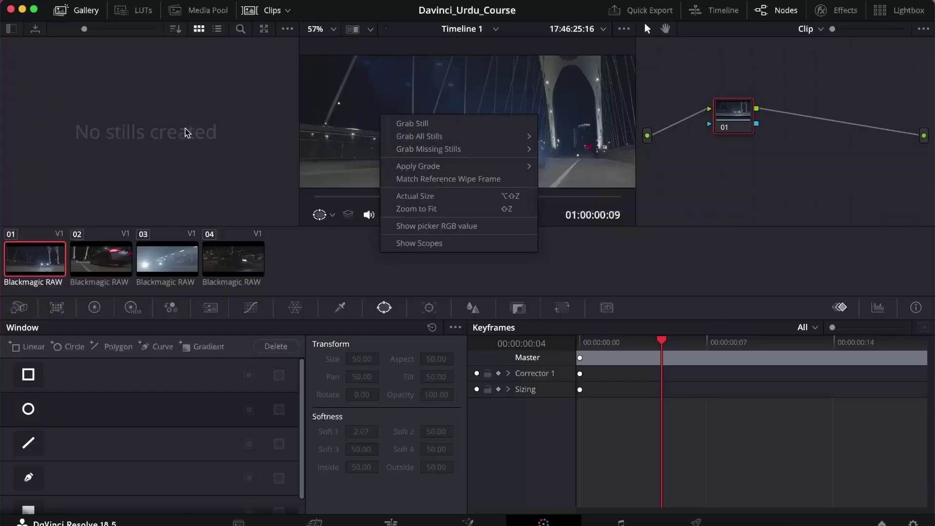
click(108, 111)
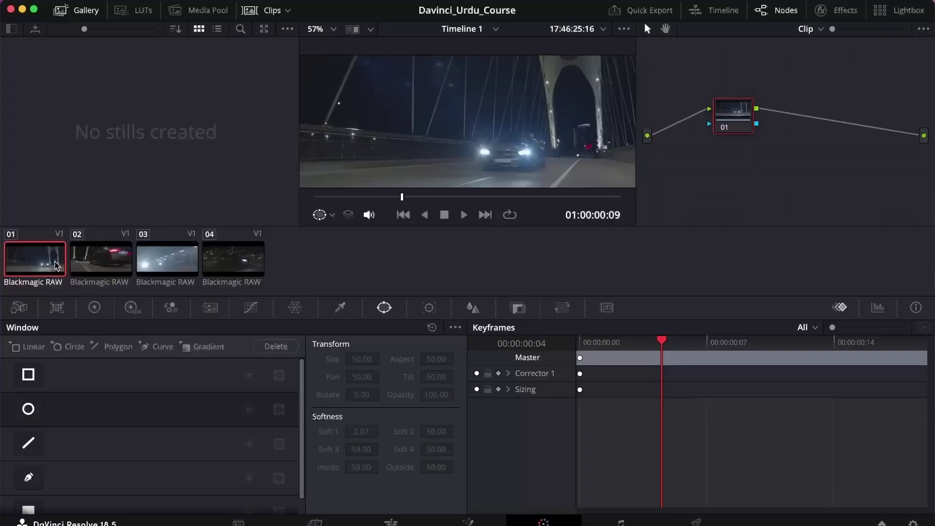
Preview clips 02, 03 and 04 on the Color page, scrubbing through clip 02, and return to clip 01.
click(109, 262)
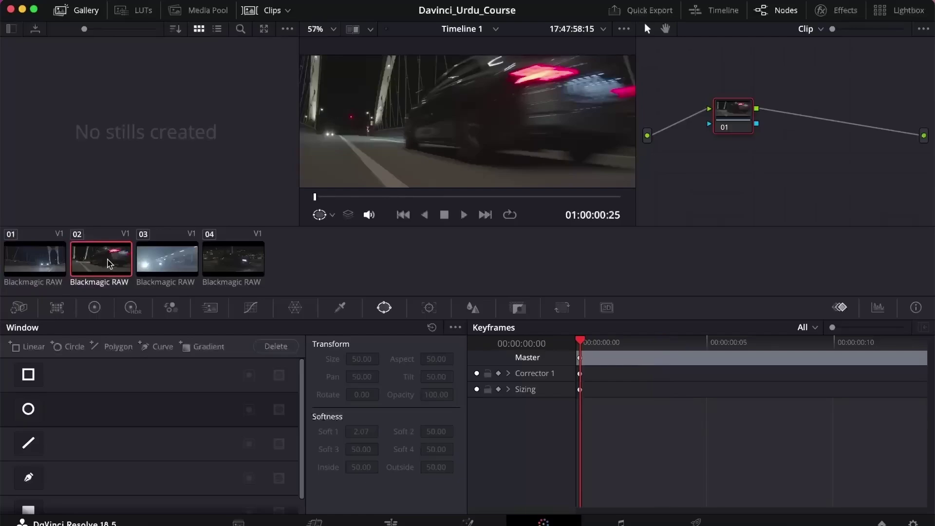
drag(312, 199, 487, 198)
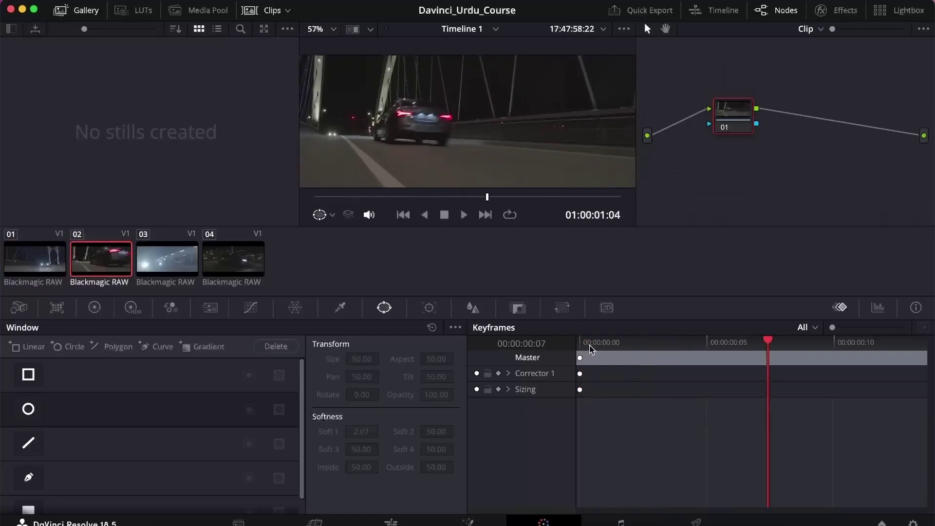
drag(608, 344, 711, 349)
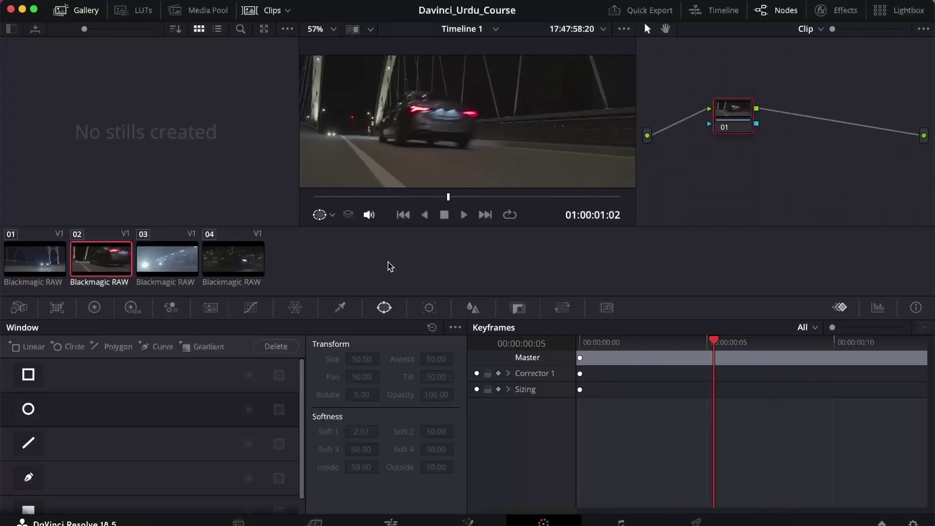
click(179, 270)
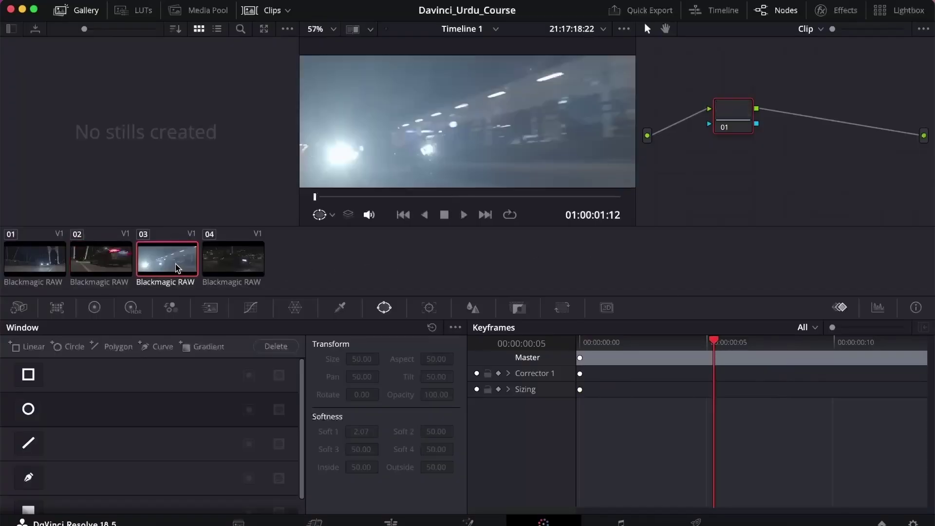
click(223, 261)
click(39, 269)
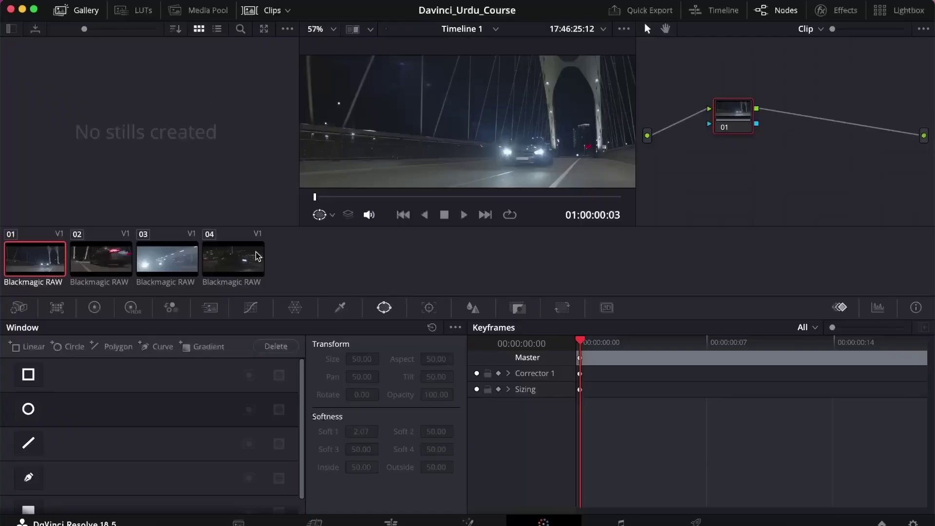
Hide the clip thumbnails, then switch the node graph and the gallery off and back on.
click(263, 12)
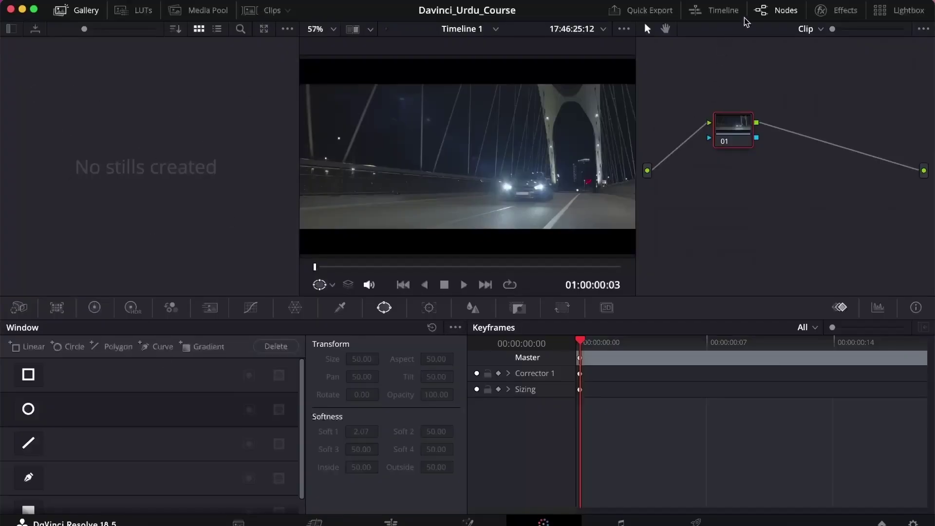
click(776, 11)
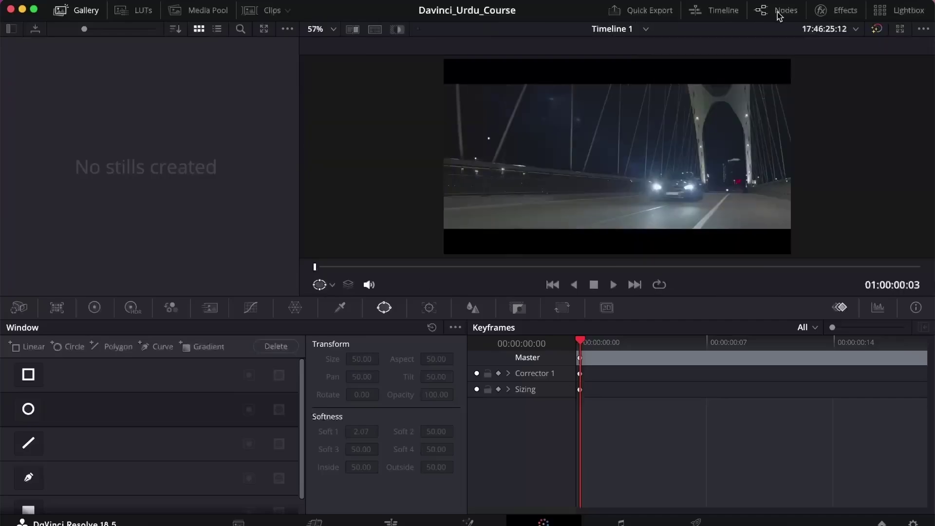
click(776, 11)
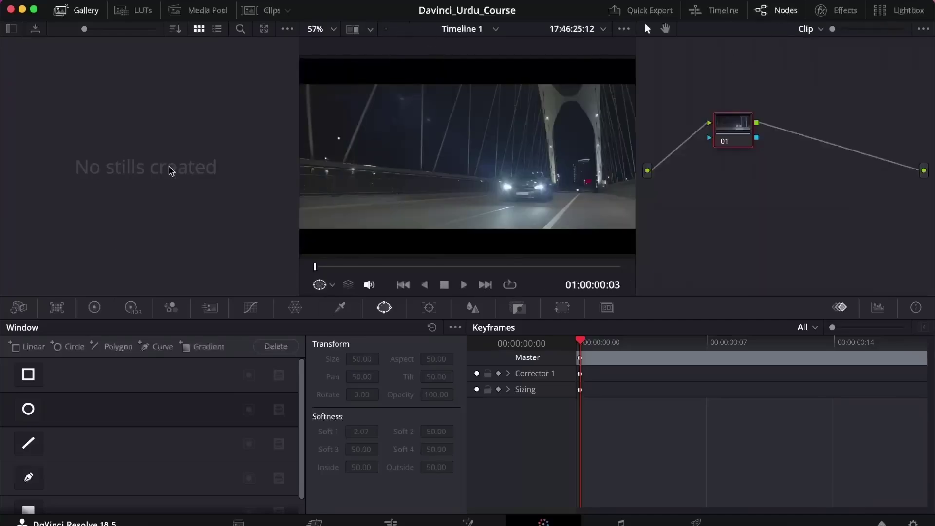
scroll(394, 175, up, 2)
scroll(403, 176, down, 2)
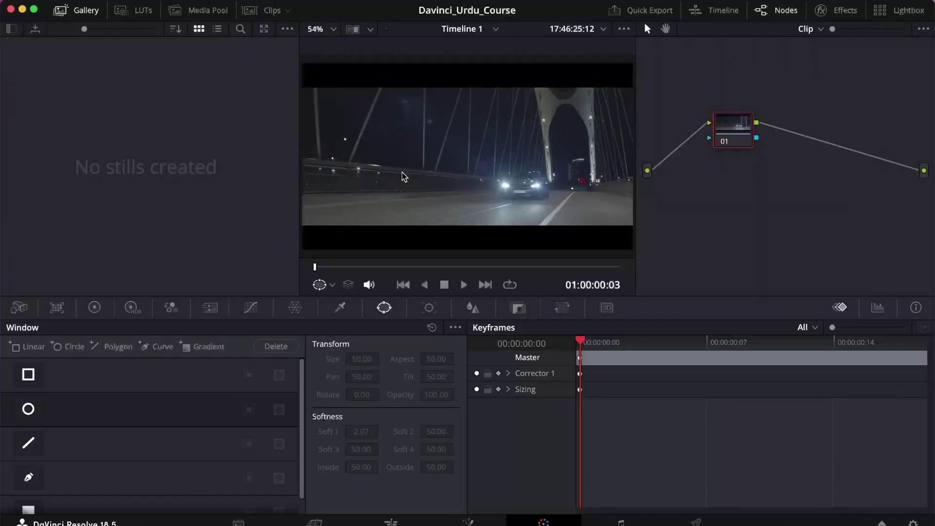
scroll(403, 176, down, 1)
scroll(403, 177, up, 1)
click(85, 12)
click(85, 13)
Look through the Camera Raw, Color Match, Primaries Color Wheels and High Dynamic Range palettes for clip 01.
click(19, 307)
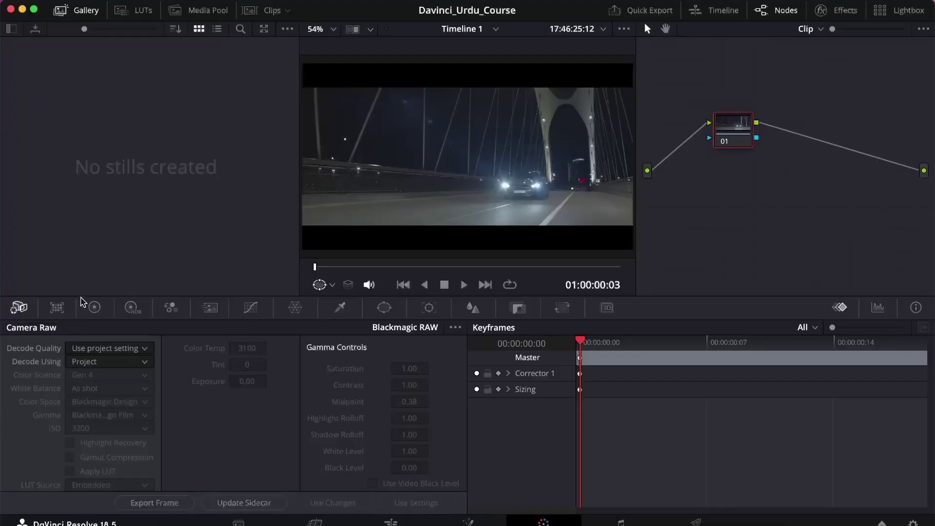
click(59, 307)
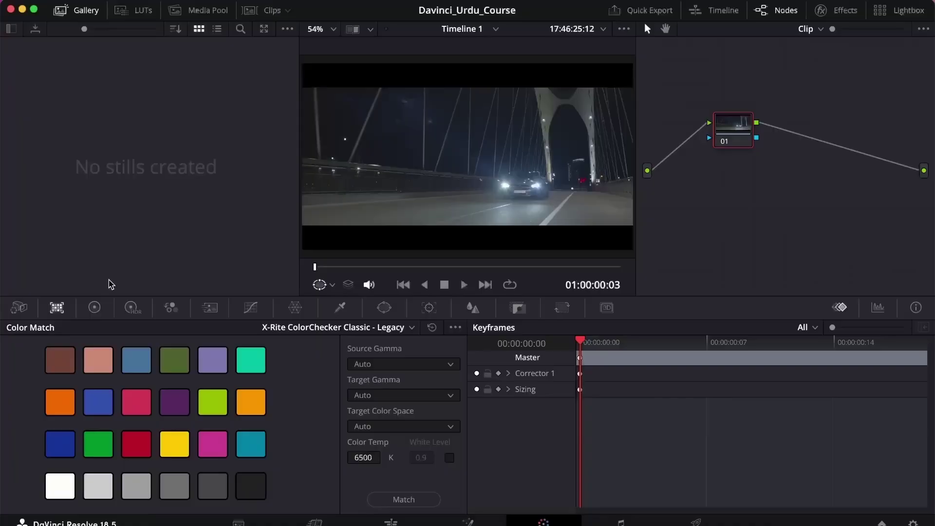
click(94, 307)
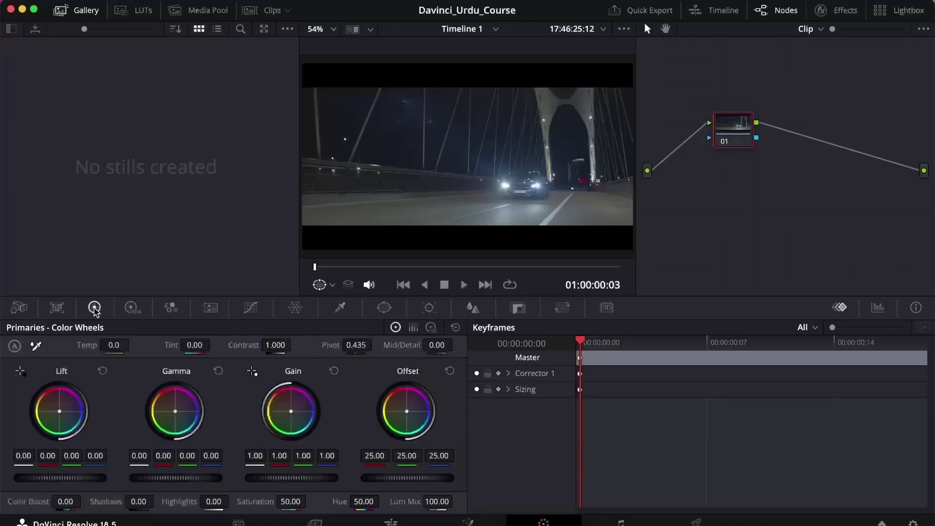
click(62, 307)
click(93, 308)
click(131, 308)
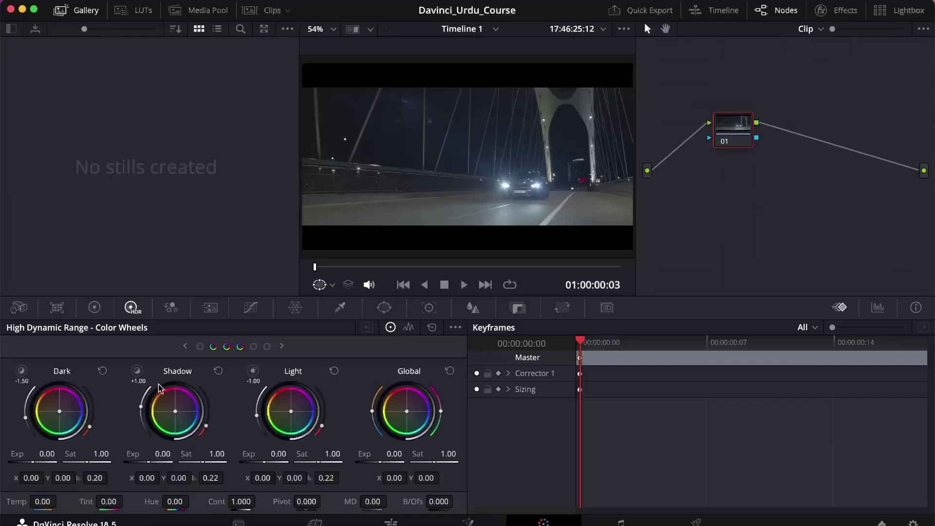
Look through the RGB Mixer, Motion Effects and custom Curves palettes for clip 01.
click(168, 308)
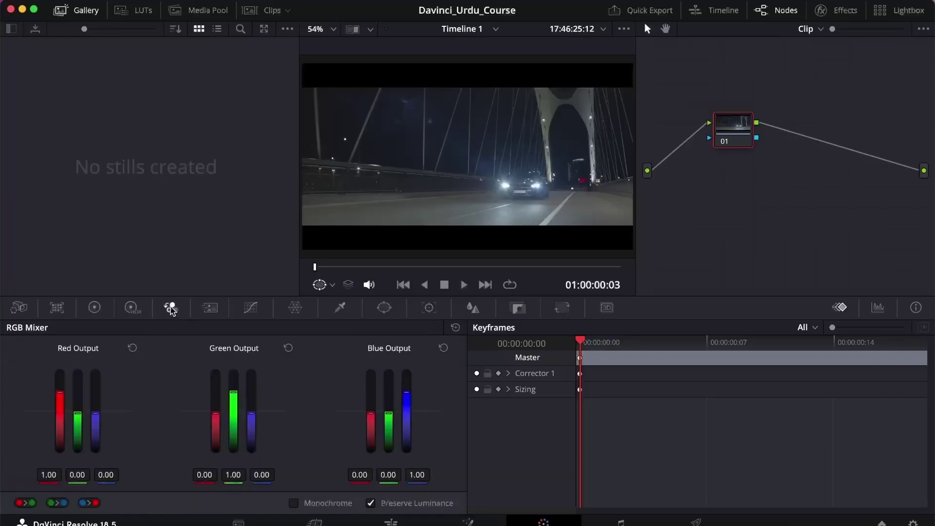
click(212, 308)
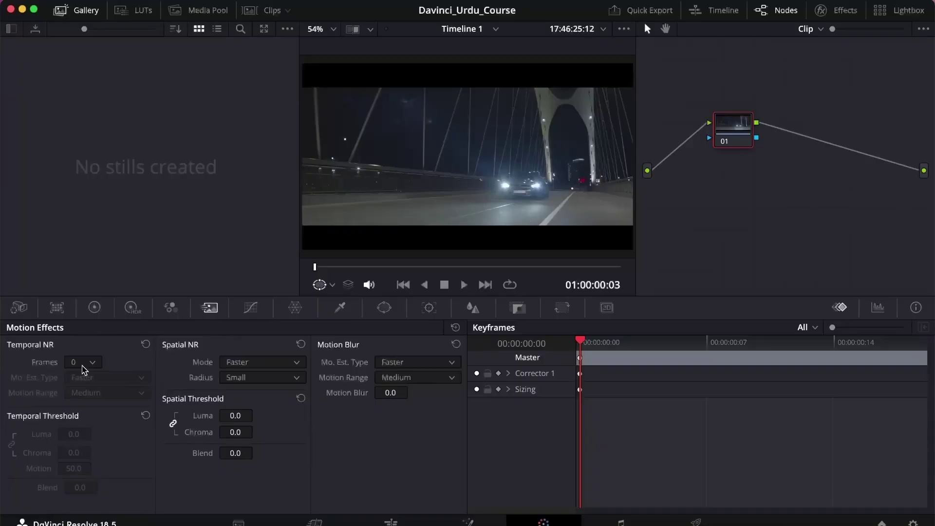
click(251, 307)
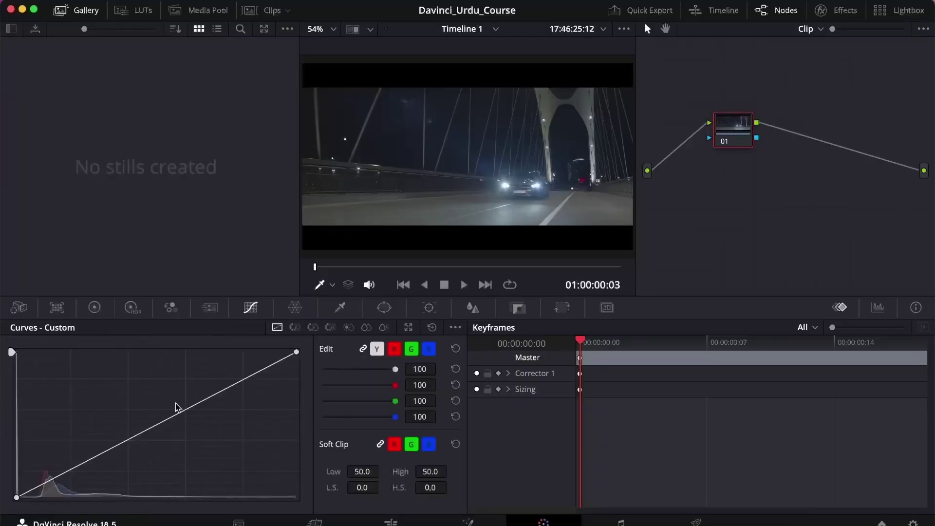
Try an S-shaped custom curve on clip 01 by raising the highlights and lowering the shadows, and undo both curve points.
drag(230, 393, 215, 366)
drag(105, 435, 111, 463)
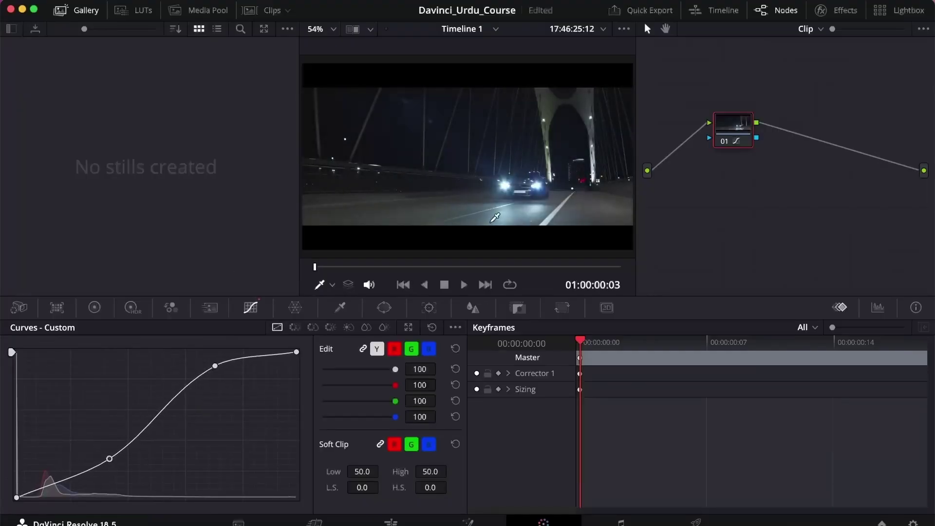
key(super+z)
key(super+z)
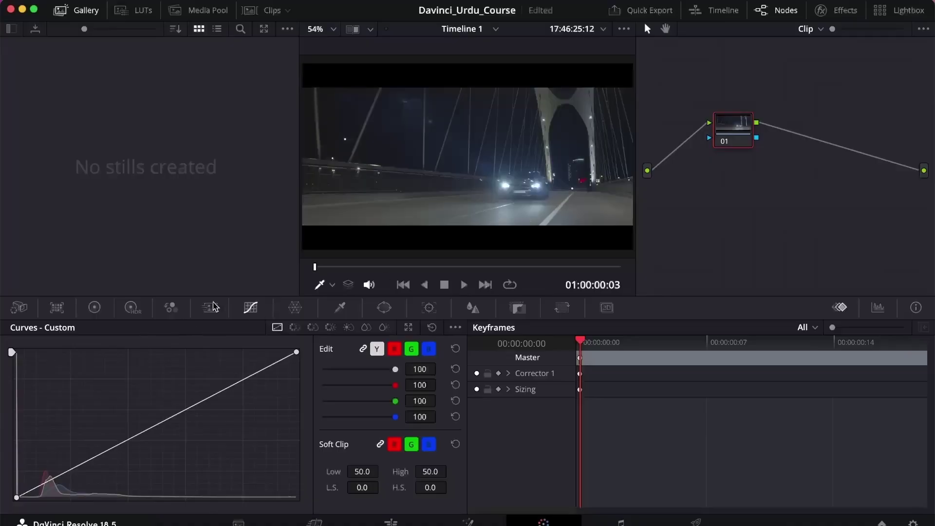
Try pulling clip 01's blue tones toward green on the Color Warper's hue-saturation grid twice, undoing each attempt.
click(295, 307)
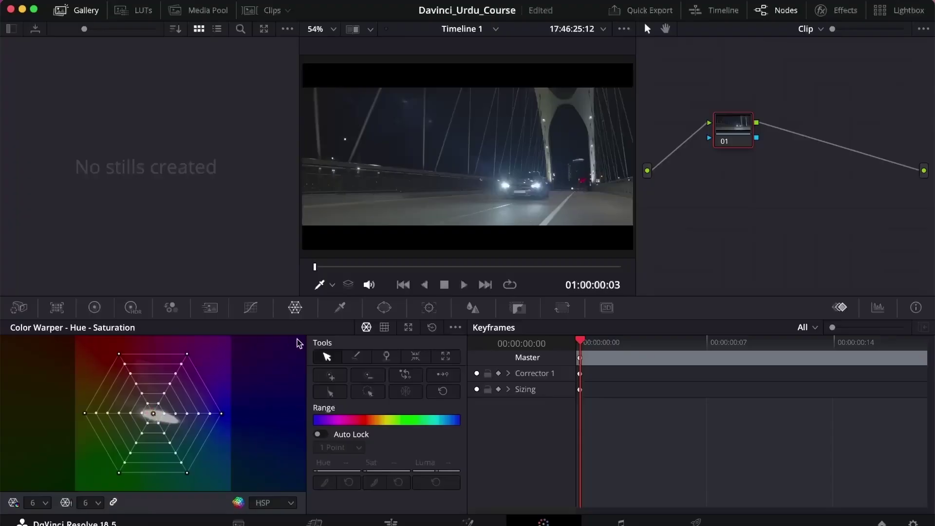
click(177, 418)
drag(177, 418, 133, 428)
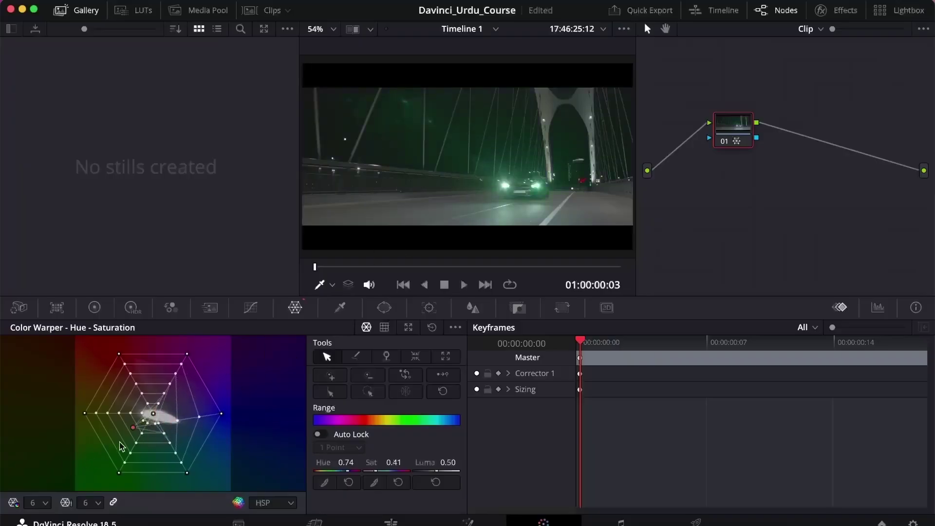
key(super+z)
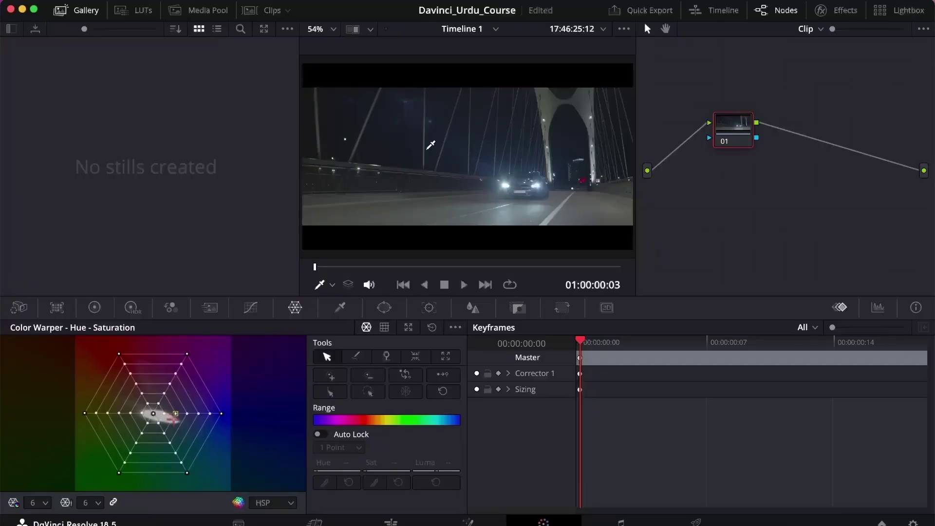
drag(167, 415, 146, 438)
key(super+z)
Look through the Qualifier, Window and Tracker palettes for clip 01.
click(340, 307)
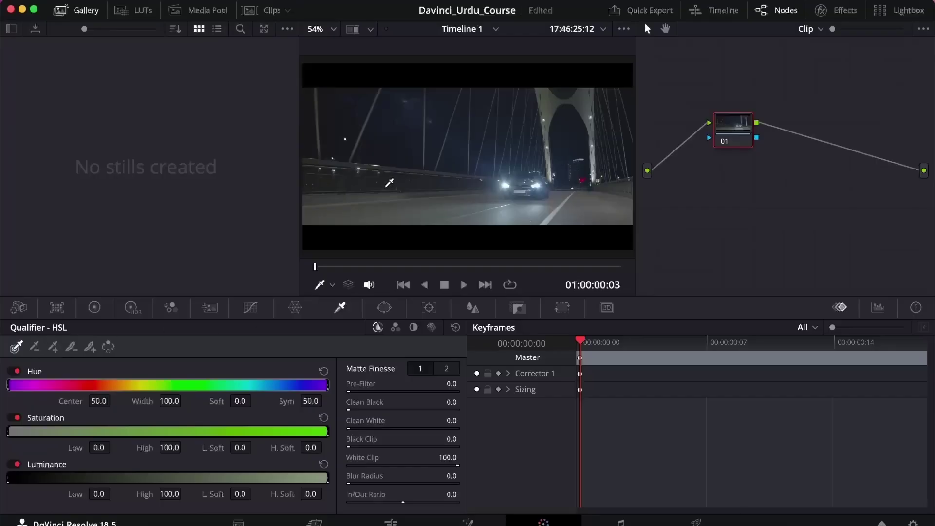
click(385, 308)
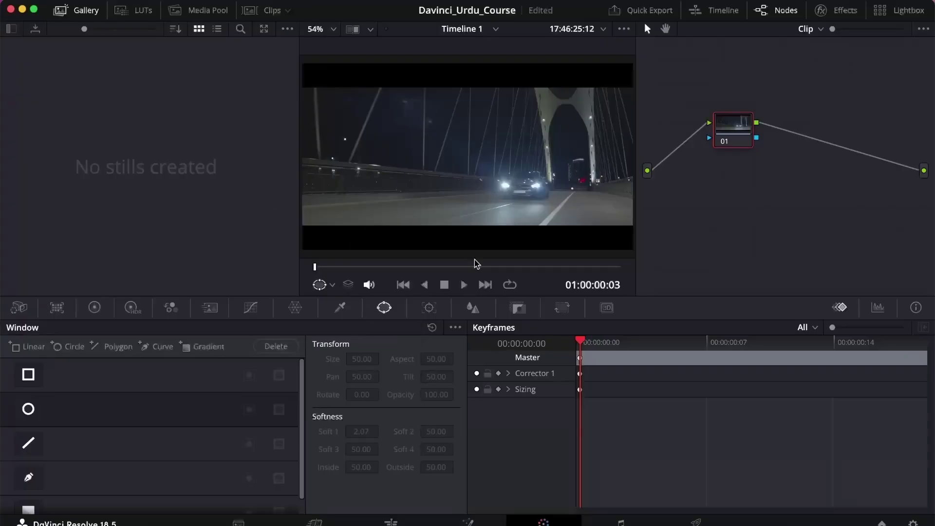
click(430, 308)
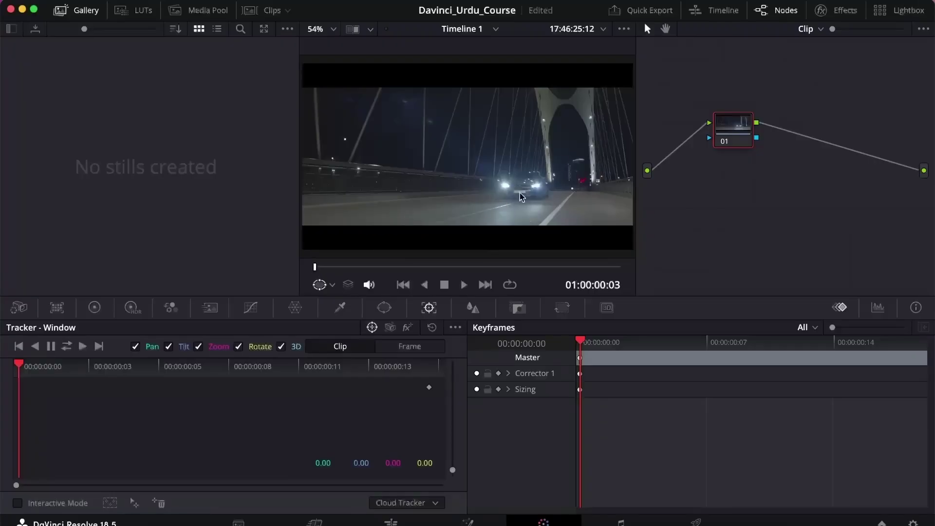
mouse_move(315, 268)
mouse_down()
mouse_move(358, 267)
mouse_move(312, 268)
mouse_up()
Try blurring clip 01 with the red, green and blue blur radius at 1.00, and undo the blur.
click(471, 308)
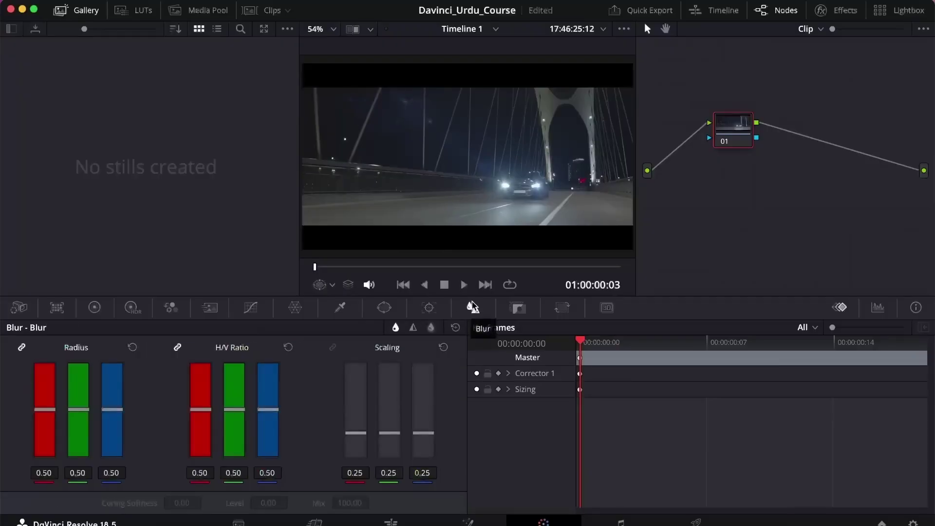
drag(89, 415, 80, 358)
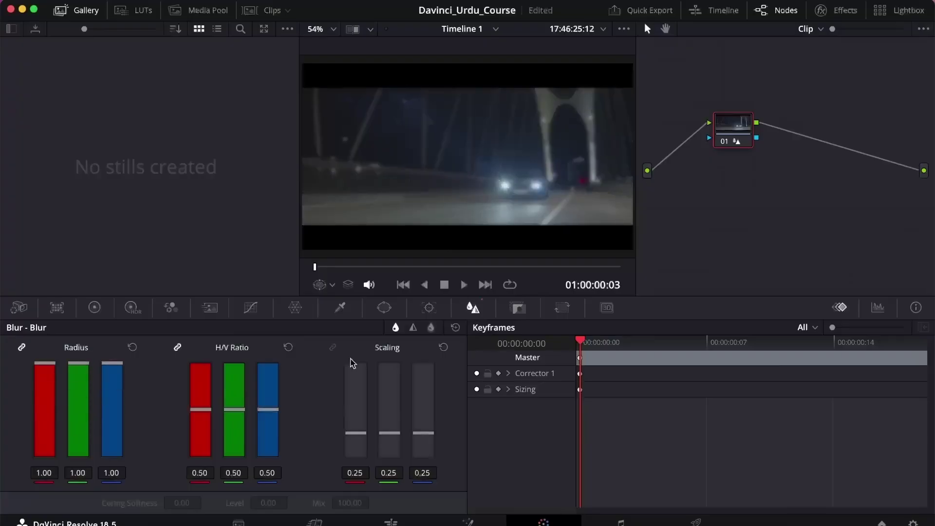
key(super+z)
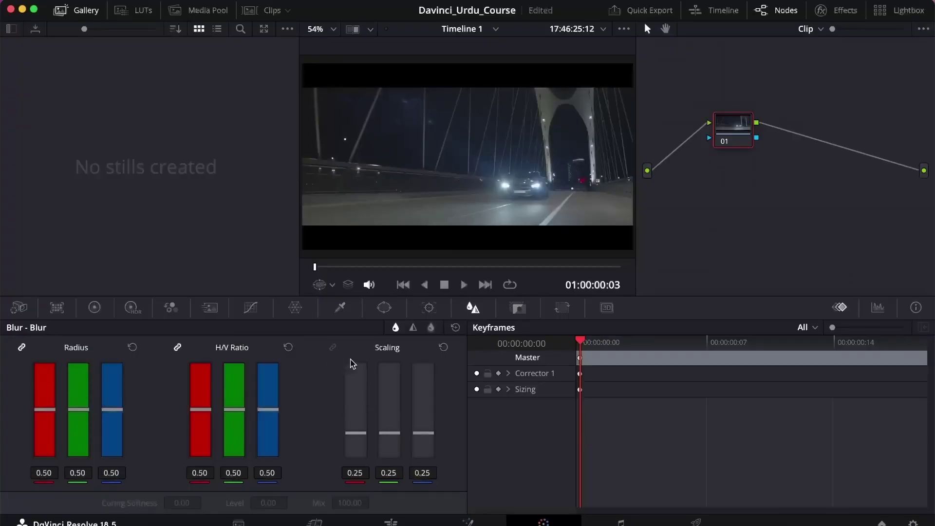
View the Key palette and try shifting clip 01 sideways with an input sizing pan of about 318.
click(515, 311)
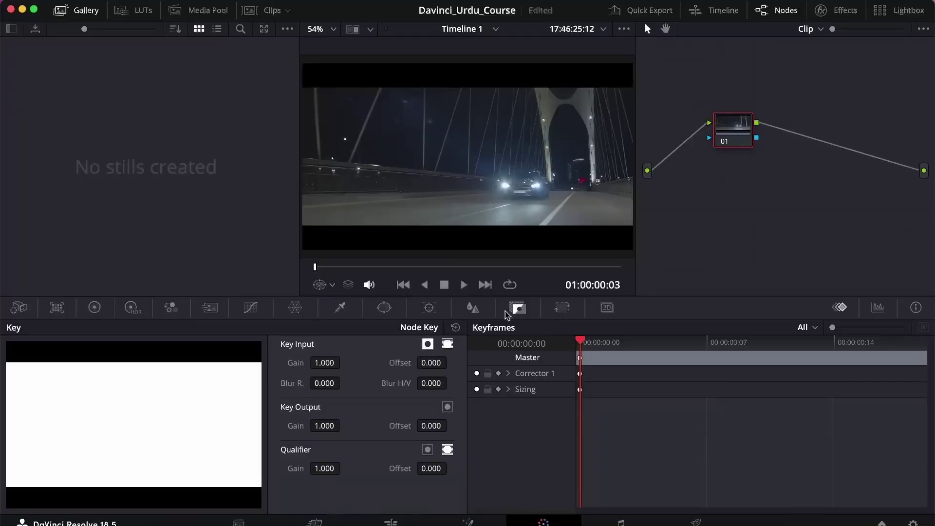
click(556, 308)
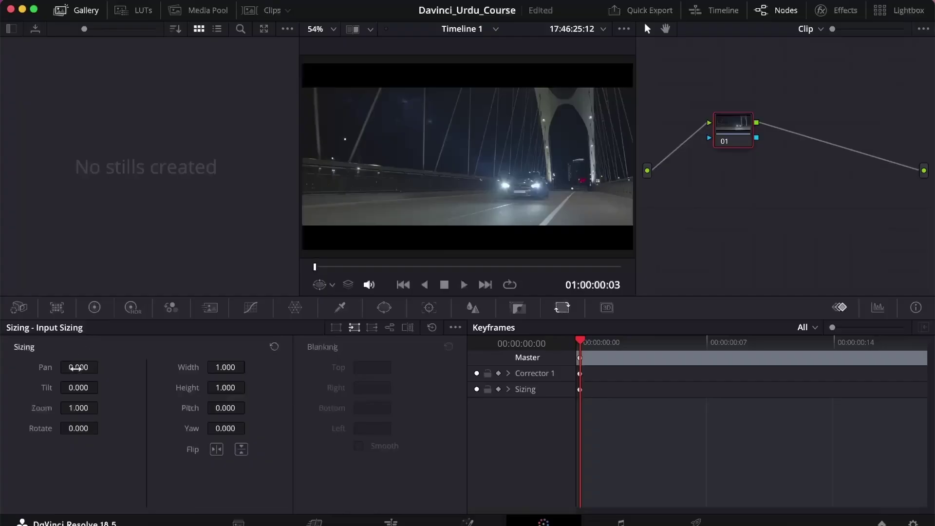
drag(75, 367, 100, 365)
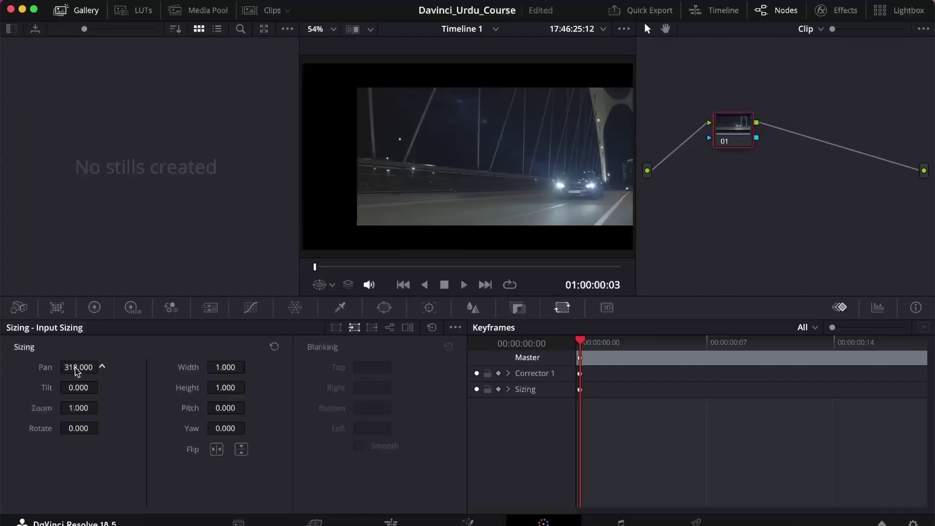
Check clip 01's transform settings in the Edit page's Inspector and return to the Color page.
click(391, 522)
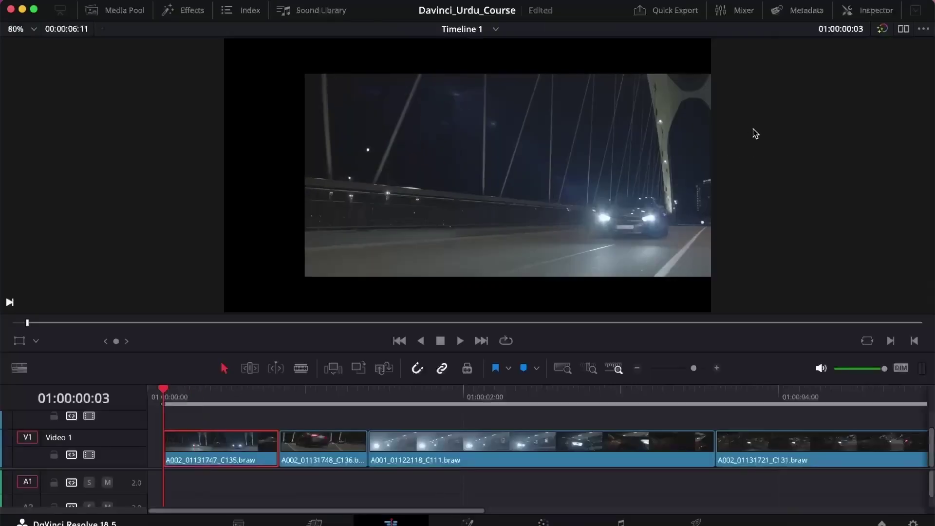
click(866, 11)
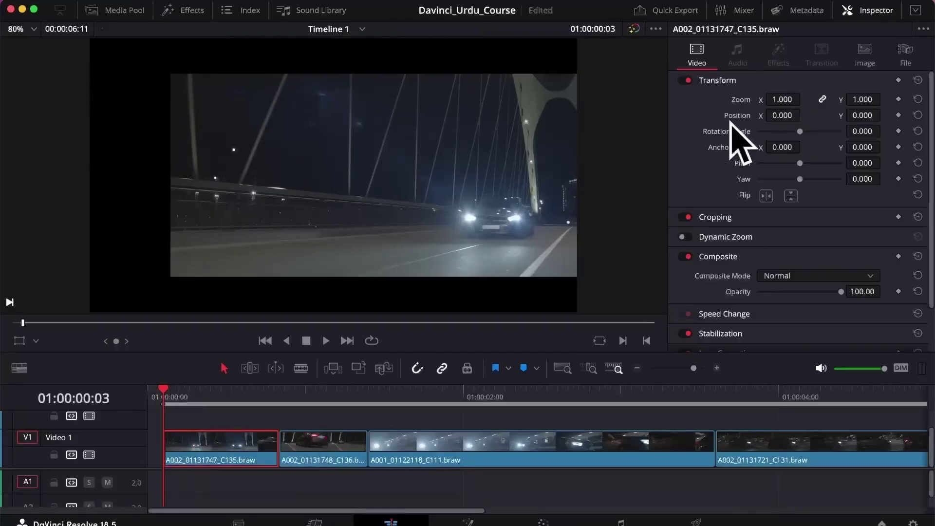
click(866, 10)
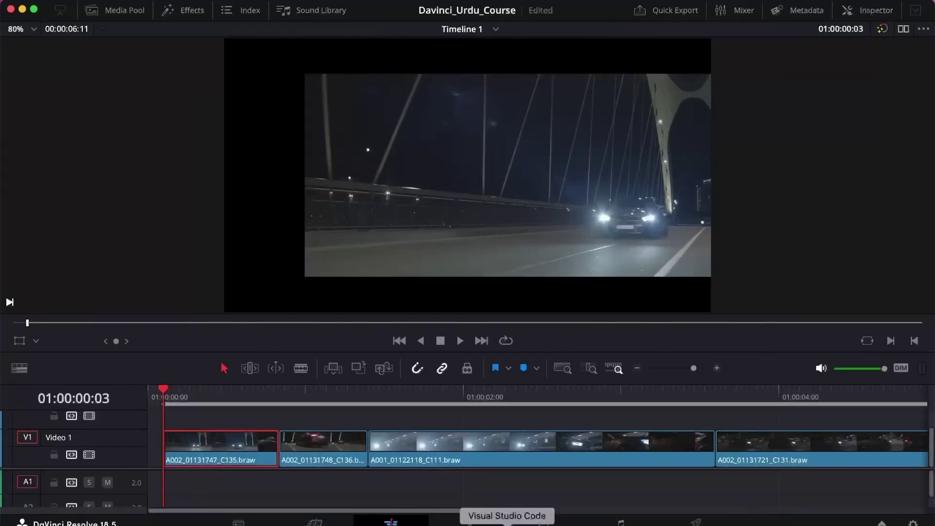
click(543, 522)
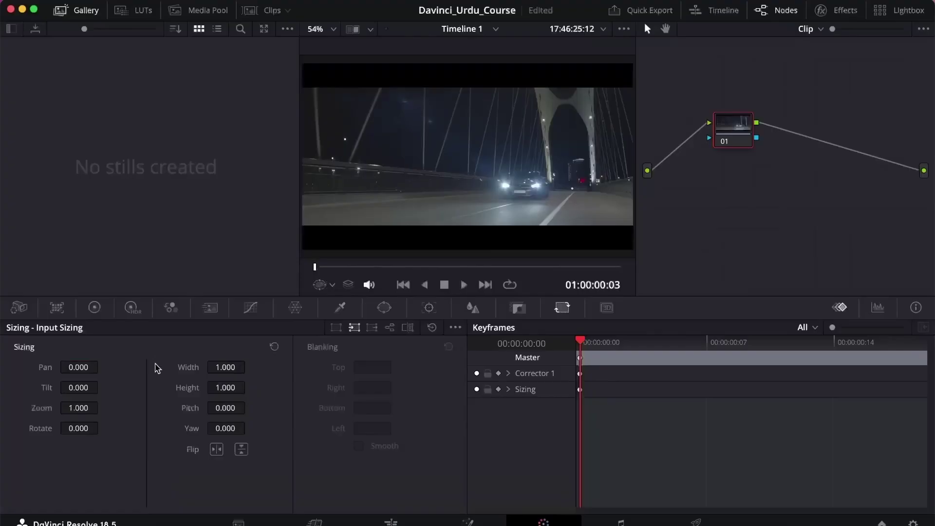
Try adjusting clip 01's input sizing tilt, then go back through the first palettes to the Primaries Color Wheels.
mouse_move(80, 387)
mouse_down()
mouse_move(100, 387)
mouse_move(89, 379)
mouse_up()
click(32, 313)
click(60, 308)
click(94, 307)
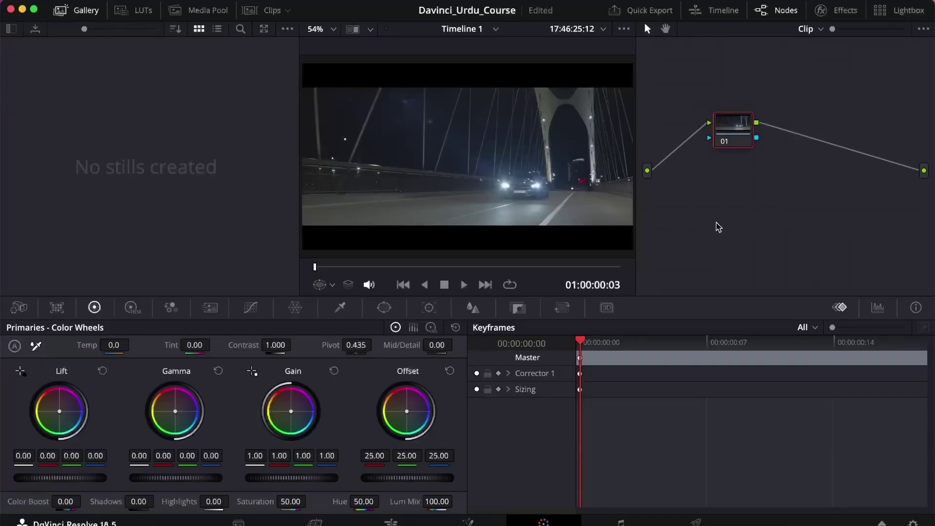
Shift node 01 slightly and try a strong green Color Warper push with hue 0.75 and saturation 0.80, undoing the warp.
mouse_move(725, 133)
mouse_down()
mouse_move(706, 146)
mouse_move(708, 138)
mouse_up()
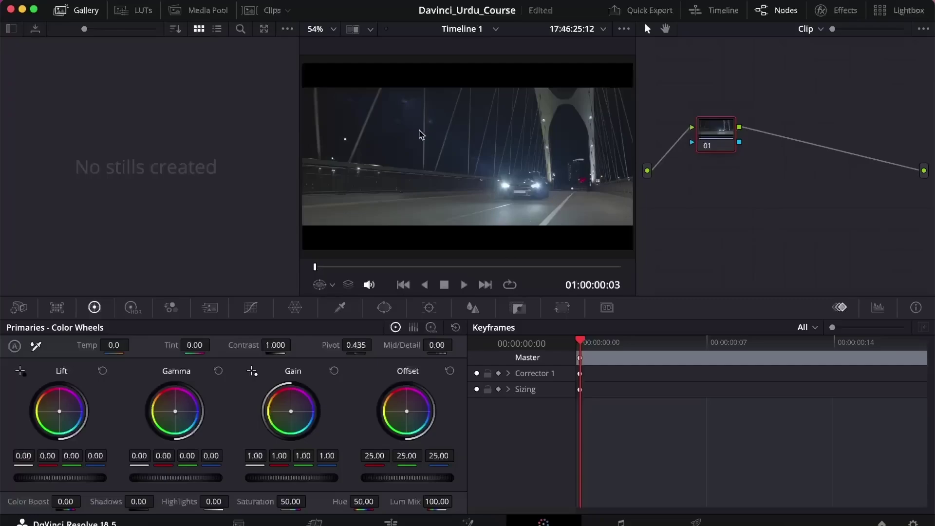
click(294, 308)
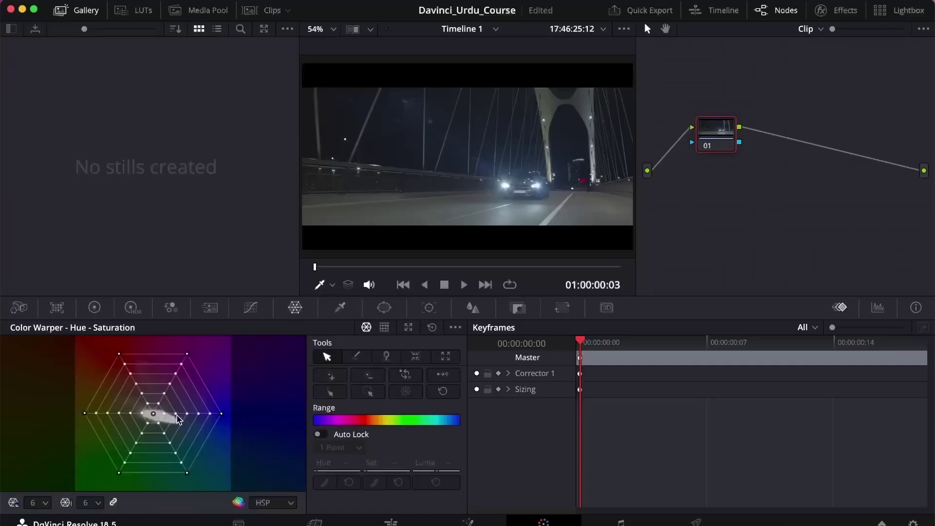
drag(176, 416, 112, 441)
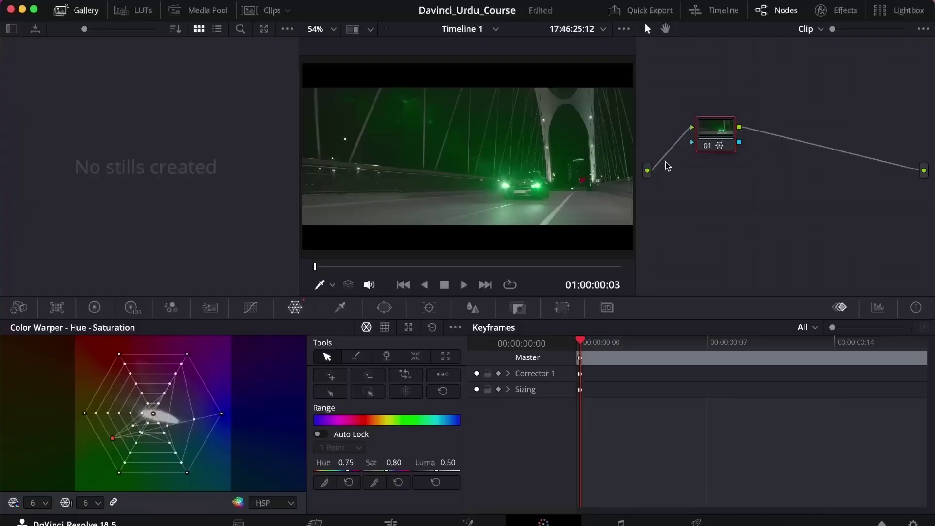
key(super+z)
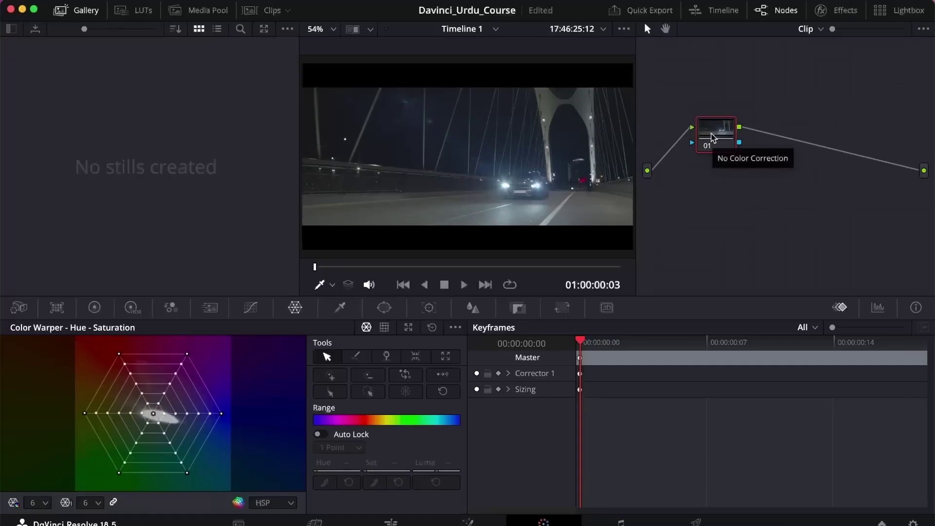
Move node 01 roughly level with the graph's input and output, and show the scopes in place of the keyframes.
drag(712, 138, 700, 167)
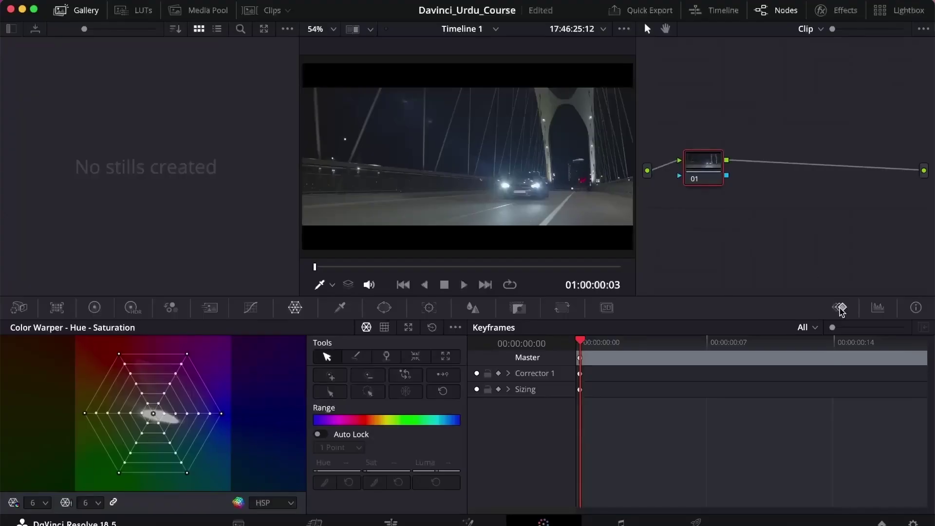
click(877, 307)
click(843, 310)
click(877, 308)
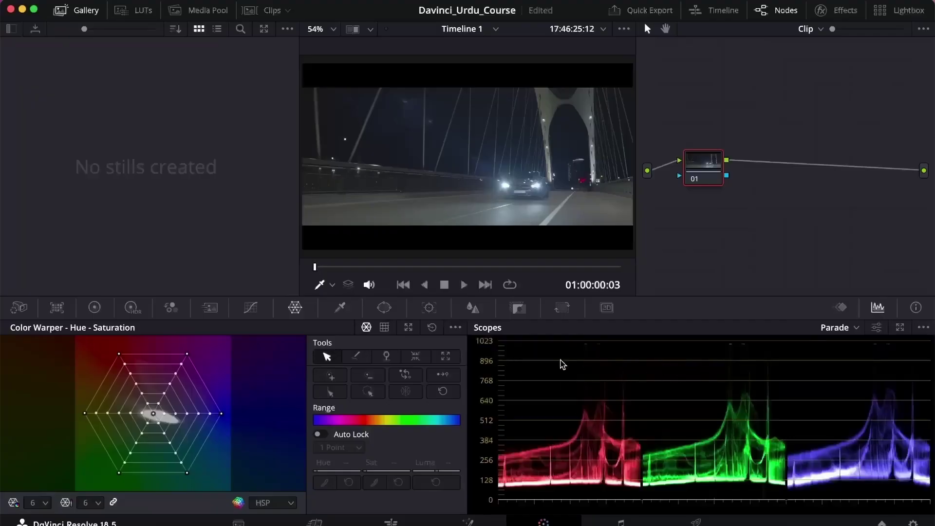
Examine clip 01 with the histogram, waveform, vectorscope and CIE chromaticity scopes, returning to the histogram.
click(847, 331)
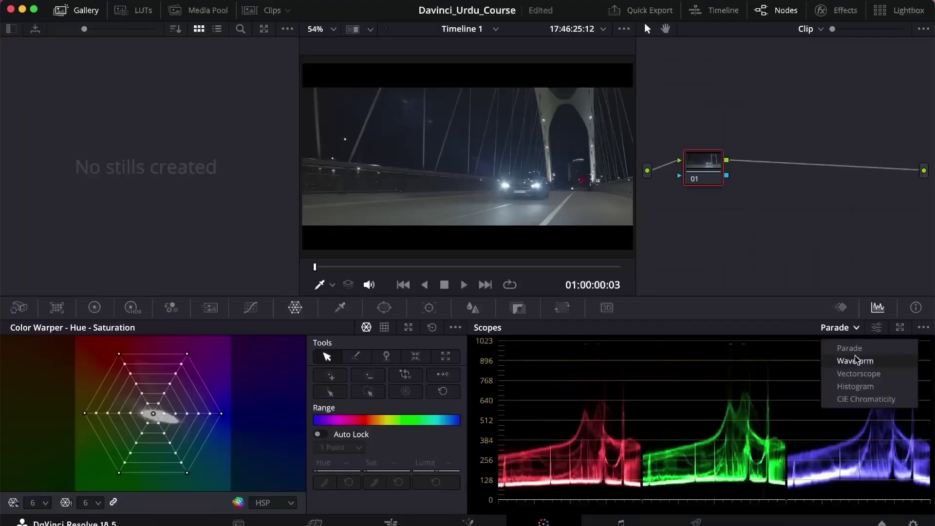
click(853, 387)
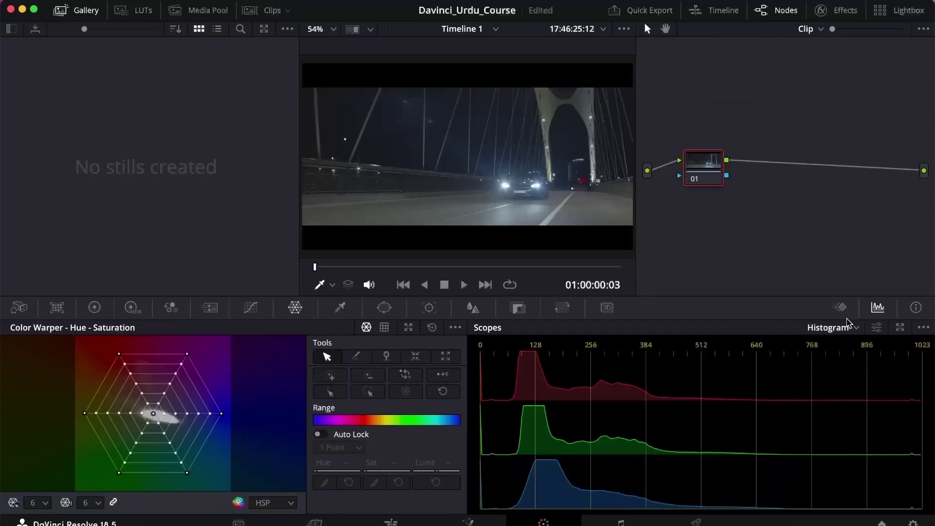
click(837, 336)
click(841, 361)
click(830, 328)
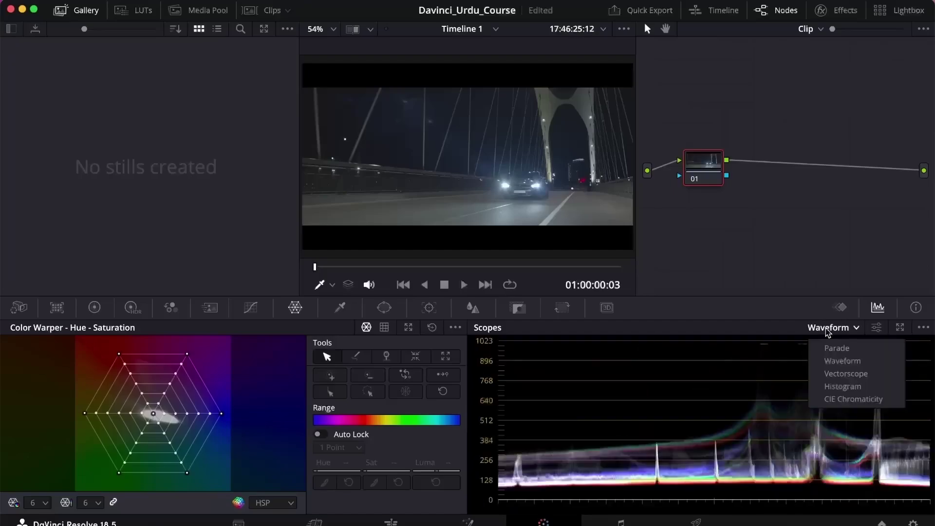
click(838, 374)
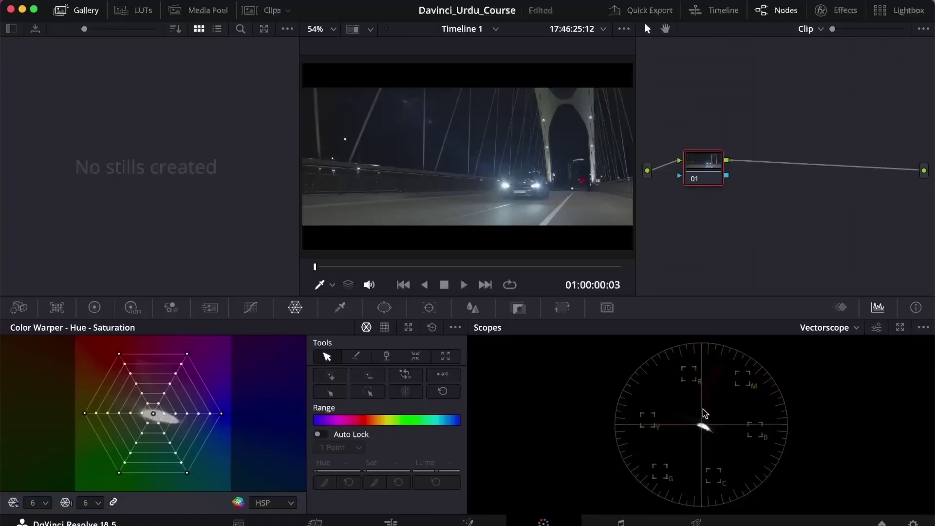
click(840, 328)
click(832, 400)
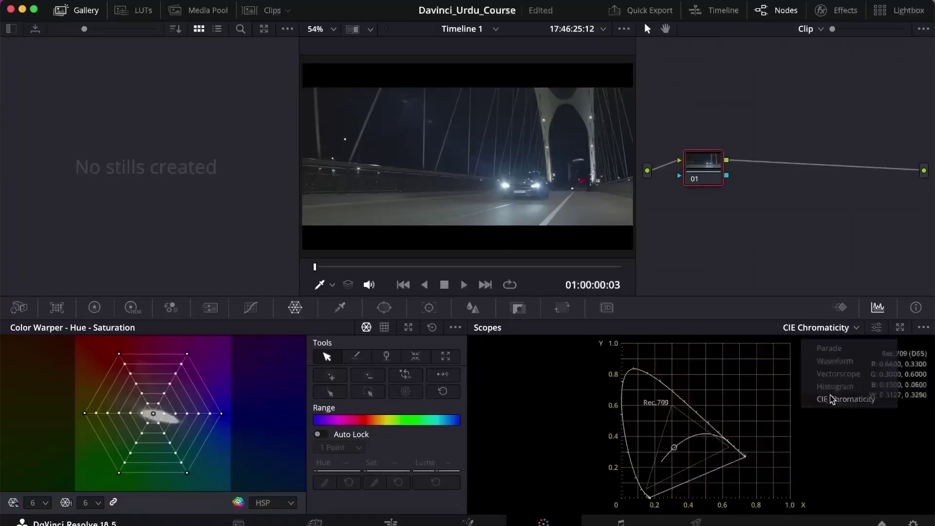
click(835, 330)
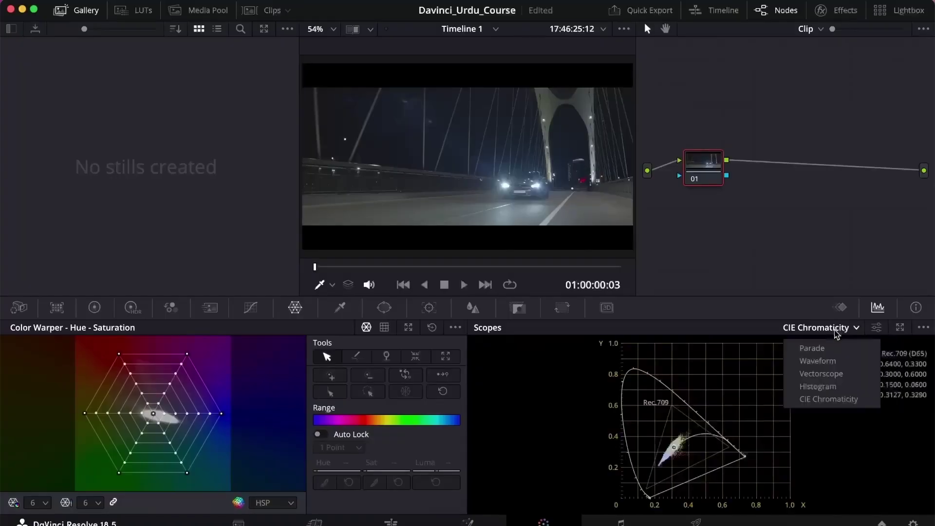
click(819, 386)
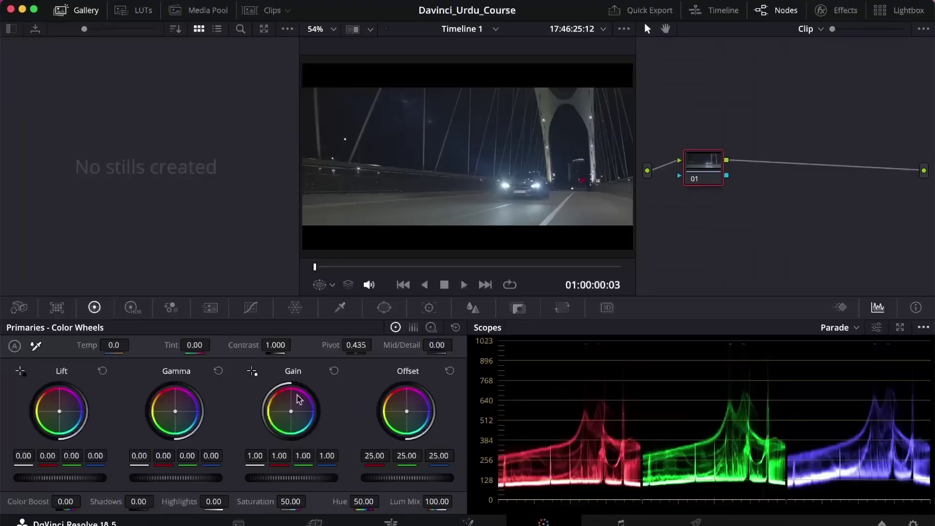
Hide the gallery and node graph to widen the viewer, and zoom the image to 80%.
scroll(425, 173, up, 2)
scroll(432, 174, down, 1)
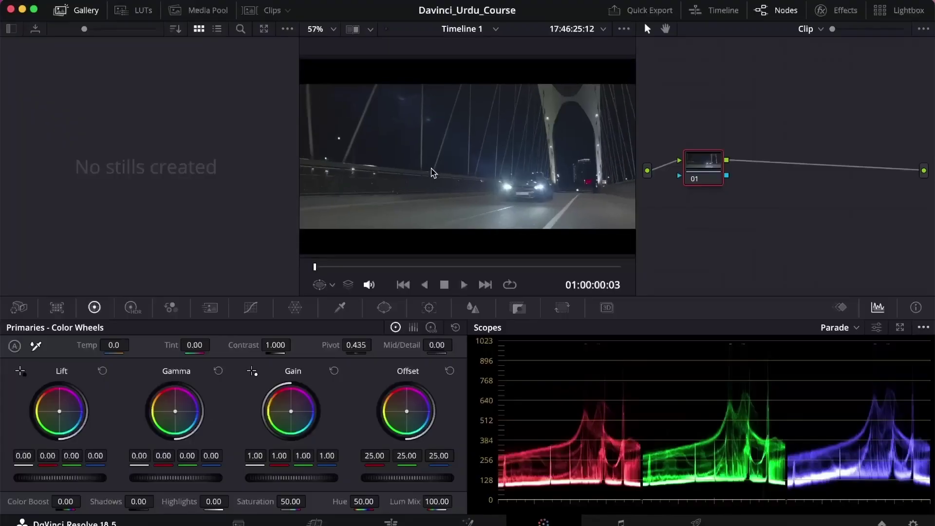
drag(298, 168, 207, 165)
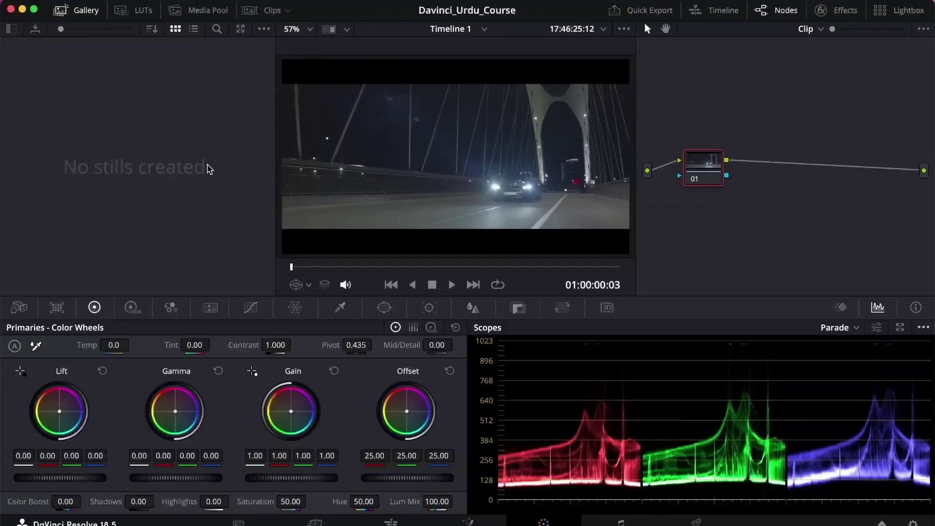
click(56, 4)
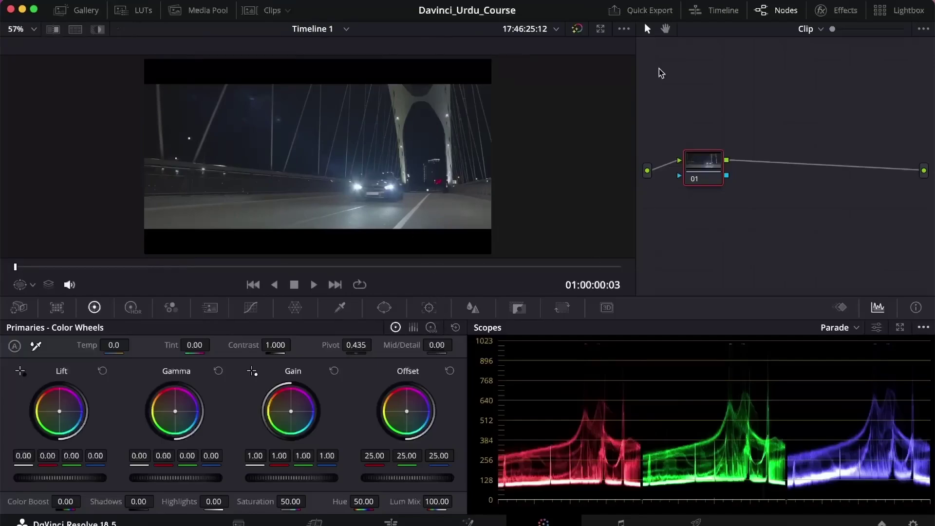
click(766, 11)
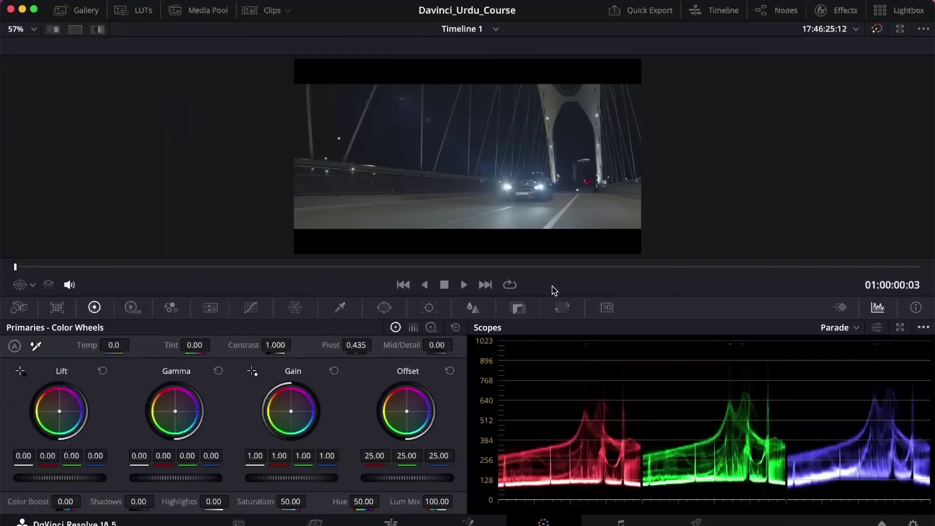
scroll(463, 172, up, 5)
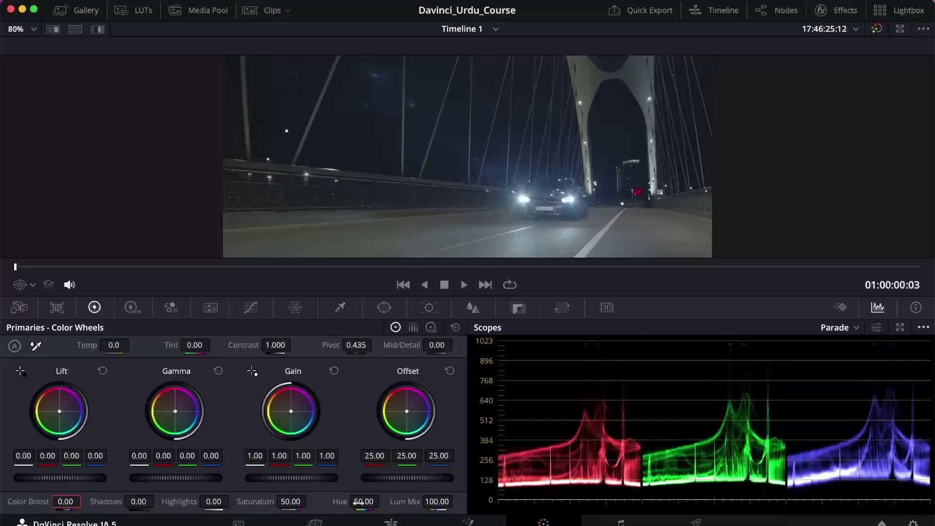
Try a warm color temperature of 1500 on clip 01, then reduce it through 1060 toward neutral.
click(114, 345)
text(1500)
key(Return)
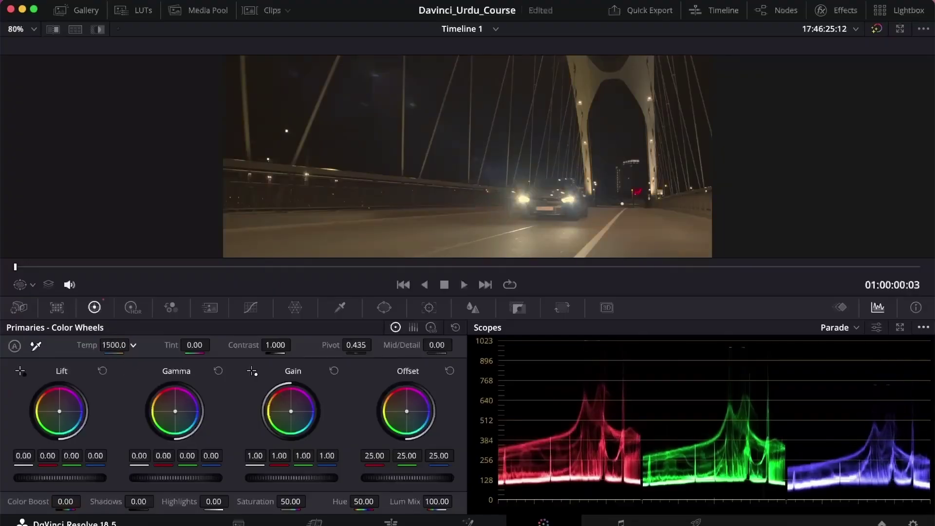
mouse_move(114, 344)
mouse_down()
mouse_move(99, 345)
mouse_move(146, 344)
mouse_move(114, 344)
mouse_up()
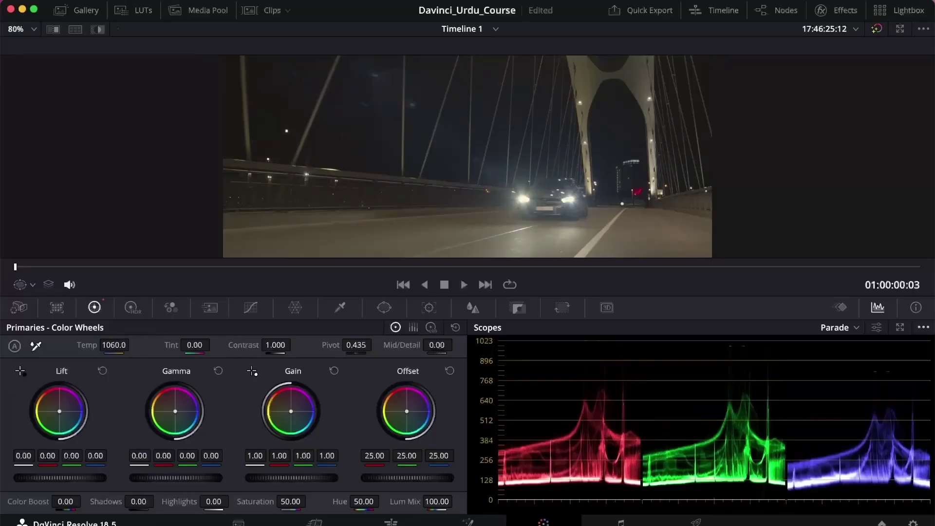
mouse_move(120, 344)
mouse_down()
mouse_move(140, 344)
mouse_move(121, 344)
mouse_up()
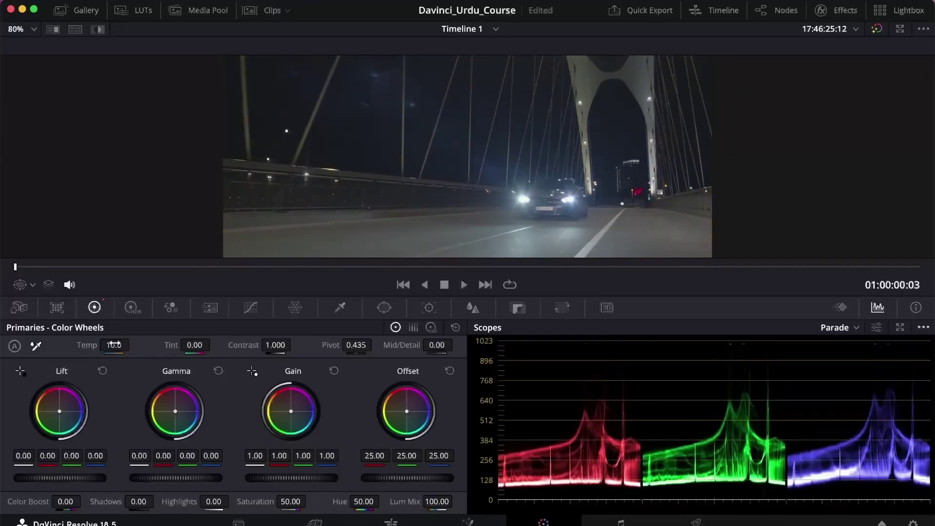
Cool the clip's color temperature to -300 and compare the image with the grade bypassed and enabled.
drag(117, 344, 97, 346)
click(114, 344)
text(-430)
key(Return)
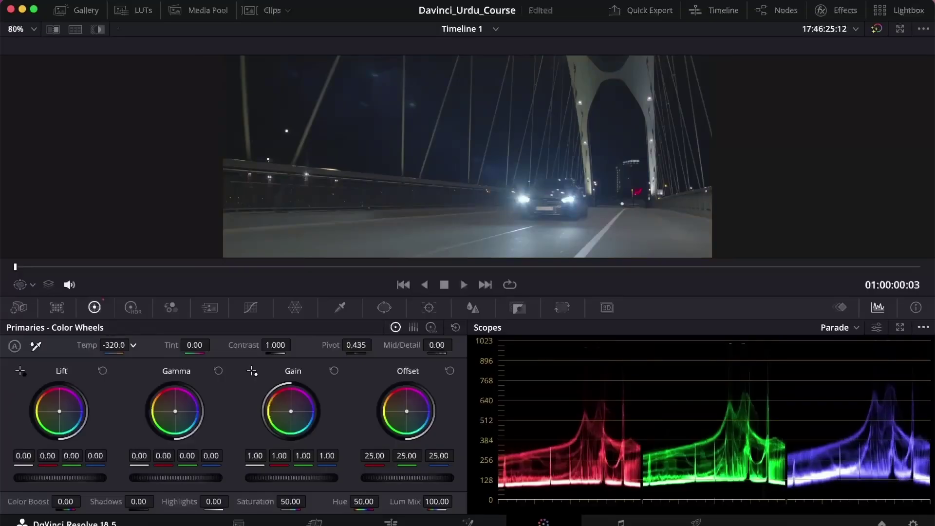
drag(115, 344, 106, 345)
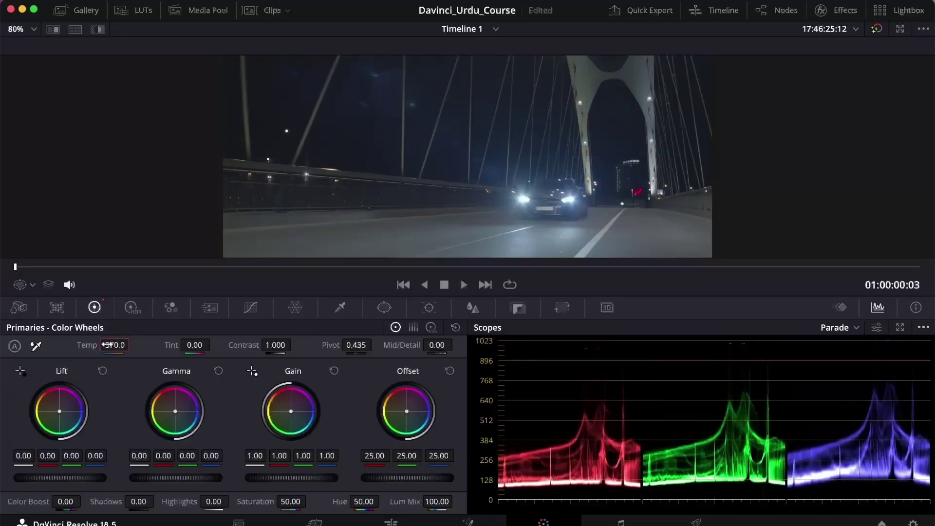
click(106, 344)
text(-300)
key(Return)
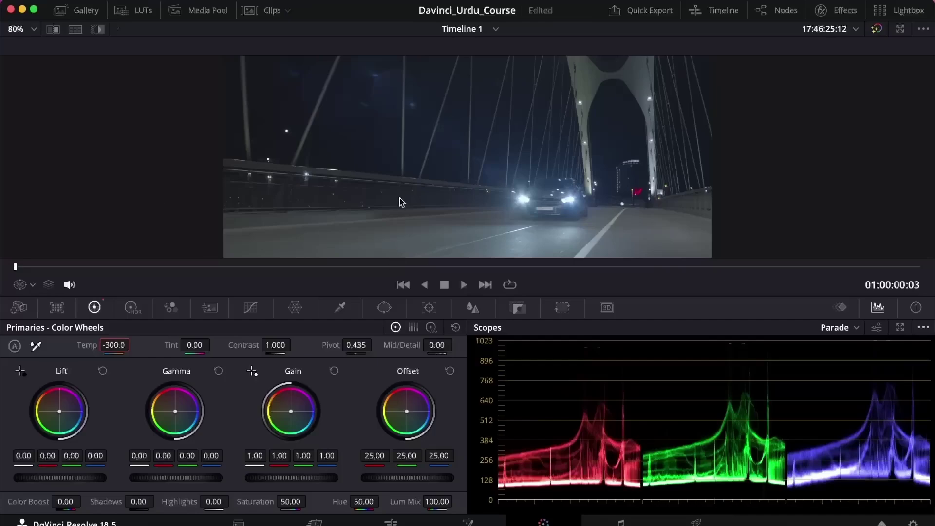
click(877, 30)
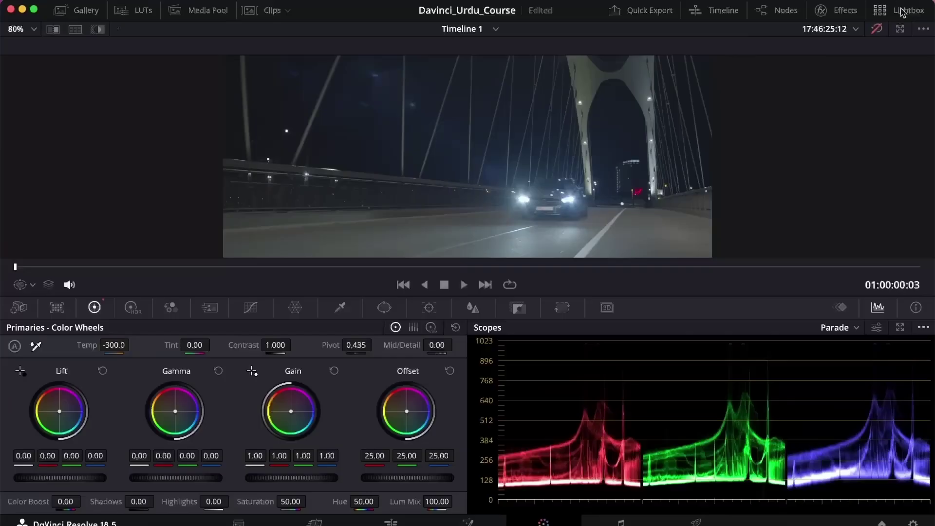
click(871, 31)
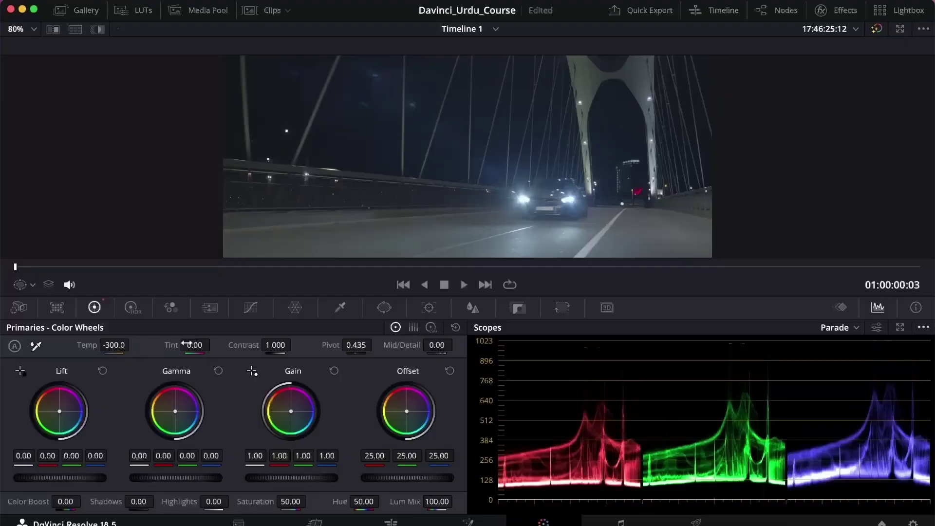
Raise the clip's contrast to 1.300 and compare the image with the grade bypassed and enabled.
mouse_move(188, 344)
mouse_down()
mouse_move(214, 345)
mouse_move(195, 345)
mouse_up()
click(269, 344)
text(1.2)
key(Return)
text(.3)
key(Return)
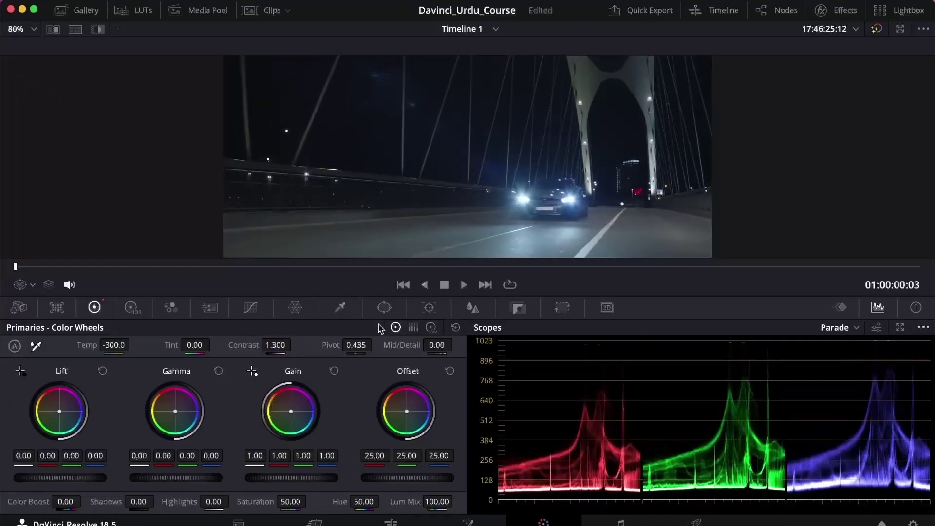
click(876, 31)
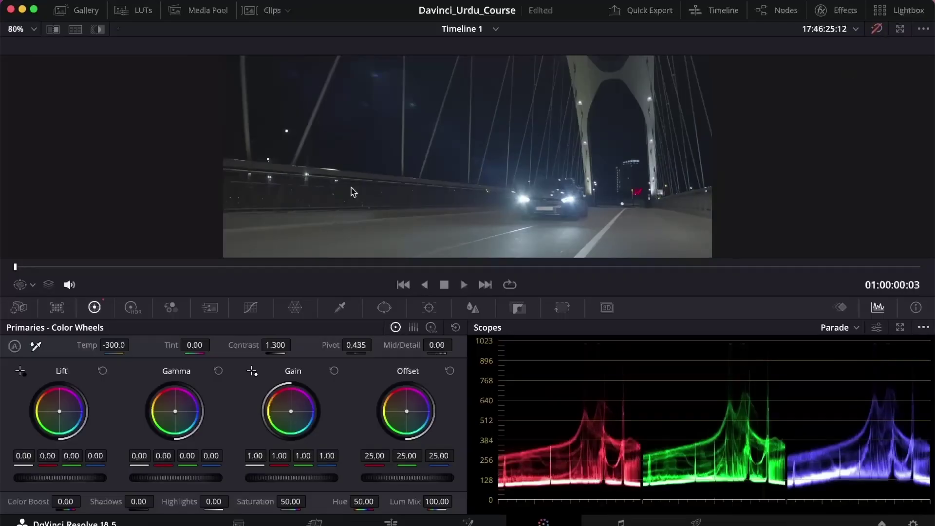
click(876, 30)
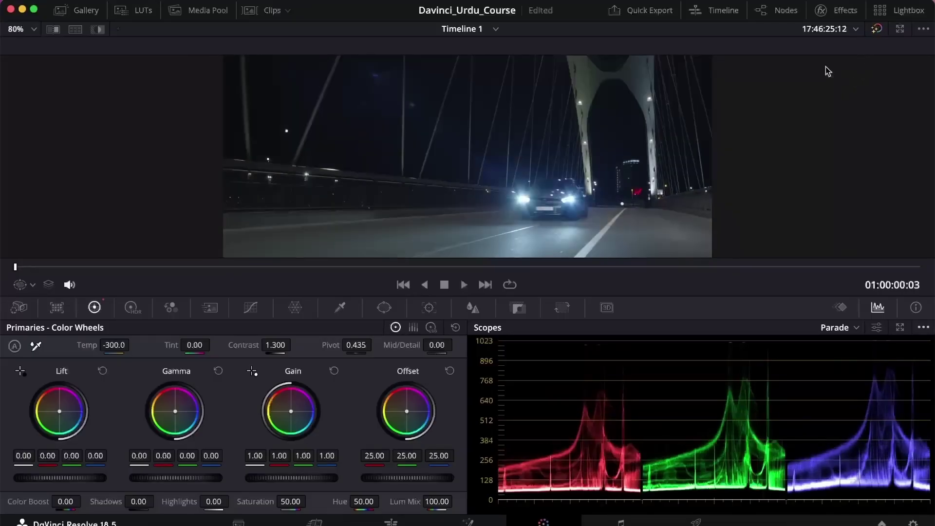
Try a contrast of 1.400, compare it by undoing and redoing, then play the clip and return to its start.
click(275, 348)
key(BackSpace)
text(1.5)
key(Return)
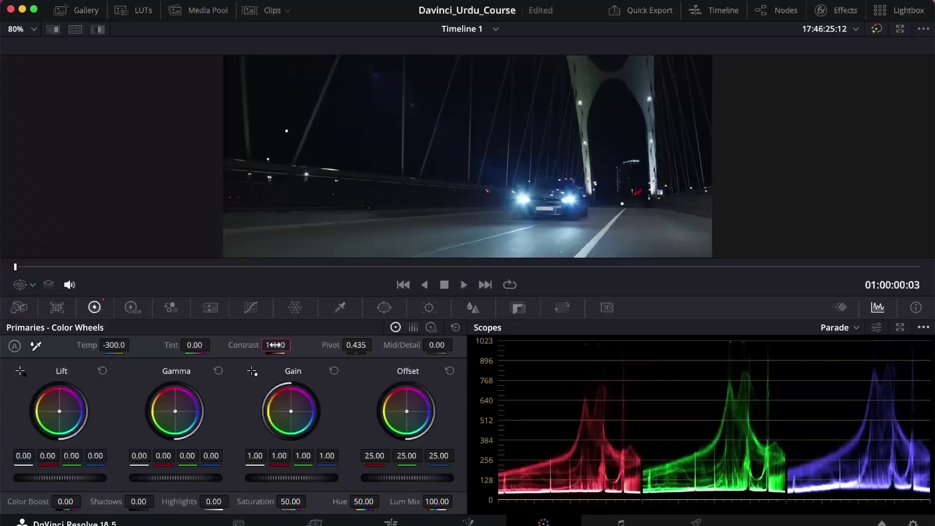
key(ctrl+z)
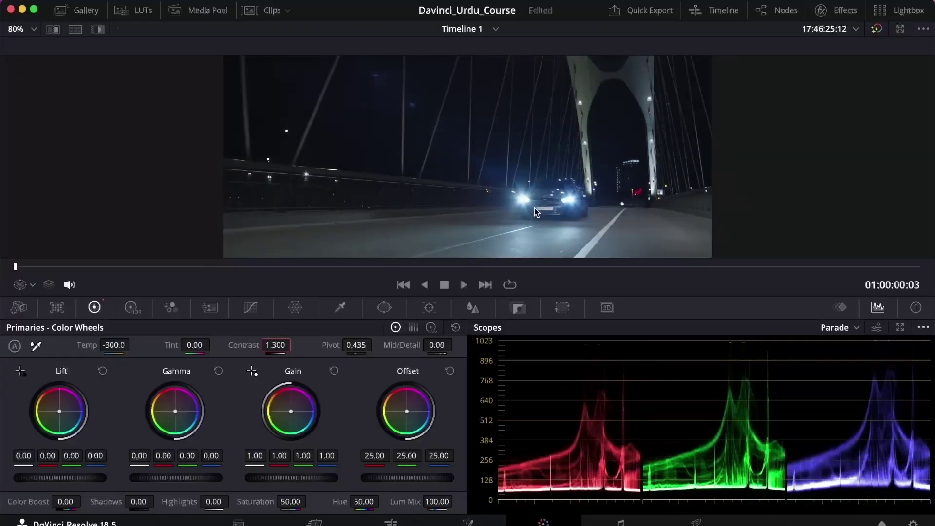
key(ctrl+shift+z)
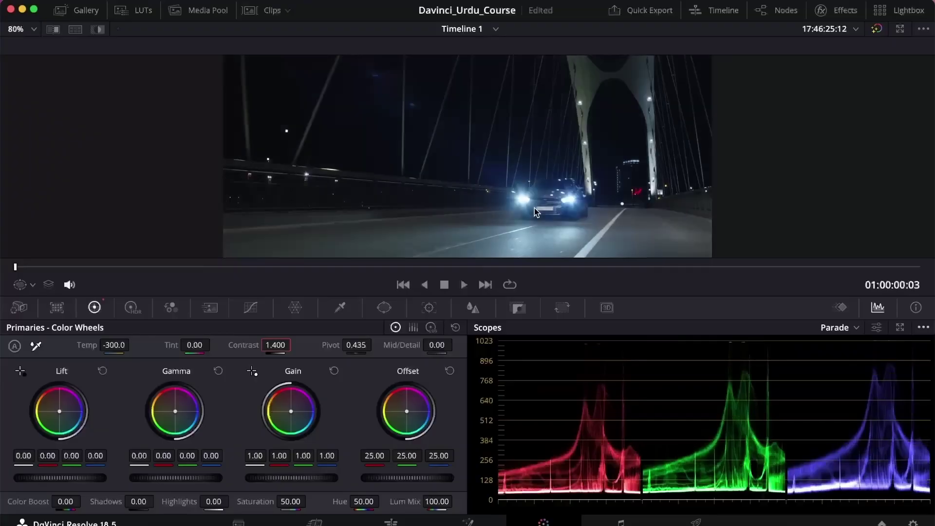
key(space)
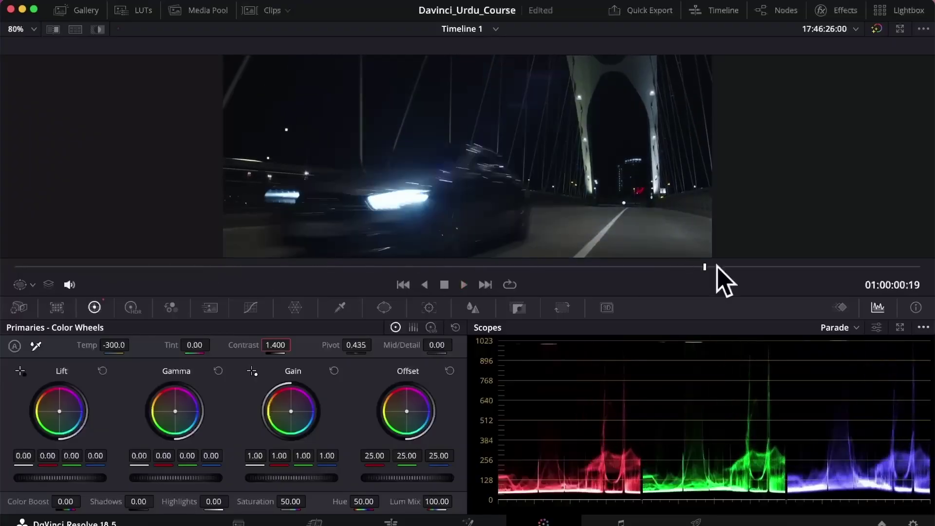
drag(715, 265, 13, 256)
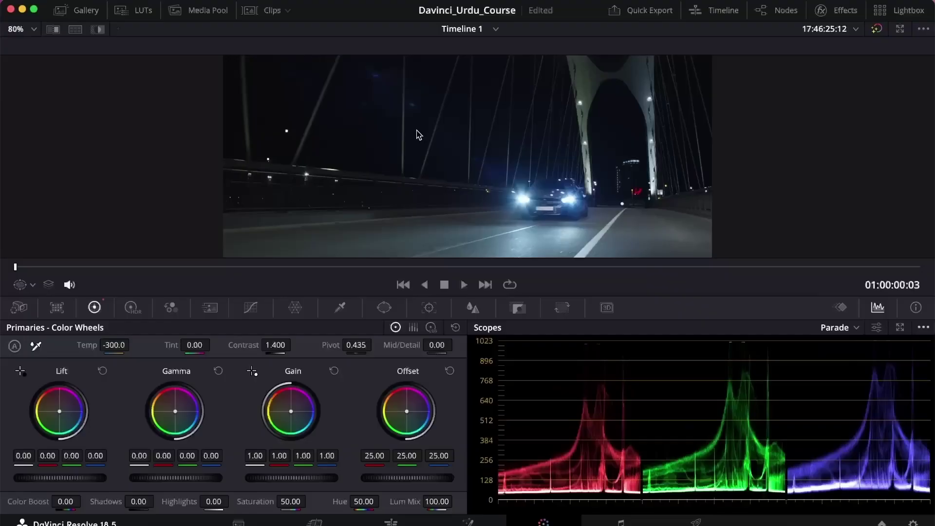
Try contrast pivots of 0.089 and 0.379, compare them by undoing and redoing, and restore the pivot to 0.435.
drag(356, 345, 328, 345)
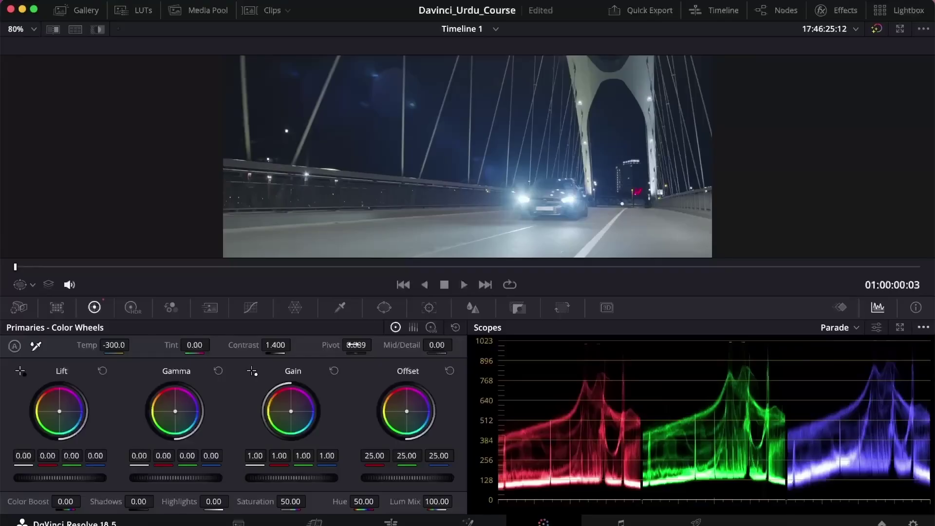
drag(356, 345, 375, 344)
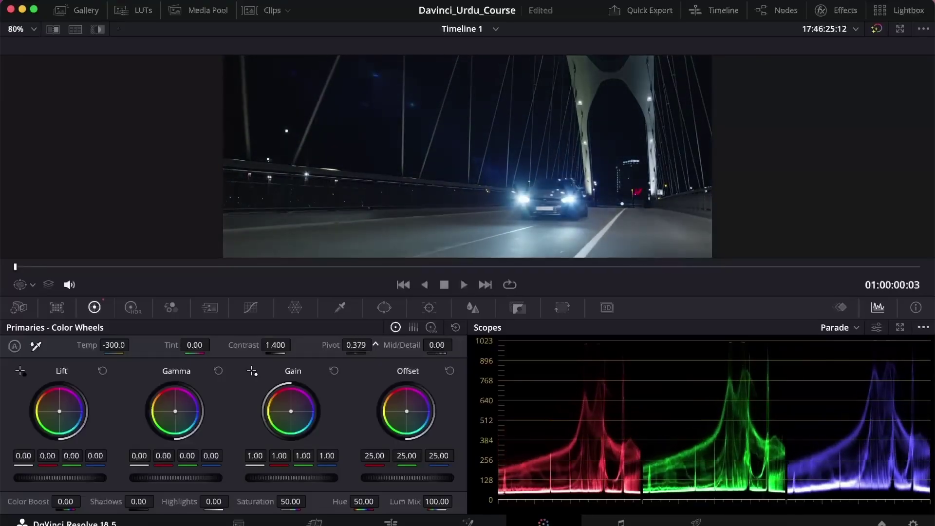
key(super+z)
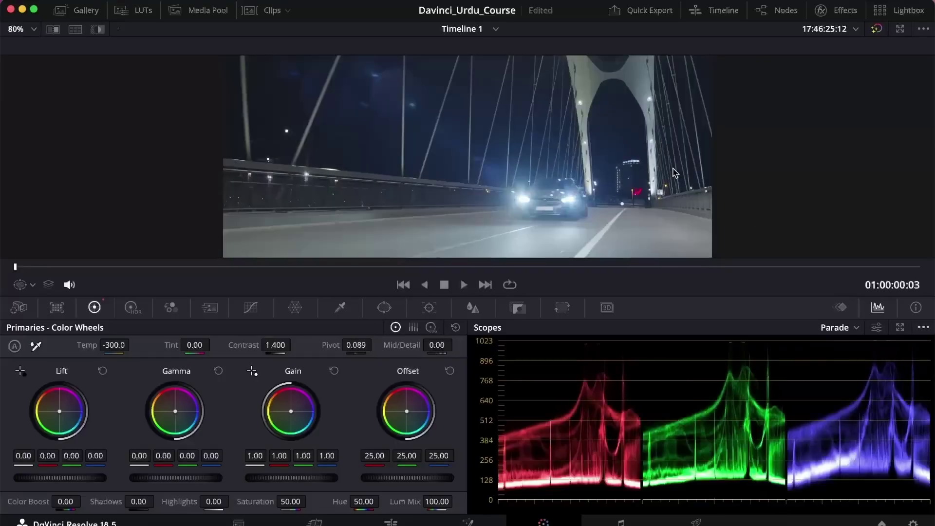
key(super+shift+z)
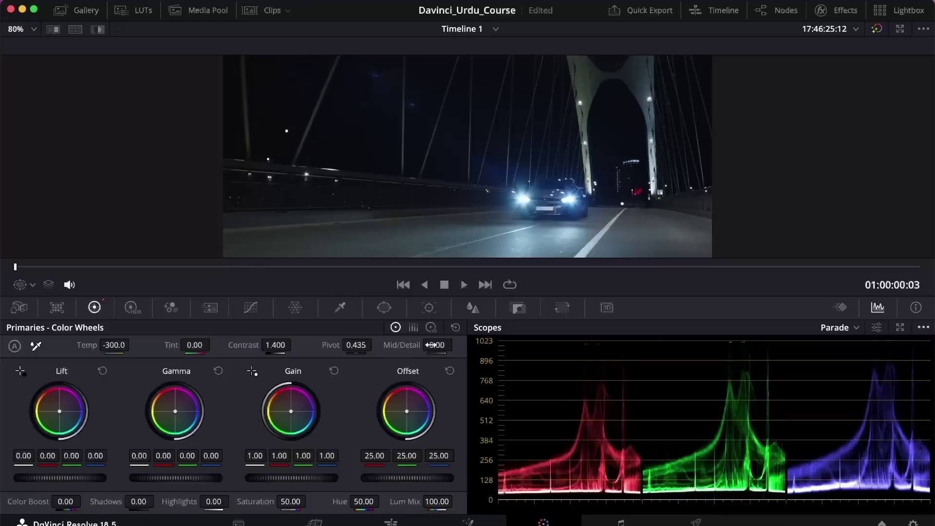
Try a midtone detail of 100, undo back to contrast 1.300, then set midtone detail to 10 and preview the clip.
drag(437, 344, 506, 345)
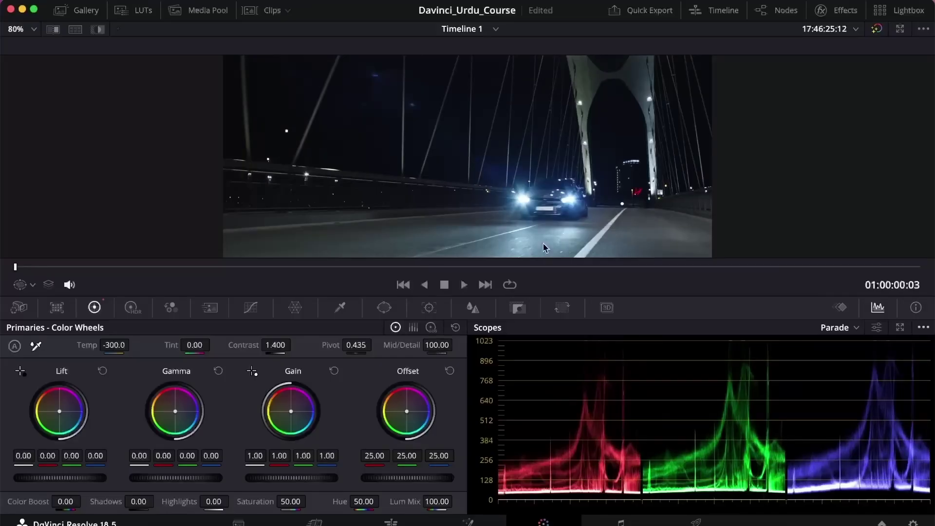
key(super+z)
drag(433, 347, 431, 344)
text(10)
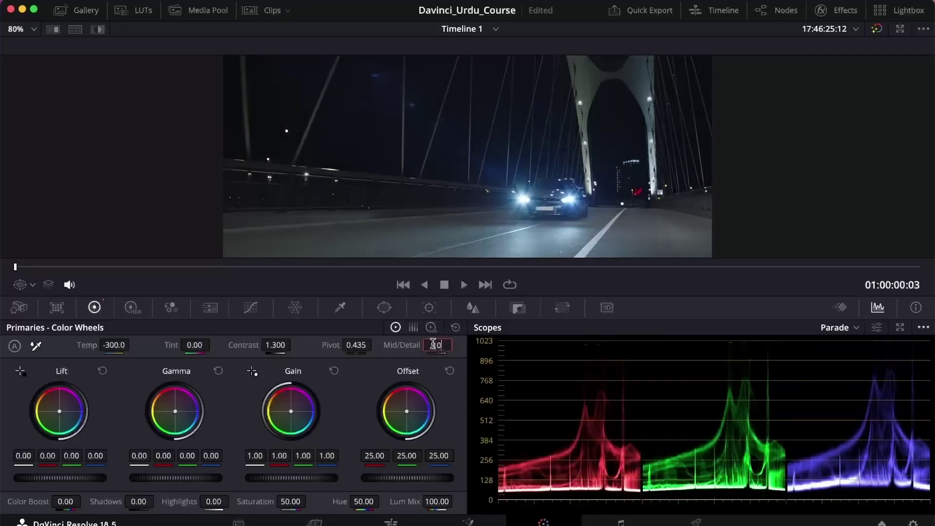
key(Return)
key(space)
key(space)
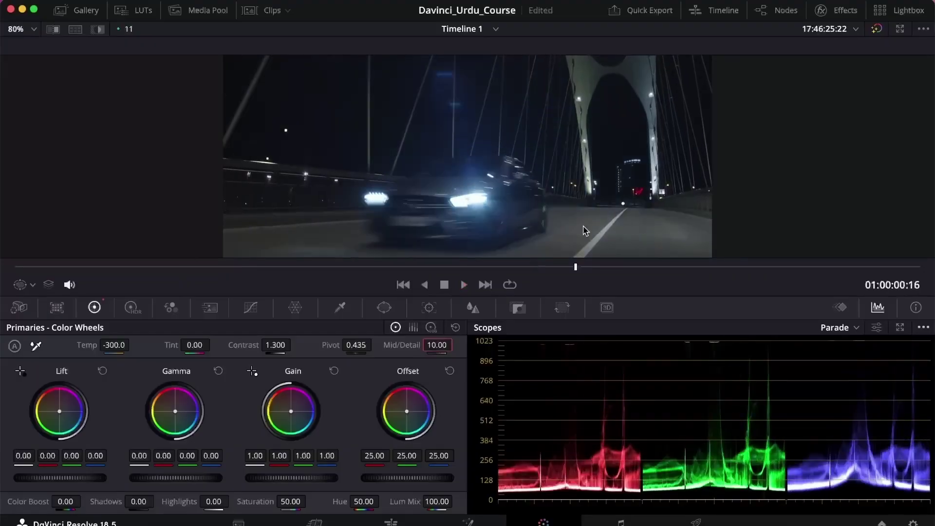
drag(538, 269, 8, 273)
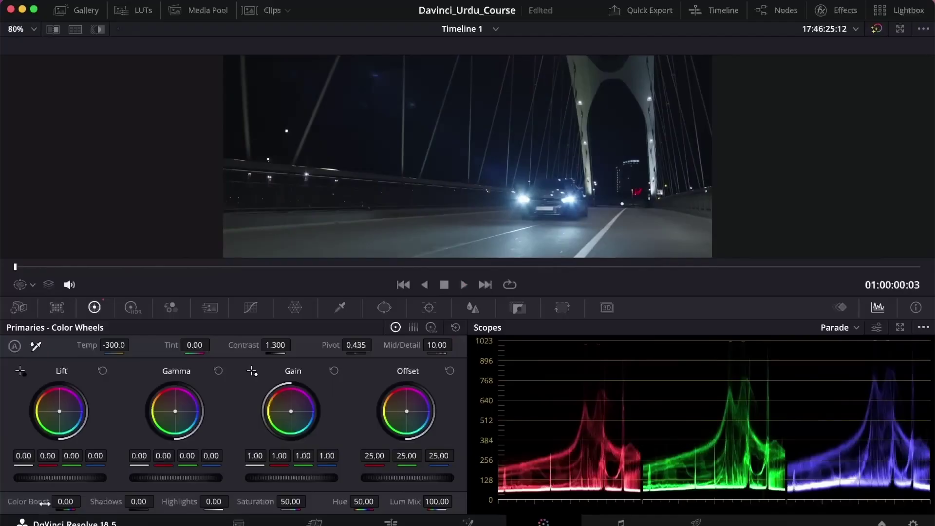
Raise the saturation to 78 and try the color boost, hue and luminance mix, keeping their defaults of 0, 50 and 100.
mouse_move(45, 502)
mouse_down()
mouse_move(100, 502)
mouse_move(108, 481)
mouse_move(70, 502)
mouse_move(41, 500)
mouse_up()
mouse_move(278, 500)
mouse_down()
mouse_move(307, 501)
mouse_move(273, 500)
mouse_up()
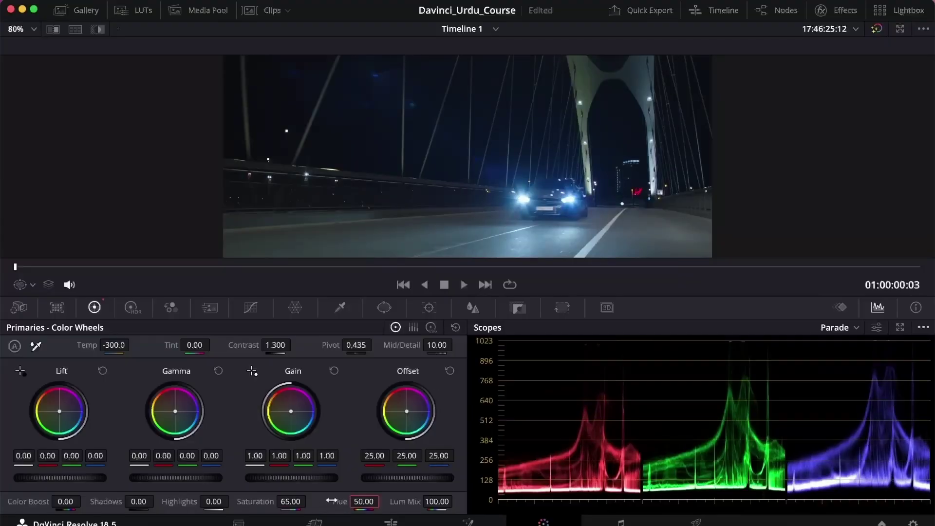
mouse_move(363, 501)
mouse_down()
mouse_move(371, 501)
mouse_move(359, 501)
mouse_up()
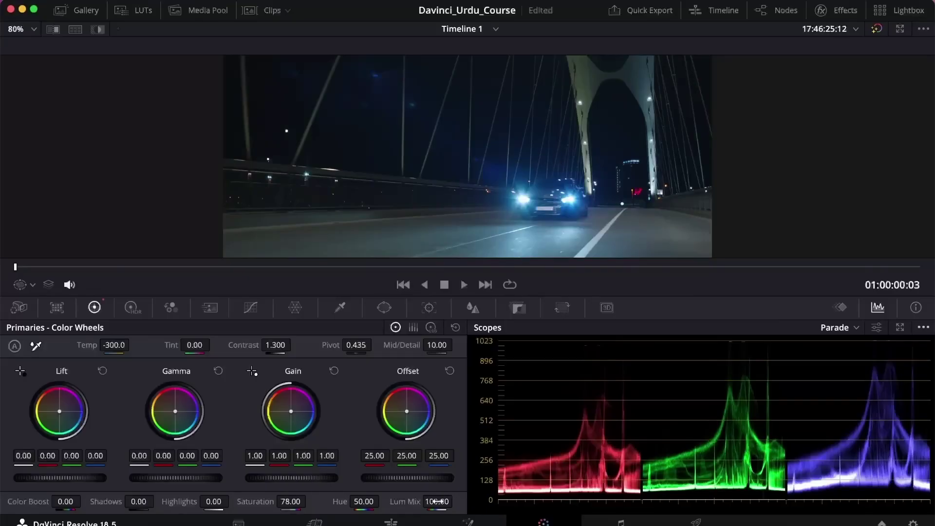
mouse_move(436, 501)
mouse_down()
mouse_move(393, 501)
mouse_move(424, 501)
mouse_up()
double_click(404, 496)
Try shadows at 67.50, 100 and -60.50 on the clip, then reset shadows to 0.
drag(137, 501, 167, 501)
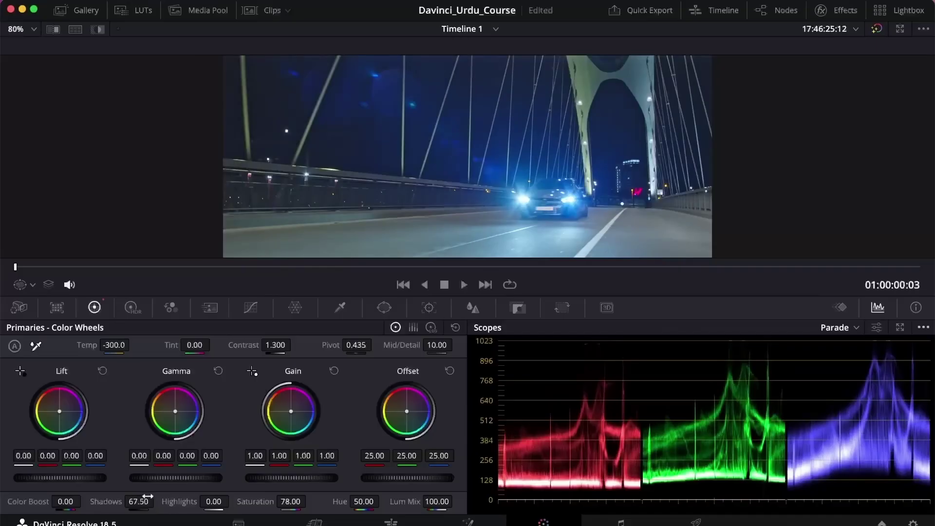
mouse_move(146, 500)
mouse_down()
mouse_move(166, 502)
mouse_move(142, 499)
mouse_up()
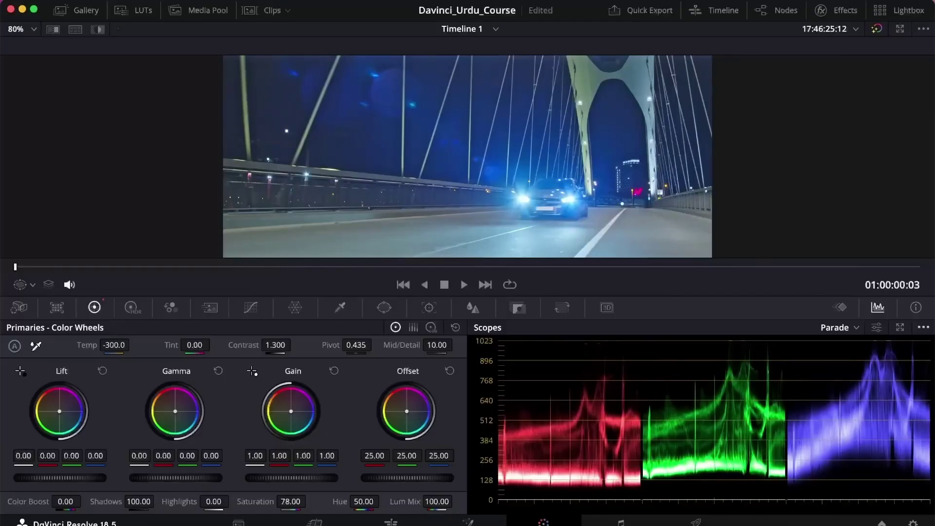
drag(158, 502, 136, 501)
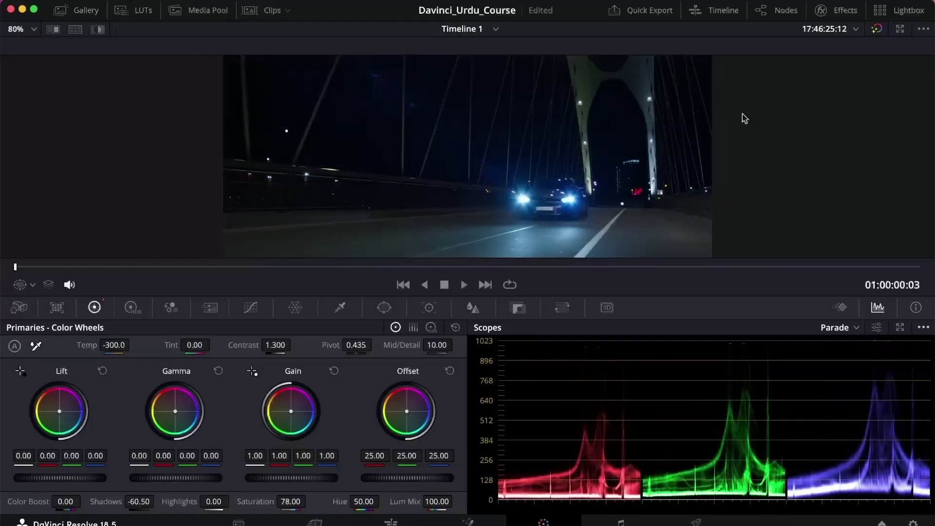
drag(139, 502, 148, 502)
double_click(146, 501)
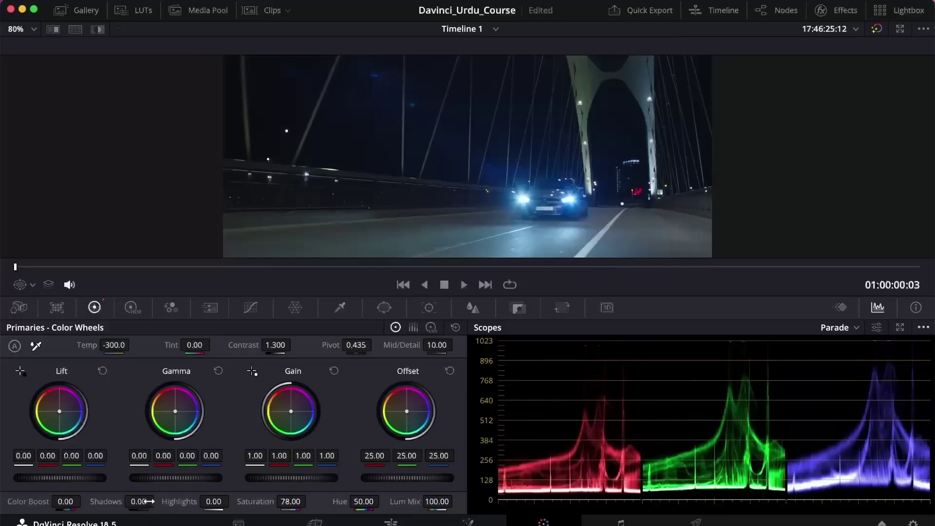
Try highlights at 100 and undo it, then try a lift of 0.07 and undo back to 0.
drag(215, 501, 233, 500)
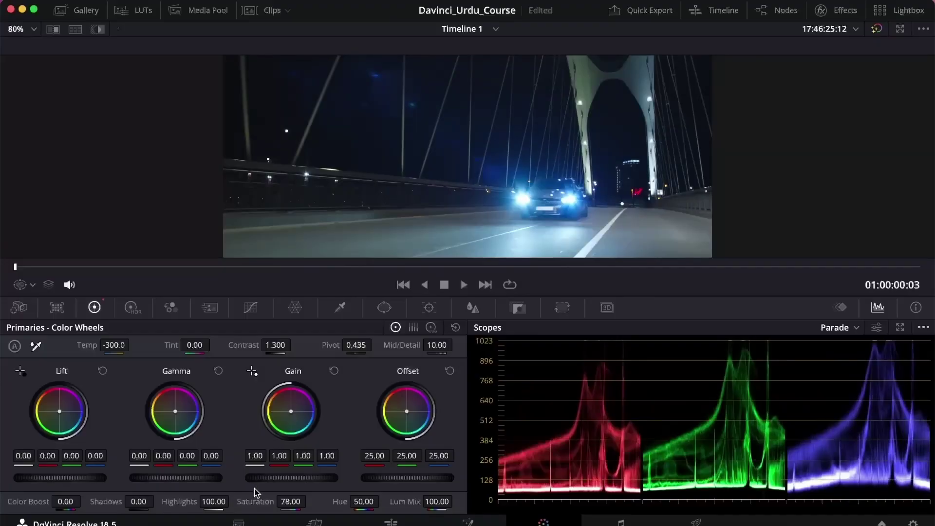
key(super+z)
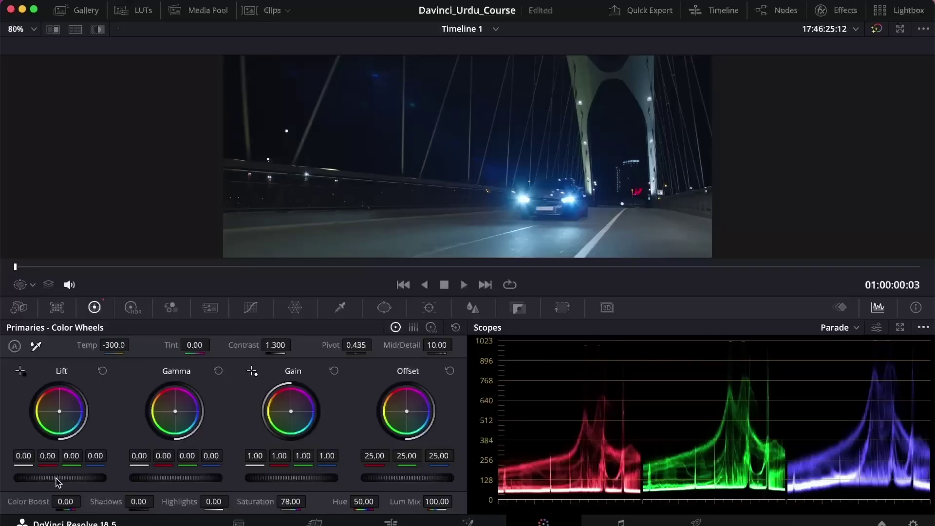
drag(58, 482, 74, 455)
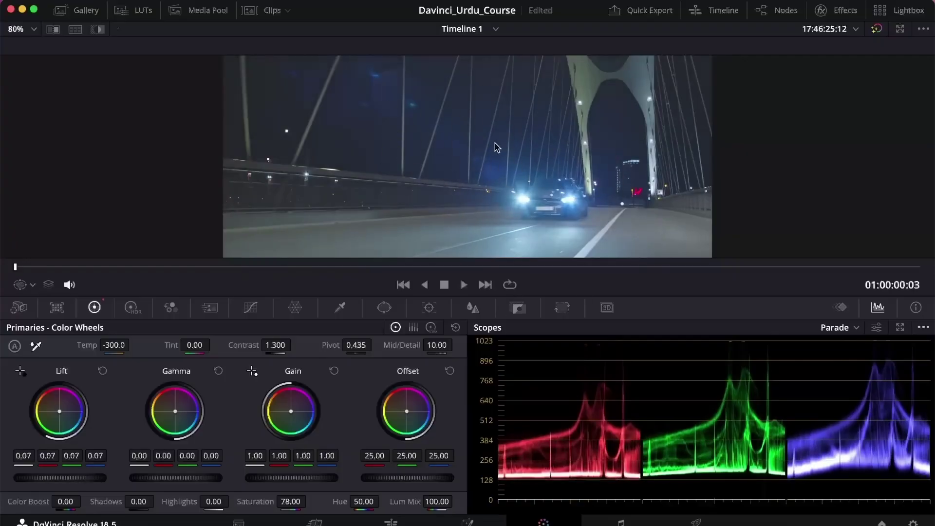
key(super+z)
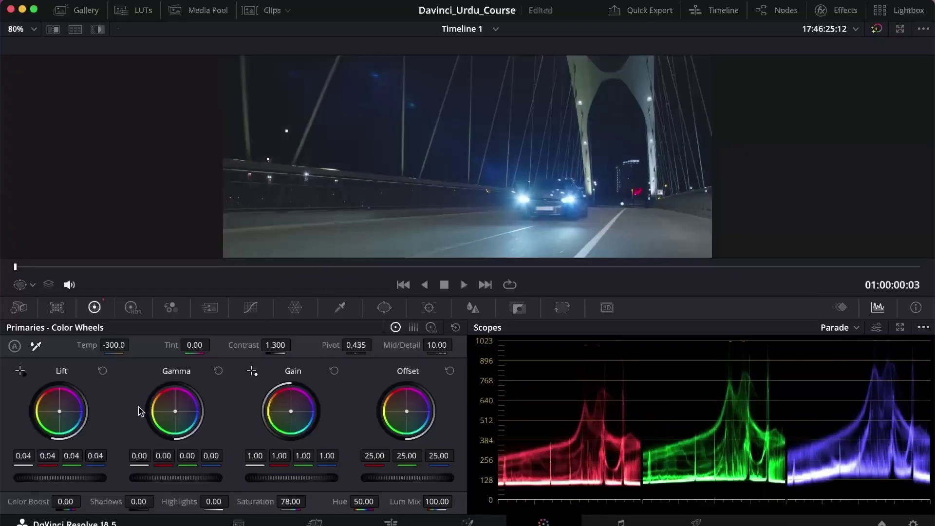
key(super+z)
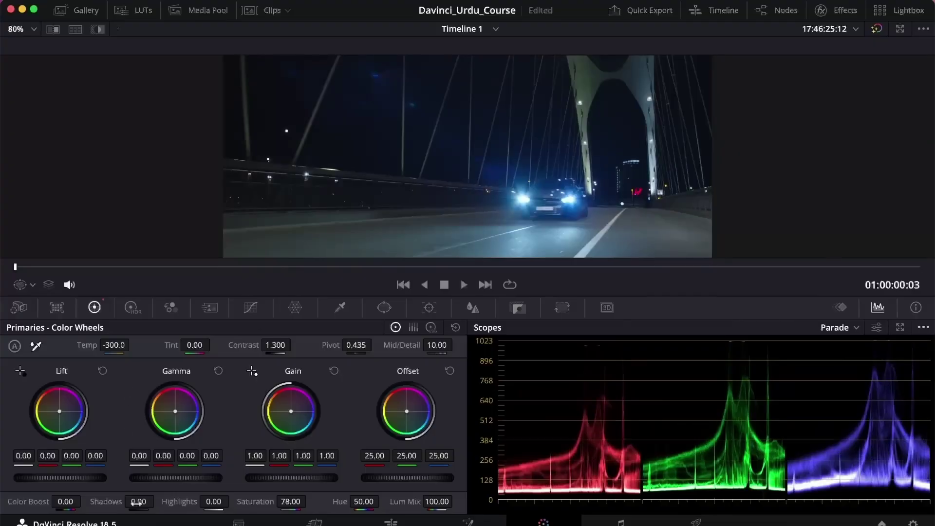
Try shadows at 81, -1 and 100, undoing the two large increases to compare them with the lift.
drag(138, 503, 158, 488)
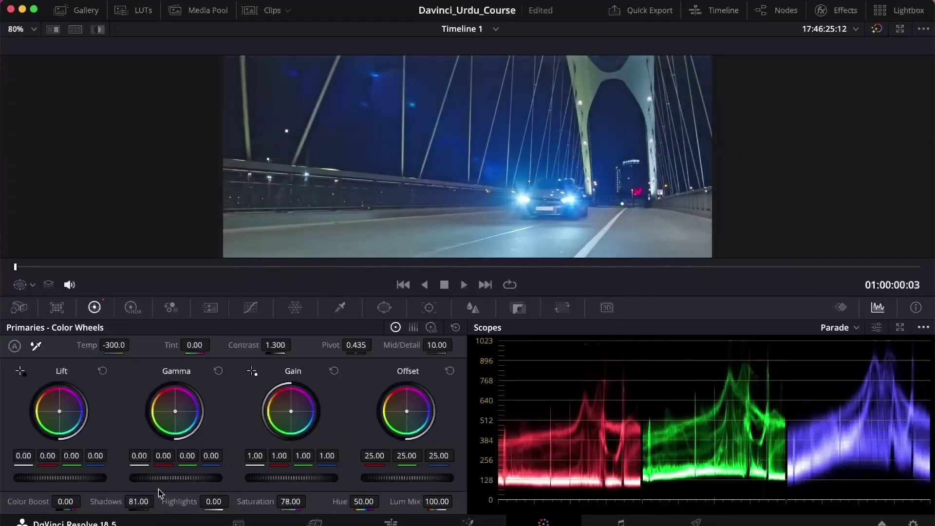
key(super+z)
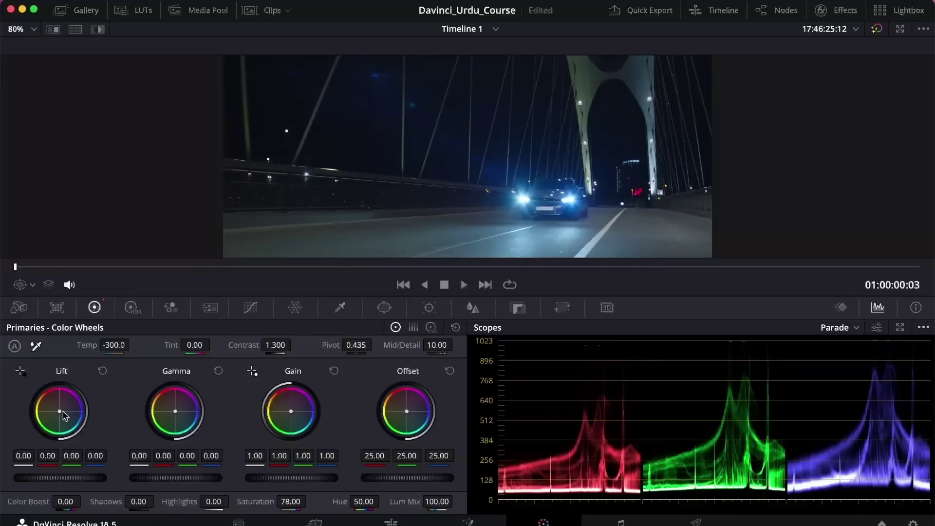
mouse_move(138, 502)
mouse_down()
mouse_move(157, 501)
mouse_move(137, 502)
mouse_up()
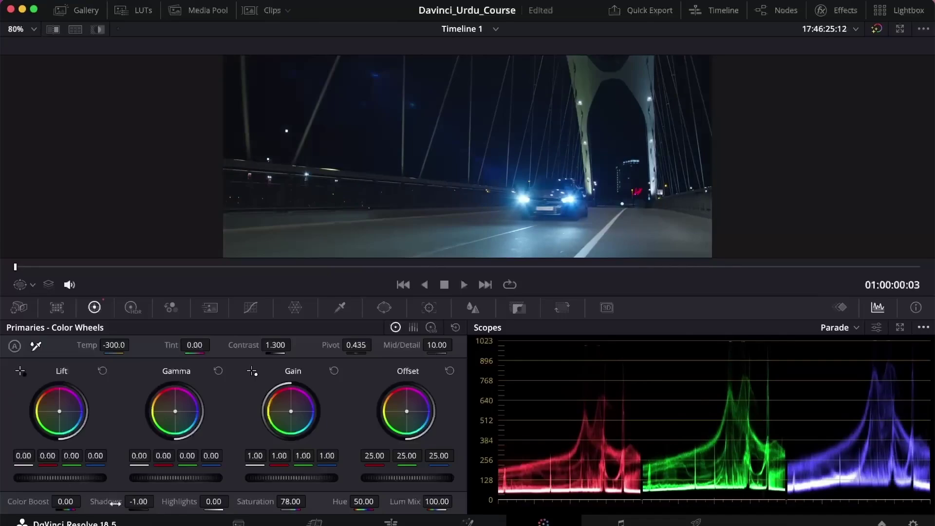
drag(138, 502, 157, 500)
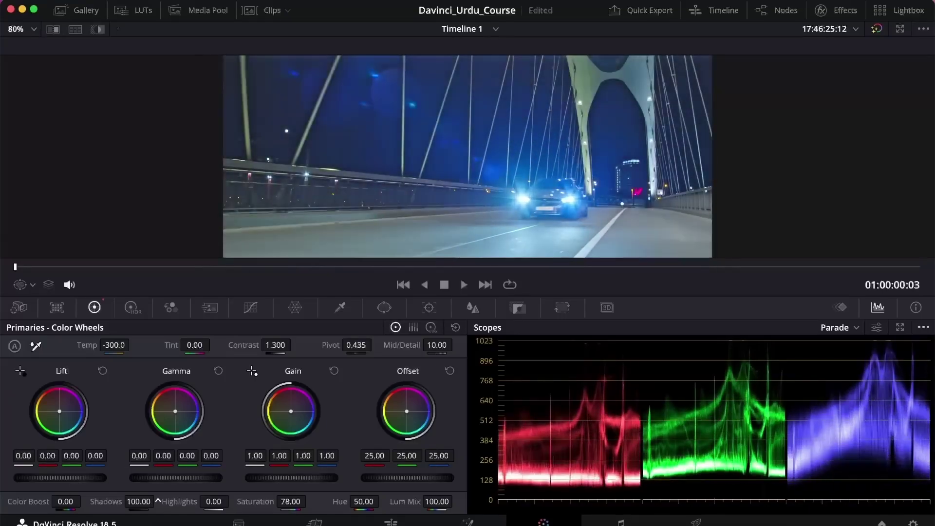
key(super+z)
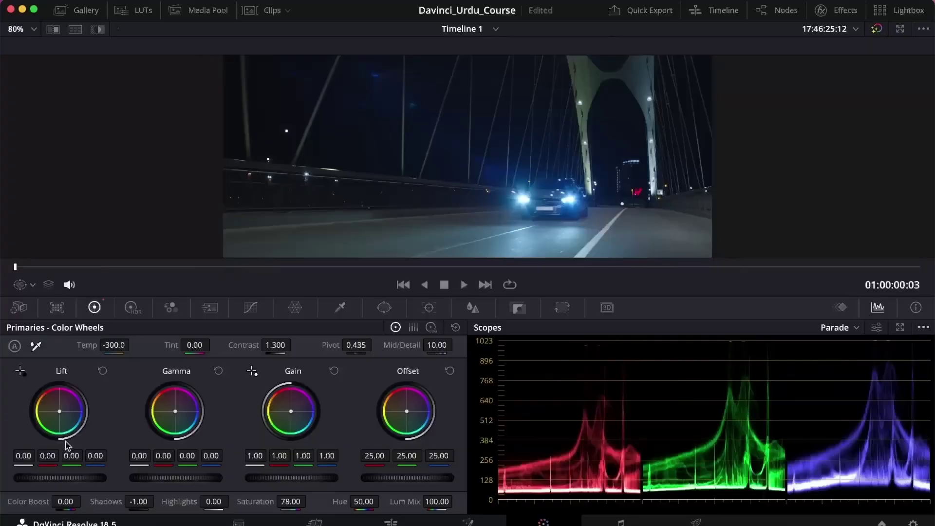
Try master lift levels of 0.12 and 0.16, then undo both changes.
drag(69, 477, 95, 477)
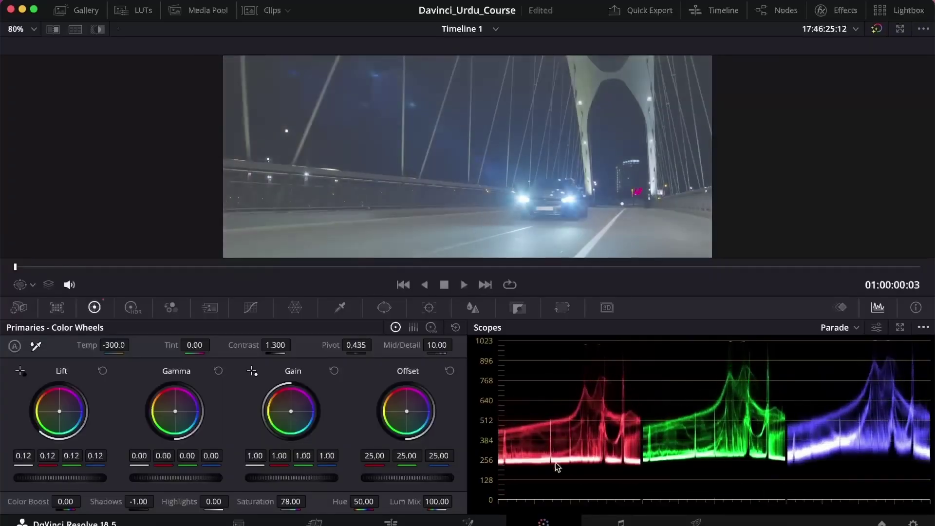
mouse_move(95, 477)
mouse_down()
mouse_move(85, 477)
mouse_move(107, 477)
mouse_move(95, 477)
mouse_up()
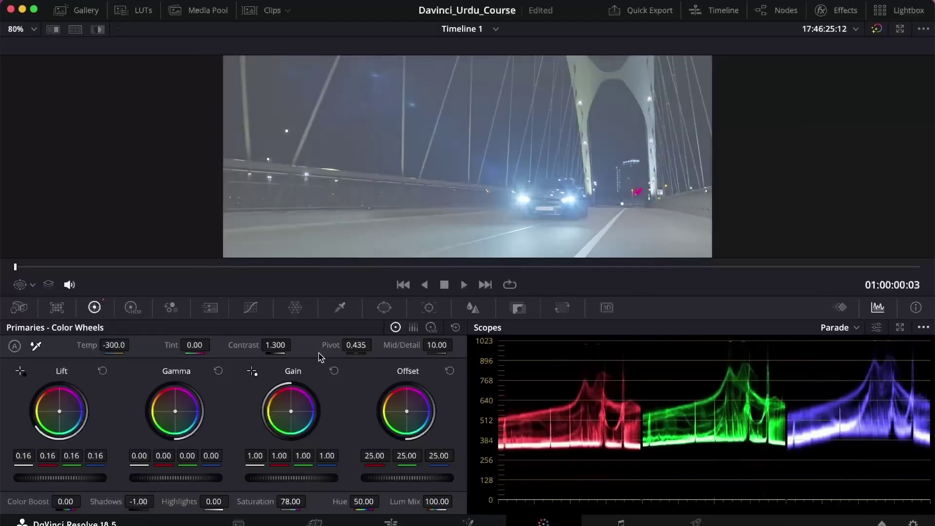
key(super+z)
key(super+z)
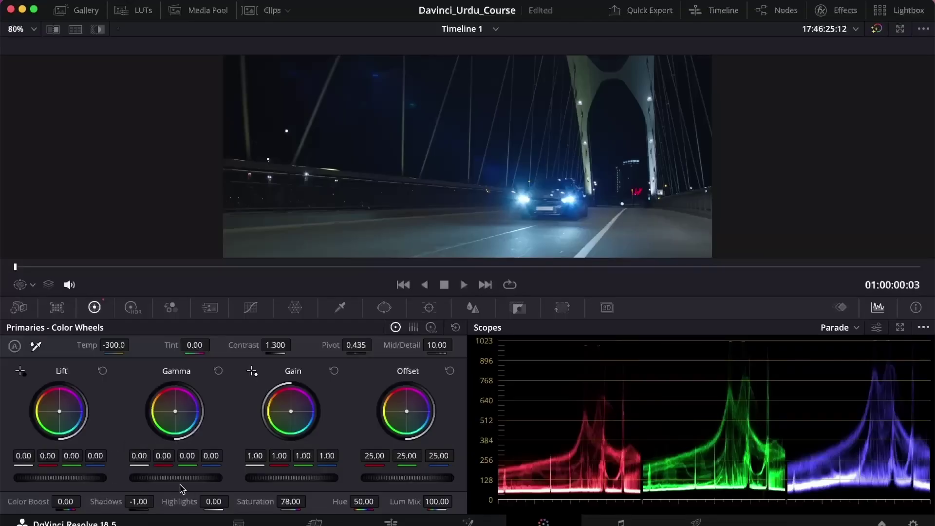
Try master gamma levels of 0.10, 0.07 and 0.10 again, undoing each change.
drag(176, 477, 189, 477)
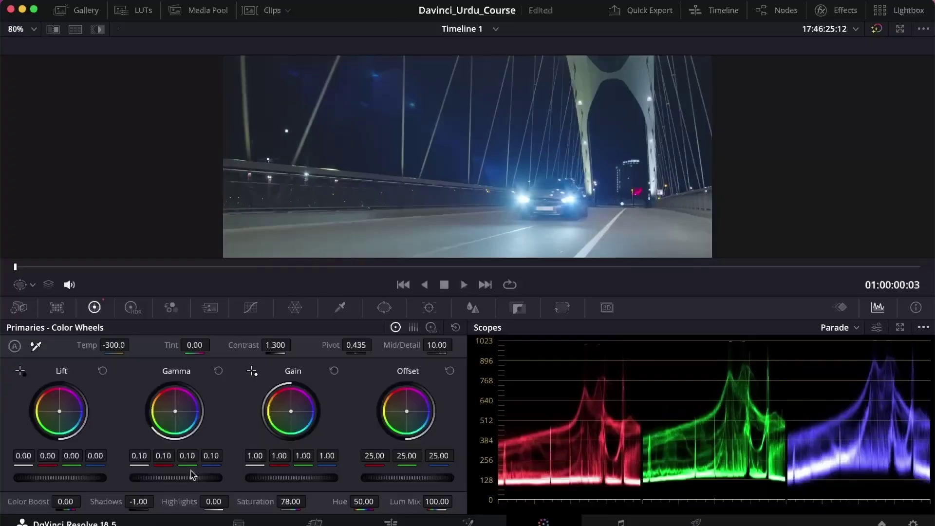
key(super+z)
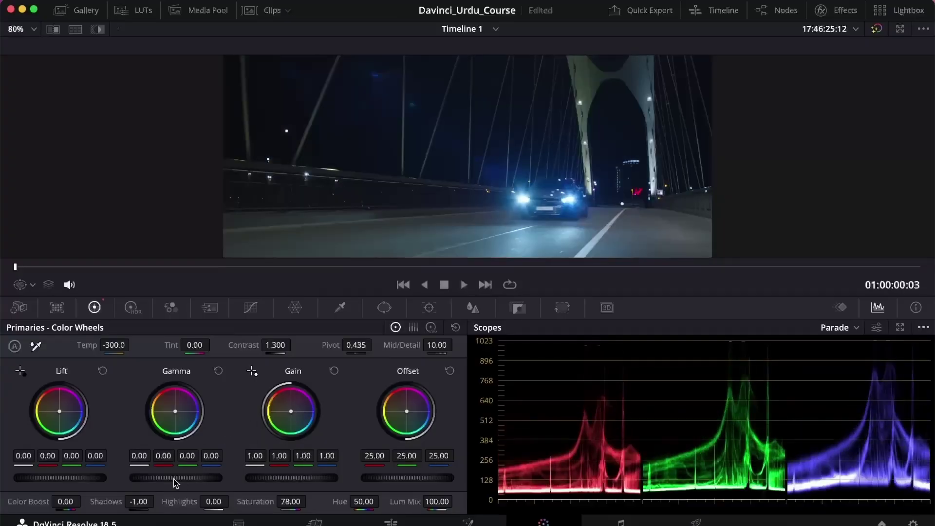
mouse_move(175, 477)
mouse_down()
mouse_move(184, 477)
mouse_move(169, 480)
mouse_up()
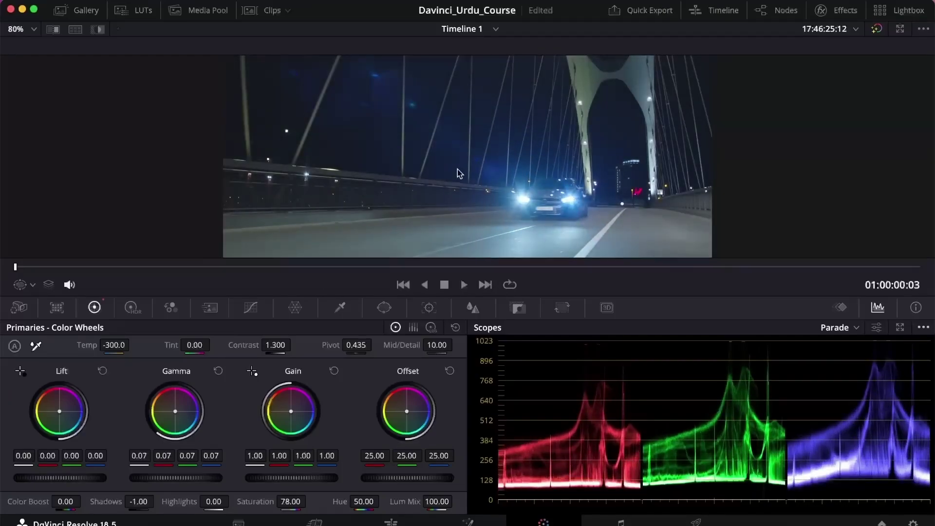
key(super+z)
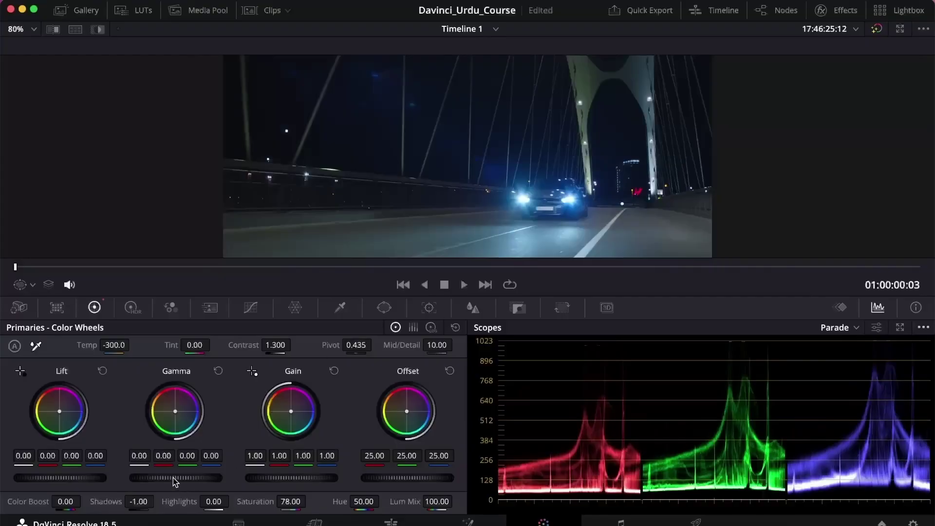
drag(173, 477, 174, 478)
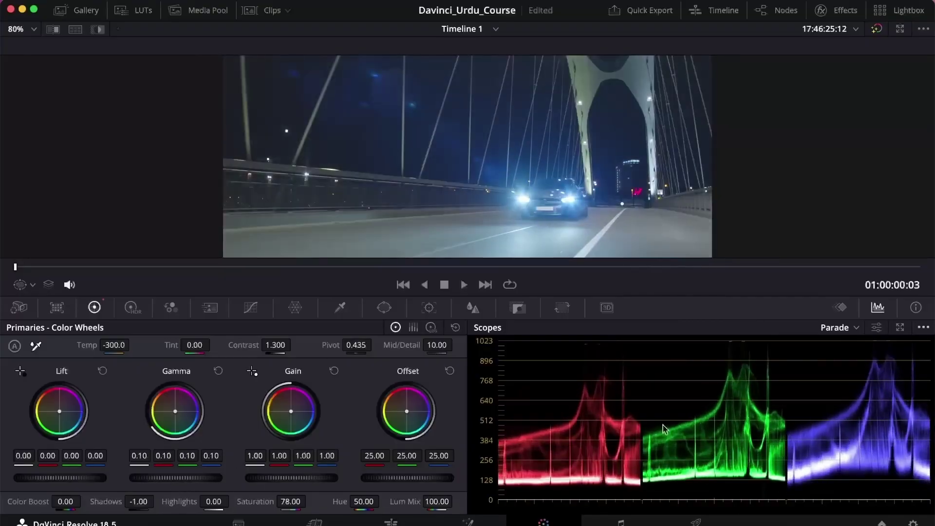
key(super+z)
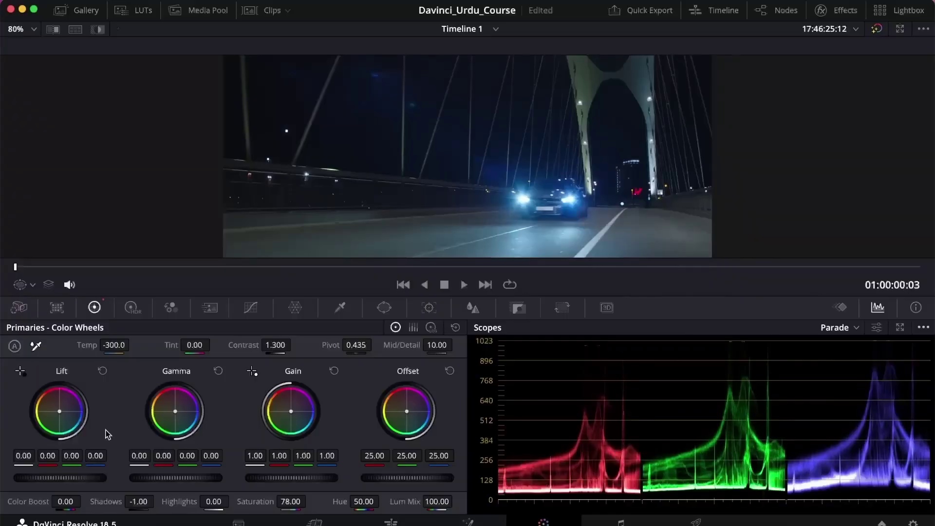
Try several master gain adjustments, restore the gain to 1.00, and return highlights and shadows to 0.
mouse_move(291, 477)
mouse_down()
mouse_move(370, 477)
mouse_move(308, 478)
mouse_up()
double_click(307, 475)
drag(292, 480, 304, 480)
drag(291, 477, 278, 507)
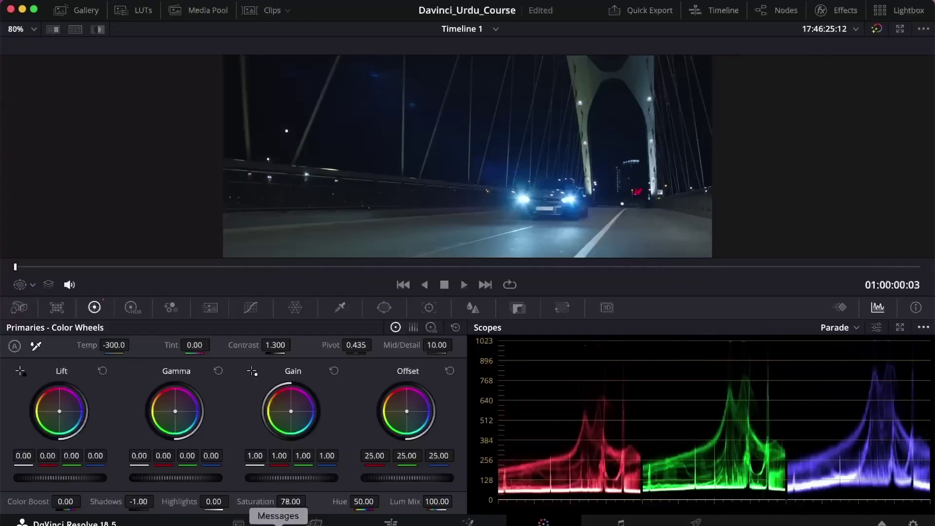
mouse_move(203, 498)
mouse_down()
mouse_move(232, 499)
mouse_move(208, 498)
mouse_up()
double_click(207, 499)
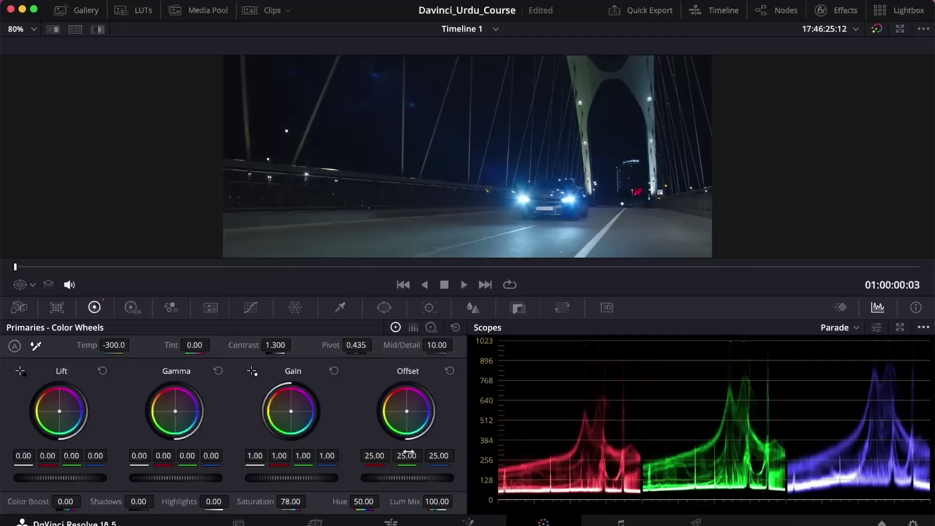
Try a master offset of 39.20, a blue offset tint and a warm orange one, resetting the offset between attempts.
mouse_move(408, 480)
mouse_down()
mouse_move(447, 479)
mouse_move(409, 481)
mouse_up()
mouse_move(410, 481)
mouse_down()
mouse_move(436, 479)
mouse_move(397, 477)
mouse_up()
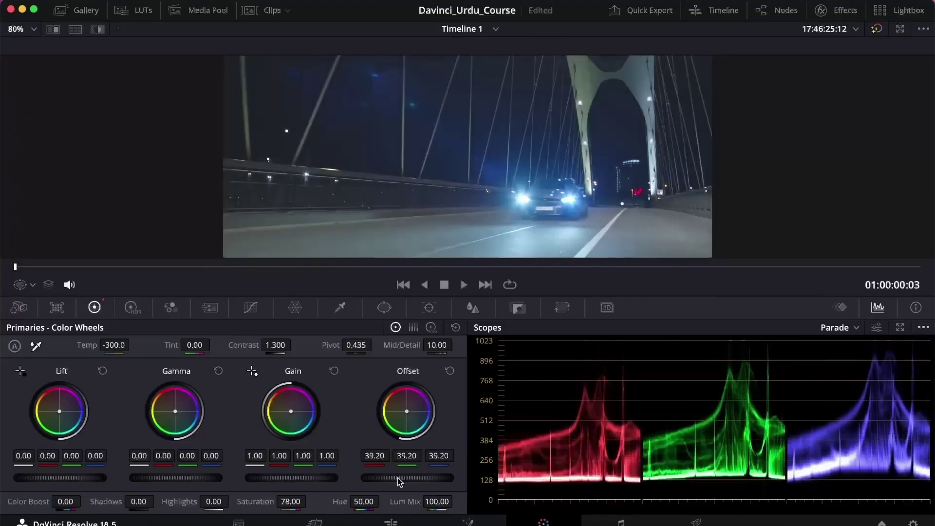
double_click(398, 478)
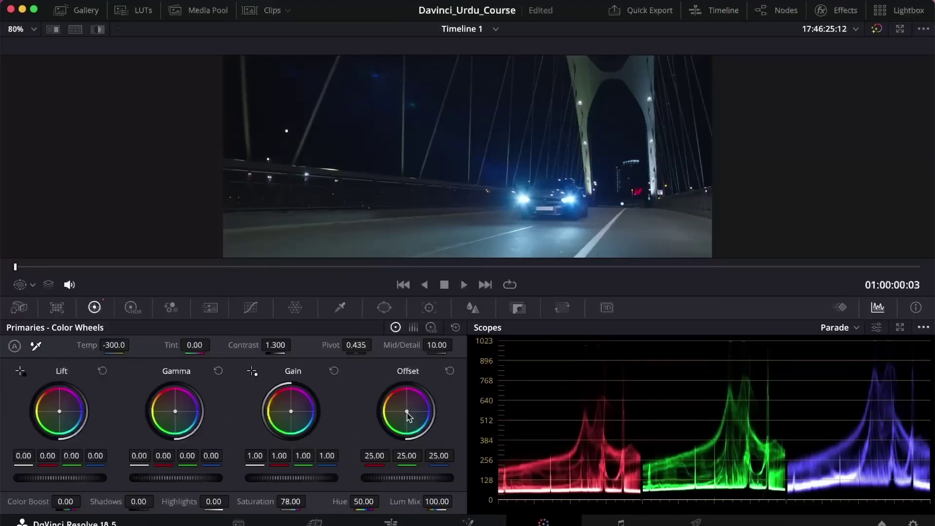
mouse_move(407, 411)
mouse_down()
mouse_move(414, 405)
mouse_move(402, 410)
mouse_move(410, 415)
mouse_up()
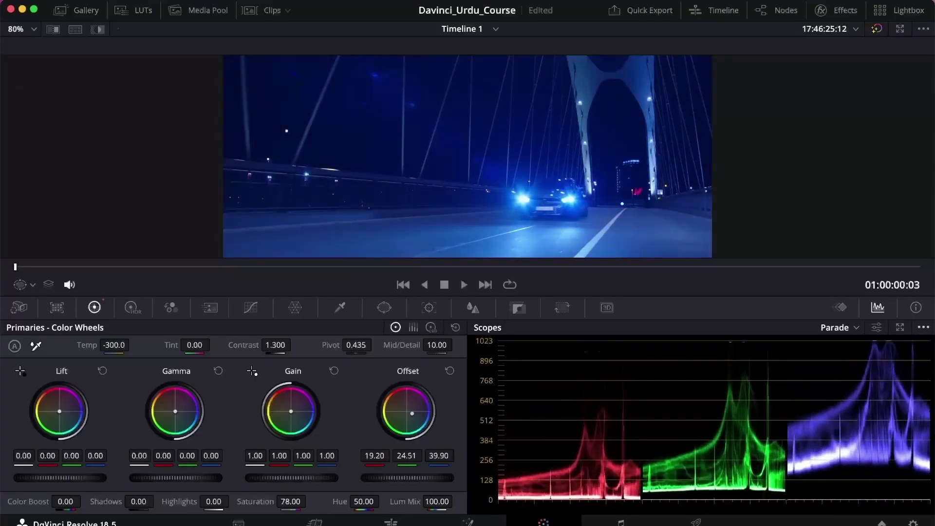
double_click(411, 415)
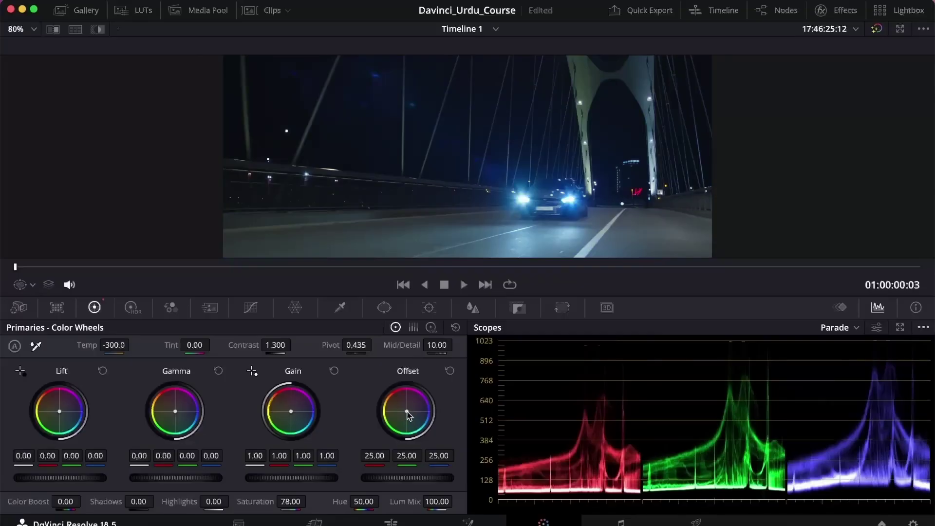
mouse_move(407, 421)
mouse_down()
mouse_move(401, 417)
mouse_move(408, 424)
mouse_move(410, 415)
mouse_move(403, 433)
mouse_move(412, 413)
mouse_move(403, 406)
mouse_up()
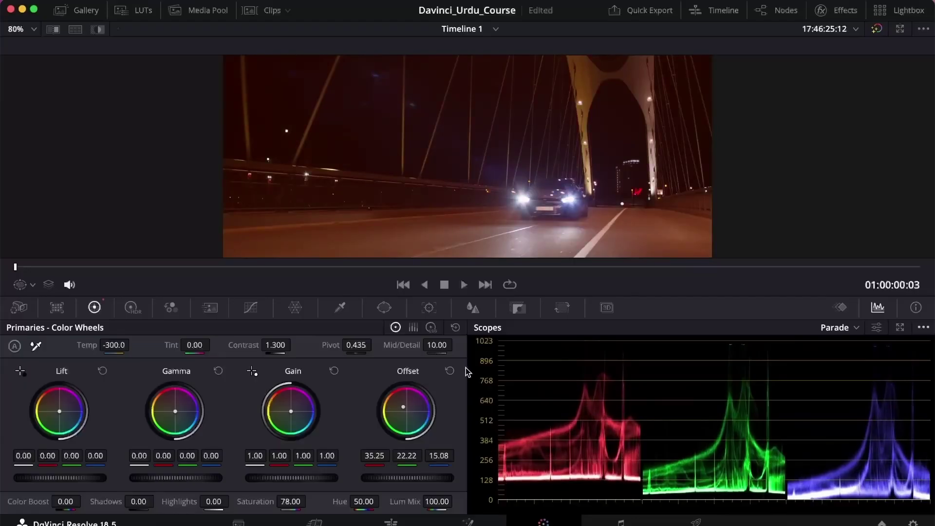
Undo the offset tint and earlier changes back past the saturation increase, then redo the midtone detail of 10.
key(super+z)
key(super+z)
key(super+z)
key(super+z)
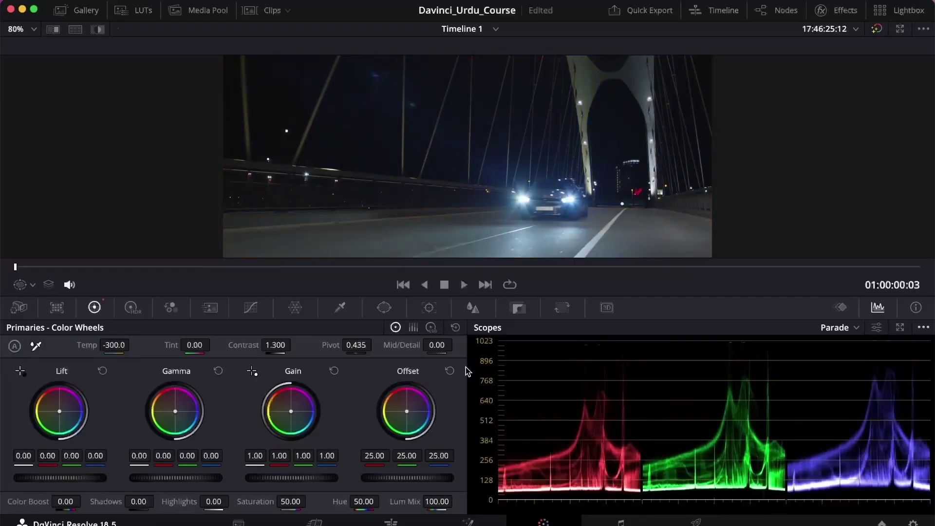
key(super+shift+z)
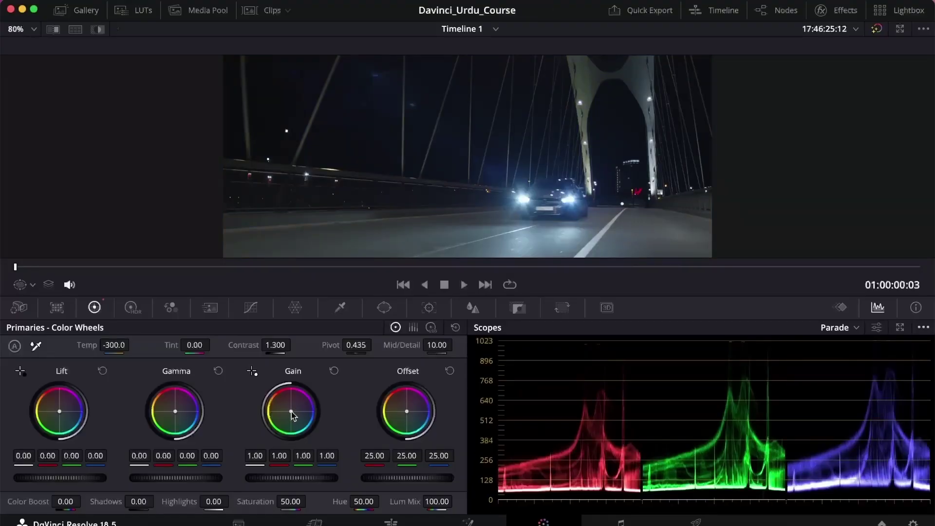
Try a purple gain tint and undo it, then try a warm lift with a cool gain and undo both.
drag(291, 411, 294, 409)
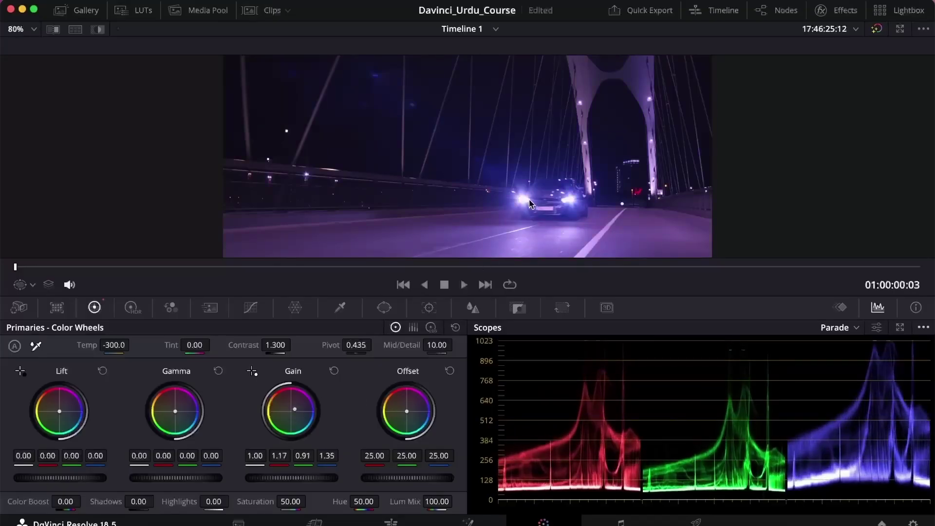
key(super+z)
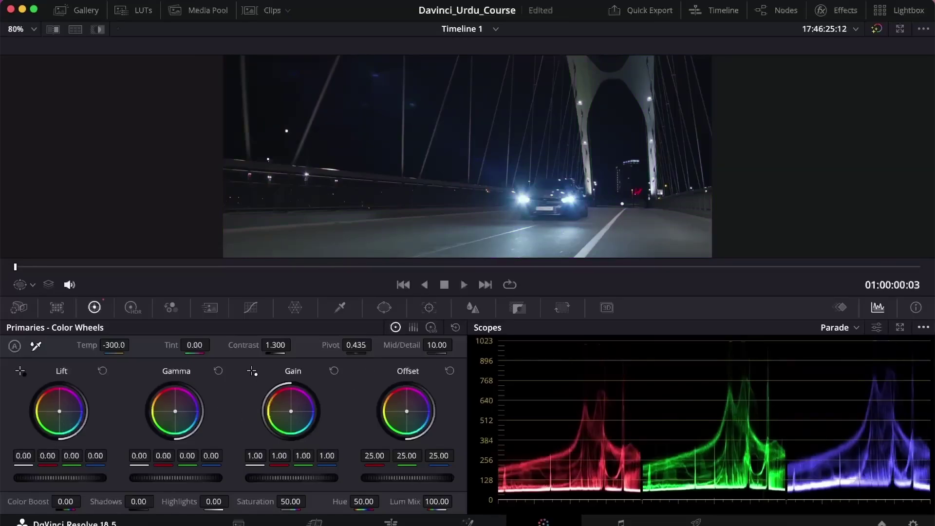
drag(59, 411, 56, 408)
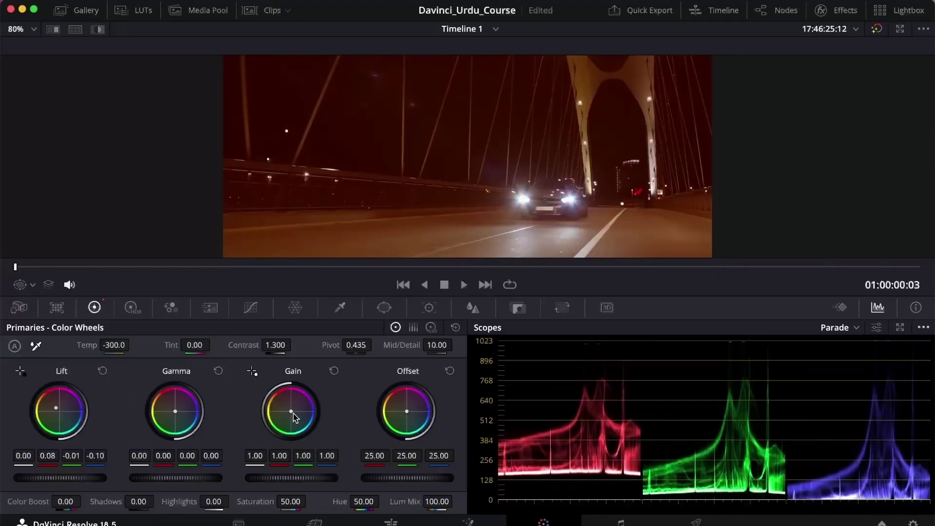
drag(294, 416, 292, 412)
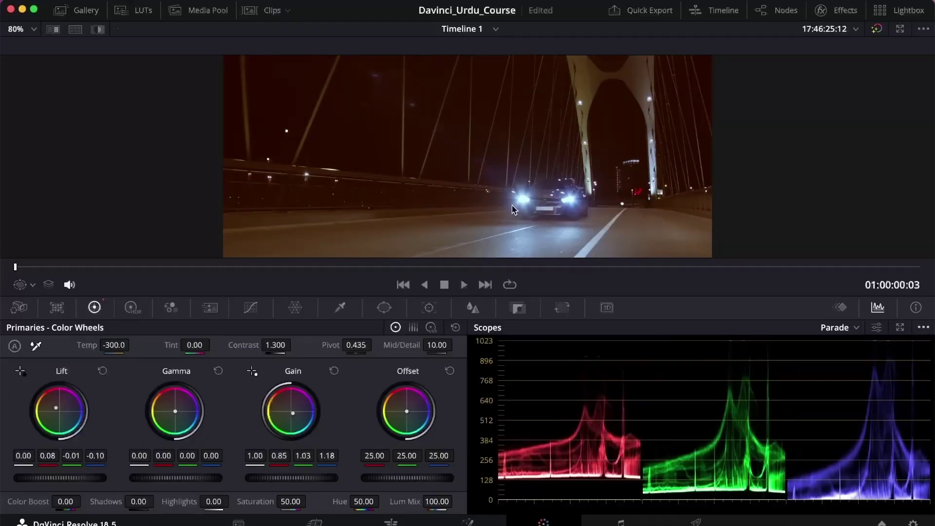
key(super+z)
key(super+z)
key(super+z)
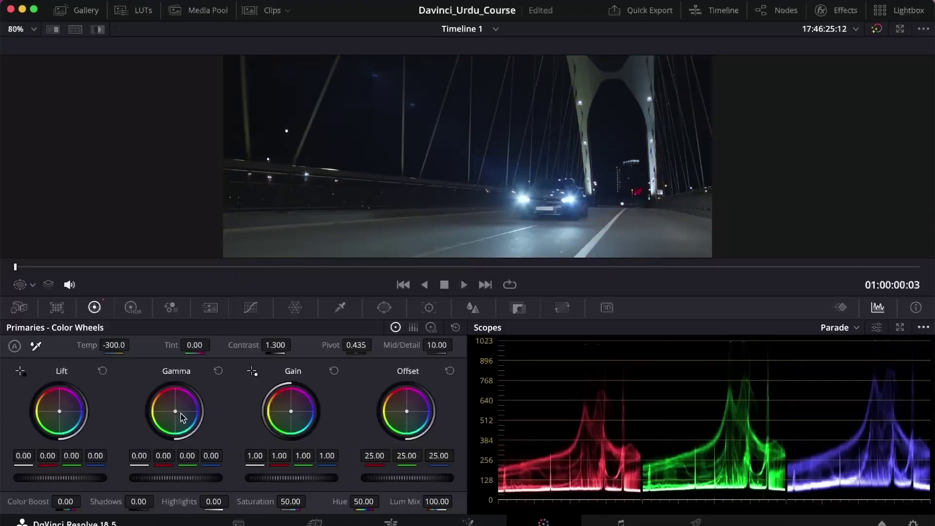
Try shifting the gamma color balance, return it to neutral, and set the saturation to 65.
mouse_move(180, 413)
mouse_down()
mouse_move(170, 407)
mouse_move(189, 412)
mouse_move(173, 402)
mouse_up()
click(290, 502)
text(65)
key(Return)
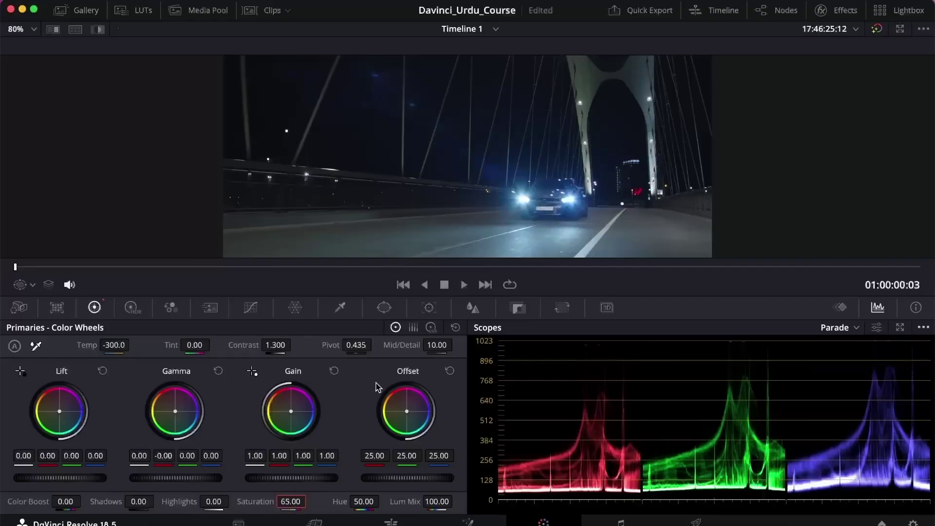
Tint the offset slightly blue, to about red 23.27, green 24.88 and blue 28.12.
click(348, 393)
drag(408, 413, 417, 417)
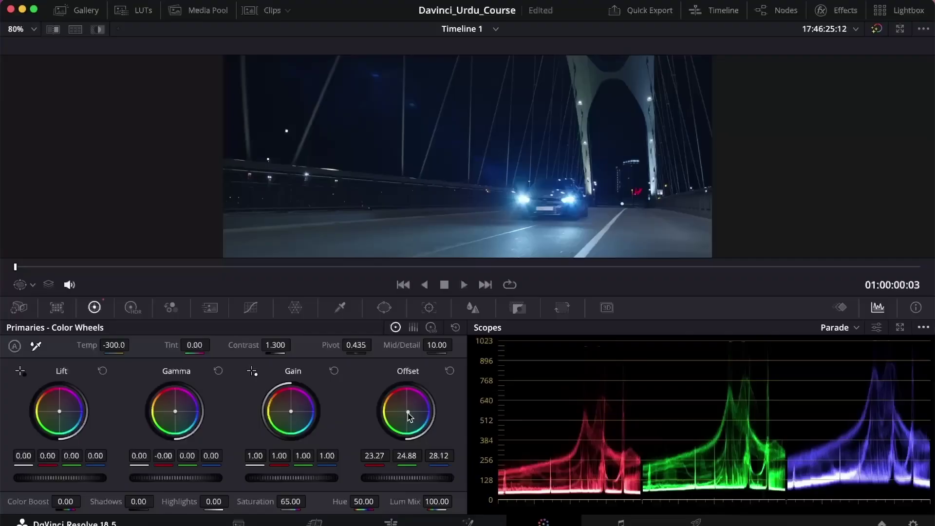
Tint the offset slightly green, to about red 20.13, green 25.30 and blue 21.22.
drag(407, 413, 405, 413)
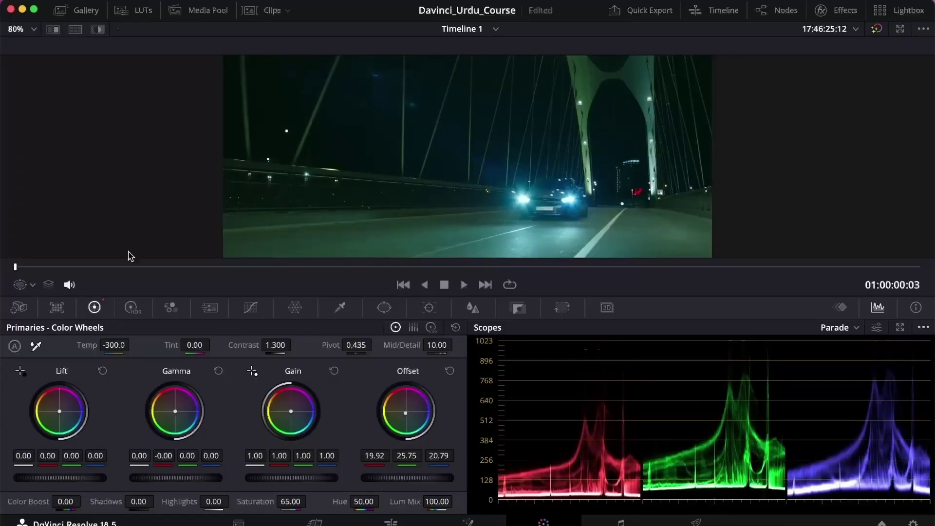
drag(34, 267, 3, 287)
drag(407, 416, 405, 415)
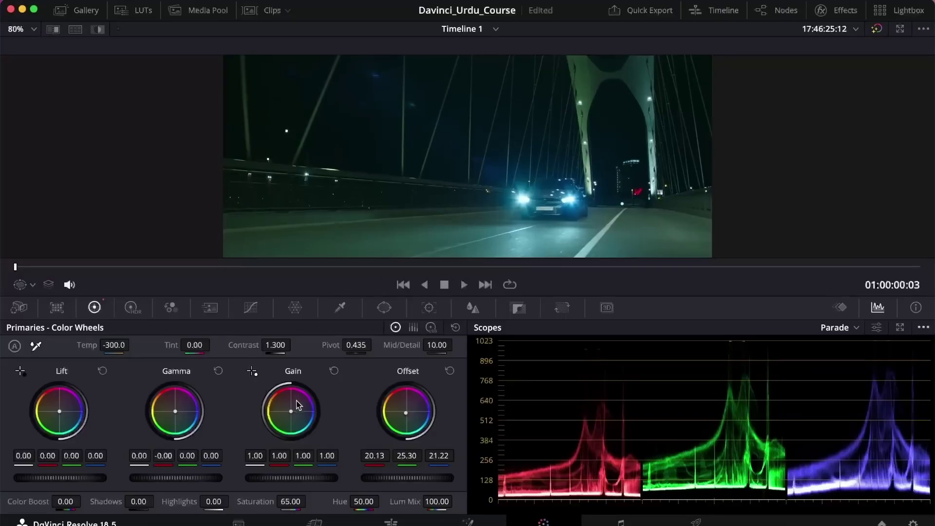
Warm the gain to about red 1.05, green 0.99, blue 0.94, and cool the gamma to red -0.01, blue 0.01.
mouse_move(291, 412)
mouse_down()
mouse_move(284, 402)
mouse_move(291, 411)
mouse_up()
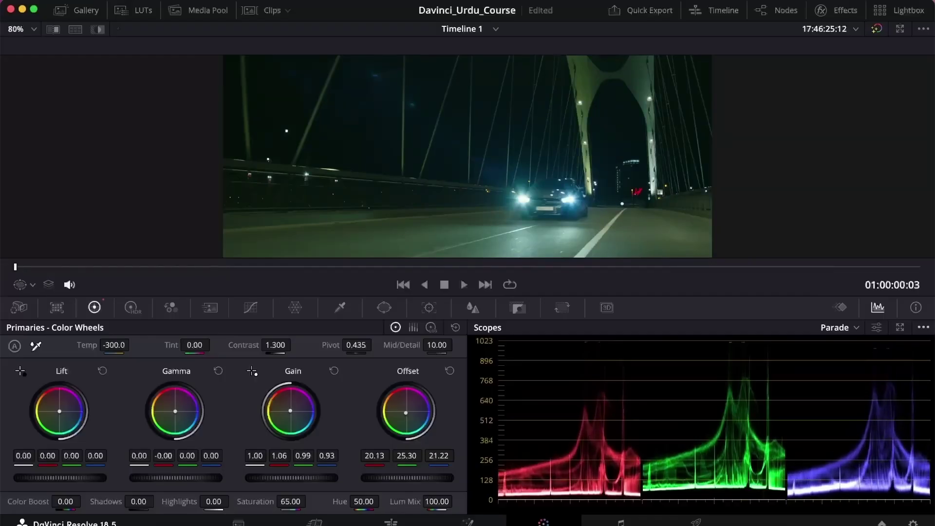
drag(290, 411, 291, 411)
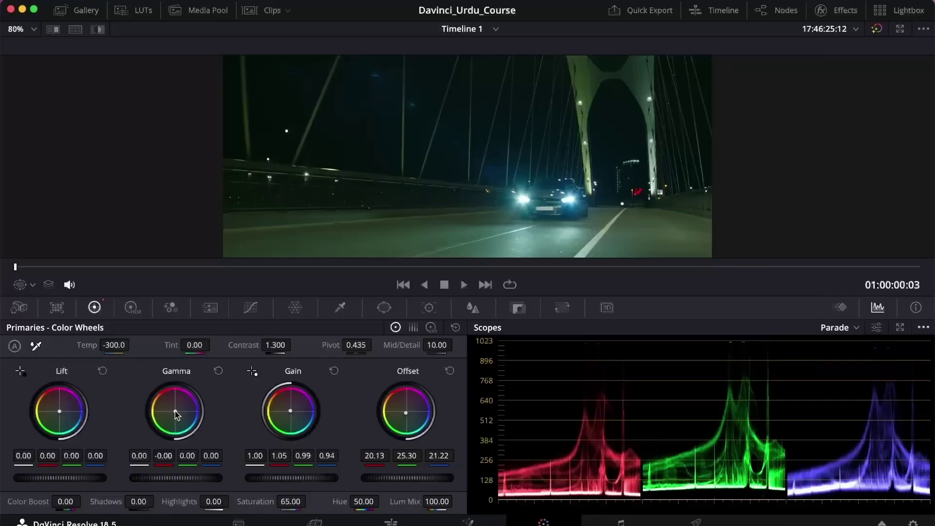
drag(175, 411, 176, 411)
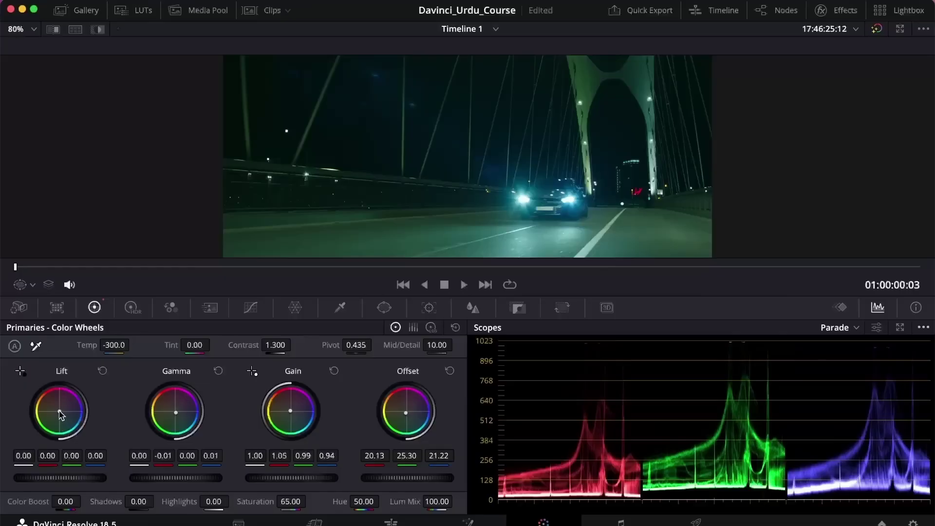
Try a slight green lift tint, ease it back to nearly neutral, and compare the shot with the grade bypassed.
mouse_move(66, 414)
mouse_down()
mouse_move(73, 412)
mouse_move(63, 421)
mouse_move(69, 415)
mouse_move(58, 411)
mouse_up()
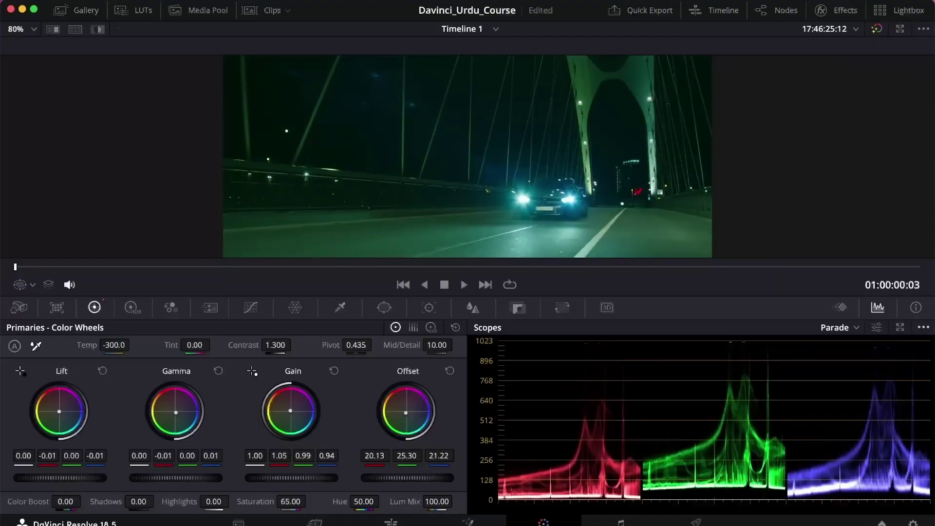
drag(58, 411, 59, 412)
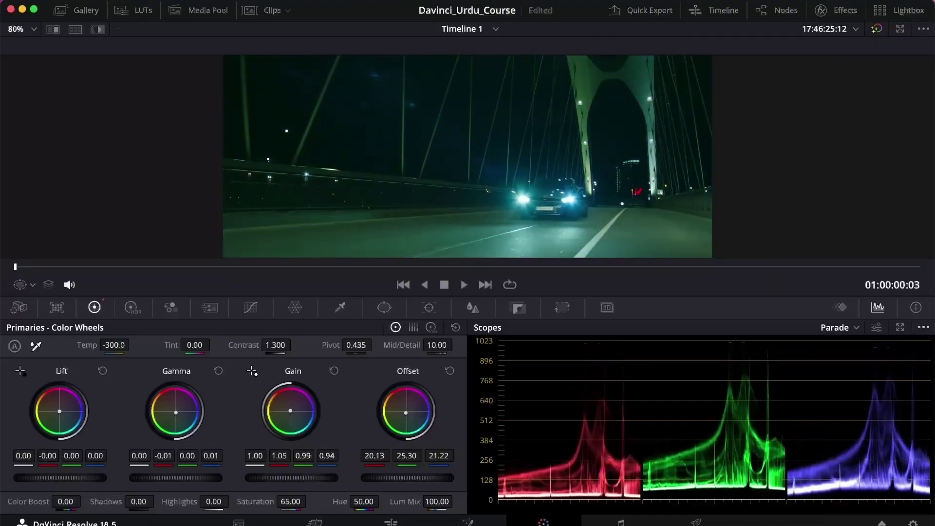
drag(59, 411, 60, 412)
click(877, 28)
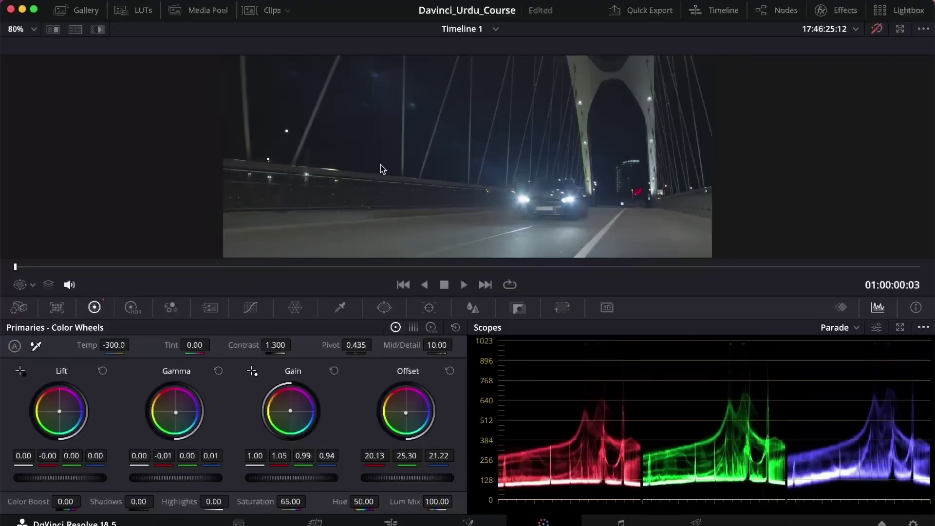
click(876, 29)
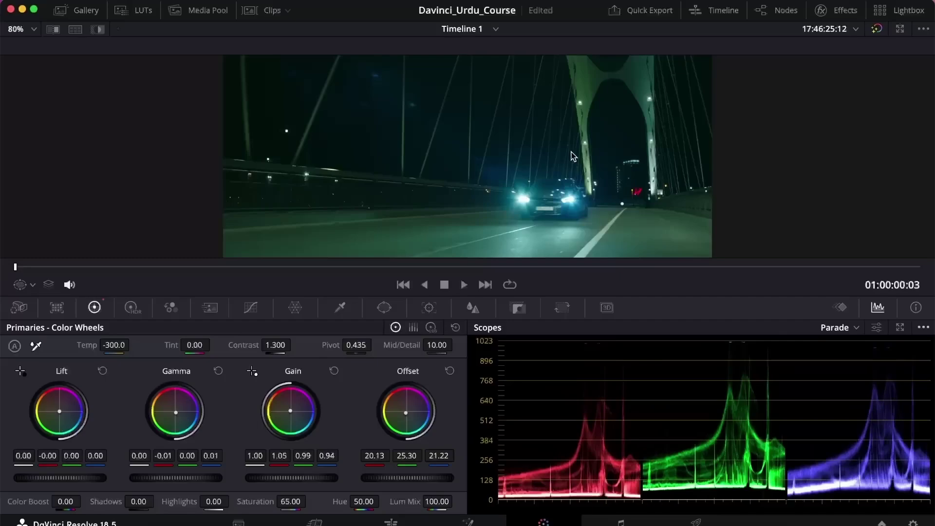
Try shifting the Shadow color balance in the HDR color wheels, then return it to neutral.
click(131, 308)
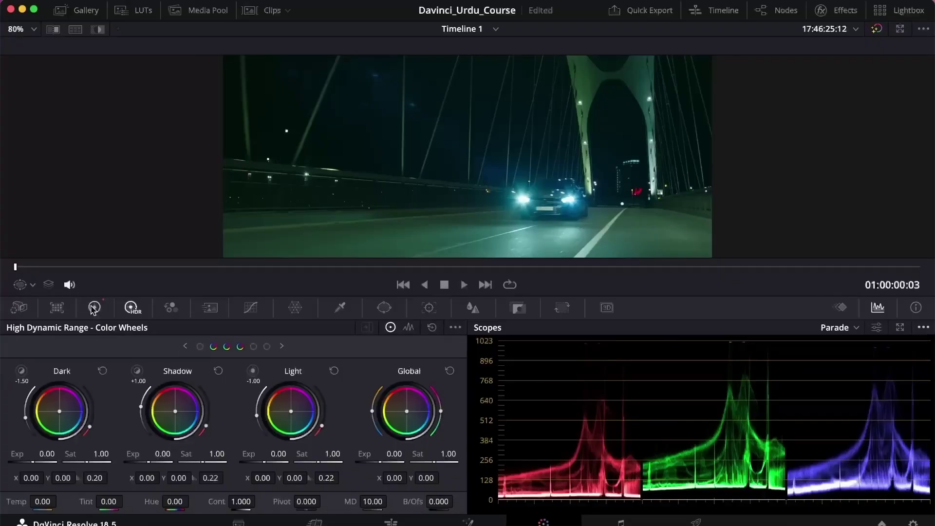
click(95, 307)
click(131, 307)
mouse_move(163, 454)
mouse_down()
mouse_move(195, 453)
mouse_move(178, 453)
mouse_up()
double_click(152, 461)
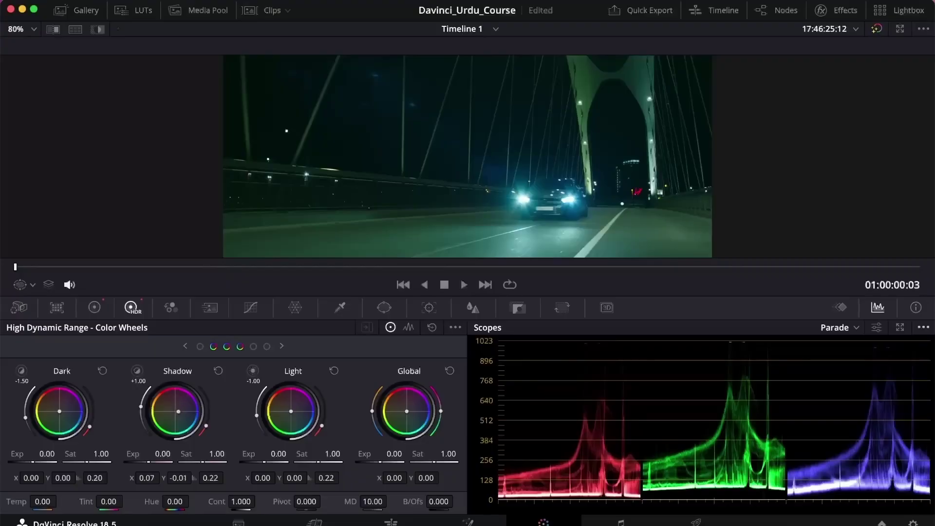
mouse_move(176, 411)
mouse_down()
mouse_move(165, 403)
mouse_move(167, 421)
mouse_move(174, 409)
mouse_up()
double_click(174, 410)
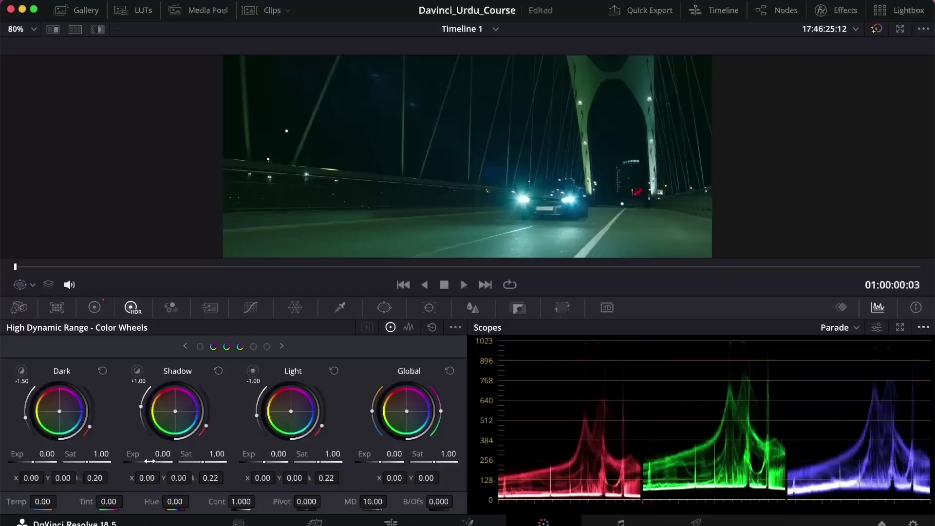
Try strongly raising the Shadow exposure in the HDR color wheels and undo it.
drag(149, 460, 172, 461)
key(ctrl+z)
drag(148, 461, 220, 462)
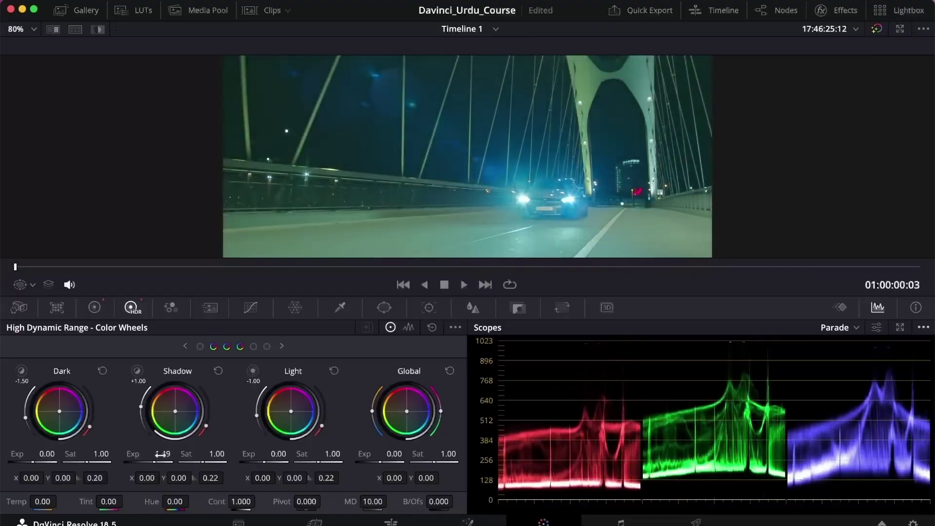
key(ctrl+z)
Try raising the primary gamma level to about 0.24, then go back to the HDR color wheels.
click(95, 307)
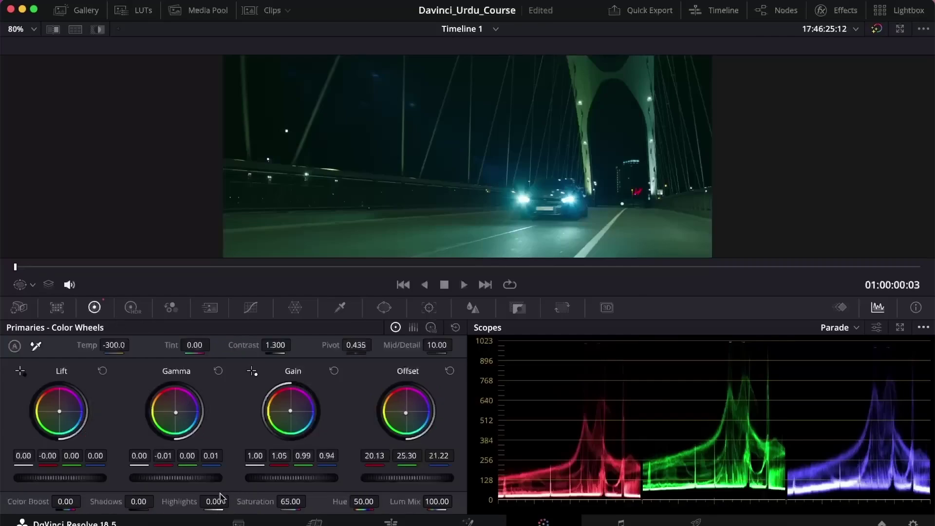
drag(176, 477, 216, 478)
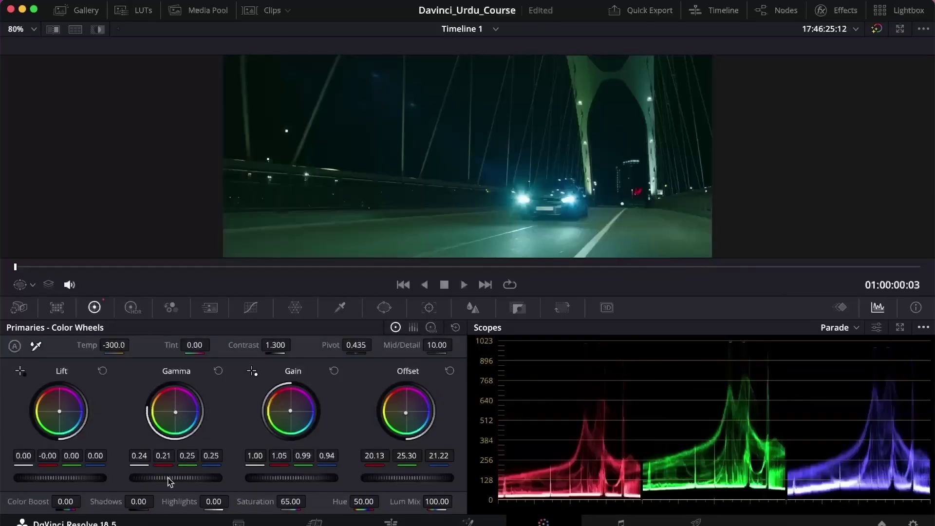
click(131, 307)
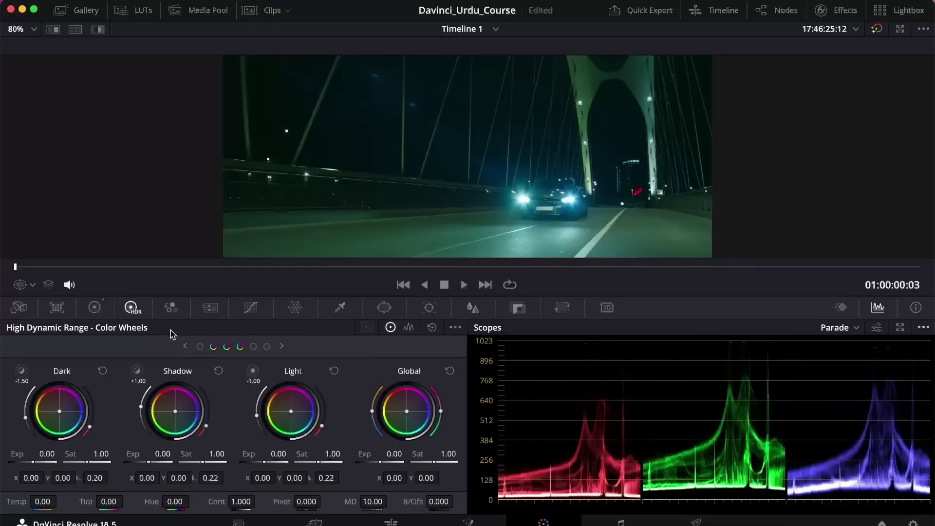
Try changing the RGB Mixer's Green Output to about red 1.23, green -1.55 and blue 1.89.
click(171, 309)
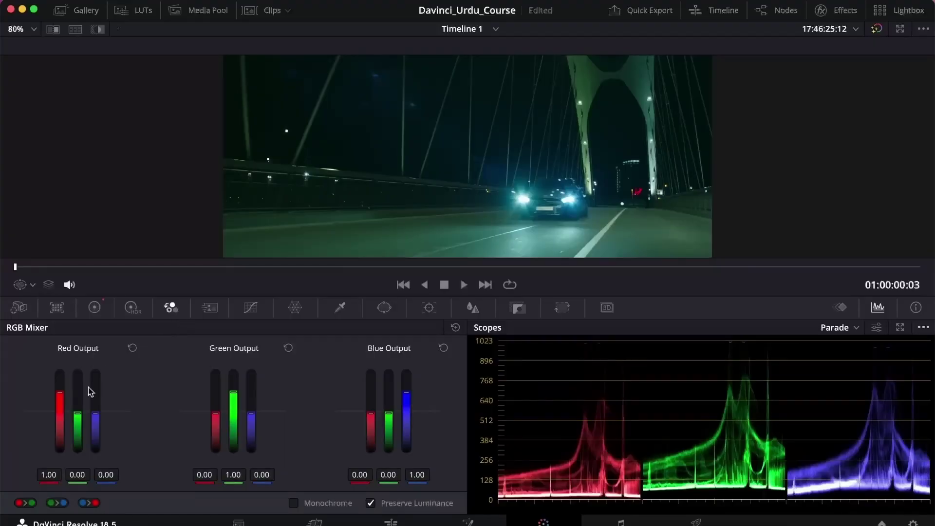
mouse_move(77, 415)
mouse_down()
mouse_move(77, 375)
mouse_move(77, 446)
mouse_move(79, 392)
mouse_move(81, 405)
mouse_up()
mouse_move(251, 413)
mouse_down()
mouse_move(251, 390)
mouse_move(215, 410)
mouse_move(215, 388)
mouse_move(233, 404)
mouse_move(234, 422)
mouse_move(251, 426)
mouse_move(233, 445)
mouse_move(251, 410)
mouse_move(251, 373)
mouse_up()
double_click(251, 394)
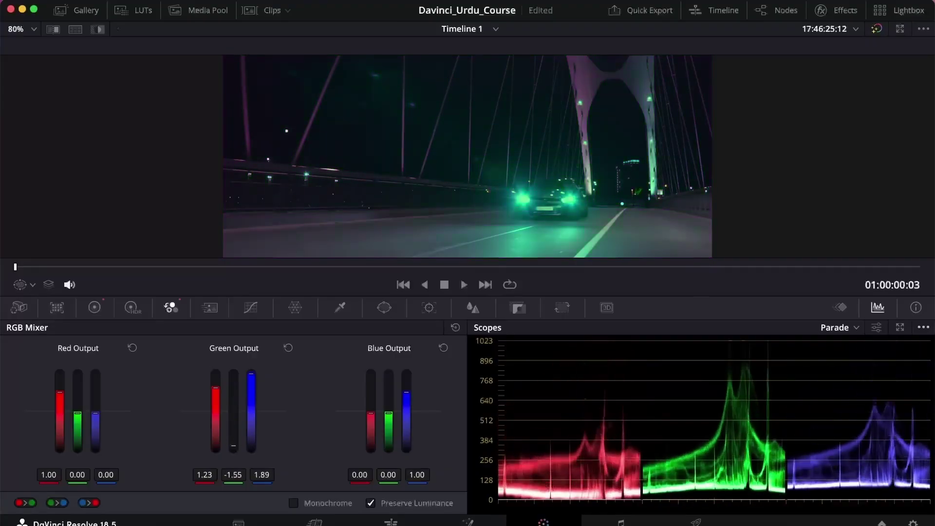
Undo the RGB Mixer changes and the recent color wheel tweaks, then restore the wheel tweaks.
key(super+z)
key(super+z)
key(super+z)
key(super+z)
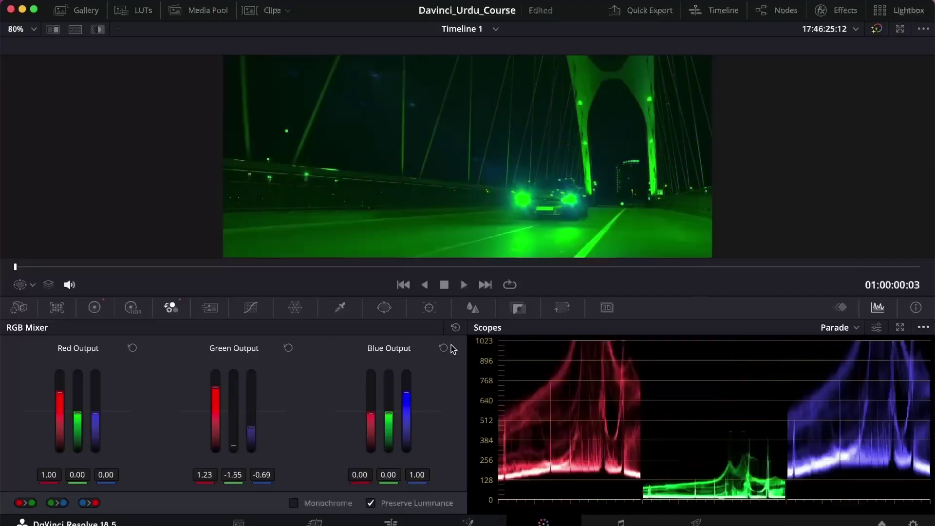
key(super+z)
key(super+z)
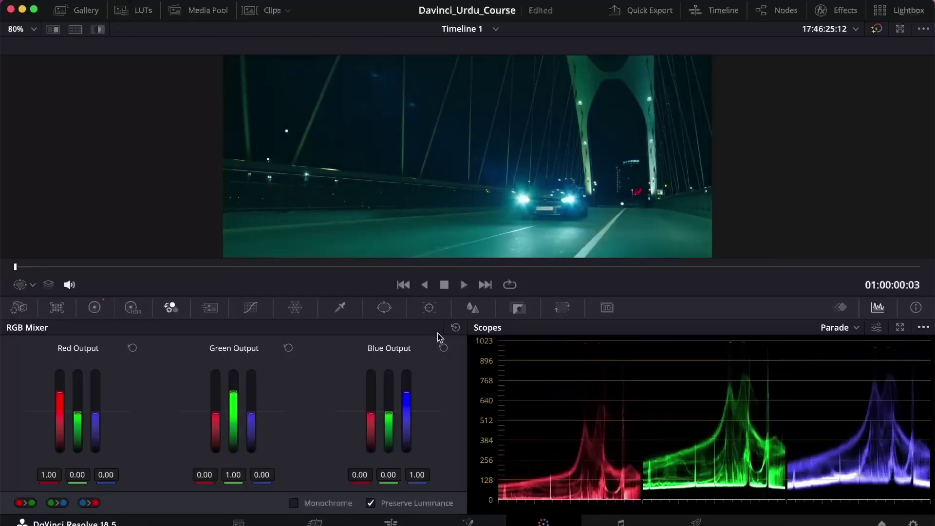
key(super+z)
key(super+z)
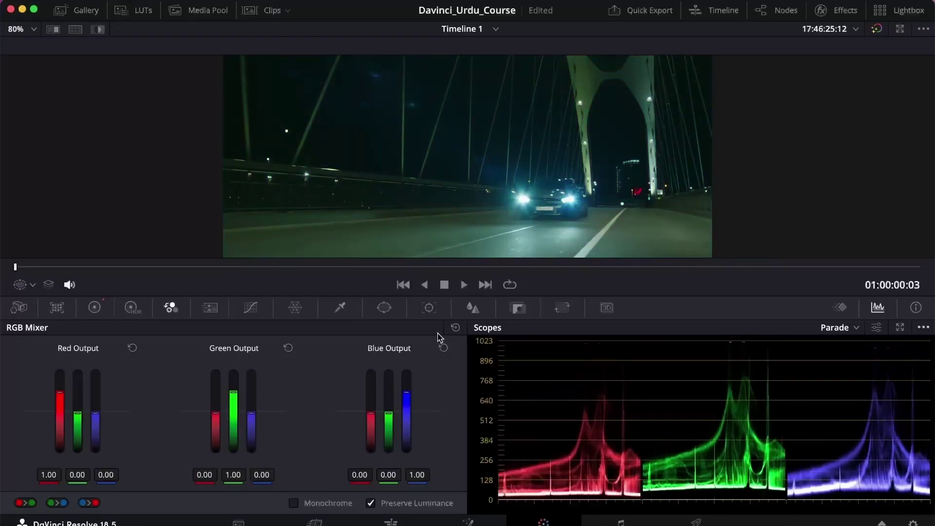
key(super+z)
key(super+z)
key(super+z)
key(super+z)
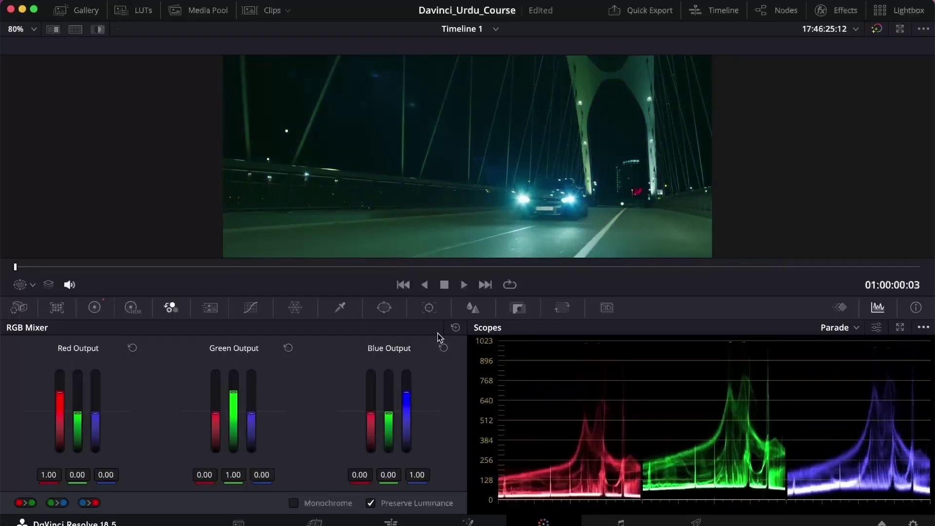
key(super+z)
key(super+z)
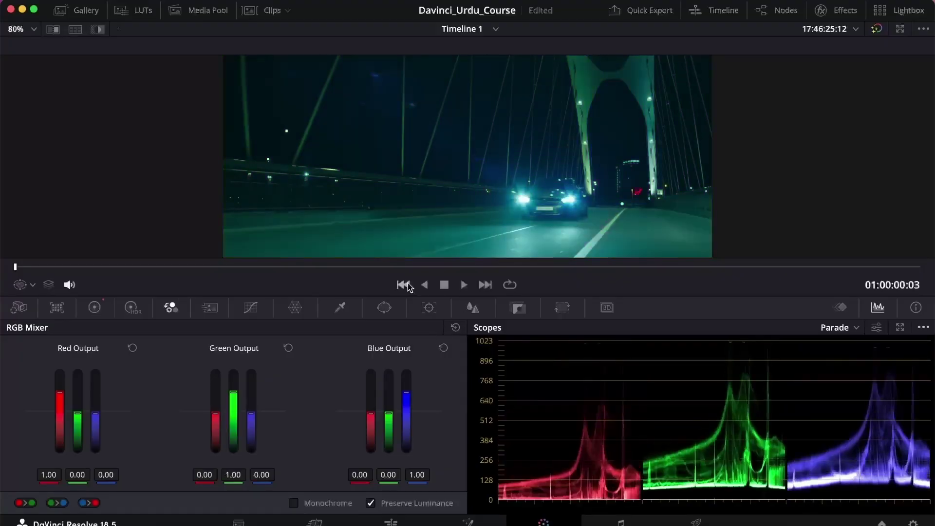
key(super+z)
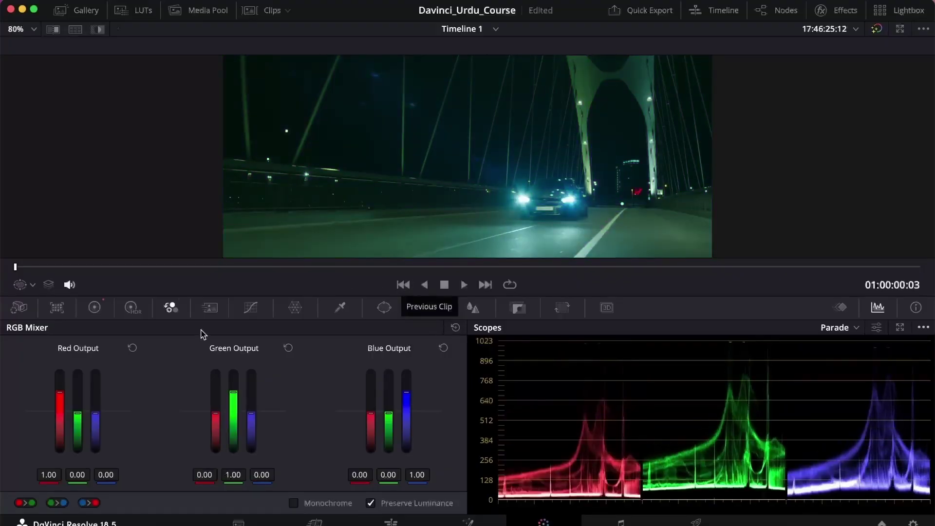
Look over the Motion Effects and custom Curves palettes, then revisit the primary color wheels.
click(210, 308)
scroll(475, 169, down, 1)
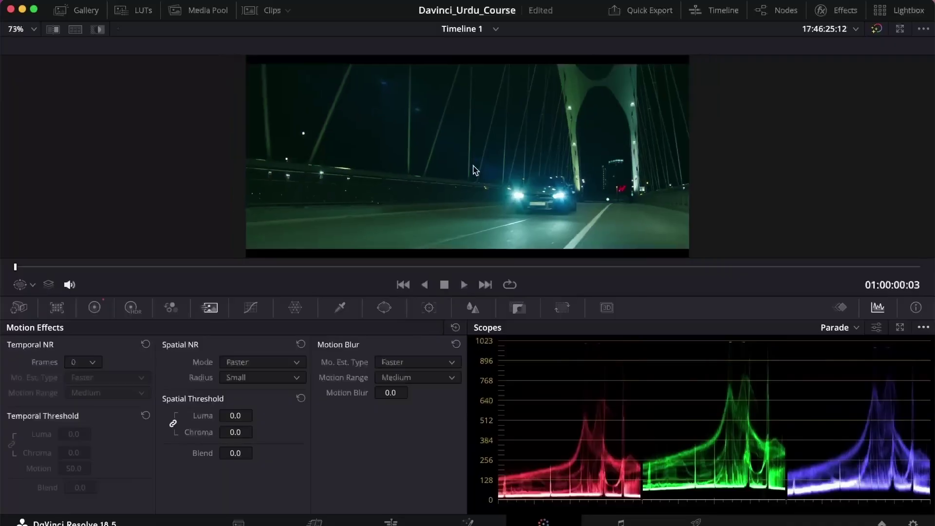
scroll(476, 170, up, 1)
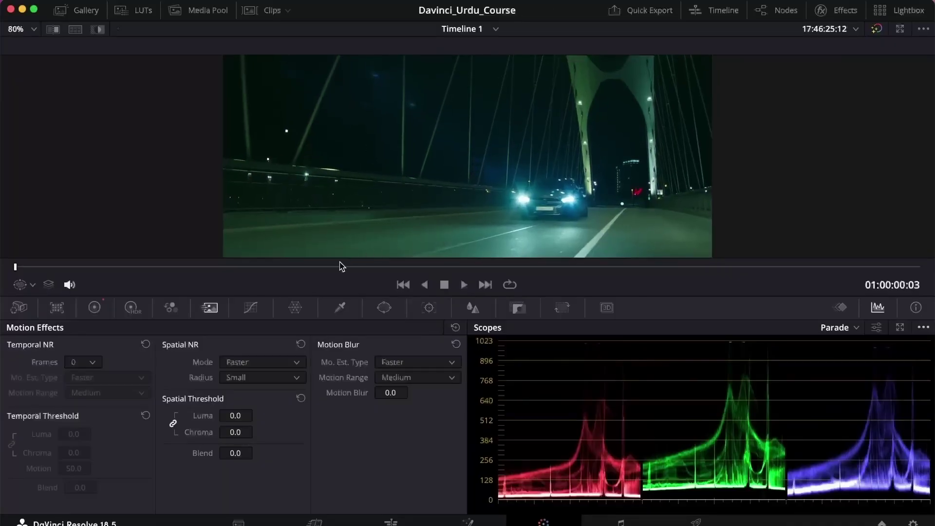
click(249, 309)
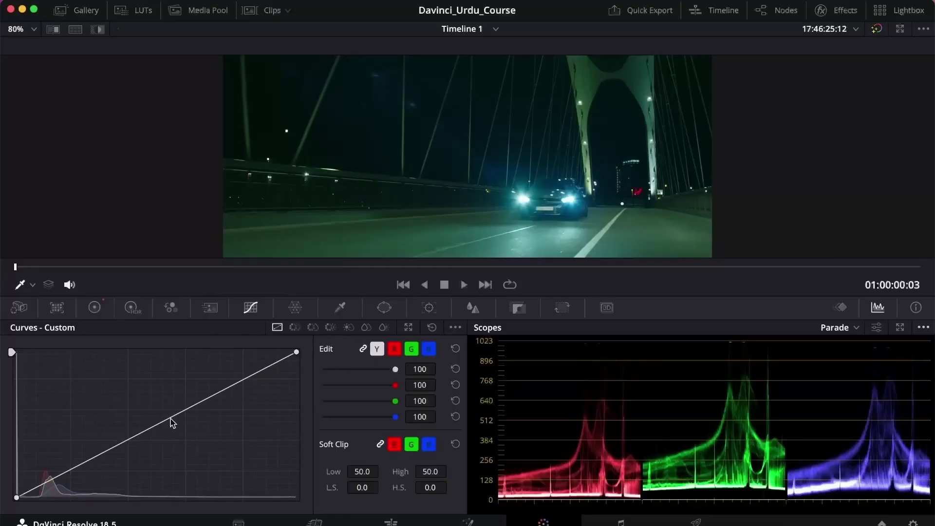
click(94, 308)
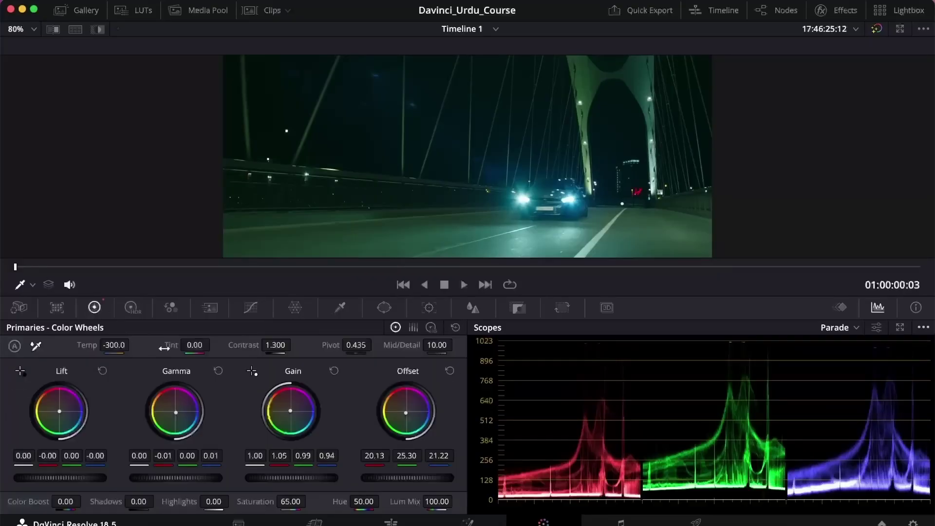
Add a shadow and a highlight point to the custom curve, raising the highlights and slightly lowering the shadows.
click(251, 307)
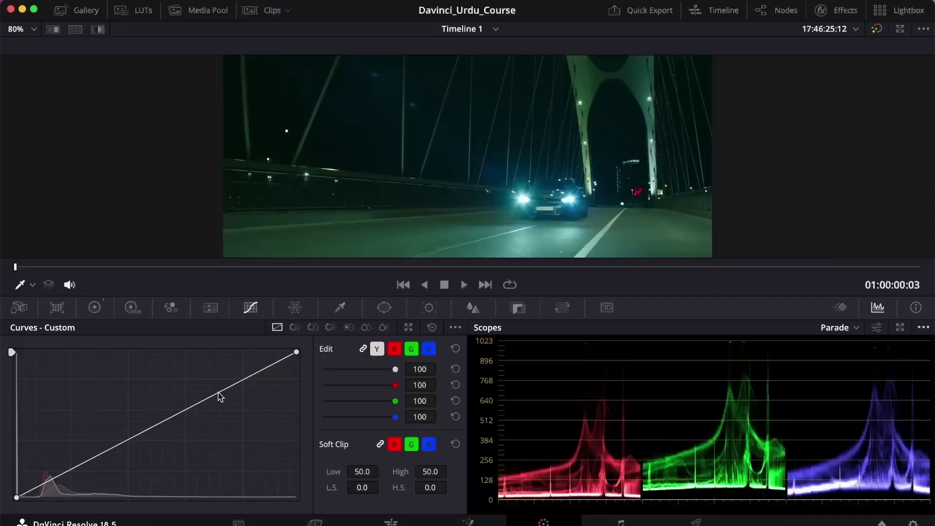
click(97, 456)
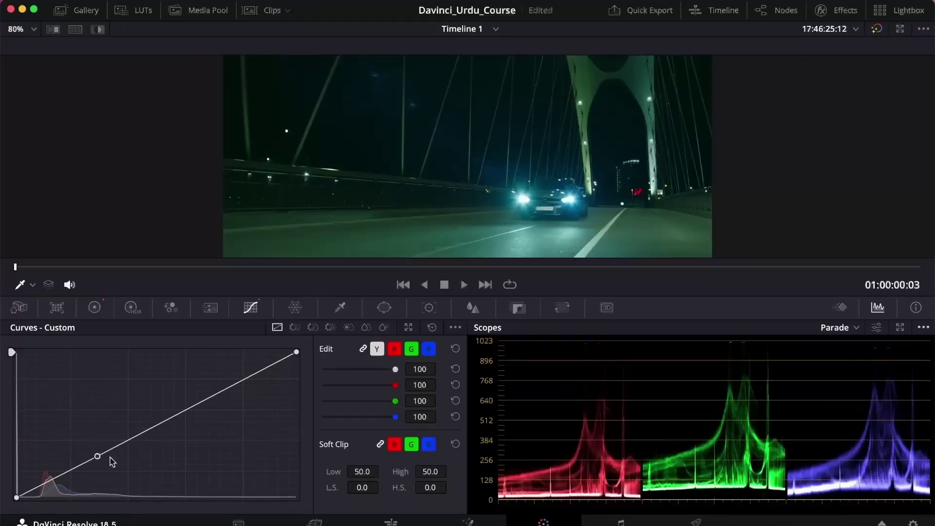
click(220, 391)
mouse_move(222, 394)
mouse_down()
mouse_move(218, 382)
mouse_move(229, 386)
mouse_move(221, 377)
mouse_up()
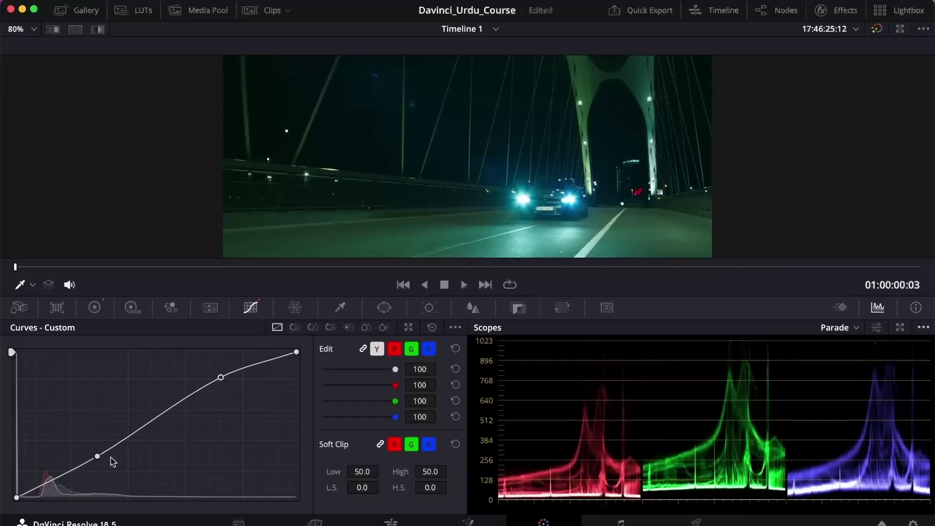
drag(98, 460, 101, 460)
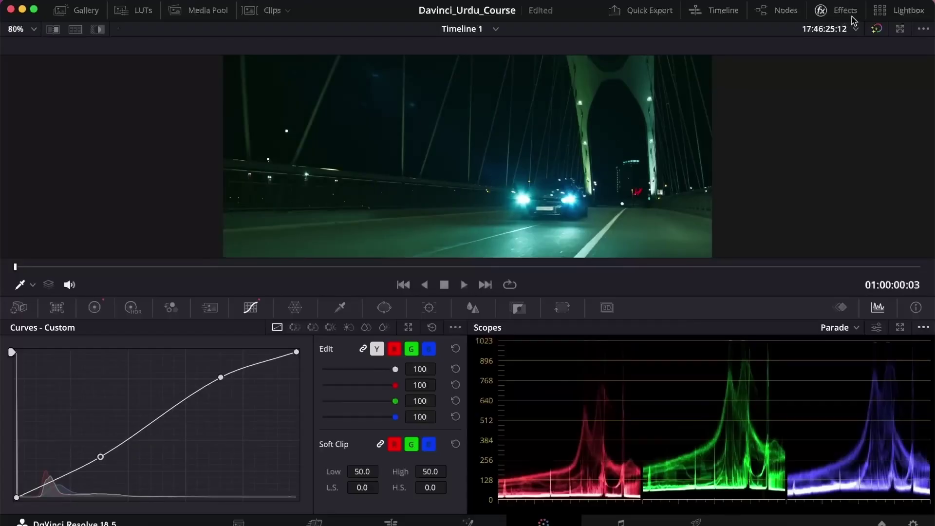
Ease the curve's highlight point down slightly, checking the grade by bypassing it and by playing the clip.
click(876, 30)
click(876, 30)
drag(222, 381, 224, 384)
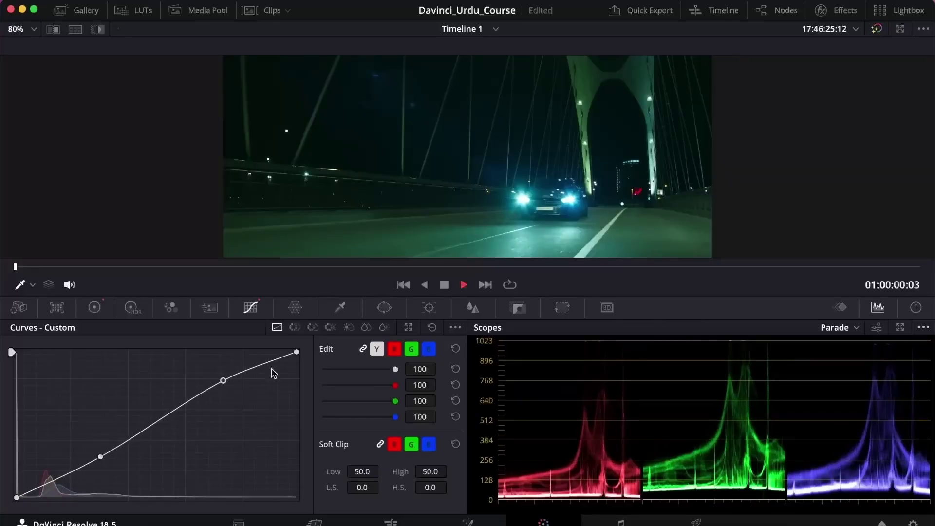
key(space)
drag(508, 265, 29, 269)
In the Color Warper, pull the outer red point across the hue web into green, to about hue 0.65 and saturation 0.78.
click(314, 307)
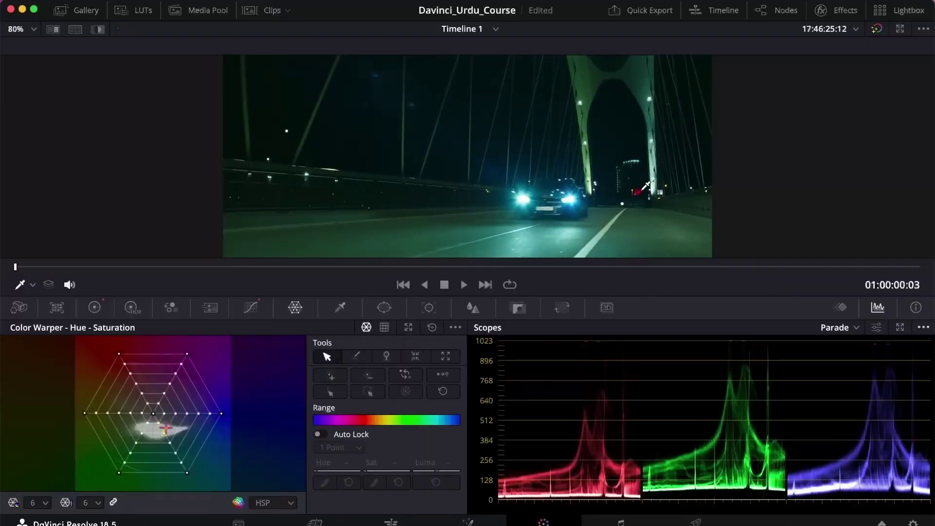
click(124, 364)
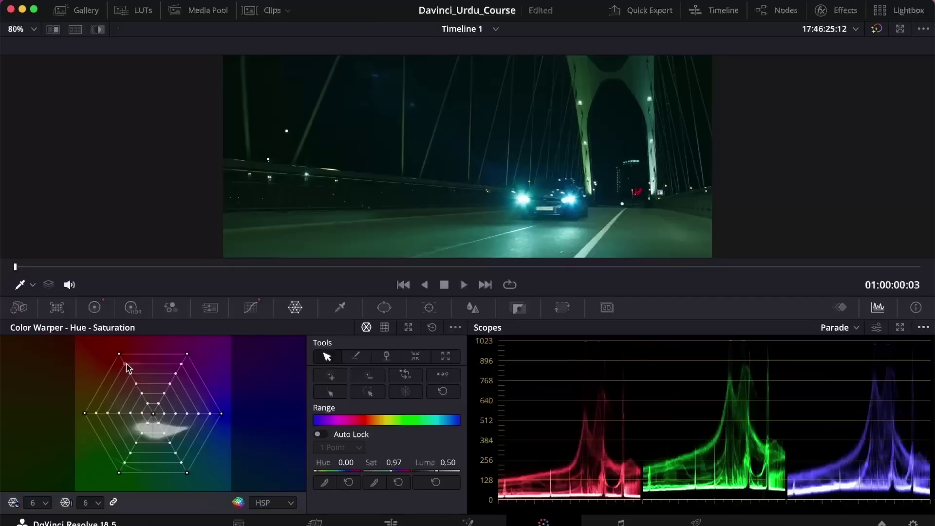
mouse_move(125, 364)
mouse_down()
mouse_move(141, 396)
mouse_move(145, 369)
mouse_move(107, 385)
mouse_move(114, 366)
mouse_move(125, 366)
mouse_up()
mouse_move(122, 363)
mouse_down()
mouse_move(125, 459)
mouse_move(194, 363)
mouse_move(146, 390)
mouse_move(140, 321)
mouse_move(173, 371)
mouse_move(126, 458)
mouse_move(132, 467)
mouse_move(127, 364)
mouse_up()
drag(125, 366, 137, 458)
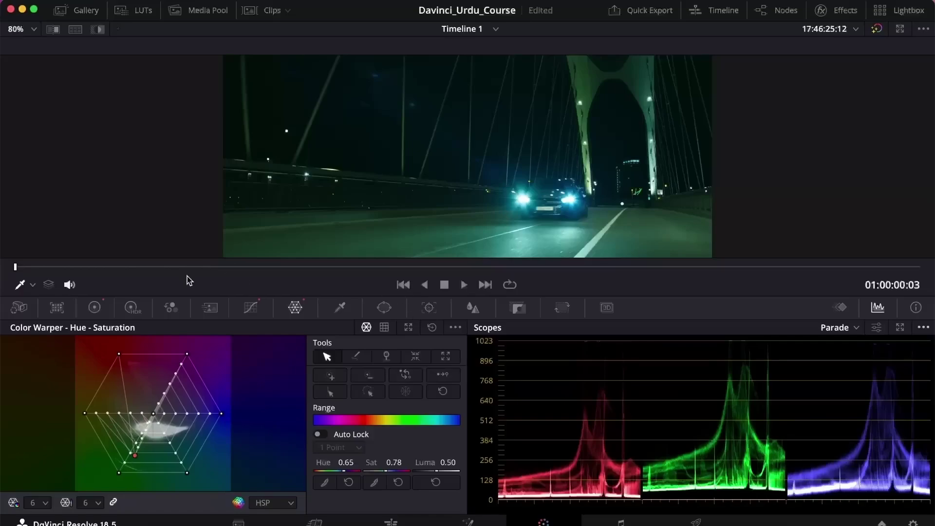
mouse_move(18, 268)
mouse_down()
mouse_move(340, 277)
mouse_move(818, 265)
mouse_move(419, 277)
mouse_move(2, 267)
mouse_up()
Try an HSL Qualifier selection sampled from the bridge pillar, check the primary color wheels, and undo the selection.
click(340, 308)
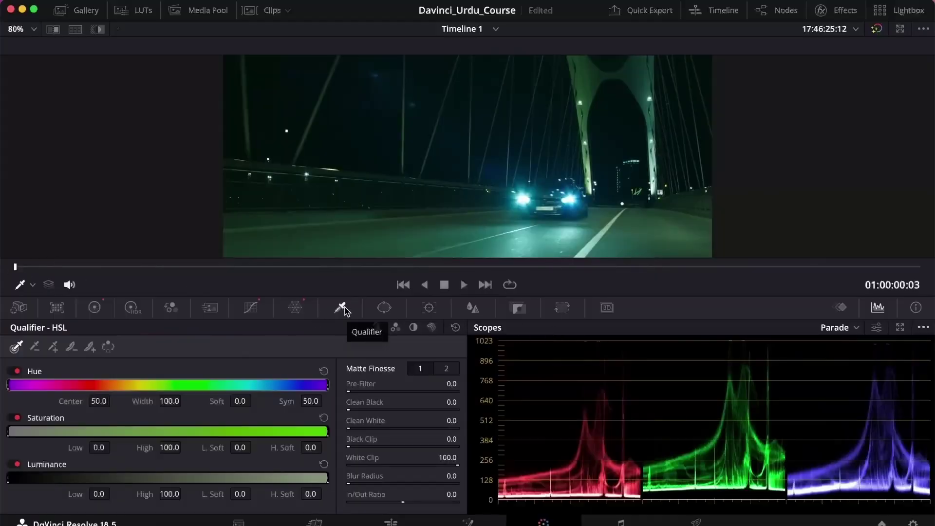
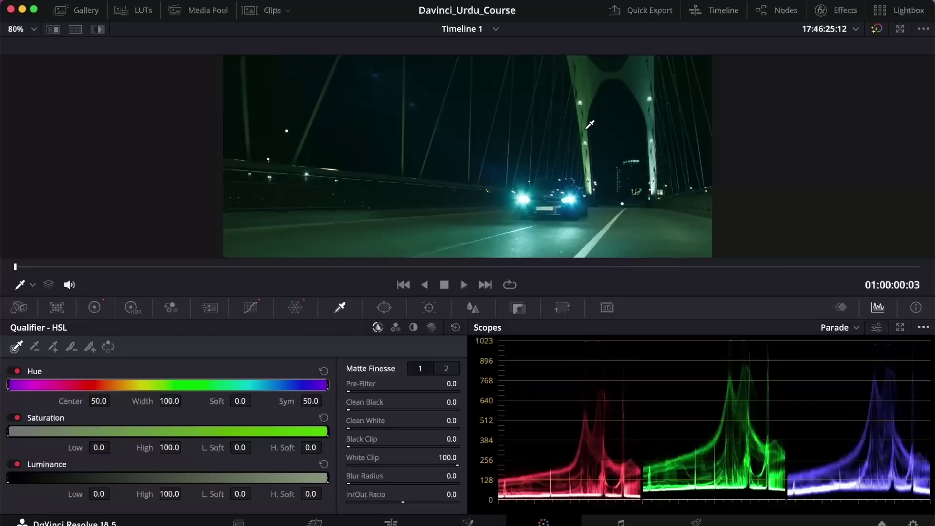
click(586, 128)
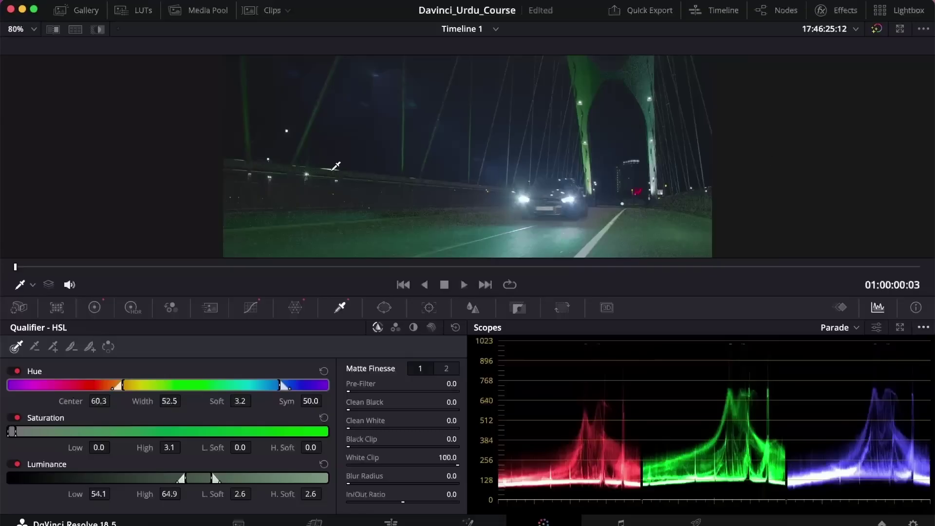
click(94, 307)
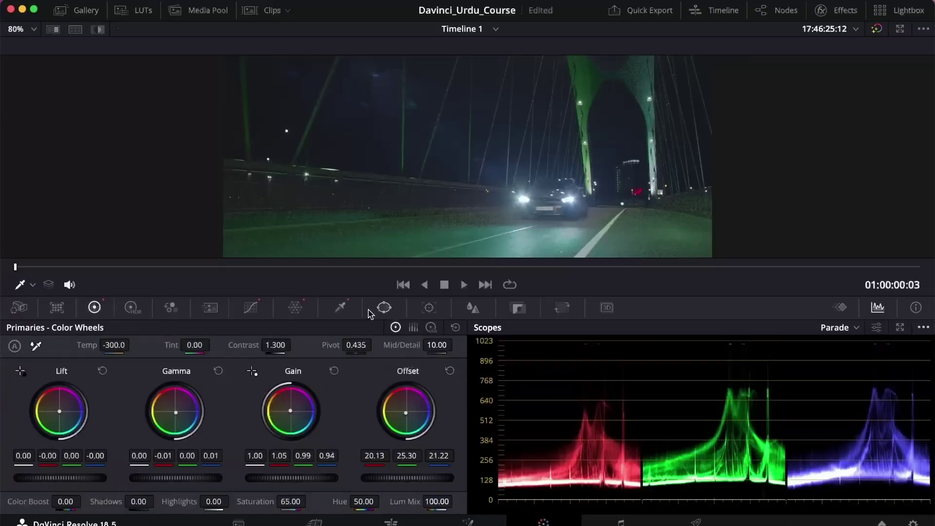
click(346, 309)
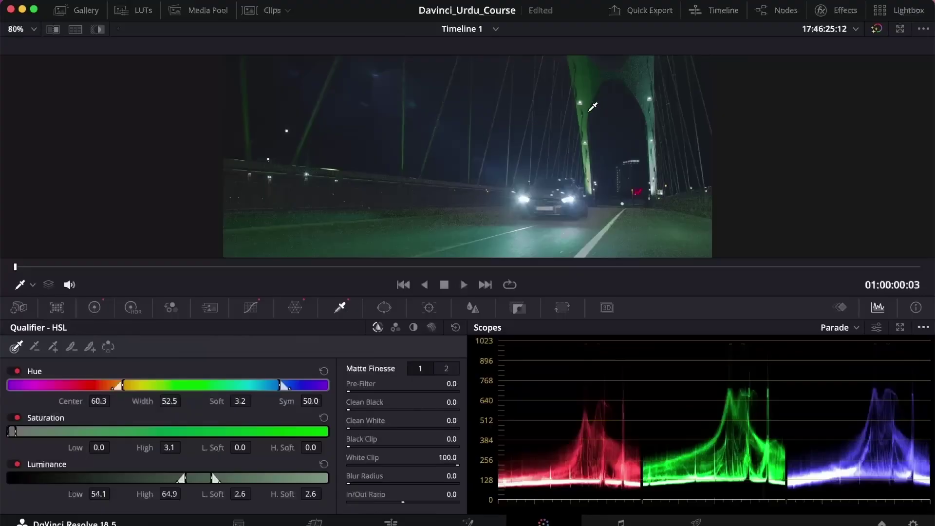
key(super+z)
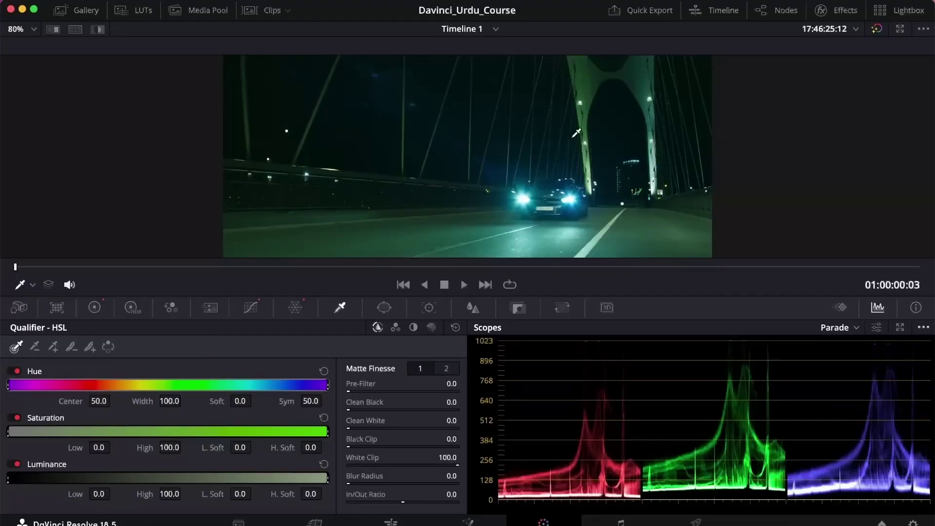
Show the node graph and move node 01 slightly lower.
click(777, 12)
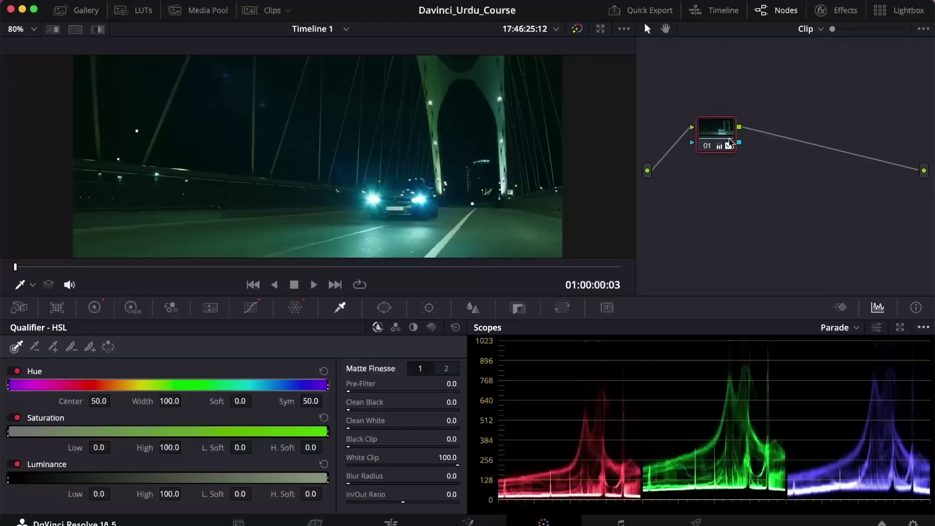
drag(718, 134, 703, 176)
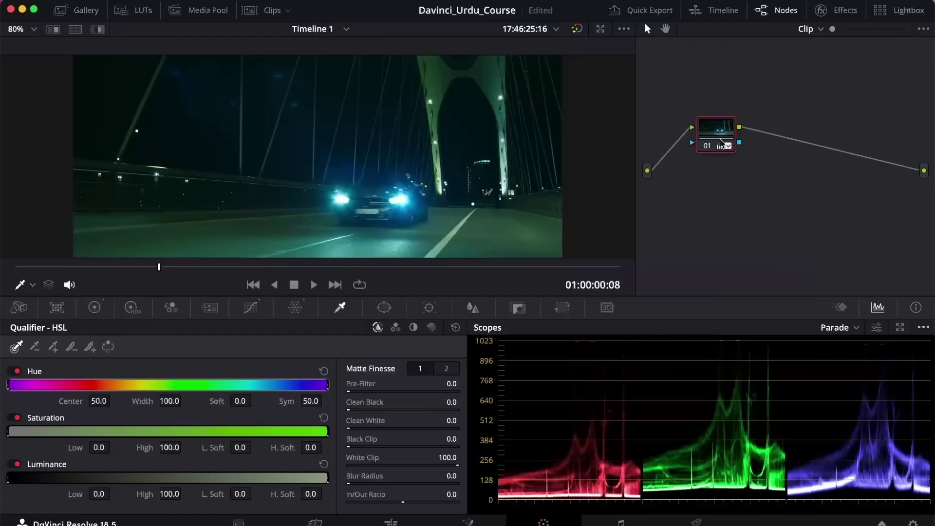
drag(721, 142, 718, 152)
Try adding a Corrector node and inserting it on the connection after node 01, and undo both changes.
right_click(798, 192)
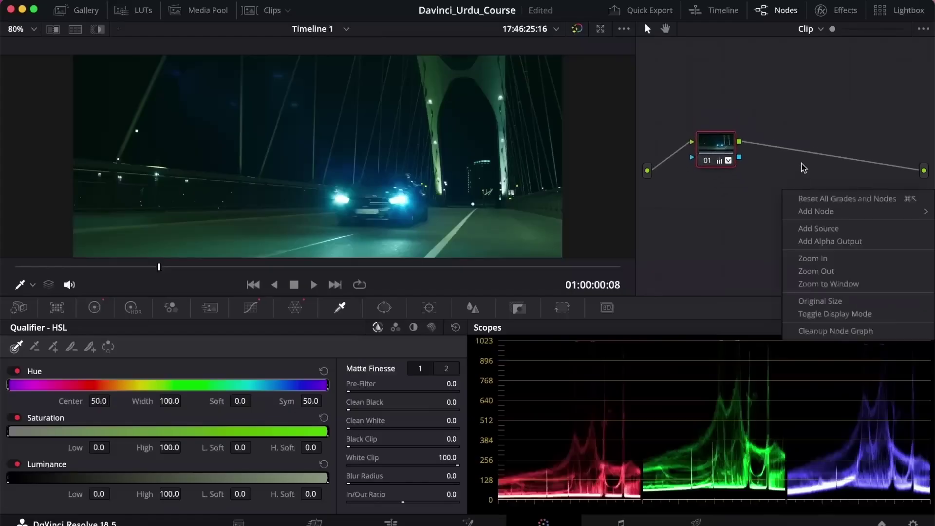
click(780, 176)
right_click(780, 176)
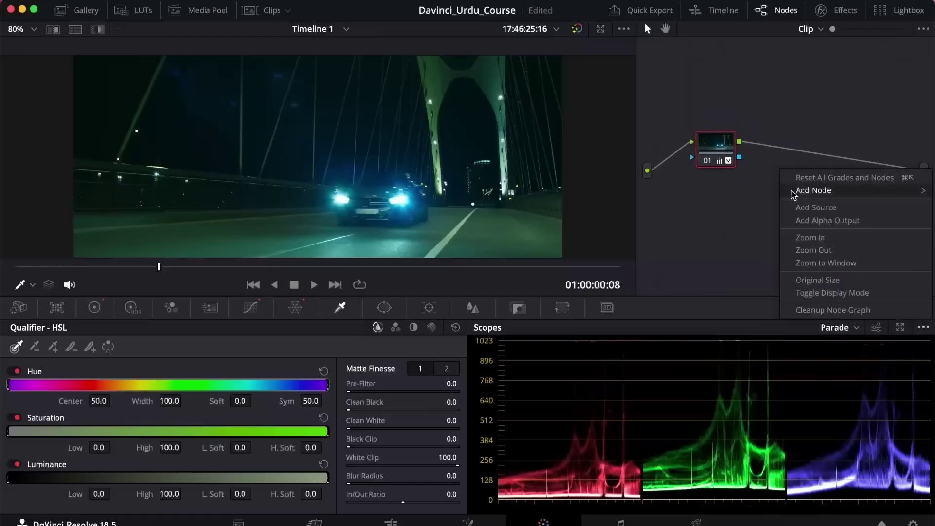
mouse_move(789, 195)
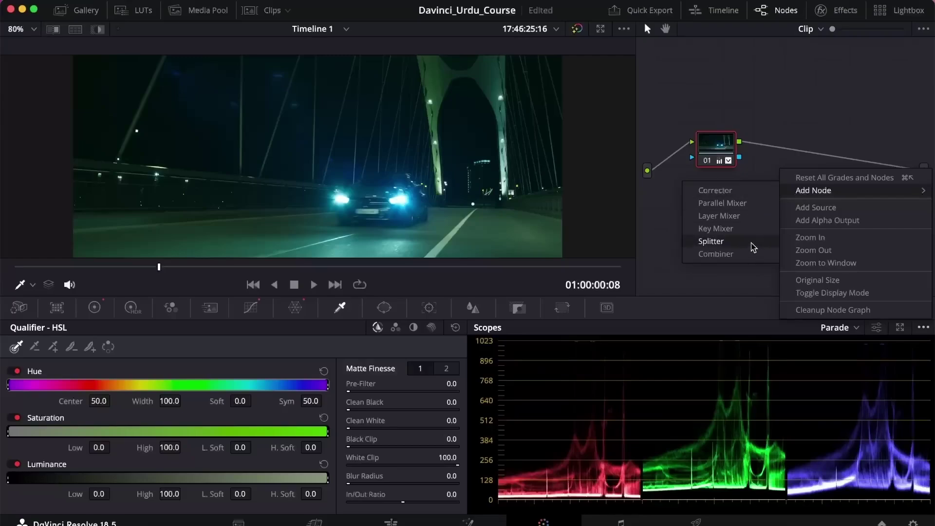
click(728, 191)
drag(782, 179, 789, 155)
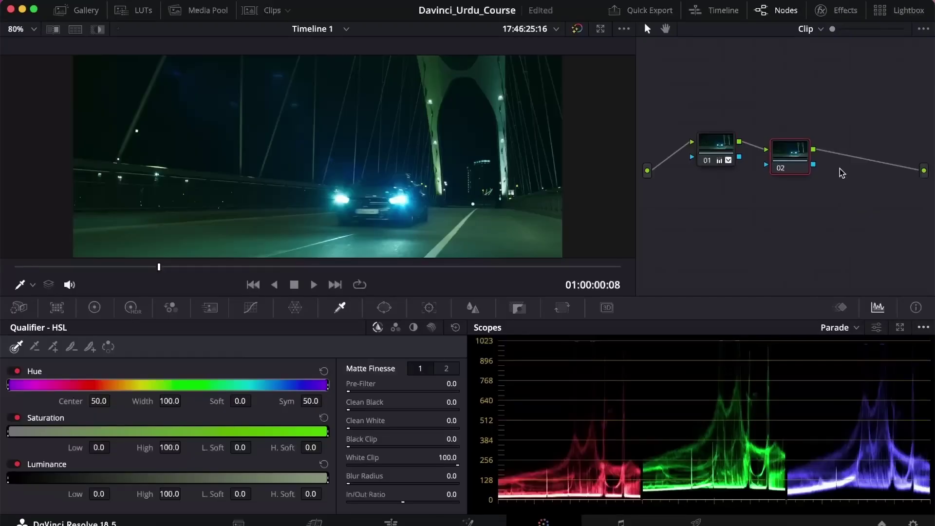
key(super+z)
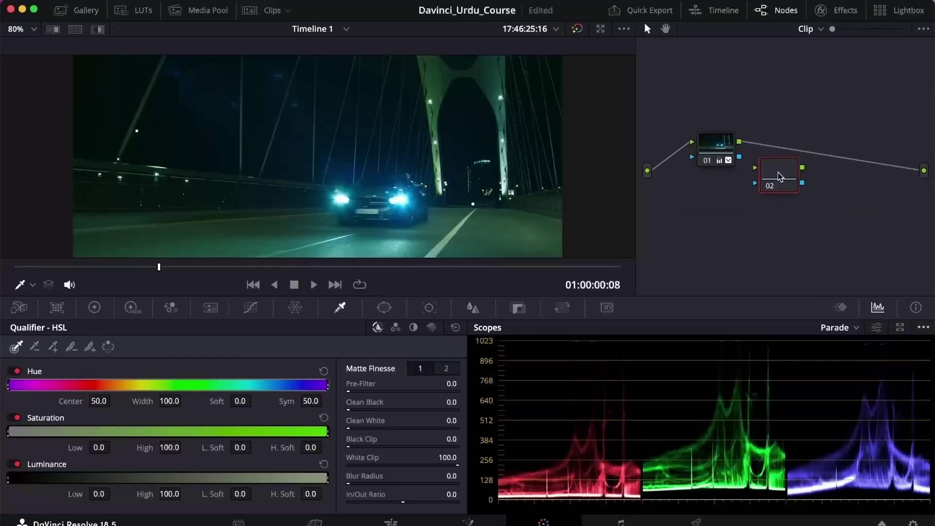
key(super+z)
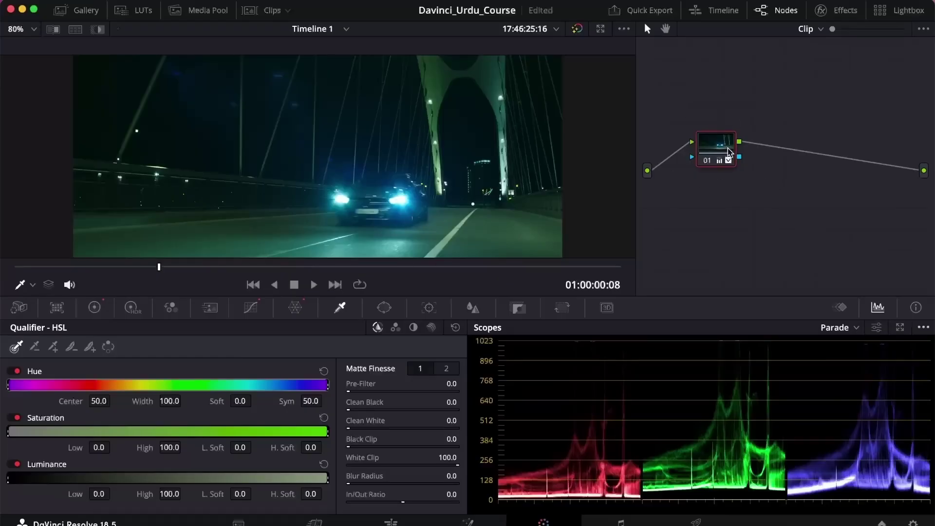
Add a serial node after node 01 and move it farther away along the connection.
key(alt+s)
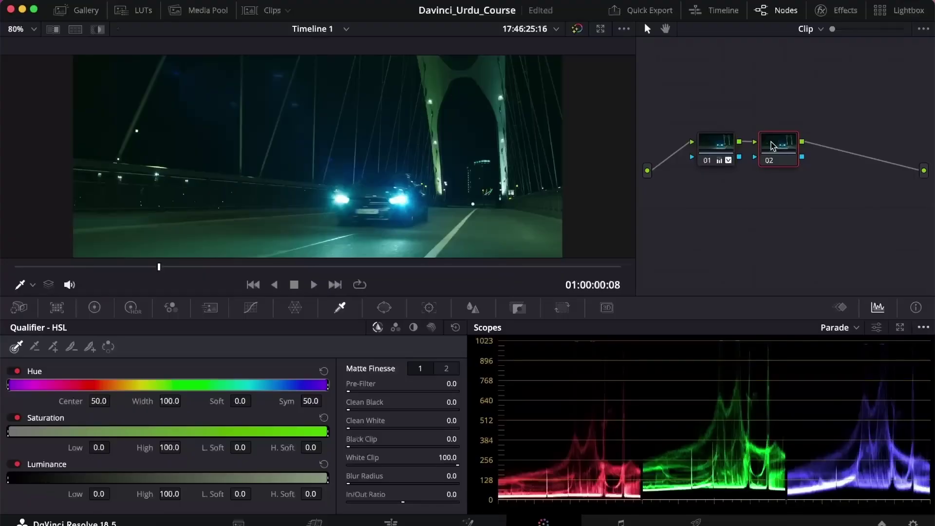
drag(773, 147, 794, 146)
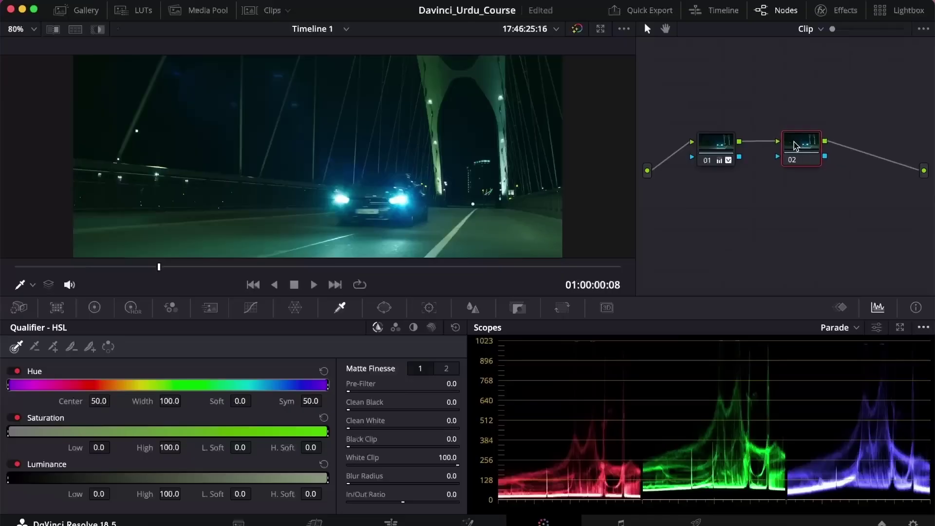
right_click(642, 278)
click(658, 230)
Try extending the chain with several more serial nodes after node 02, and undo these additions.
mouse_move(716, 149)
key(alt+s)
key(alt+s)
key(alt+s)
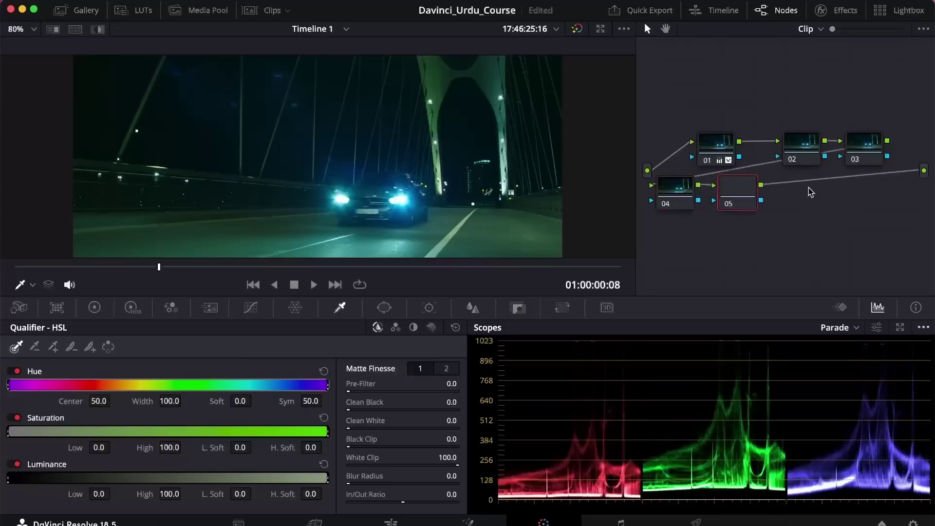
key(alt+s)
key(super+z)
key(super+z)
key(super+z)
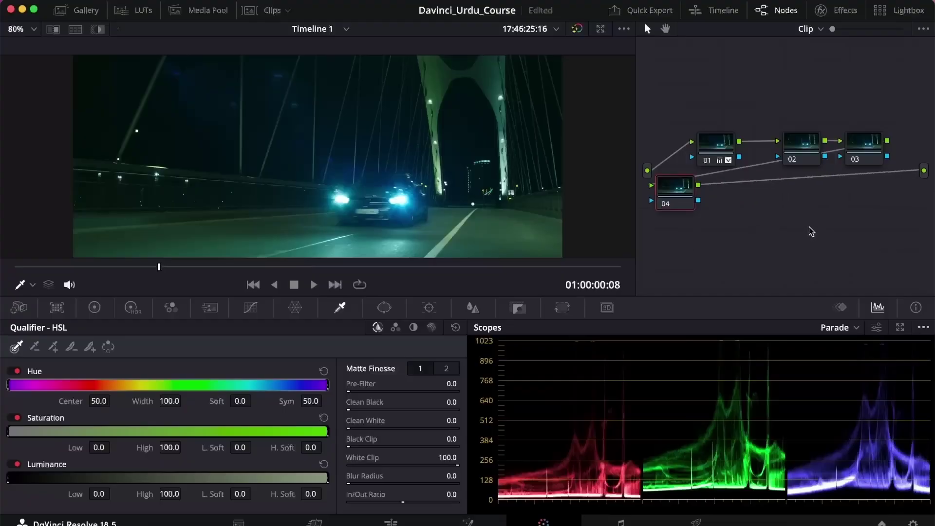
key(super+z)
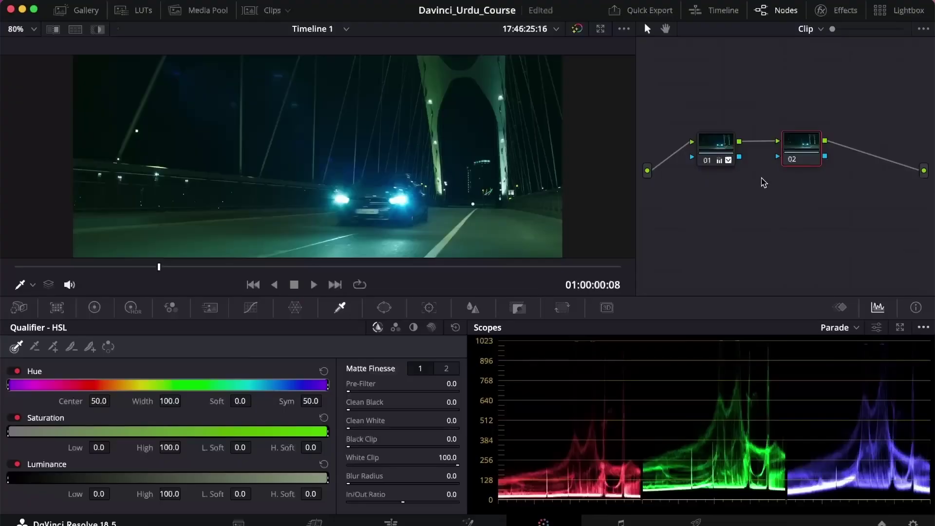
Compare the primary color wheel settings of node 01 and node 02 by switching between the two nodes.
click(713, 150)
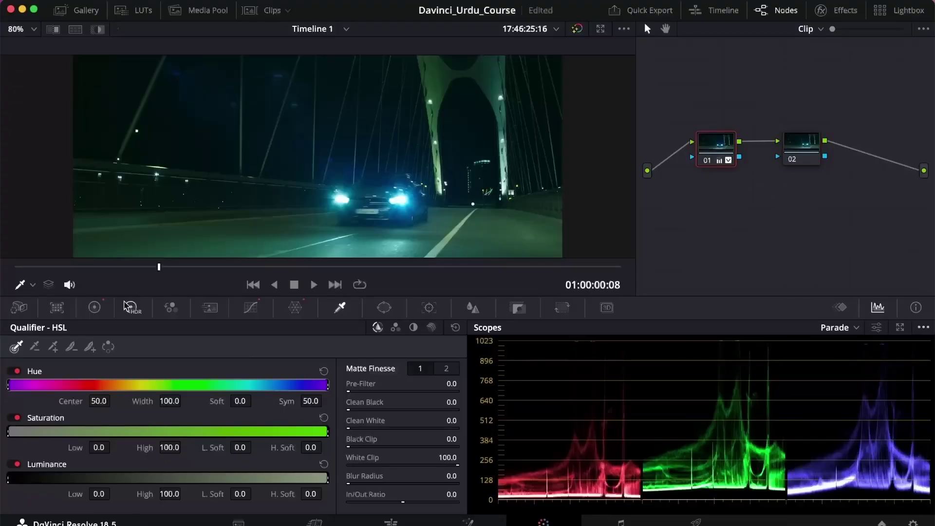
click(95, 308)
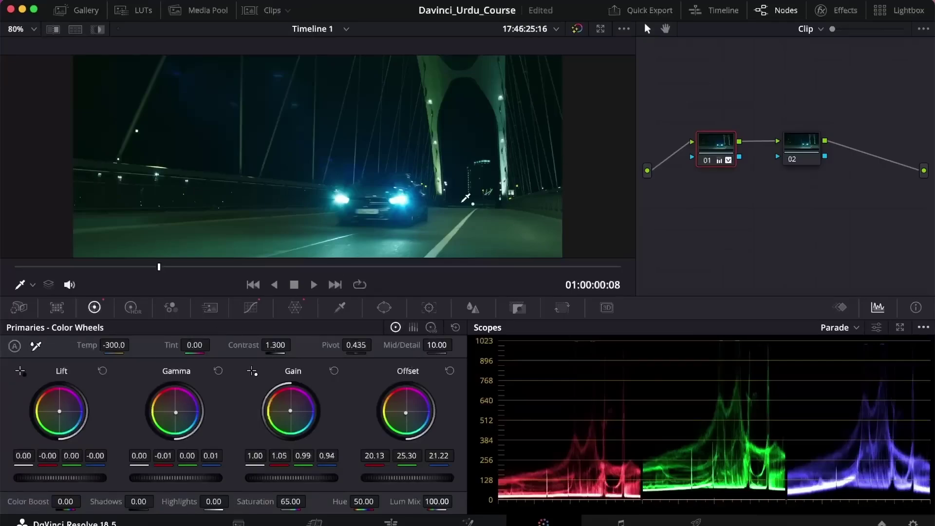
click(794, 147)
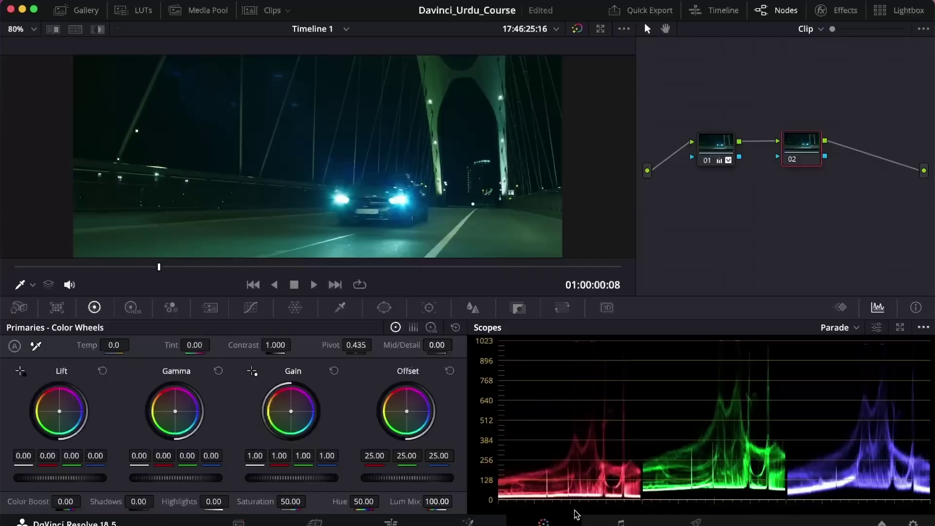
click(722, 151)
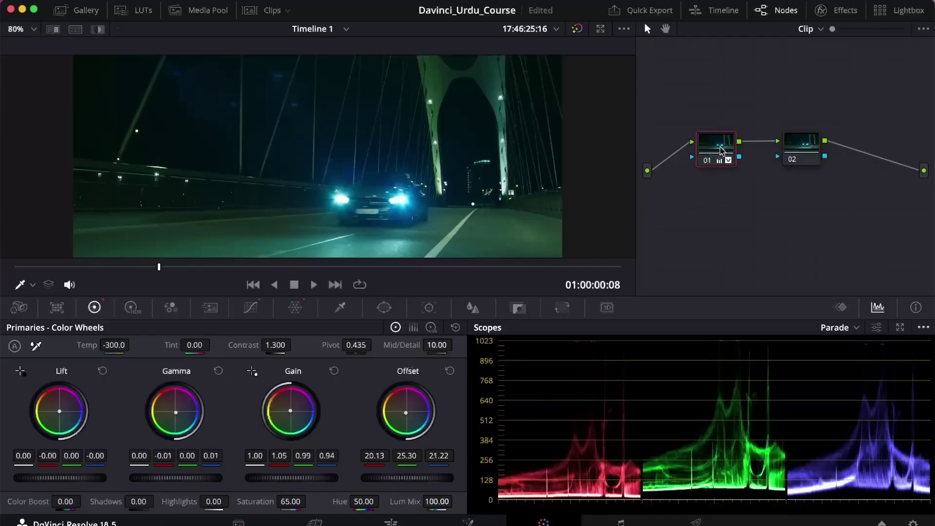
click(801, 145)
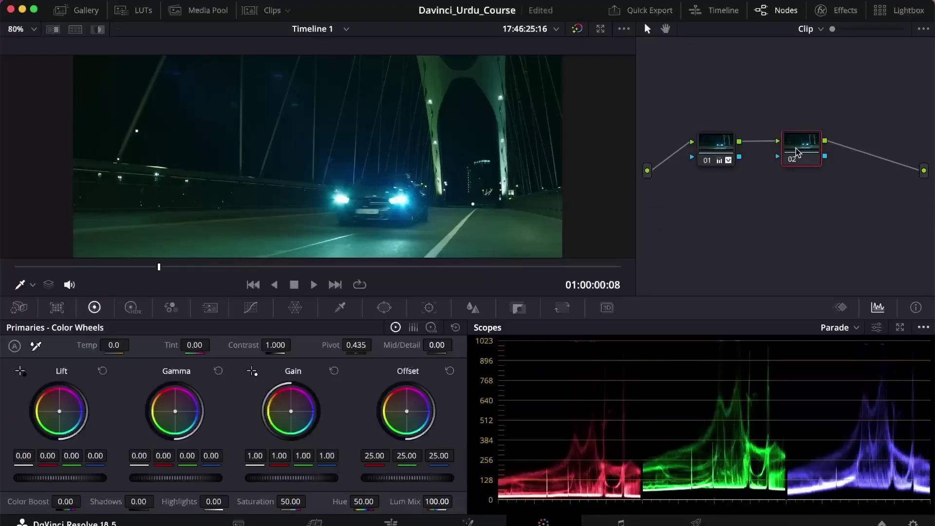
click(718, 153)
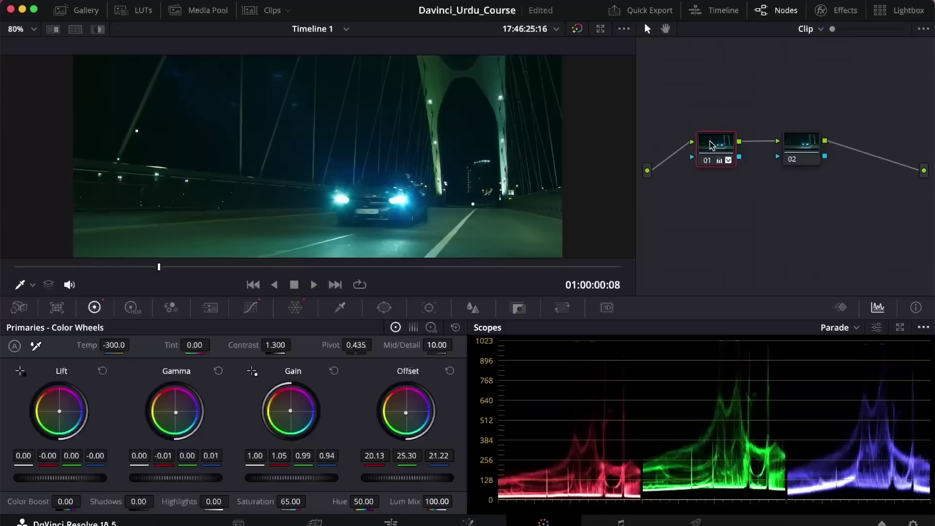
Try raising node 02's contrast to 1.560, compare it with node 01, and undo the contrast change.
click(792, 146)
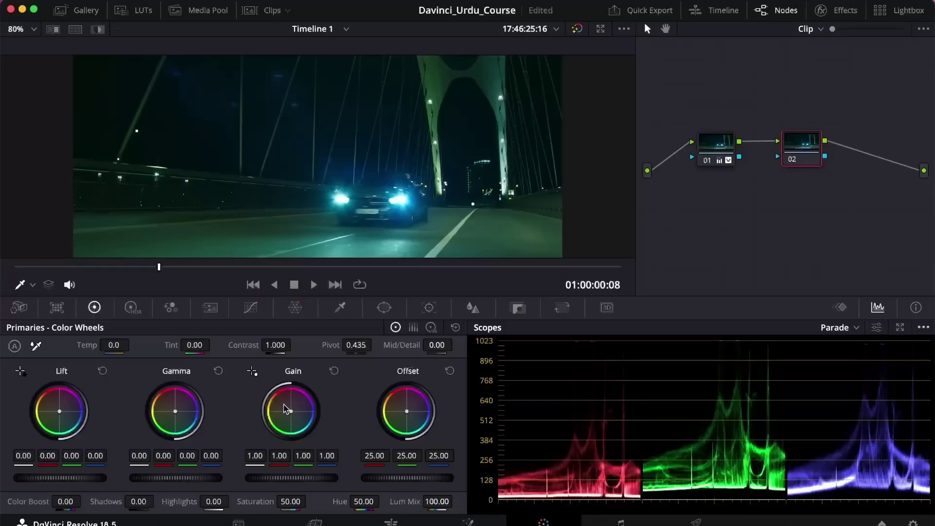
drag(275, 345, 331, 343)
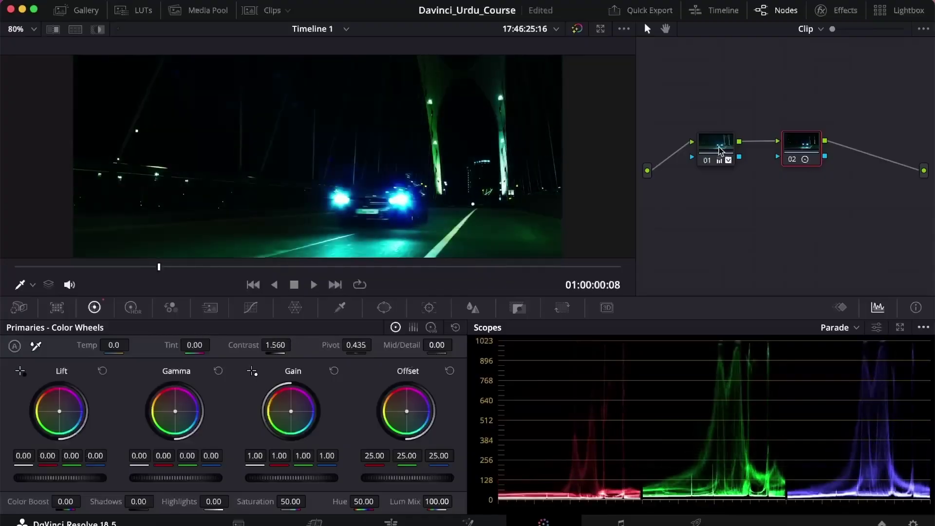
click(708, 148)
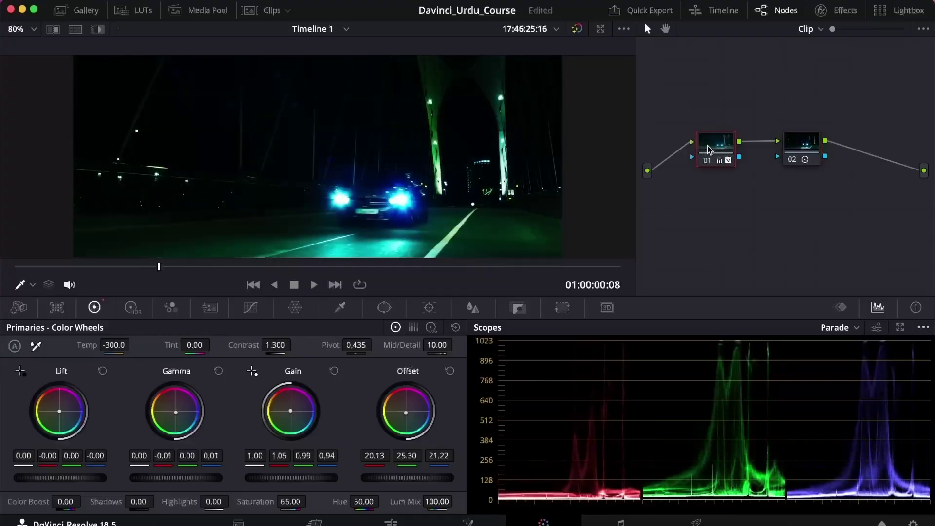
click(803, 143)
key(ctrl+z)
click(810, 146)
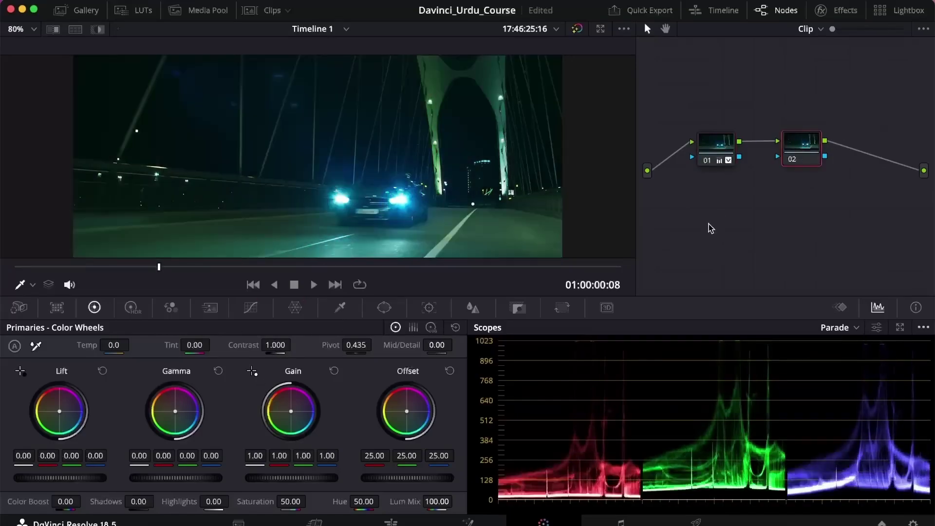
Key the green of the bridge tower on node 02 with the HSL qualifier, save the project, and highlight the selection.
click(714, 148)
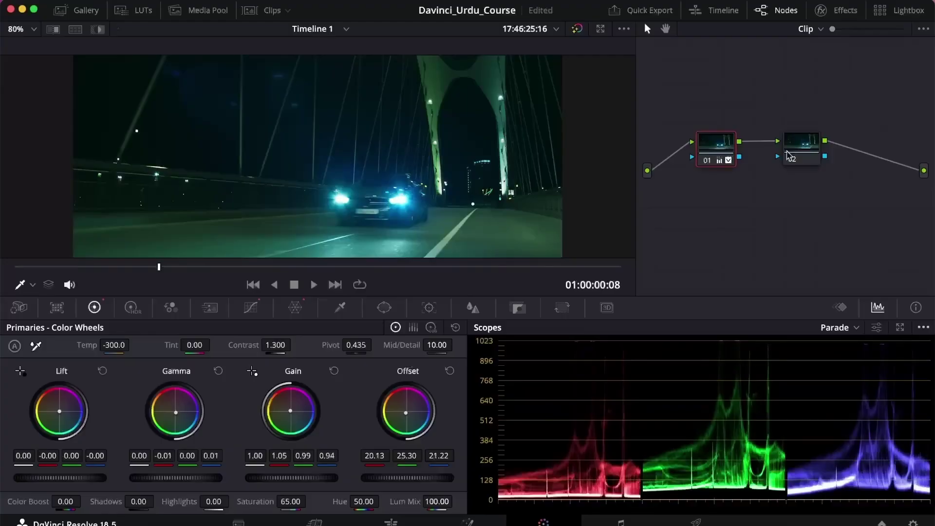
click(806, 146)
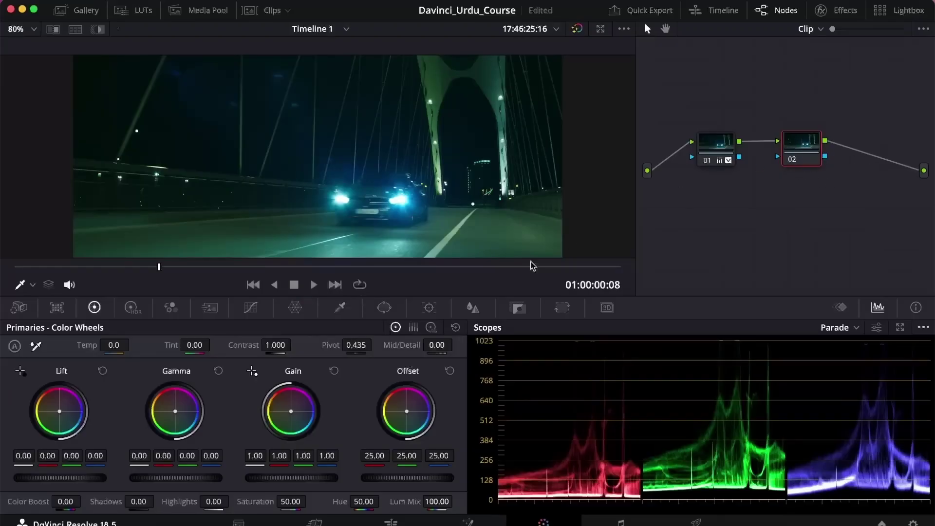
click(353, 312)
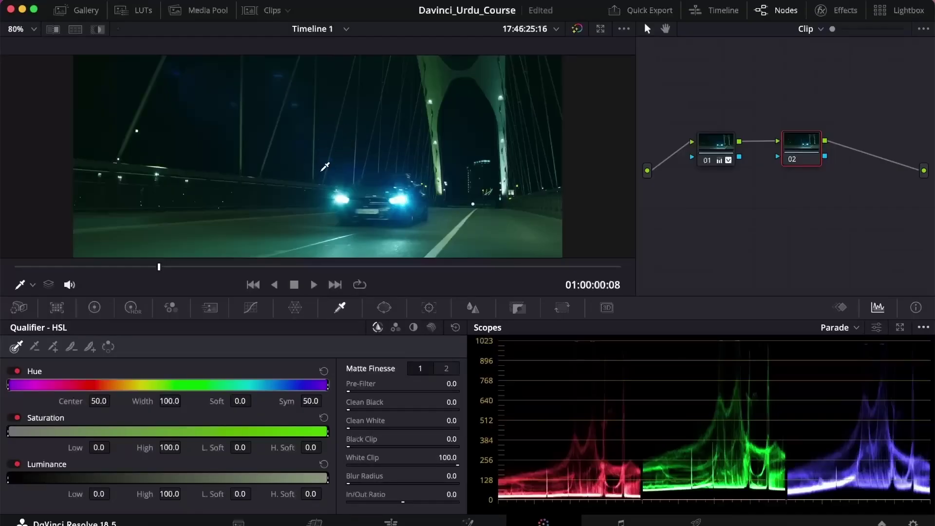
click(440, 104)
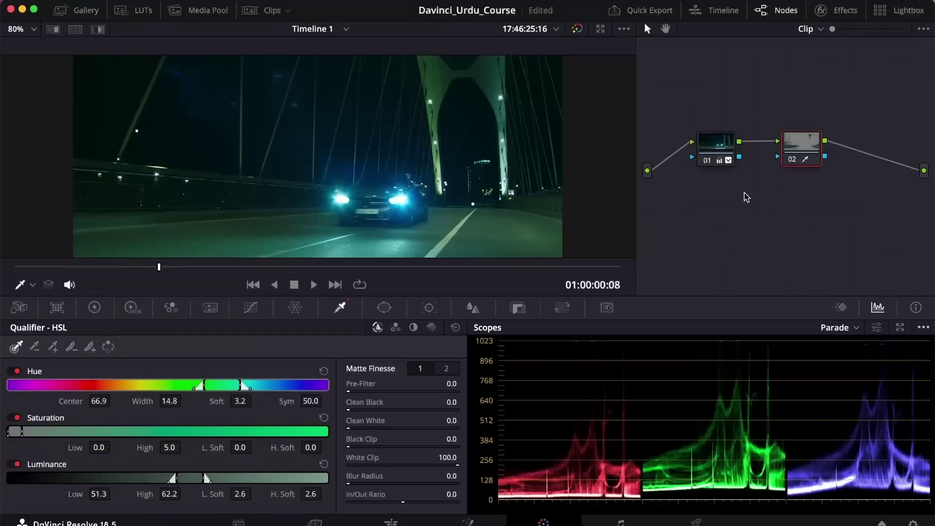
key(super+s)
key(shift+h)
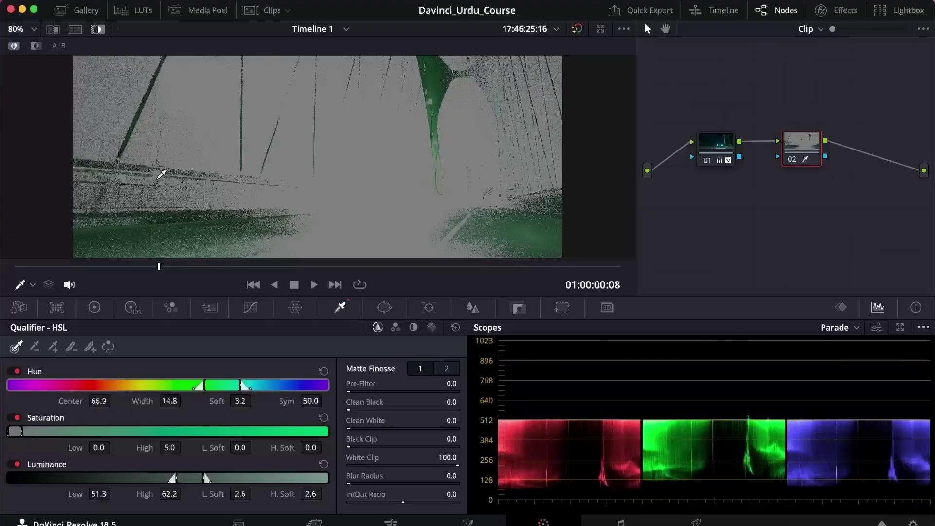
Play and scrub through the clip to examine how the highlighted green selection holds up.
click(101, 267)
drag(89, 273, 19, 267)
key(space)
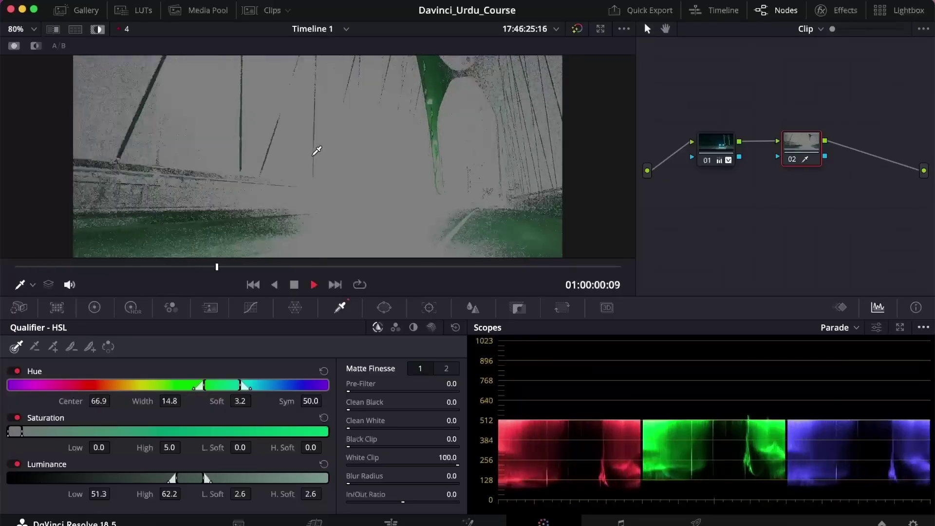
key(space)
drag(438, 267, 190, 268)
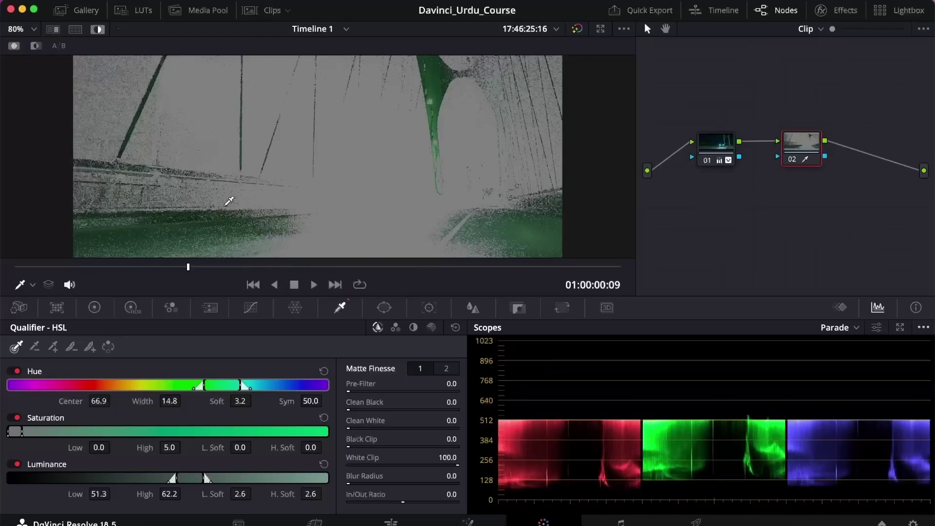
Resample the key from the road and refine it to a hue width of 19.3 and a luminance low of 48.6.
drag(484, 224, 475, 235)
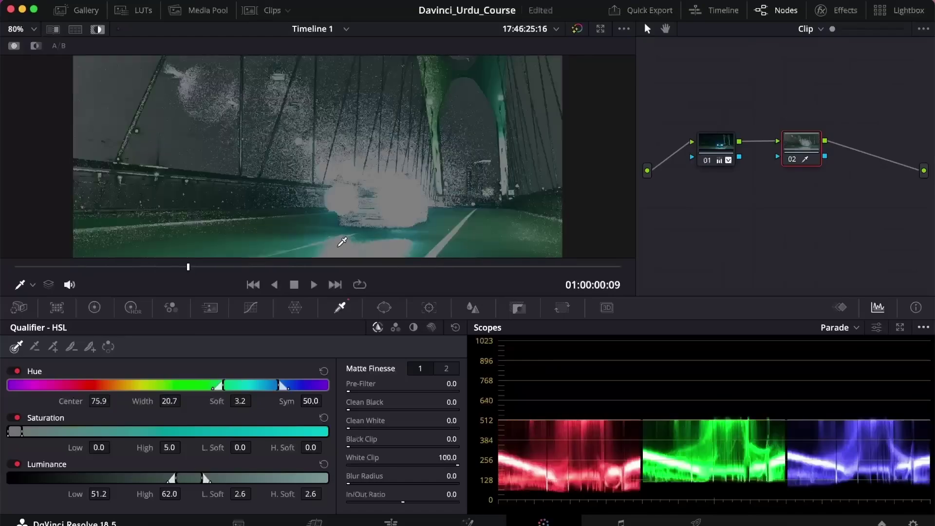
mouse_move(393, 236)
mouse_down()
mouse_move(467, 238)
mouse_move(497, 219)
mouse_up()
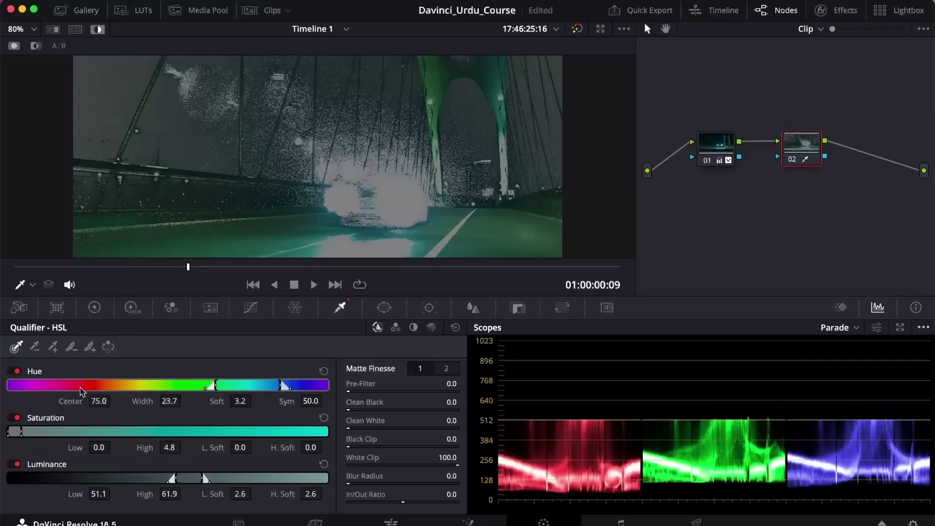
drag(219, 386, 273, 384)
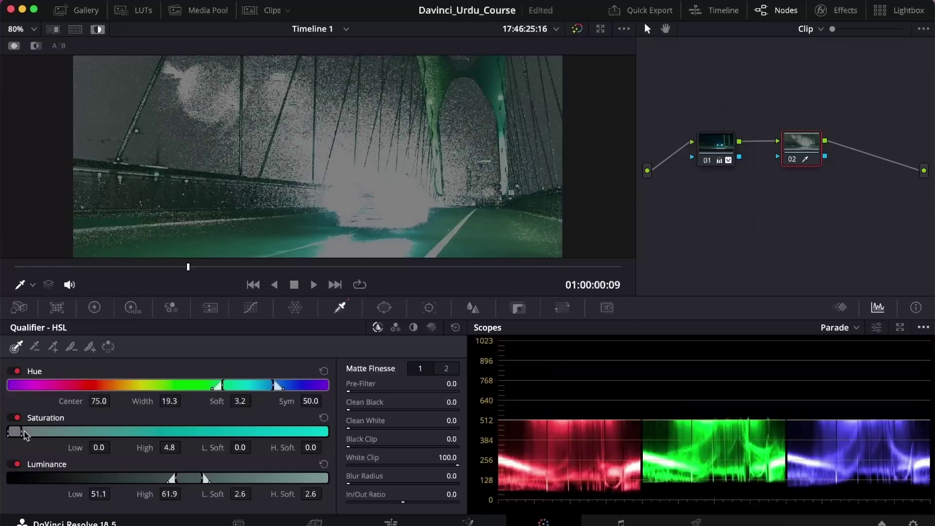
mouse_move(19, 431)
mouse_down()
mouse_move(64, 429)
mouse_move(21, 430)
mouse_up()
drag(175, 478, 166, 477)
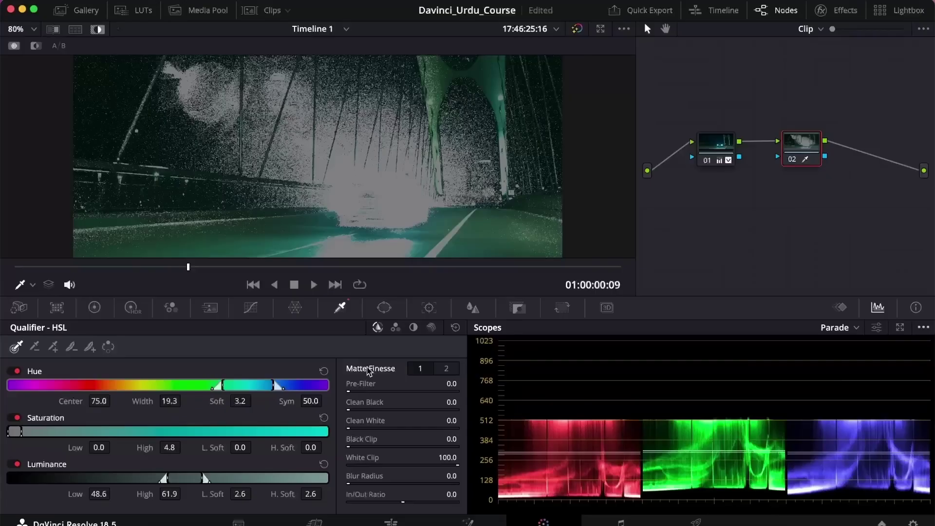
Smooth the key's matte with a Pre-Filter of 6.0 and a Blur Radius of 19.6.
drag(451, 384, 460, 383)
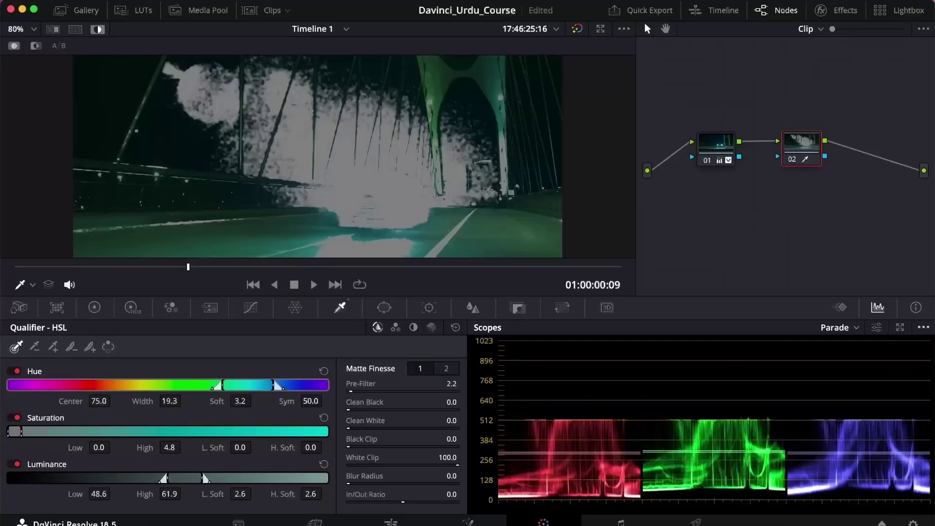
mouse_move(451, 383)
mouse_down()
mouse_move(441, 384)
mouse_move(454, 383)
mouse_up()
drag(448, 477, 465, 476)
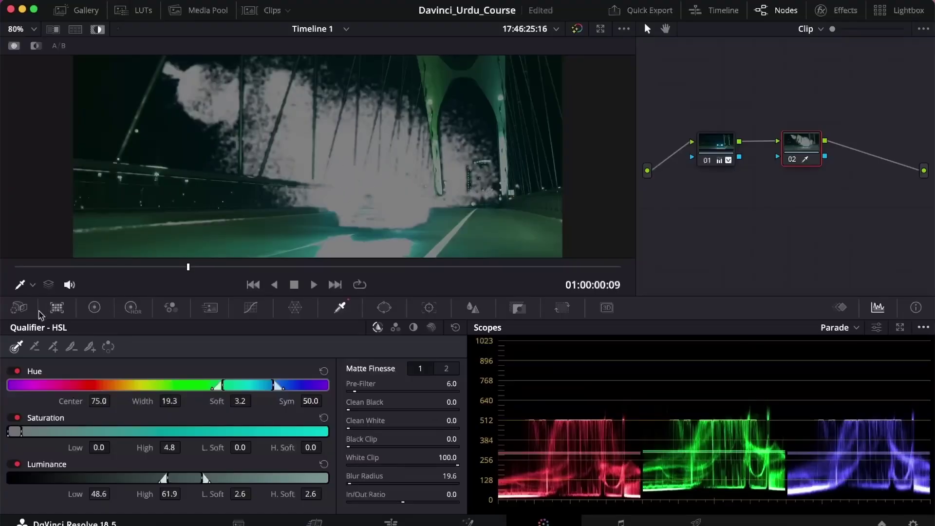
Shift the keyed area's Offset toward blue-violet, at about 28.83 red, 20.58 green and 35.28 blue, and check it at earlier frames.
click(92, 310)
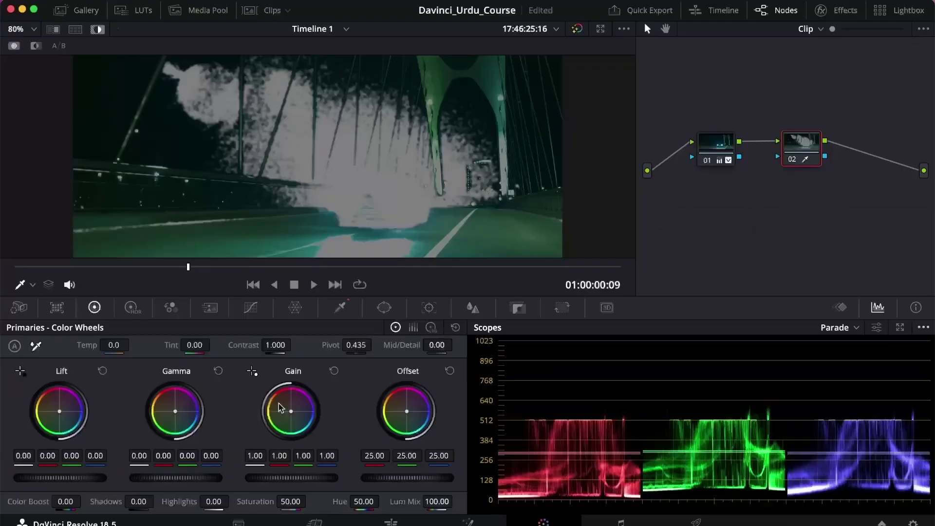
mouse_move(407, 414)
mouse_down()
mouse_move(401, 405)
mouse_move(408, 416)
mouse_move(400, 409)
mouse_move(412, 409)
mouse_up()
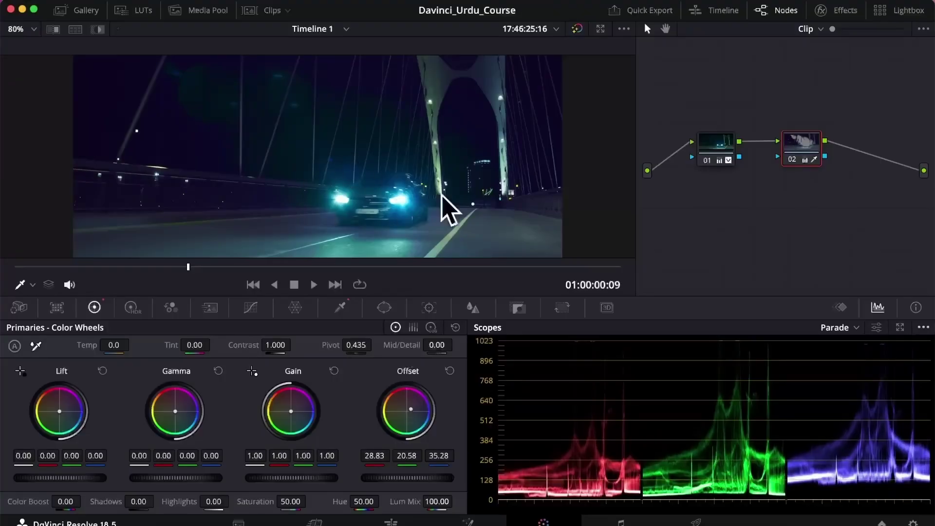
drag(187, 279, 18, 273)
mouse_move(73, 267)
mouse_down()
mouse_move(573, 256)
mouse_move(75, 265)
mouse_up()
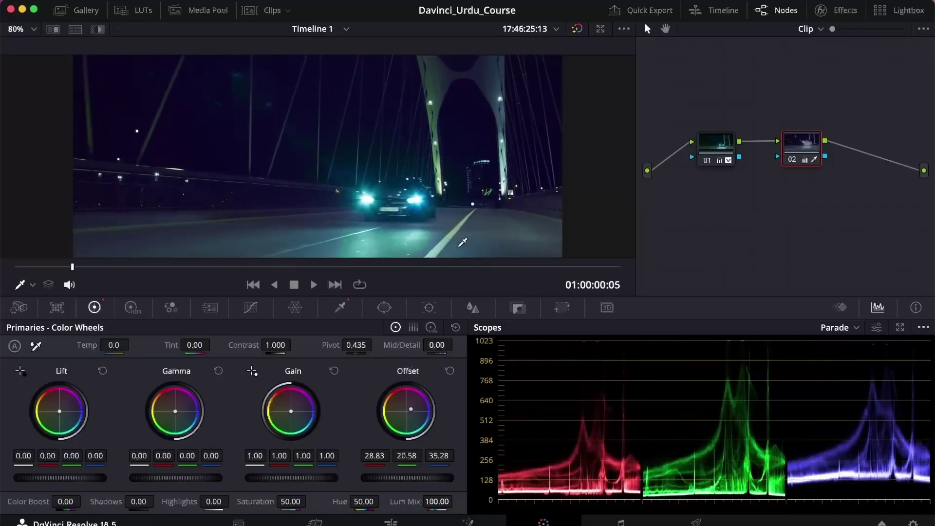
Highlight the qualifier selection on node 02 and resample the key from the road beside the car.
click(340, 308)
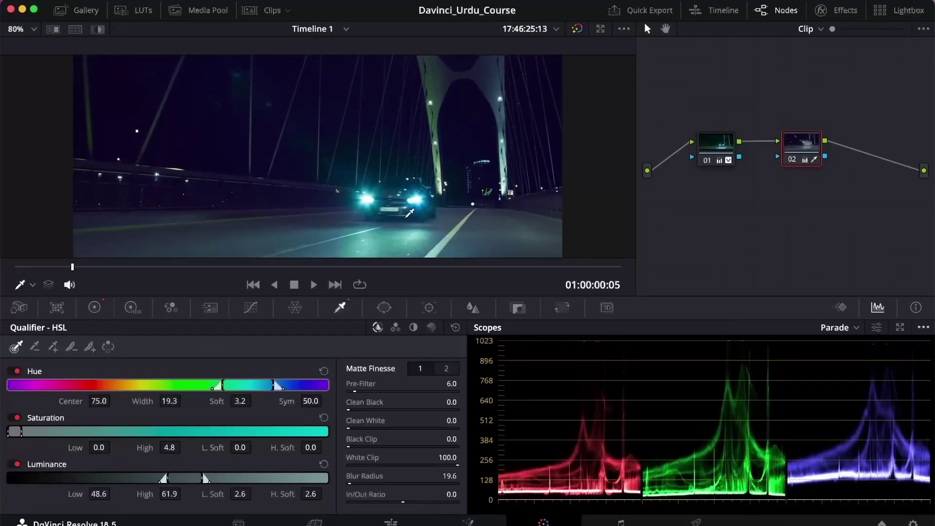
key(shift+h)
click(278, 223)
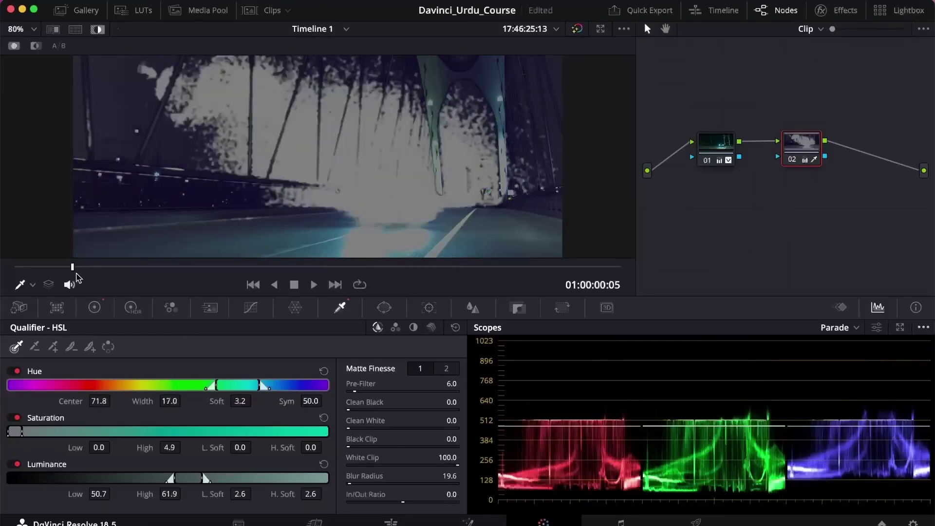
Check the highlighted key across the clip and raise its Pre-Filter to 49.9.
click(40, 268)
drag(38, 270, 325, 265)
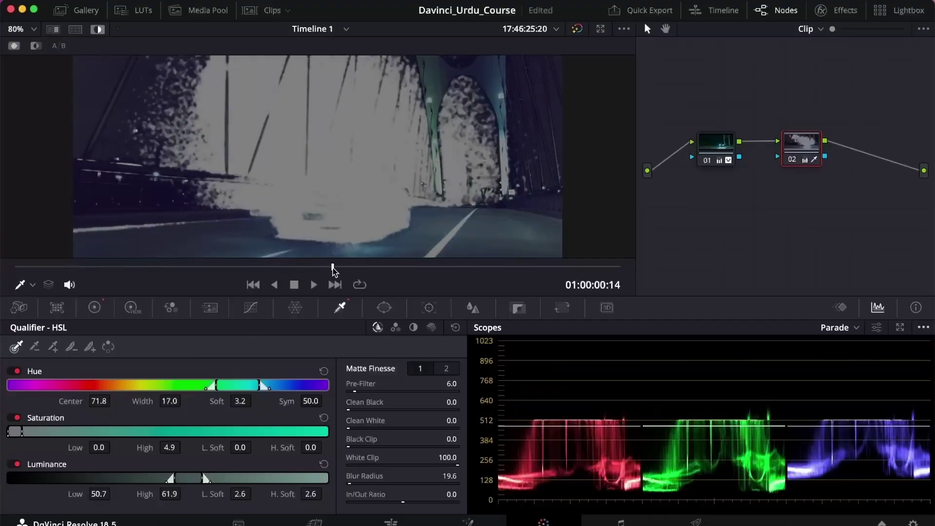
drag(351, 398, 398, 391)
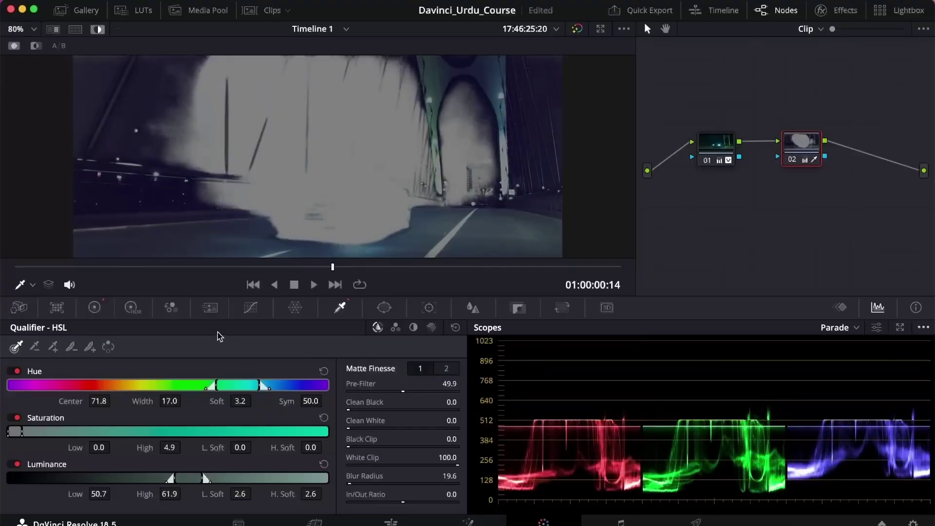
Review the smoothed key through the first clip, both highlighted and with the highlight turned off.
drag(333, 267, 16, 271)
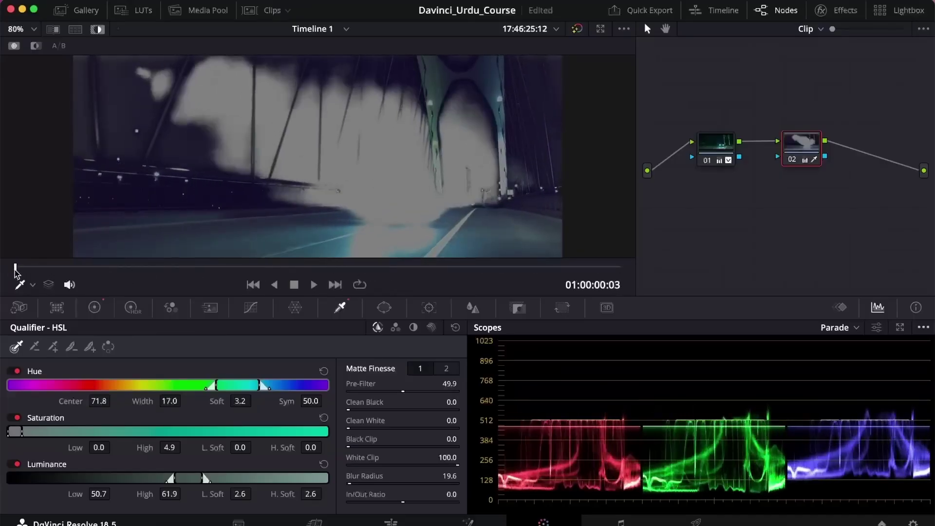
key(space)
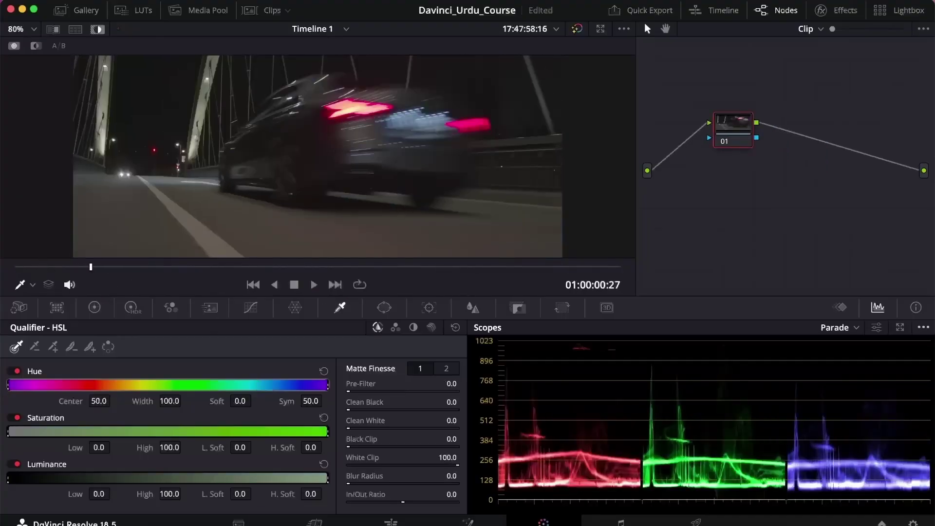
click(391, 521)
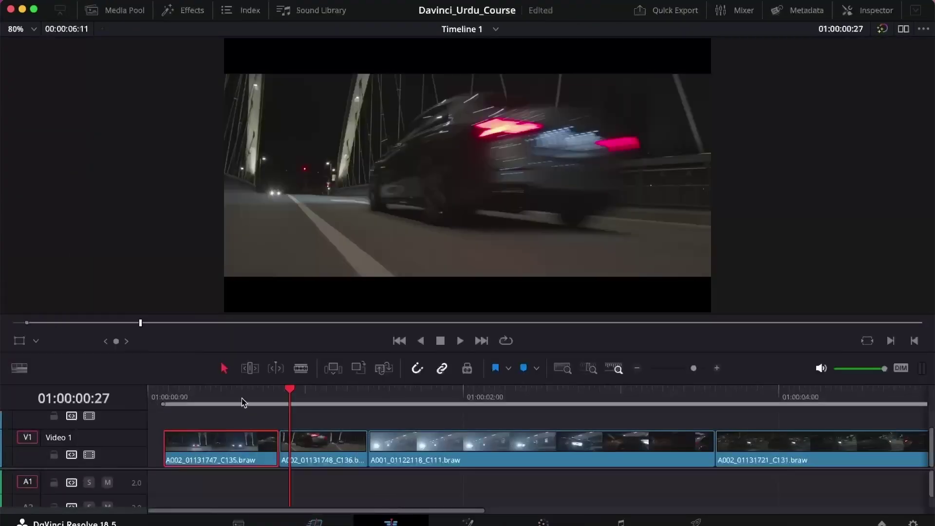
click(205, 397)
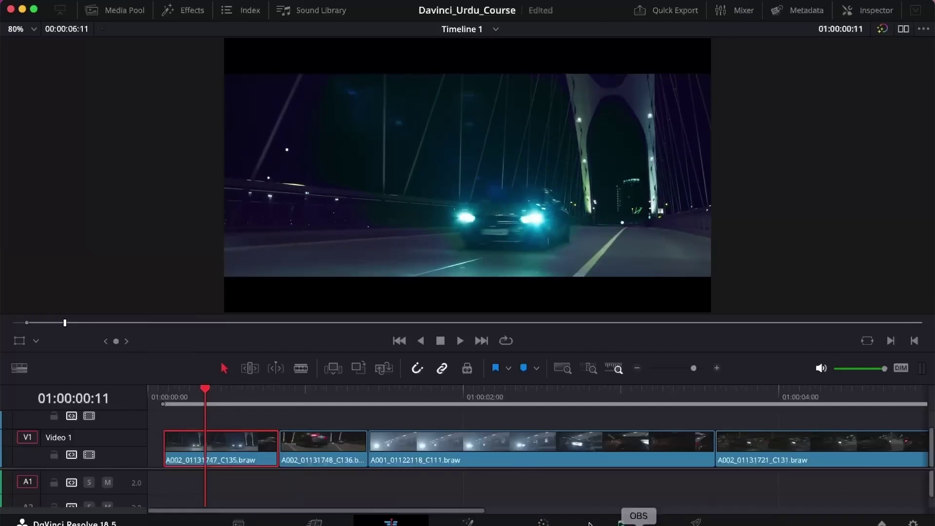
click(543, 522)
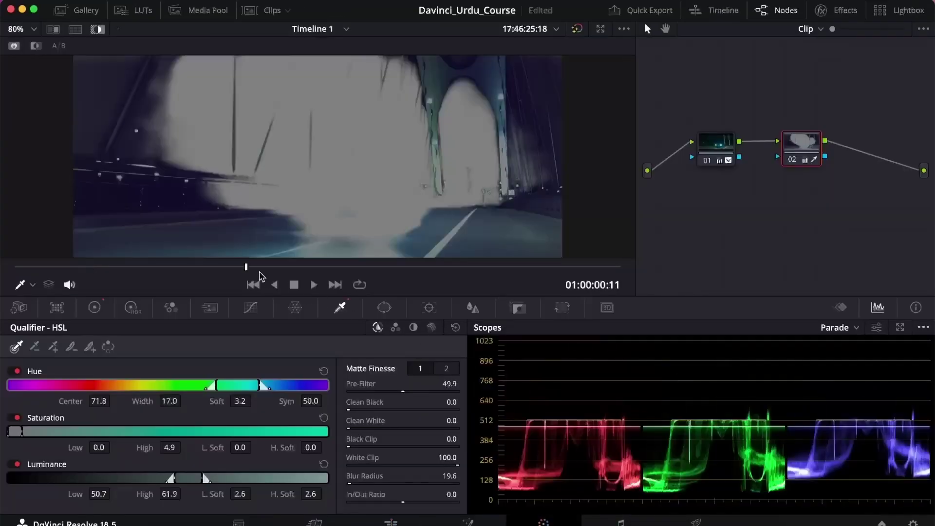
drag(248, 270, 16, 270)
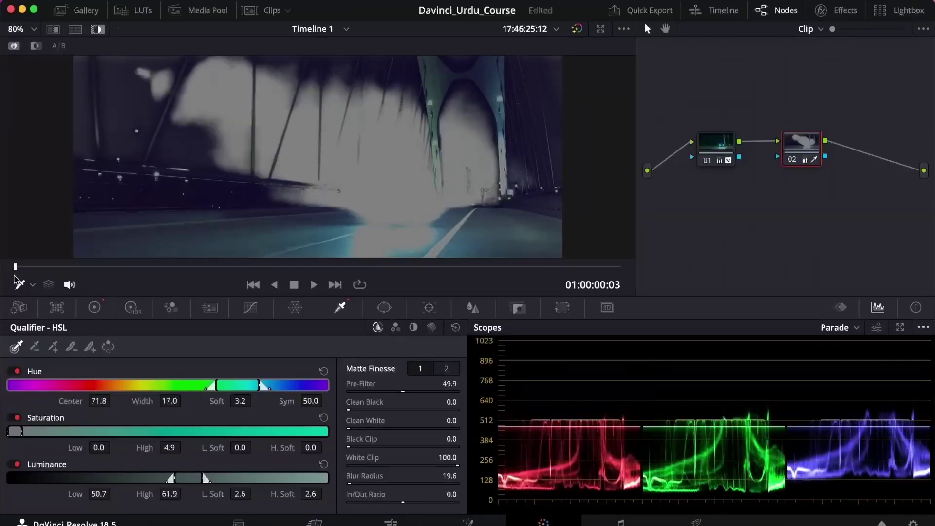
click(130, 266)
key(shift+h)
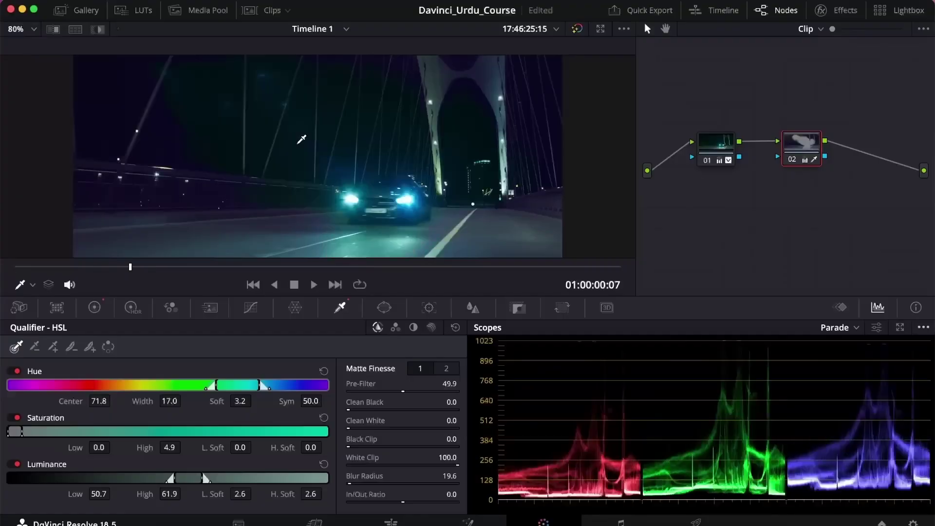
Delete node 02 from the node graph, restoring it once to compare the image with and without it.
click(794, 145)
key(Delete)
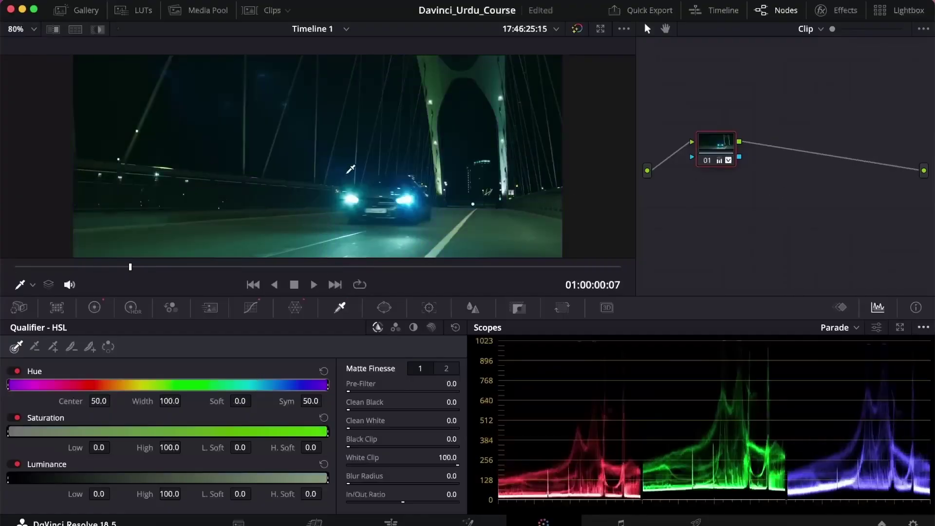
key(super+z)
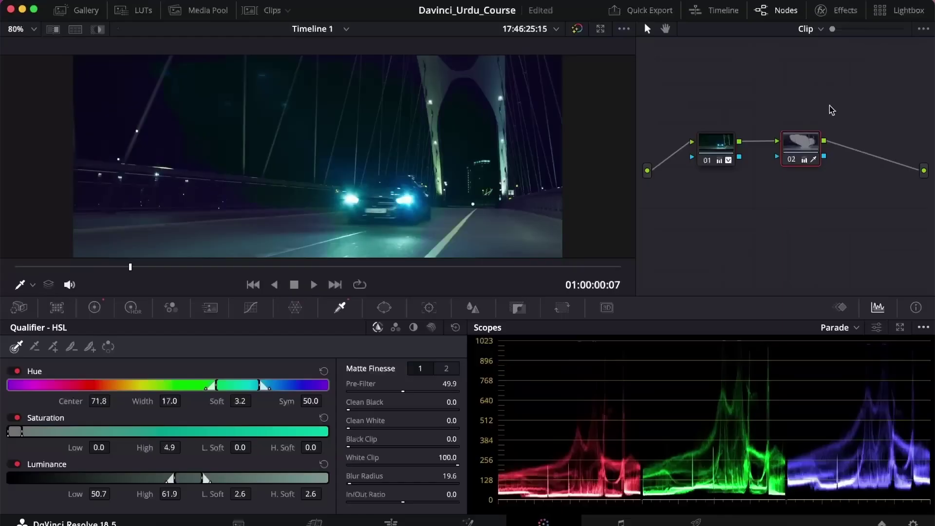
key(Delete)
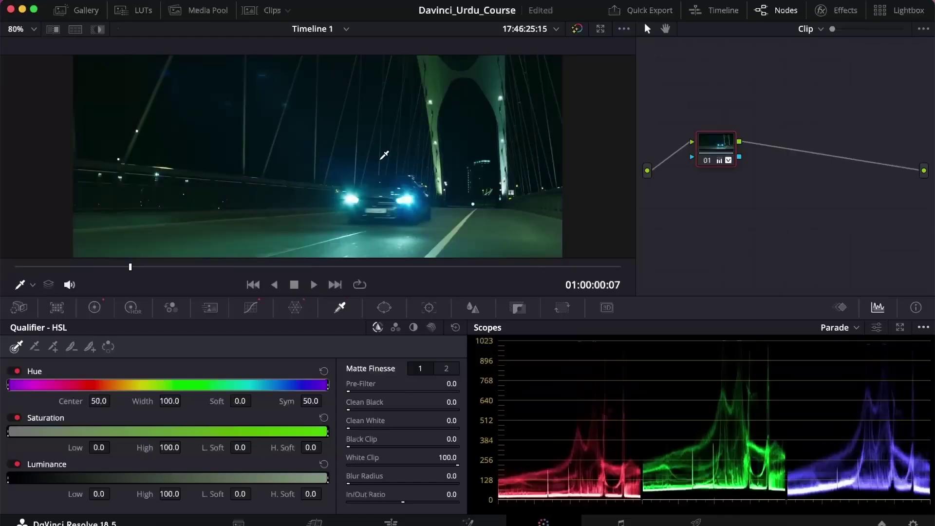
Open the power window controls, look through the available window shapes, and add a serial node after node 01.
right_click(692, 231)
click(771, 107)
click(384, 309)
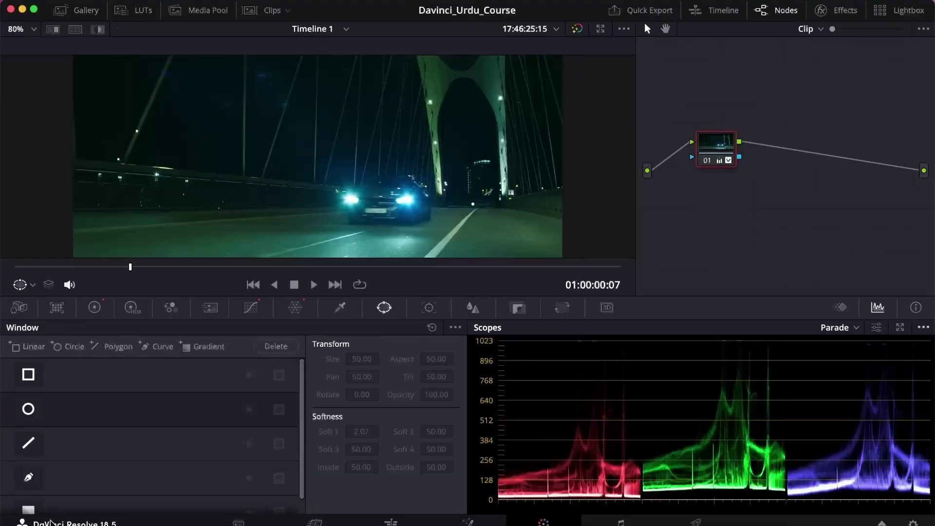
scroll(45, 474, down, 1)
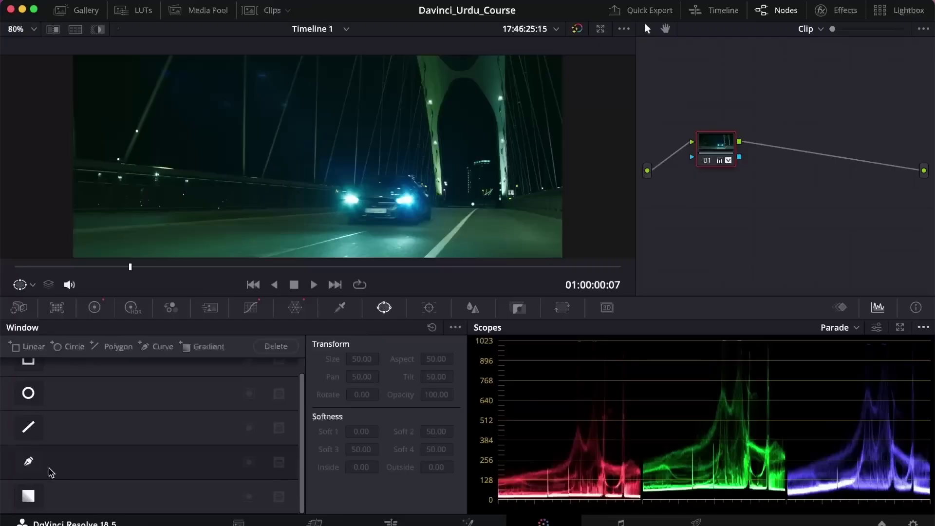
scroll(50, 471, up, 1)
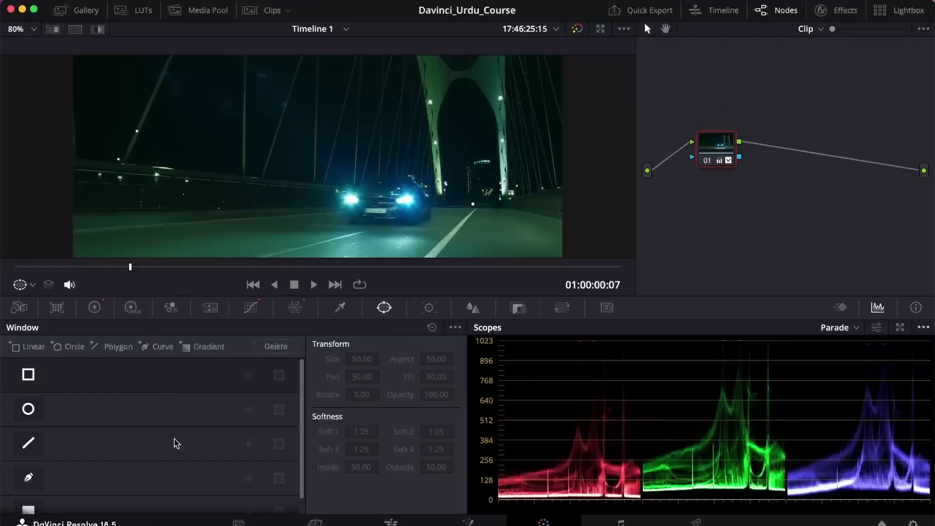
scroll(142, 437, down, 1)
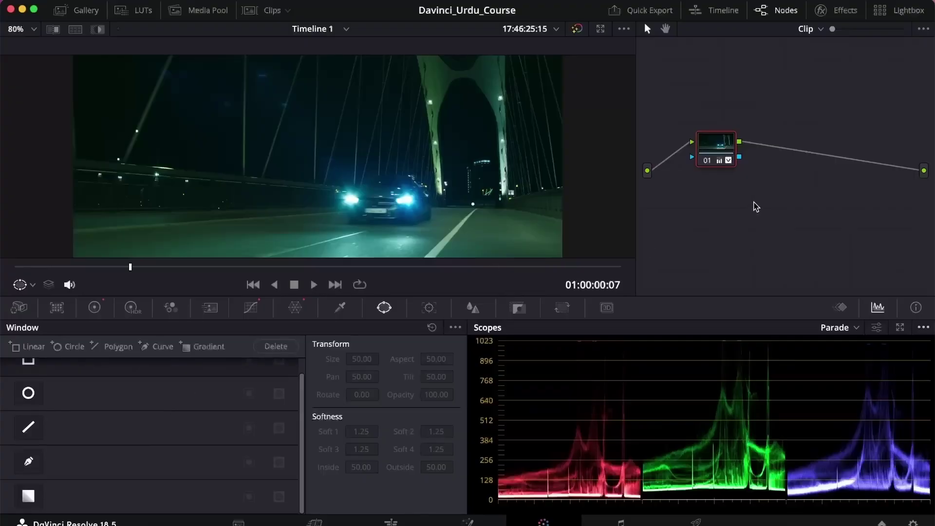
key(alt+s)
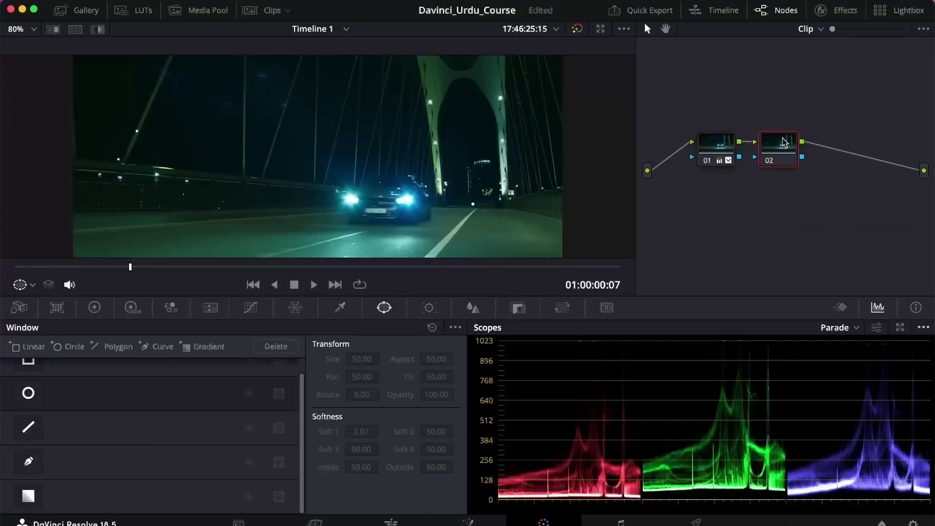
scroll(178, 420, up, 1)
click(29, 374)
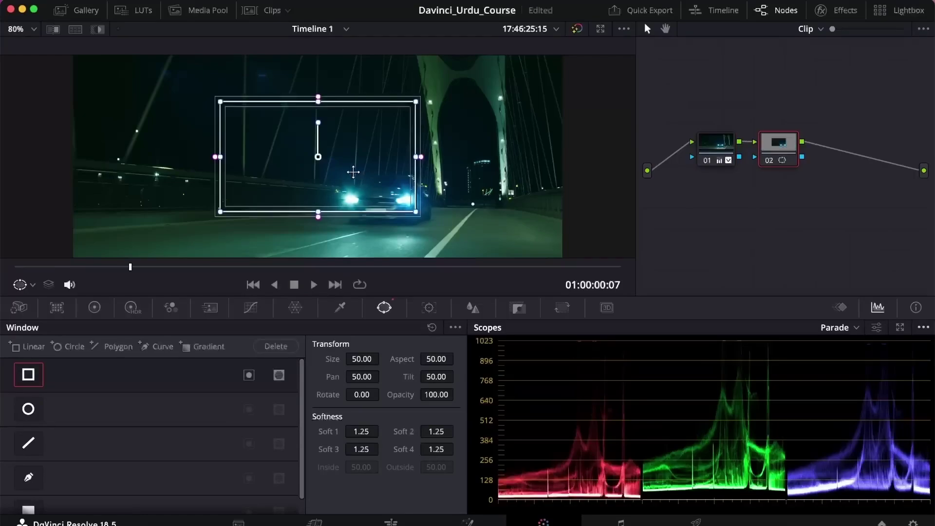
click(61, 435)
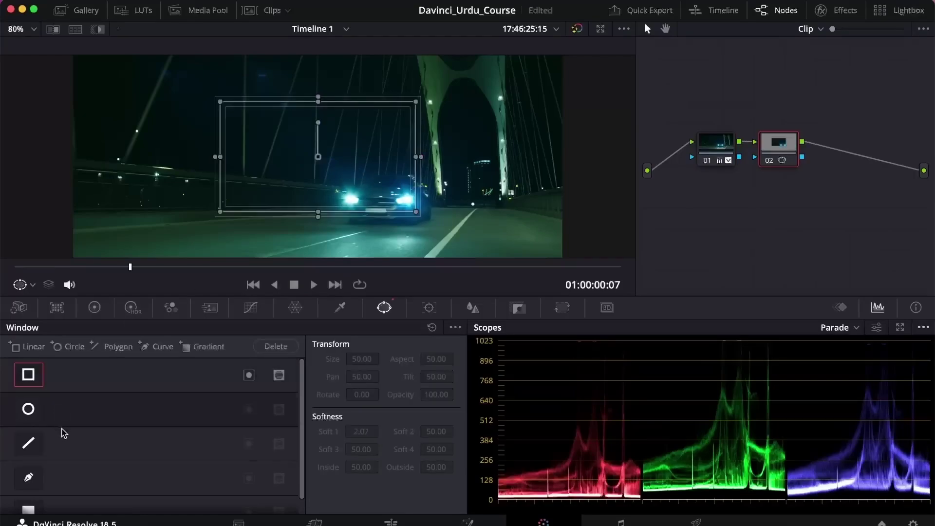
key(super+z)
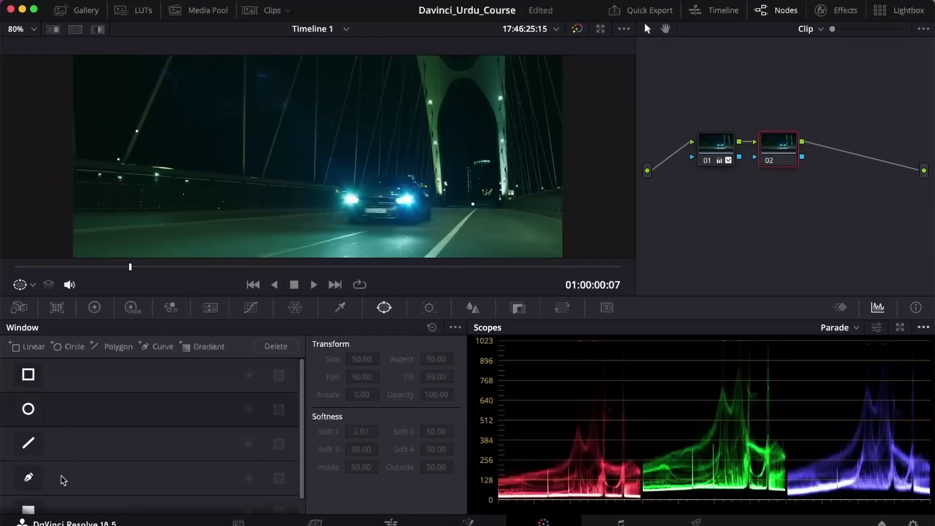
key(super+z)
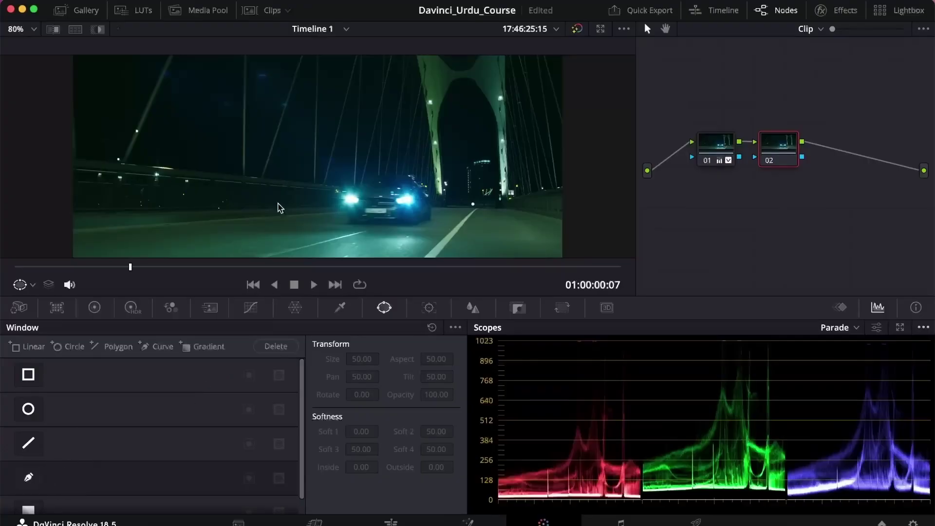
key(super+shift+z)
Draw a closed eight-point curve window around the car on node 02 and test its Soft 1 softness.
click(151, 351)
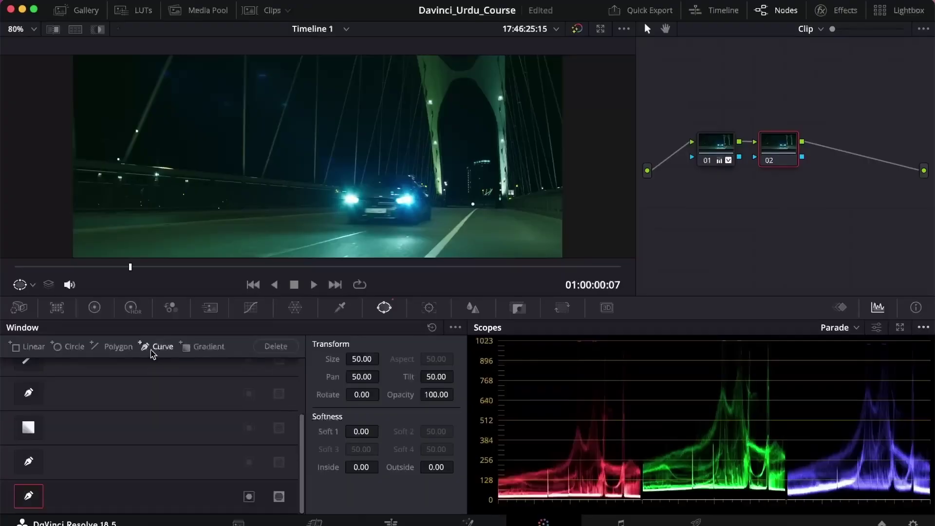
click(347, 195)
click(343, 207)
click(351, 223)
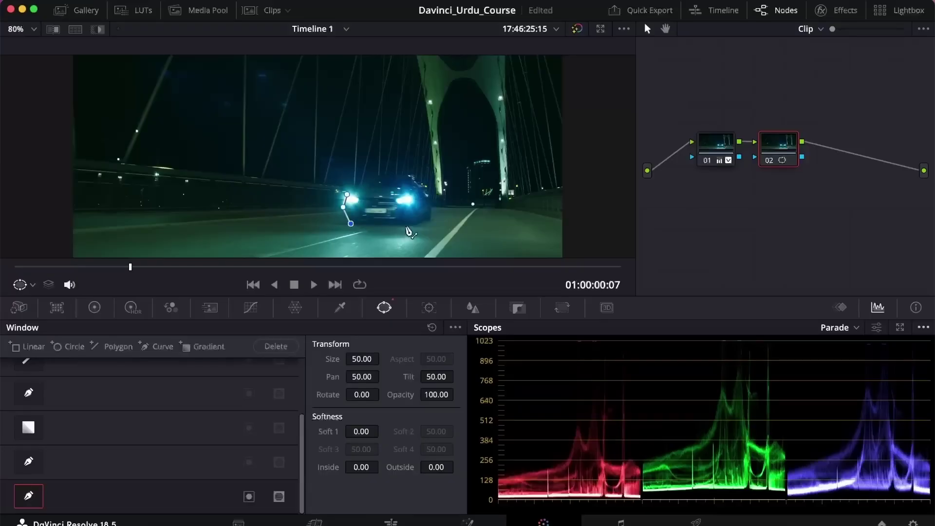
click(411, 224)
click(431, 221)
click(430, 195)
click(410, 174)
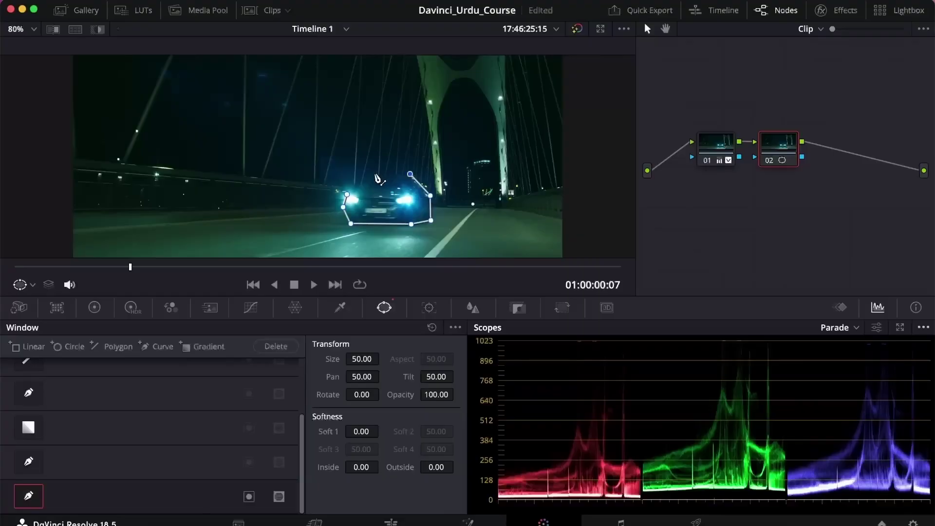
click(374, 174)
click(347, 194)
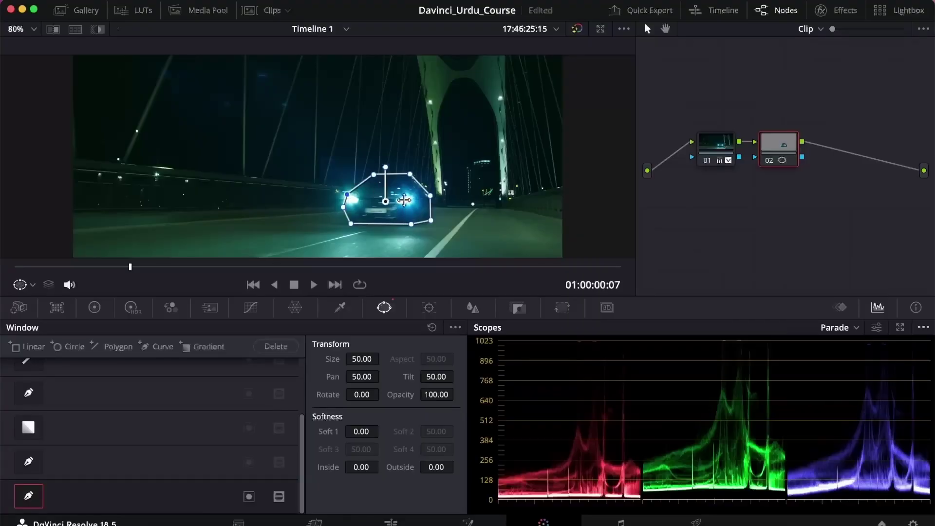
scroll(177, 407, up, 3)
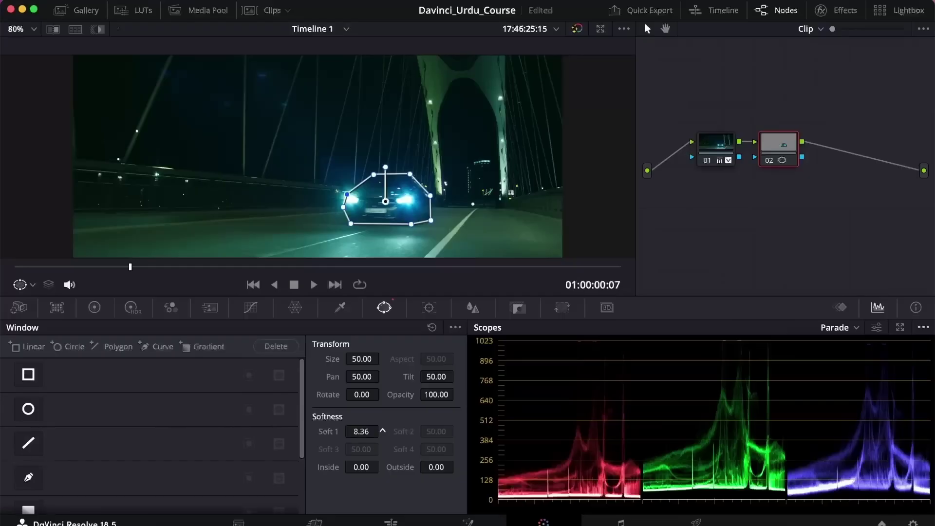
drag(383, 431, 383, 431)
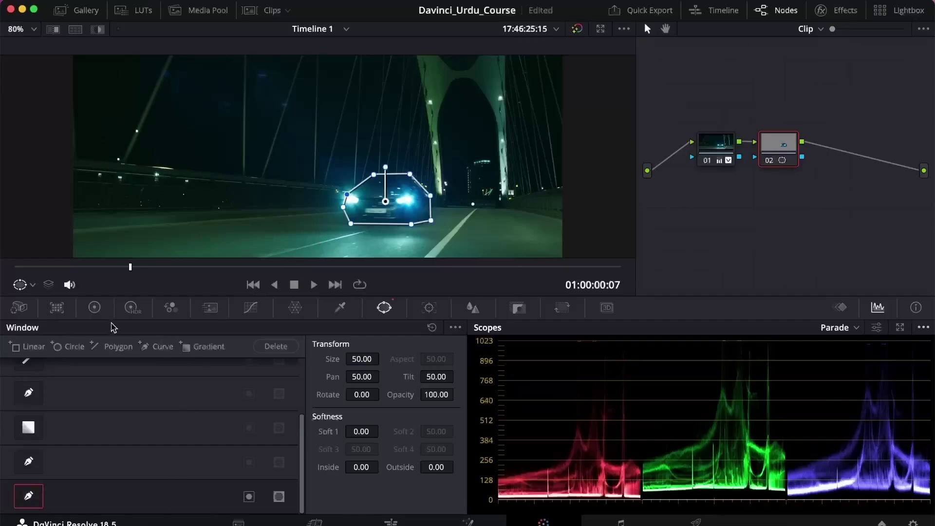
Tint the windowed car blue by setting the Offset wheel to red 21.19, green 24.48 and blue 34.72.
click(94, 307)
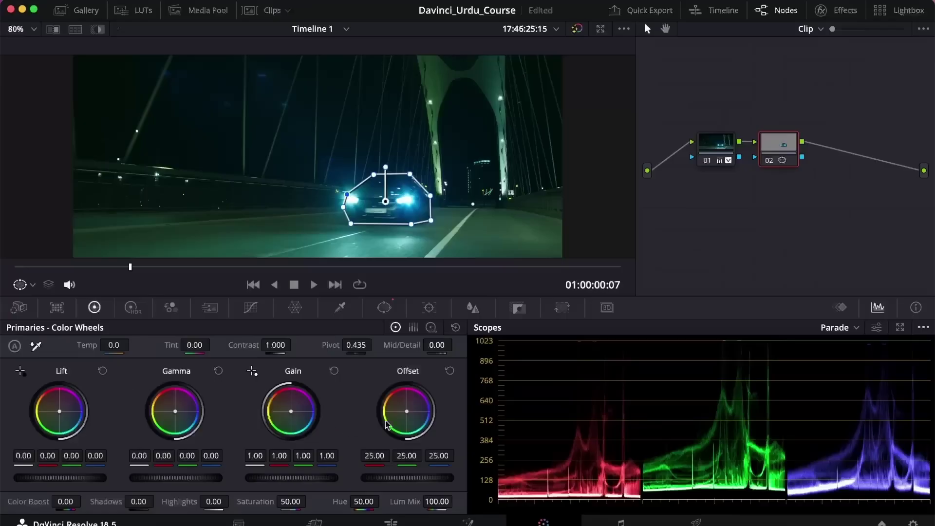
mouse_move(387, 423)
mouse_down()
mouse_move(382, 416)
mouse_move(395, 426)
mouse_move(387, 421)
mouse_up()
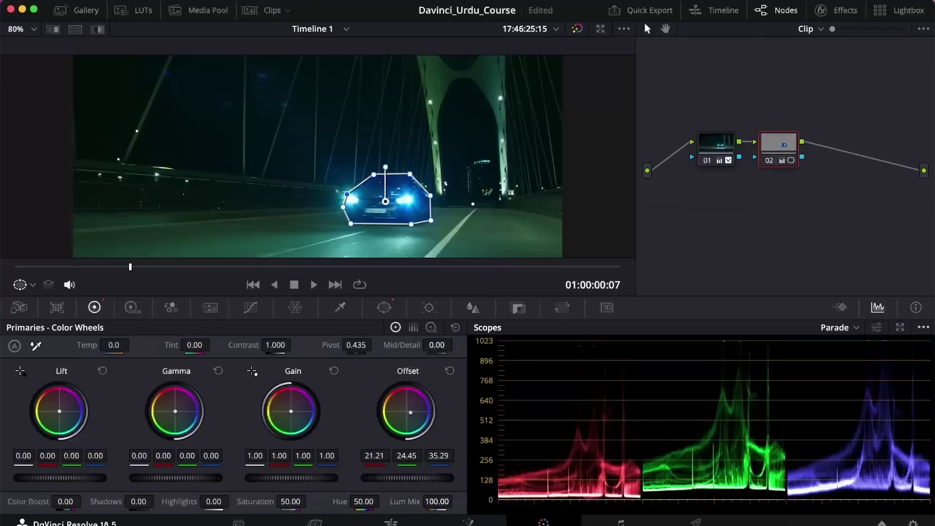
right_click(547, 199)
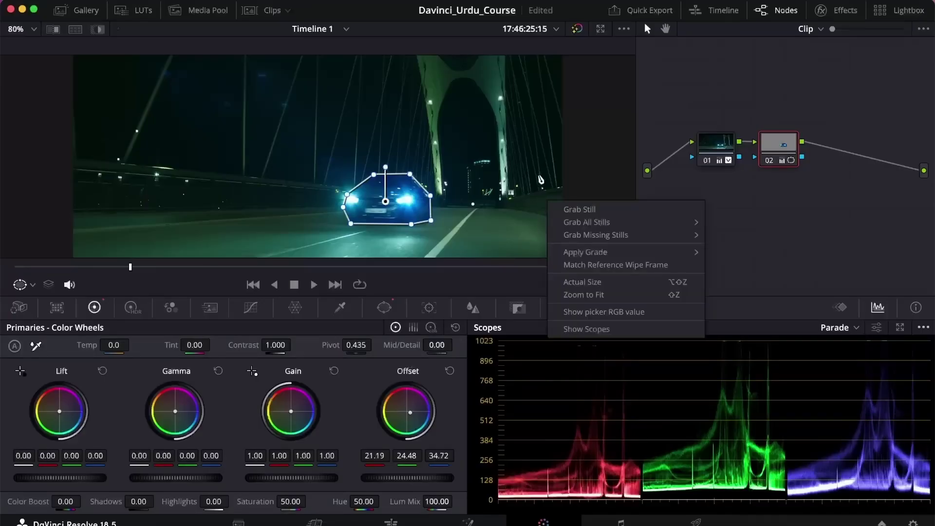
key(Escape)
drag(406, 212, 390, 202)
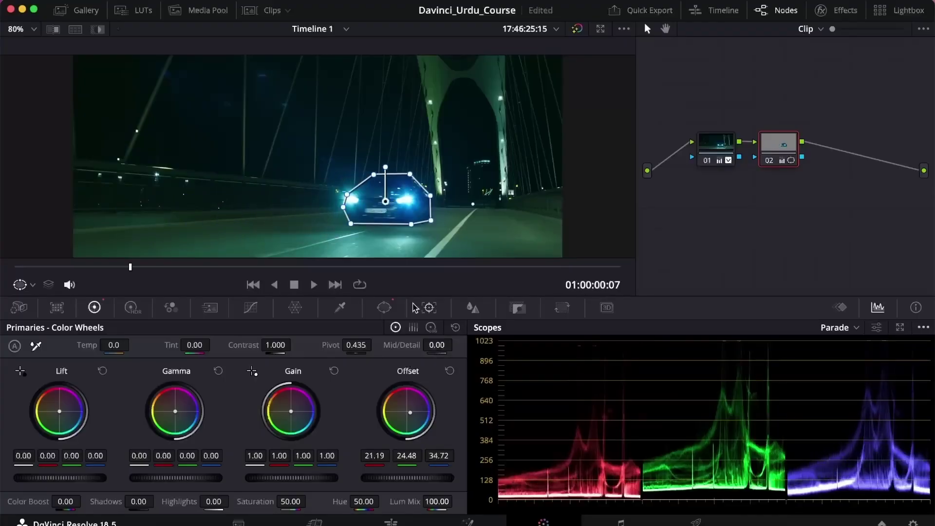
Toggle the inversion and mask mode of the car's curve window to compare the blue tint inside and outside it.
click(384, 307)
click(200, 466)
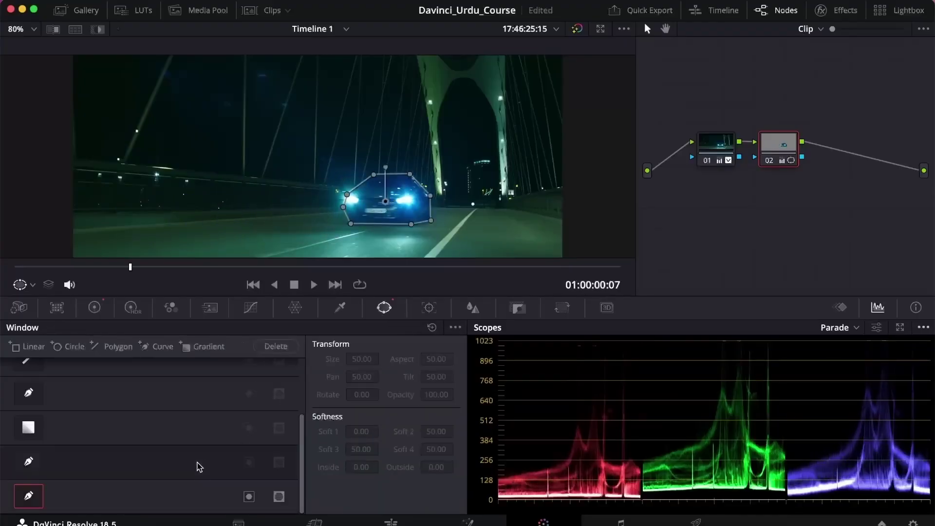
click(191, 493)
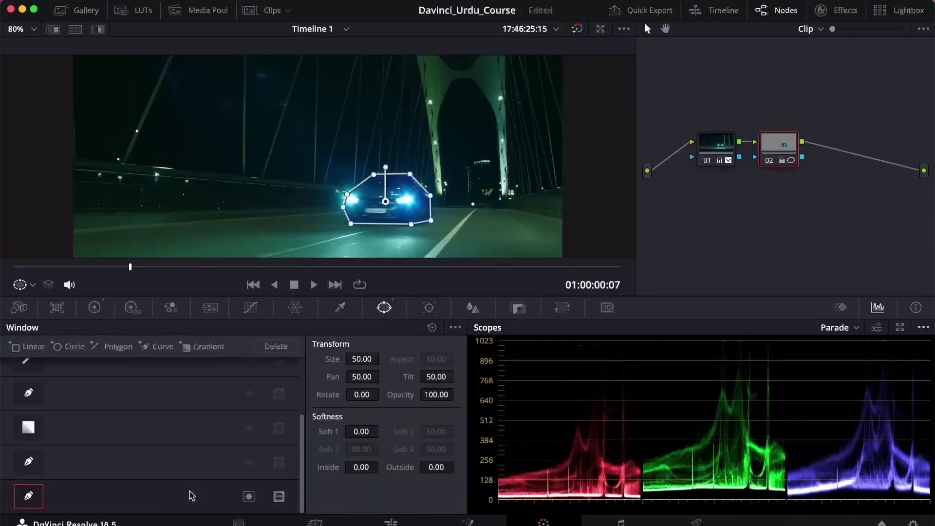
click(252, 499)
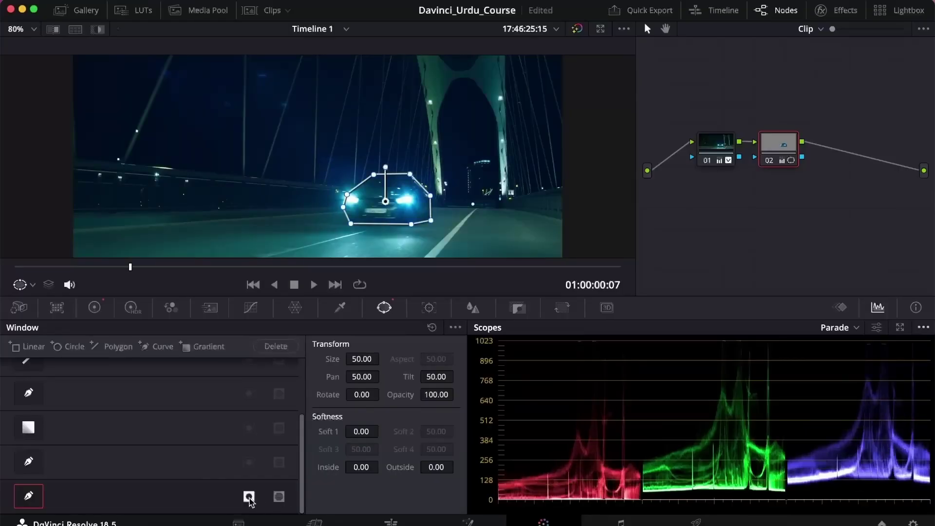
click(251, 499)
click(251, 501)
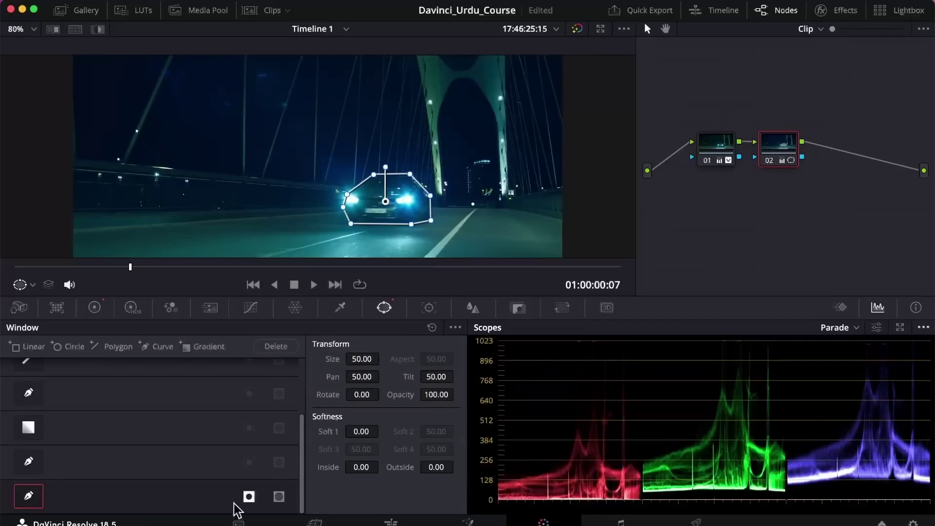
click(249, 501)
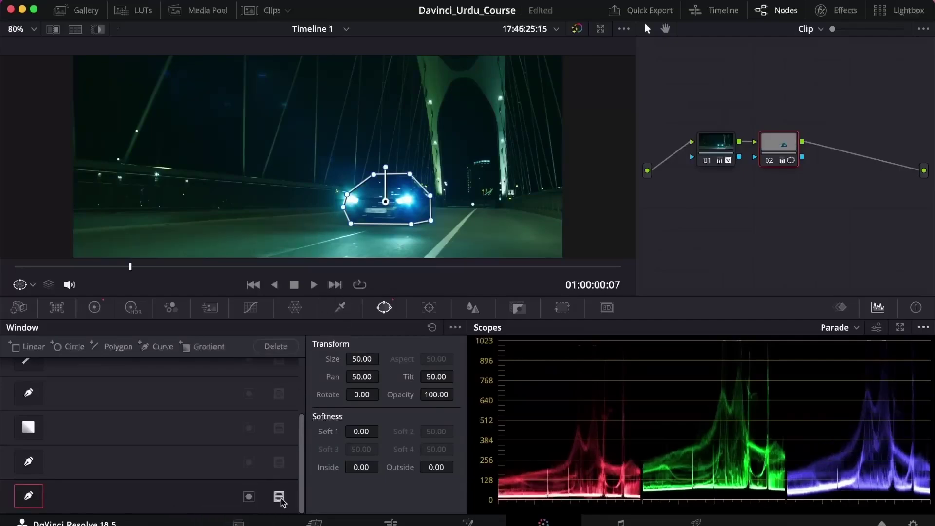
click(249, 500)
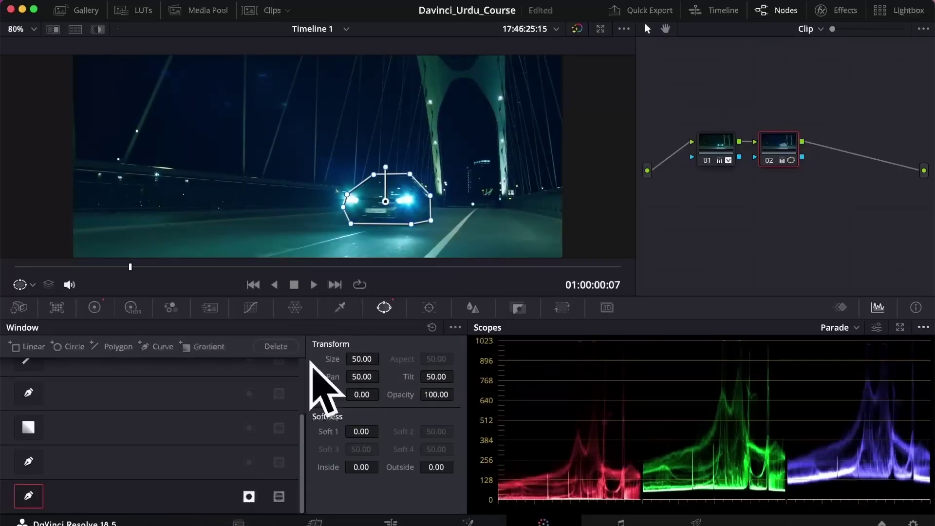
click(250, 496)
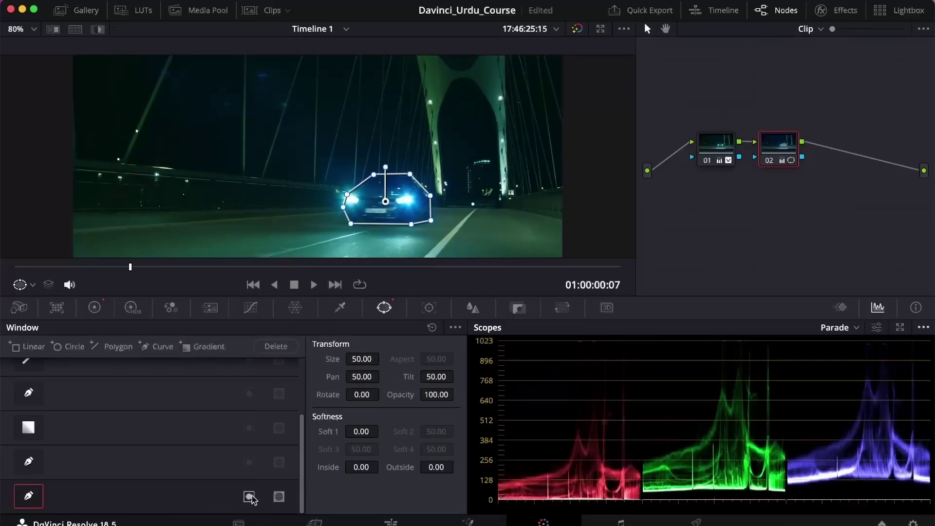
click(279, 499)
click(278, 498)
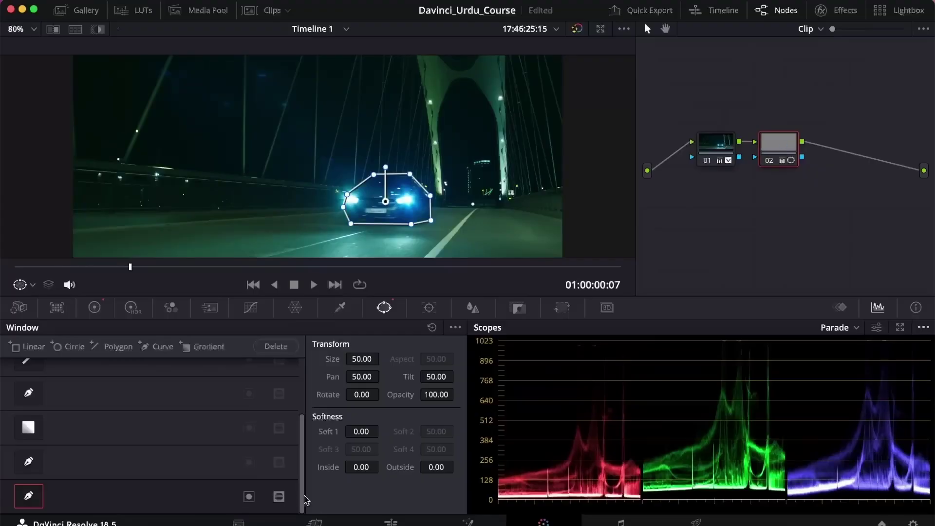
Move node 02 farther from node 01 and switch between the two nodes, ending with node 01 selected.
drag(776, 153, 804, 165)
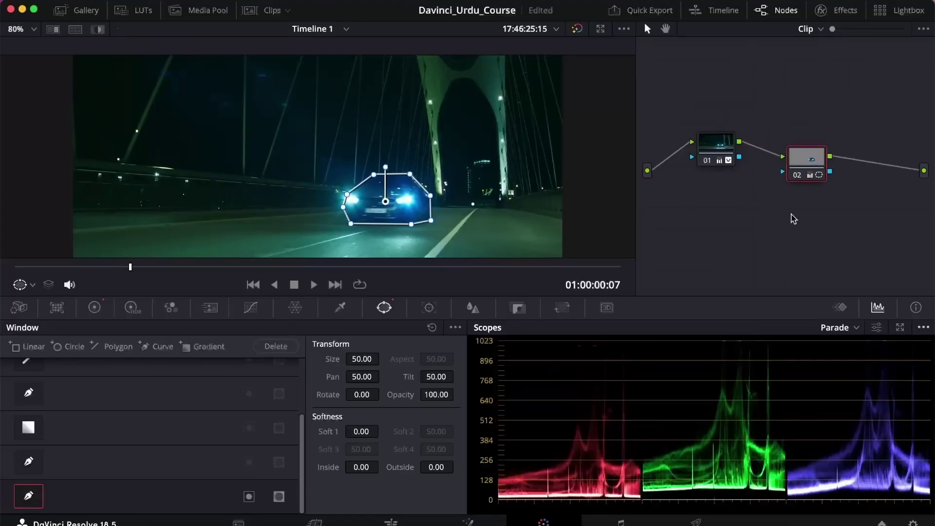
click(707, 146)
click(806, 162)
click(717, 161)
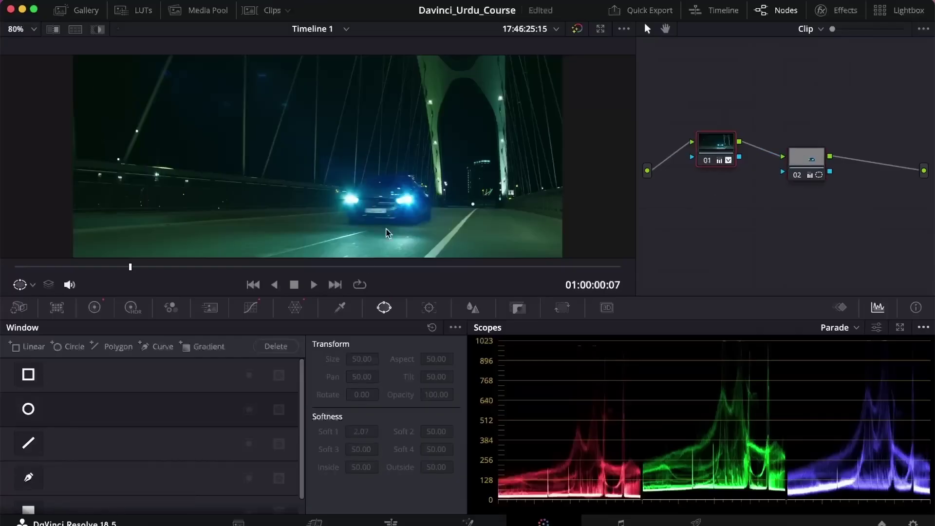
Scrub through the clip with node 01 and with node 02 selected to compare the window with the moving car.
click(43, 267)
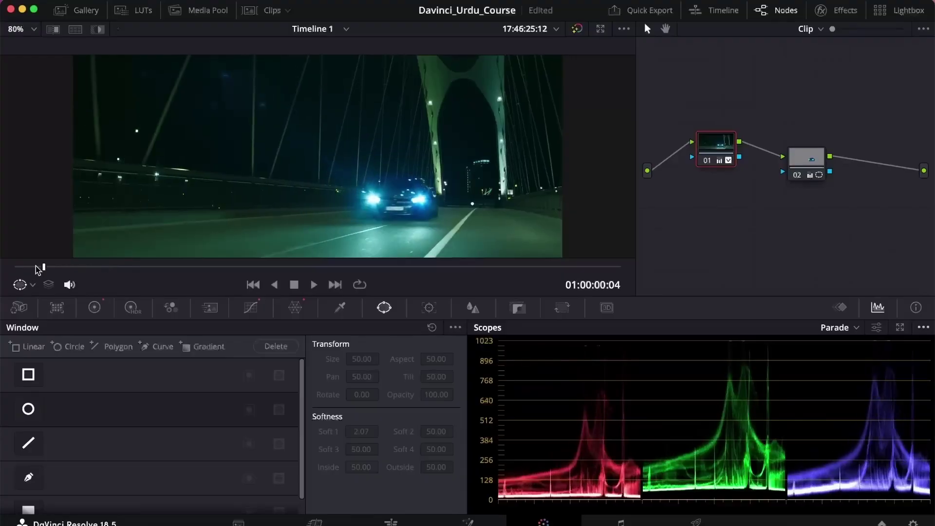
drag(36, 266, 117, 268)
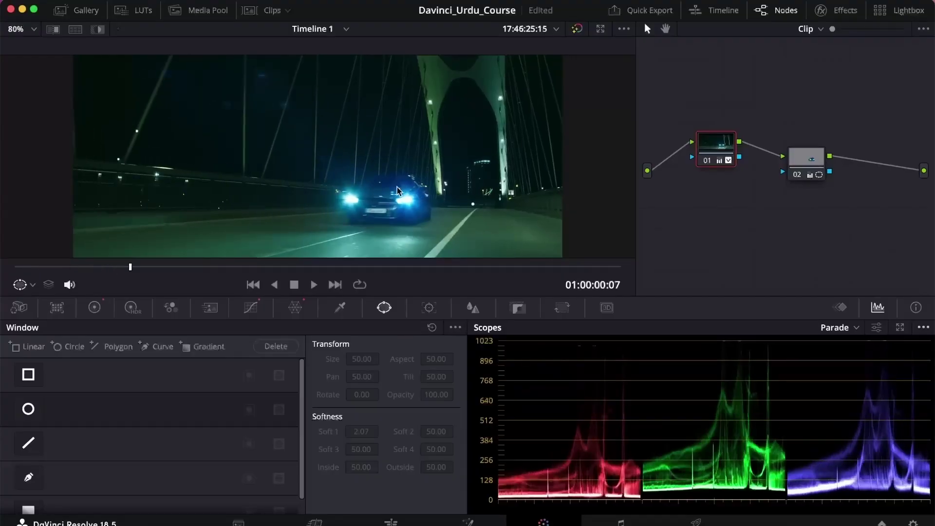
click(808, 162)
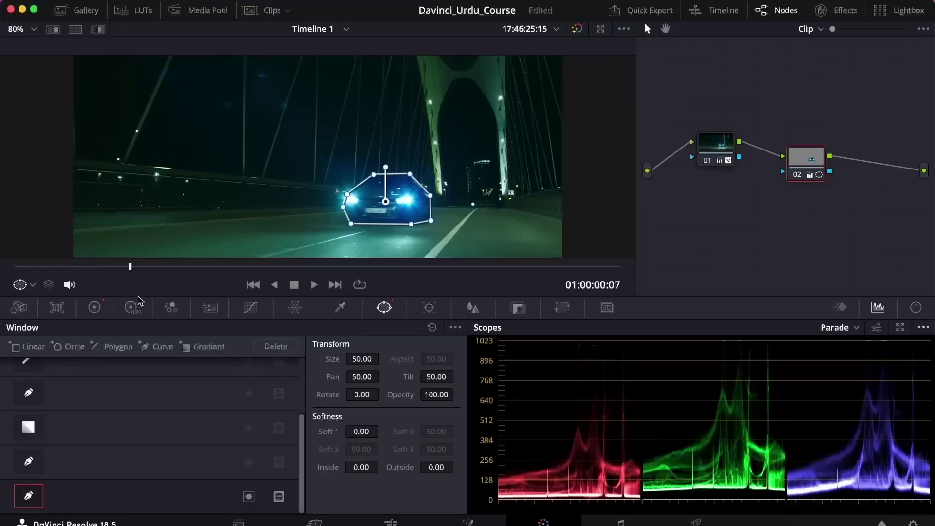
drag(127, 267, 332, 267)
drag(162, 289, 129, 285)
Track the car window forward from 01:00:00:07 to the clip's end and scrub back to 01:00:00:10 to check it.
click(427, 308)
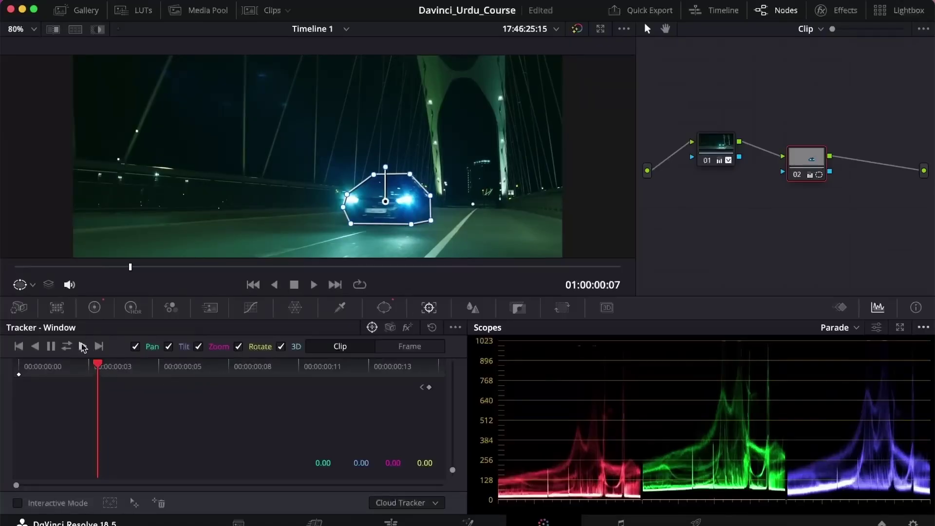
click(82, 346)
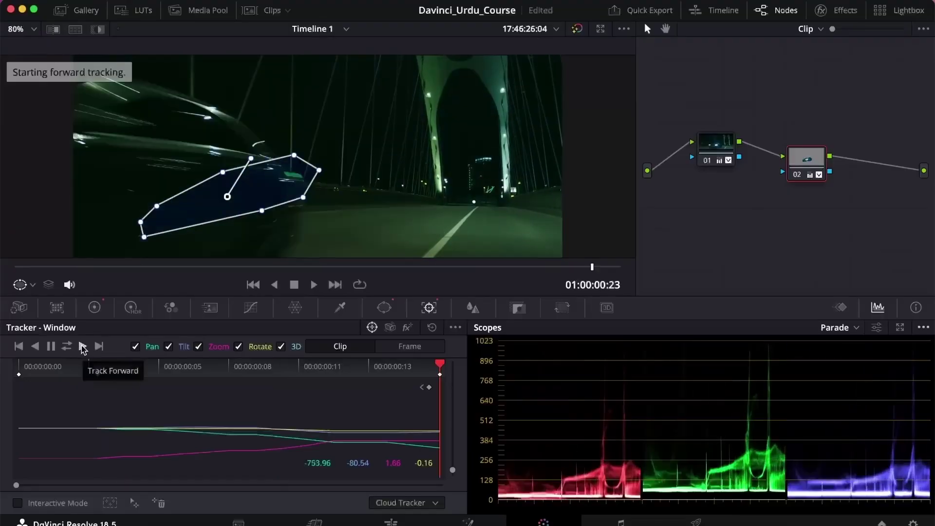
drag(440, 365, 162, 376)
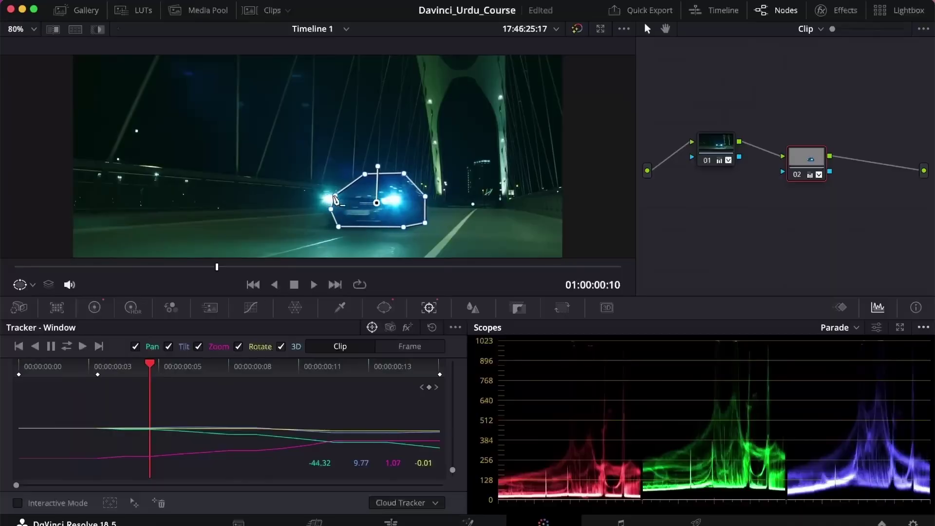
Try reshaping the window's left side around the car's headlight and lower edge at 01:00:00:10, checking neighbouring frames back to 01:00:00:05.
drag(335, 199, 327, 227)
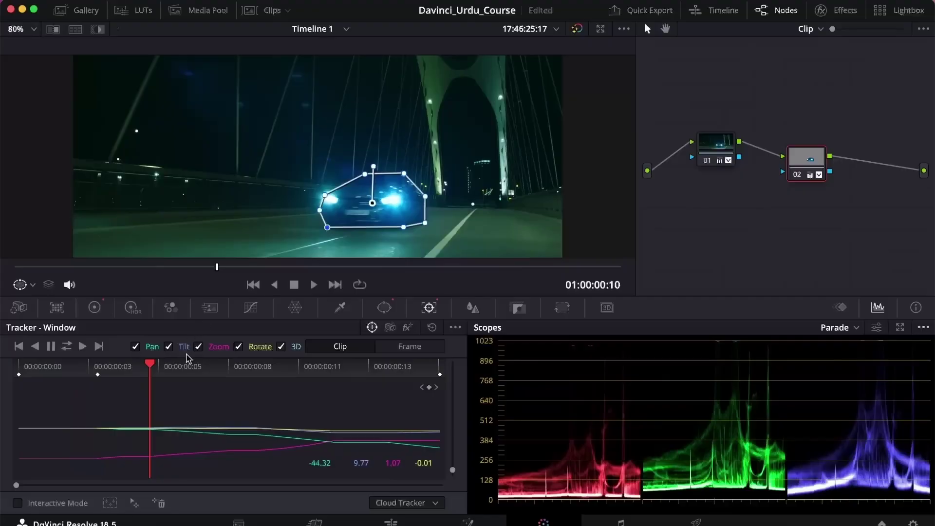
key(Left)
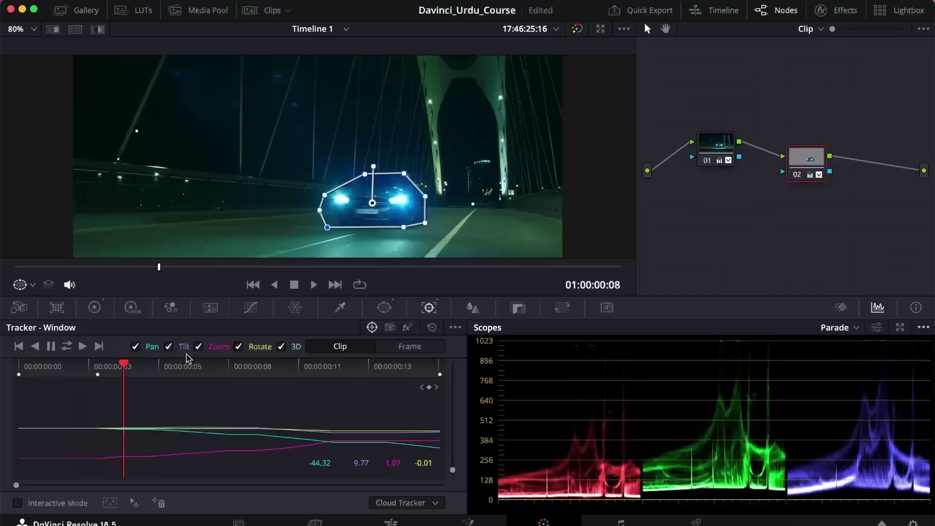
mouse_move(130, 369)
mouse_down()
mouse_move(43, 366)
mouse_move(124, 365)
mouse_up()
click(176, 363)
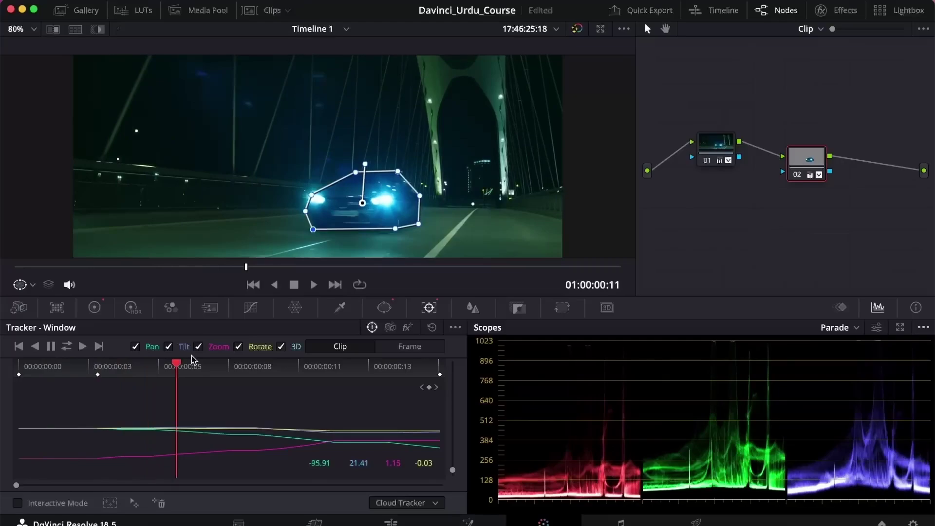
key(Left)
key(Left)
key(Left)
key(Left)
key(Left)
key(Left)
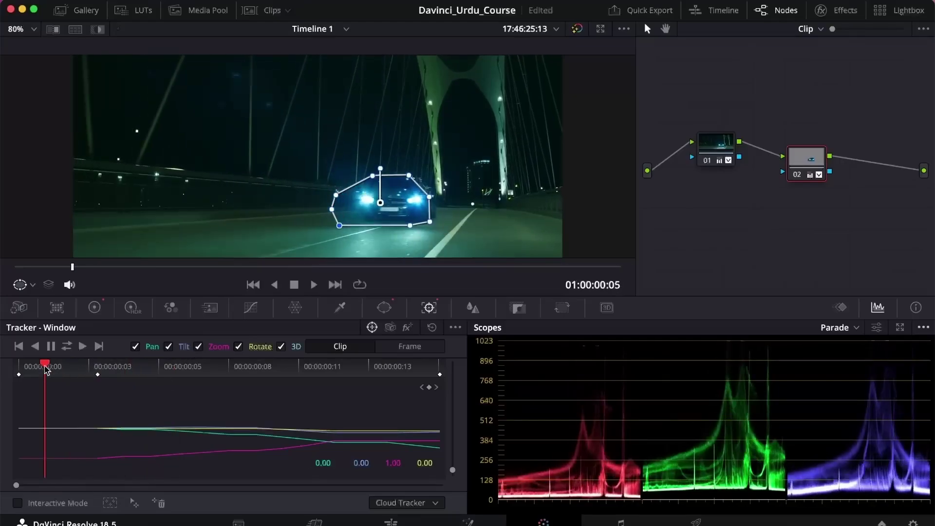
Try refitting the window to the car at 01:00:00:05, compare it at 01:00:00:13, and undo back to the untracked window.
mouse_move(44, 366)
mouse_down()
mouse_move(19, 367)
mouse_move(44, 366)
mouse_up()
drag(401, 204, 414, 202)
drag(44, 372, 234, 365)
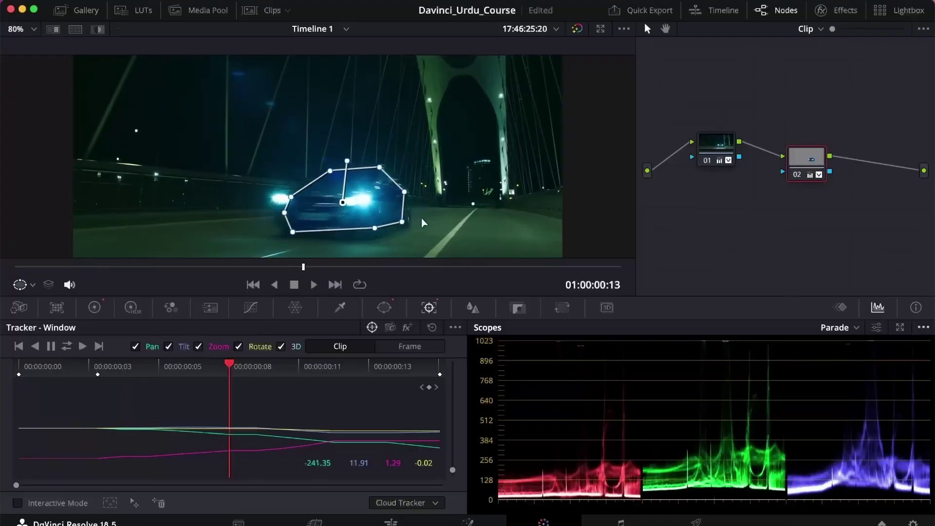
key(Delete)
key(super+z)
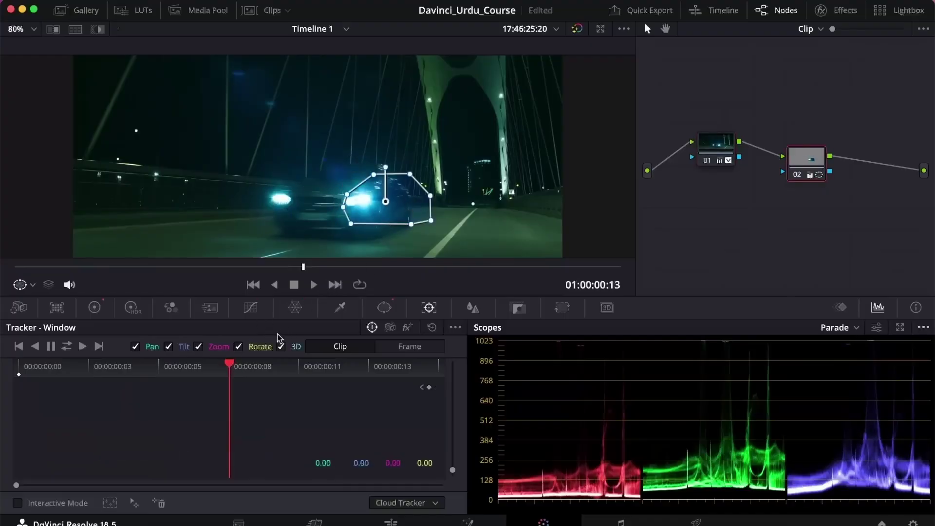
At the clip's first frame, move the curve window over the car and reshape its corner points to fit the body.
click(384, 307)
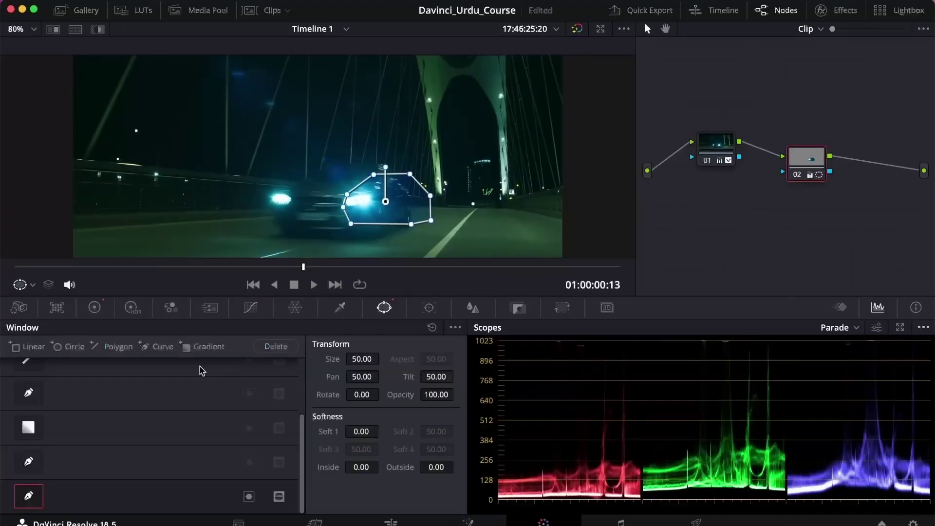
drag(299, 271, 2, 280)
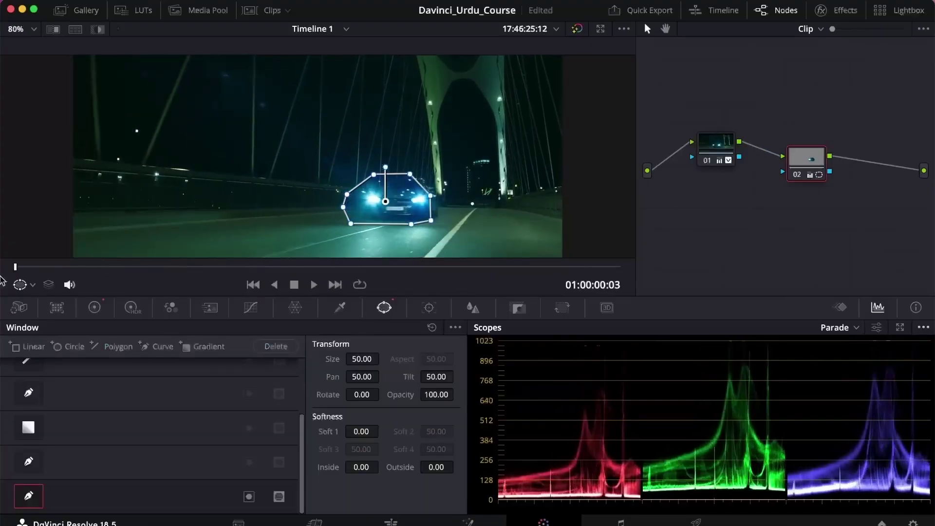
drag(405, 209, 427, 210)
drag(433, 173, 371, 222)
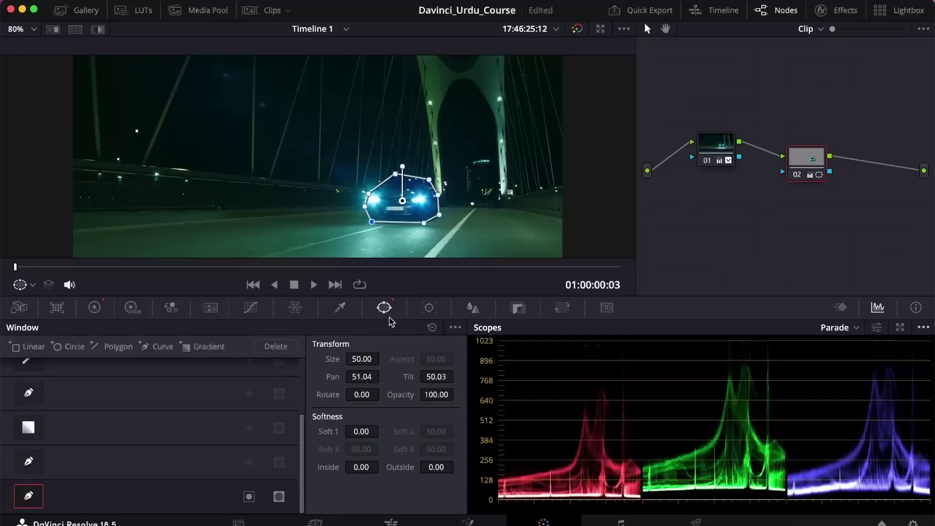
Track the refitted car window forward from 01:00:00:03 through the clip and scrub back to 01:00:00:11.
click(427, 308)
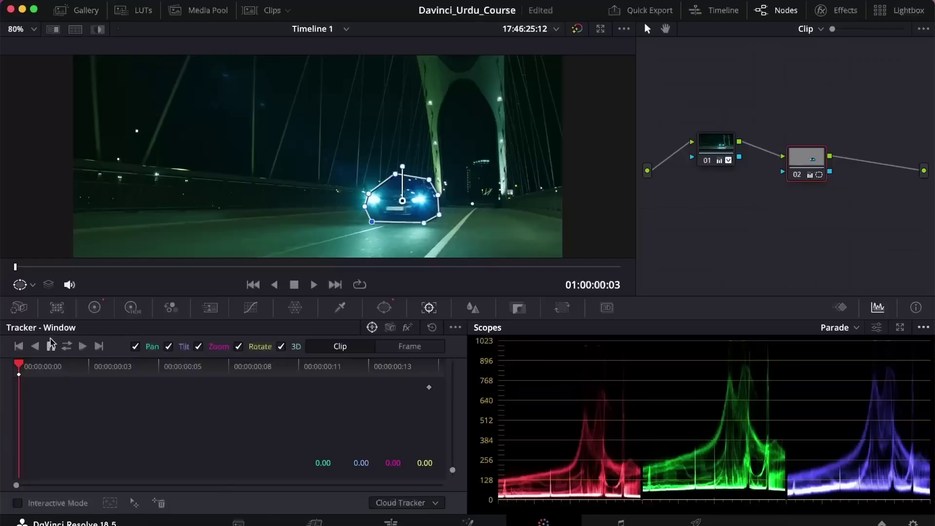
click(82, 346)
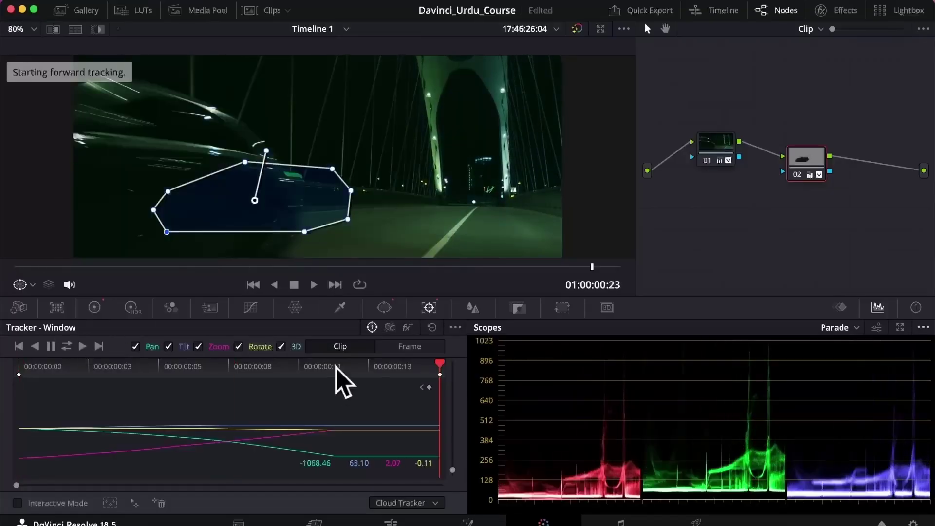
drag(331, 368, 190, 355)
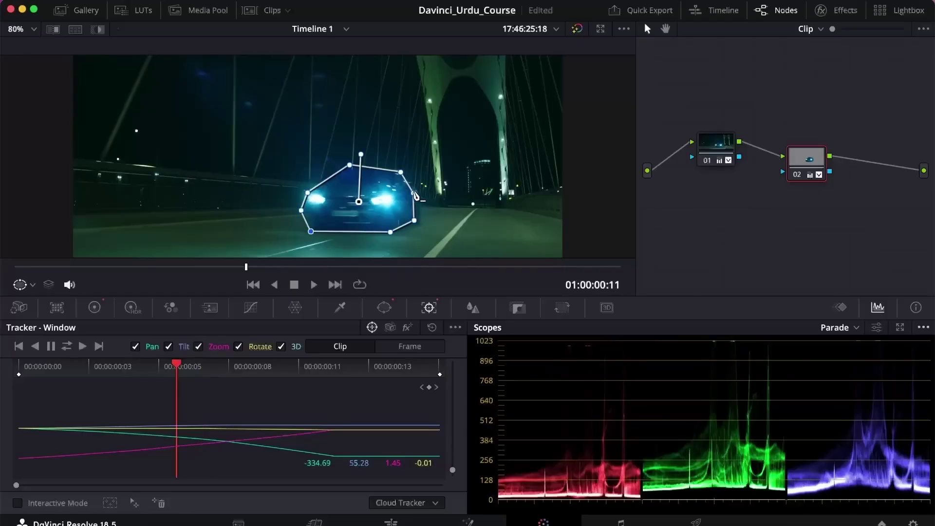
Adjust the window's right-side, roof and lower points around the car at 01:00:00:11 and 01:00:00:13.
drag(414, 195, 422, 224)
drag(177, 370, 240, 356)
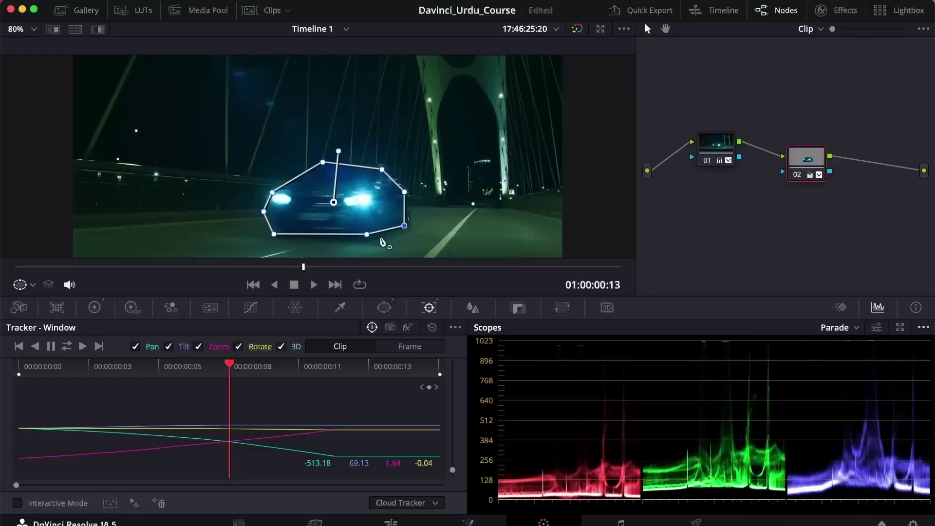
drag(404, 226, 411, 227)
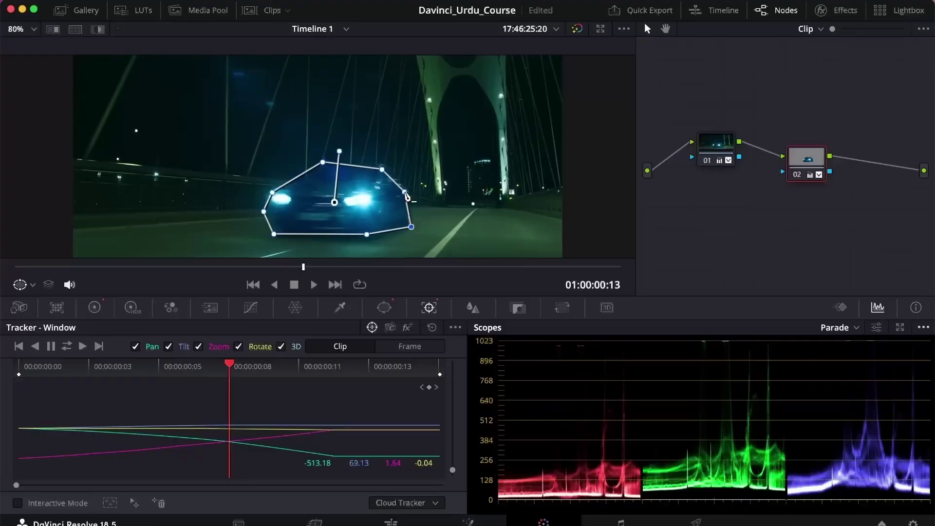
drag(405, 191, 381, 163)
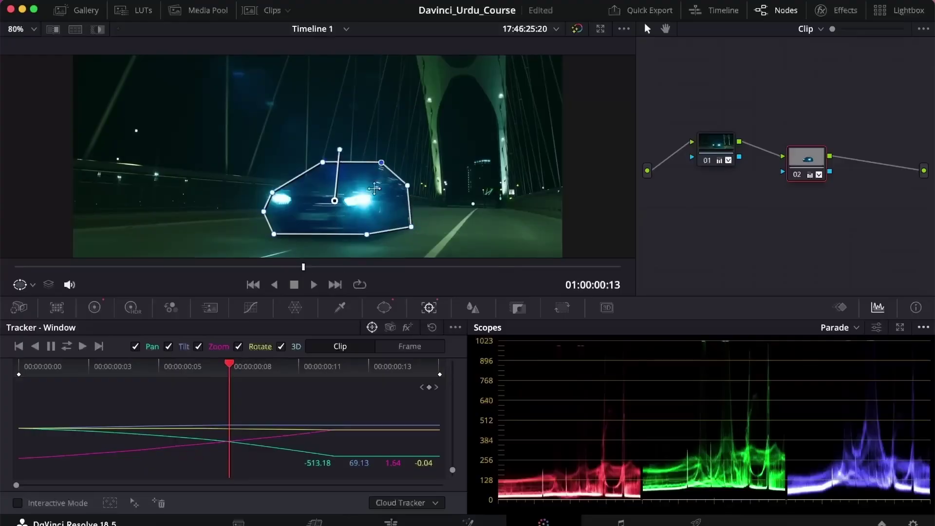
drag(366, 234, 368, 240)
Step backward and forward through the frames up to 01:00:00:18 to check how the reshaped window follows the car.
key(Left)
key(Left)
key(Left)
key(Left)
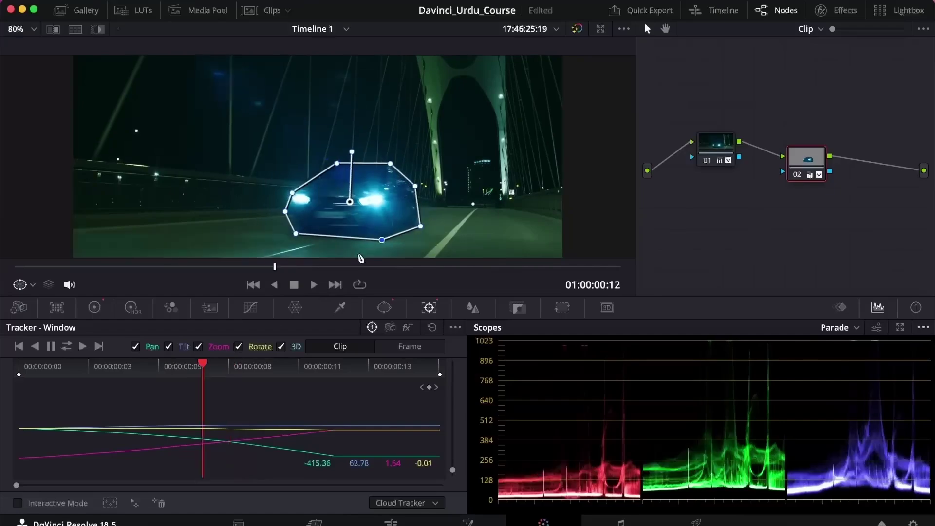
key(Right)
key(Right)
key(Right)
key(Right)
key(Right)
key(Right)
key(Right)
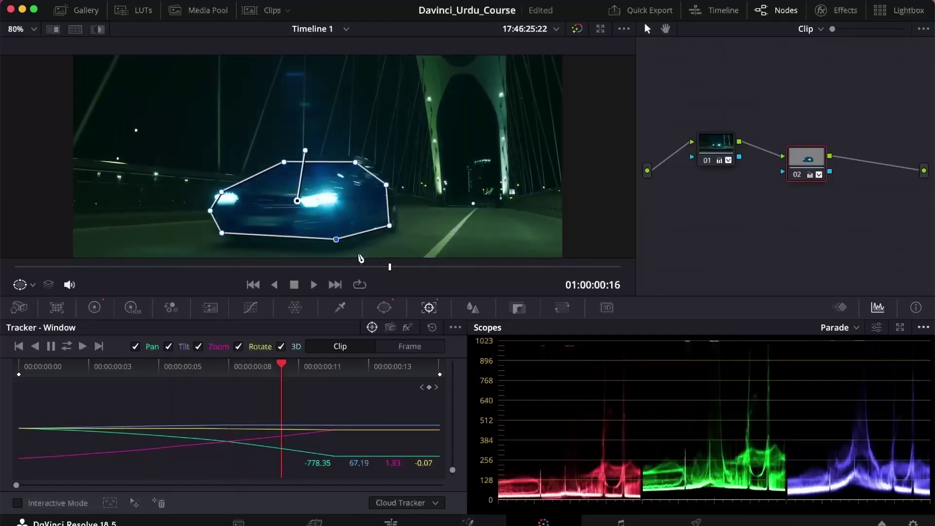
key(Right)
key(Right)
key(Right)
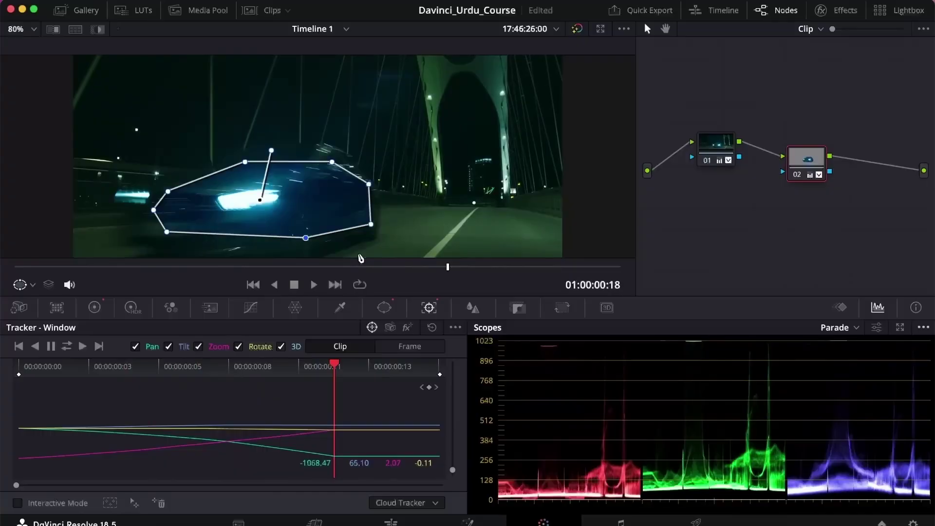
At 01:00:00:17, enlarge the window to enclose the front headlight, lower body, right side and roof of the car.
key(Left)
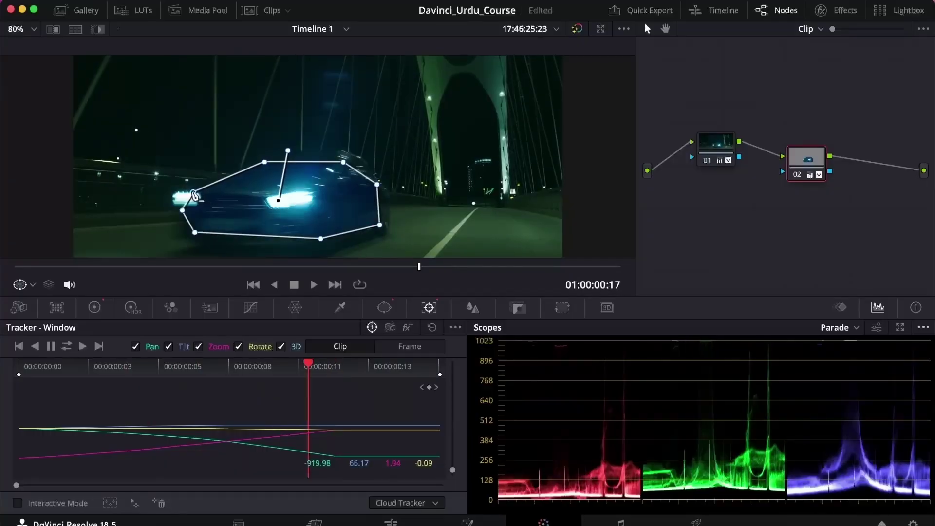
drag(194, 195, 195, 244)
drag(321, 239, 316, 257)
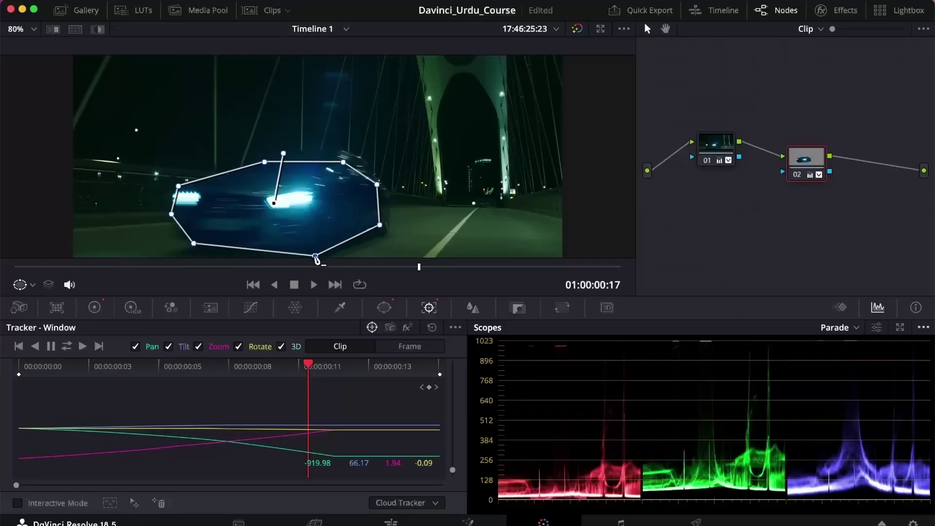
drag(379, 224, 391, 234)
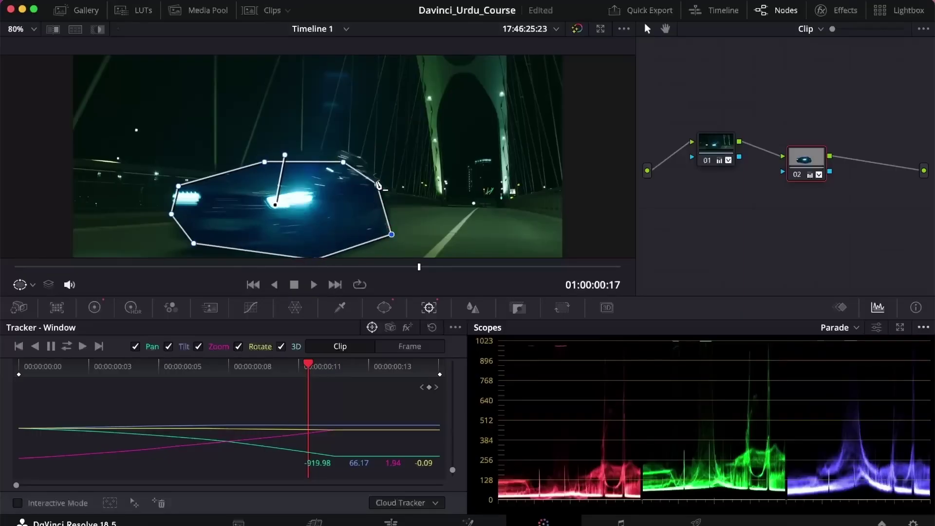
drag(378, 184, 342, 148)
Step back to 01:00:00:08 and compare the enlarged window with the car between there and 01:00:00:11.
key(Left)
key(Left)
key(Left)
key(Left)
key(Left)
key(Left)
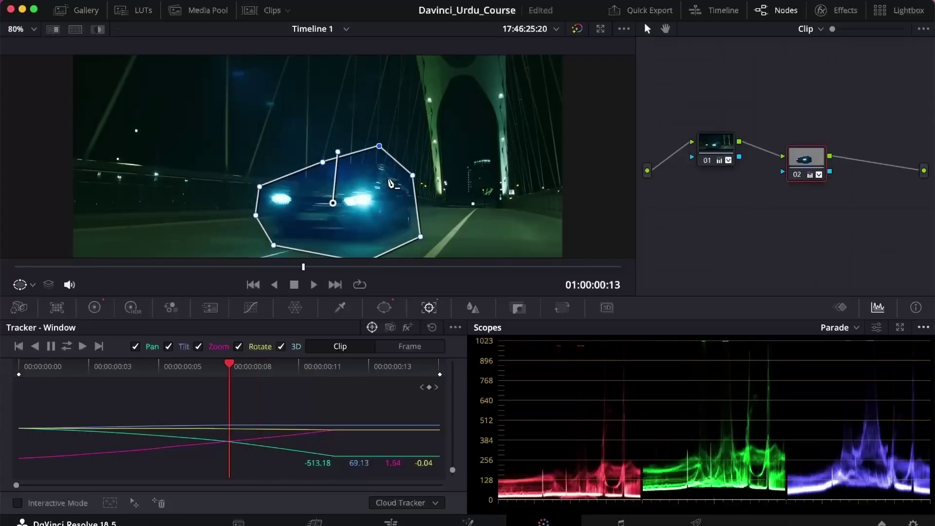
key(Left)
key(Left)
key(Left)
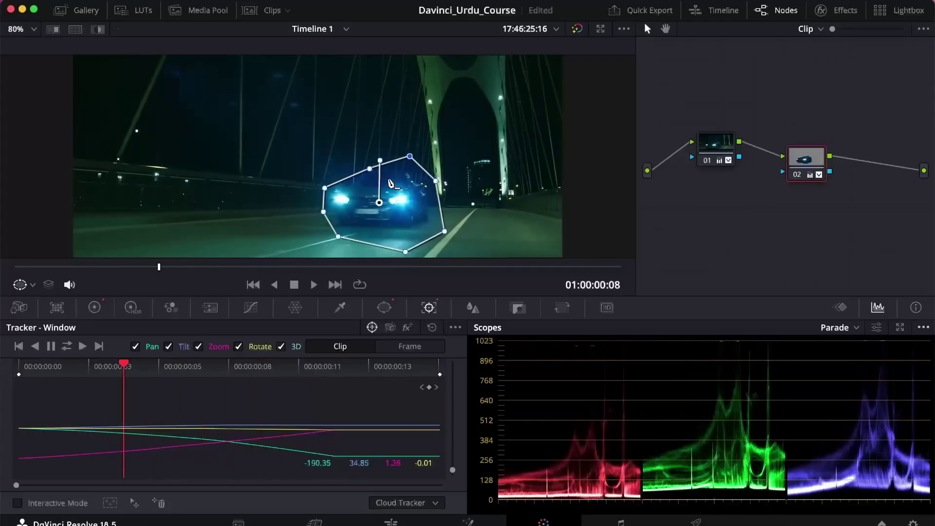
key(Right)
key(Right)
key(Right)
key(Right)
key(Right)
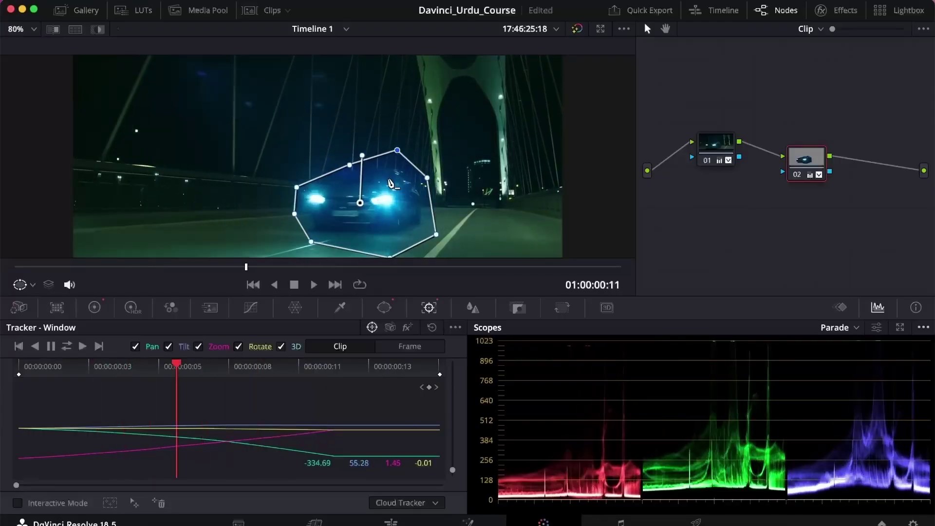
key(Left)
key(Left)
key(Left)
key(Left)
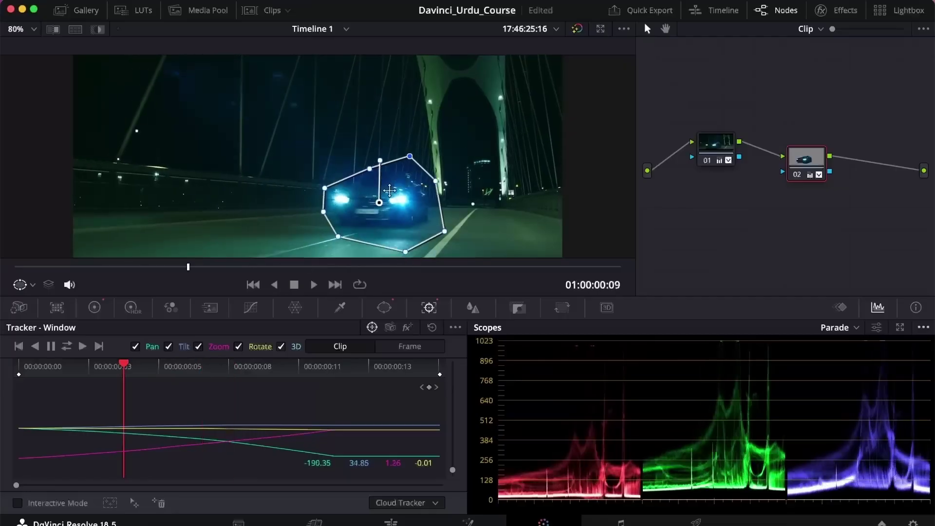
Step forward to 01:00:00:21 and back to 01:00:00:20 to examine the window as the car leaves the shot.
key(Right)
key(Right)
key(Right)
key(Right)
key(Right)
key(Right)
key(Right)
key(Right)
key(Right)
key(Right)
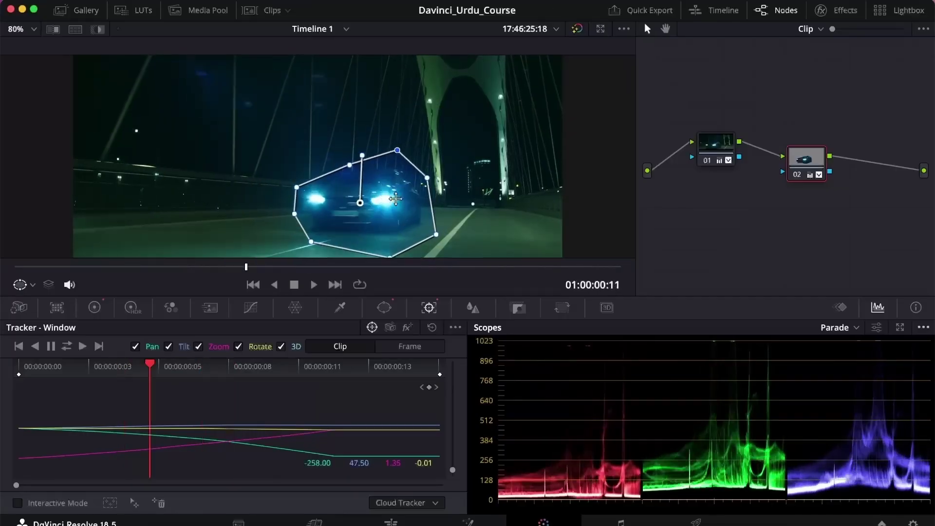
key(Right)
key(Right)
key(Right)
key(Right)
key(Right)
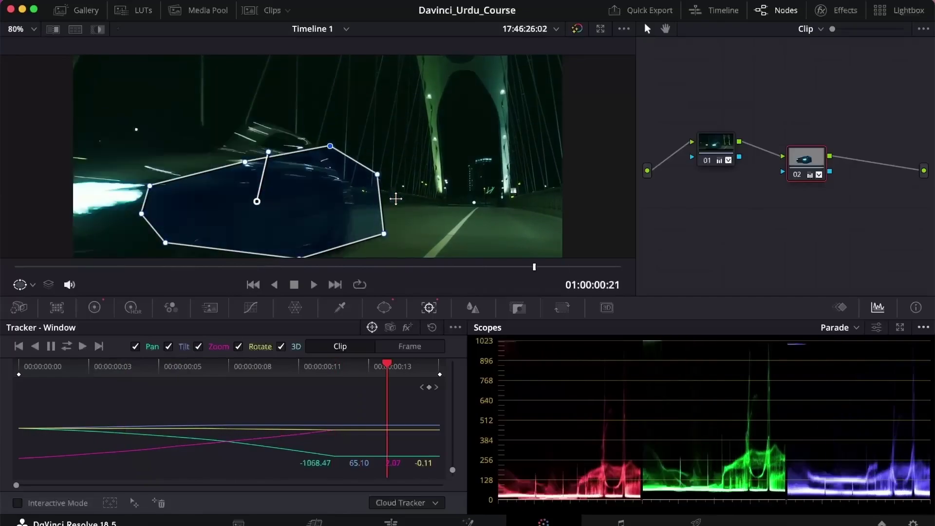
key(Left)
key(Left)
key(Left)
key(Left)
key(Left)
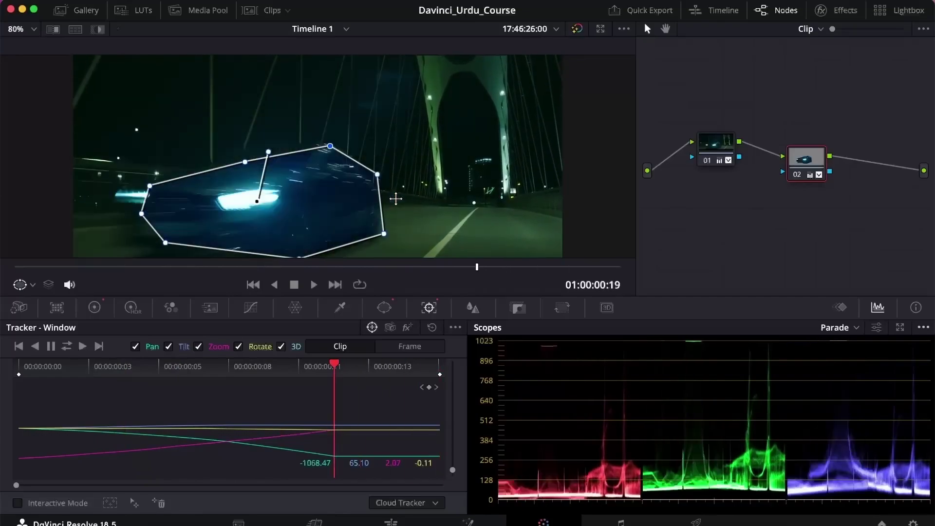
key(Right)
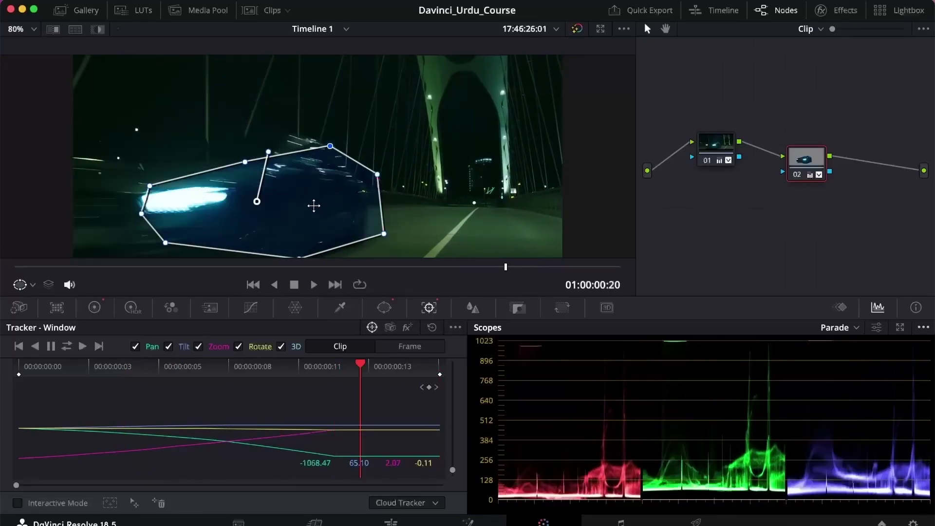
Try moving the whole window out of the picture at 01:00:00:20, check it on earlier frames, and undo the move.
drag(313, 205, 3, 245)
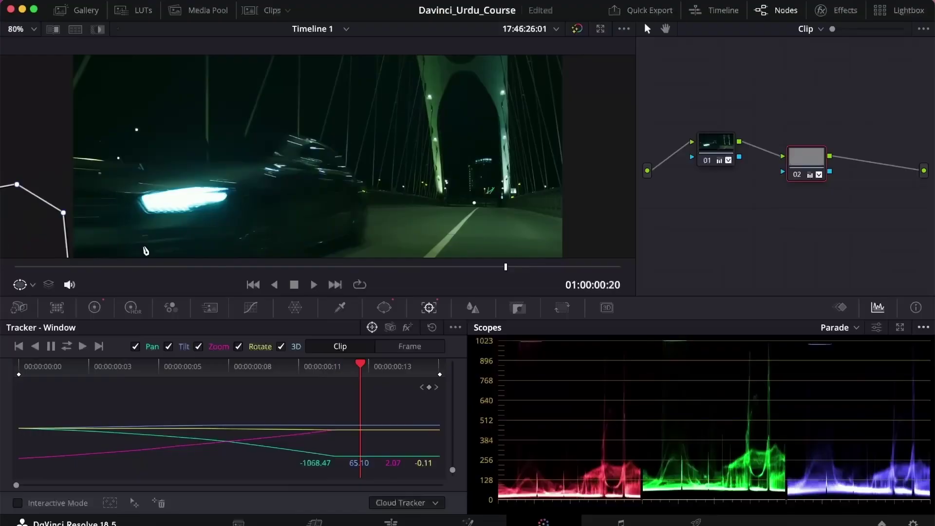
key(Left)
key(Left)
key(Left)
key(Left)
key(Left)
key(Left)
key(Left)
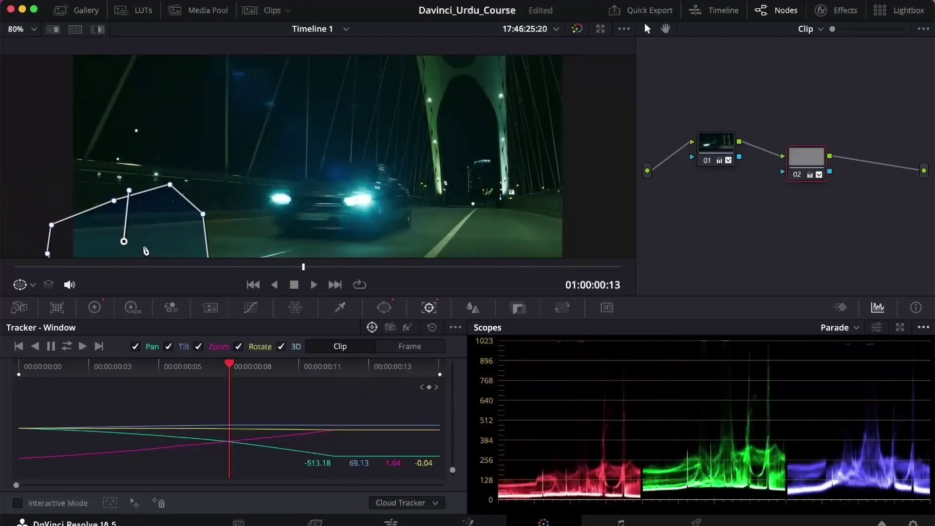
key(super+z)
Step forward to the frames around 01:00:00:19 to examine the restored window against the car.
key(Right)
key(Right)
key(Right)
key(Right)
key(Right)
key(Right)
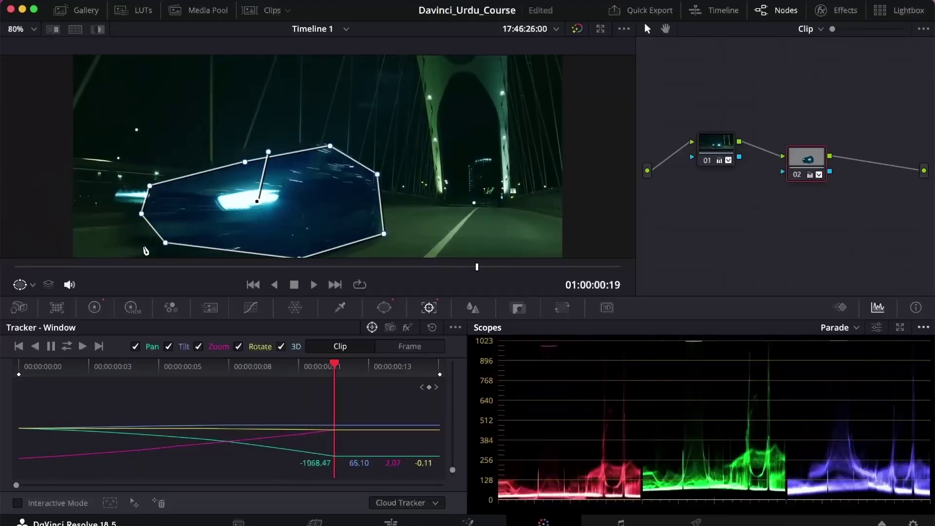
key(Right)
key(Left)
key(Left)
right_click(327, 214)
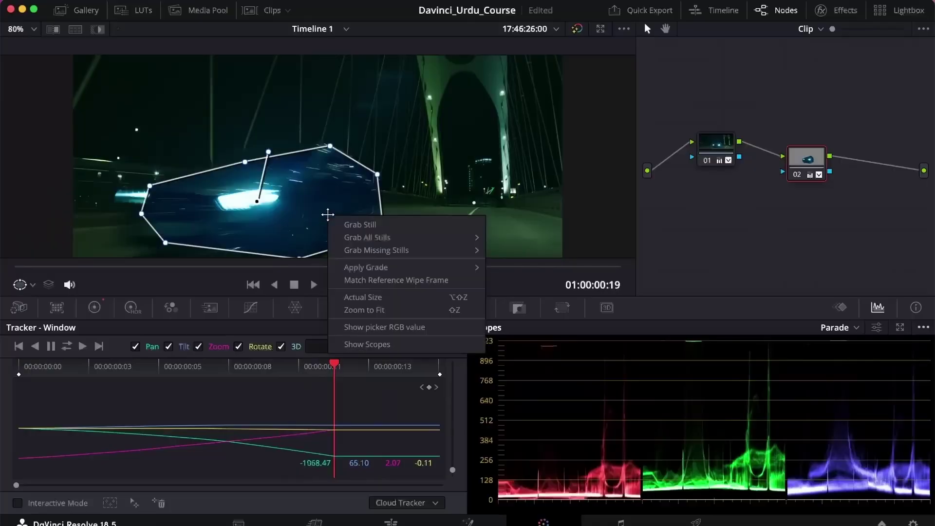
click(296, 357)
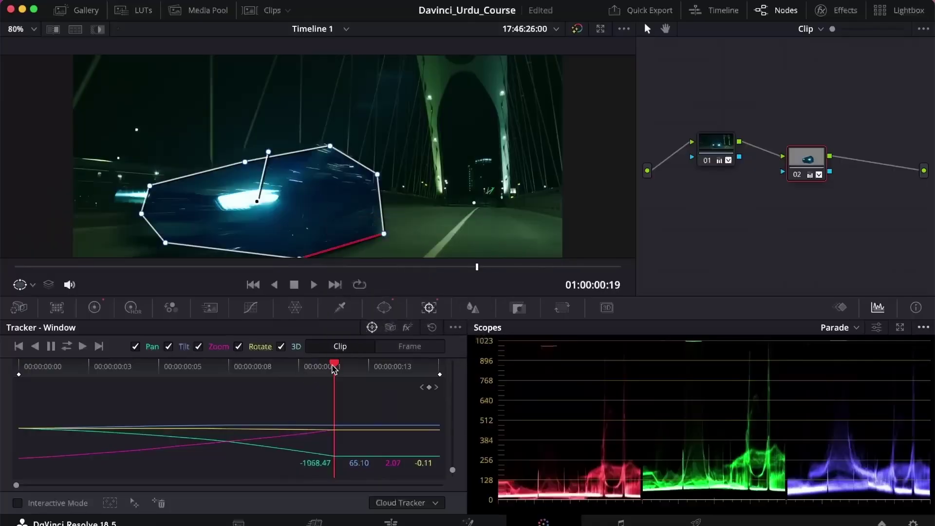
drag(334, 368, 354, 364)
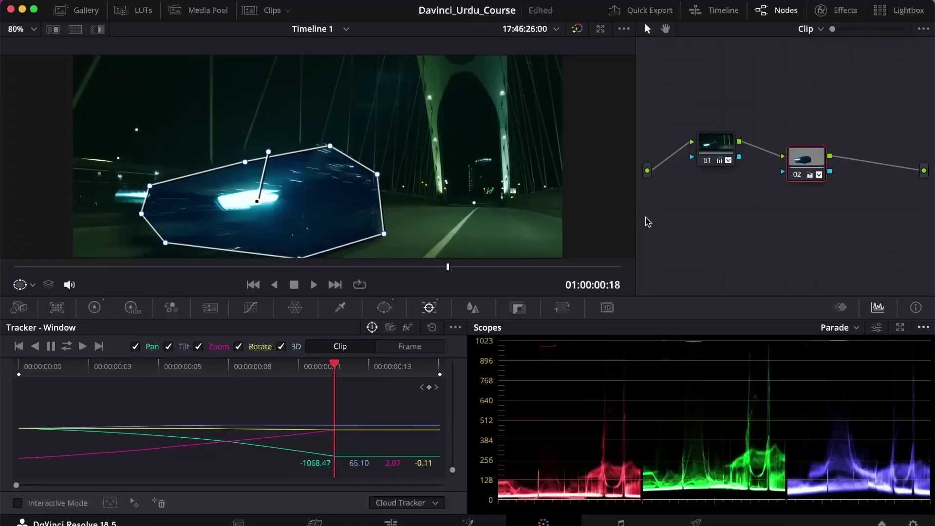
Select node 01 to hide the window outline and play the clip backward and forward to examine the tint's edges.
click(717, 152)
key(j)
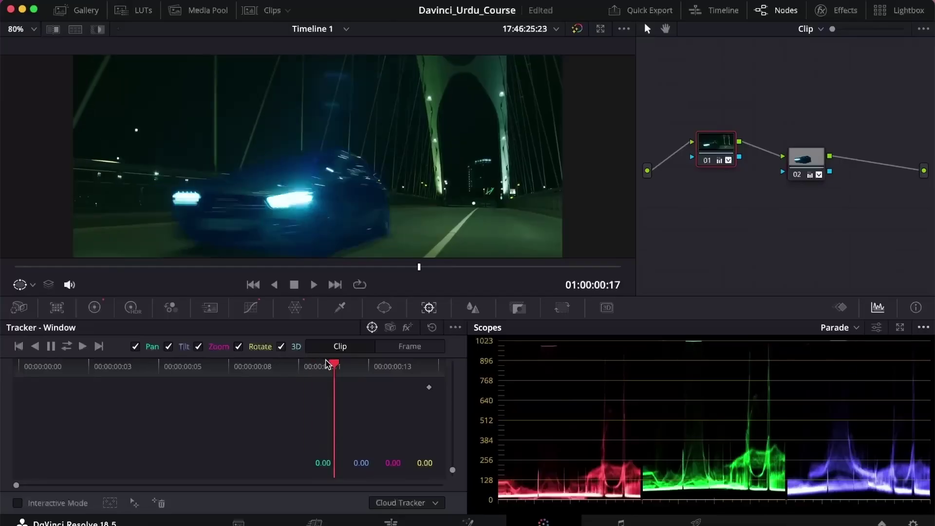
key(l)
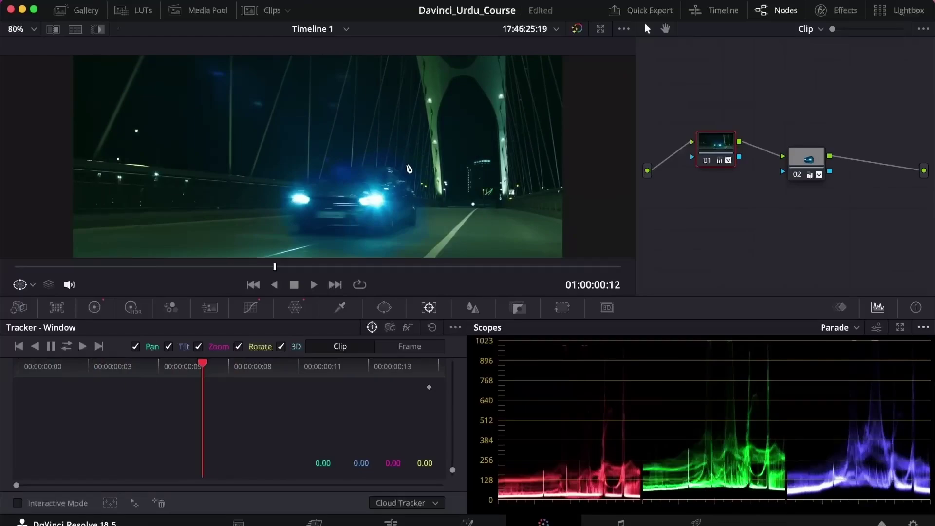
Soften the edge of node 02's curve window by setting Soft 1 to 32.86.
click(383, 307)
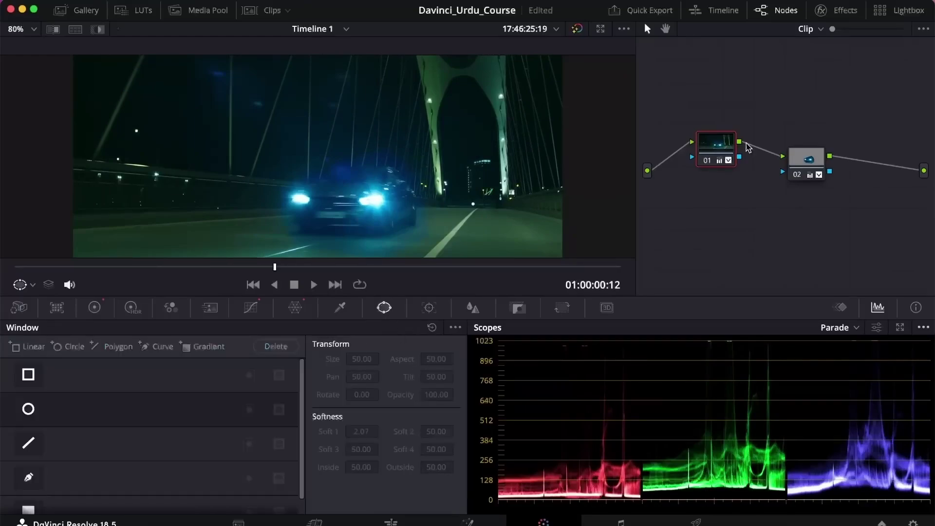
click(804, 162)
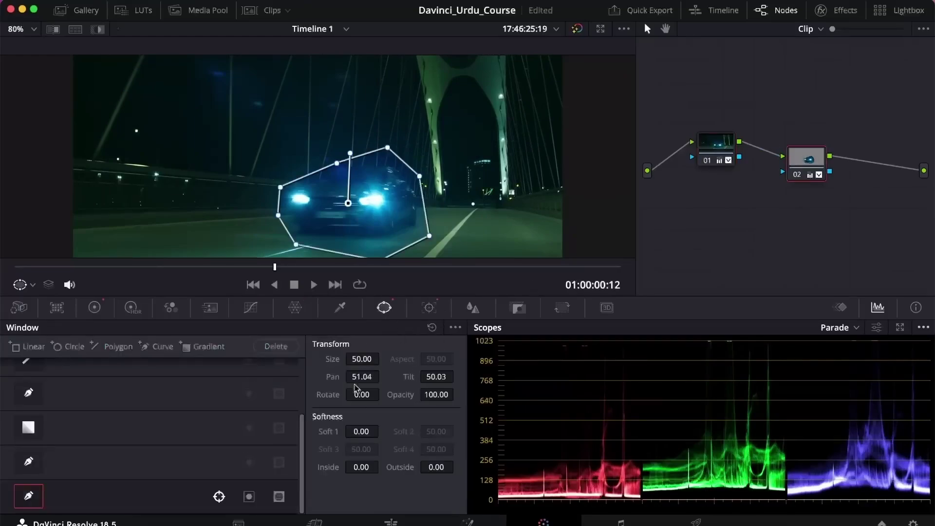
drag(383, 430, 405, 430)
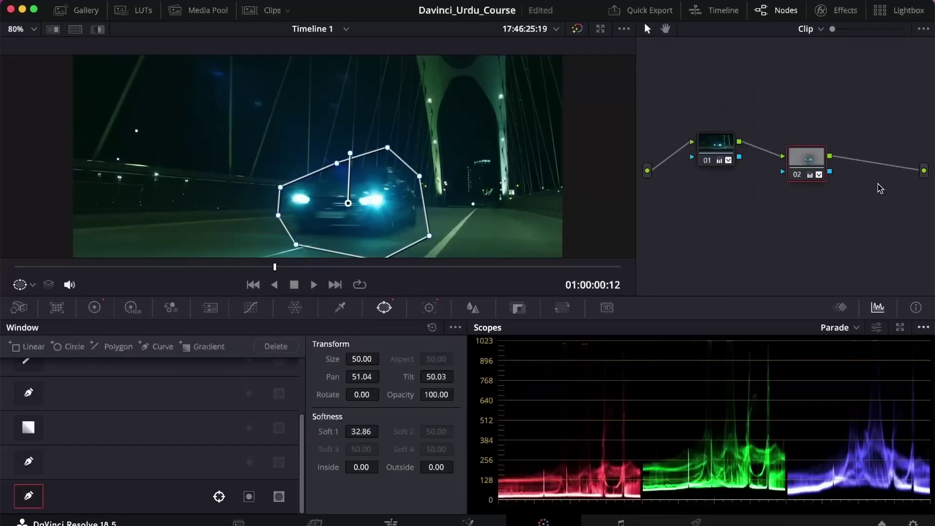
Compare the softened grade with the ungraded picture at 01:00:00:11 and play the clip from its start.
click(703, 149)
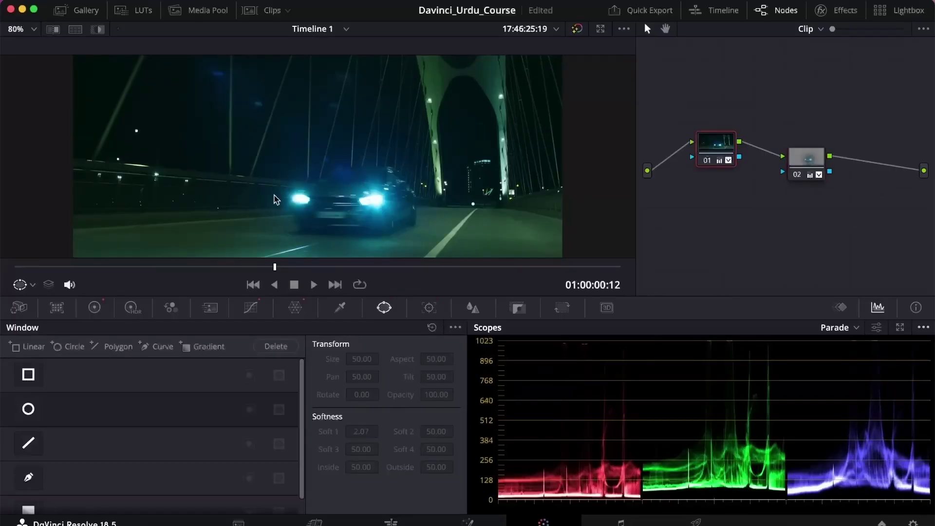
drag(273, 278, 246, 267)
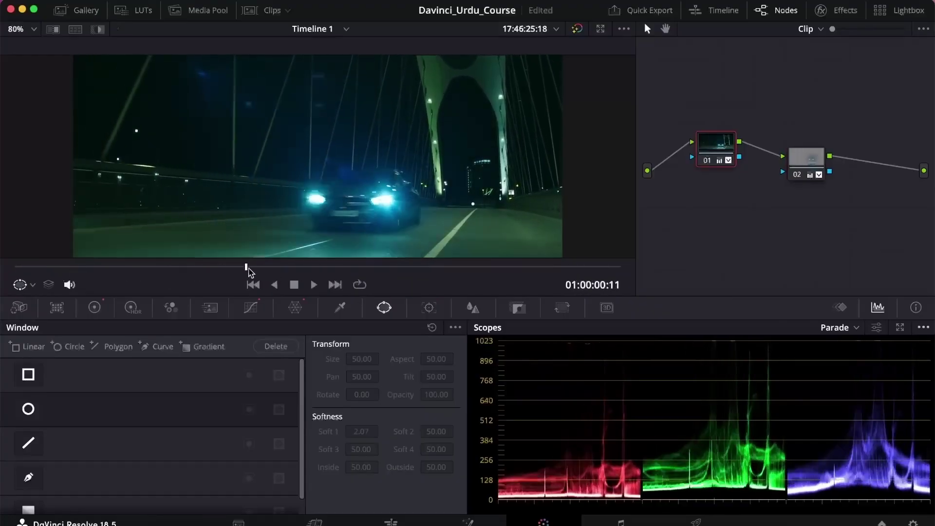
click(576, 30)
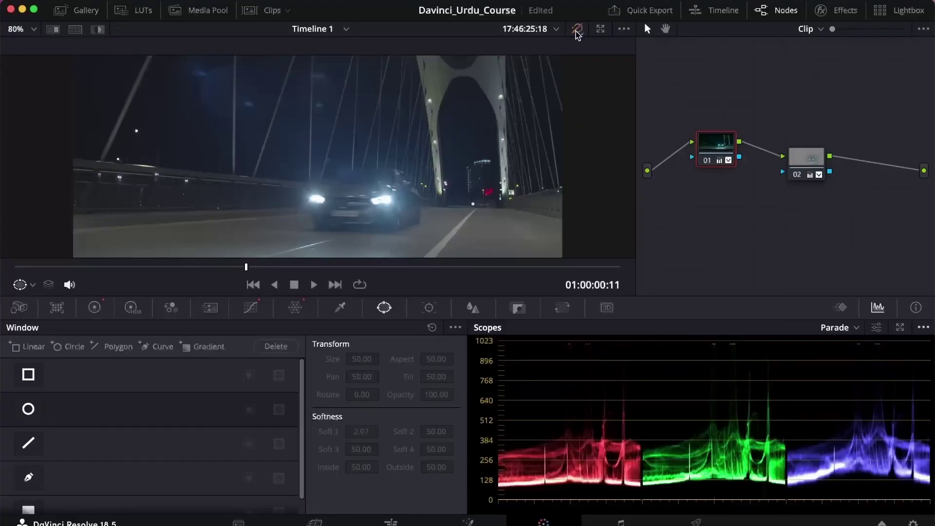
click(576, 30)
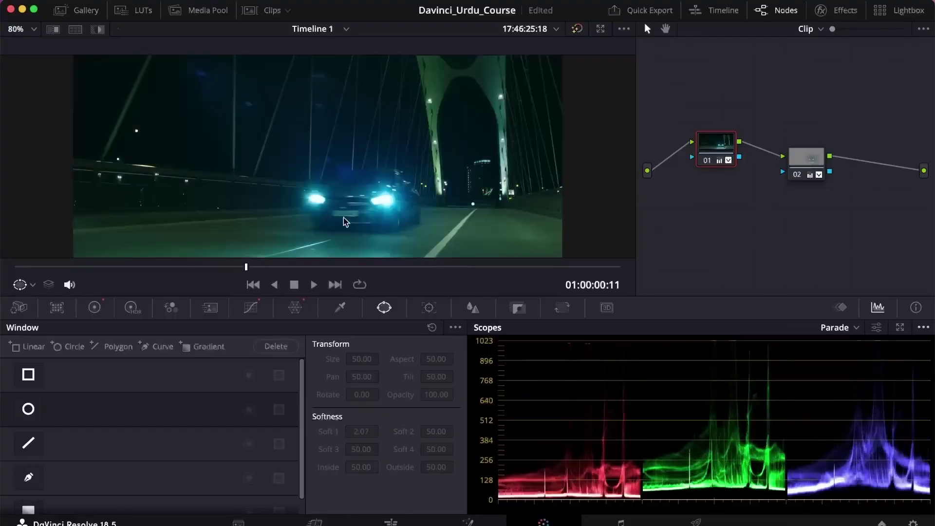
drag(246, 269, 2, 256)
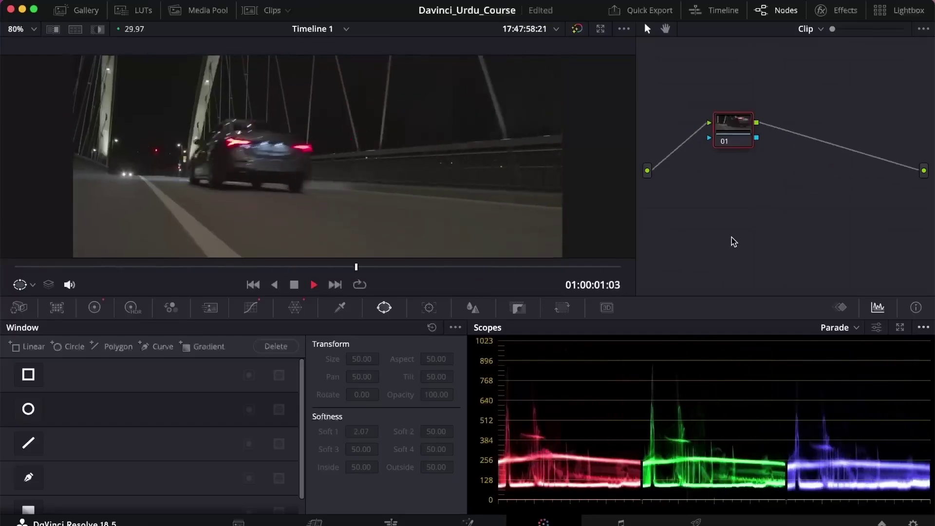
key(space)
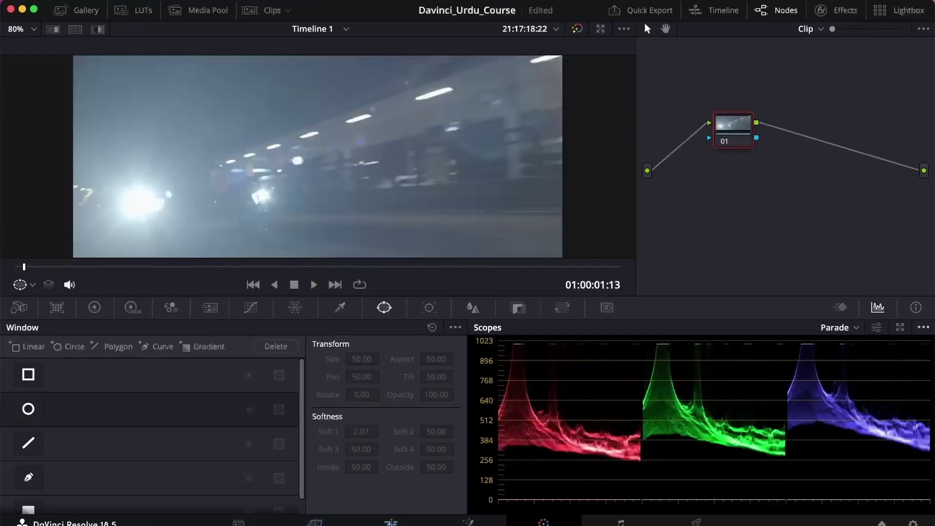
Place the playhead at 01:00:00:16 on the first timeline clip in the Edit page and reopen it for grading.
key(shift+4)
click(230, 397)
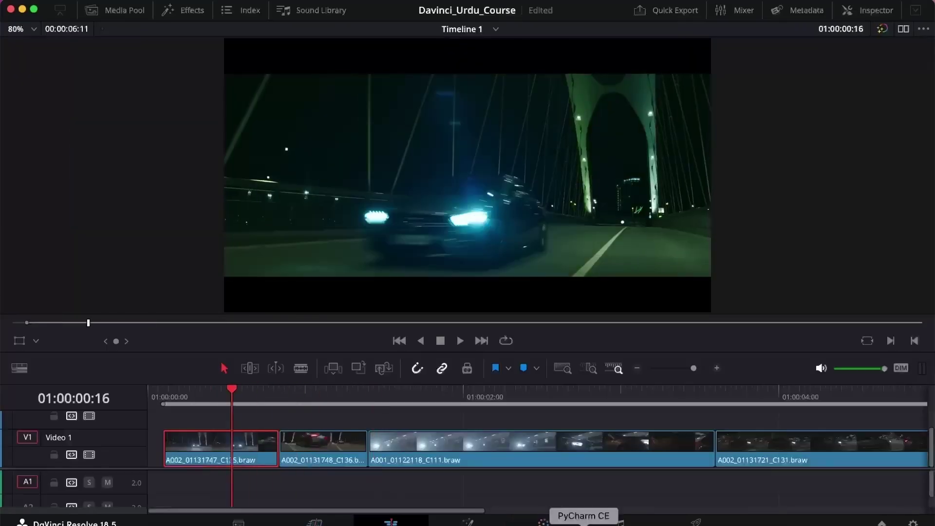
click(544, 522)
Try blurring the whole picture on node 01 with a Blur radius of 1.01 and undo it.
click(429, 307)
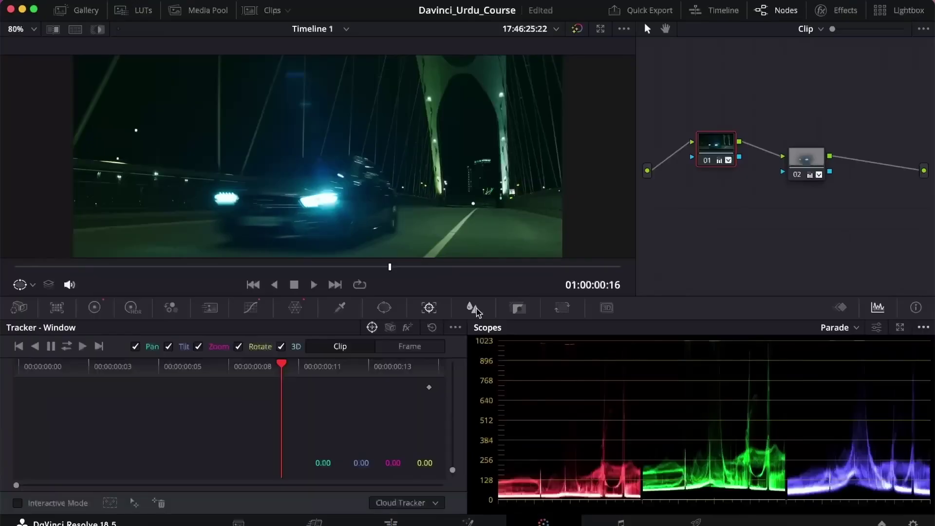
click(473, 307)
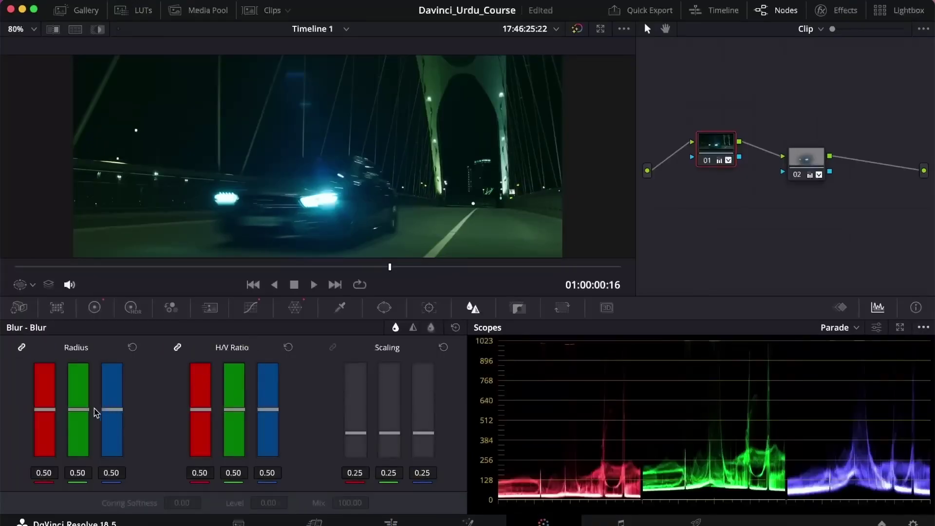
drag(73, 410, 86, 345)
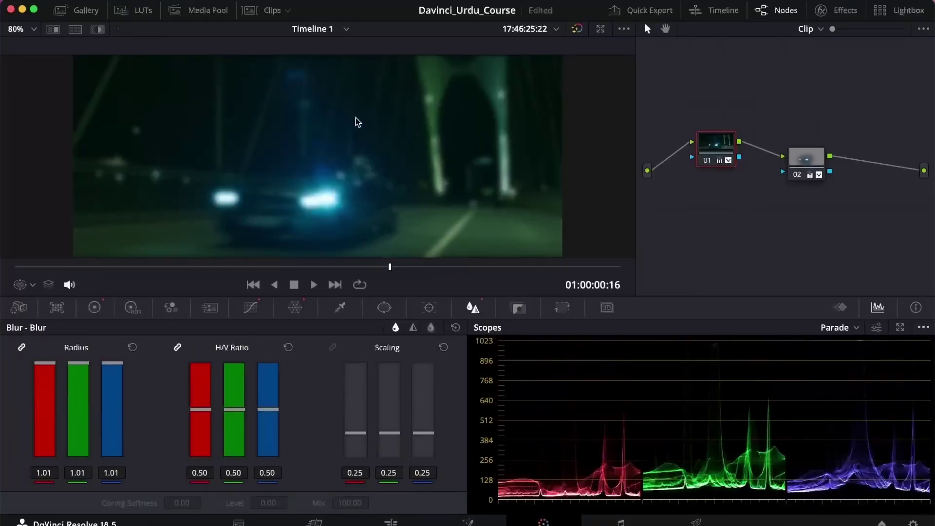
key(super+z)
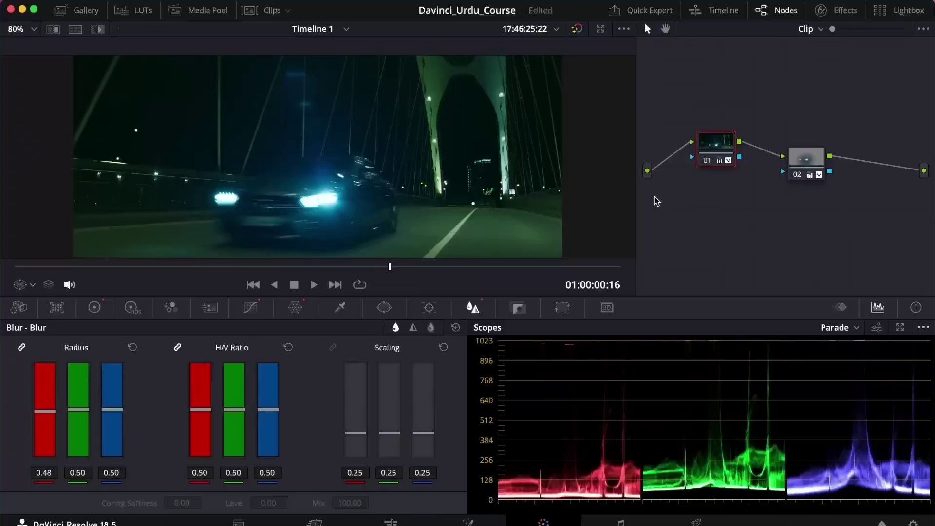
Add a serial node after node 02 and spread the three nodes apart in the node graph.
click(804, 164)
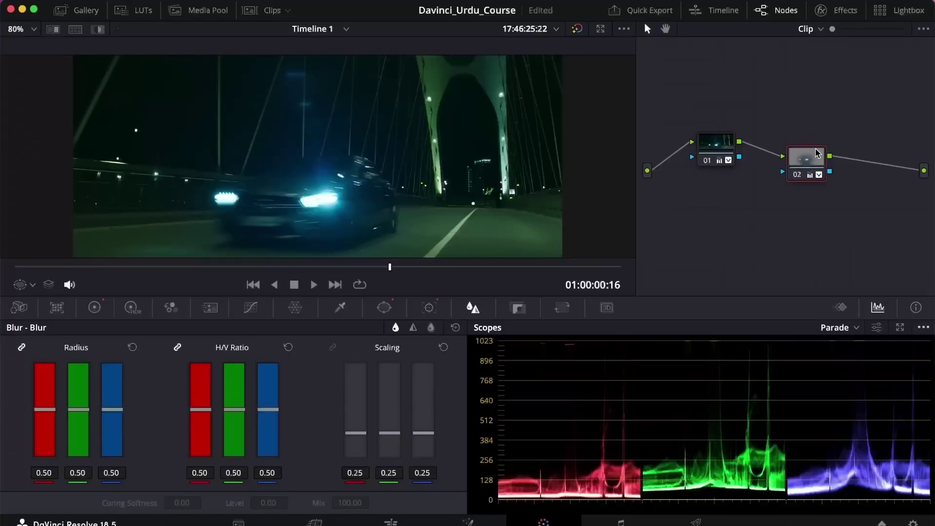
key(alt+s)
click(809, 155)
drag(810, 155, 777, 131)
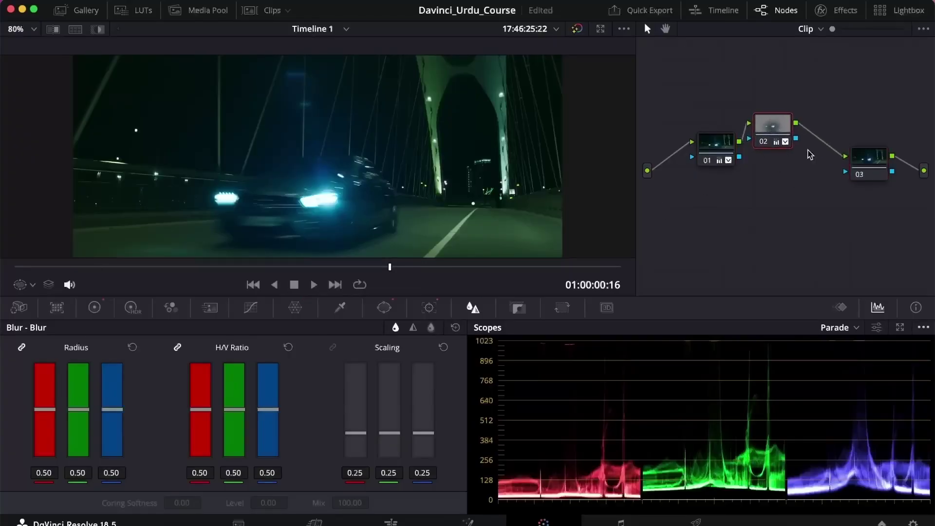
drag(863, 169, 809, 198)
drag(724, 155, 702, 122)
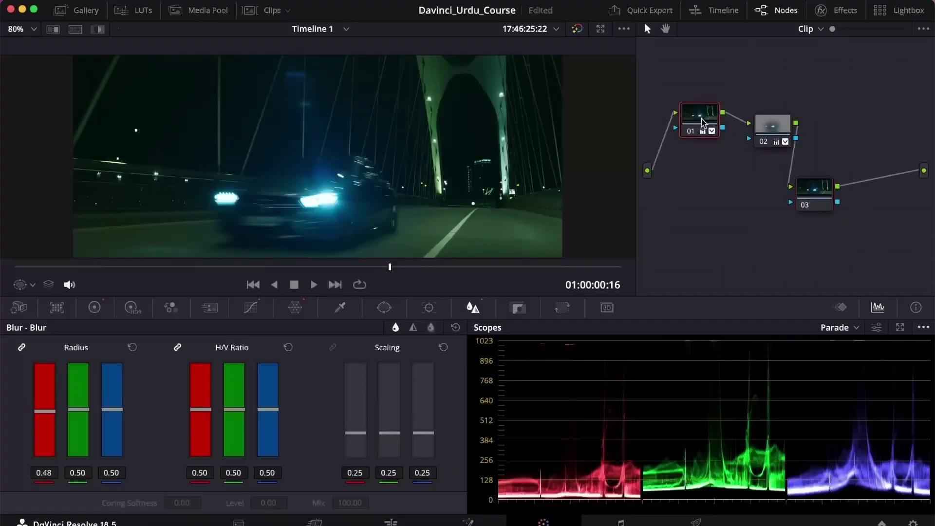
Go to the clip's first frame at 01:00:00:03 and add a linear window to node 03.
drag(389, 270, 159, 267)
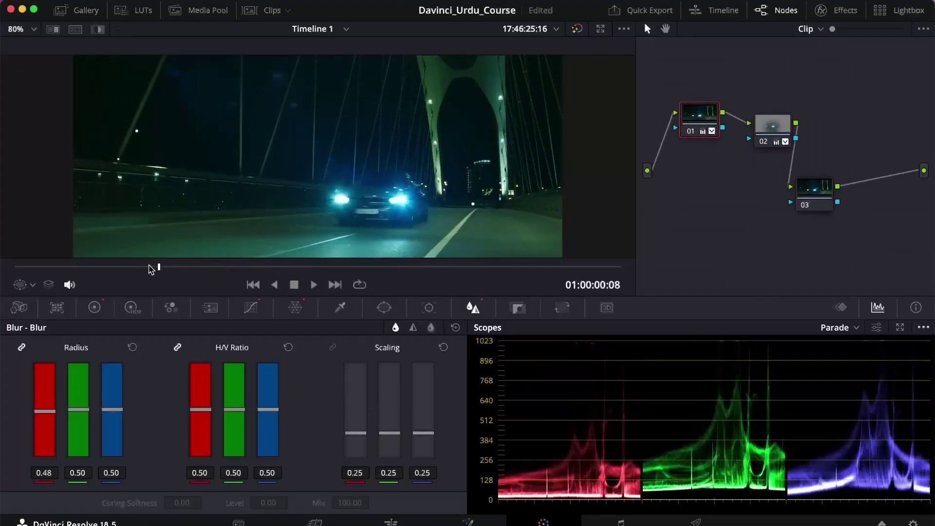
drag(151, 269, 16, 275)
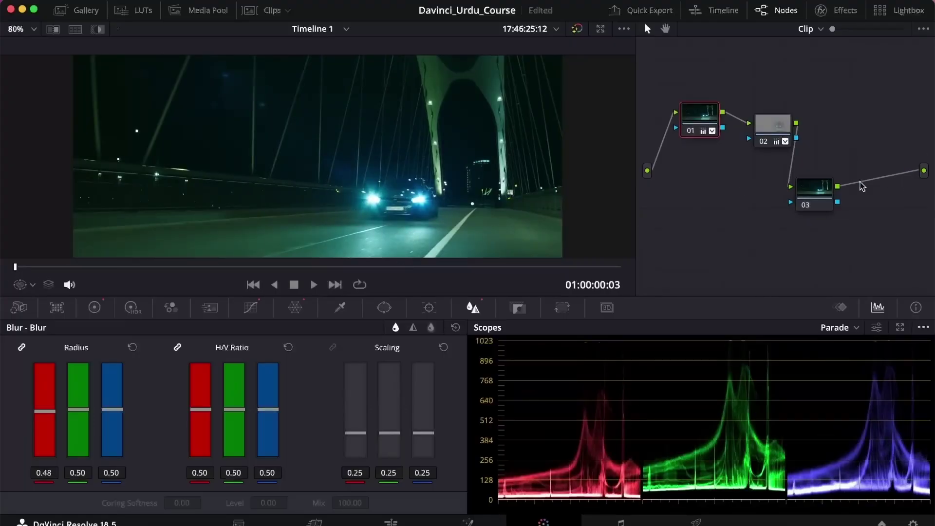
click(808, 192)
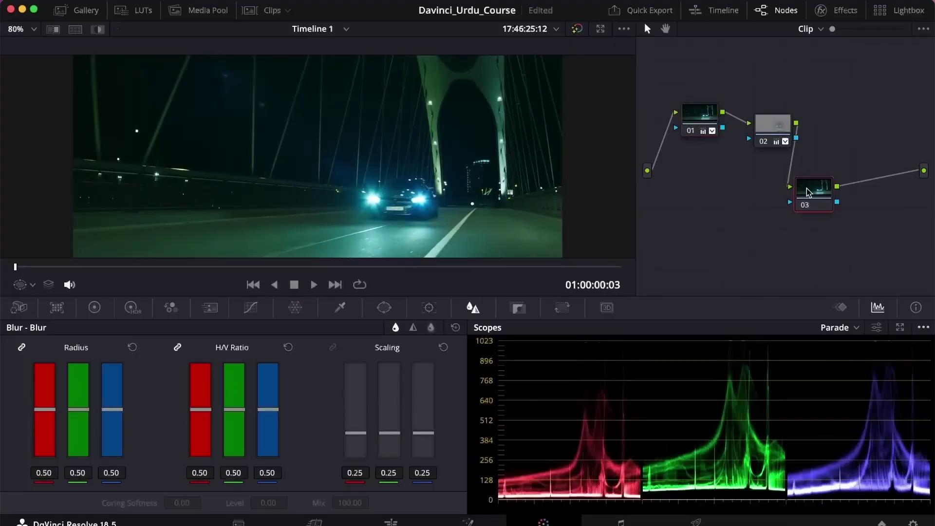
click(385, 308)
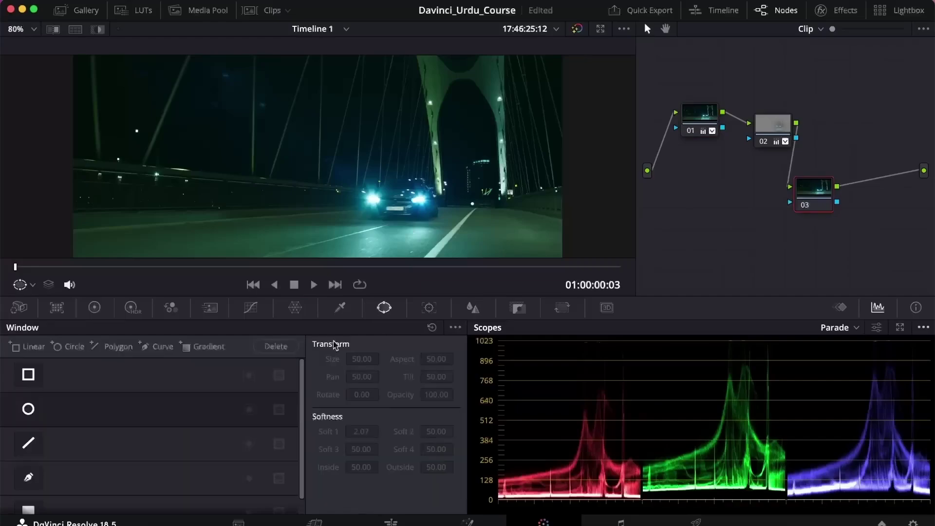
click(30, 395)
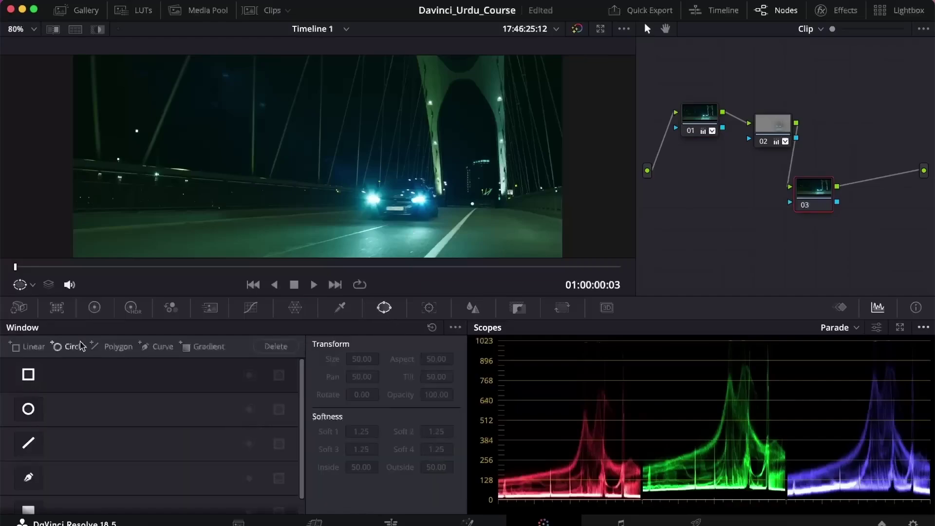
click(30, 347)
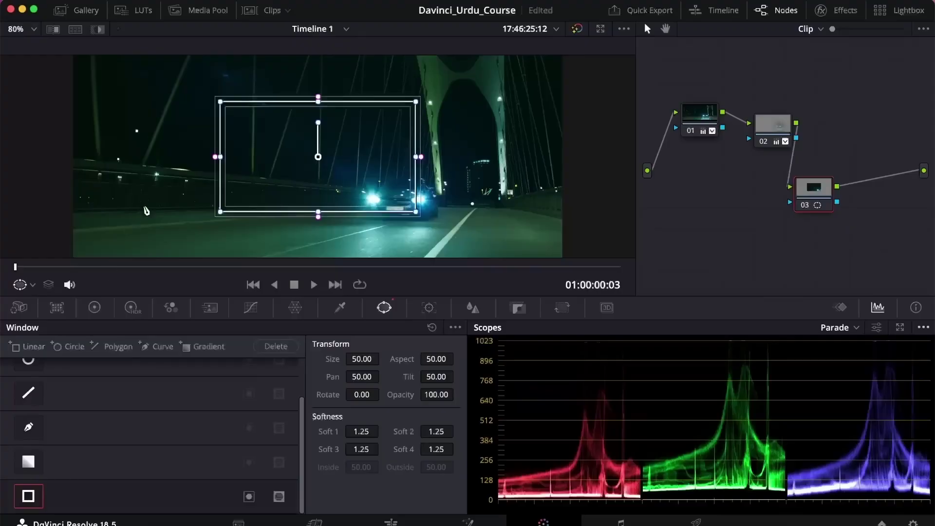
Shift the linear window and pull its corners in roughly around the car's licence plate.
mouse_move(323, 165)
mouse_down()
mouse_move(434, 246)
mouse_move(465, 252)
mouse_move(388, 174)
mouse_move(311, 172)
mouse_up()
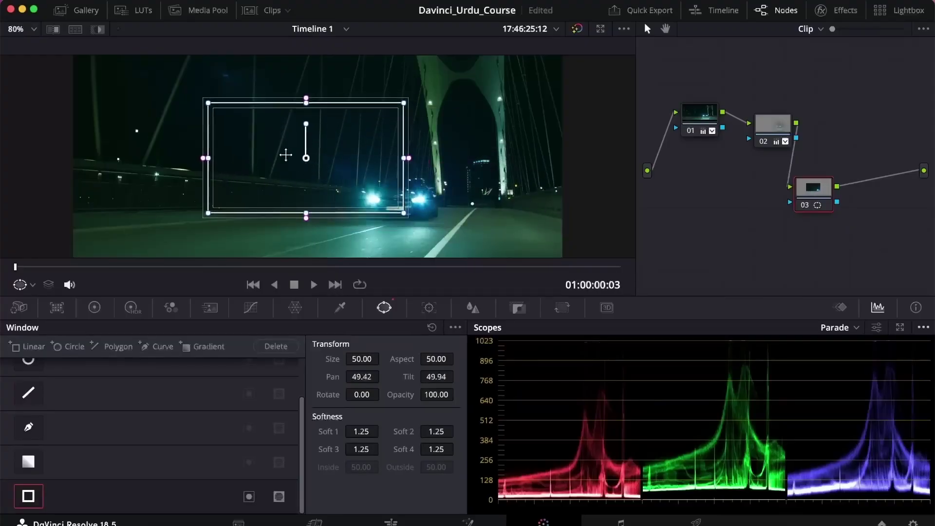
drag(209, 103, 388, 206)
drag(259, 221, 393, 208)
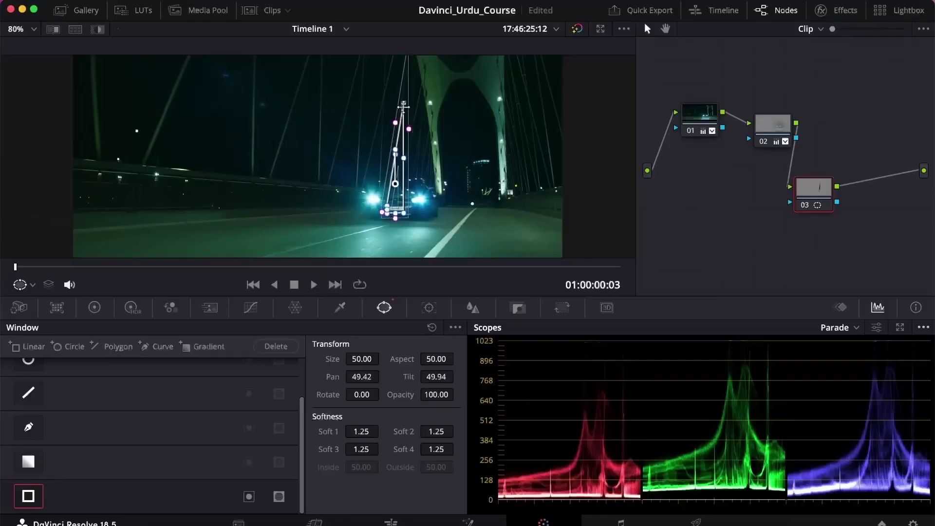
drag(403, 103, 400, 208)
Fit the four corners of the linear window tightly to the edges of the car's licence plate.
scroll(400, 208, up, 5)
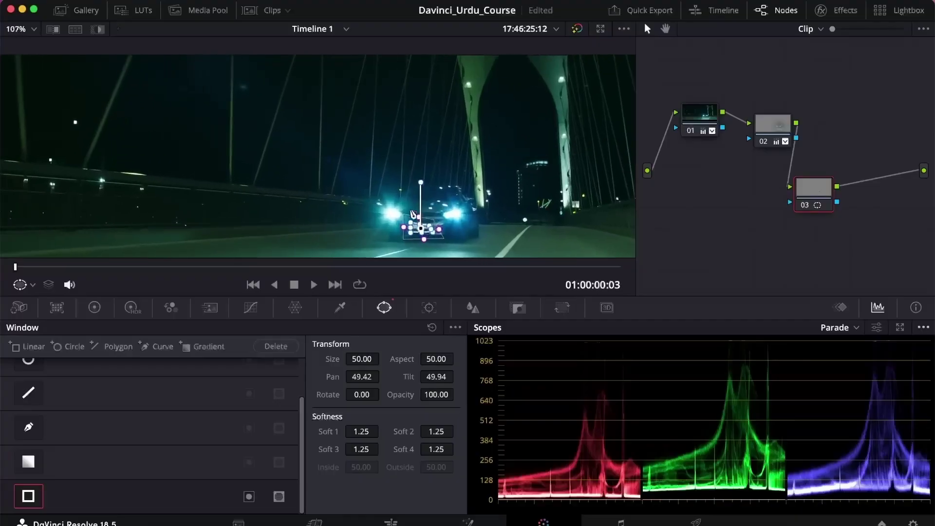
scroll(360, 142, up, 10)
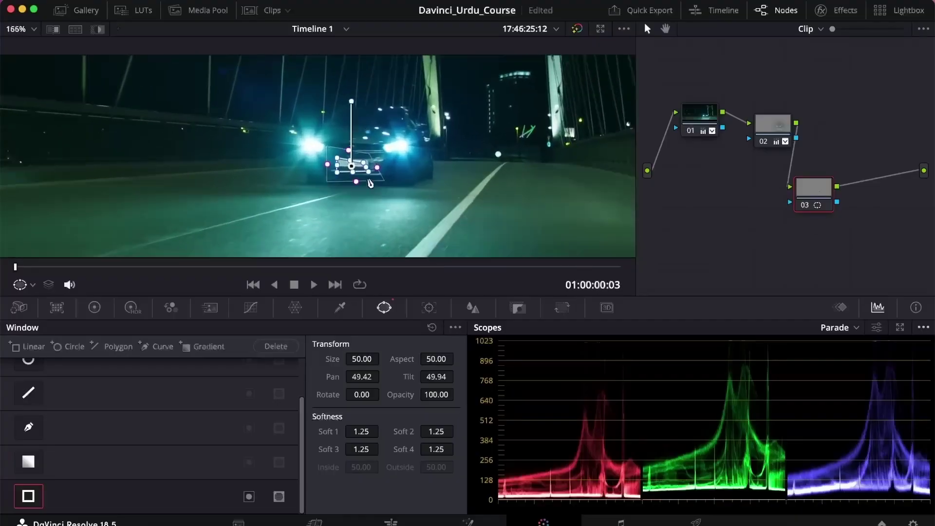
scroll(389, 174, up, 3)
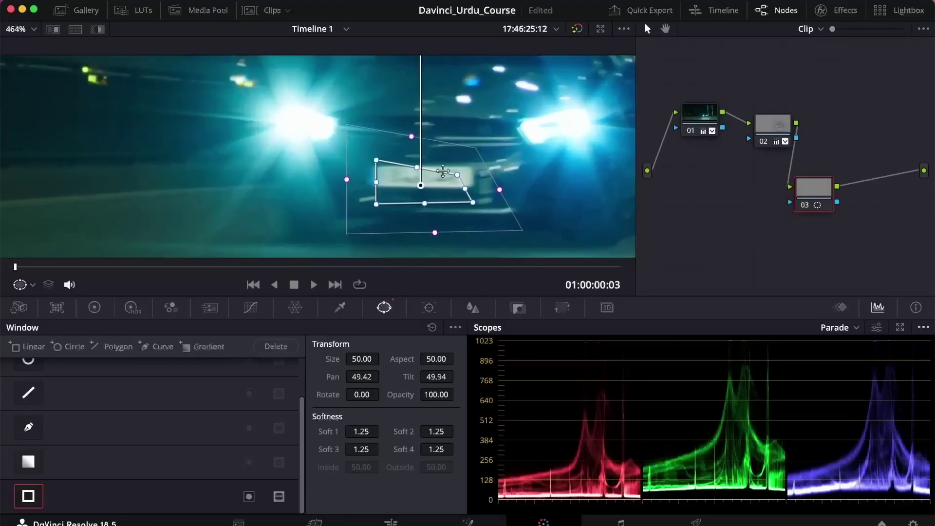
drag(463, 173, 474, 167)
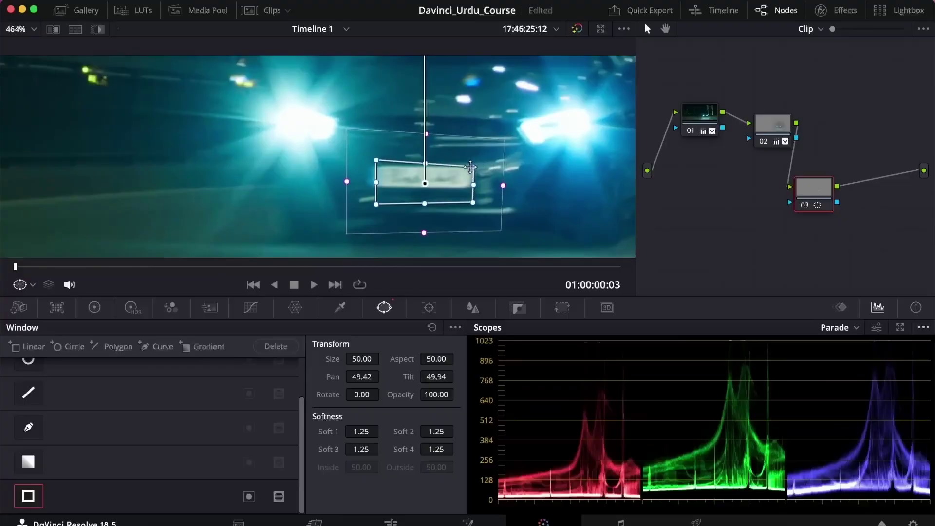
drag(376, 160, 371, 165)
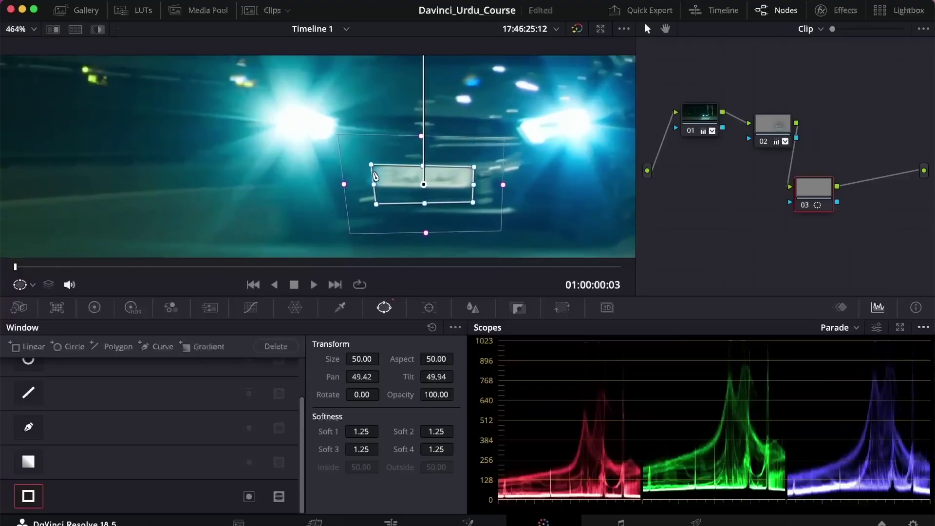
drag(376, 204, 368, 188)
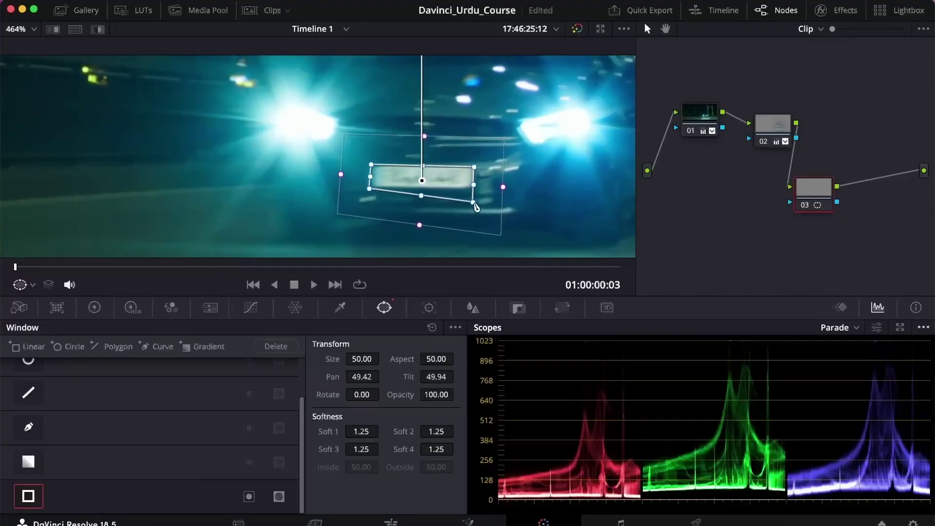
drag(474, 203, 475, 189)
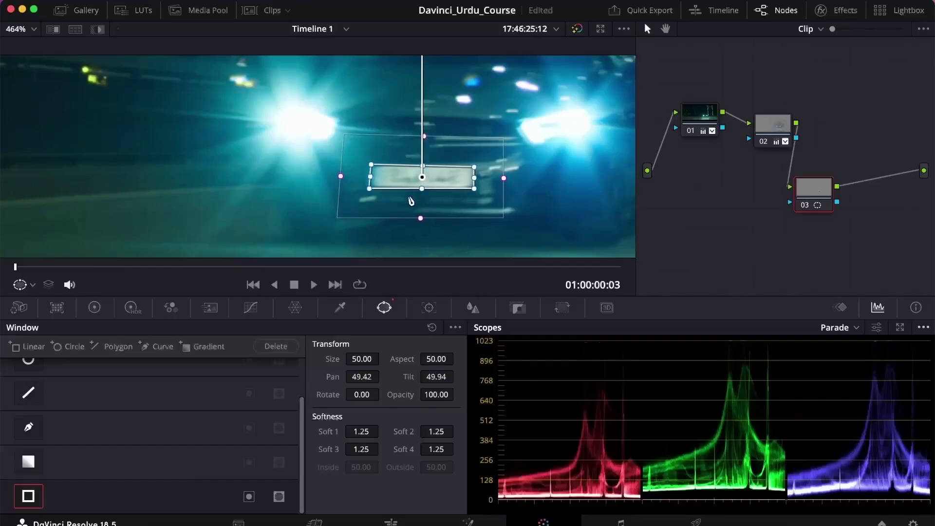
scroll(408, 204, down, 10)
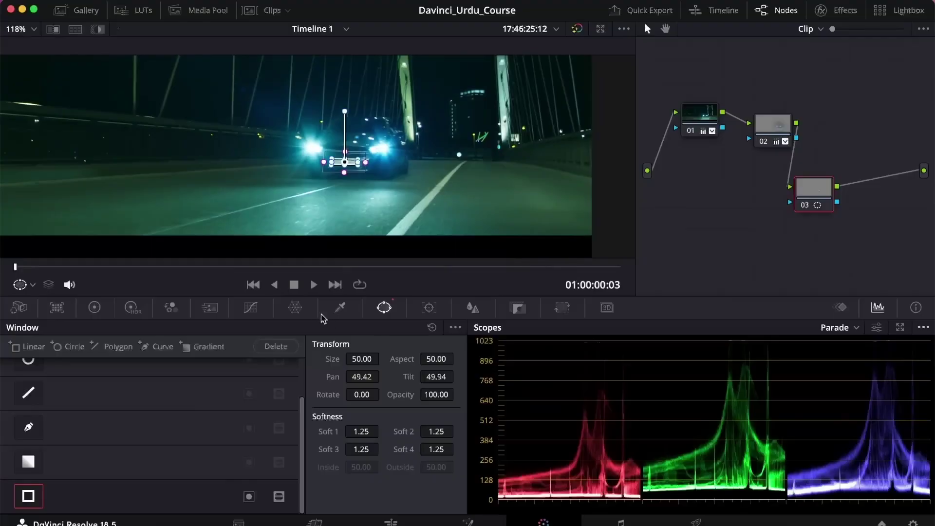
Track the licence plate window forward through the clip and return to the first frame.
click(428, 307)
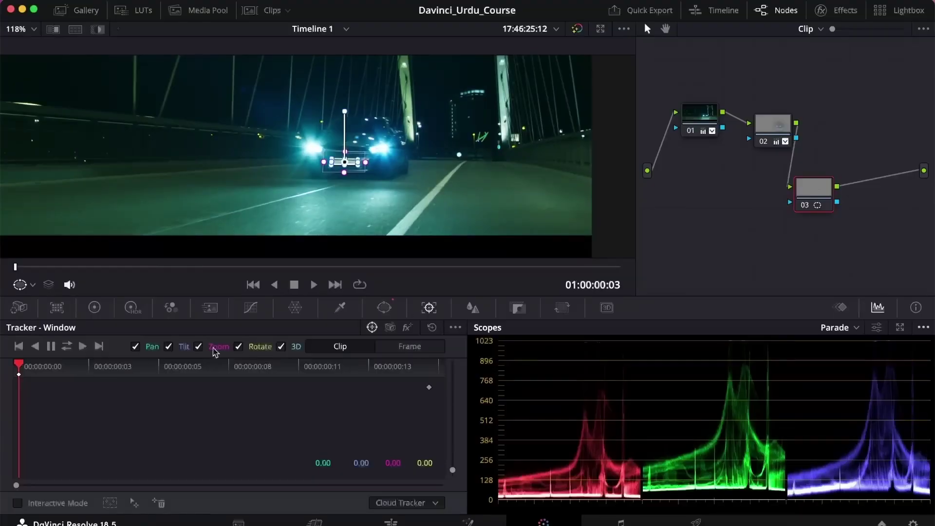
click(83, 346)
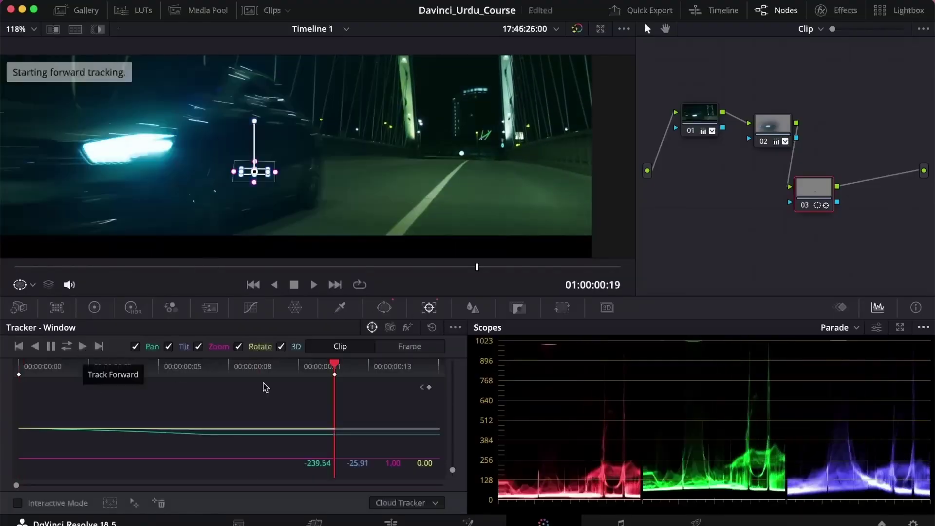
drag(334, 366, 18, 366)
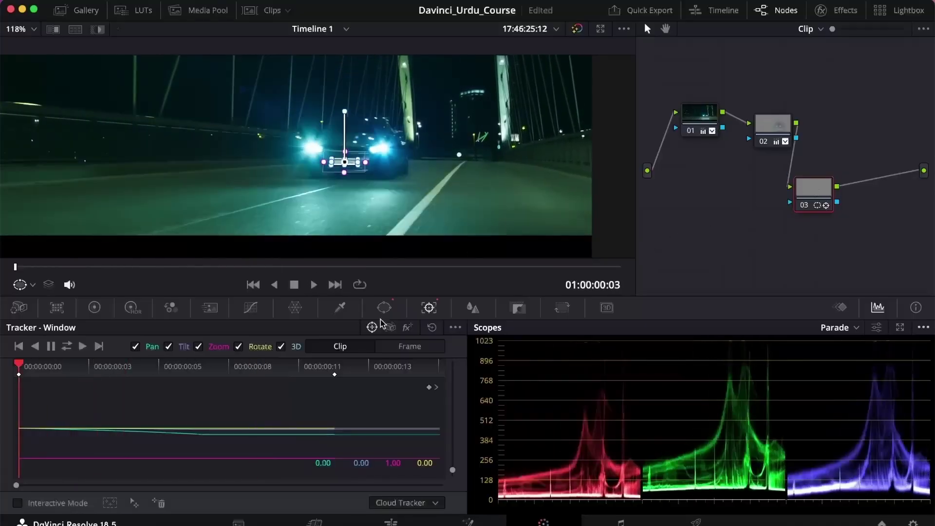
Set node 03's blur radius to 0.78 and play and scrub the clip to check the blurred licence plate.
click(471, 308)
drag(76, 409, 78, 383)
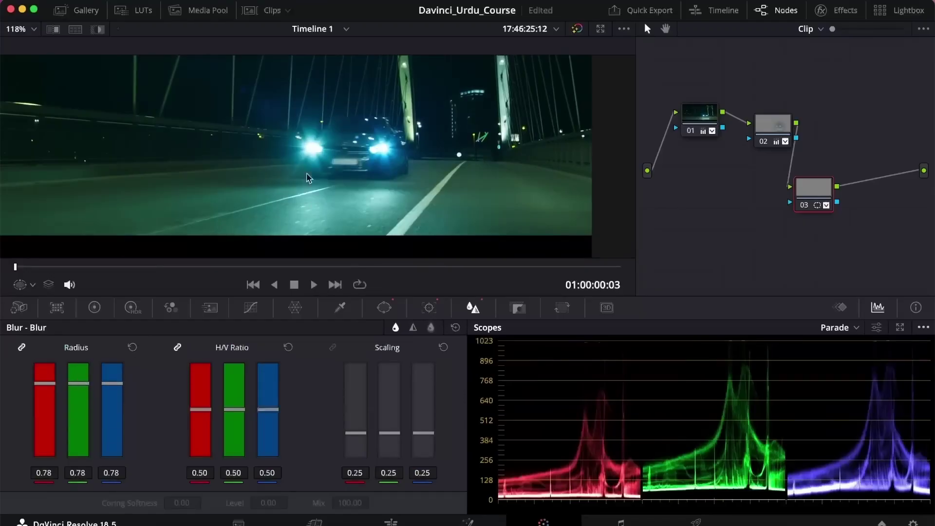
key(space)
key(space)
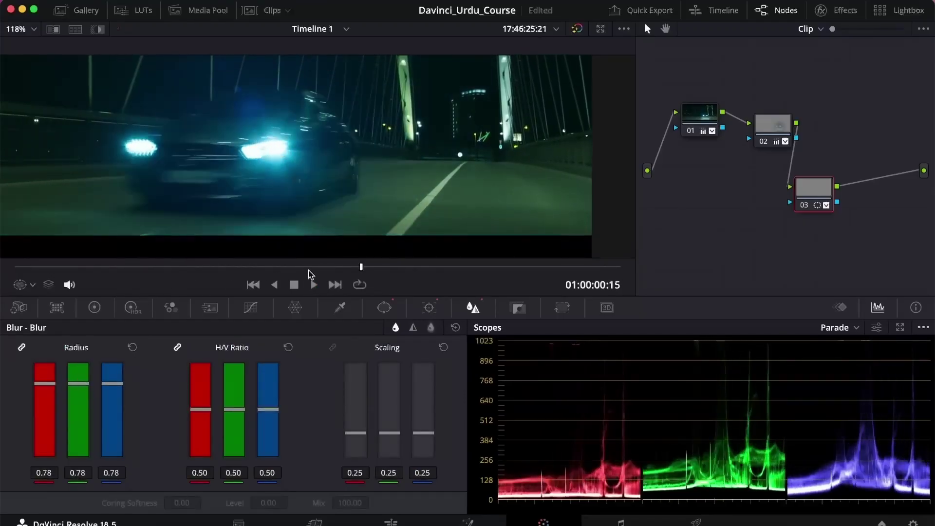
drag(339, 271, 130, 268)
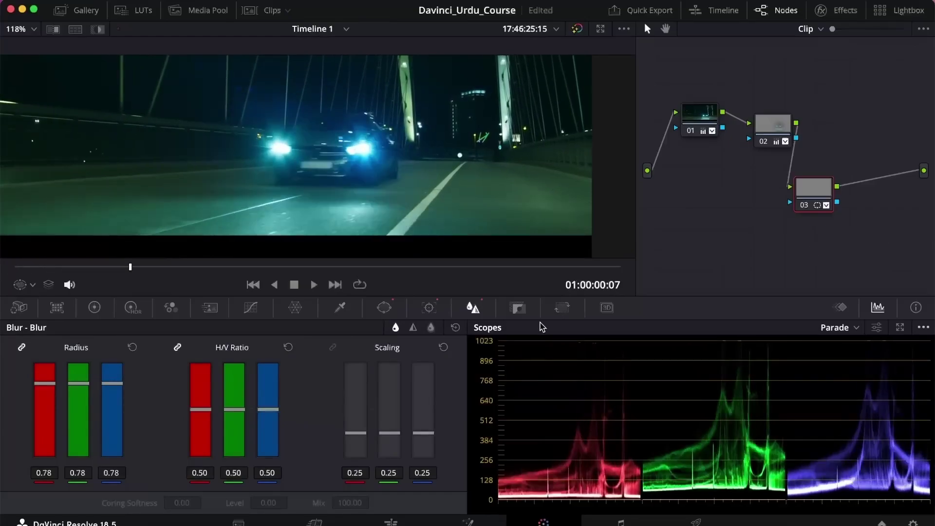
Delete node 03 and line node 02 up with node 01 in the node graph.
key(Delete)
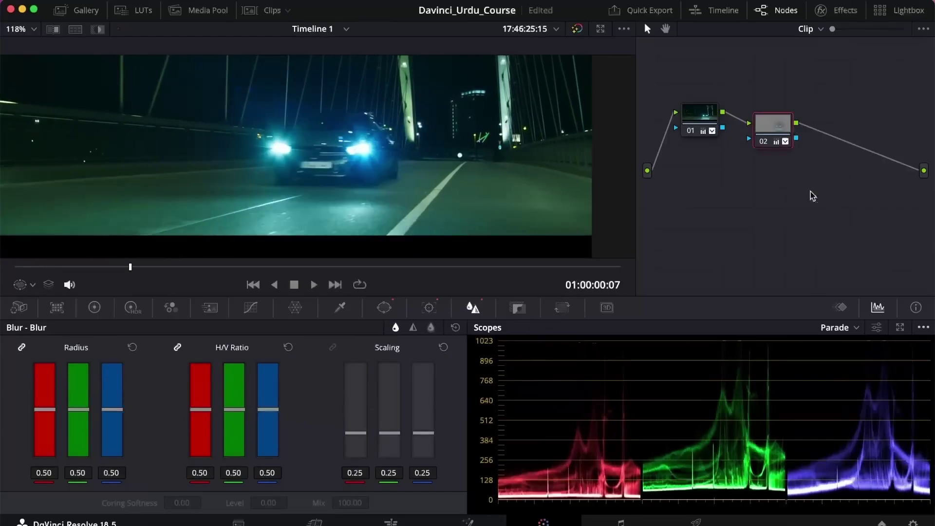
mouse_move(775, 127)
mouse_down()
mouse_move(782, 110)
mouse_move(788, 119)
mouse_up()
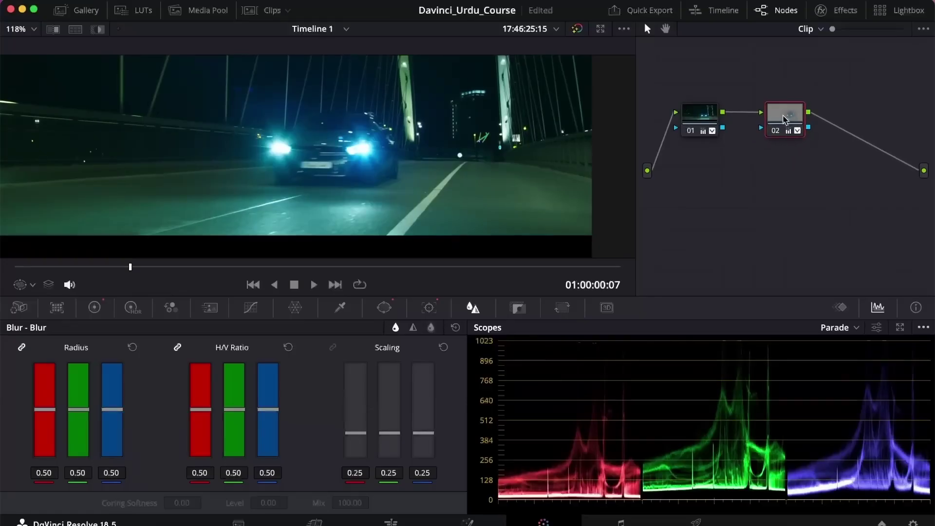
Look over node 02's Key and Input Sizing settings, and return to the primary color wheels.
click(517, 308)
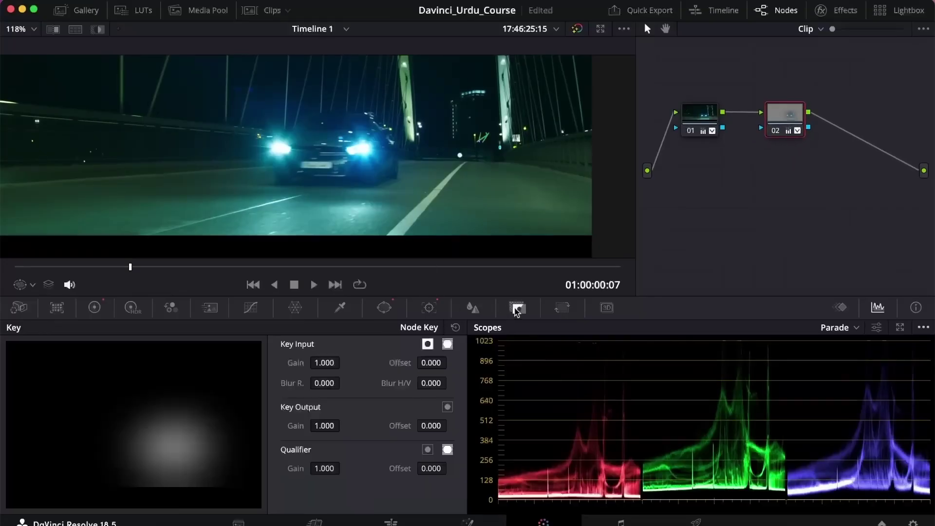
click(562, 307)
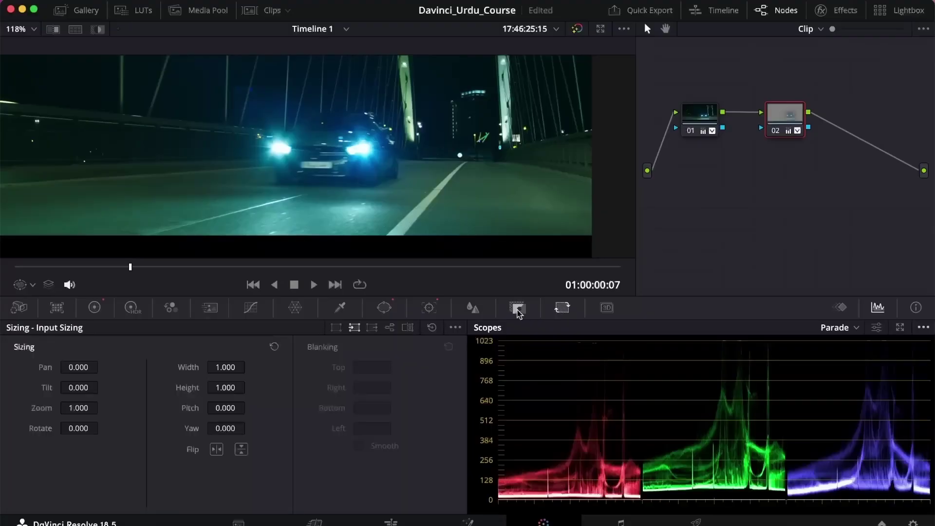
click(517, 307)
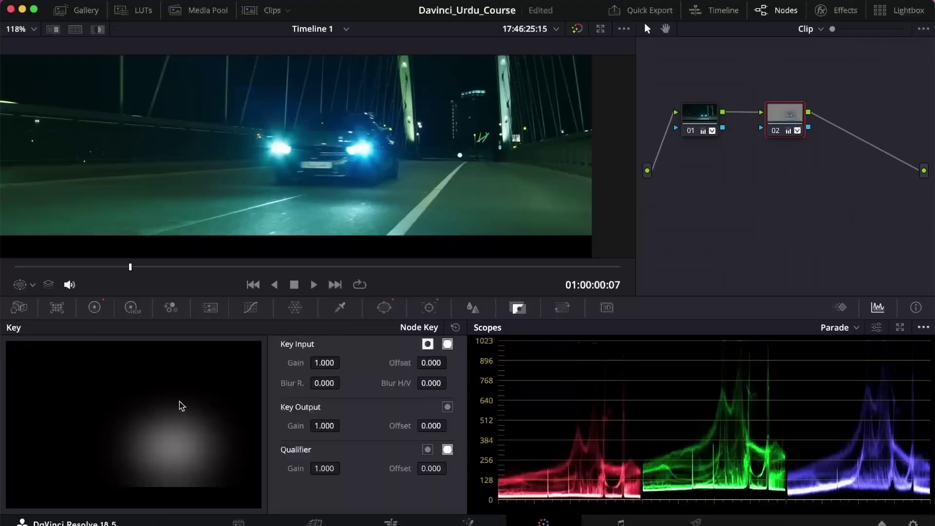
click(578, 310)
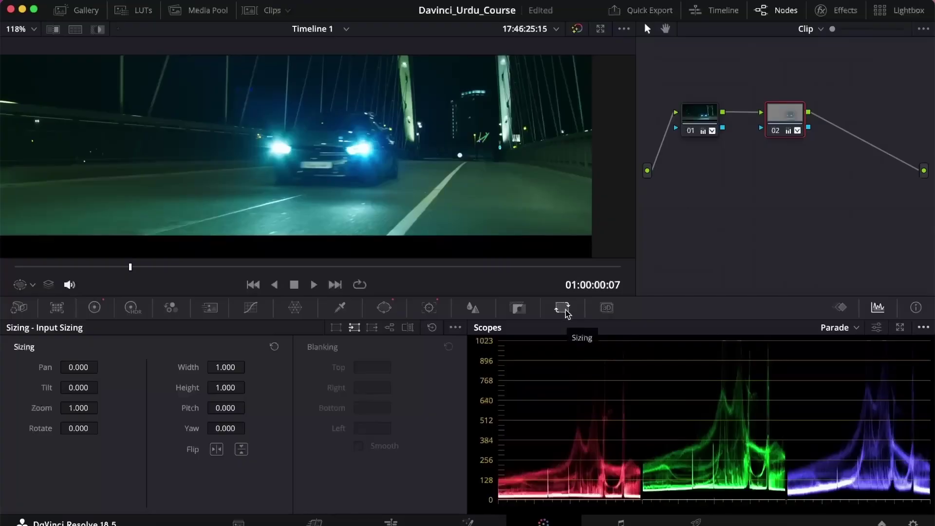
click(94, 307)
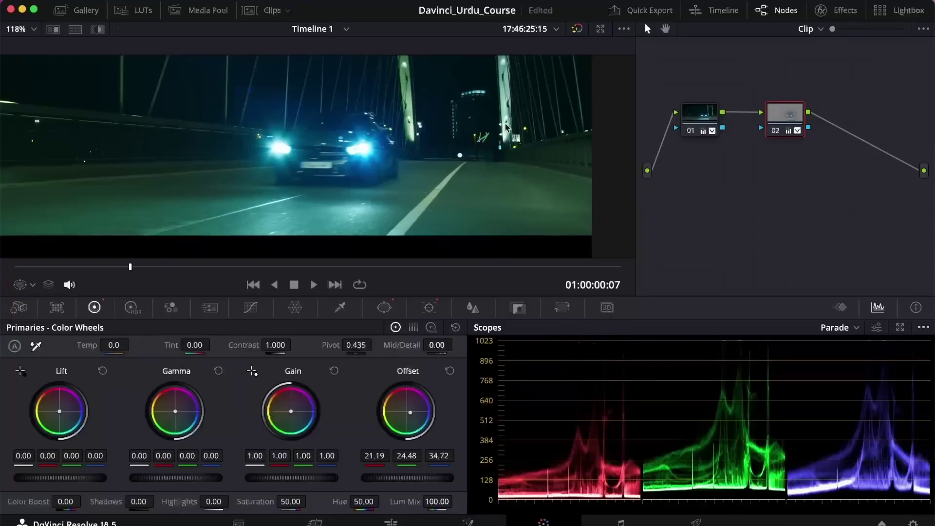
Compare the whole frame at 80% zoom with all grades bypassed and enabled.
scroll(352, 154, down, 2)
scroll(351, 163, down, 3)
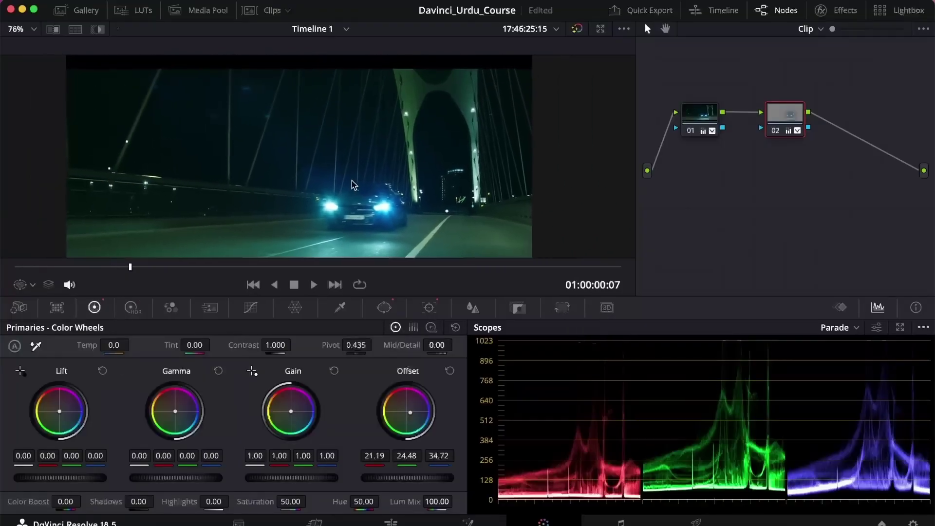
scroll(351, 169, up, 1)
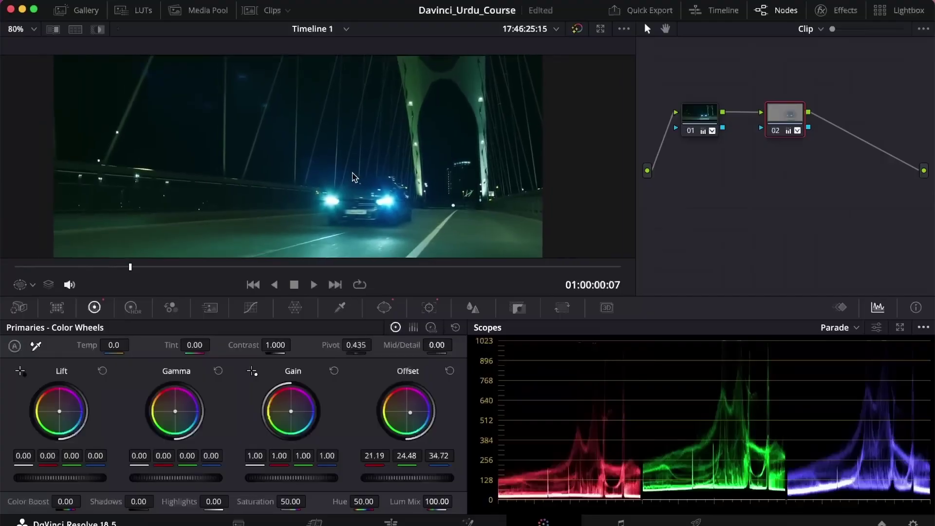
click(576, 31)
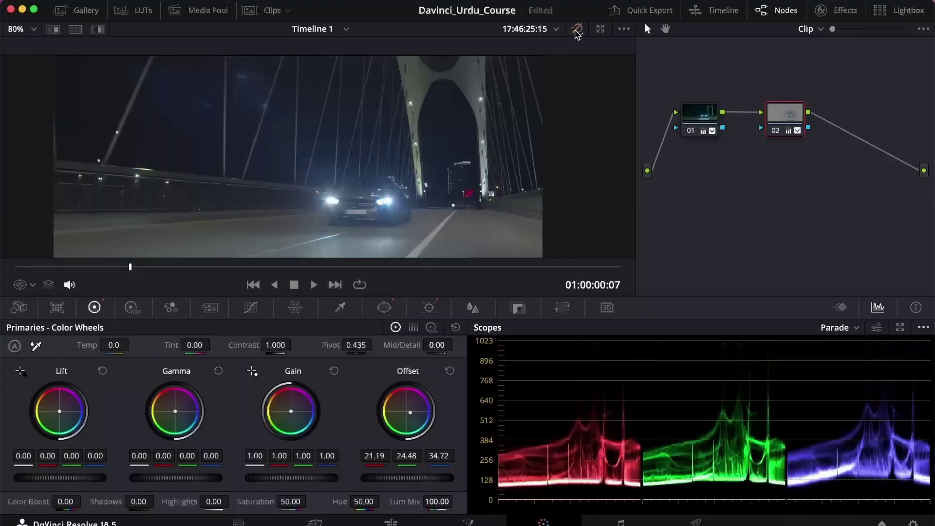
click(576, 31)
click(576, 31)
click(576, 31)
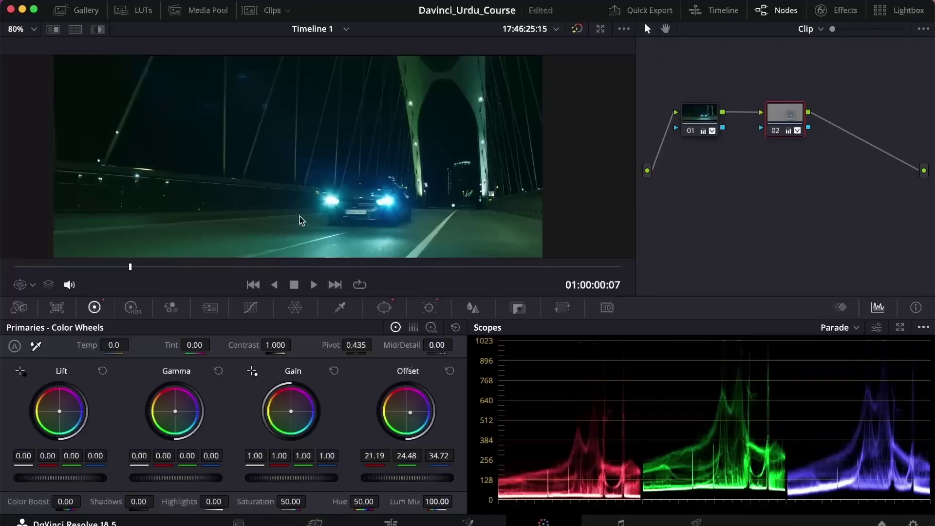
Grab a still of the graded first clip and bring up the second clip, A002_01131748_C136.braw, for color grading.
right_click(328, 169)
click(351, 174)
click(392, 522)
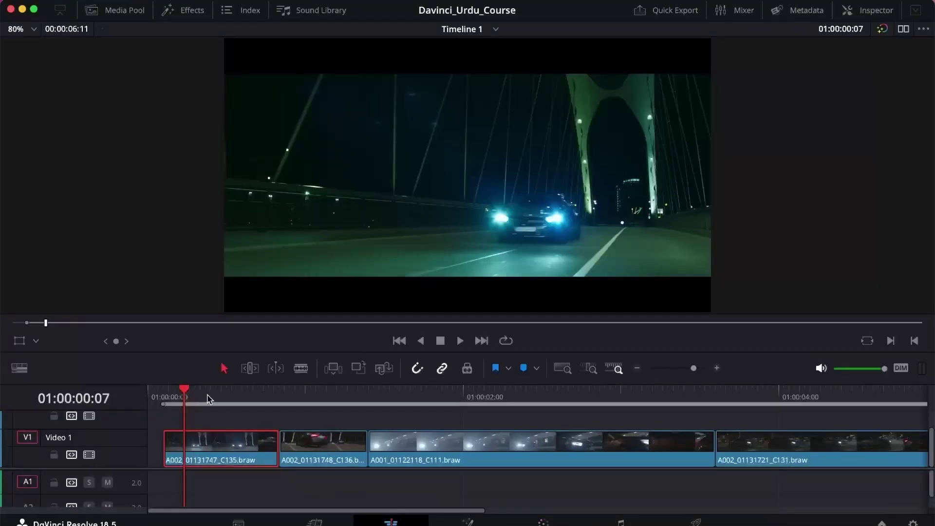
drag(237, 394, 315, 394)
click(329, 468)
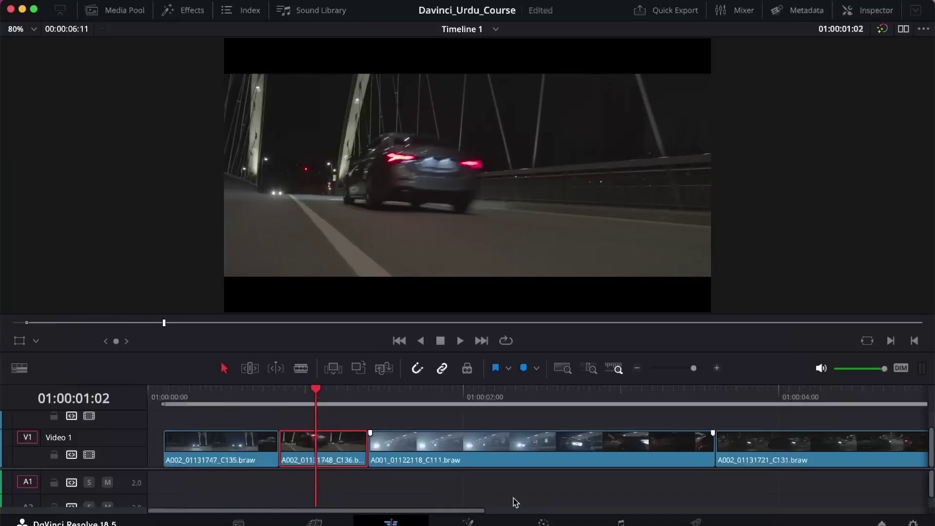
click(540, 521)
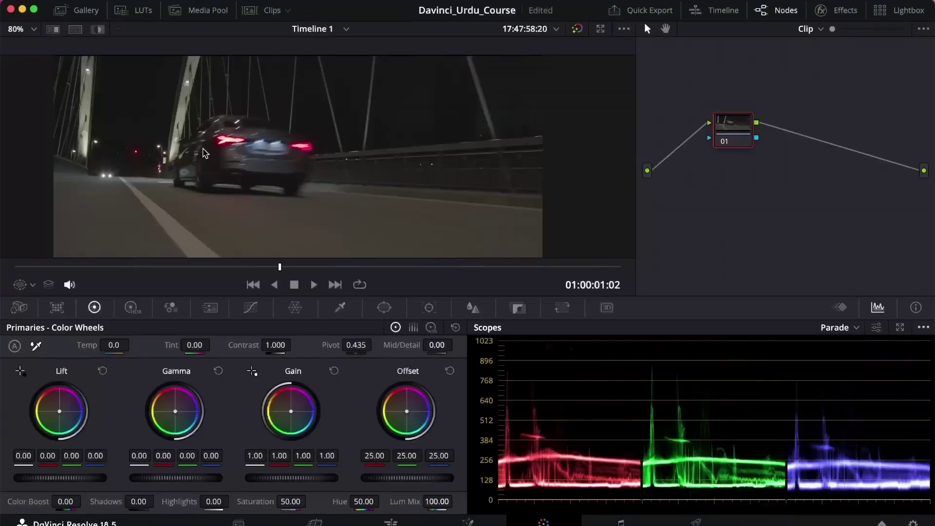
Check the stored still, view clips 01 and 02 from the clip thumbnails, and finish on clip 02.
click(94, 11)
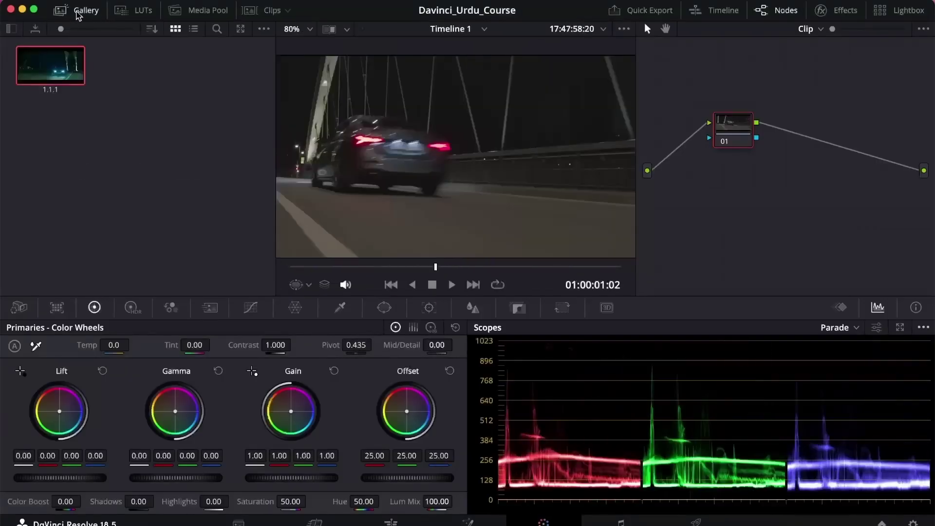
click(107, 12)
click(281, 10)
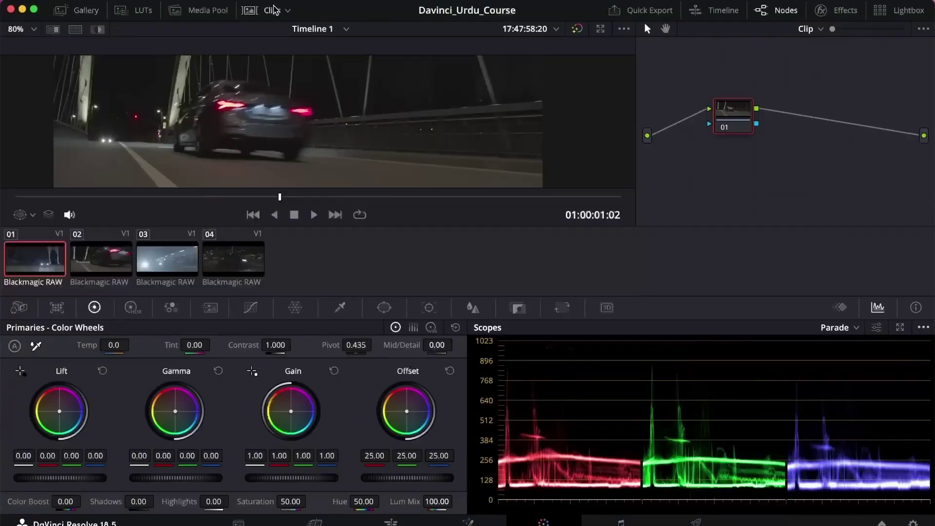
click(55, 263)
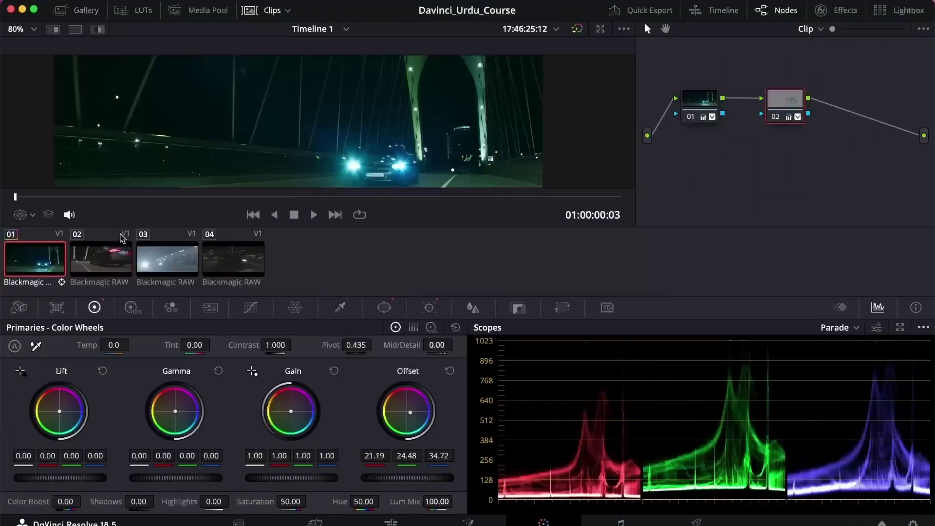
click(97, 265)
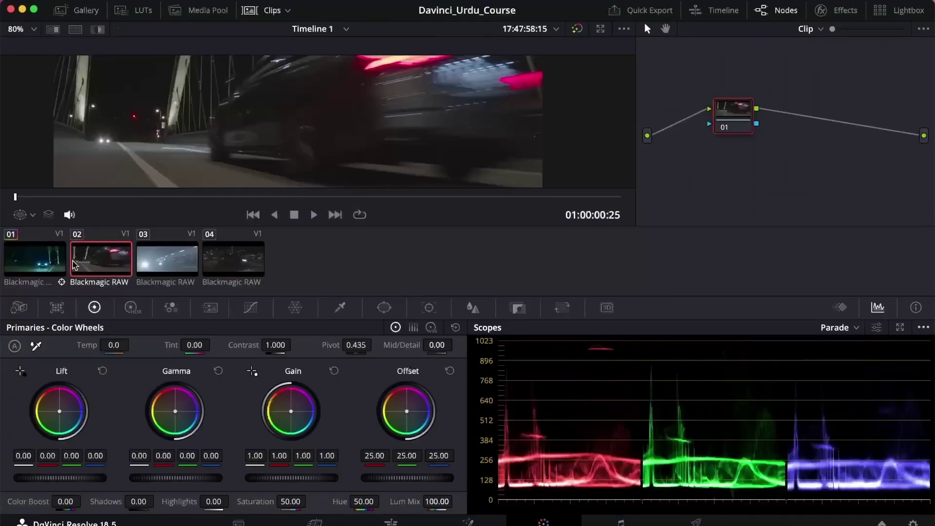
click(263, 13)
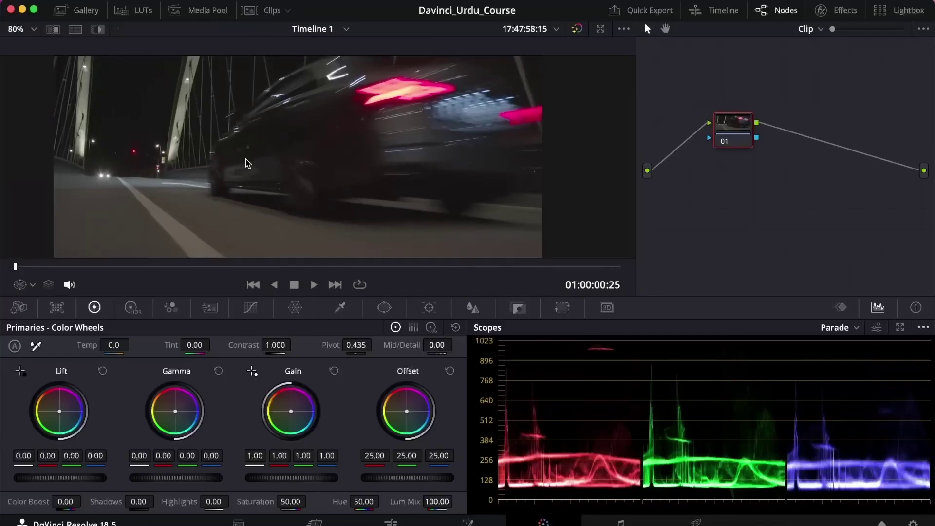
Apply the grade from gallery still 1.1.1 to clip 02.
click(78, 10)
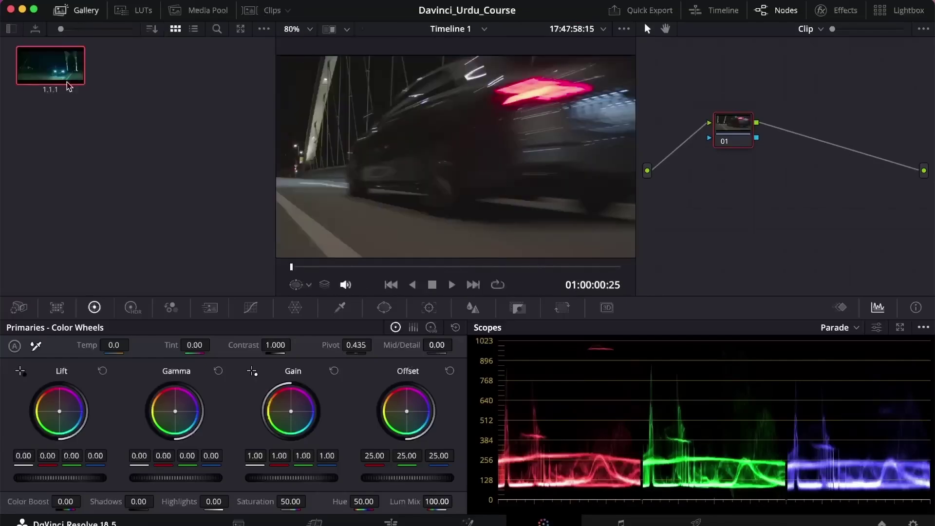
double_click(54, 66)
right_click(54, 66)
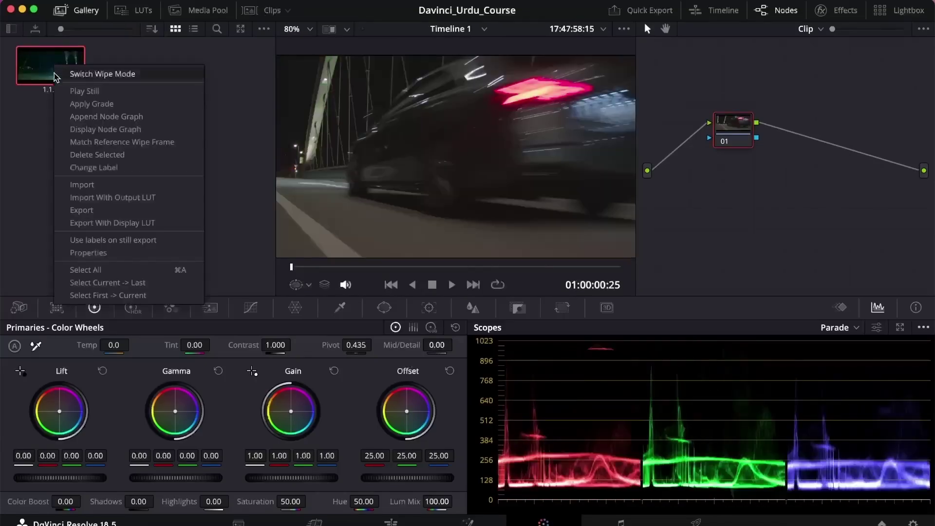
click(77, 104)
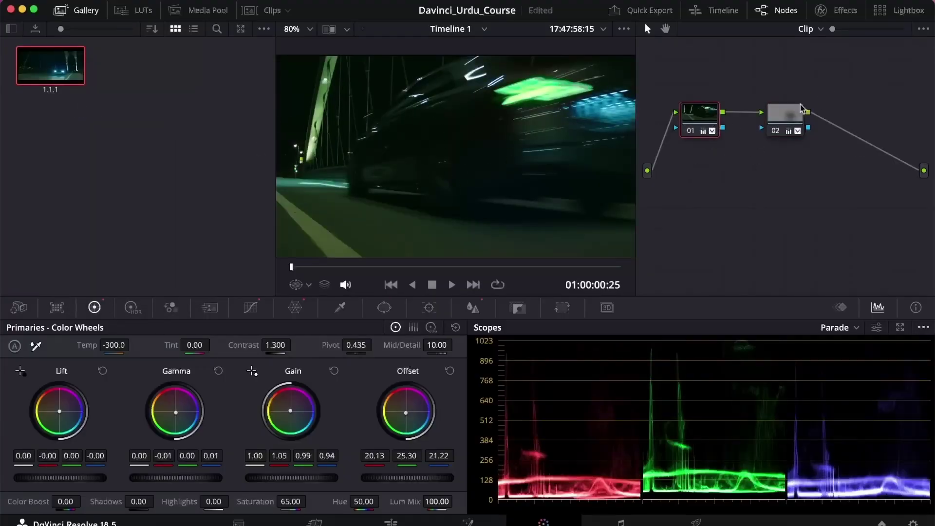
Move to 01:00:01:01 in clip 02, hide the gallery, and compare the image with grades bypassed and enabled.
drag(292, 267, 416, 267)
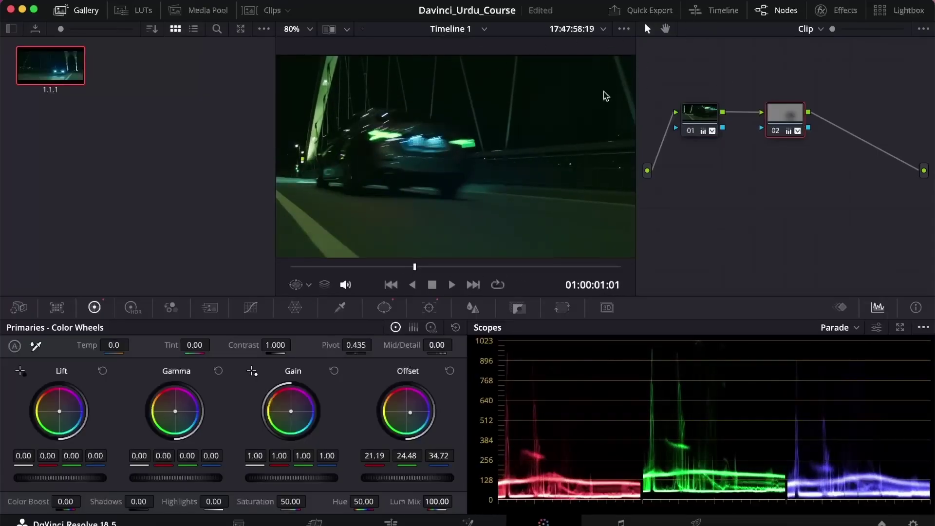
click(78, 10)
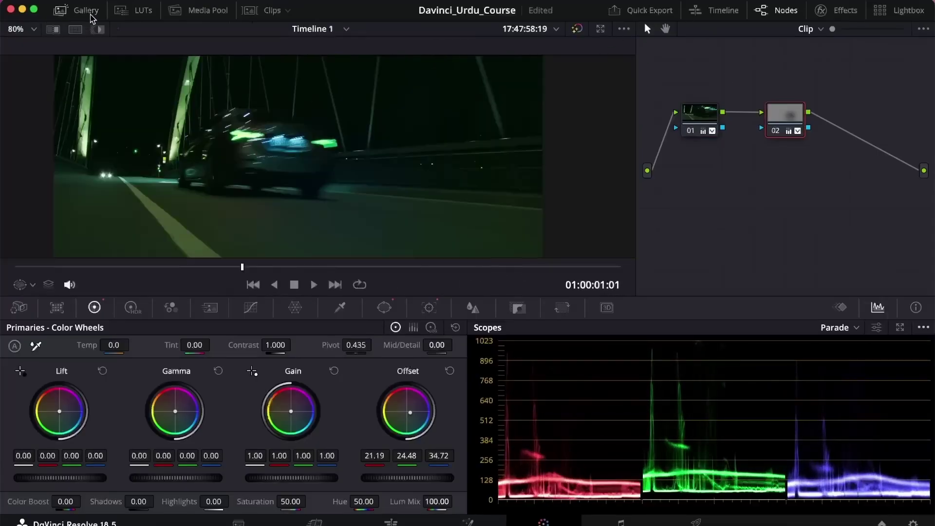
click(577, 29)
click(578, 30)
click(578, 30)
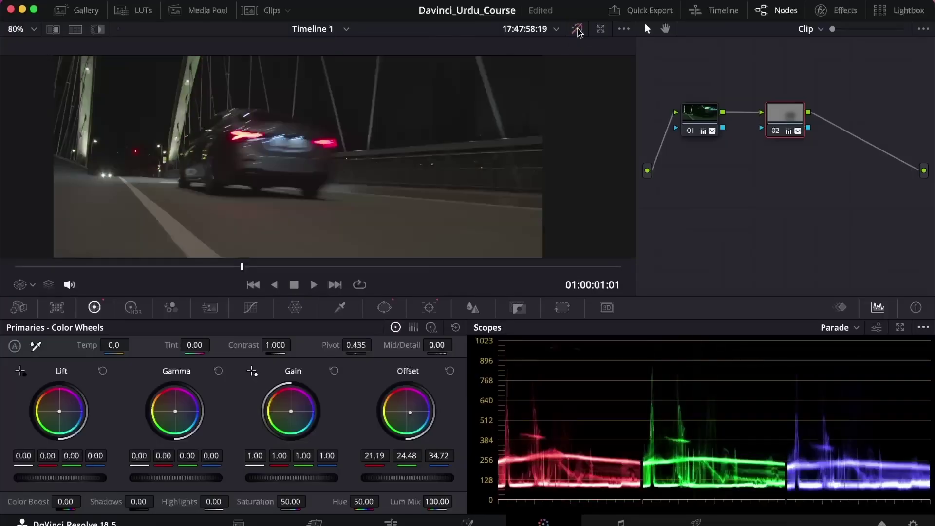
click(577, 29)
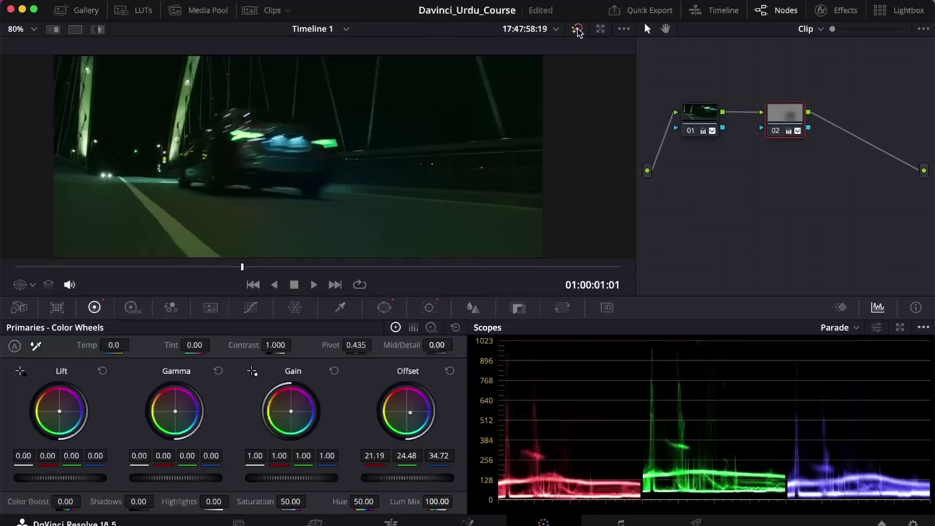
click(577, 30)
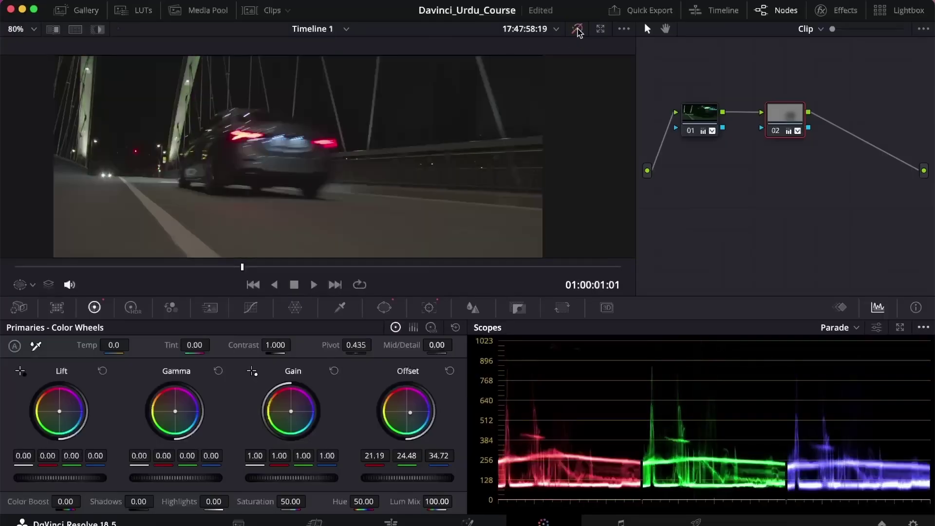
Select clip A002_01131747_C135.braw at 01:00:00:14 on the Edit page and view it on the Color page with grades enabled.
click(390, 522)
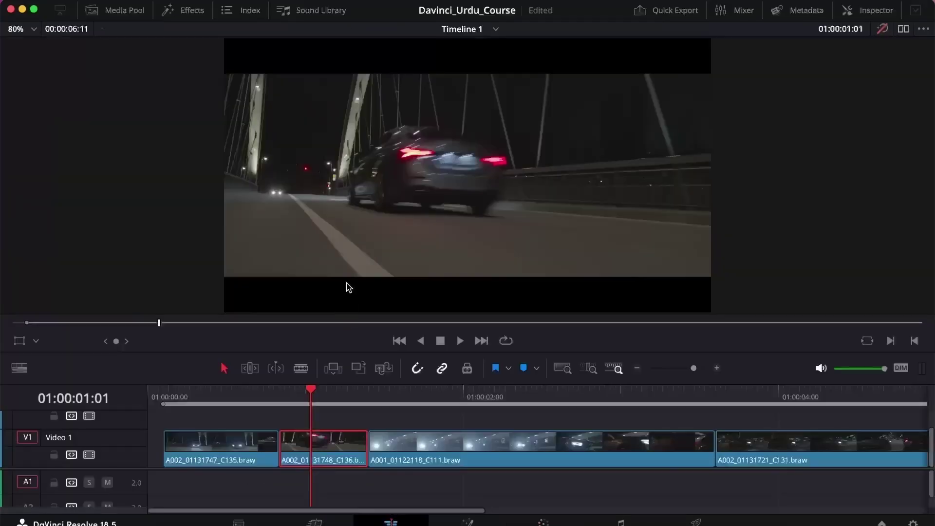
drag(288, 402, 221, 399)
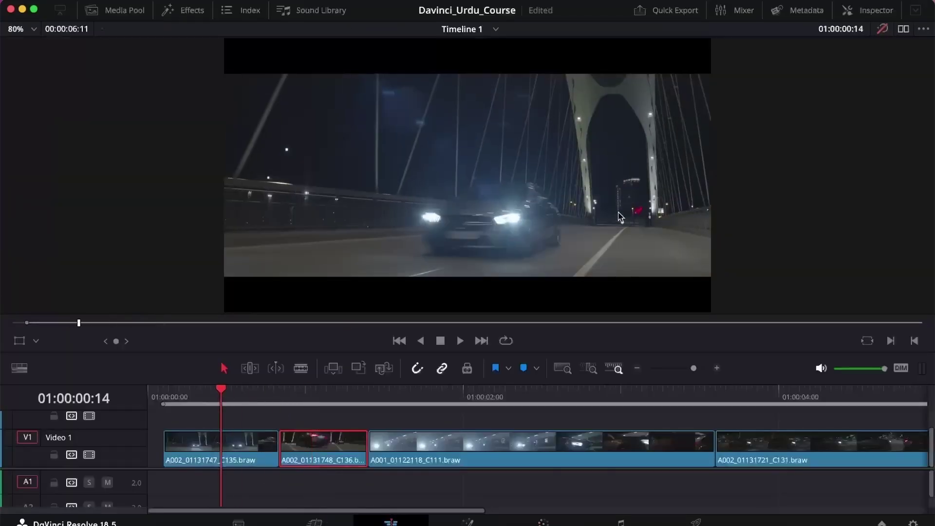
click(192, 440)
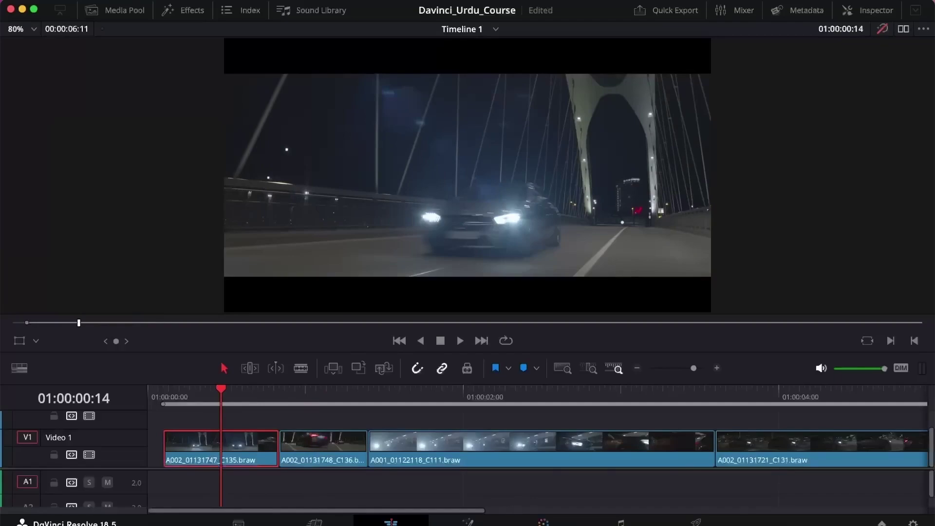
key(shift+6)
click(575, 30)
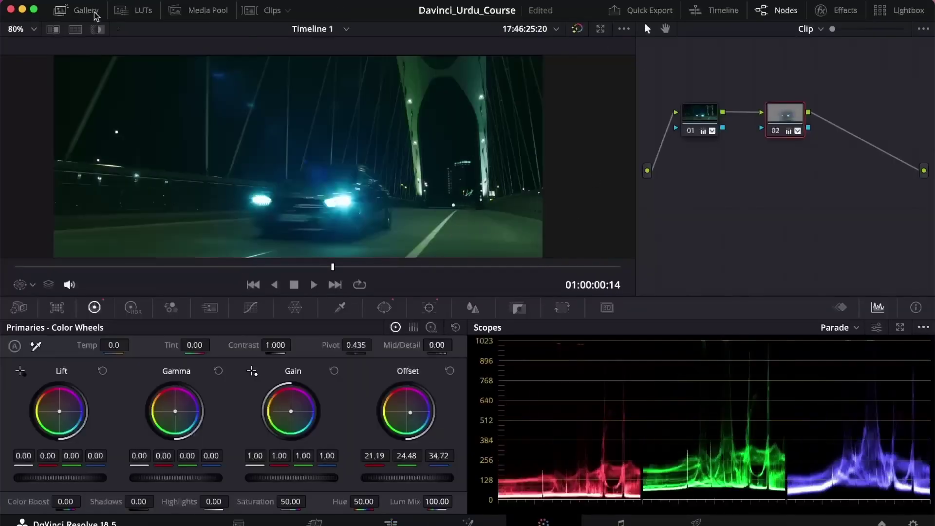
Show the clip thumbnails, switch to clip 02, and compare its image with grades bypassed and enabled.
click(250, 14)
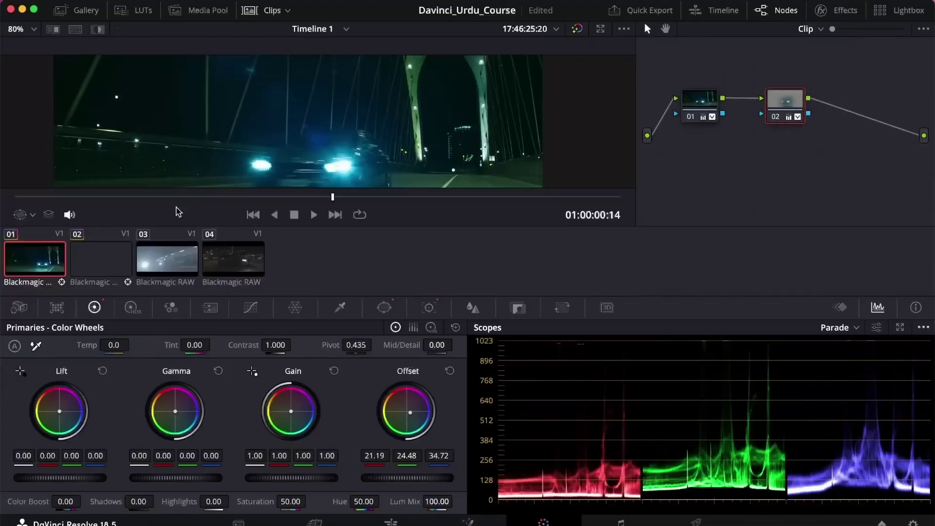
click(101, 258)
scroll(312, 137, down, 5)
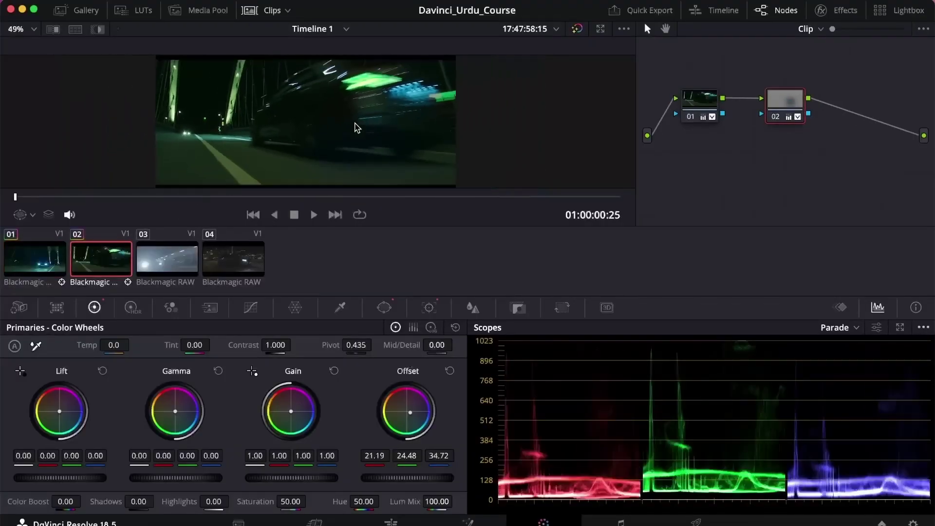
scroll(357, 128, up, 2)
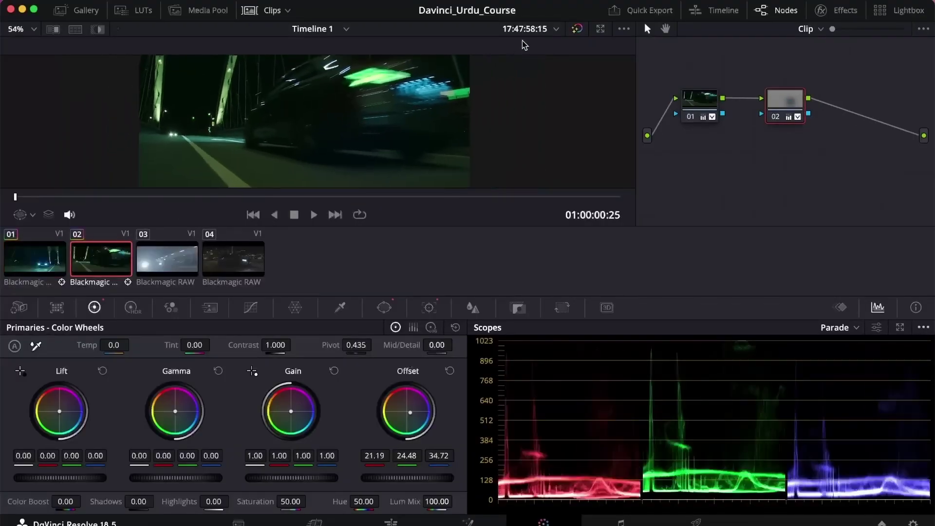
click(576, 29)
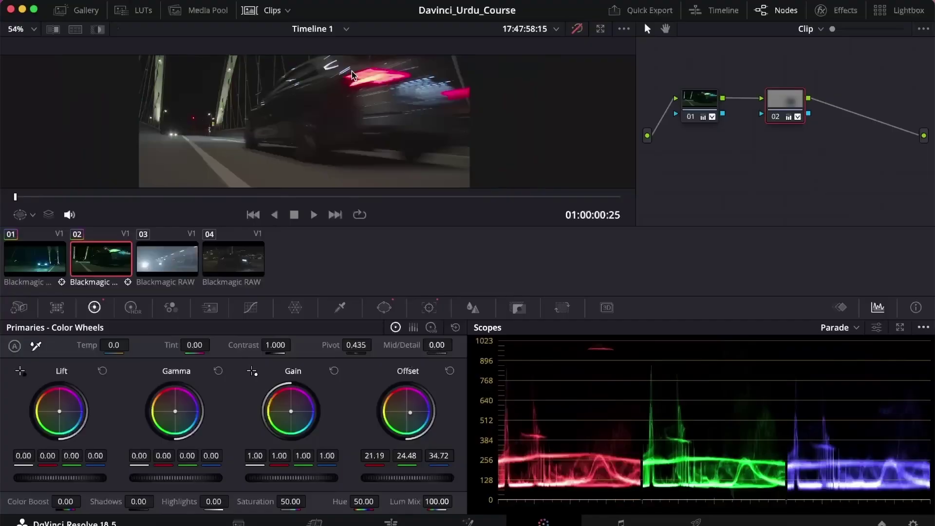
click(578, 29)
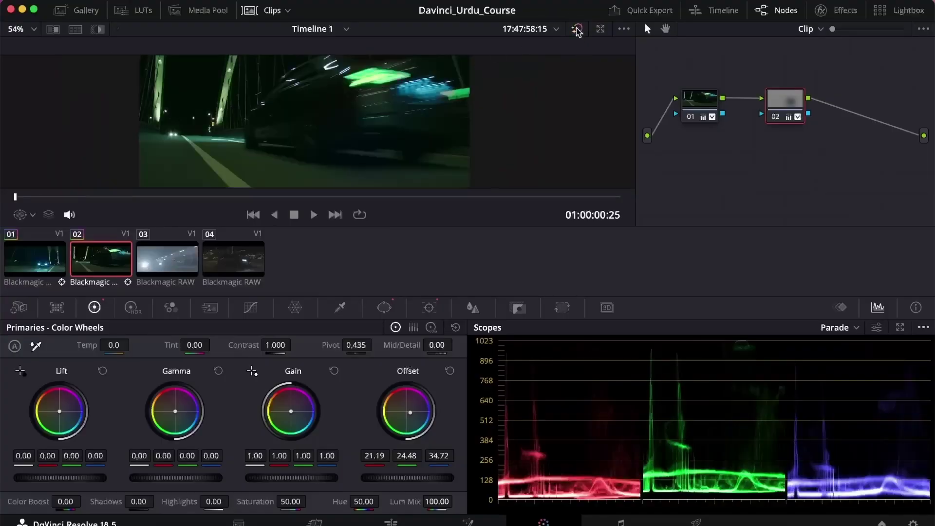
Hide the clip thumbnails and, on node 01, shift the car's tail lights back to red in the Color Warper's Hue - Saturation grid.
click(697, 112)
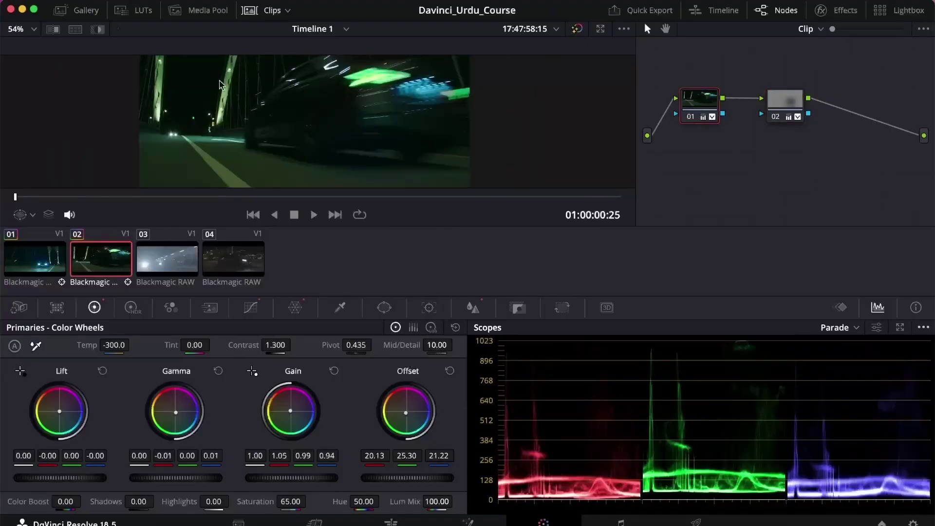
click(269, 10)
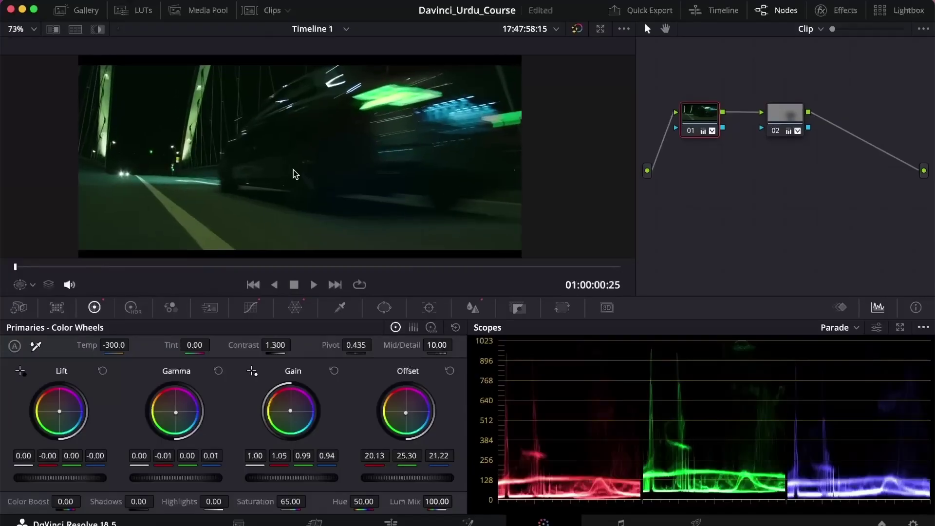
scroll(297, 153, up, 2)
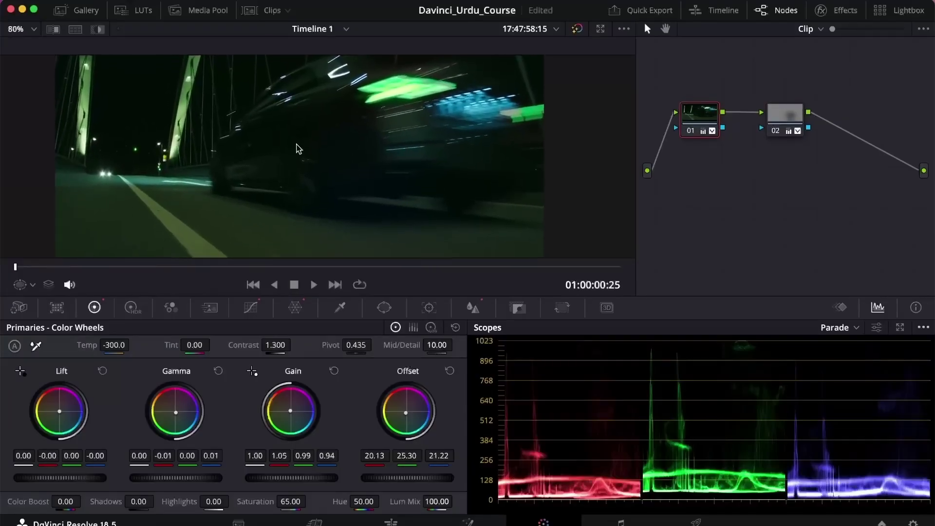
scroll(307, 140, up, 1)
scroll(309, 139, down, 1)
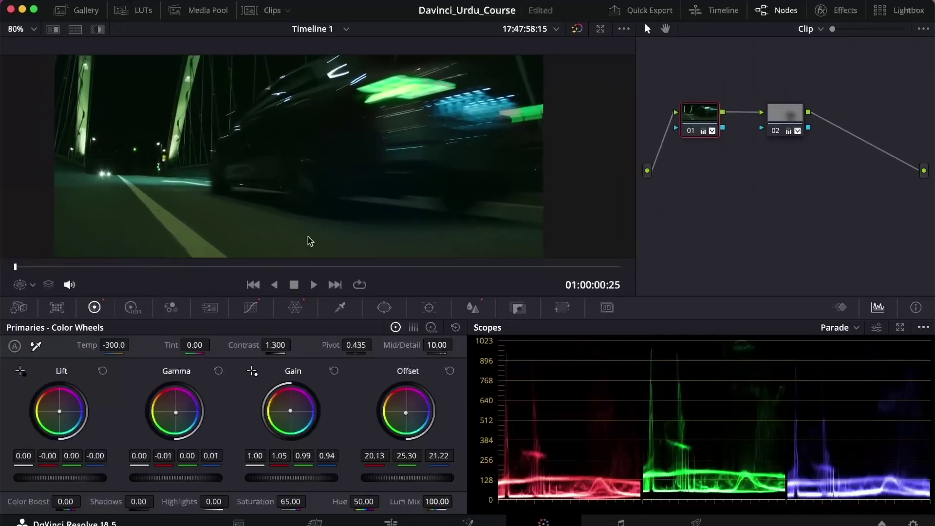
click(295, 308)
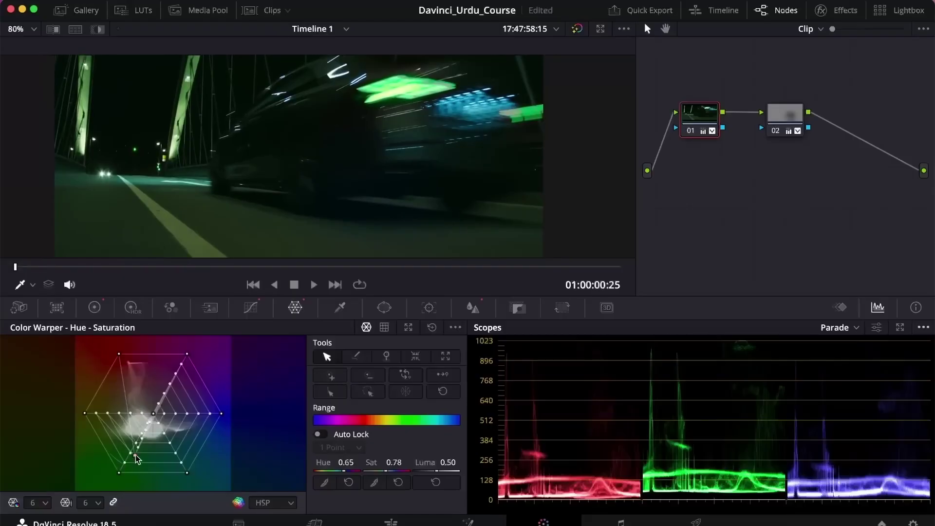
drag(135, 455, 131, 376)
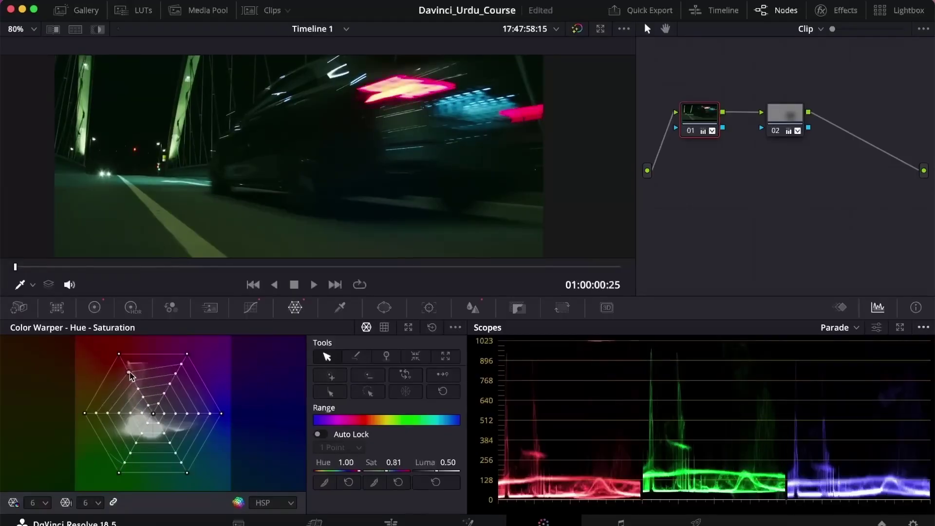
click(130, 377)
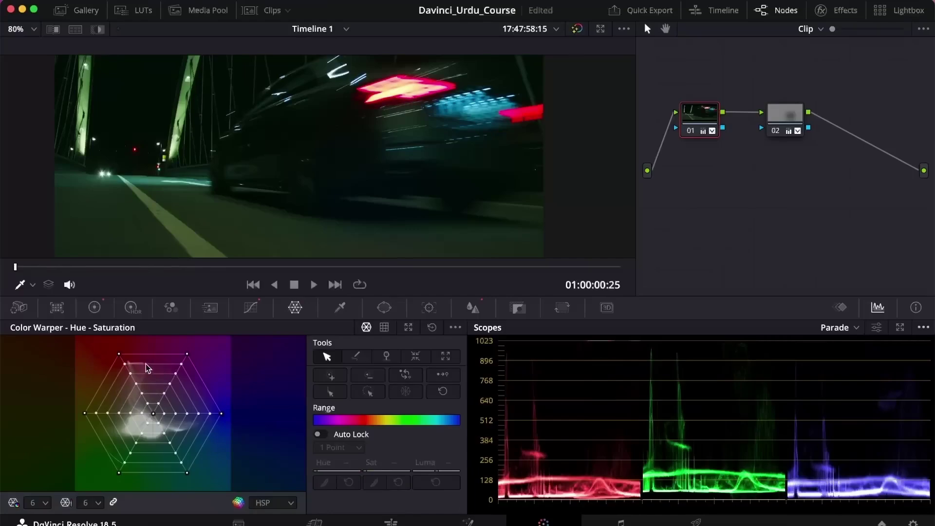
Try pulling the Color Warper's magenta-side point toward green, undo it, and check the frame at 01:00:00:29.
drag(172, 376, 149, 461)
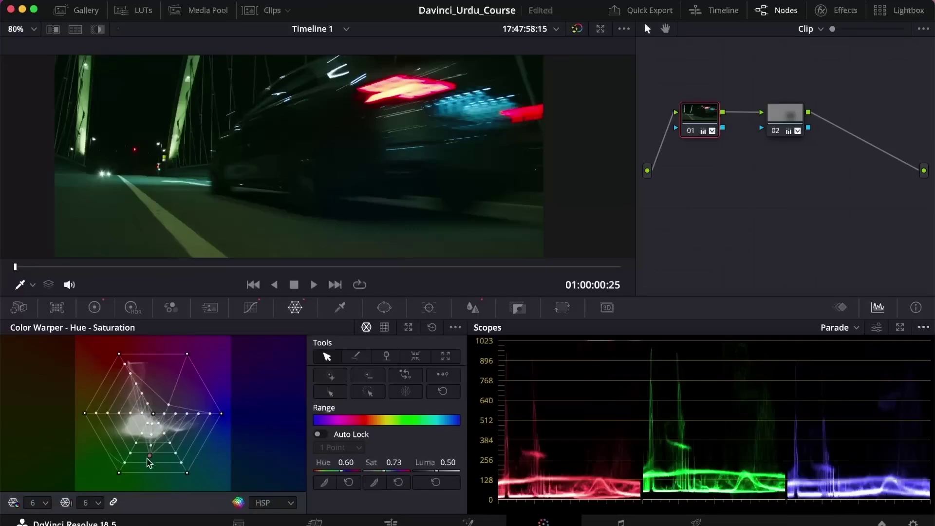
key(super+z)
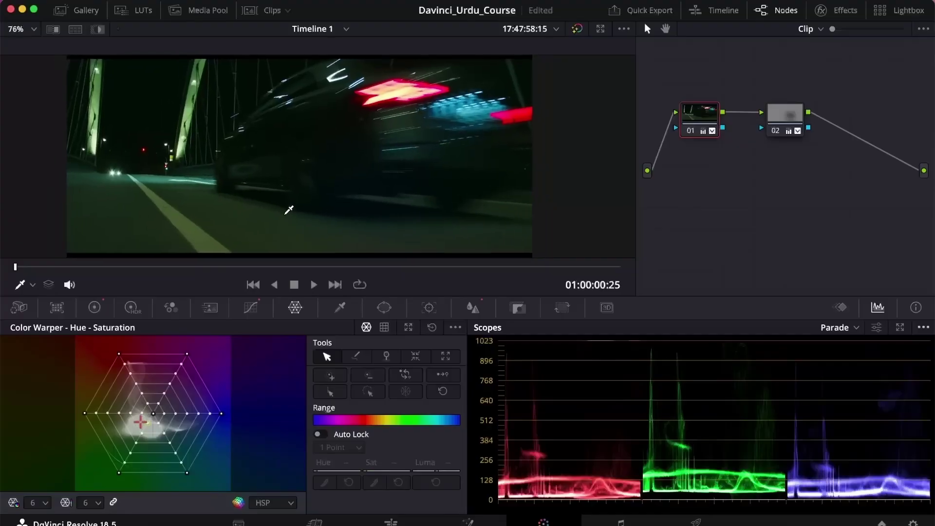
drag(20, 270, 167, 267)
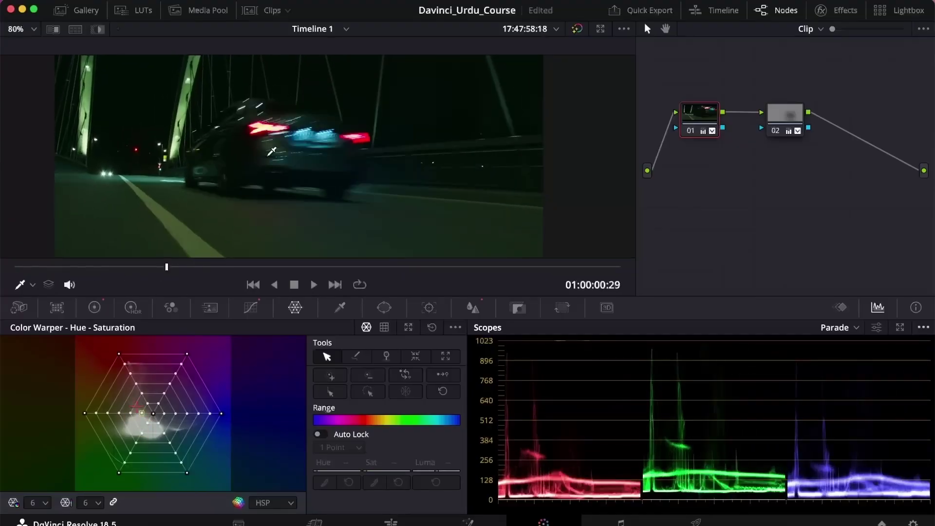
On node 02 at 01:00:00:25, move the curve window onto the car and reshape its points around the whole car body.
click(795, 120)
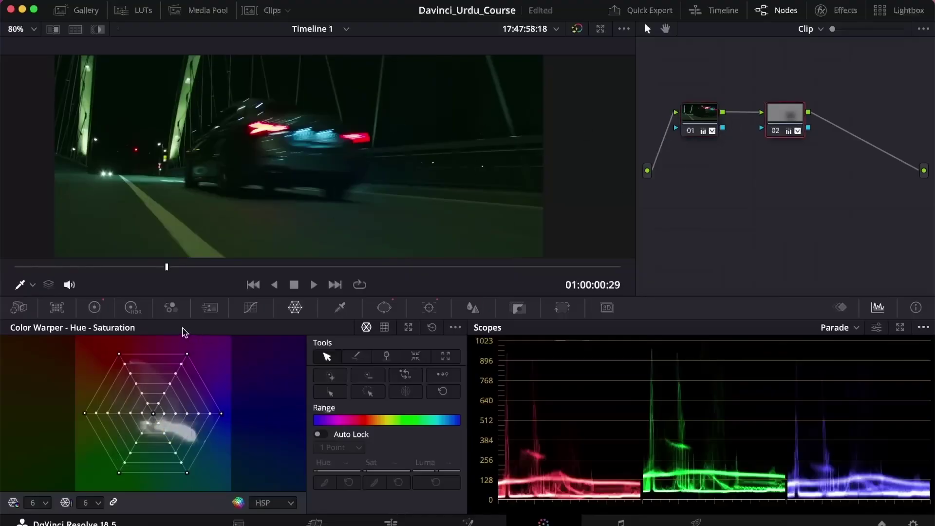
click(384, 307)
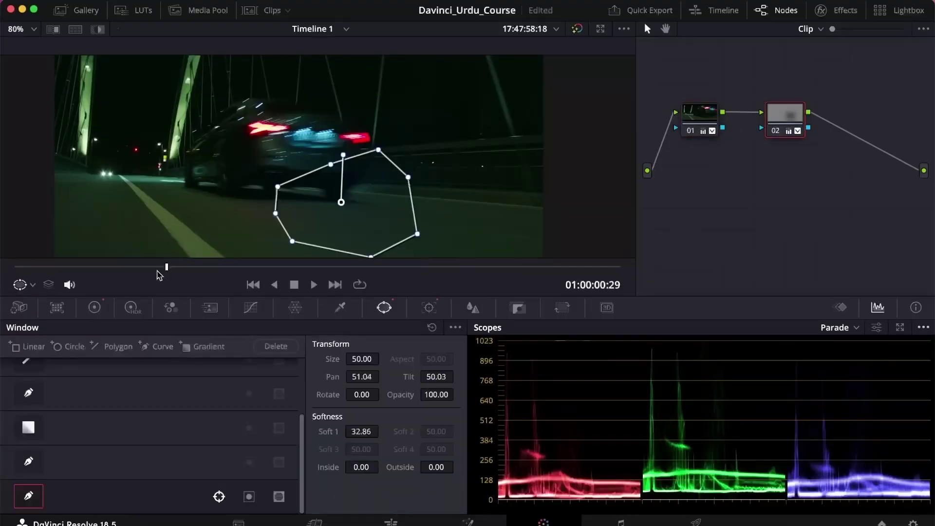
drag(159, 275, 1, 275)
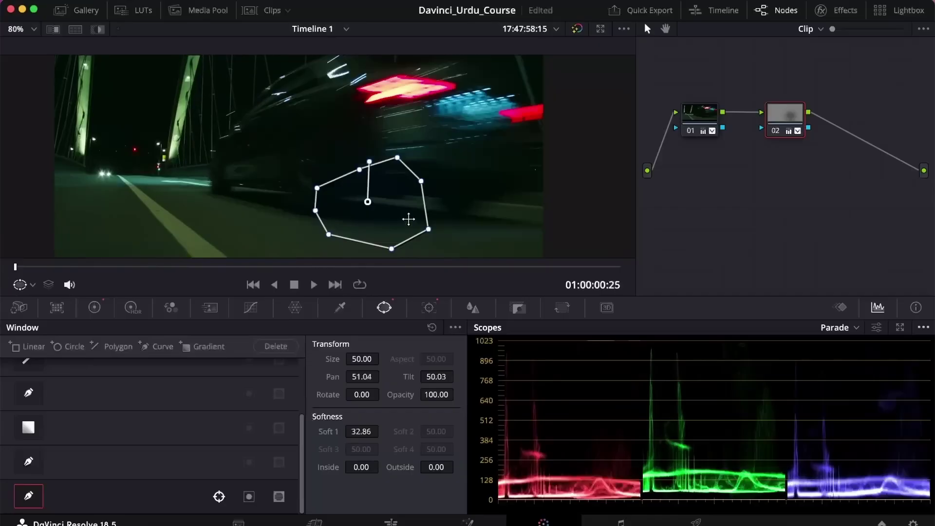
drag(408, 219, 297, 176)
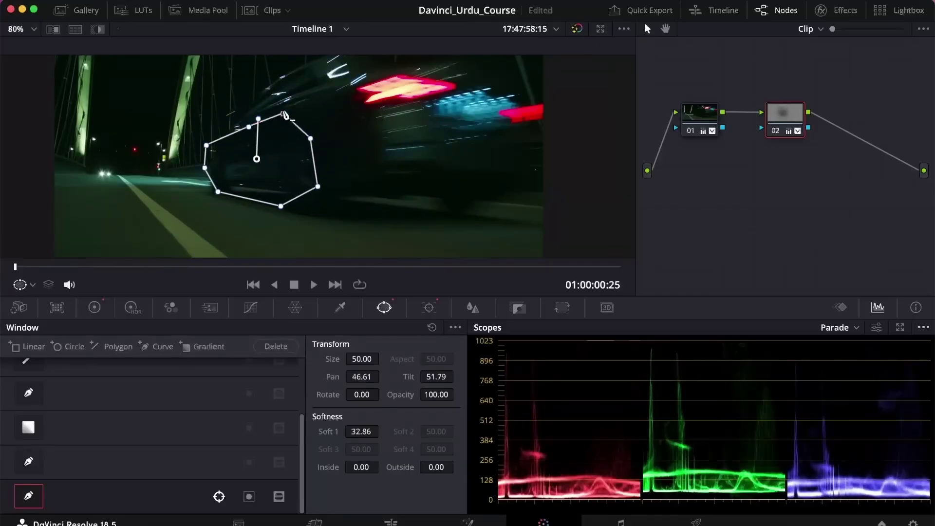
drag(285, 115, 276, 81)
drag(248, 126, 244, 115)
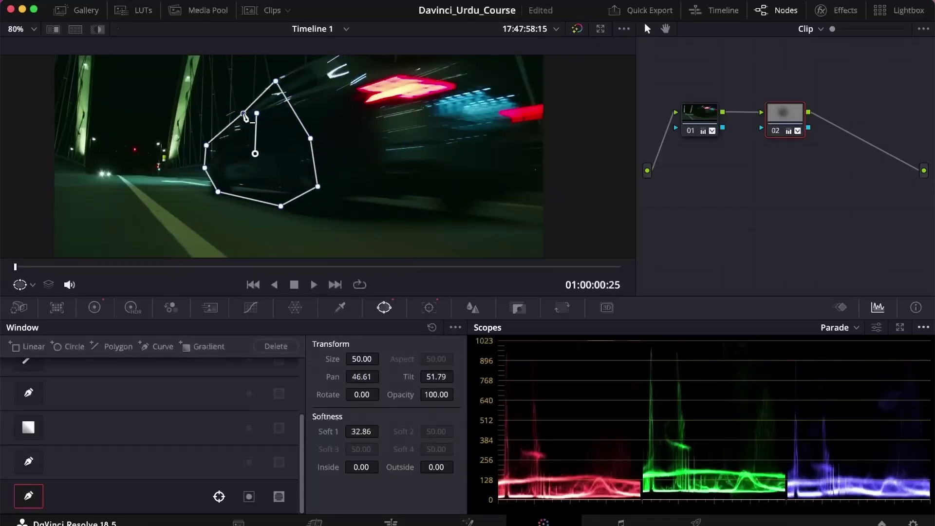
drag(282, 209, 460, 211)
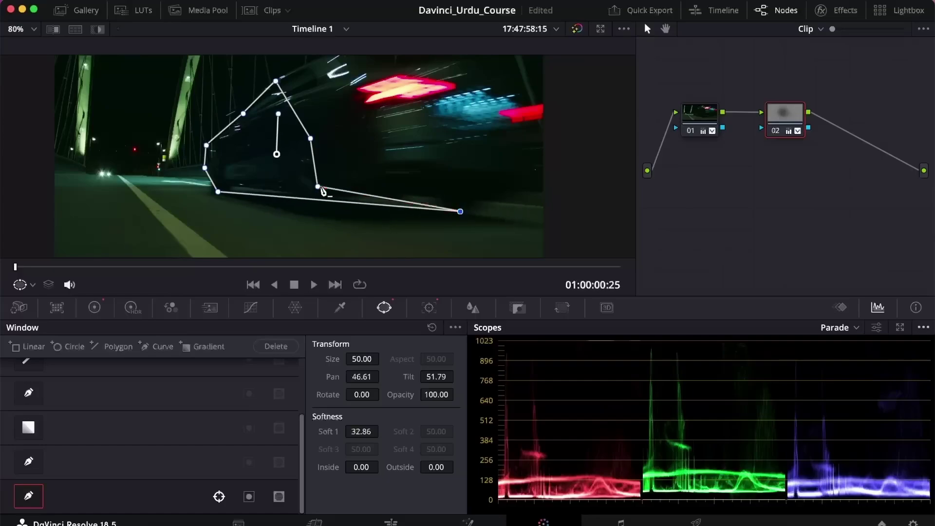
drag(318, 187, 536, 176)
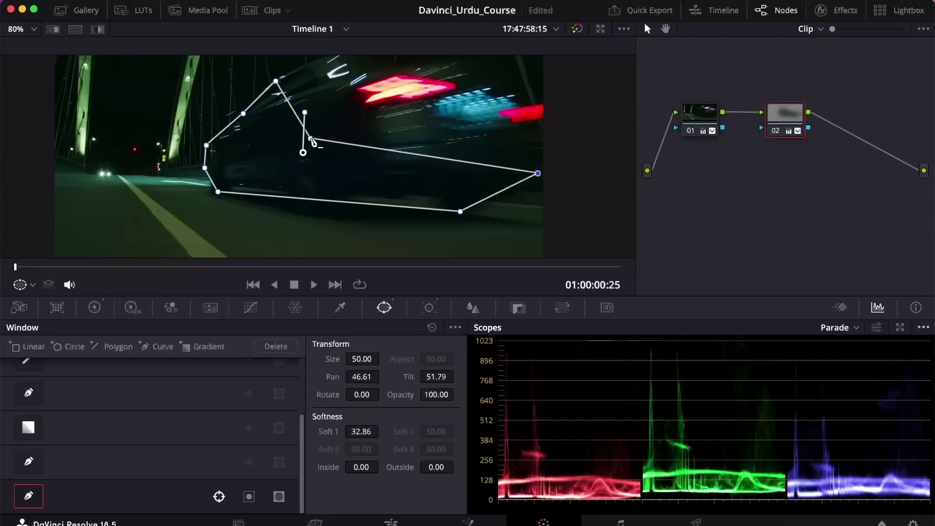
drag(312, 142, 552, 95)
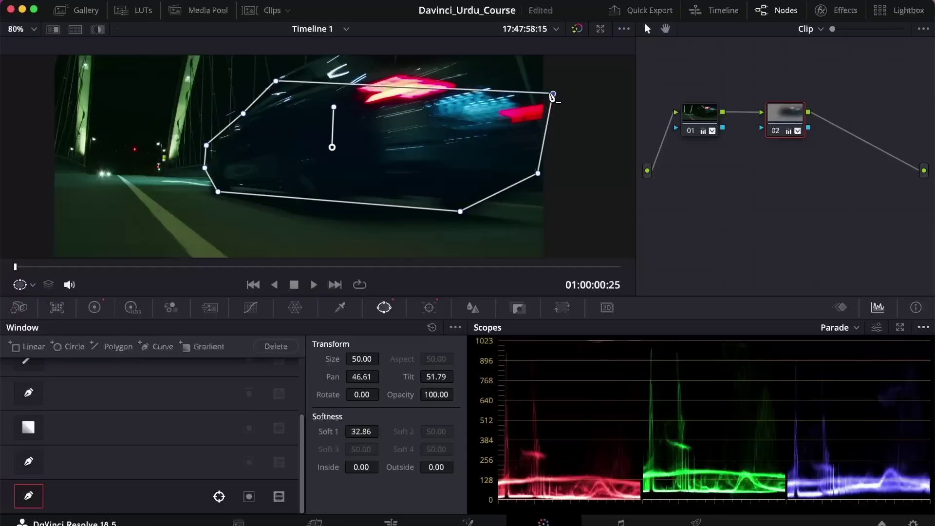
drag(348, 83, 370, 38)
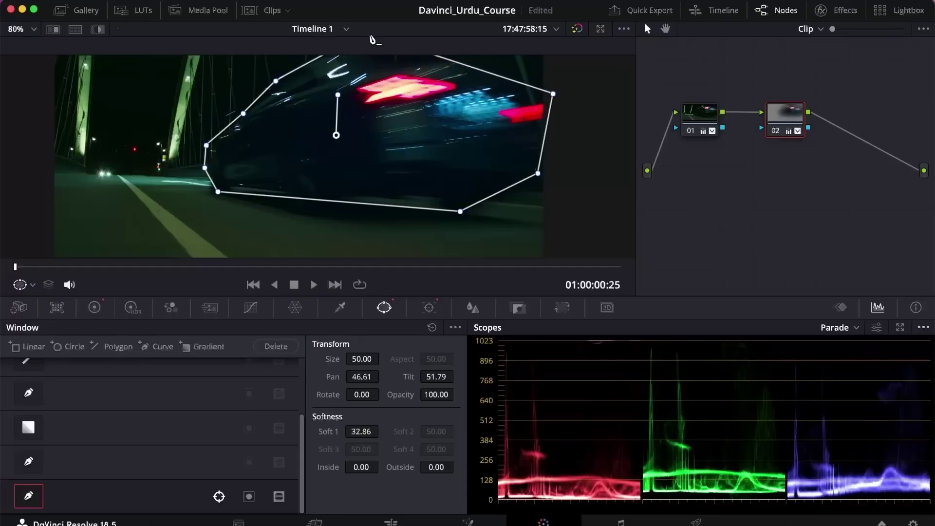
drag(480, 73, 482, 61)
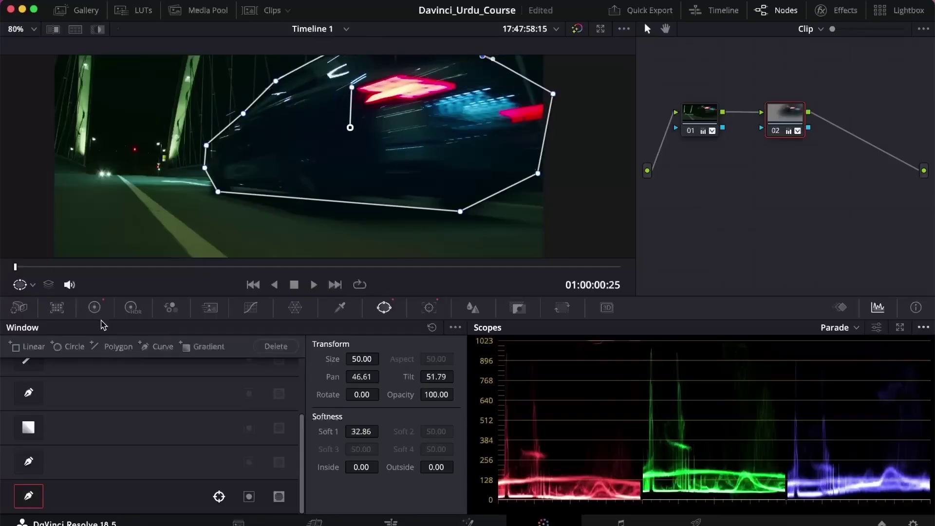
Track node 02's window forward through the clip, then move the window back over the car at 01:00:01:04.
click(429, 307)
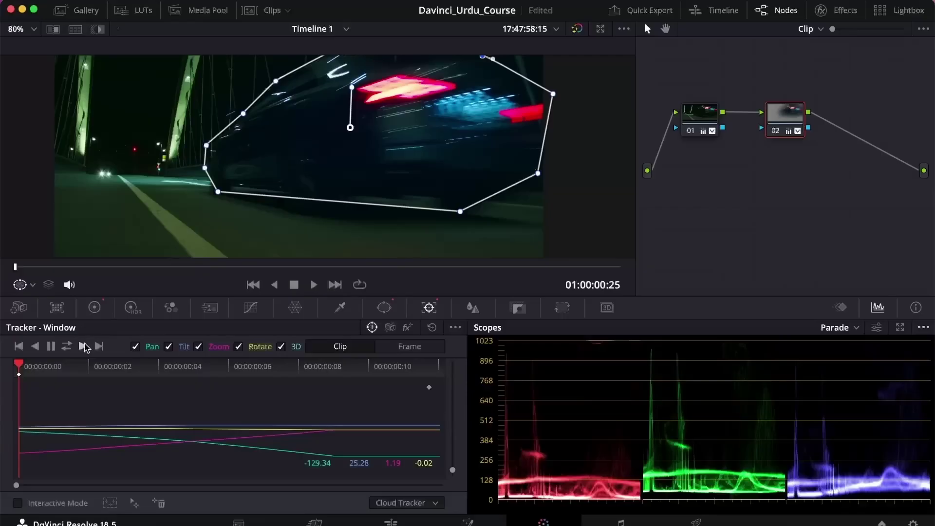
click(83, 346)
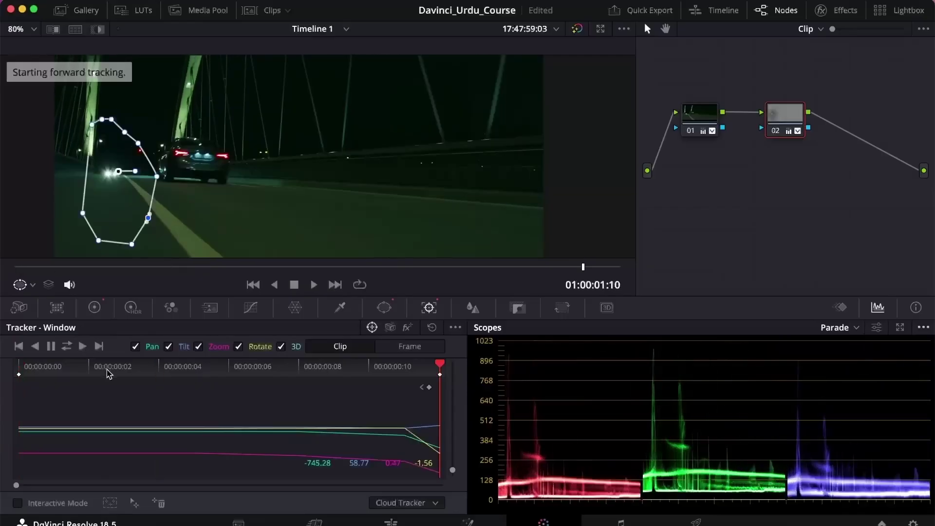
drag(579, 267, 359, 271)
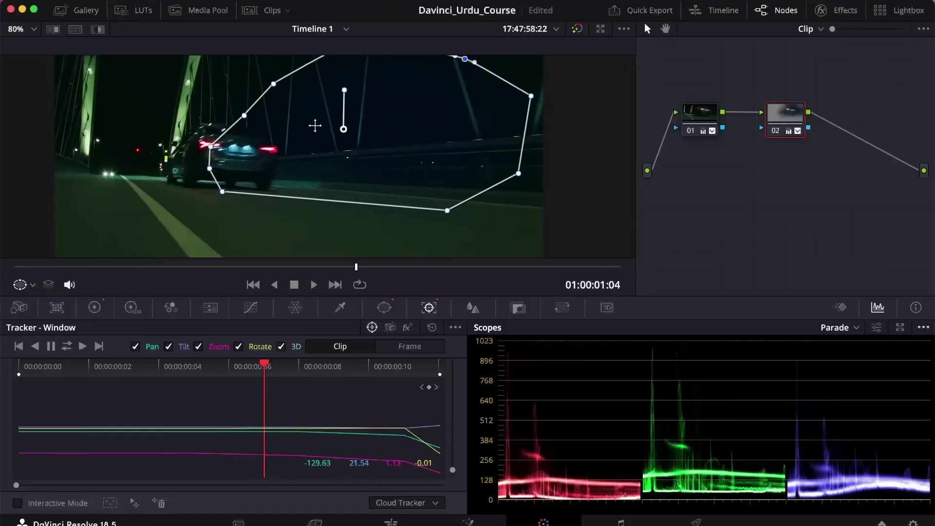
drag(278, 139, 235, 177)
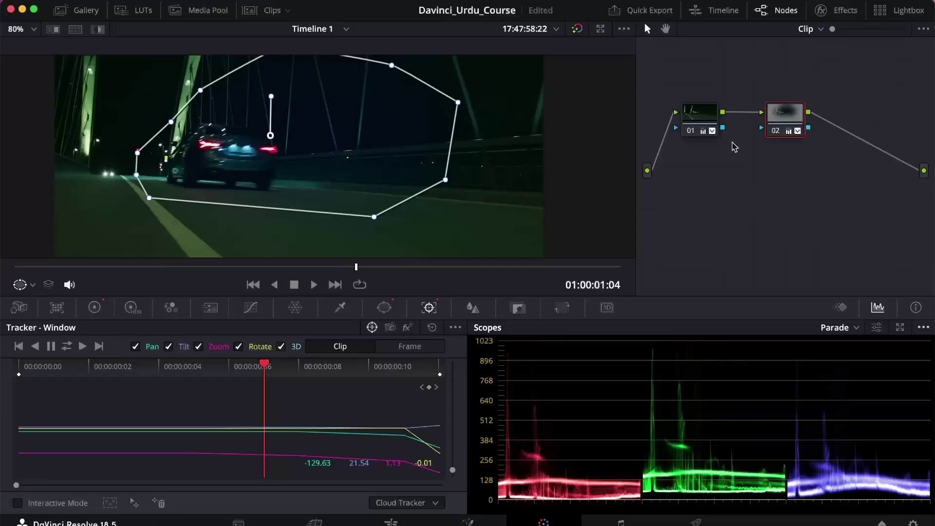
Delete node 02 from clip 02 and move to 01:00:01:07 to check the remaining grade.
click(682, 128)
click(798, 114)
key(Delete)
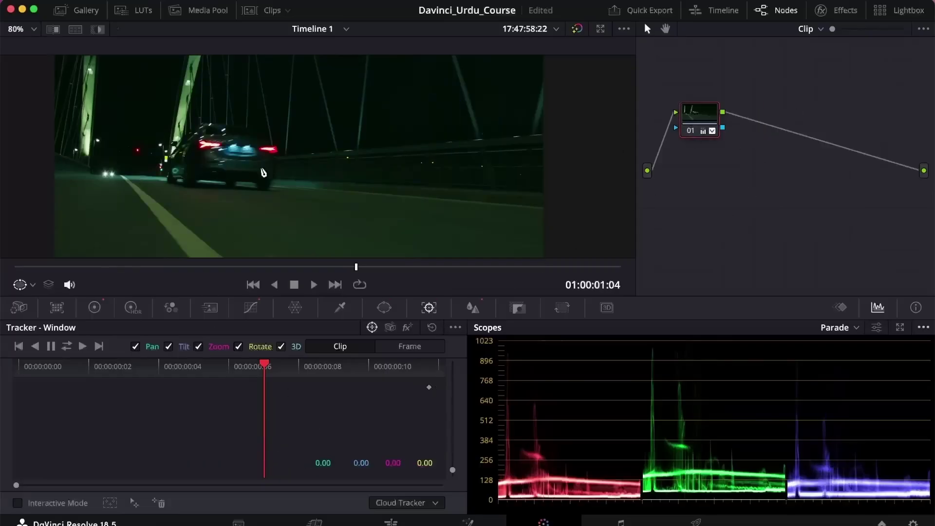
drag(356, 266, 468, 267)
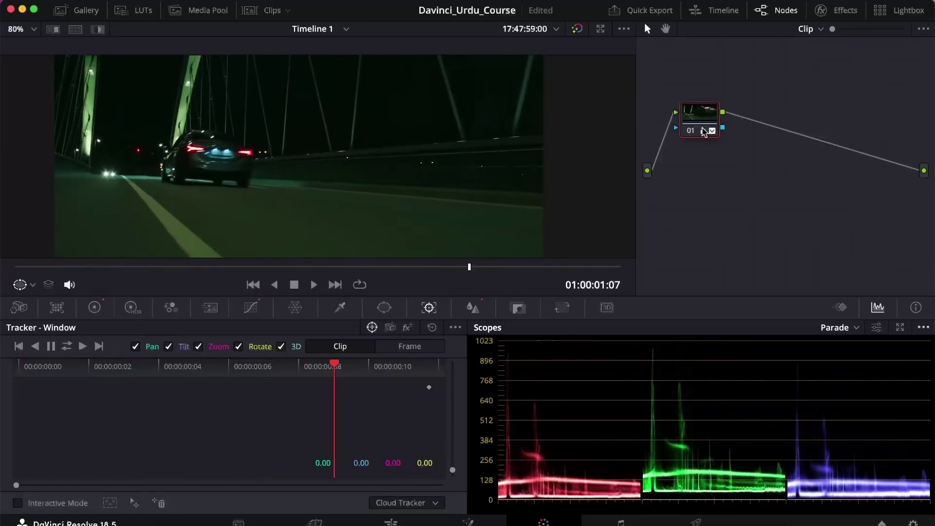
Set the tint of clip 02's node 01 to 17.00 and check the grade at 01:00:00:29.
click(94, 308)
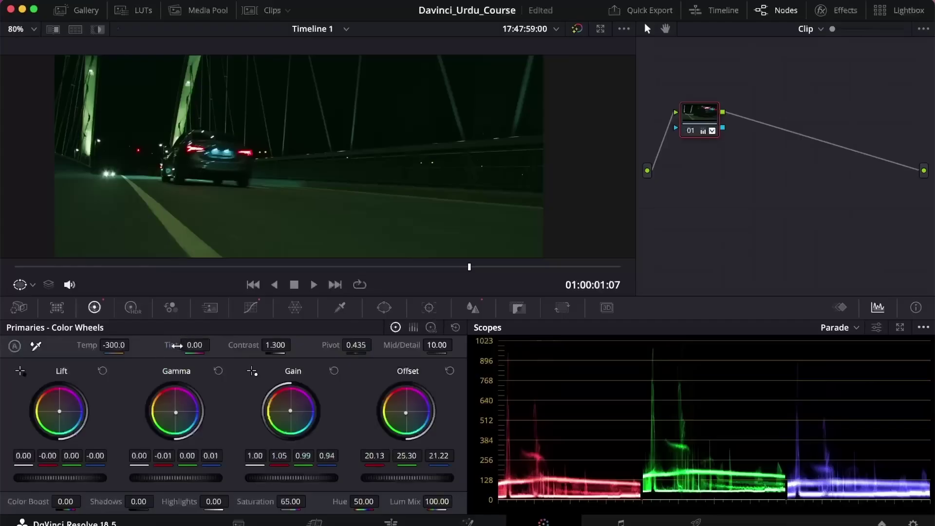
drag(176, 345, 207, 345)
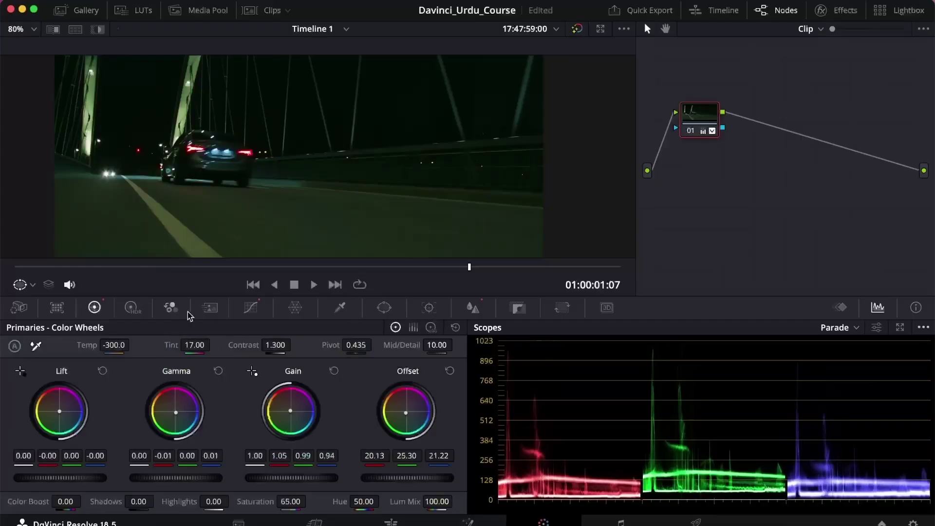
drag(79, 267, 167, 268)
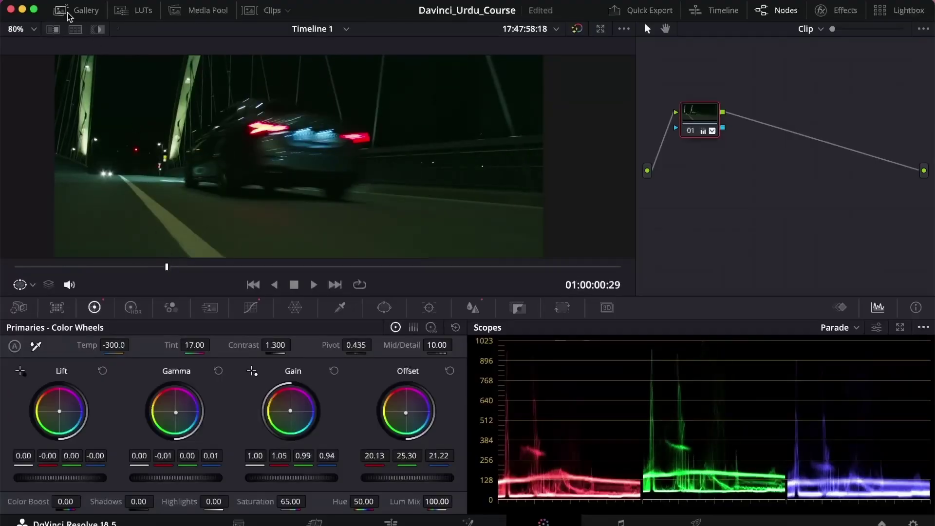
Apply the grade from gallery still 1.1.1 to clip 03 and remove its node 02.
click(252, 10)
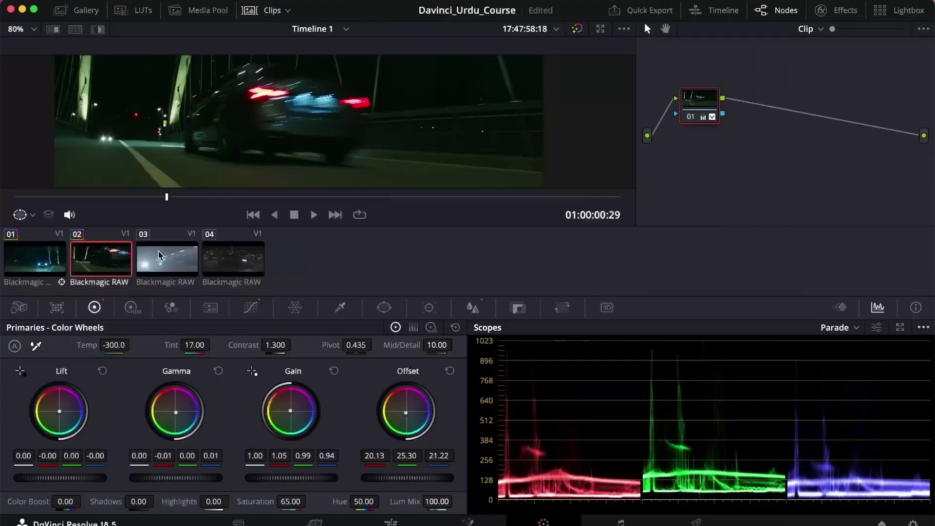
click(160, 255)
click(80, 10)
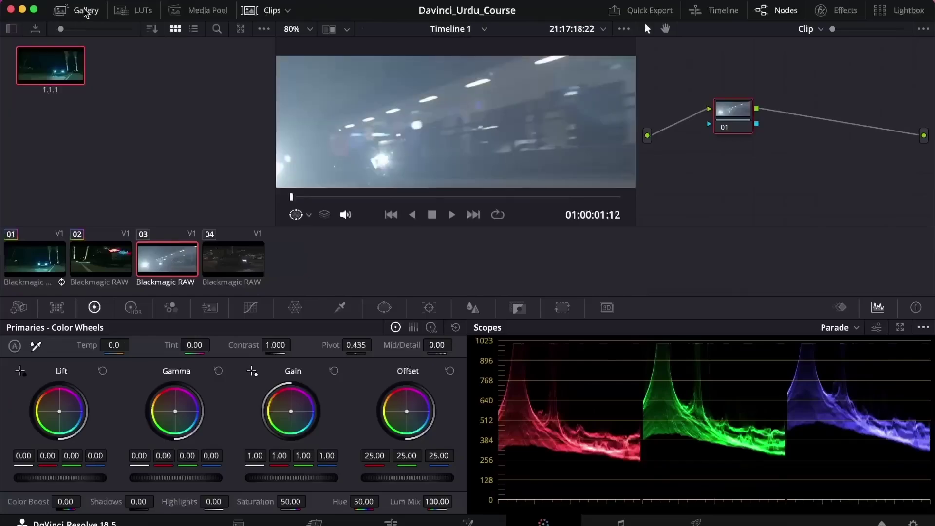
right_click(51, 67)
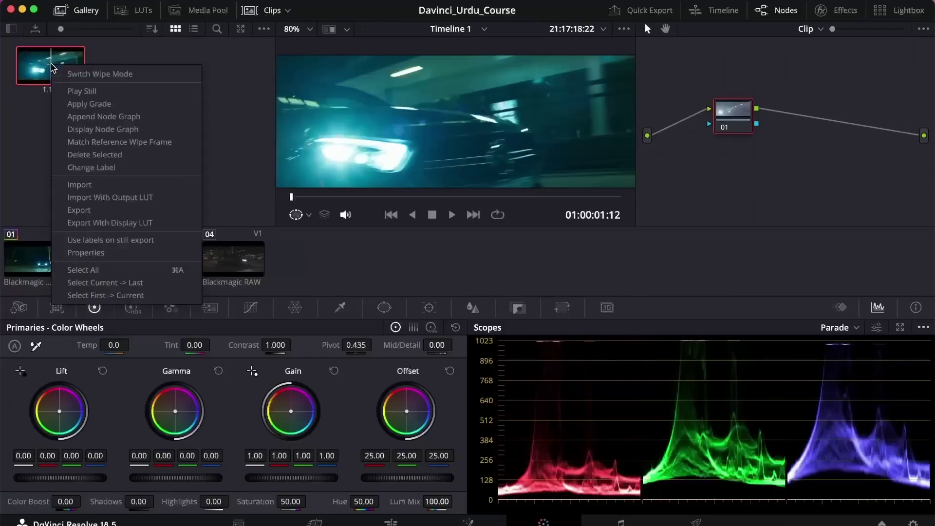
click(84, 104)
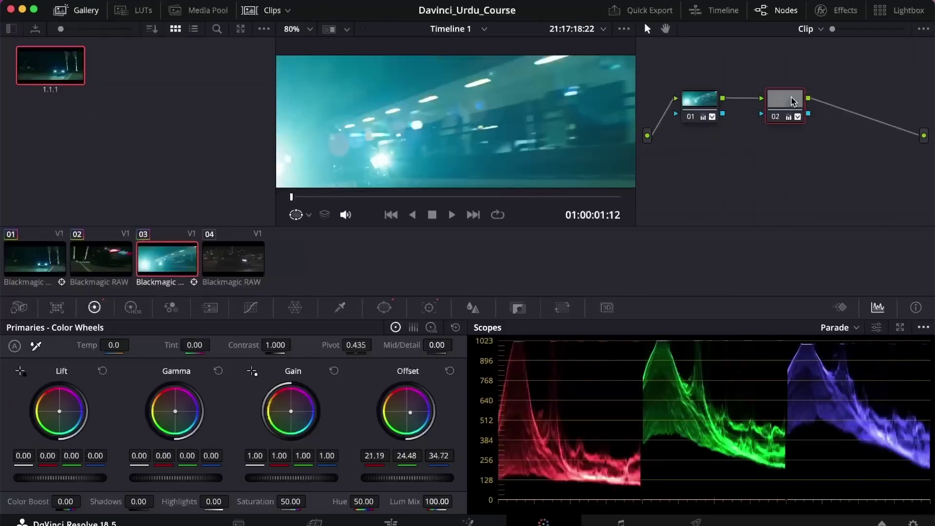
key(super+z)
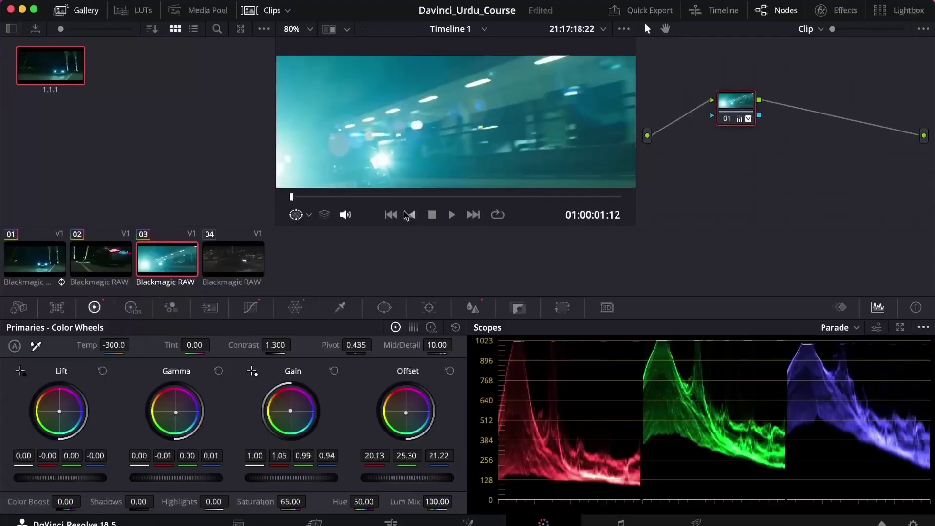
Move clip 03 to 01:00:02:11 and hide the gallery and clip thumbnails to enlarge the viewer.
drag(297, 199, 440, 196)
scroll(413, 148, down, 3)
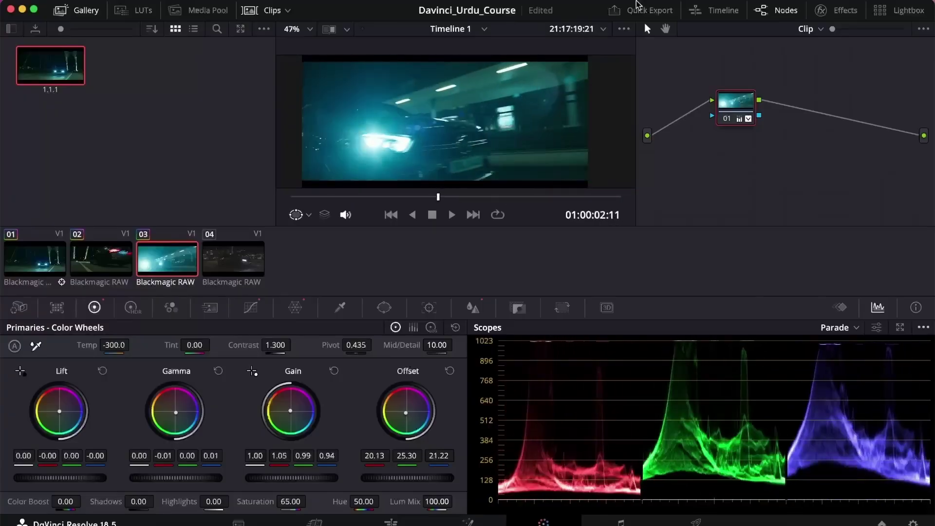
click(63, 14)
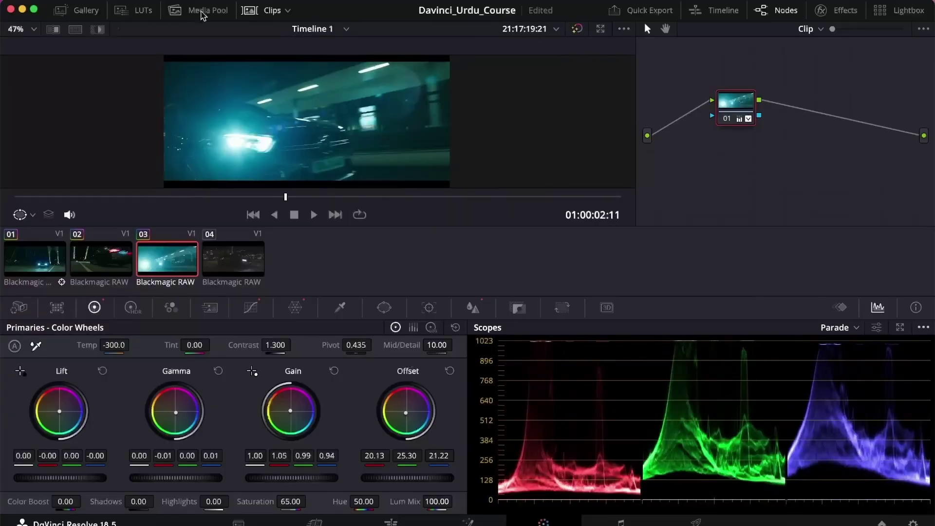
click(271, 11)
Compare clip 03 with and without its grade at 01:00:02:11 and 01:00:02:23, then go back to 01:00:01:20.
click(577, 29)
click(576, 29)
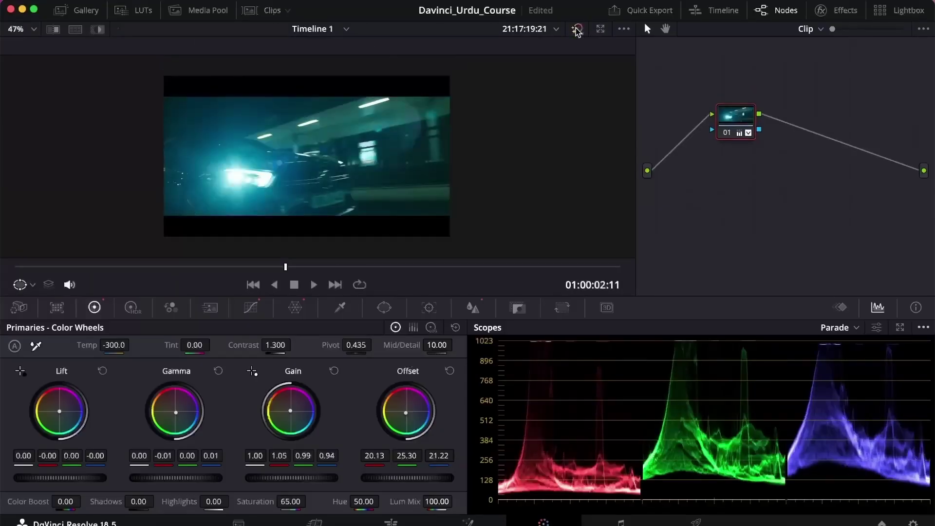
click(576, 29)
click(577, 29)
scroll(436, 118, up, 3)
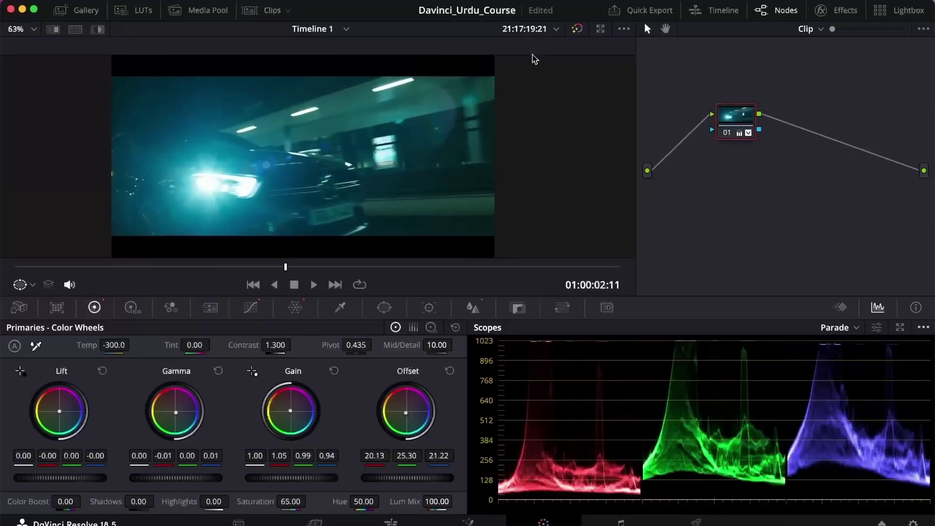
click(576, 29)
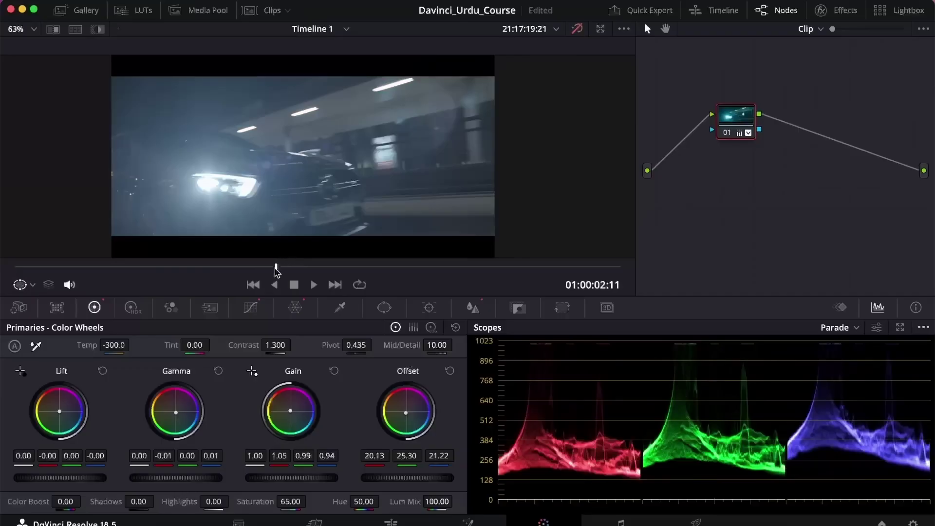
drag(276, 271, 398, 266)
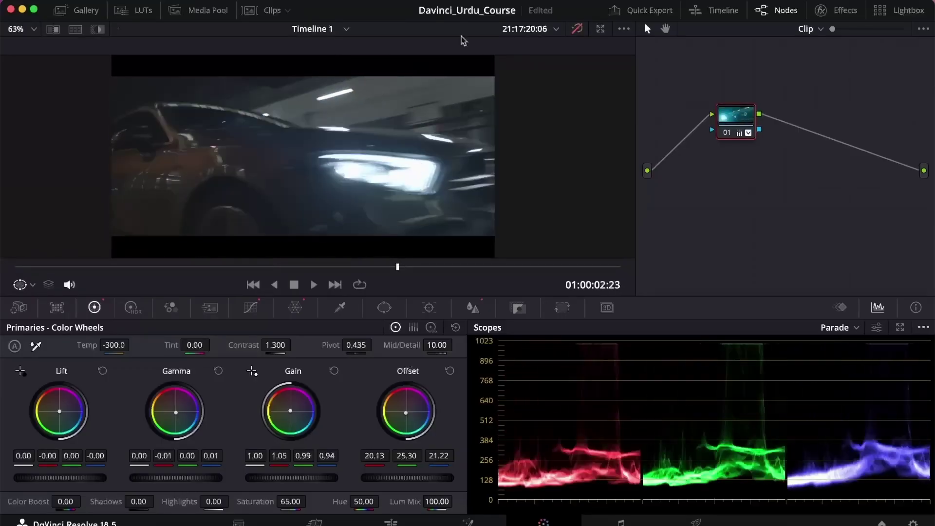
click(577, 30)
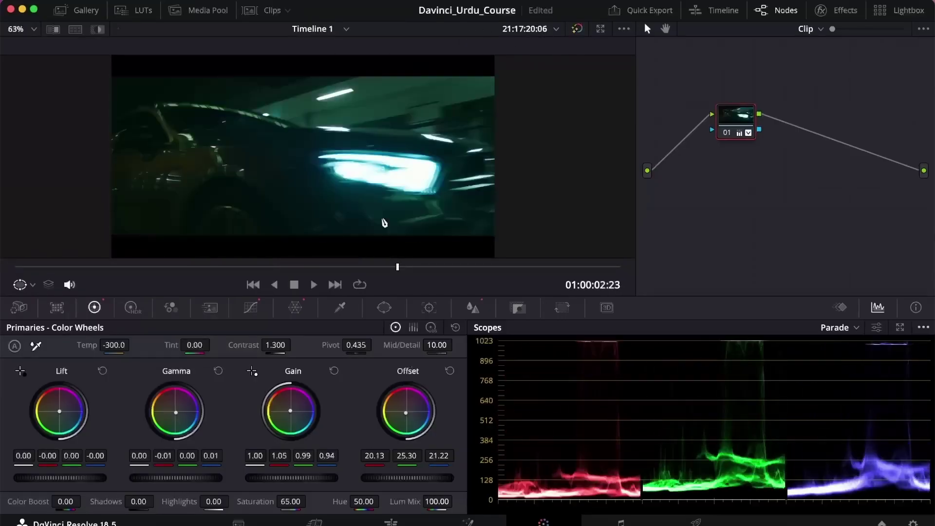
drag(378, 274, 87, 273)
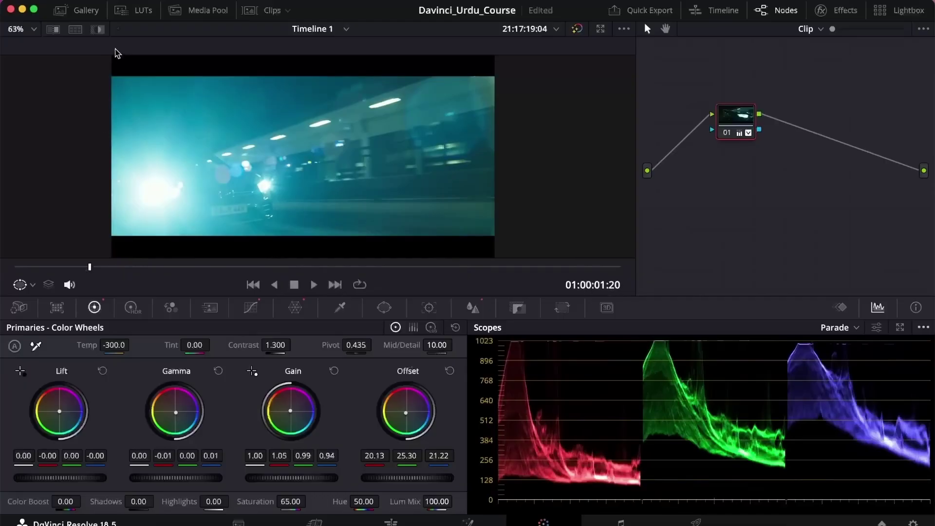
Apply the grade from gallery still 1.1.1 to clip 04, then hide the gallery and clip thumbnails.
click(258, 11)
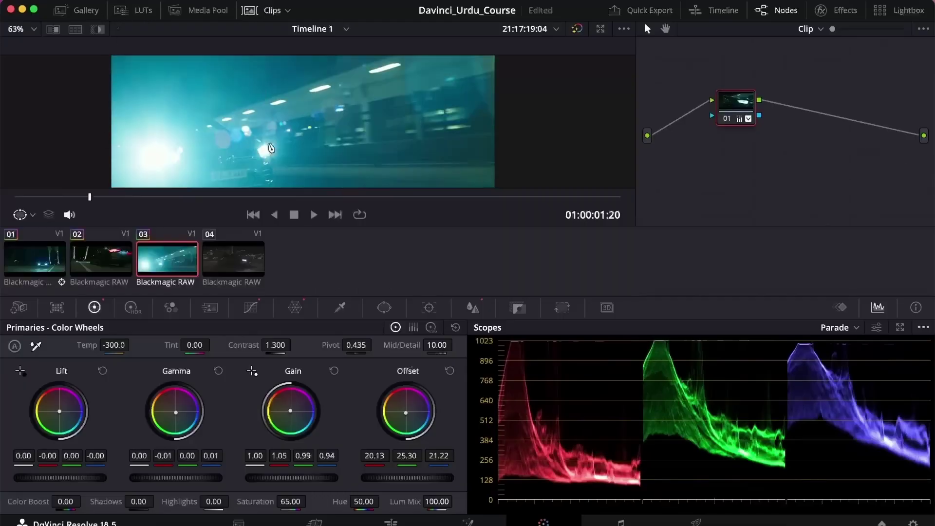
click(242, 265)
click(80, 17)
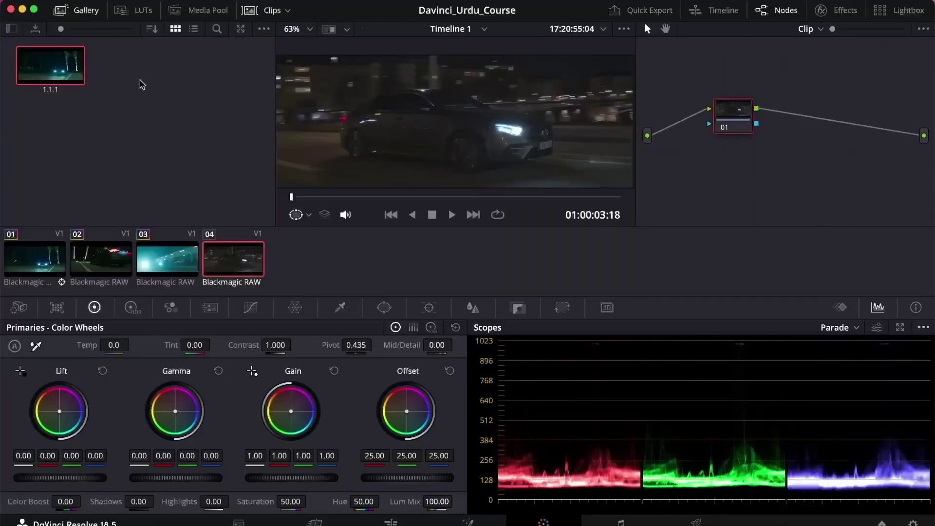
right_click(68, 71)
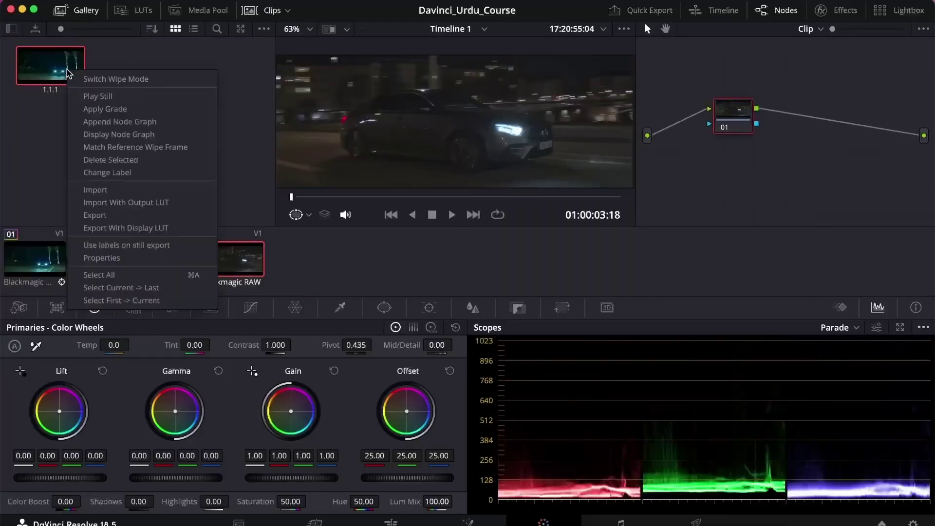
click(97, 108)
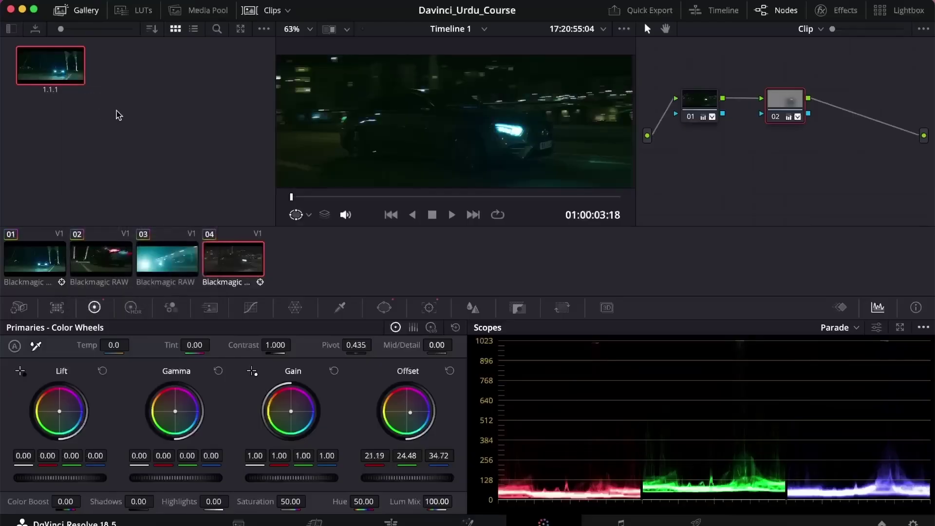
click(248, 9)
click(77, 9)
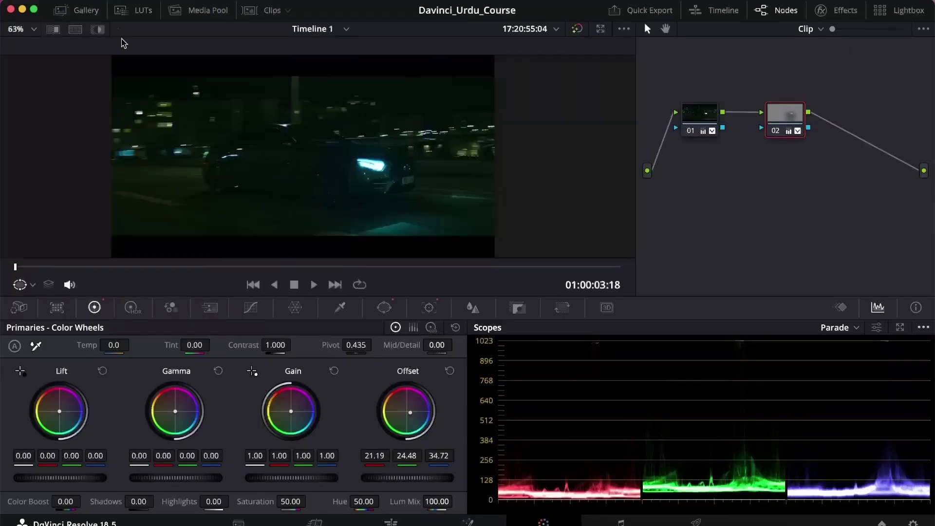
Restore the Color Warper's hue-saturation grid on clip 04's node 01 to its undistorted shape.
click(689, 120)
click(295, 308)
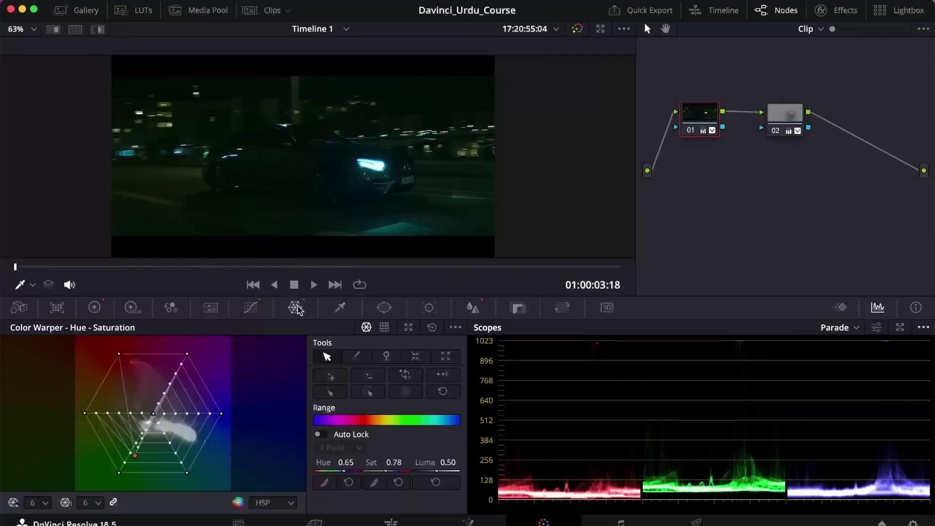
key(super+z)
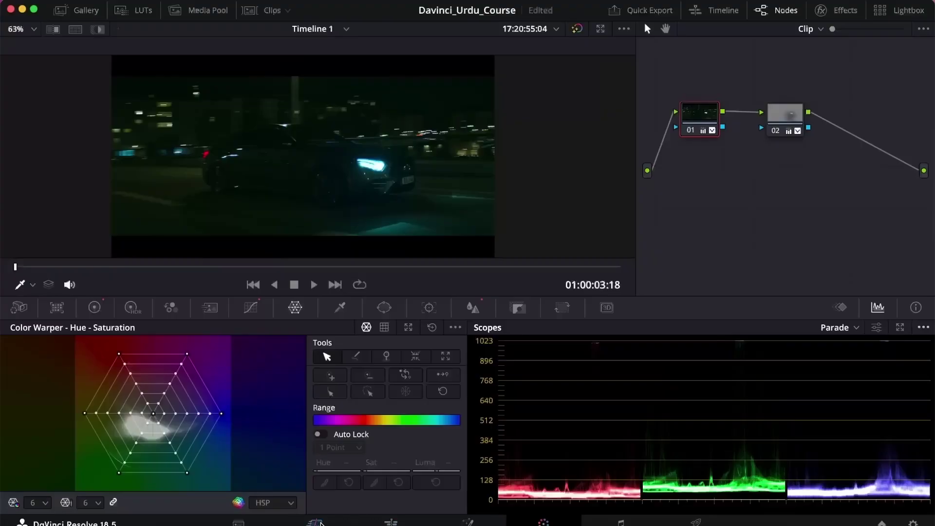
Switch to the Edit page and play back the graded footage through to 01:00:06:13.
click(390, 522)
drag(292, 396, 163, 395)
key(space)
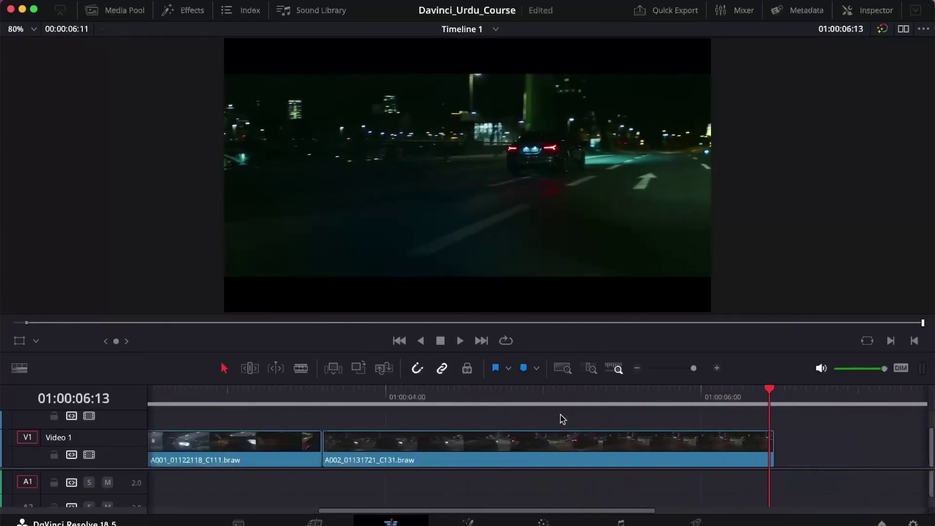
Fit the short clips in the timeline view and play the sequence from its start to 01:00:05:14.
scroll(540, 438, down, 6)
scroll(146, 455, up, 6)
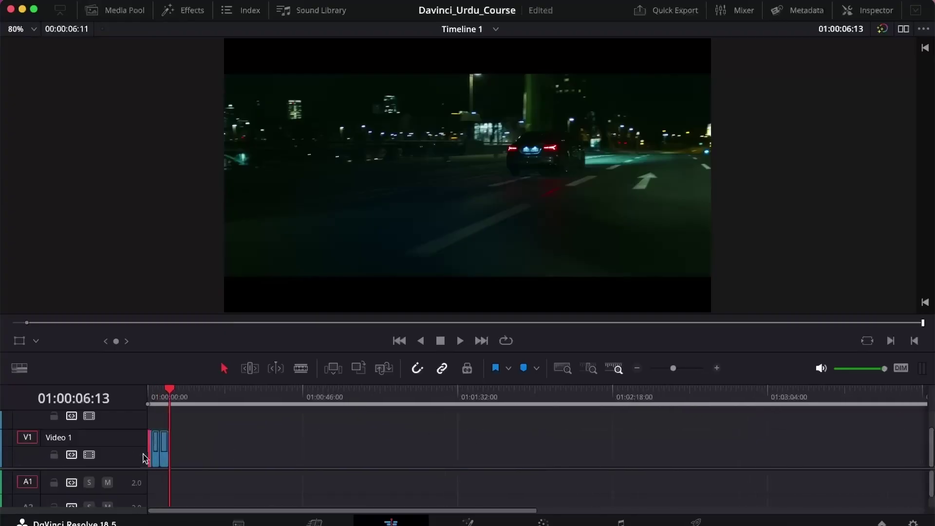
click(149, 395)
key(space)
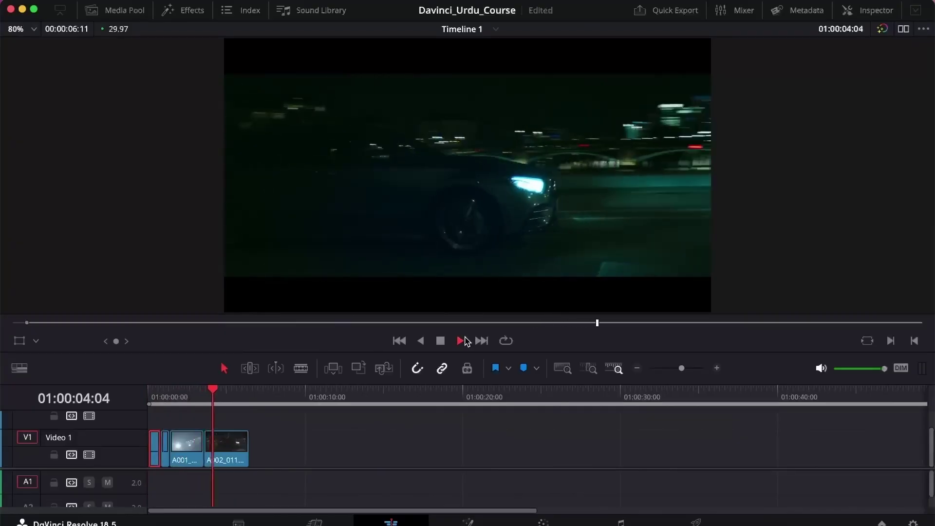
click(462, 340)
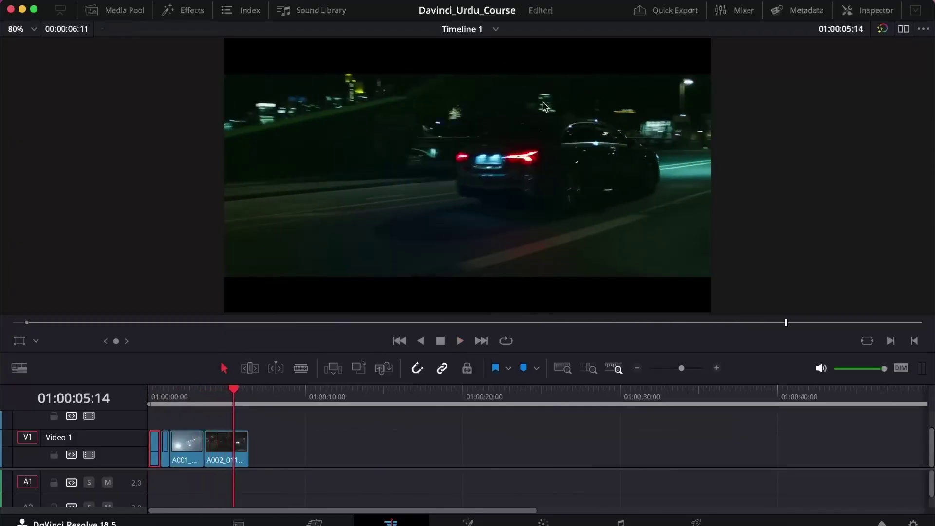
Enlarge the preview to 112%, replay the graded sequence from the start, and return the playhead to 01:00:00:00.
scroll(460, 210, up, 4)
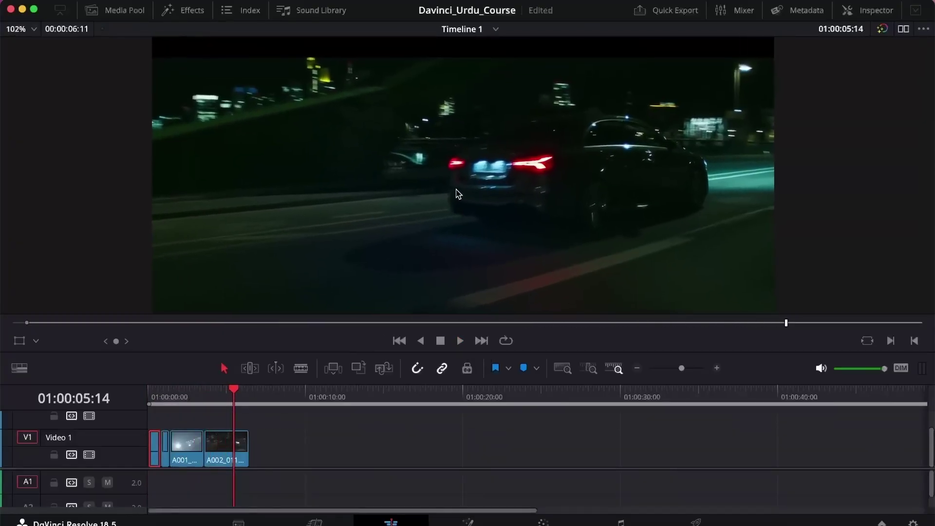
drag(458, 193, 454, 181)
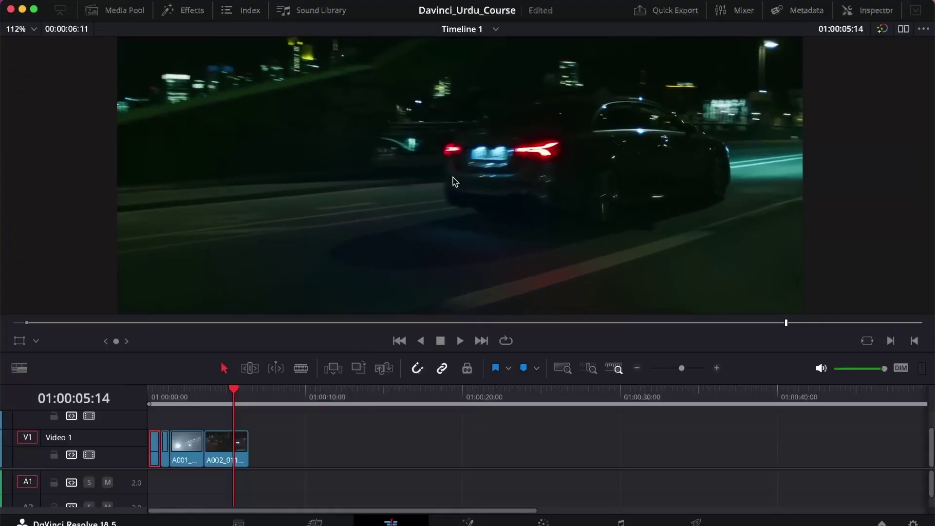
key(Home)
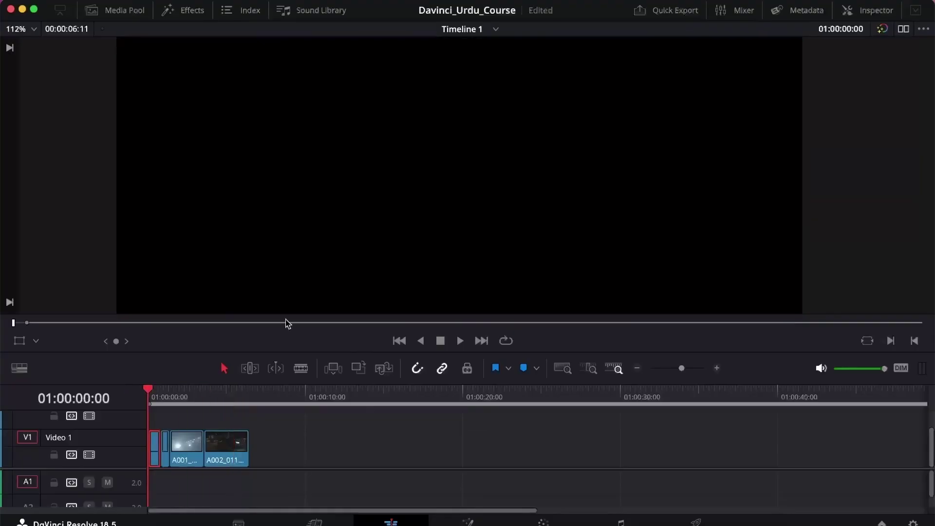
key(space)
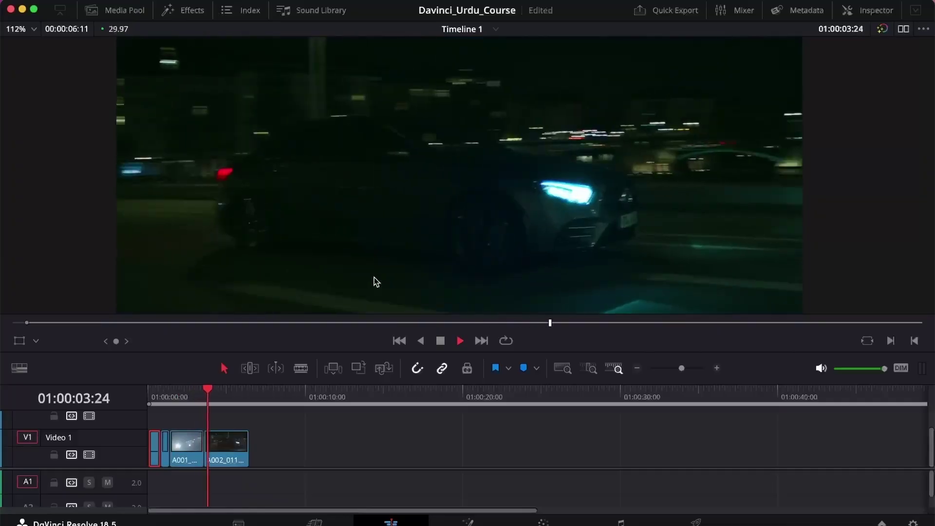
key(space)
drag(211, 390, 136, 392)
click(310, 436)
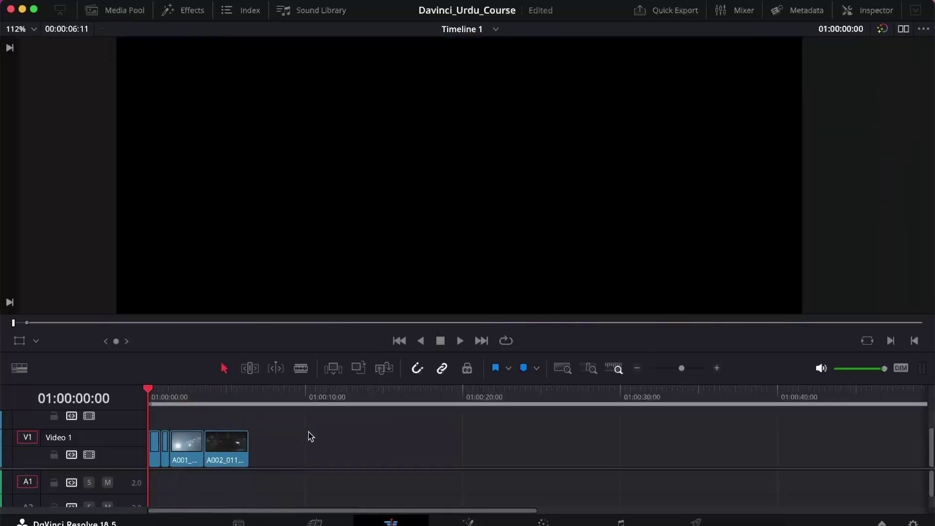
View the first clip on the Fusion page, return to the Edit page, and open the clip on the Color page.
click(472, 521)
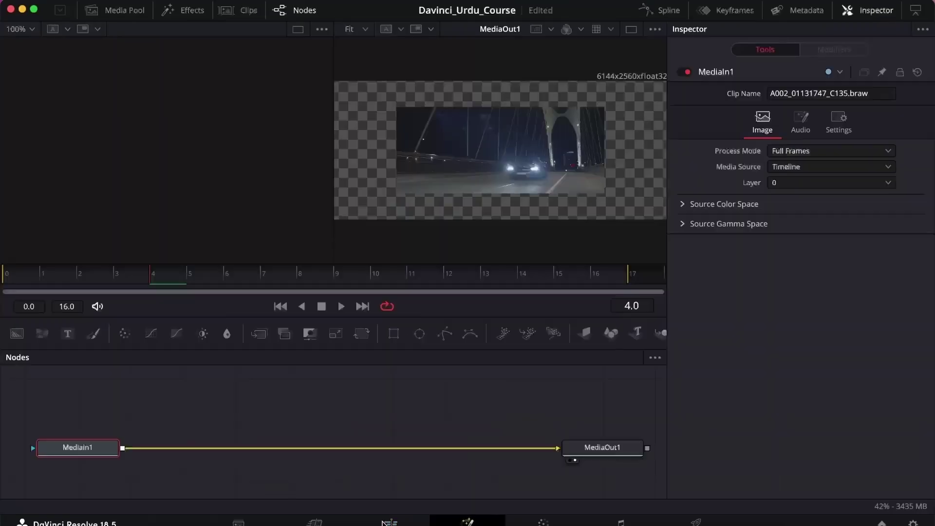
click(387, 522)
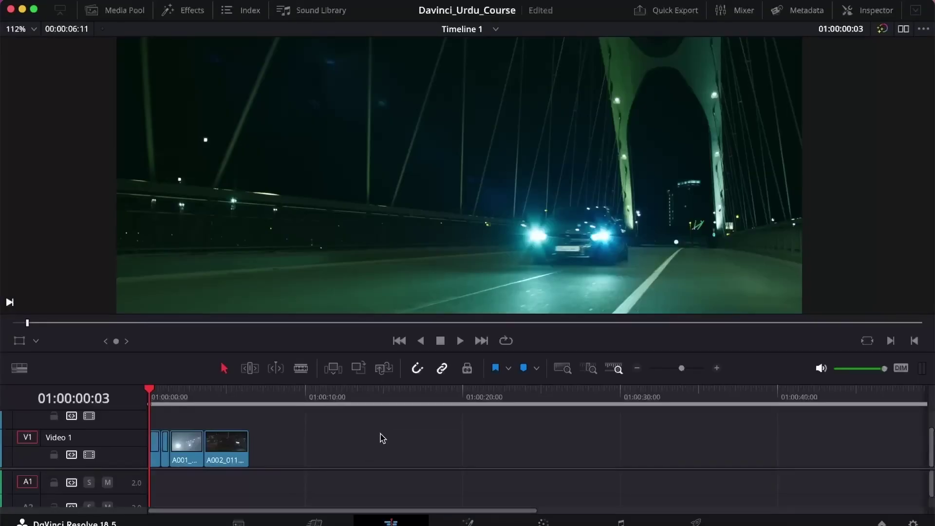
click(541, 522)
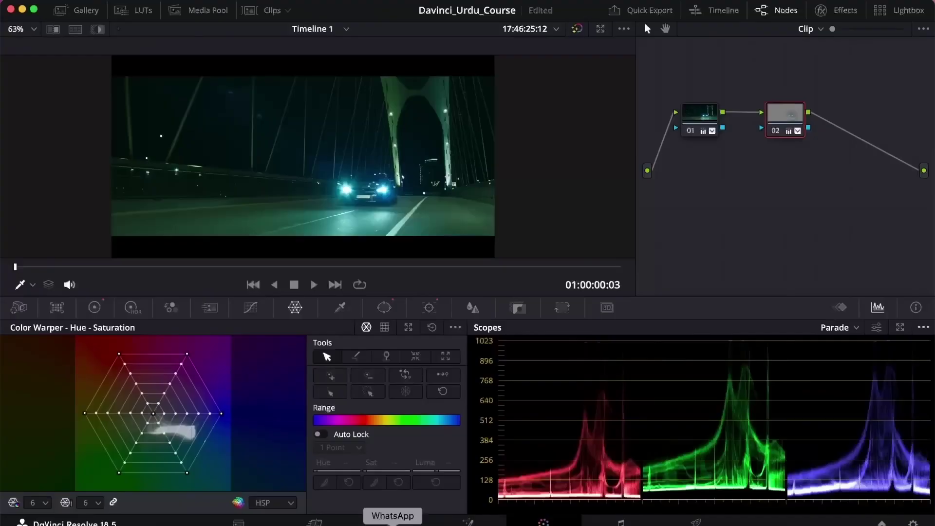
Return to the Edit page and mark the timeline's out point at the end of the last clip.
click(391, 522)
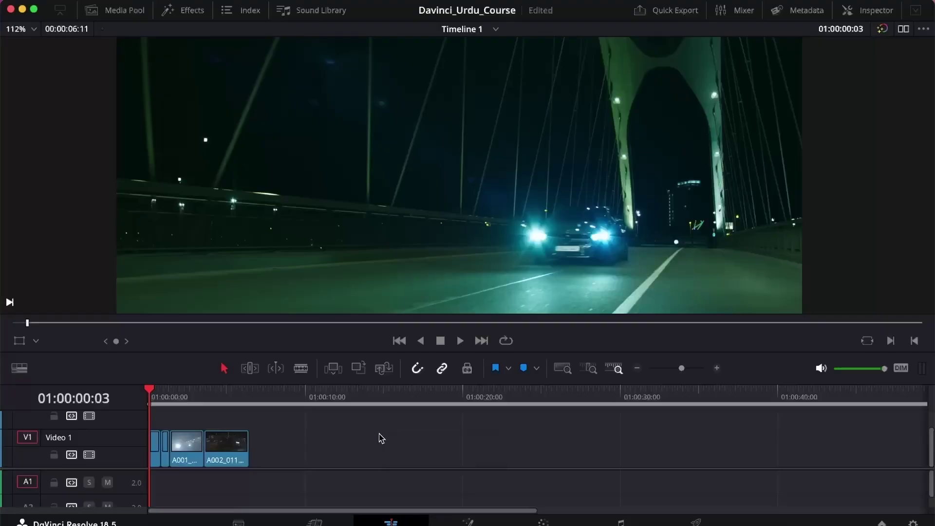
drag(187, 389, 251, 391)
right_click(252, 391)
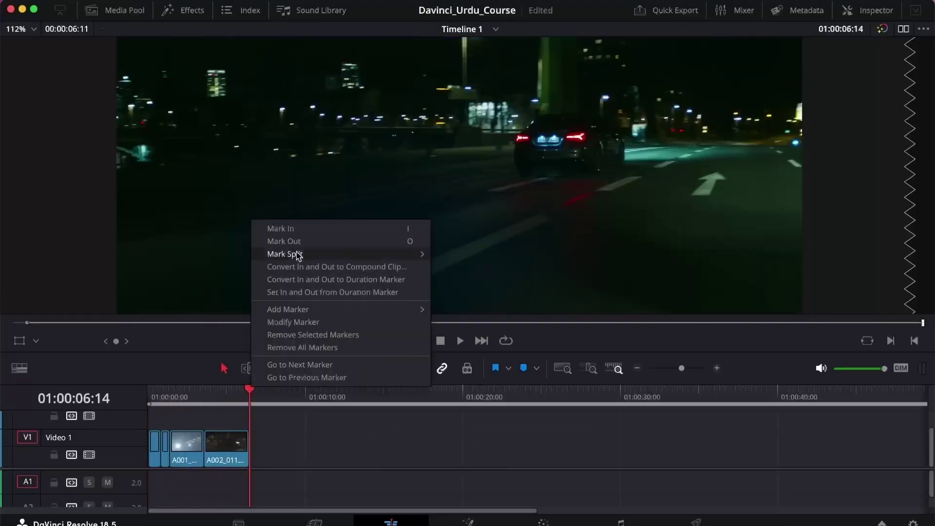
click(264, 243)
On the Deliver page, name the output file DavinciCourse_gradevid01 and set the Desktop as its save location.
click(695, 522)
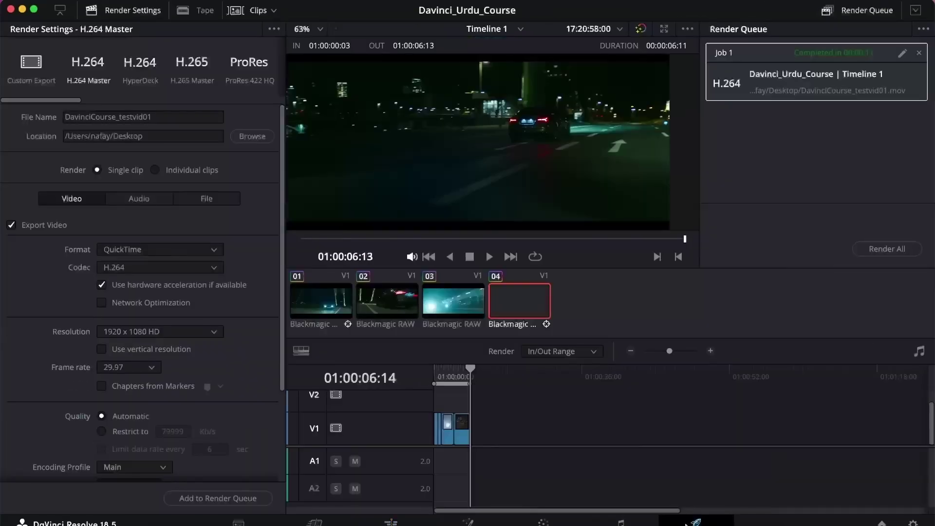
click(190, 117)
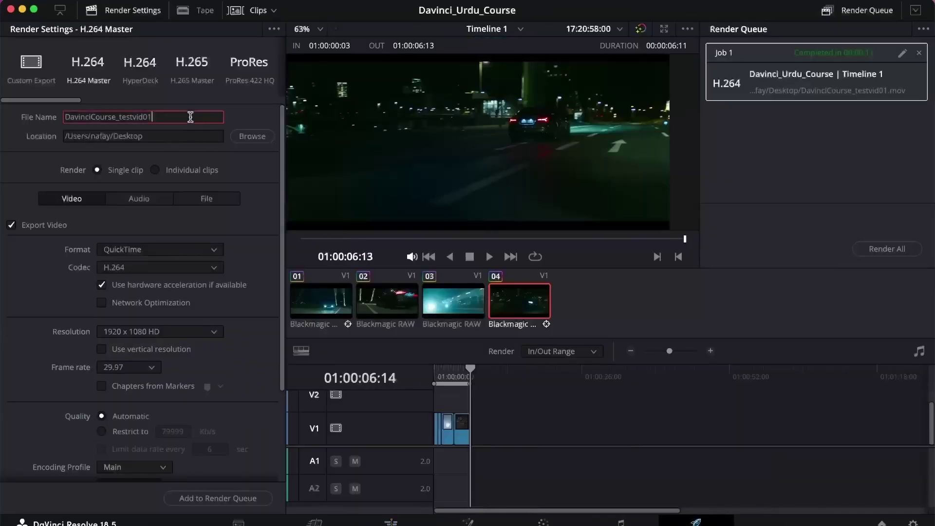
double_click(190, 117)
click(190, 117)
key(BackSpace)
key(BackSpace)
key(BackSpace)
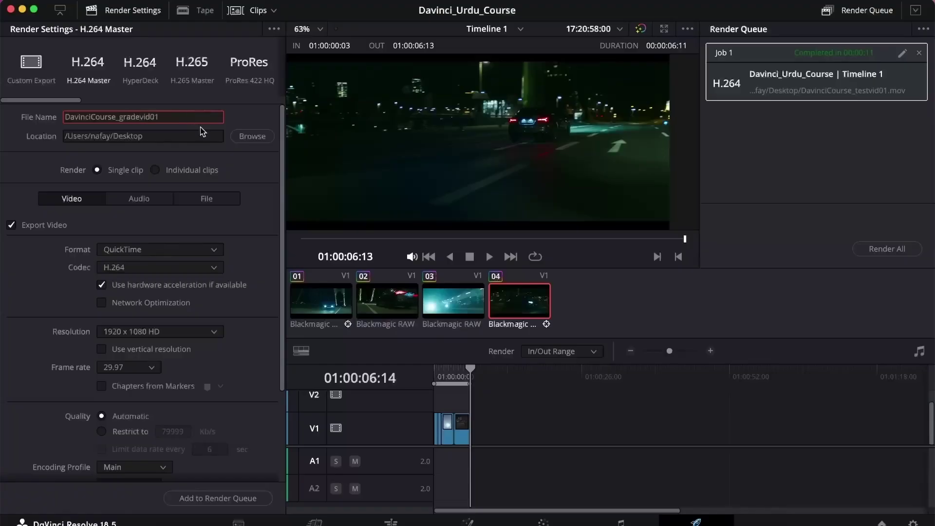
click(247, 136)
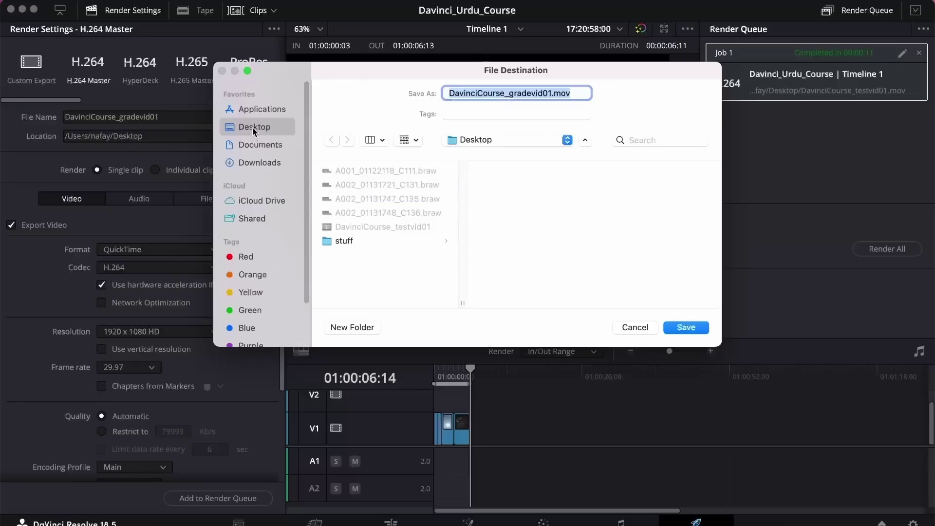
click(693, 332)
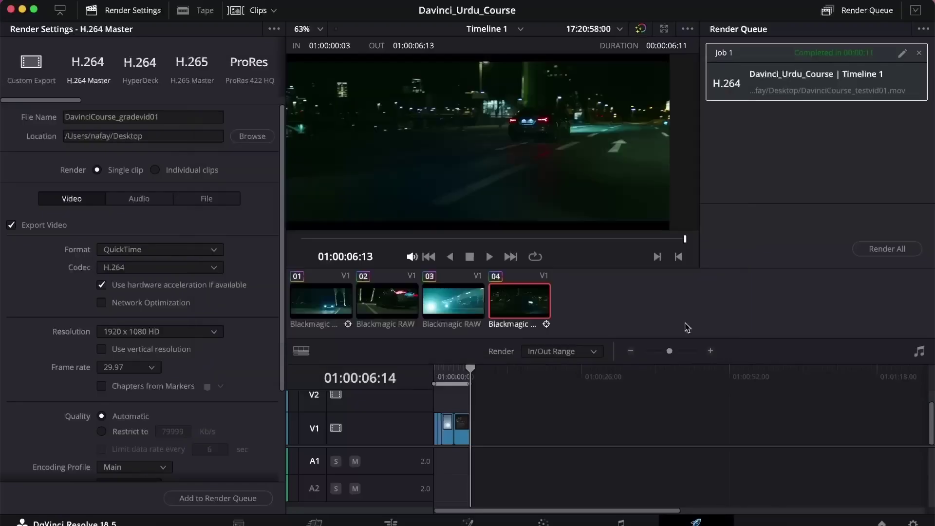
Queue the DavinciCourse_gradevid01 render in place of the completed DavinciCourse_testvid01 job and start rendering.
click(217, 498)
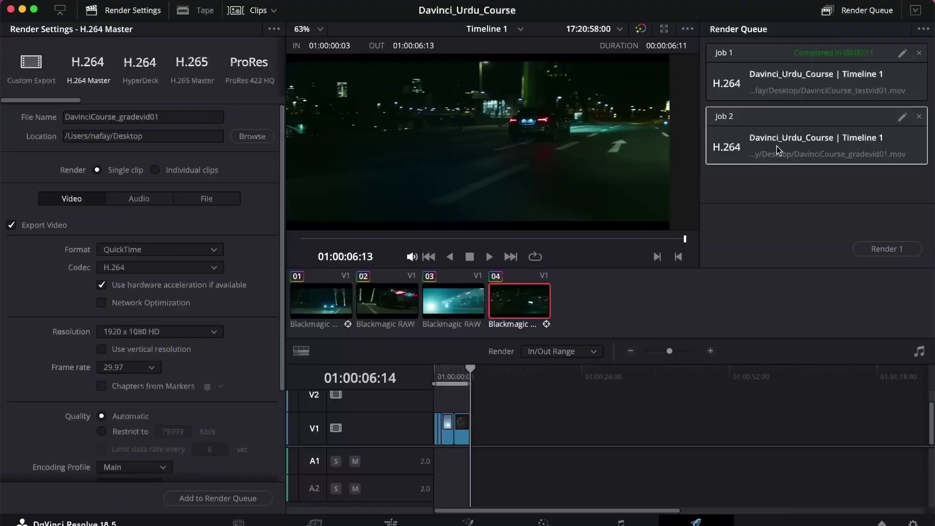
click(919, 53)
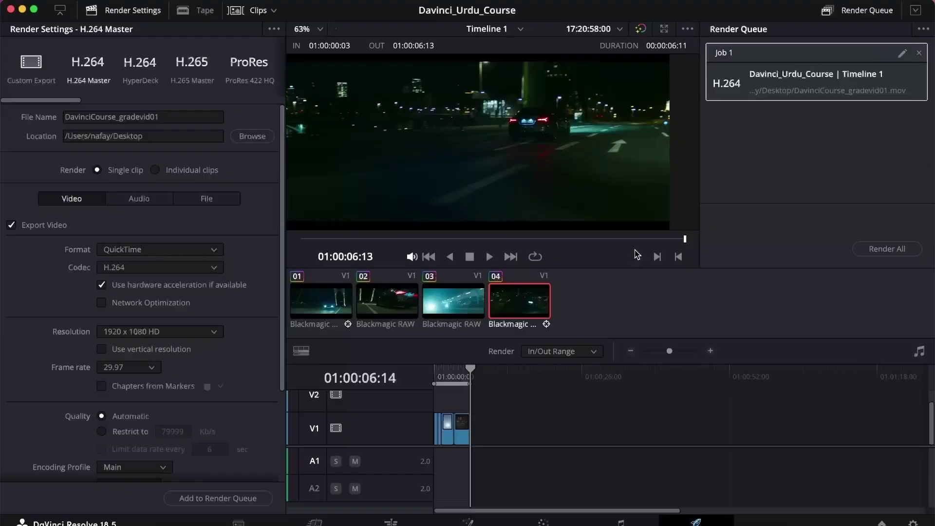
click(885, 250)
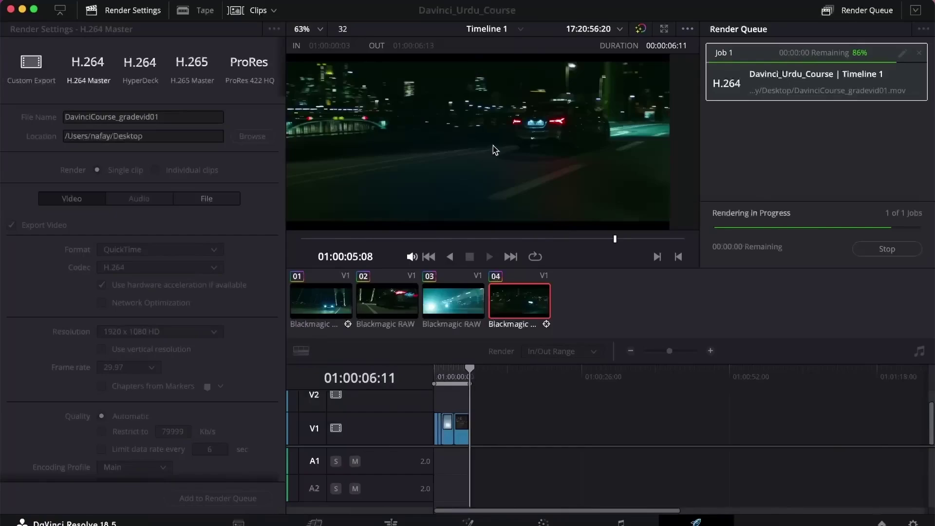
Minimize the open windows to reach the desktop and play the rendered DavinciCourse_gradevid01 video.
click(22, 9)
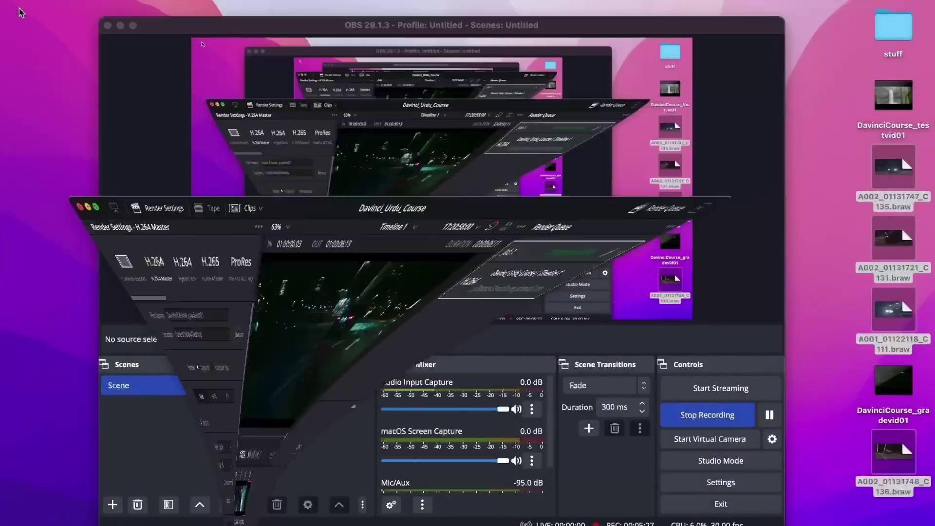
click(120, 26)
click(814, 114)
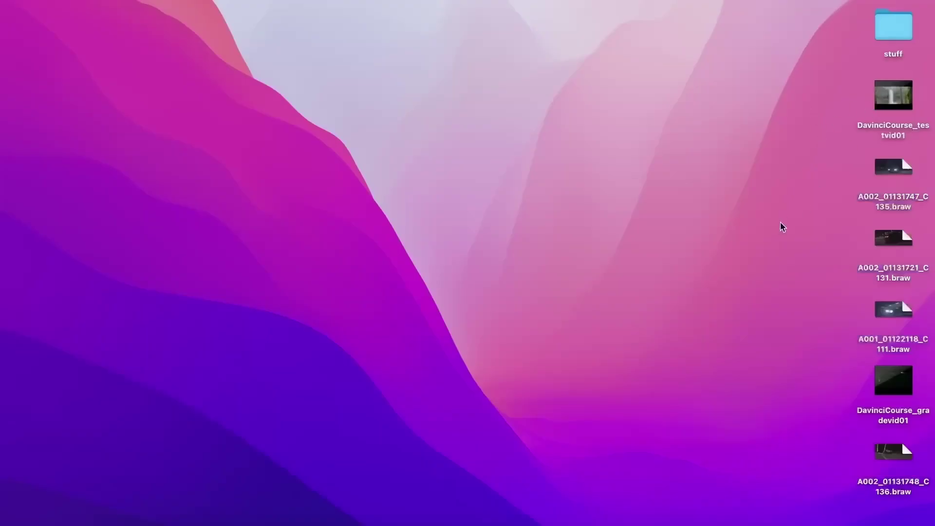
click(893, 387)
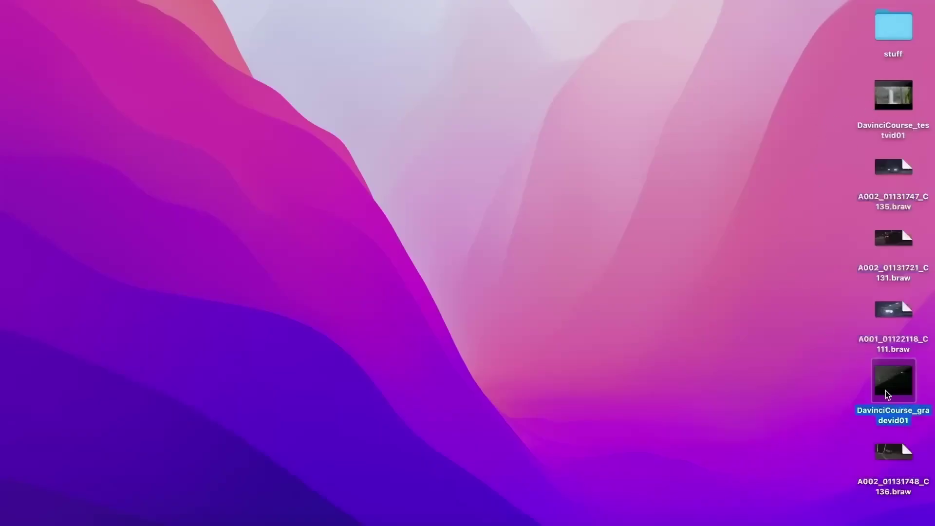
double_click(887, 393)
key(space)
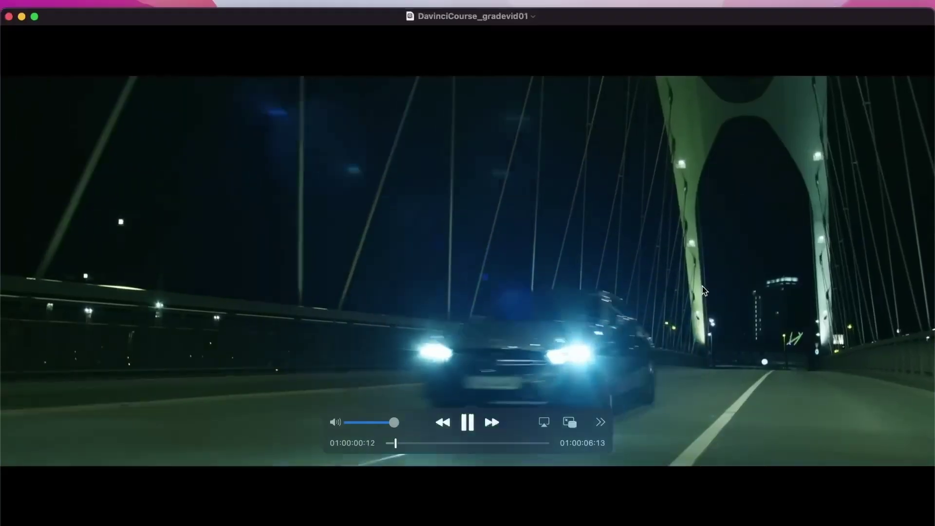
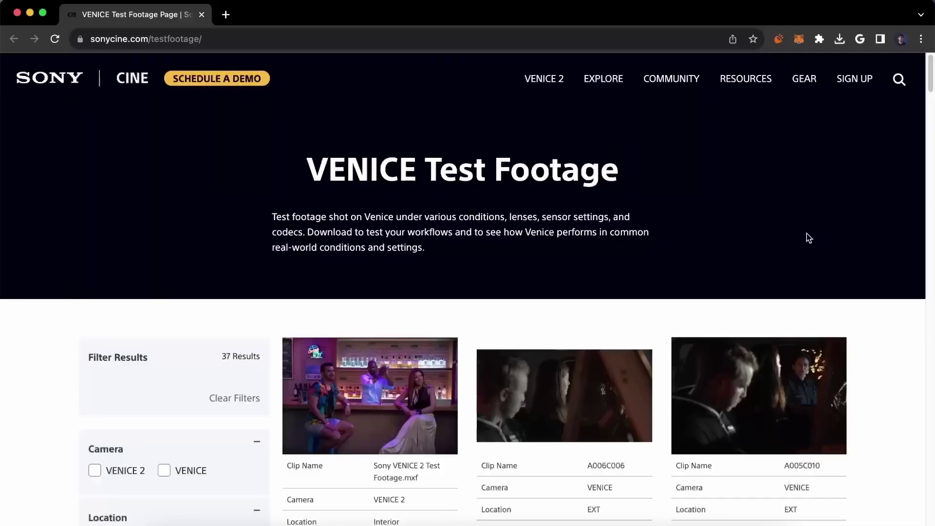
Browse Sony's VENICE Test Footage page in the web browser for clips that include a color chip chart.
scroll(804, 235, down, 3)
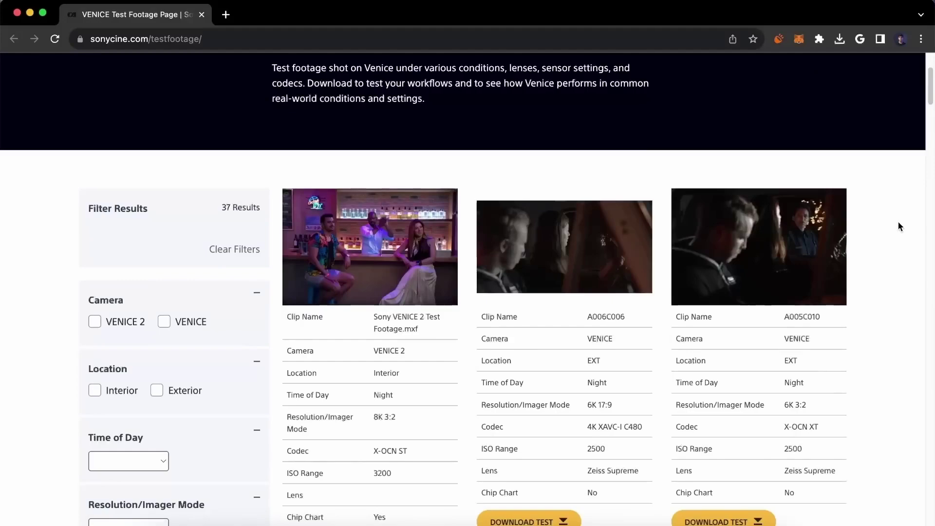
scroll(890, 243, down, 5)
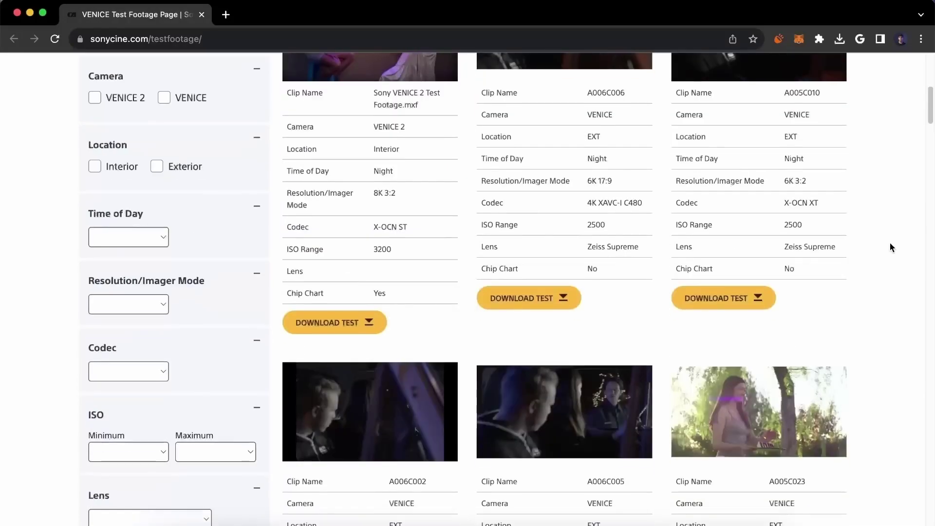
scroll(890, 247, up, 1)
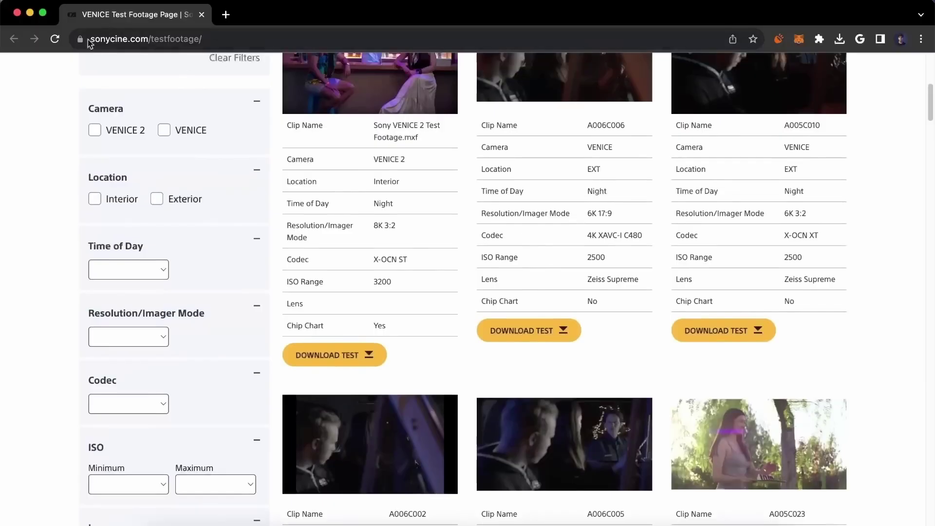
click(145, 39)
click(229, 39)
click(68, 90)
scroll(867, 226, down, 14)
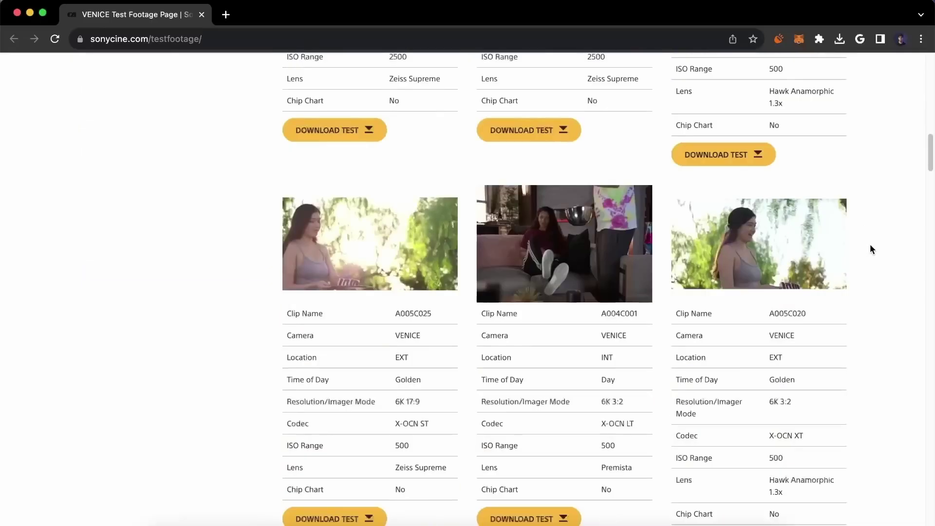
scroll(869, 233, down, 8)
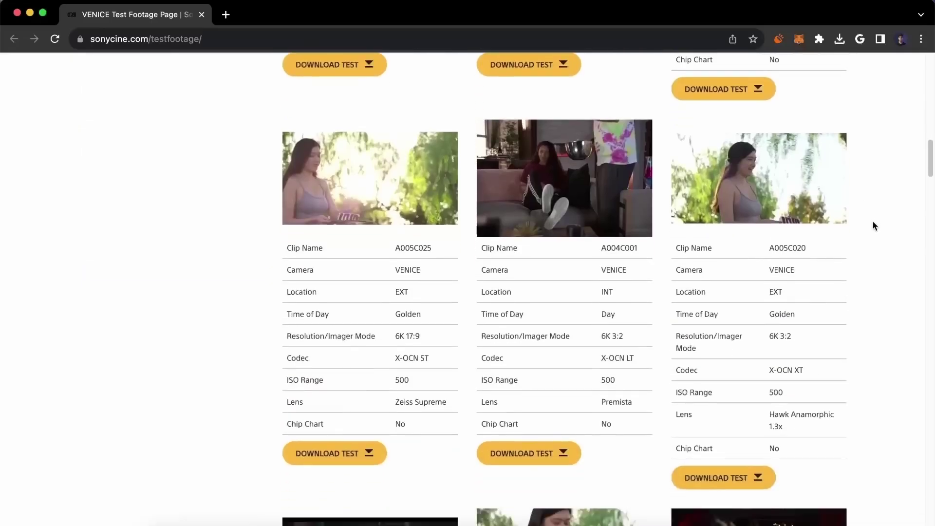
scroll(871, 200, down, 20)
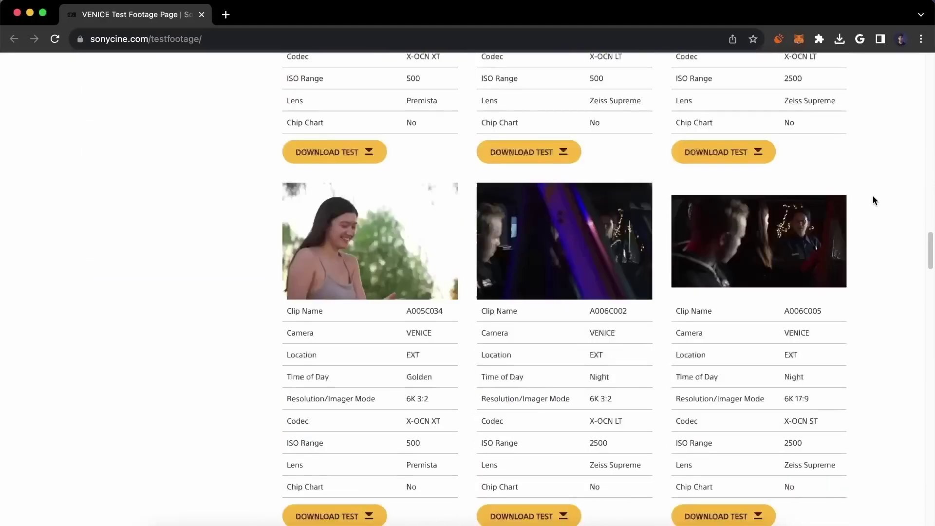
scroll(872, 194, down, 1)
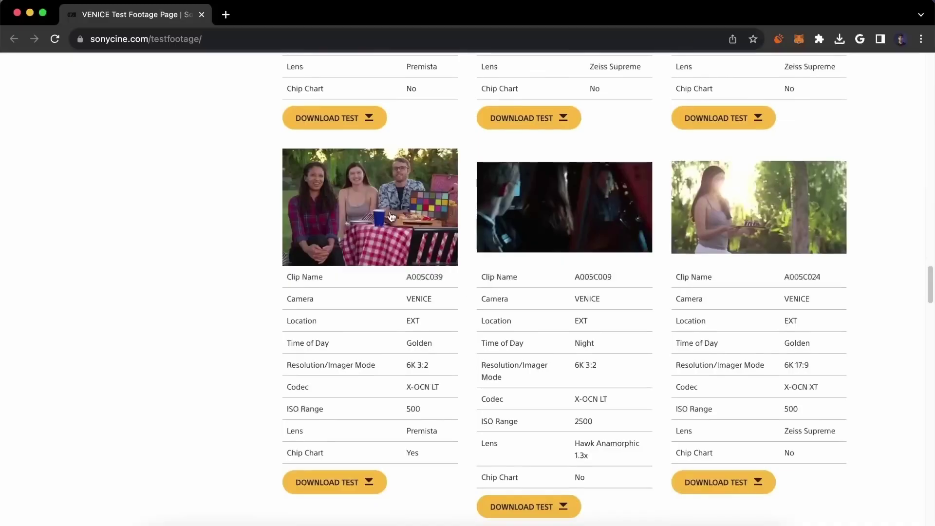
Open the chip-chart clips A005C039 and A004C012 from the VENICE Test Footage listing in new tabs.
right_click(374, 197)
key(Down)
key(Return)
scroll(205, 251, down, 12)
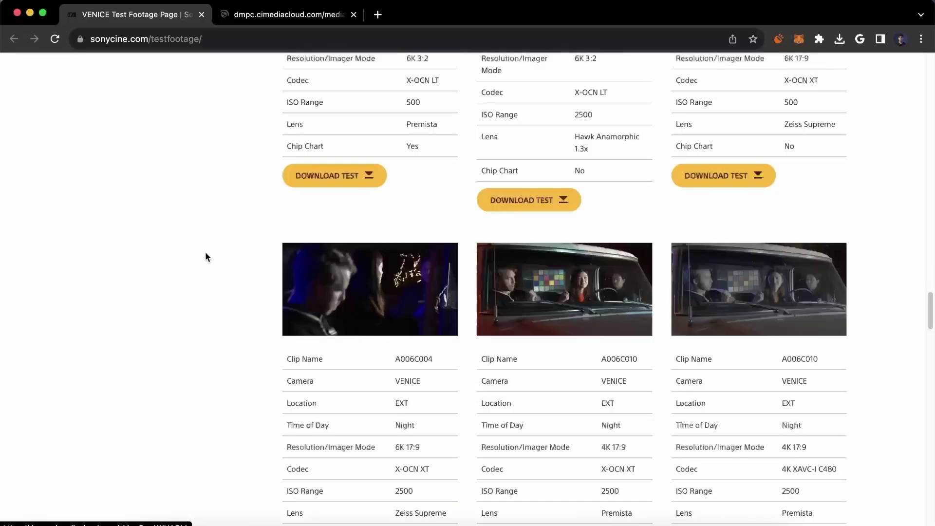
scroll(206, 250, up, 3)
scroll(210, 244, down, 8)
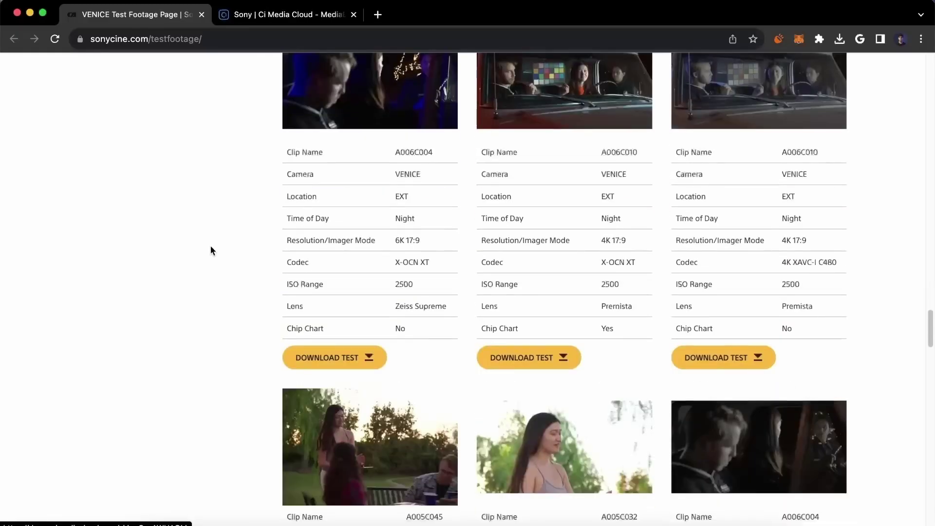
scroll(214, 244, down, 5)
right_click(779, 267)
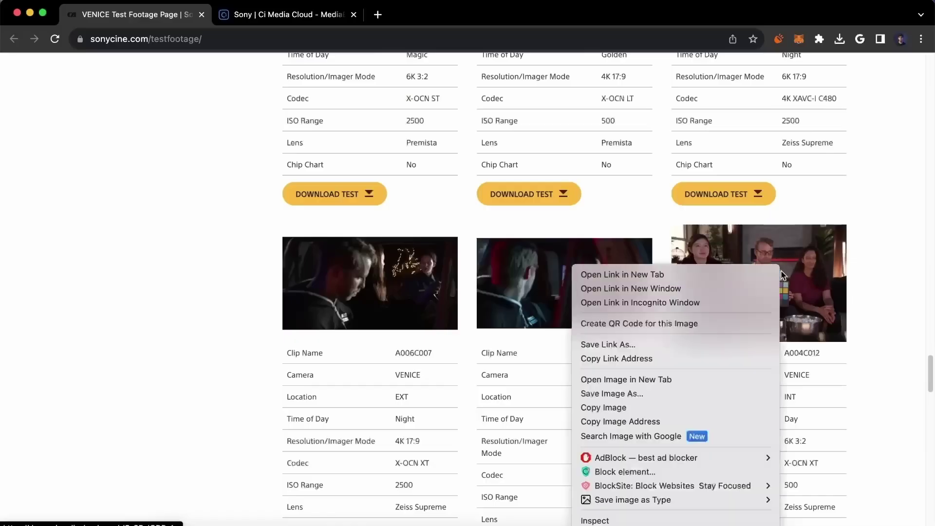
click(768, 275)
Preview the A005C039_201101OZ.mxf and A004C012_201031NW.mxf chip-chart clips in their Ci Media Cloud pages.
click(287, 14)
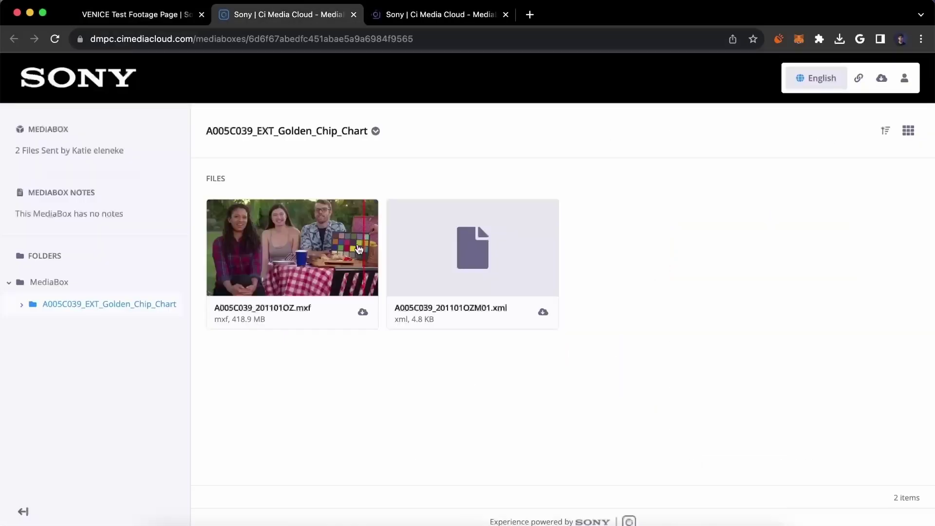
click(314, 250)
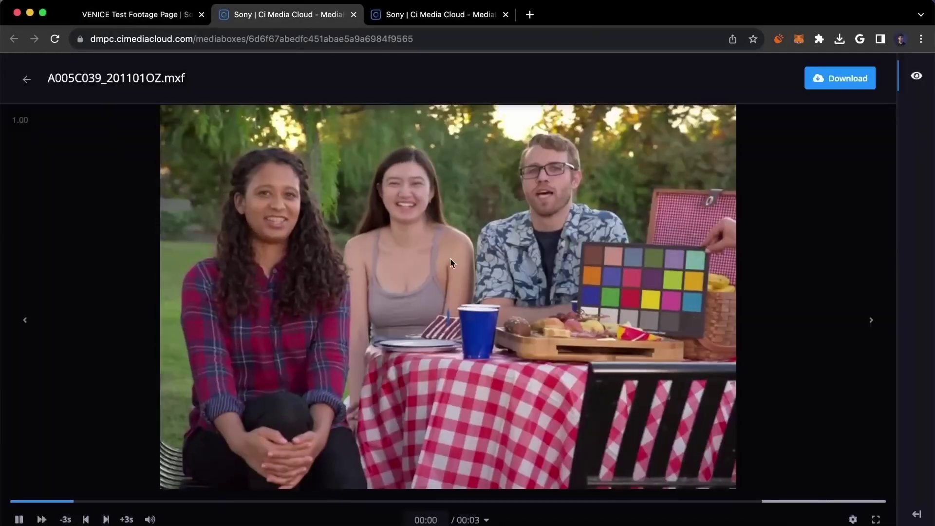
click(429, 17)
click(292, 250)
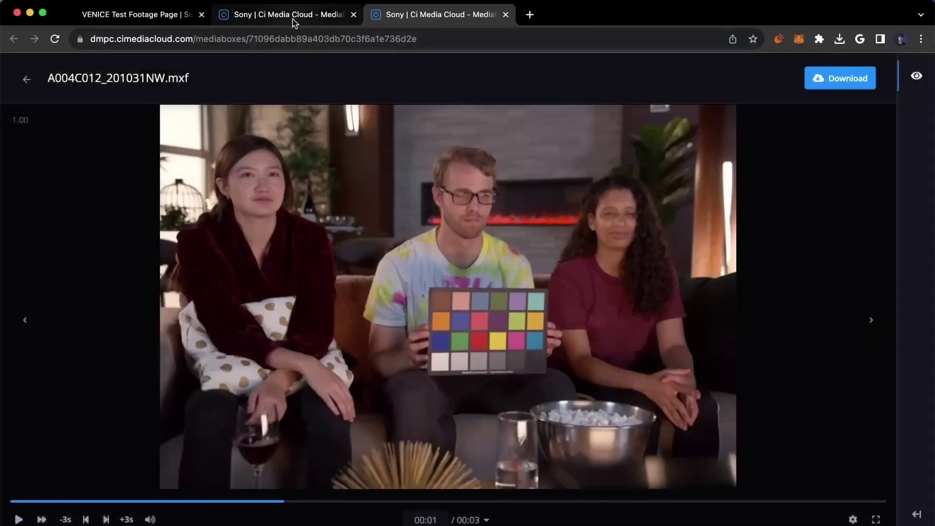
click(293, 15)
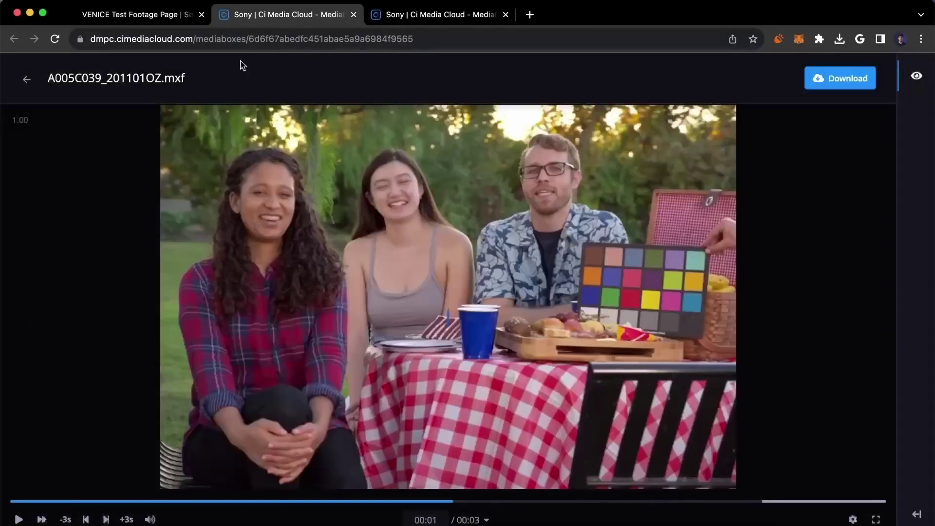
Close the A005C039 preview, return to the VENICE Test Footage listing, and open that clip's test download.
click(27, 79)
click(98, 15)
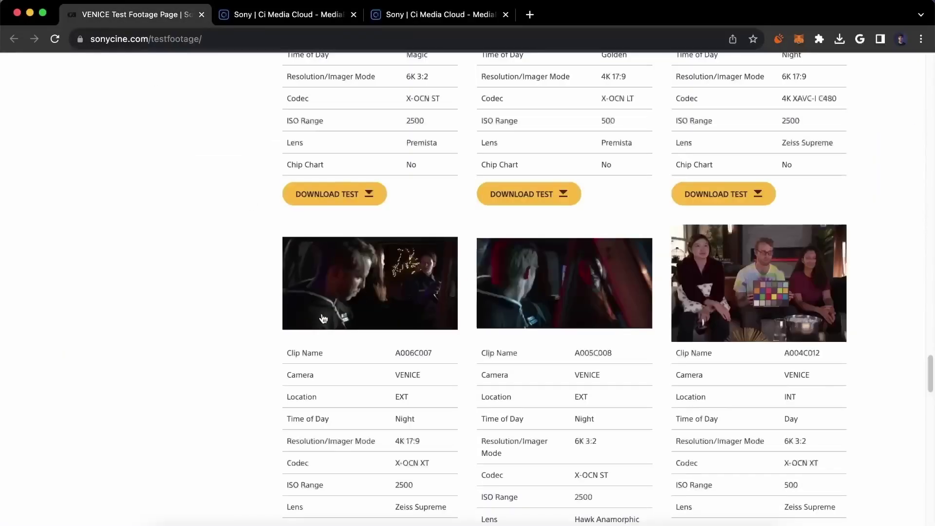
scroll(340, 306, down, 4)
scroll(576, 270, up, 5)
scroll(568, 259, down, 10)
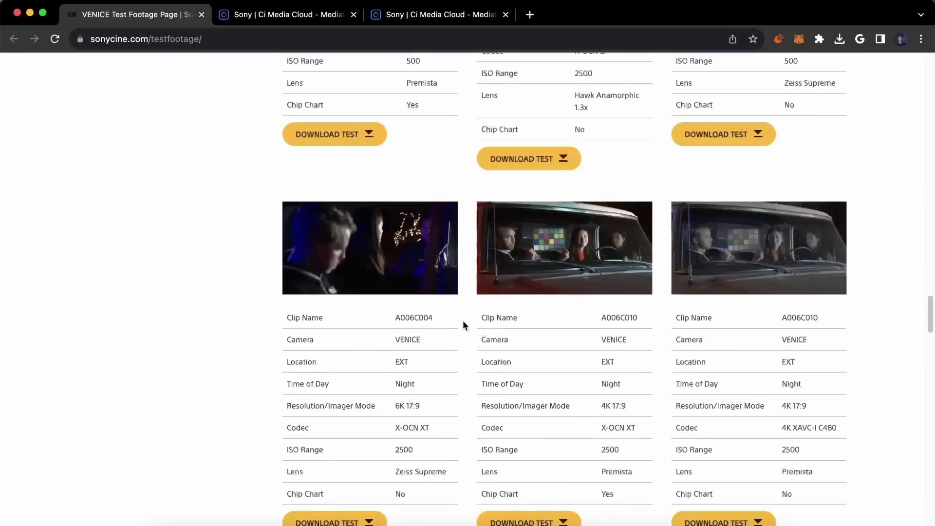
scroll(420, 311, up, 5)
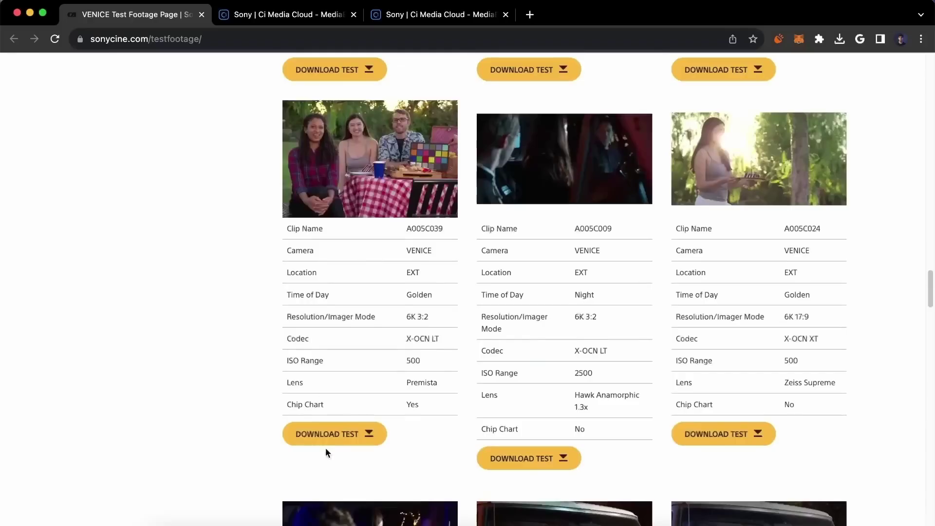
click(326, 436)
click(602, 97)
click(343, 427)
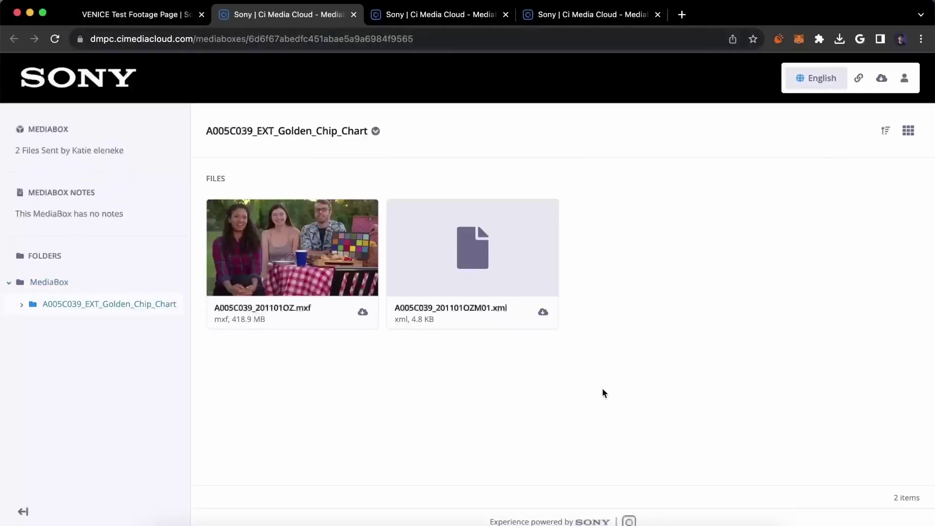
Download A005C039_201101OZ.mxf from the A005C039_EXT_Golden_Chip_Chart MediaBox.
drag(603, 392, 348, 273)
click(360, 355)
right_click(323, 210)
click(293, 340)
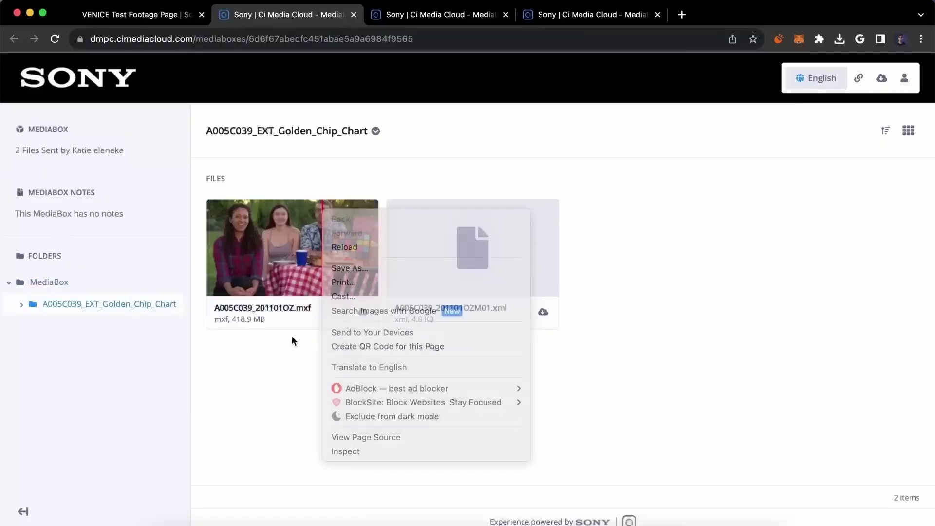
click(363, 311)
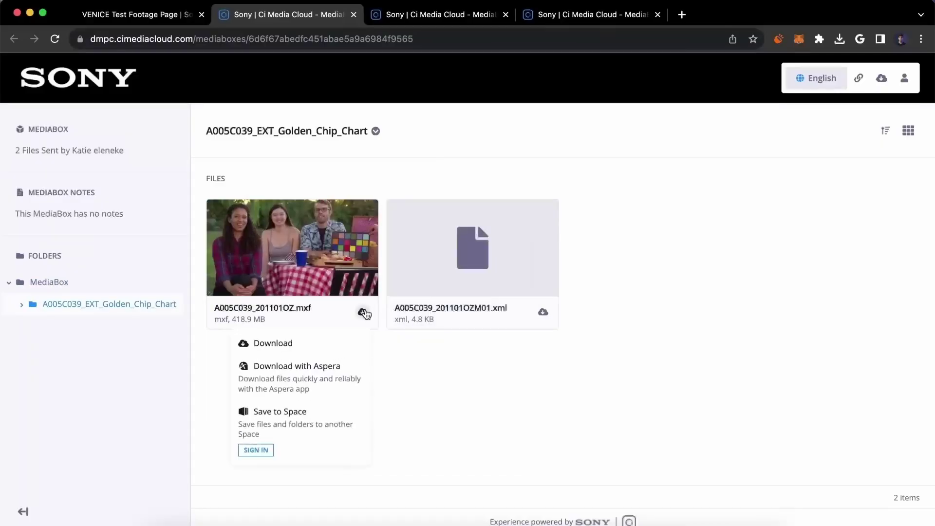
click(295, 347)
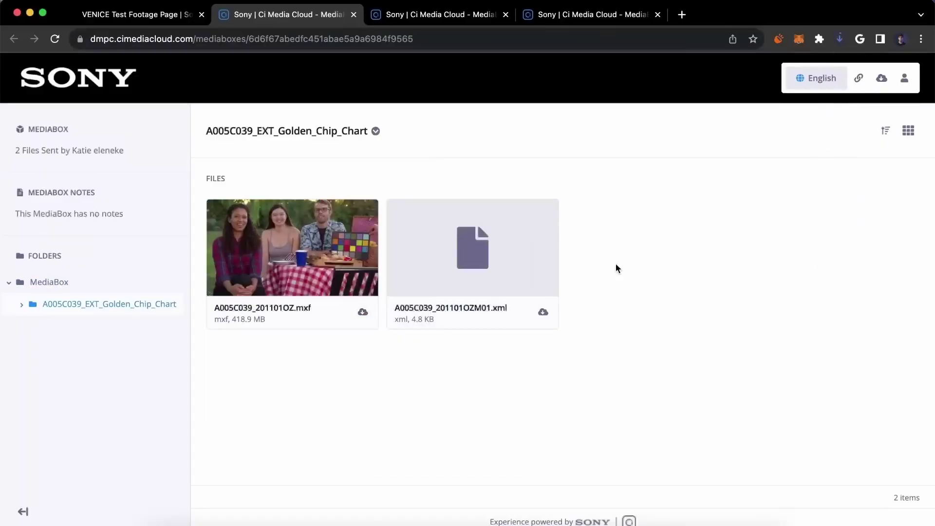
Check the download progress of A005C039_201101OZ.mxf in the browser's recent downloads.
click(839, 41)
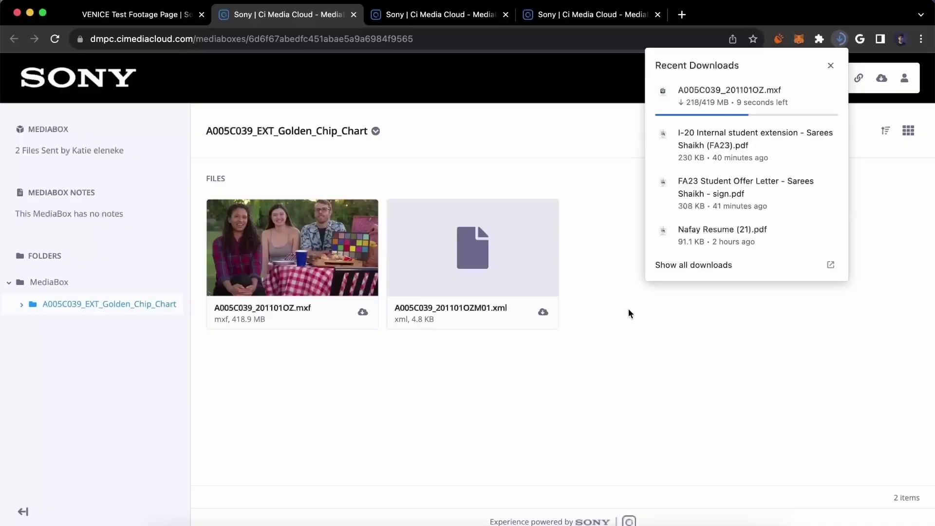
mouse_move(703, 98)
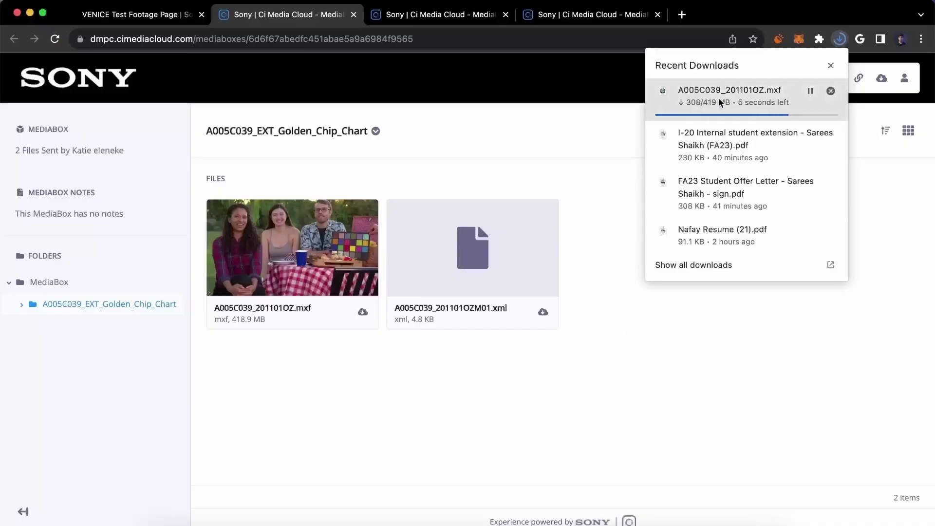
click(240, 524)
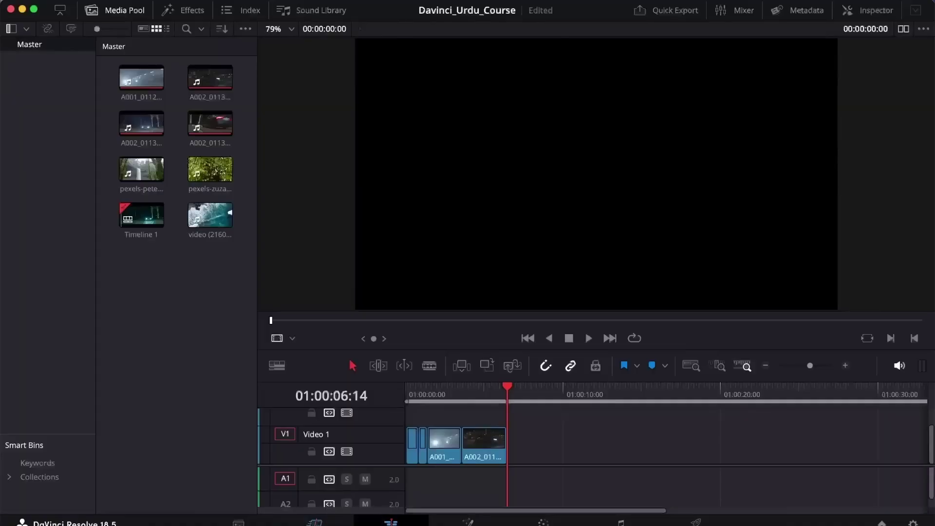
click(469, 523)
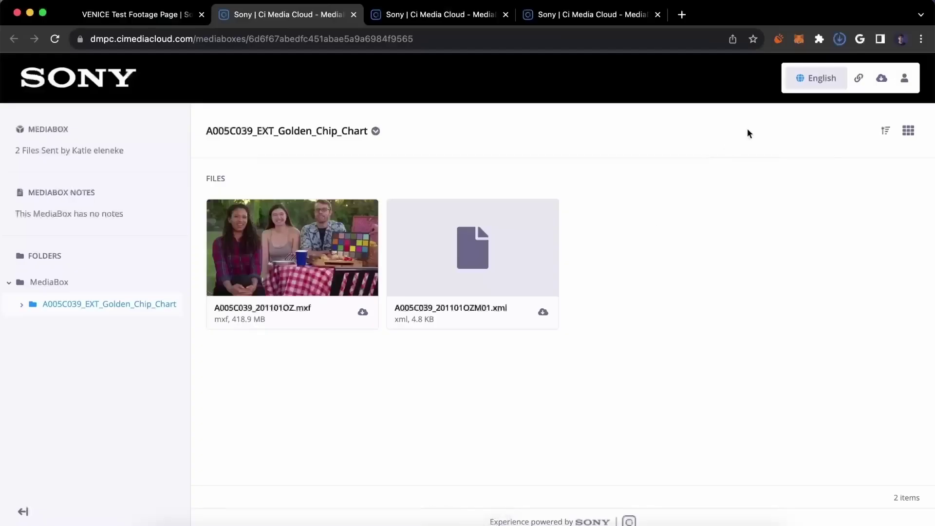
Bring the downloaded A005C039 clip into DaVinci Resolve, place it on Video 1 after the car clips with a gap, and play its beginning.
click(839, 38)
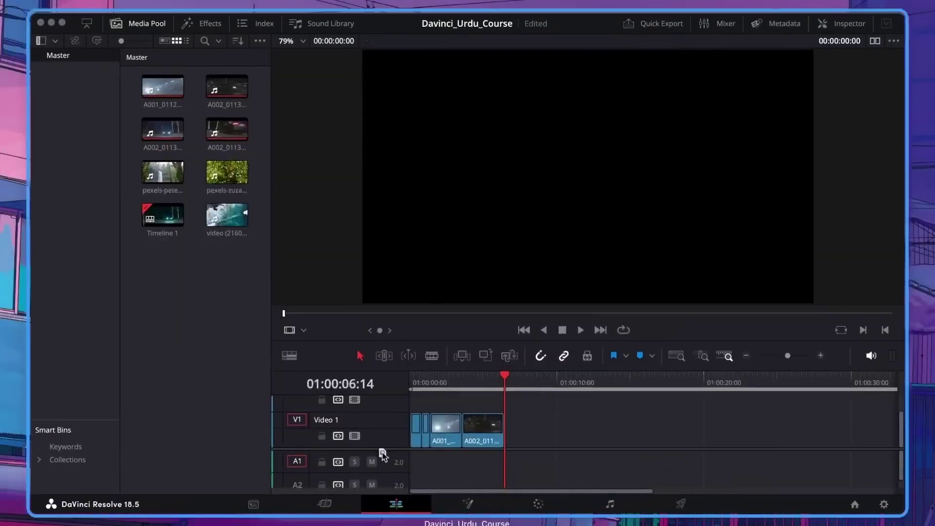
drag(400, 445, 538, 431)
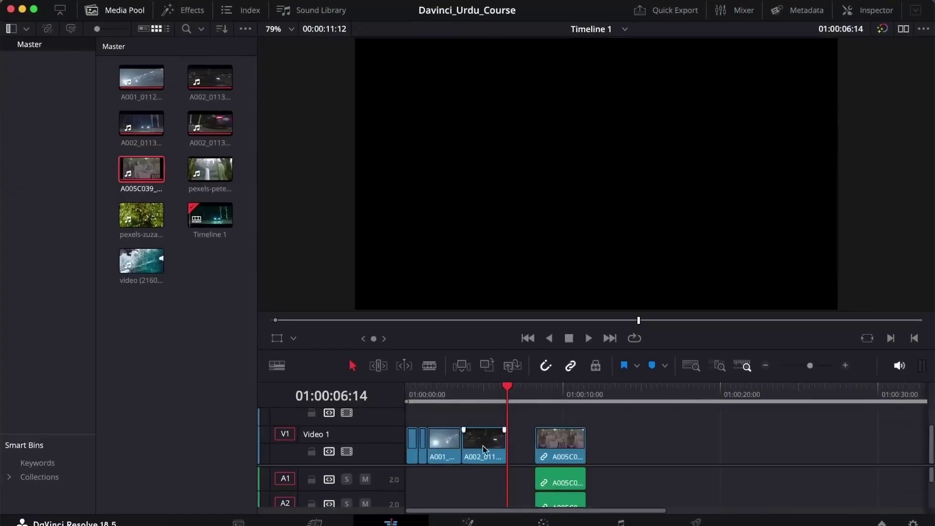
click(534, 391)
mouse_move(535, 390)
mouse_down()
mouse_move(551, 390)
mouse_move(534, 390)
mouse_up()
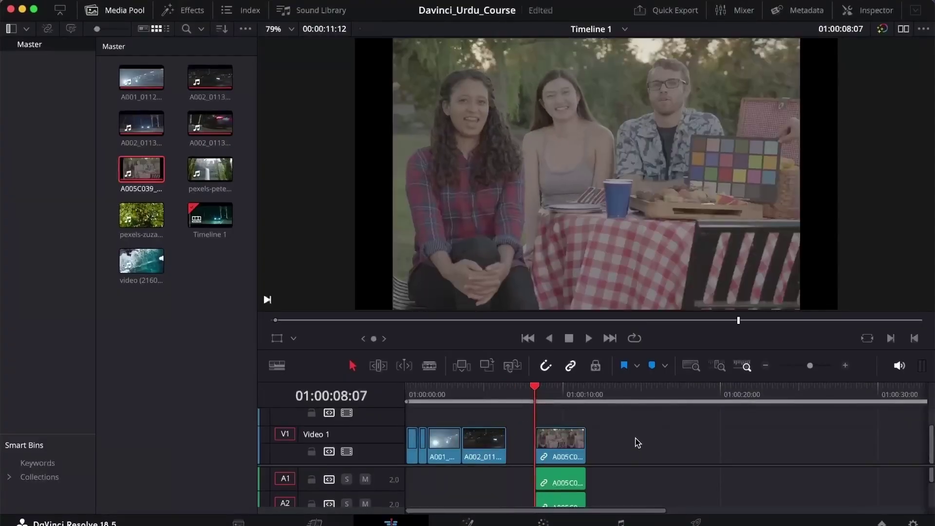
key(space)
key(space)
Unlink the A005C039 clip's audio from its video and delete all of its audio clips from the timeline.
click(574, 448)
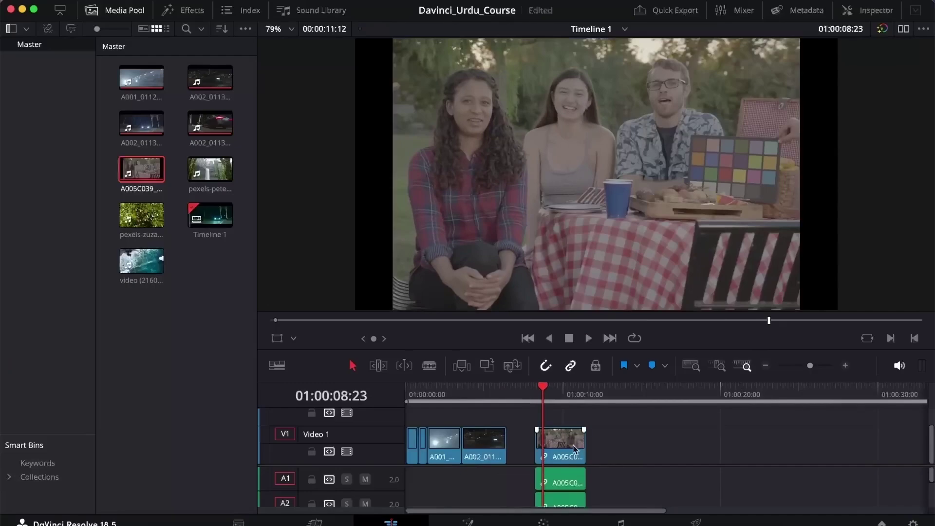
right_click(575, 449)
click(592, 428)
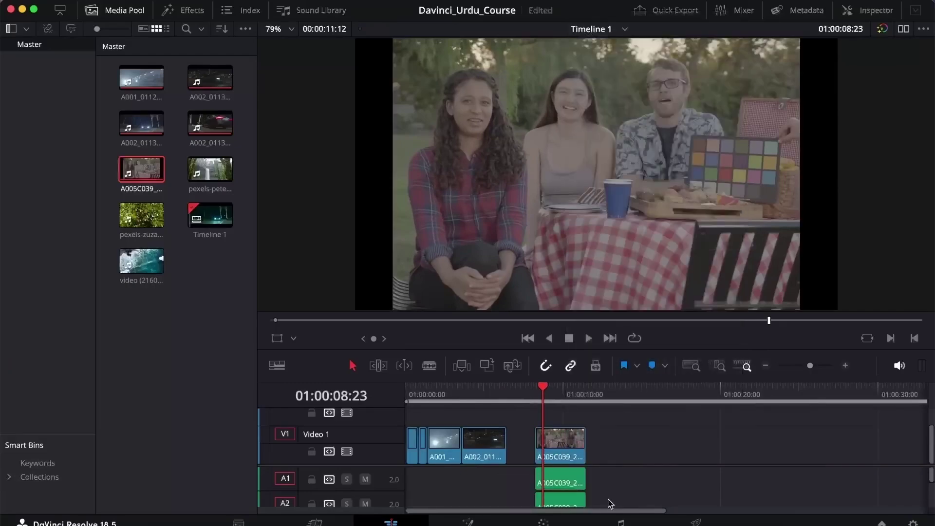
scroll(556, 478, down, 3)
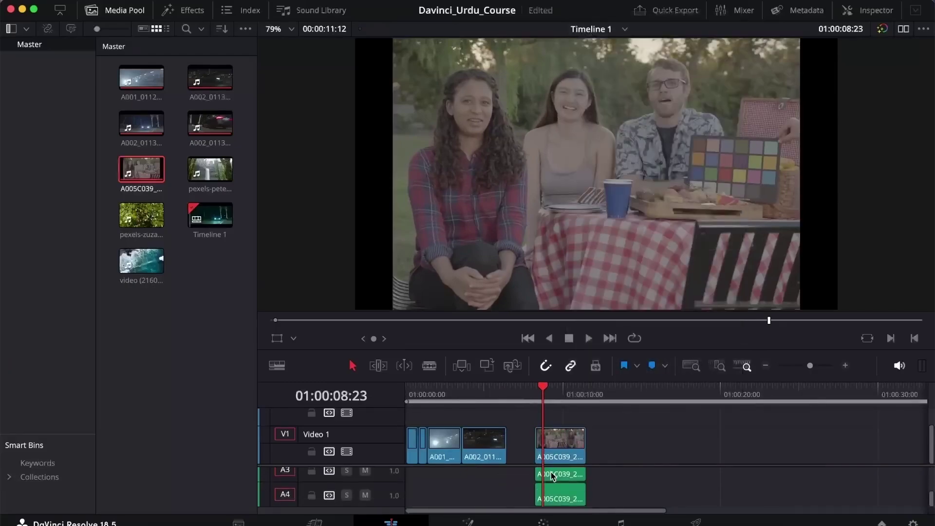
drag(599, 509, 536, 468)
key(Delete)
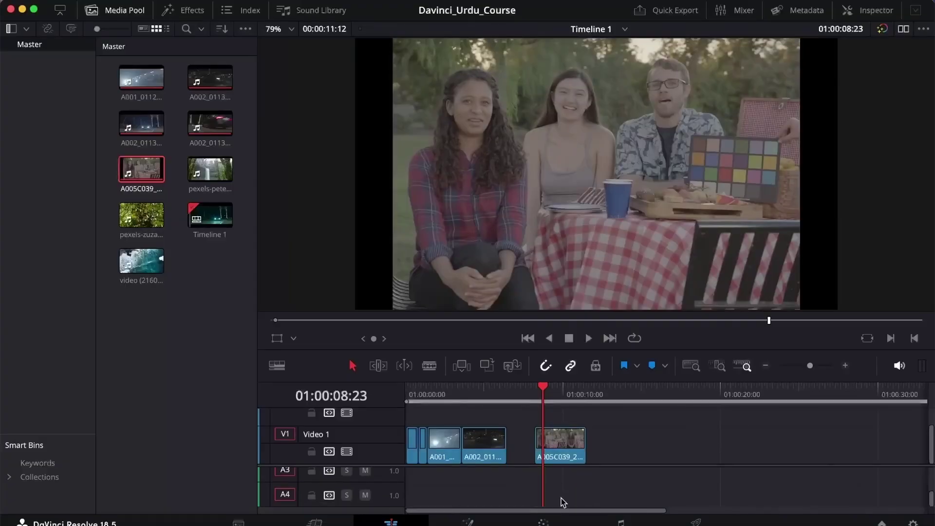
scroll(562, 499, up, 3)
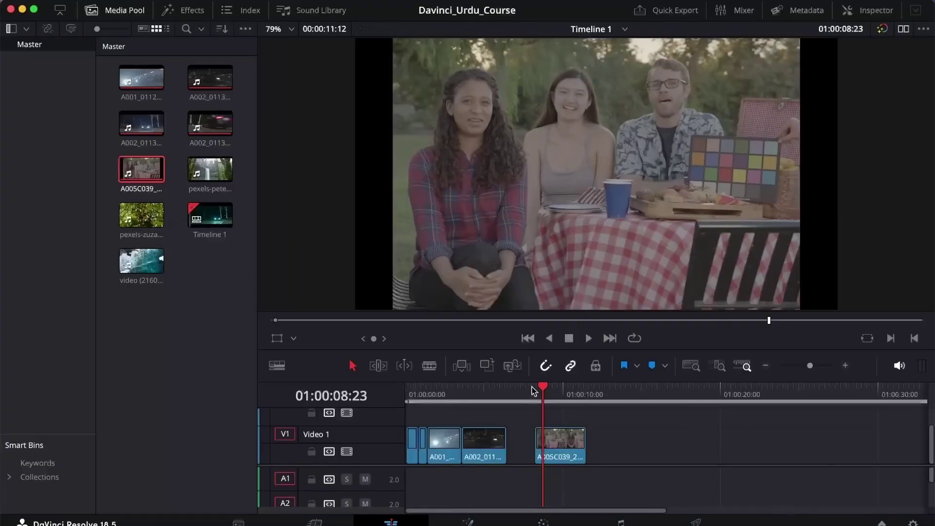
Play the A005C039 clip and return the playhead to its first frame.
key(space)
key(XF86AudioRaiseVolume)
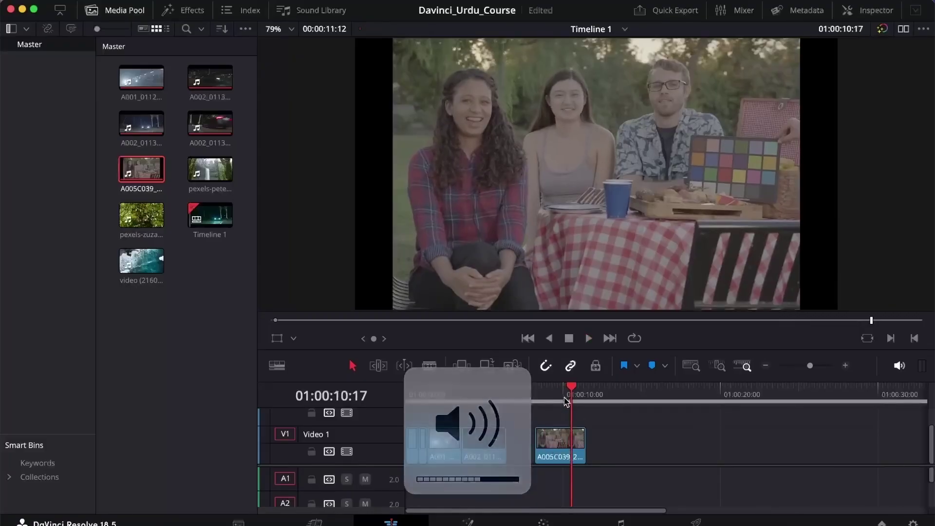
click(539, 394)
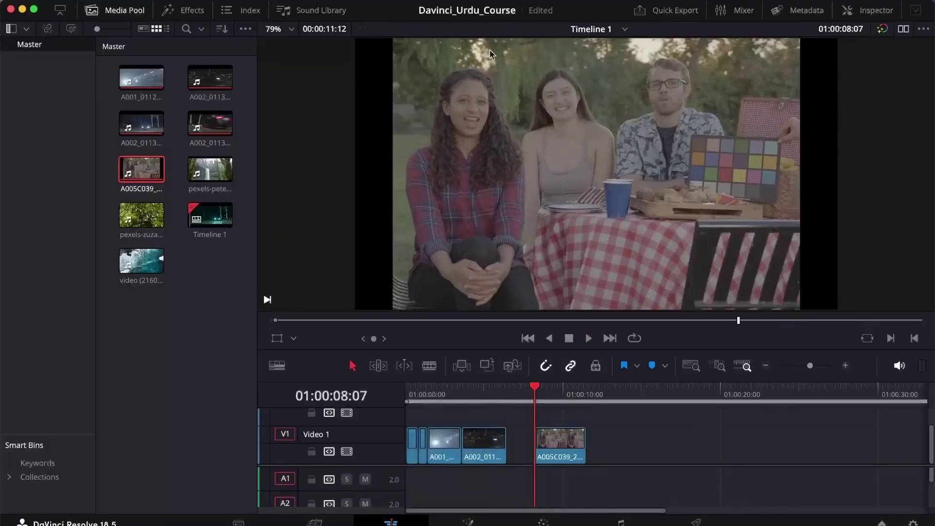
Open the A005C039 clip for grading and set its primaries contrast to 1.45, after trying 1.4 and 1.5.
click(552, 521)
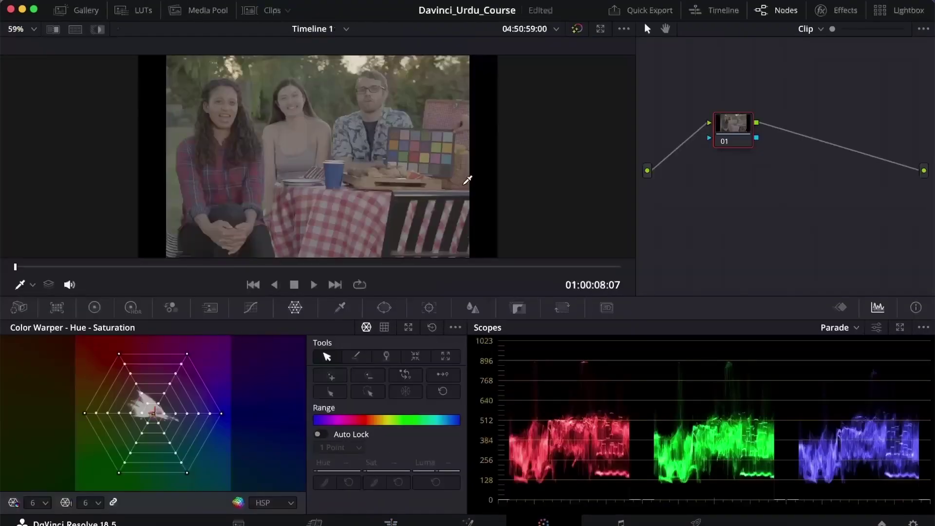
click(95, 308)
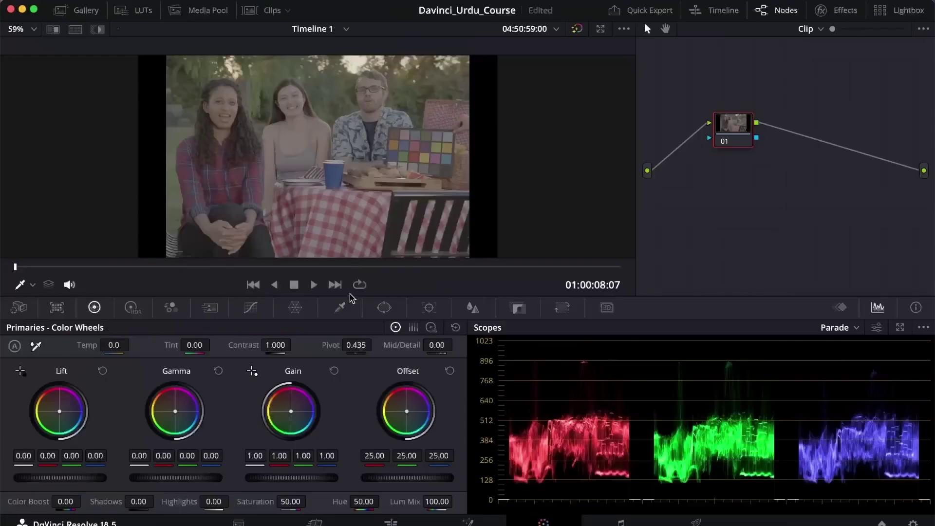
scroll(291, 151, up, 2)
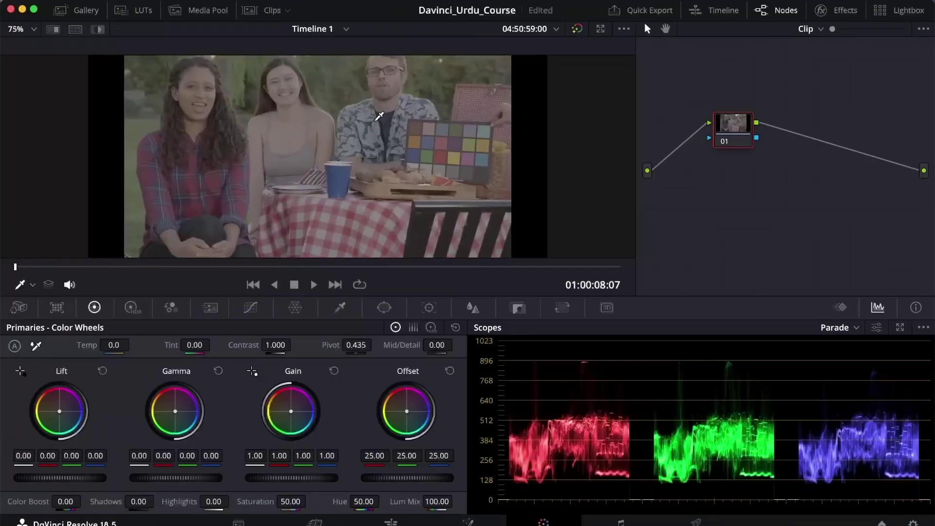
scroll(376, 152, up, 1)
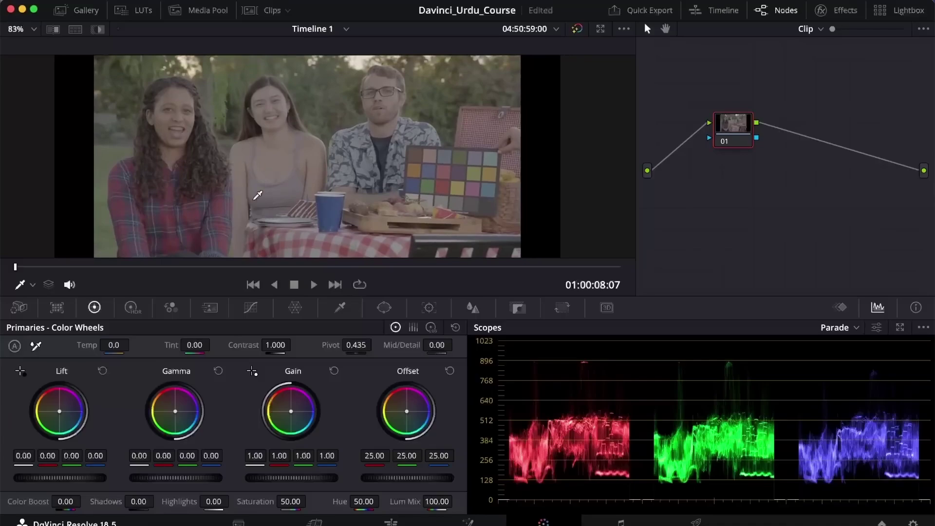
key(F2)
click(275, 345)
key(Return)
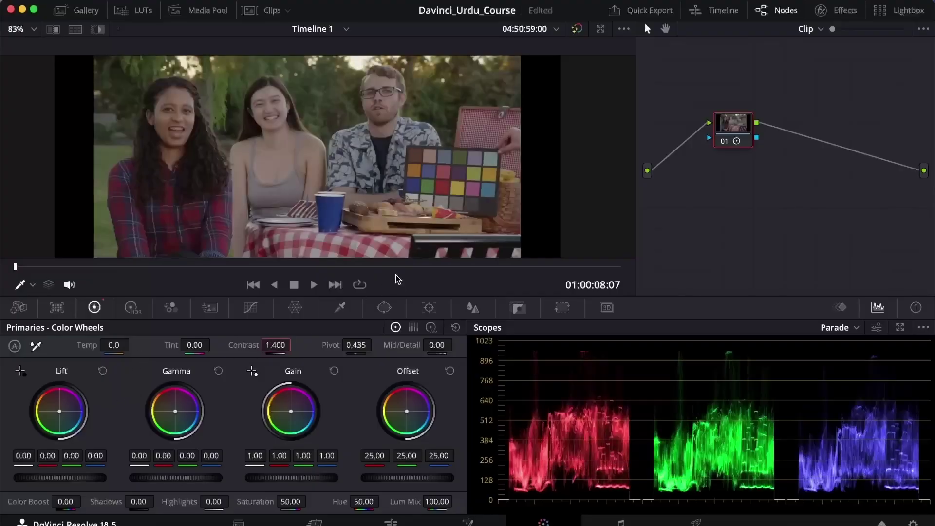
text(1.5)
key(Return)
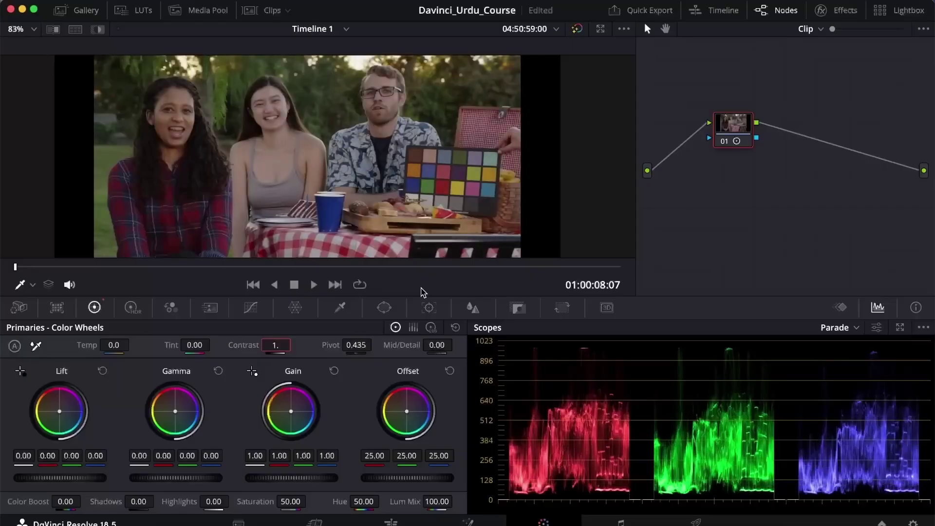
text(1.45)
key(Return)
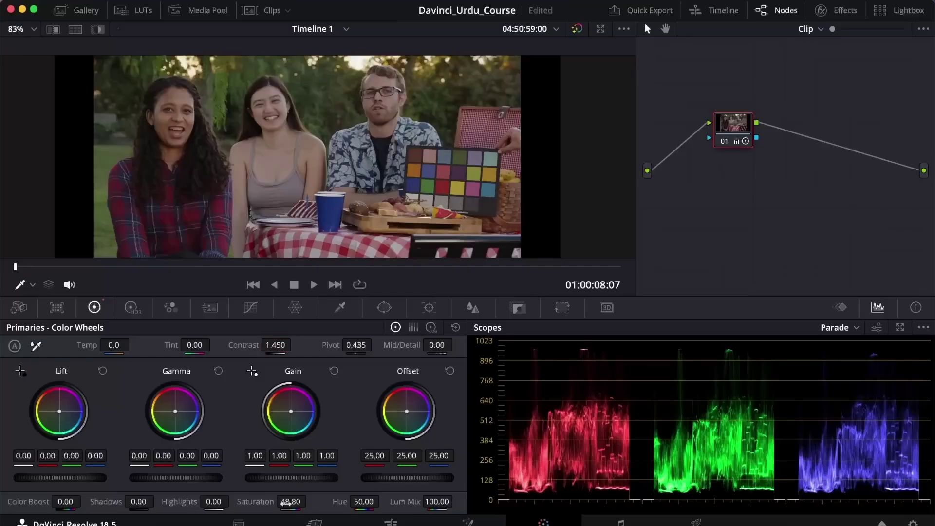
Set node 01's saturation to 60, after trying 70 and 65, and its color temperature to 70.
click(286, 502)
key(Return)
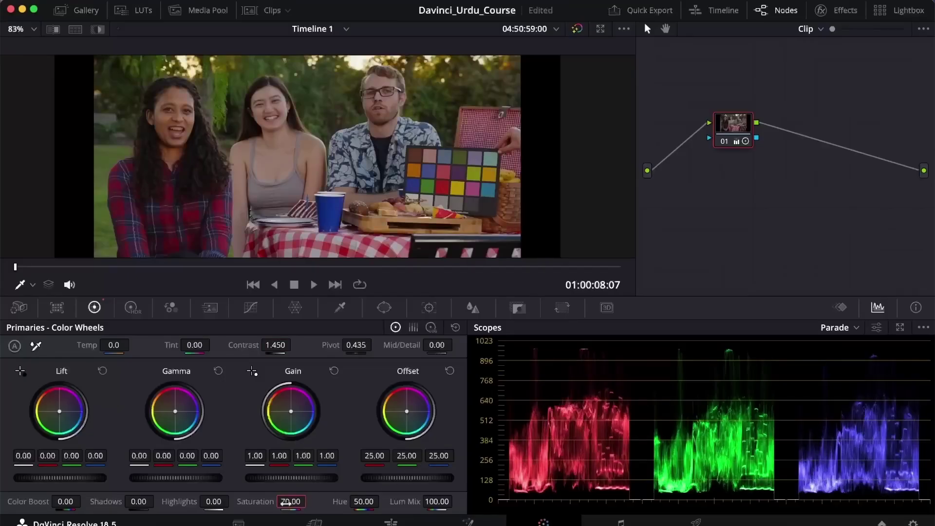
drag(286, 503, 286, 503)
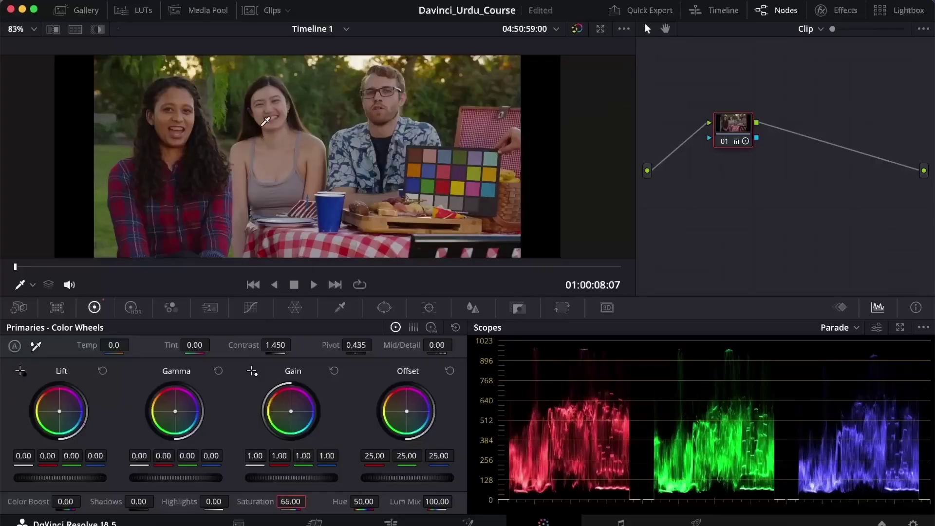
scroll(293, 183, down, 3)
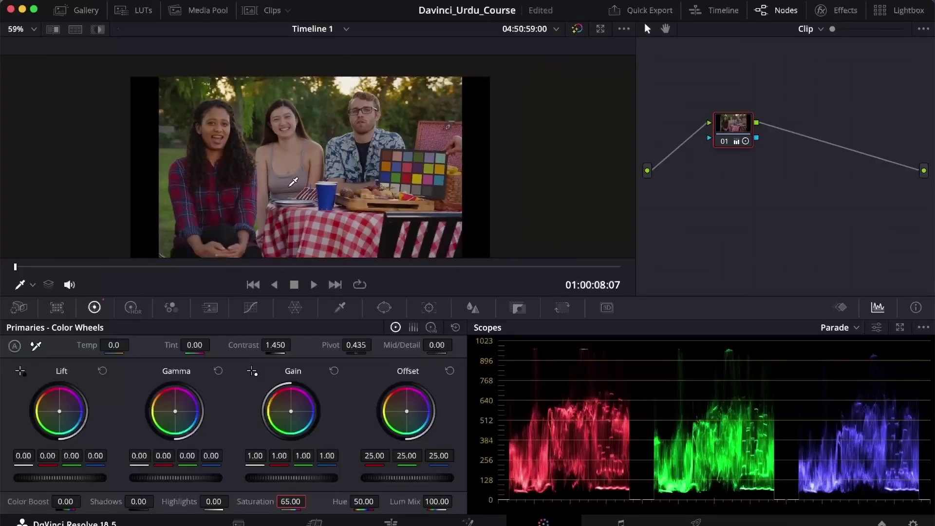
scroll(294, 183, up, 4)
scroll(293, 183, down, 2)
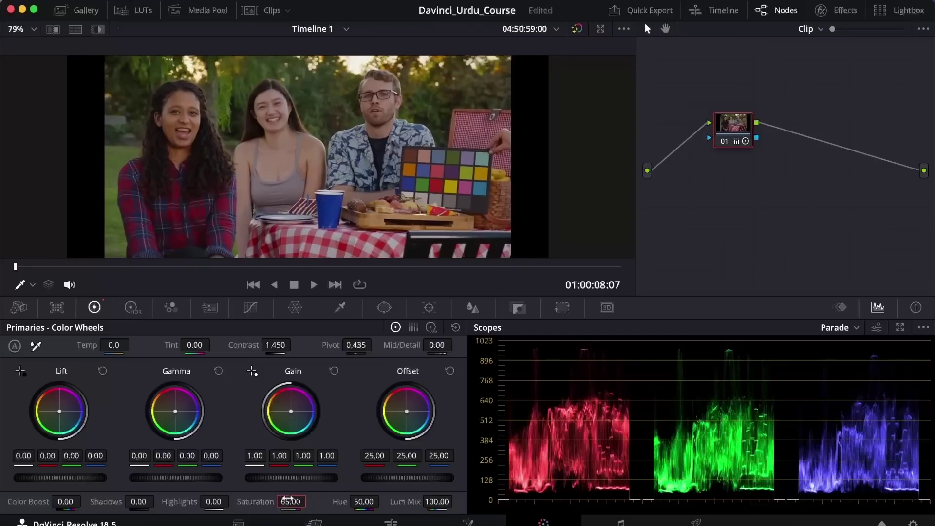
drag(288, 497, 283, 498)
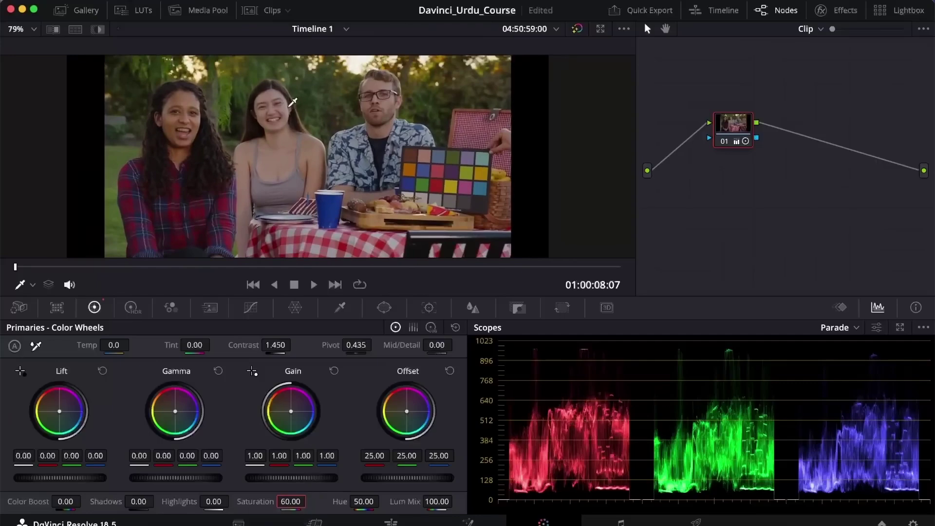
mouse_move(112, 346)
mouse_down()
mouse_move(73, 346)
mouse_move(126, 345)
mouse_move(114, 345)
mouse_up()
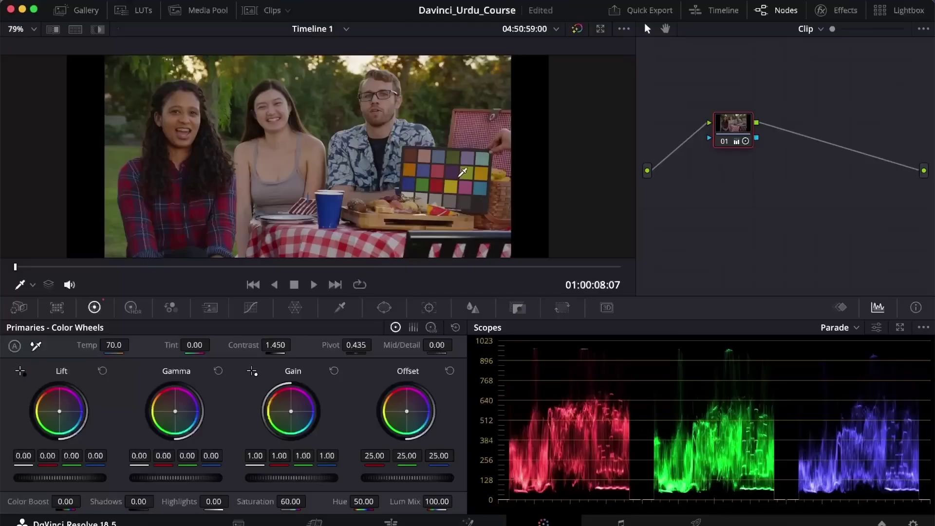
Switch the scope from Parade to Vectorscope, briefly checking the CIE Chromaticity display before returning to the Vectorscope.
click(853, 329)
click(853, 331)
click(853, 331)
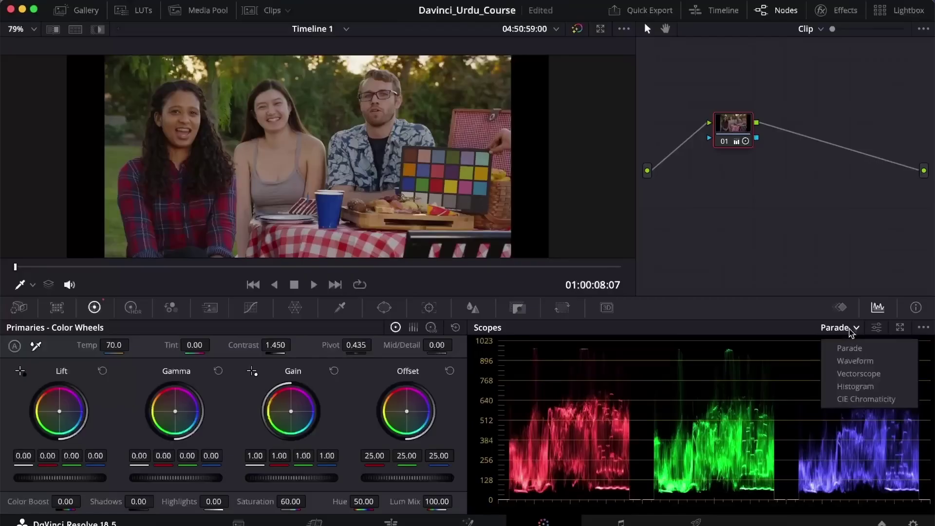
click(859, 374)
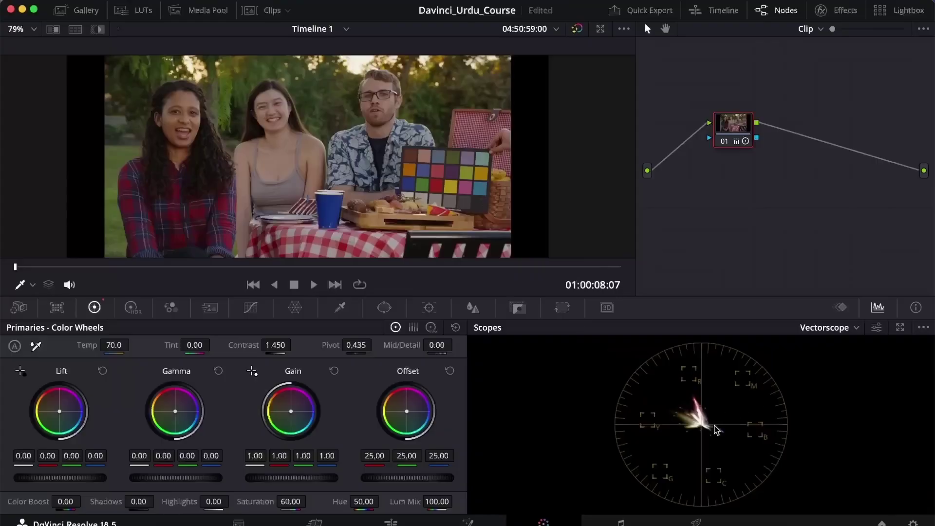
click(842, 329)
click(838, 399)
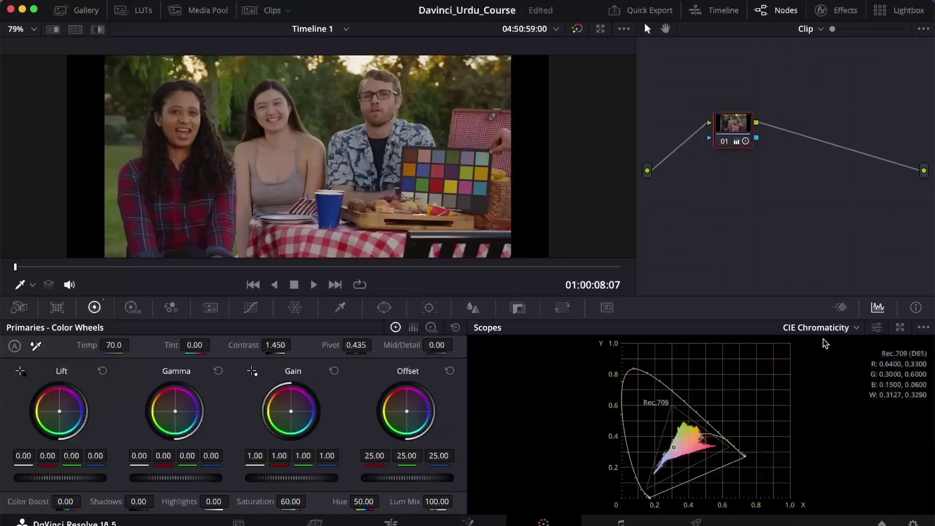
click(828, 328)
click(828, 373)
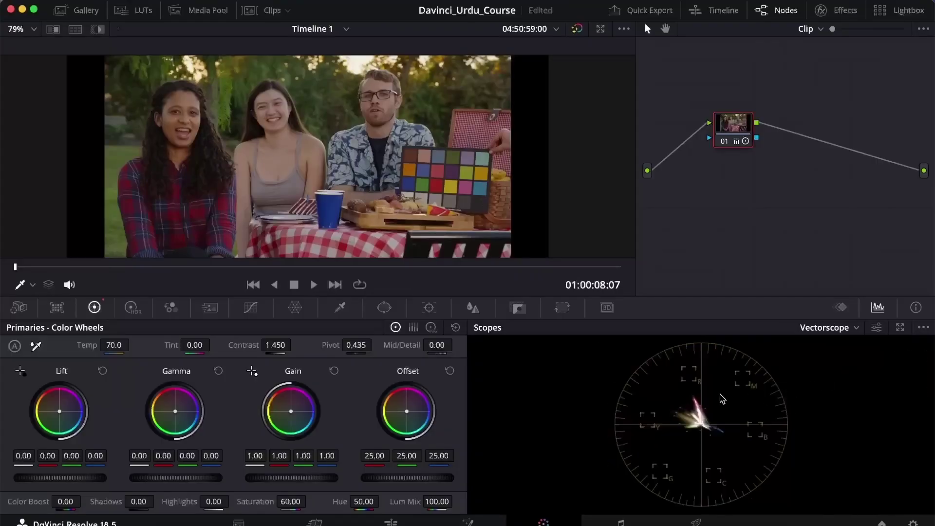
Enable the skin tone indicator in the vectorscope's display settings.
click(877, 327)
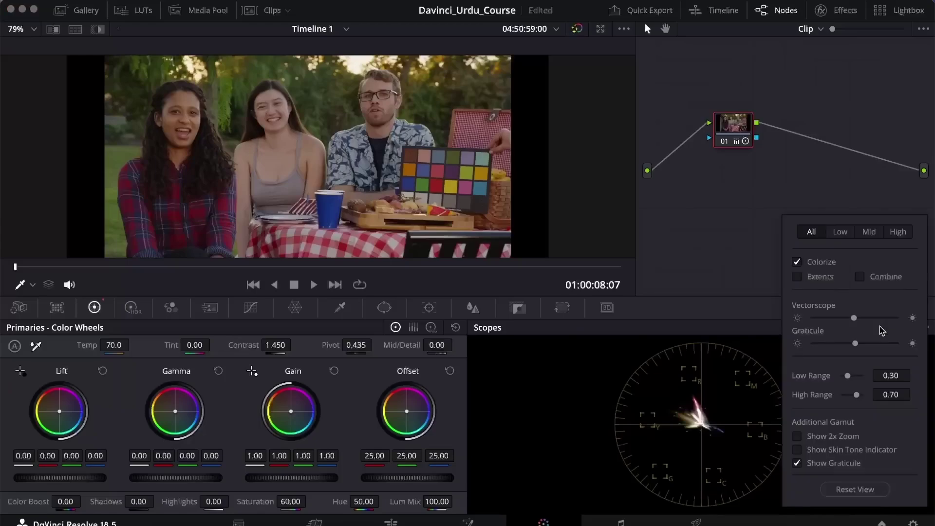
click(820, 451)
click(583, 399)
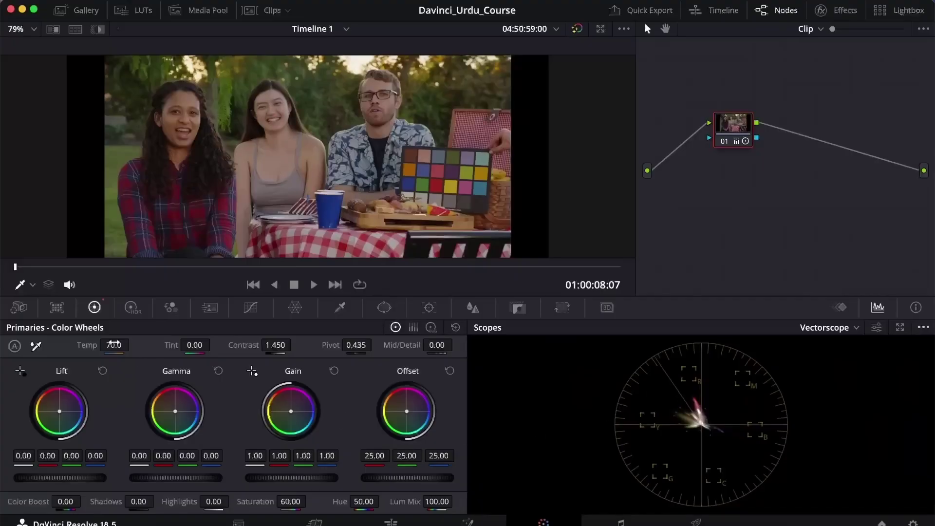
Set node 01's color temperature to -40, after pushing it to 3290 to see the vectorscope trace shift.
drag(114, 344, 133, 343)
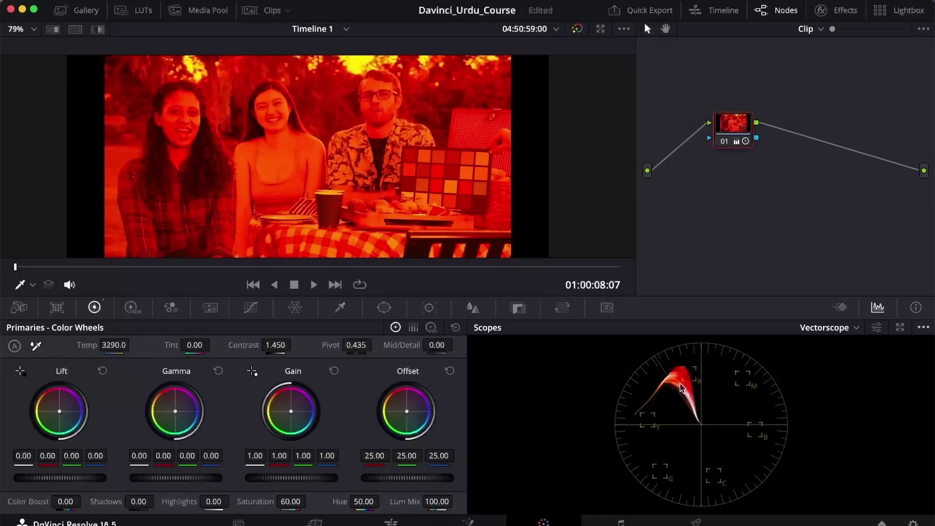
drag(133, 344, 133, 345)
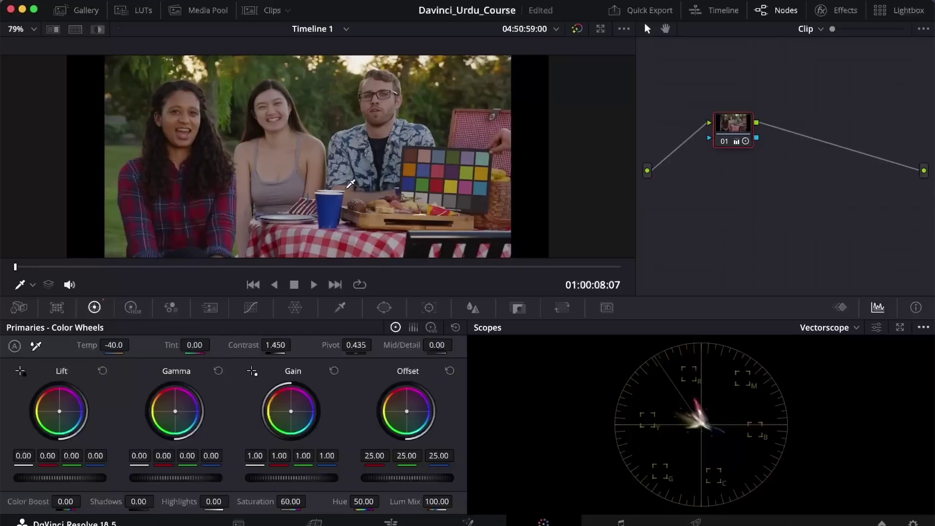
key(XF86MonBrightnessUp)
key(XF86MonBrightnessUp)
key(XF86MonBrightnessUp)
Compare the graded picnic shot with the ungraded original by bypassing all grades and restoring them.
scroll(302, 156, down, 3)
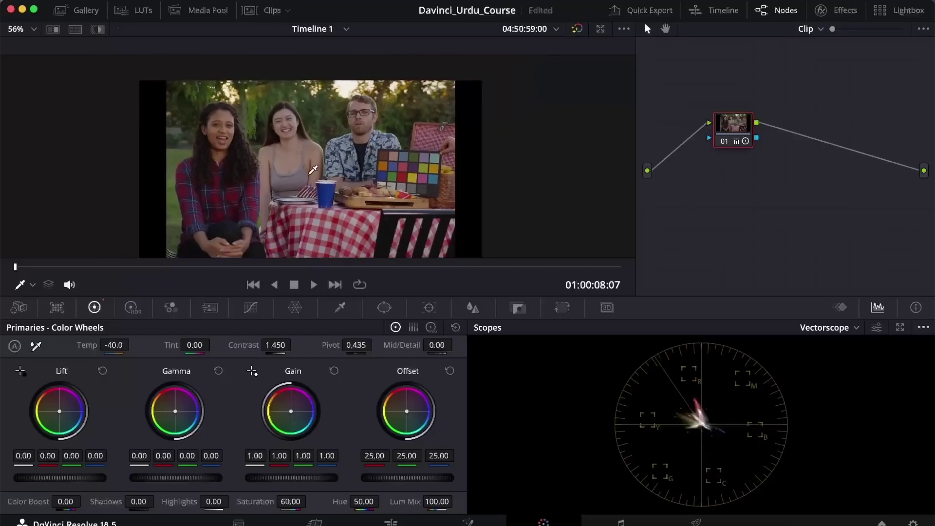
scroll(309, 149, up, 1)
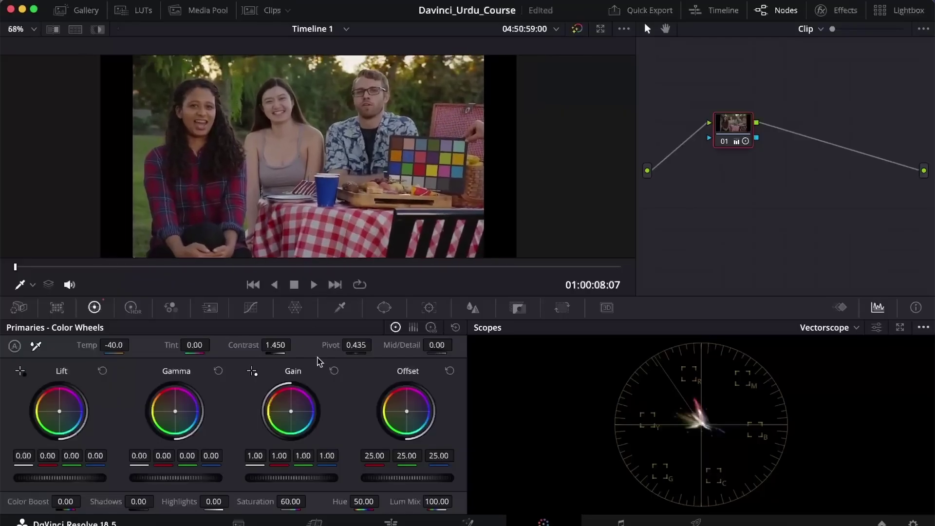
click(576, 30)
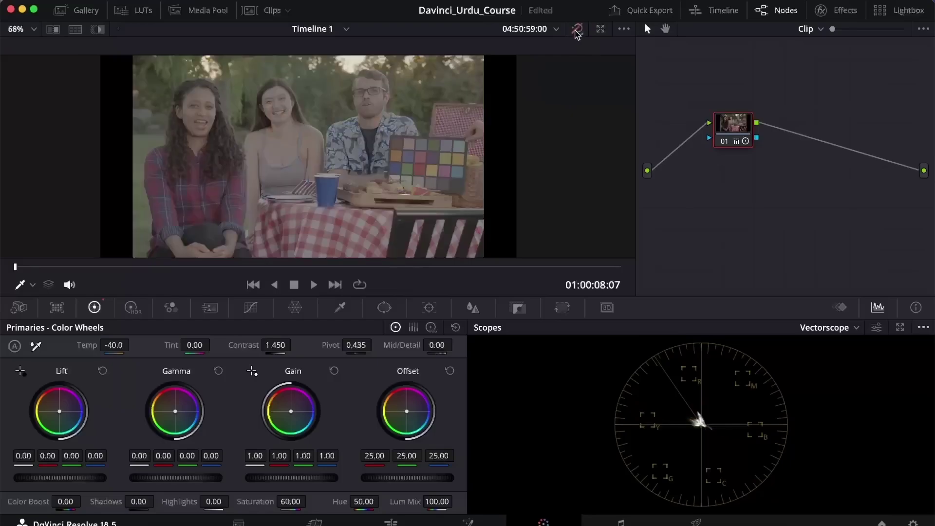
click(577, 31)
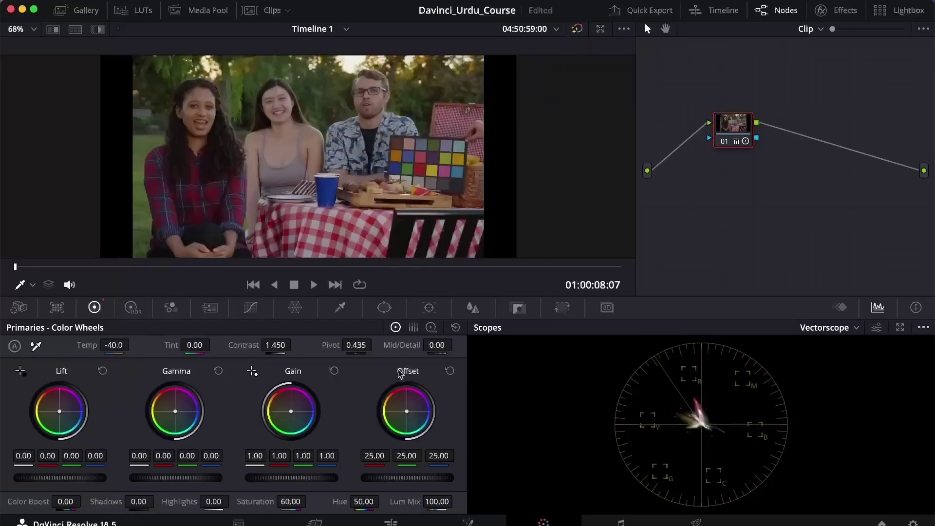
drag(408, 418, 406, 402)
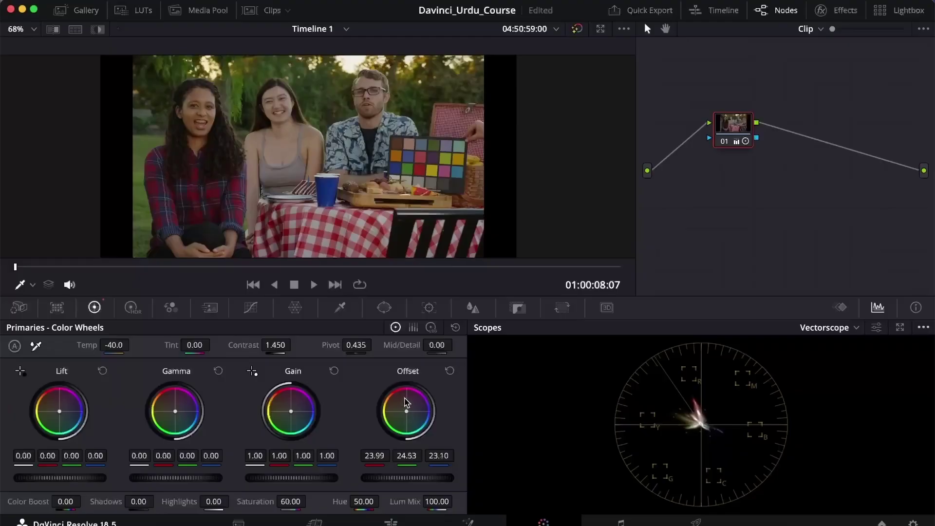
drag(465, 374, 466, 372)
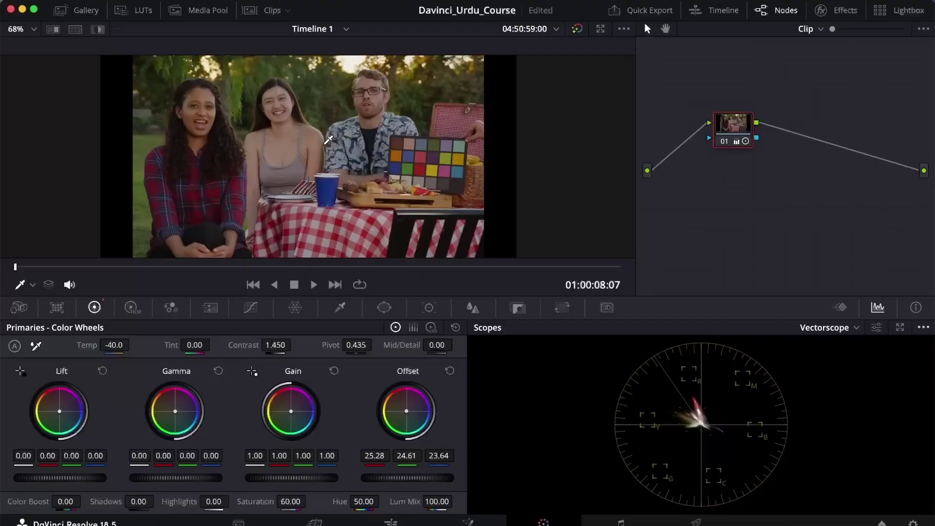
click(449, 370)
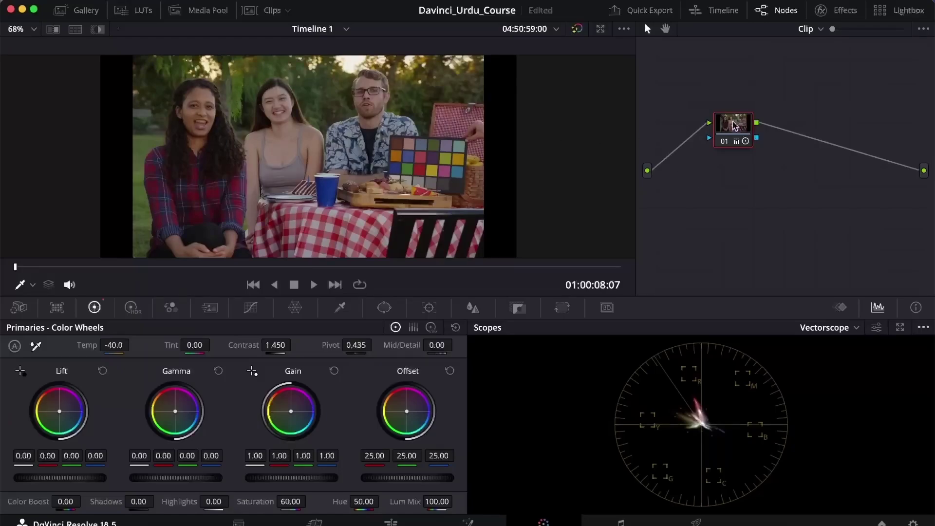
Add serial node 02 after node 01 and arrange the two nodes diagonally in the node graph.
mouse_move(733, 126)
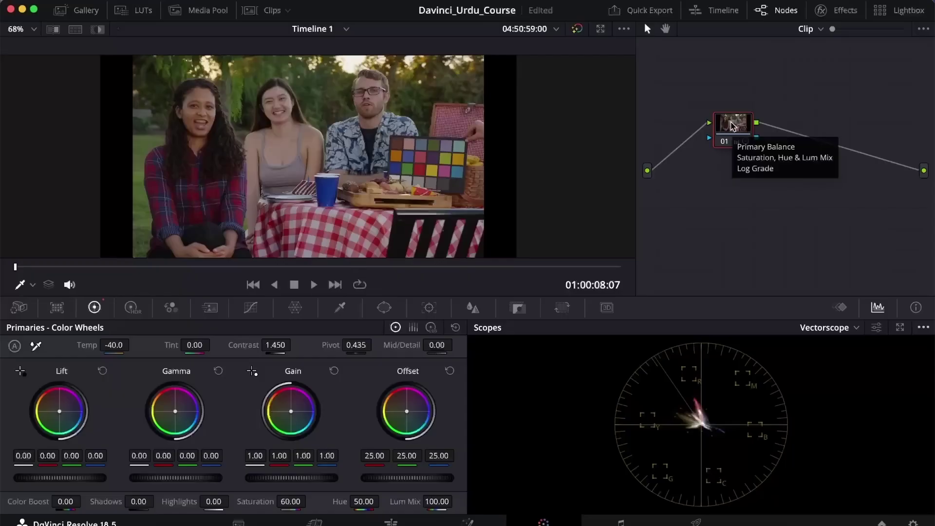
key(alt+s)
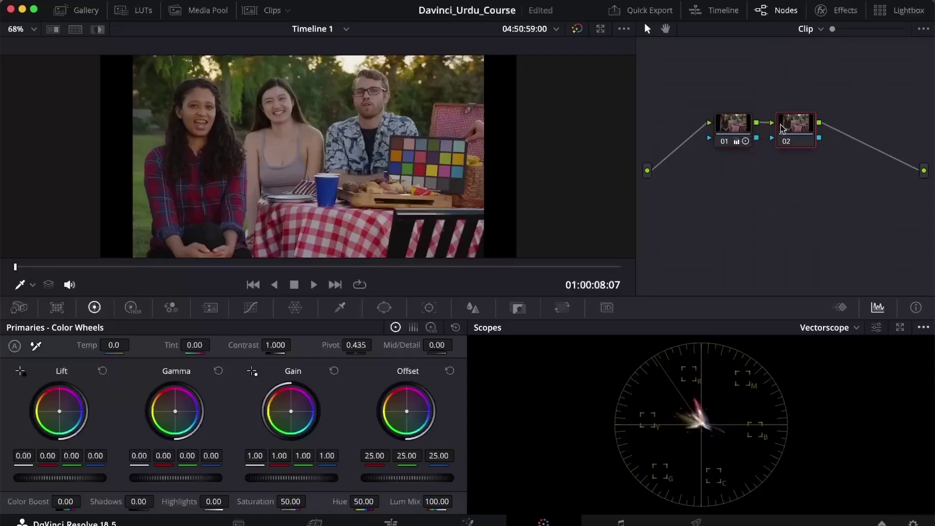
drag(732, 129, 687, 130)
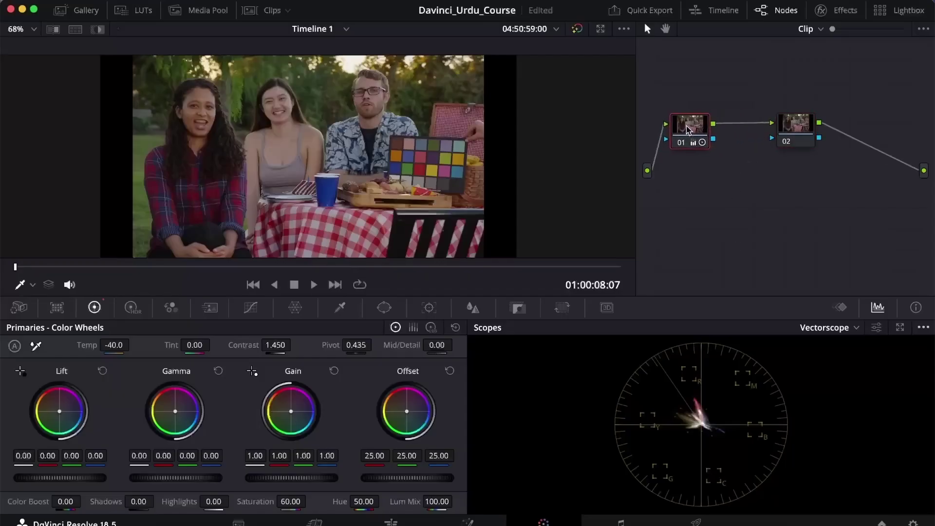
drag(791, 129, 751, 162)
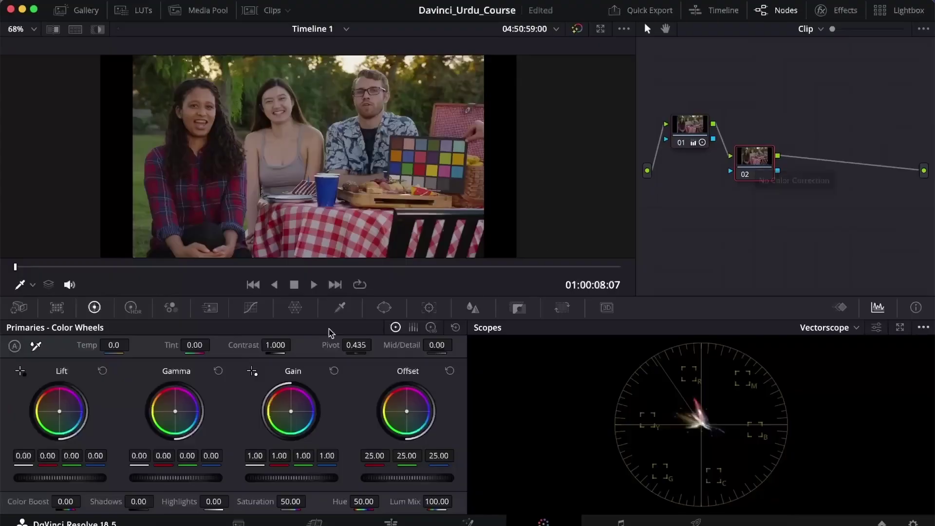
Sample the background foliage between the two women in node 02's Color Warper and lower that point's luma to 0.19.
click(303, 314)
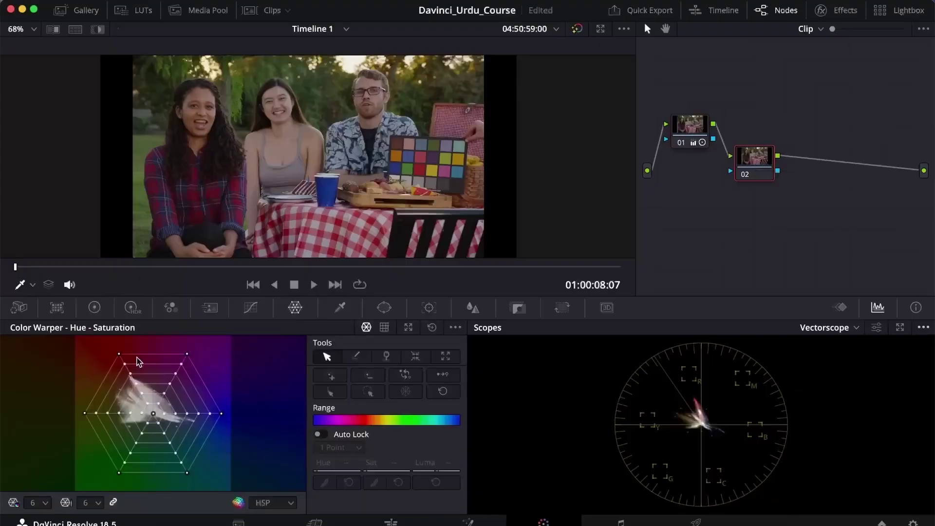
click(244, 95)
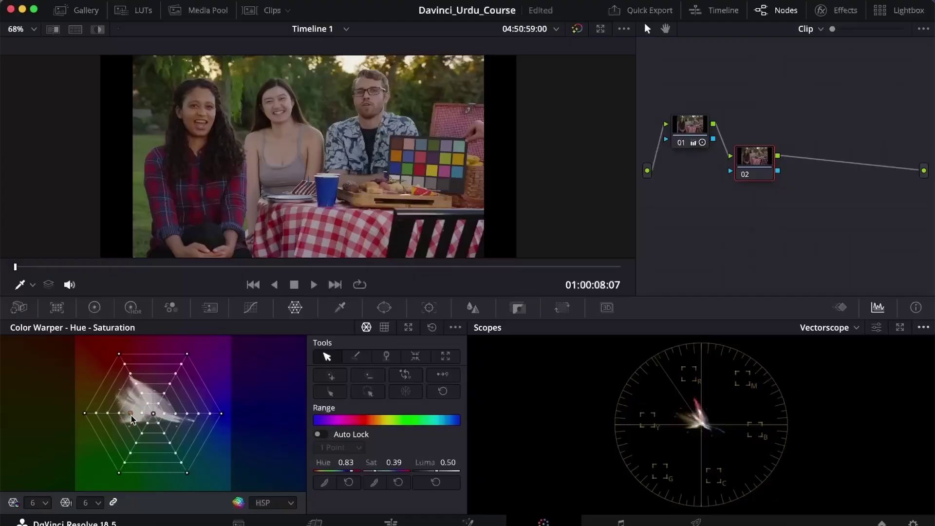
drag(131, 415, 133, 423)
key(ctrl+z)
drag(393, 462, 409, 462)
key(ctrl+z)
click(435, 481)
drag(438, 470, 430, 470)
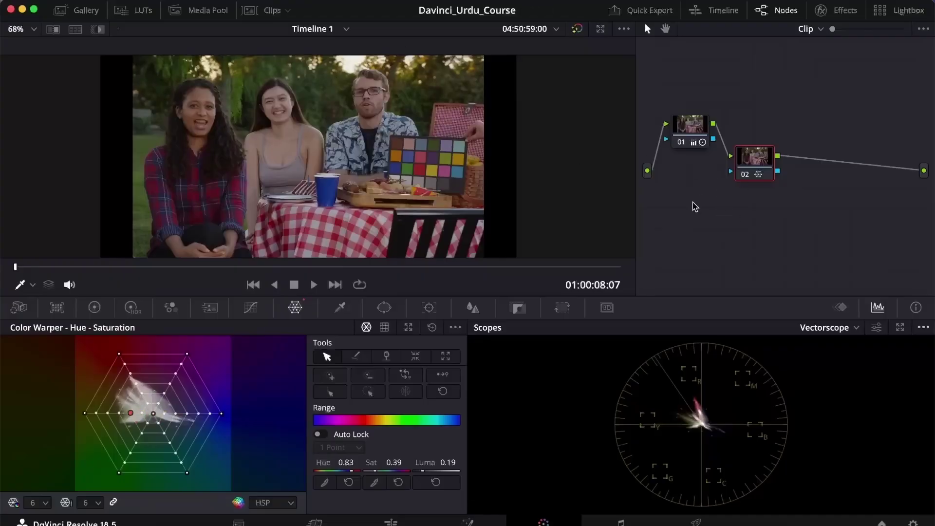
Add serial node 03 after node 02, placing it beside node 01 with node 02 below them.
key(alt+s)
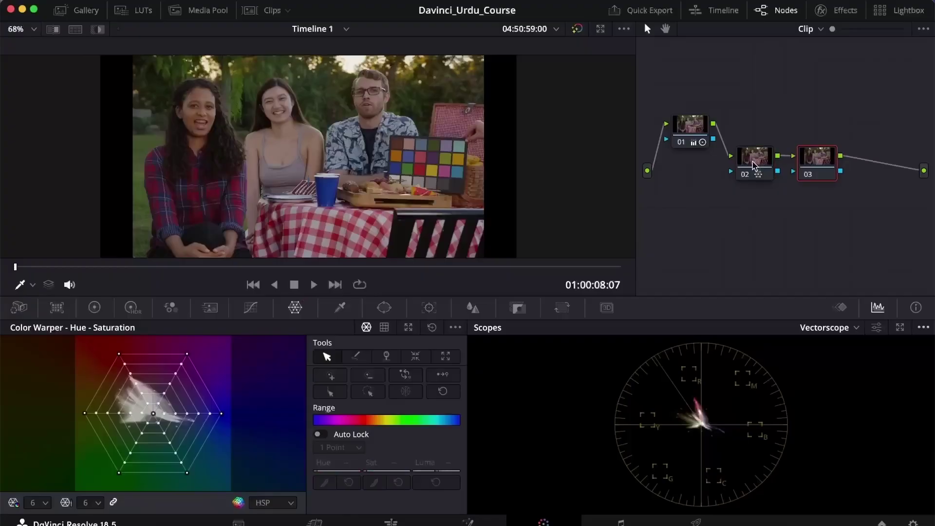
drag(806, 163, 778, 109)
drag(769, 152, 729, 212)
drag(691, 139, 674, 131)
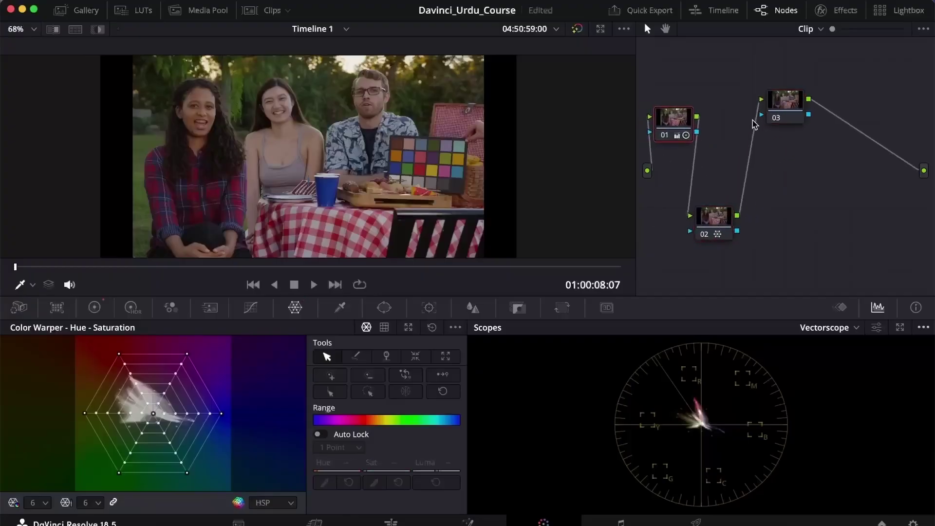
drag(776, 117, 763, 141)
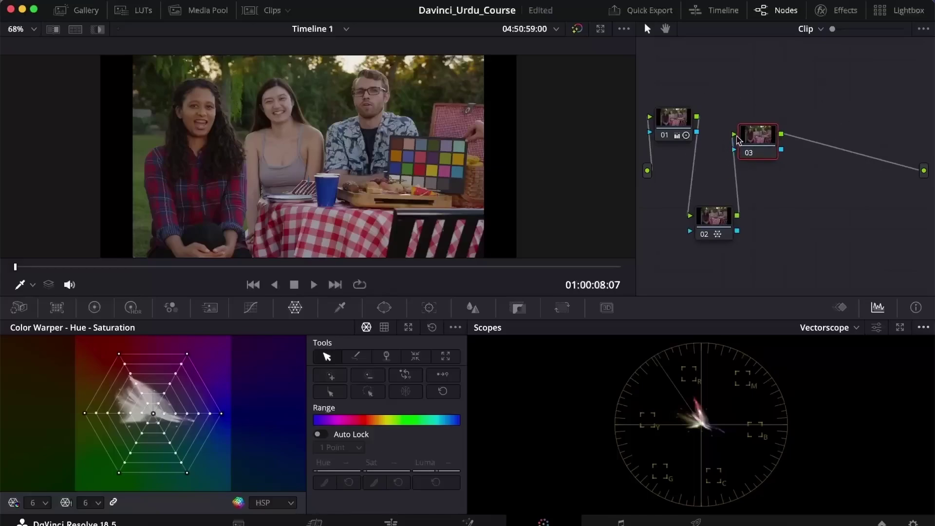
drag(754, 152, 751, 126)
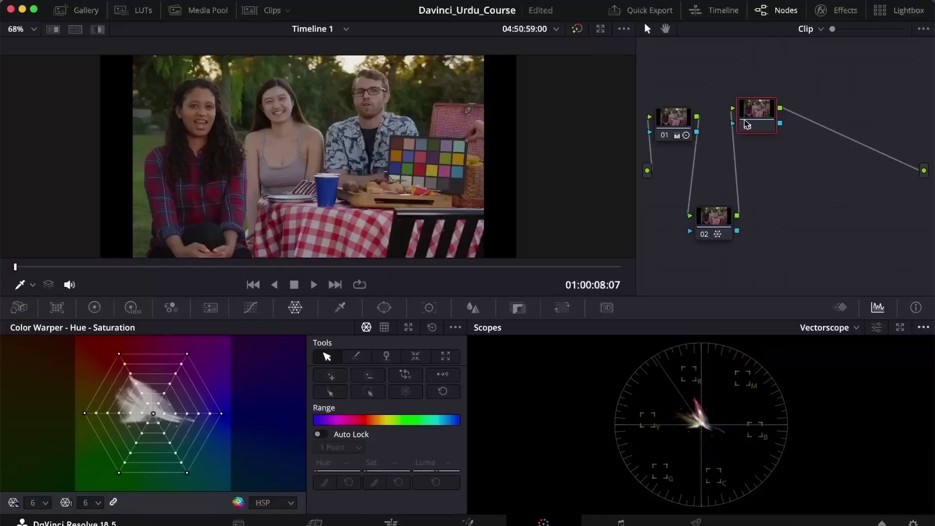
Qualify the skin tone in node 03 by sampling the middle woman's face, and show the selection with Highlight.
click(341, 308)
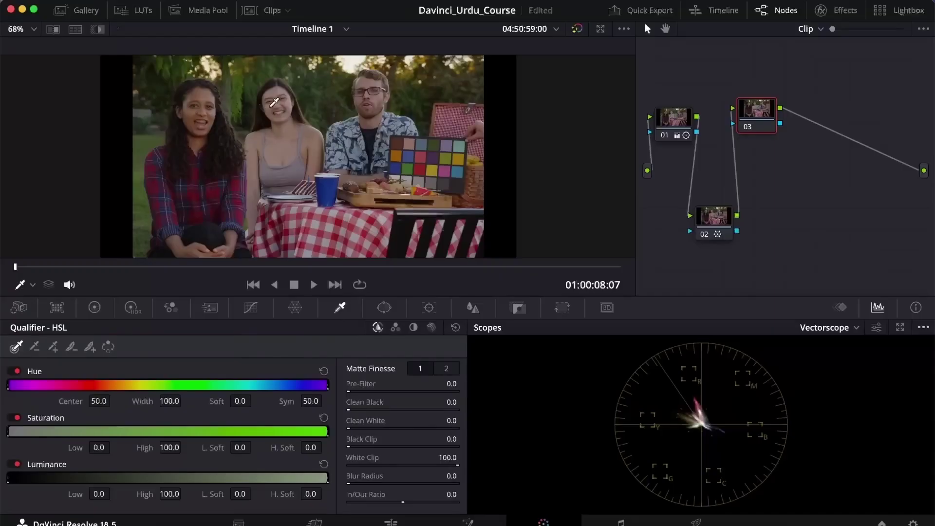
click(274, 102)
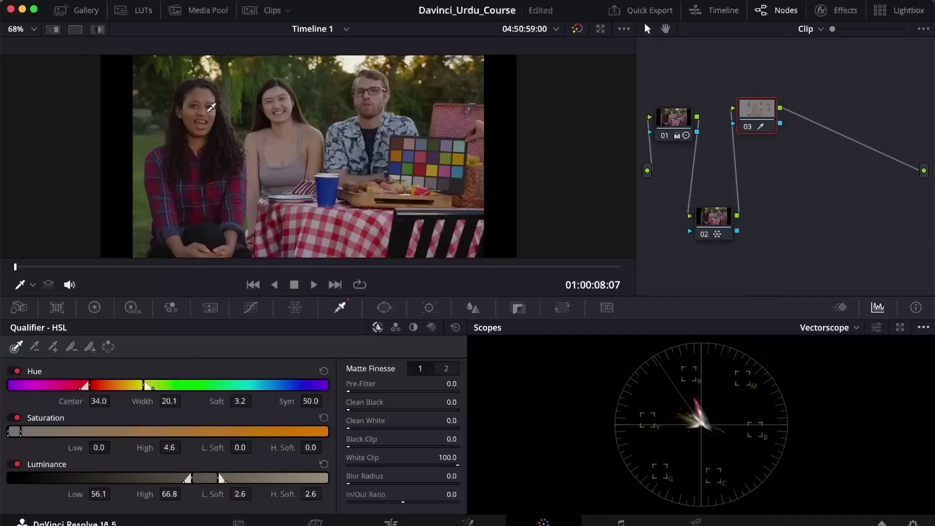
click(97, 30)
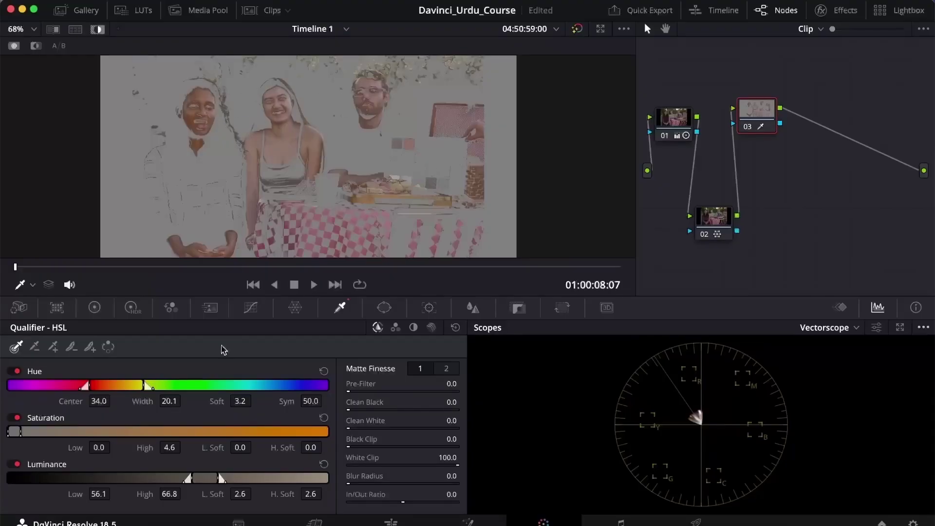
Refine the skin qualifier to hue width 8.3, saturation high 3.8, luminance low 54.7, pre-filter 49.2 and blur radius 27.4.
drag(89, 385, 109, 384)
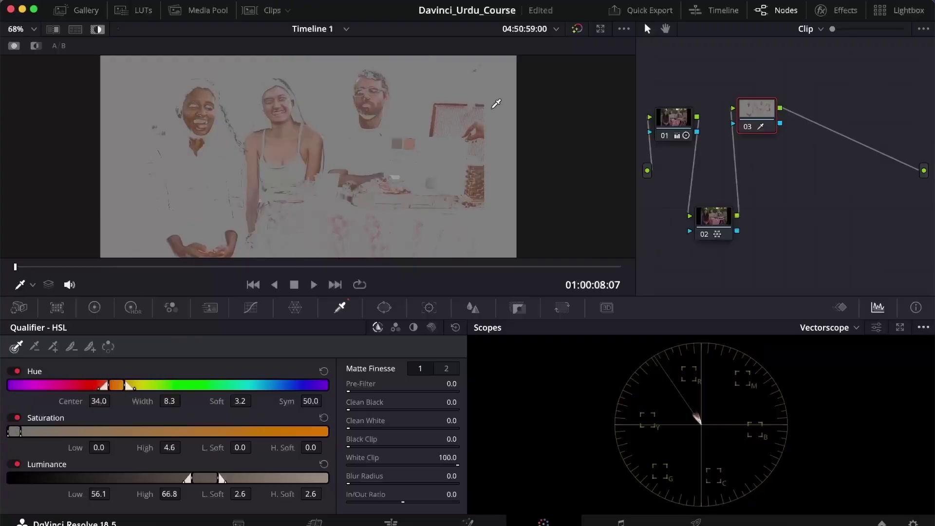
mouse_move(21, 430)
mouse_down()
mouse_move(58, 431)
mouse_move(18, 426)
mouse_up()
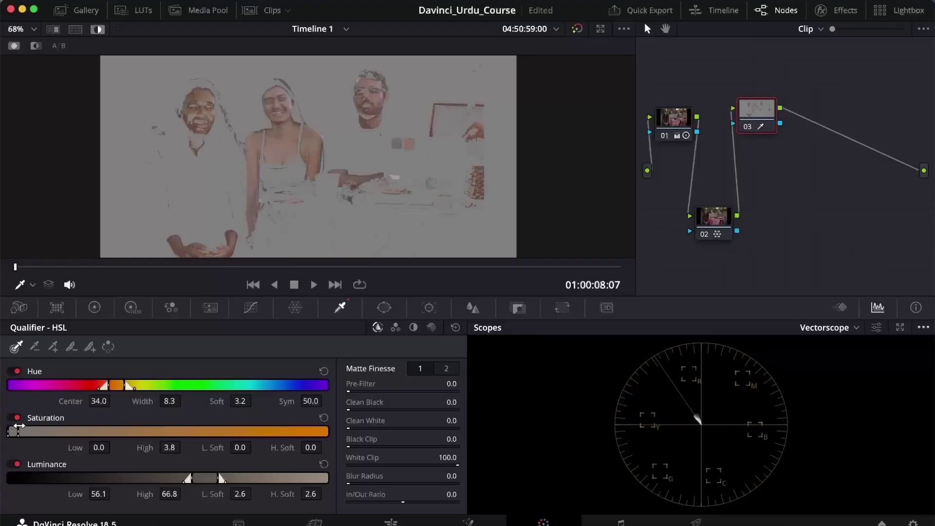
mouse_move(190, 481)
mouse_down()
mouse_move(164, 478)
mouse_move(186, 475)
mouse_up()
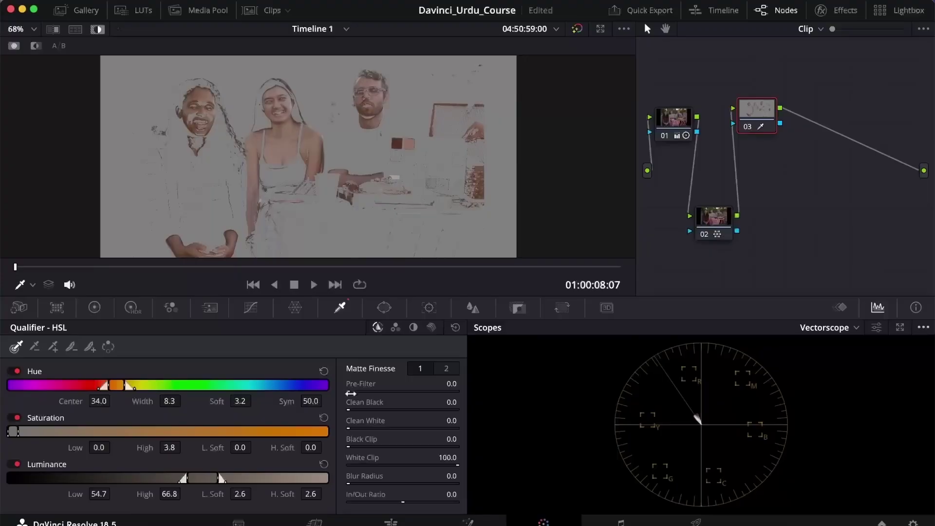
drag(353, 391, 428, 391)
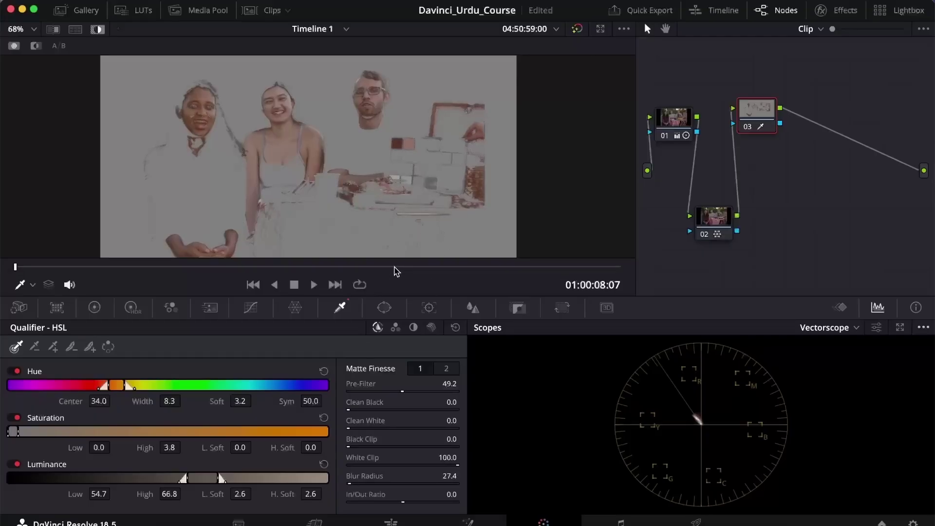
Add a linear window to node 03 and stretch its corners and edges to cover all three people.
click(384, 307)
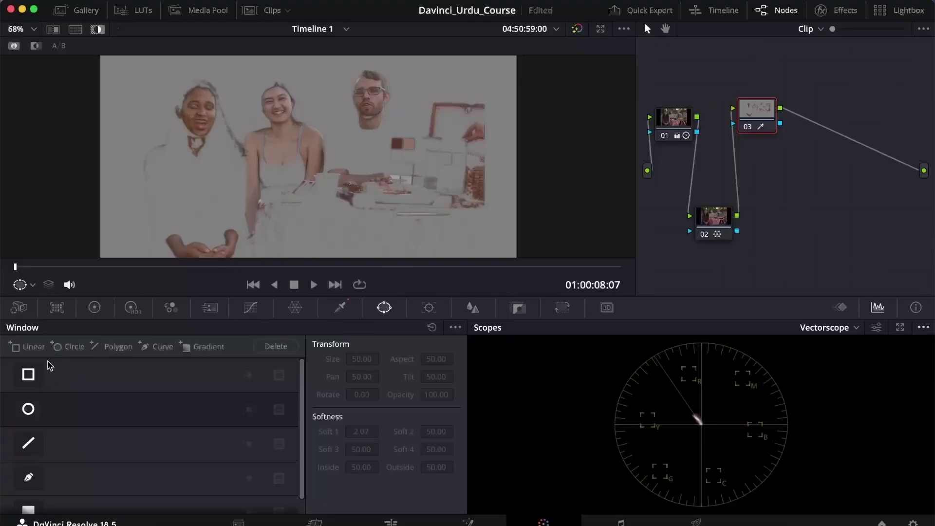
click(27, 346)
drag(350, 158, 215, 78)
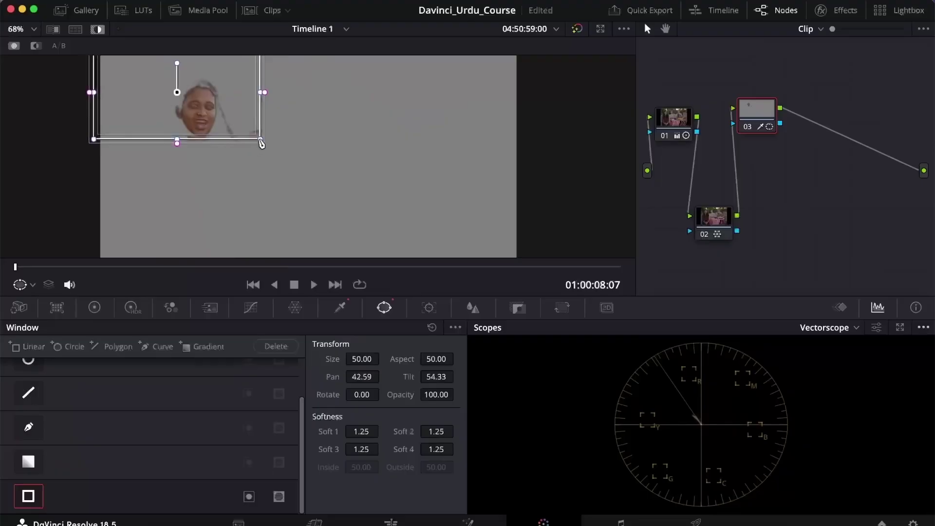
drag(261, 142, 401, 269)
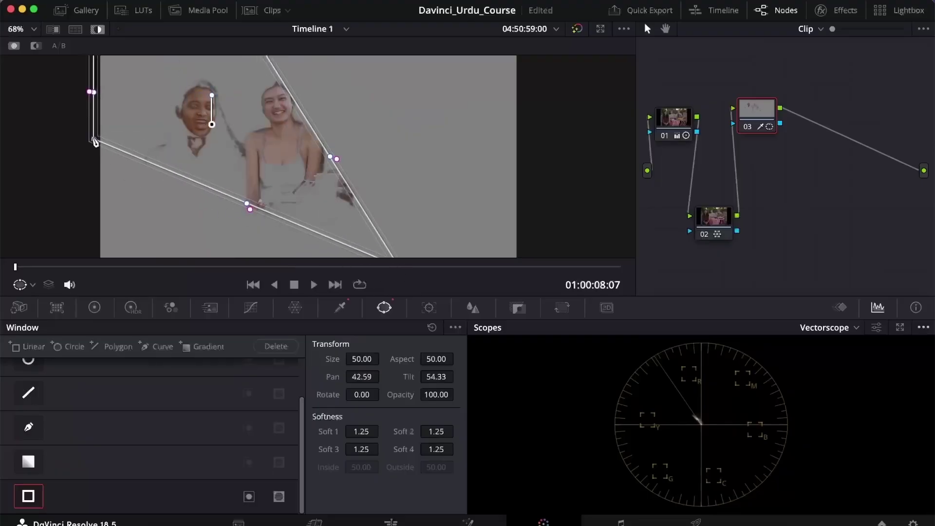
drag(95, 141, 90, 281)
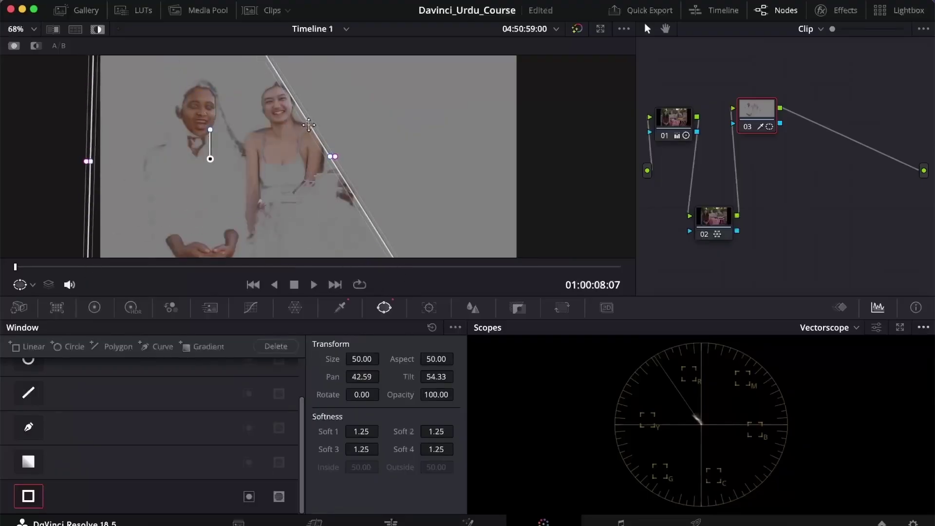
mouse_move(308, 125)
mouse_down()
mouse_move(341, 117)
mouse_move(304, 120)
mouse_up()
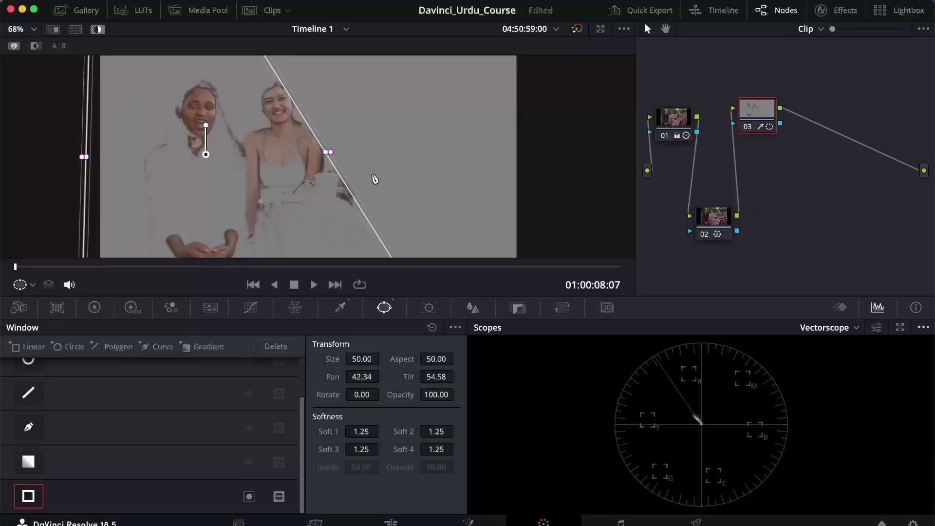
drag(327, 152, 529, 137)
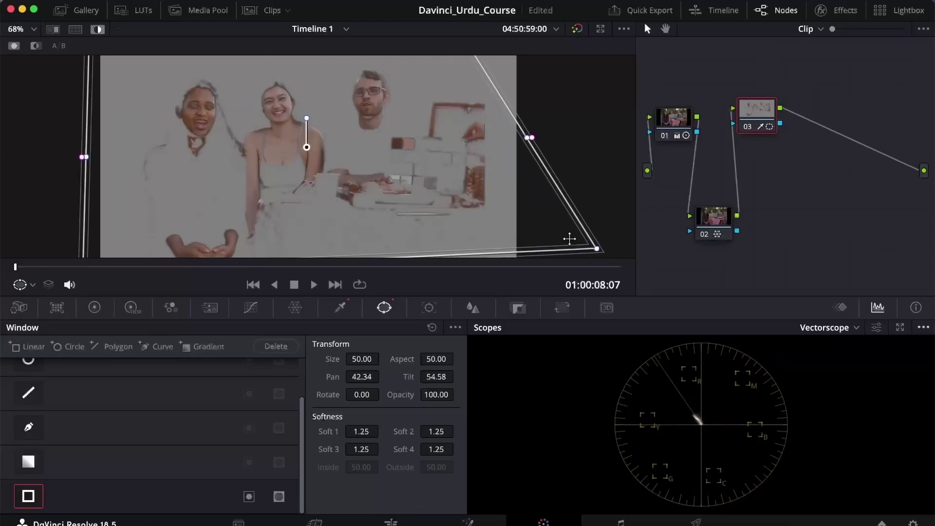
Reshape the window so its slanted edge cuts off most of the colour chart, set Soft 3 to 6.44, and turn off Highlight.
drag(588, 245, 422, 218)
drag(458, 122, 429, 59)
drag(86, 139, 75, 46)
drag(395, 197, 387, 132)
drag(403, 229, 324, 226)
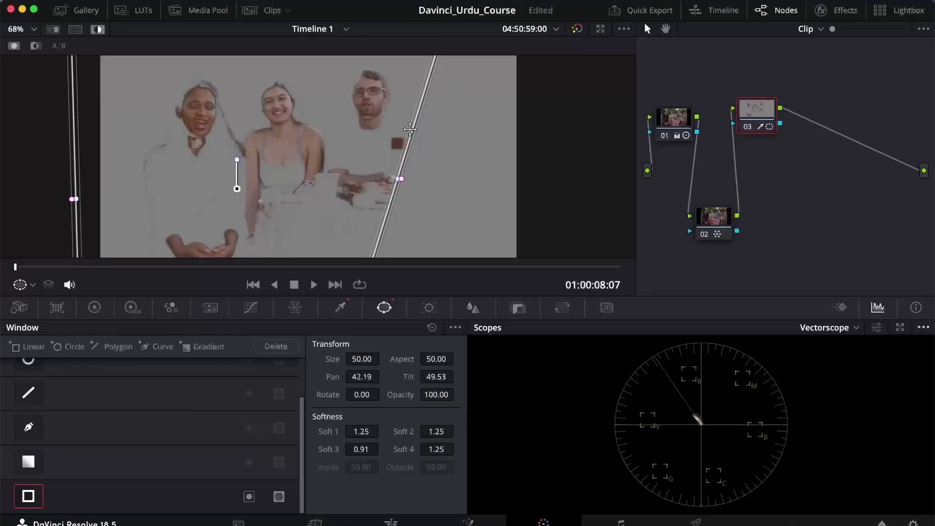
drag(402, 183, 422, 181)
click(97, 29)
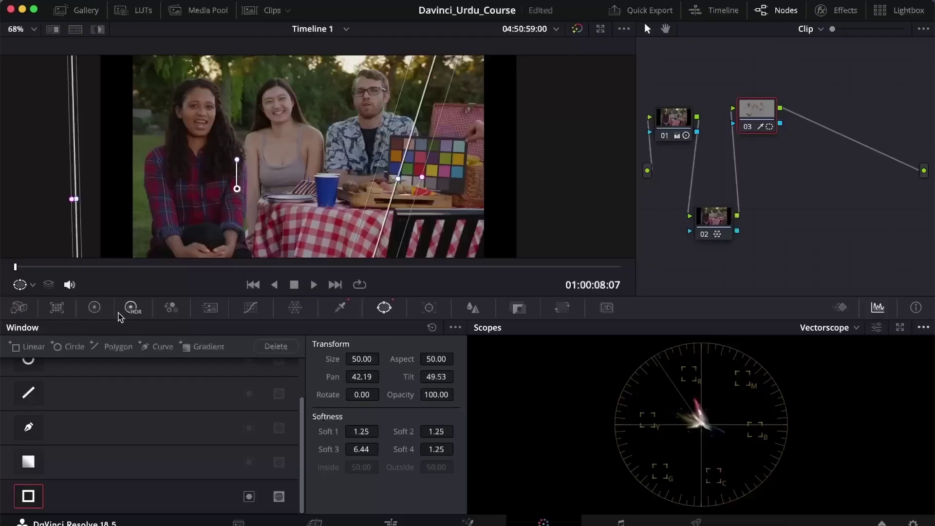
click(95, 308)
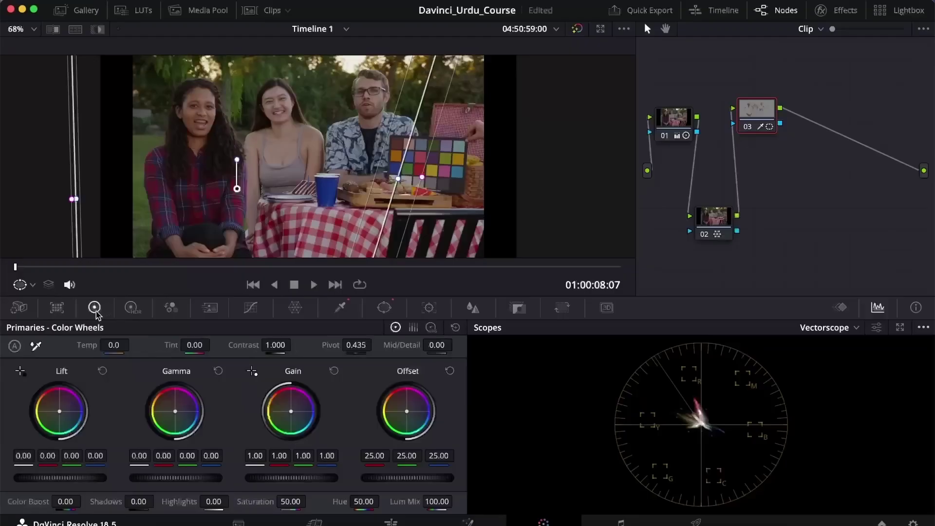
click(290, 502)
double_click(291, 502)
text(60)
key(Return)
key(super+z)
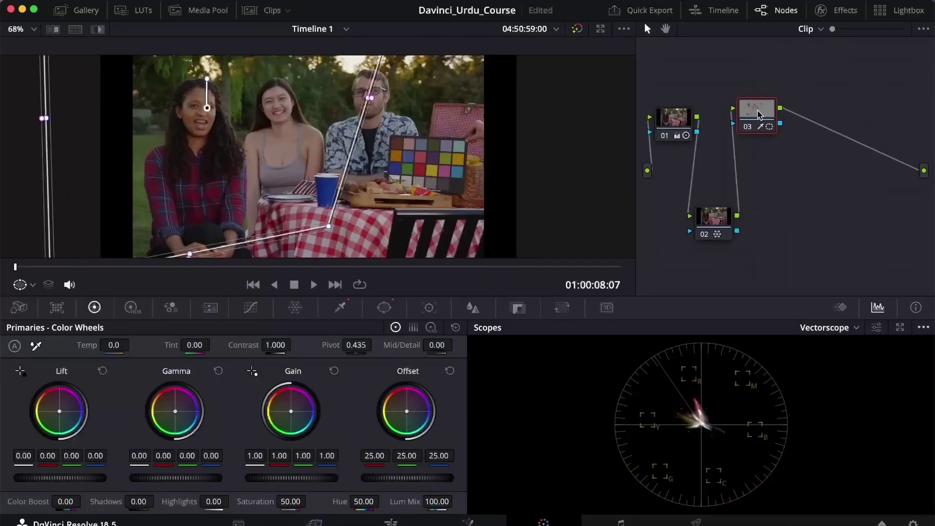
key(Delete)
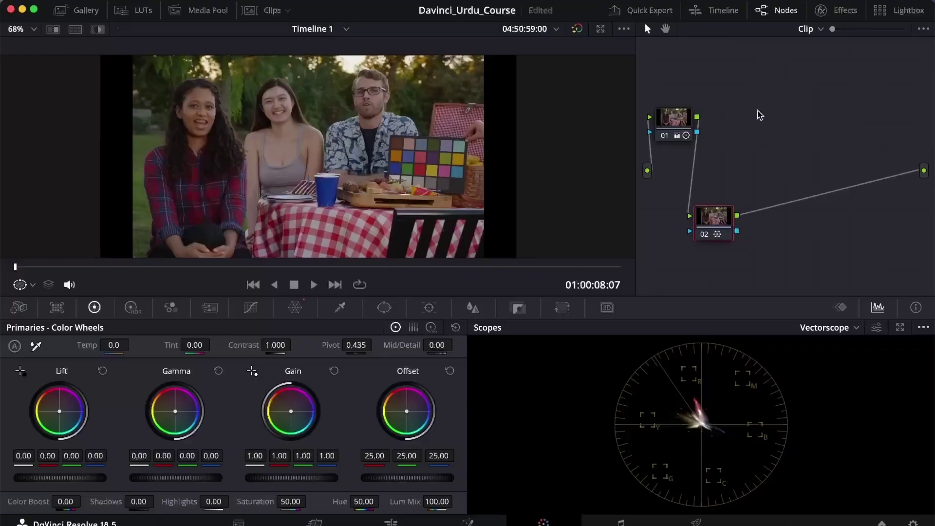
key(super+z)
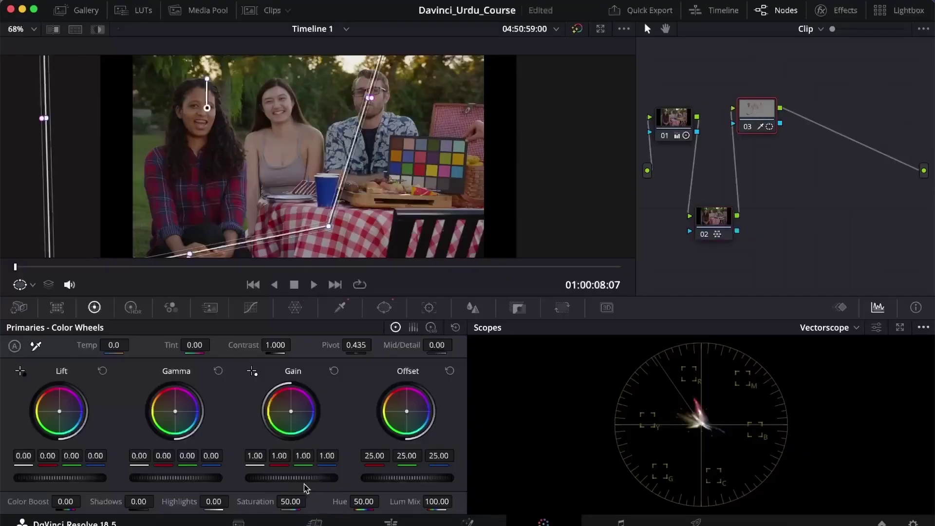
Set node 03's saturation to 60 and shift the window so its slanted edge passes beyond the man's face.
drag(287, 496, 290, 497)
double_click(290, 501)
text(60)
key(Return)
drag(316, 102, 341, 133)
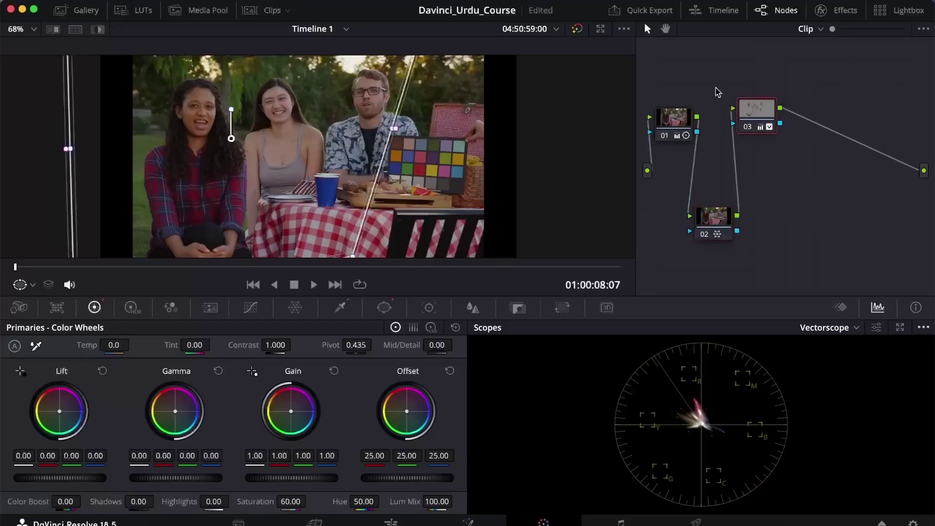
Compare the grade with the ungraded picture and set node 03's tint to 0.50 and temperature to -70.
click(572, 30)
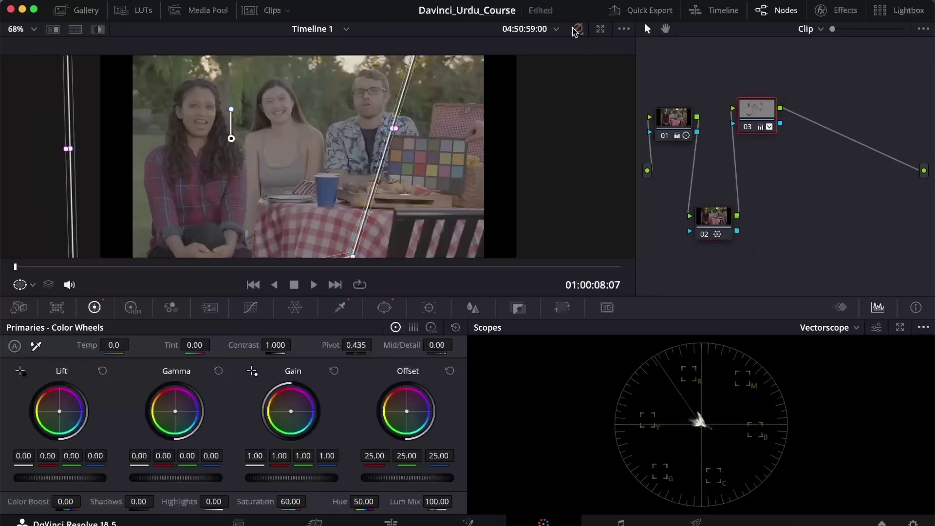
click(575, 31)
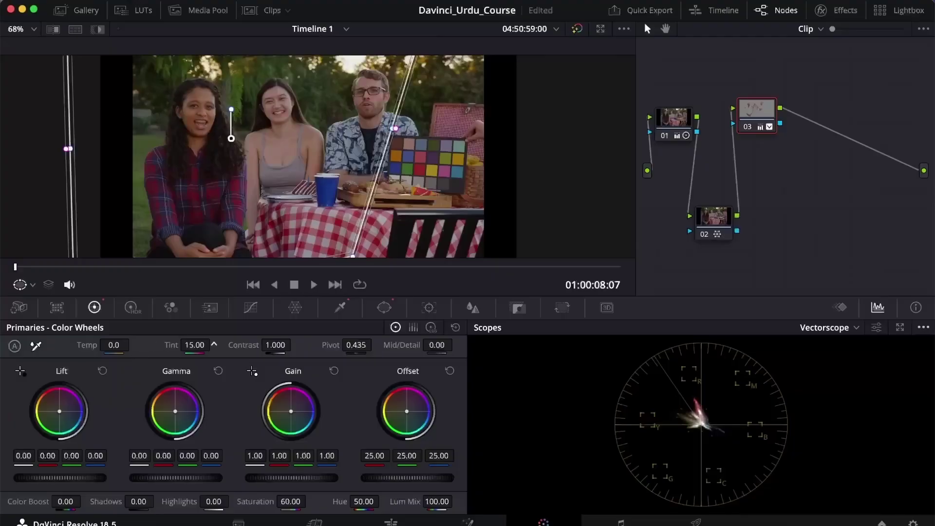
drag(194, 345, 180, 345)
mouse_move(116, 345)
mouse_down()
mouse_move(133, 344)
mouse_move(121, 344)
mouse_up()
Add serial node 04 after node 03 and place it below and to the right of node 03.
click(683, 120)
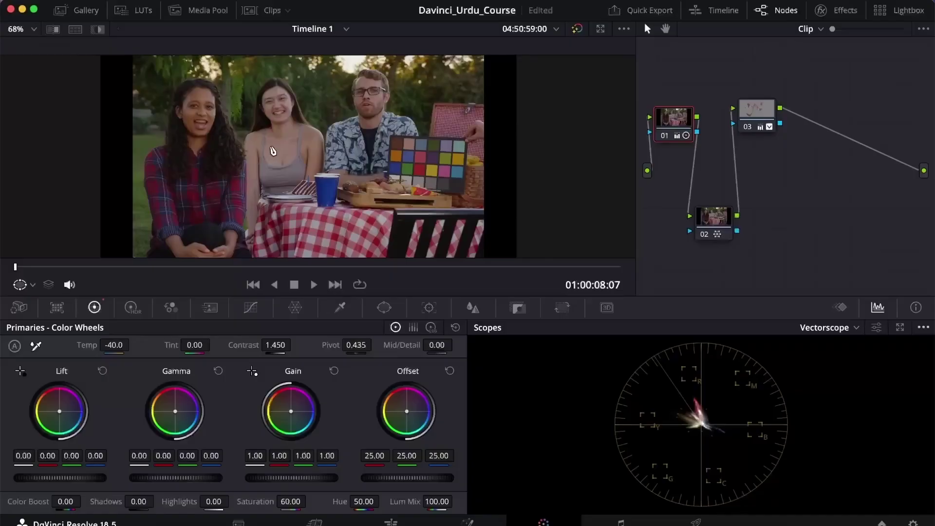
scroll(349, 146, up, 5)
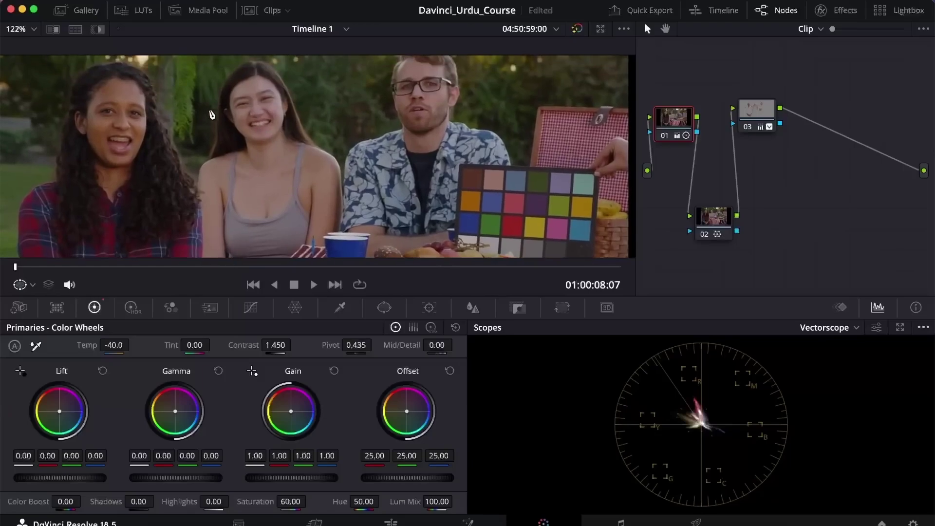
scroll(212, 114, up, 3)
drag(233, 125, 377, 183)
scroll(389, 201, up, 3)
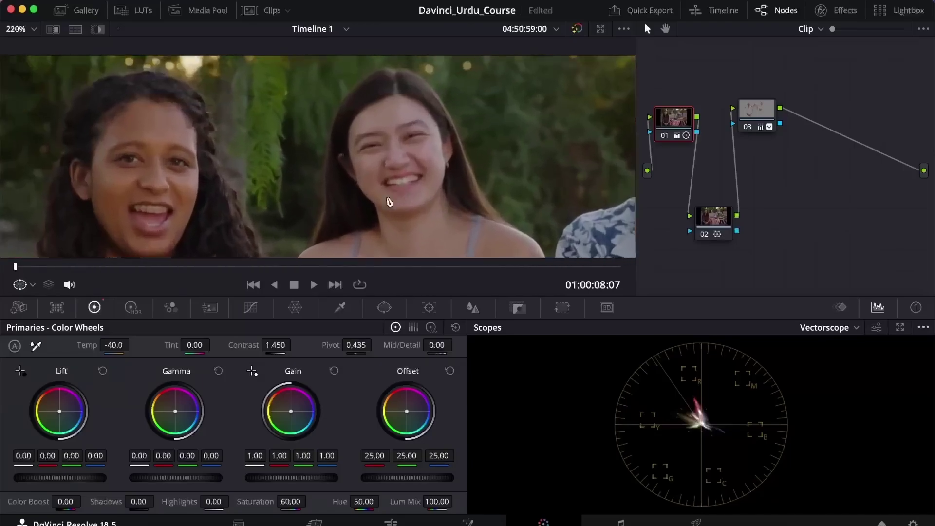
scroll(399, 207, up, 2)
drag(434, 207, 313, 167)
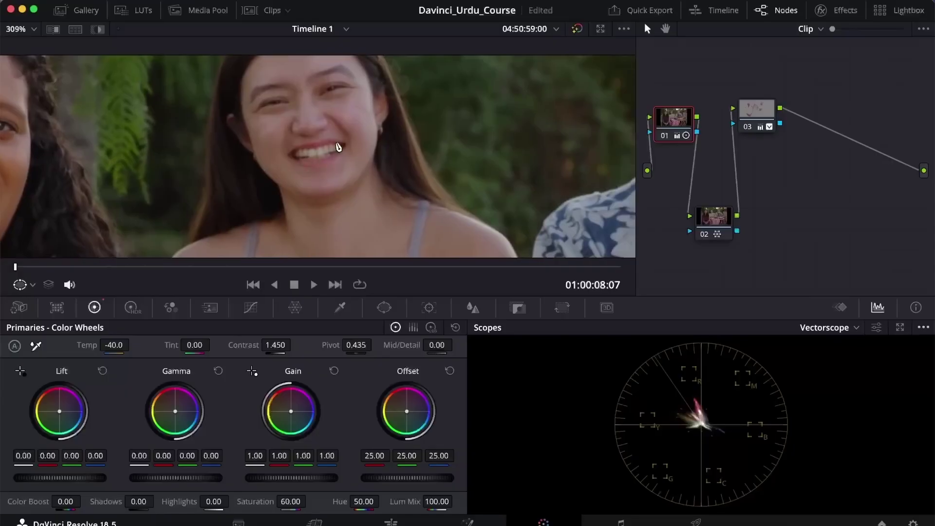
click(754, 109)
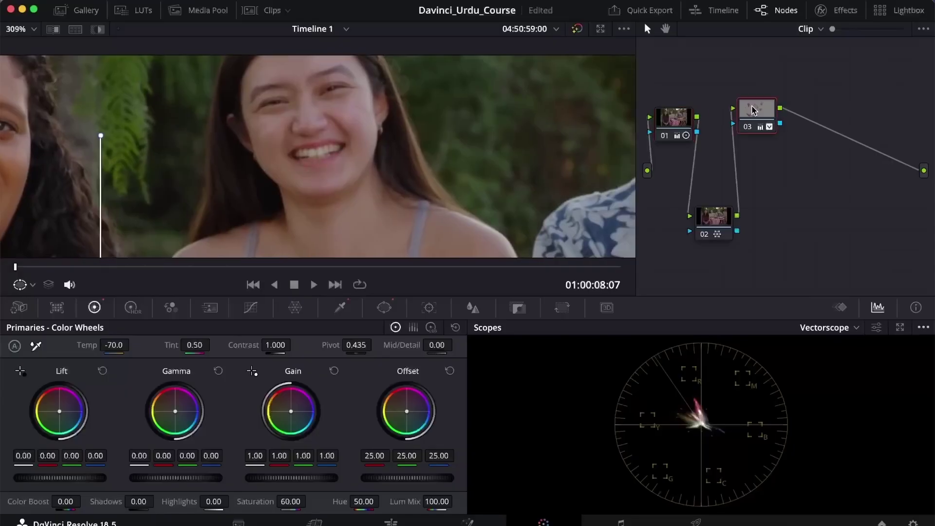
key(alt+s)
drag(821, 122, 816, 210)
Qualify the teeth in node 04 by sampling the middle woman's smile, and show the selection with Highlight.
drag(395, 156, 455, 131)
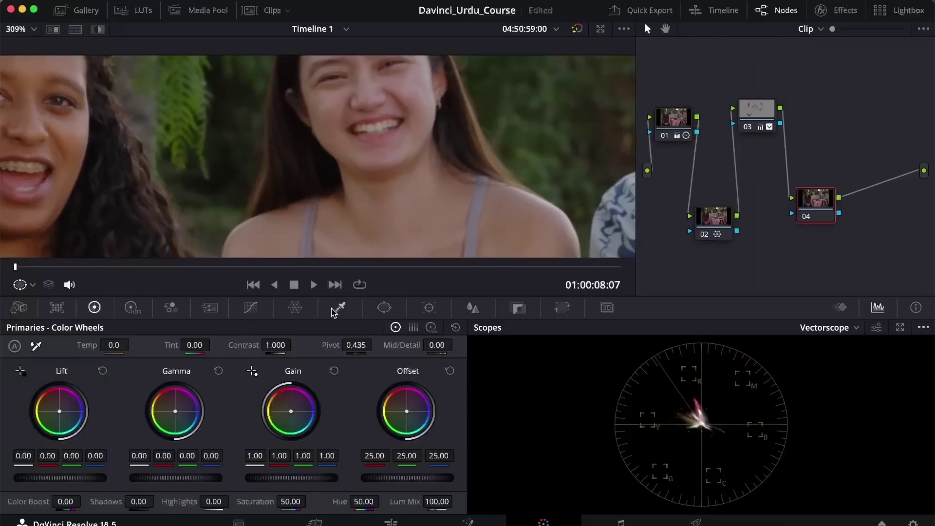
click(330, 309)
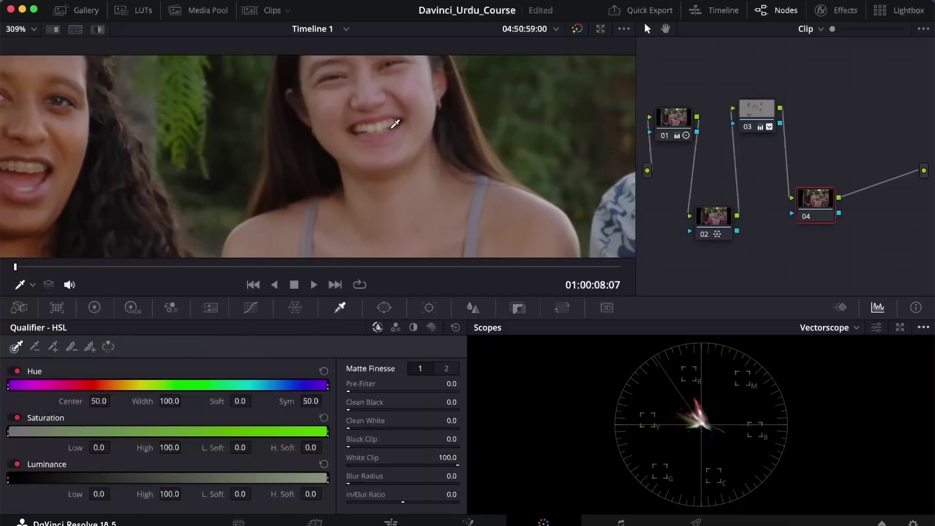
click(382, 124)
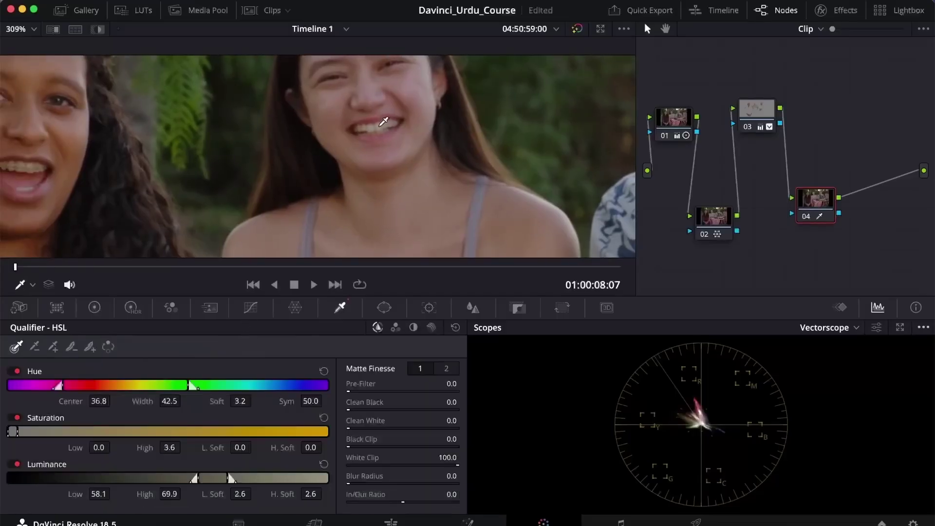
click(98, 29)
scroll(323, 135, down, 8)
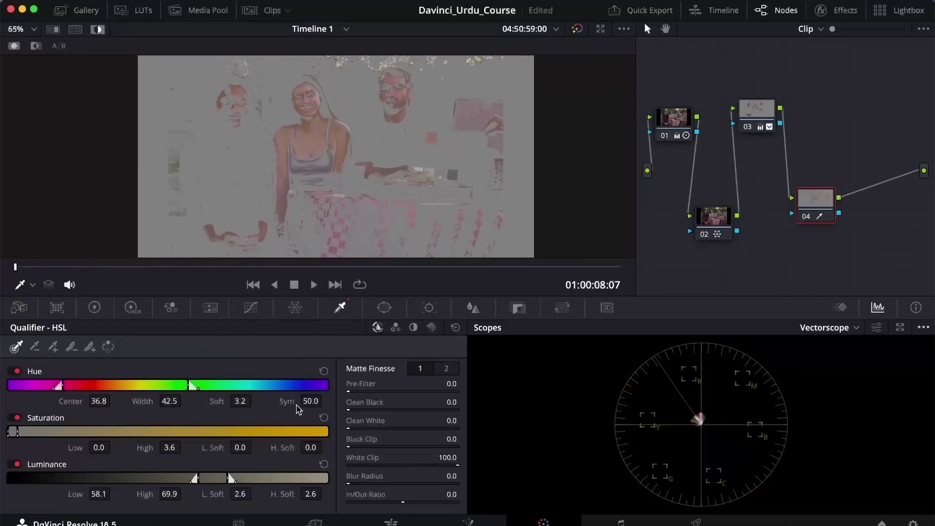
Narrow the teeth qualifier to luminance 56.3 to 65.2, saturation high 2.1 and hue width 3.5.
mouse_move(196, 478)
mouse_down()
mouse_move(238, 477)
mouse_move(187, 470)
mouse_move(201, 469)
mouse_up()
drag(19, 431, 12, 430)
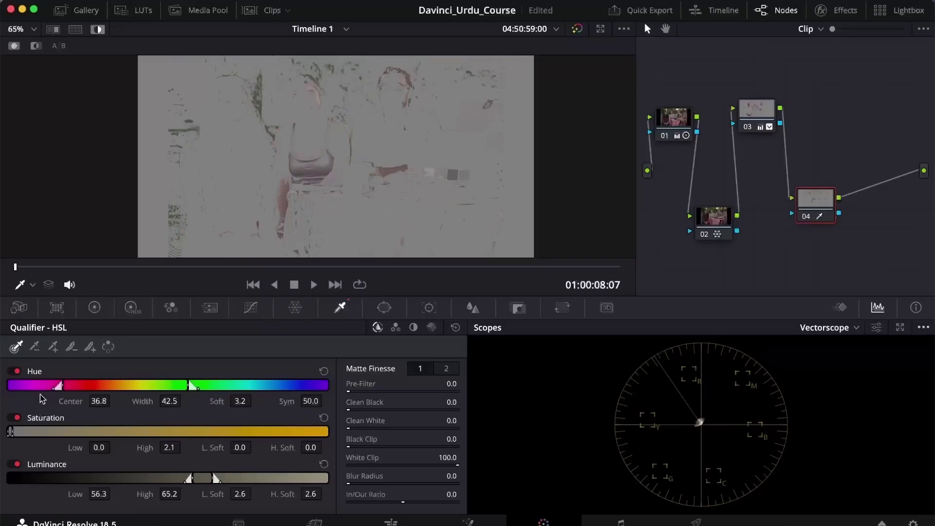
drag(60, 386, 125, 385)
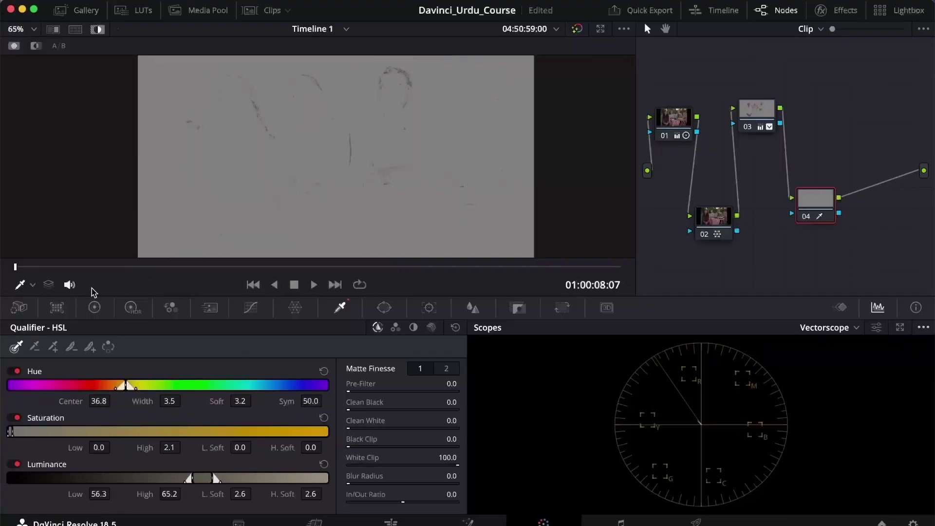
Set node 04's highlights to 45 in the primaries and turn off Highlight.
click(94, 307)
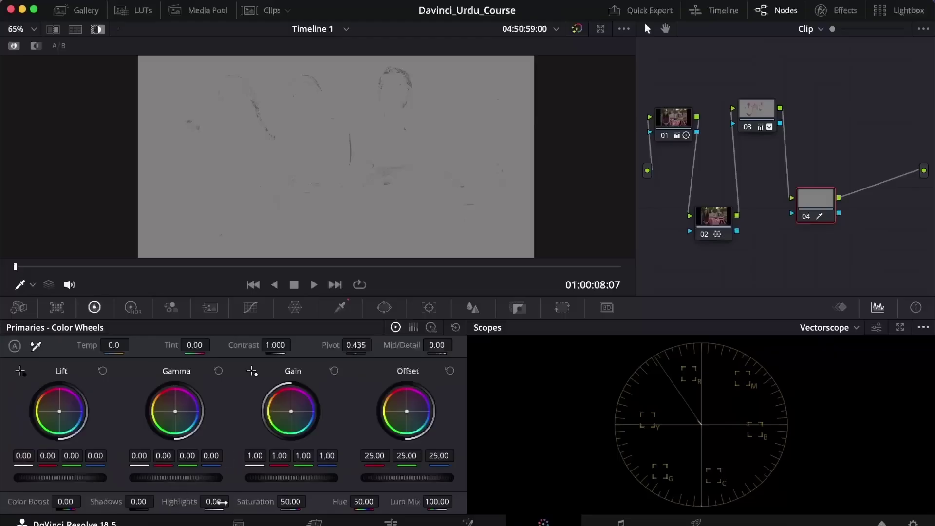
drag(214, 503, 233, 502)
click(98, 29)
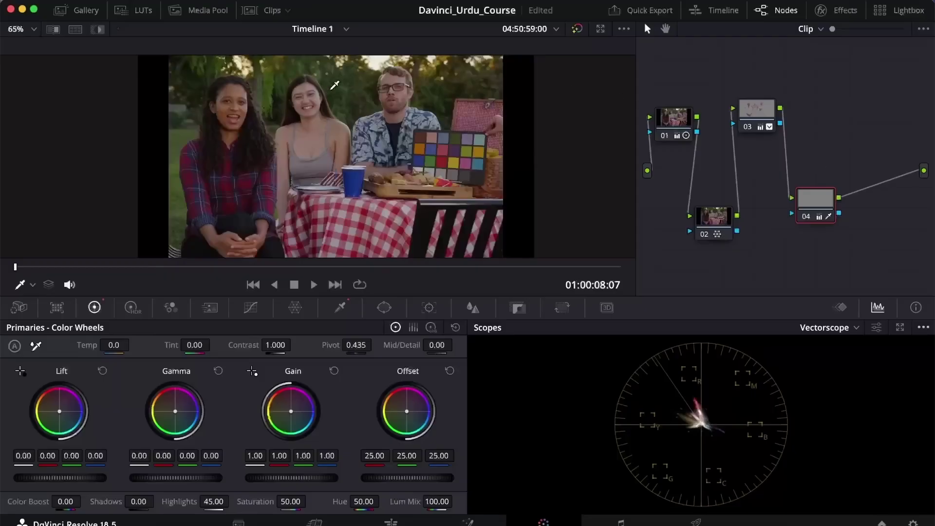
Delete node 04 to compare the picture without it, and undo the deletion.
drag(819, 205, 818, 203)
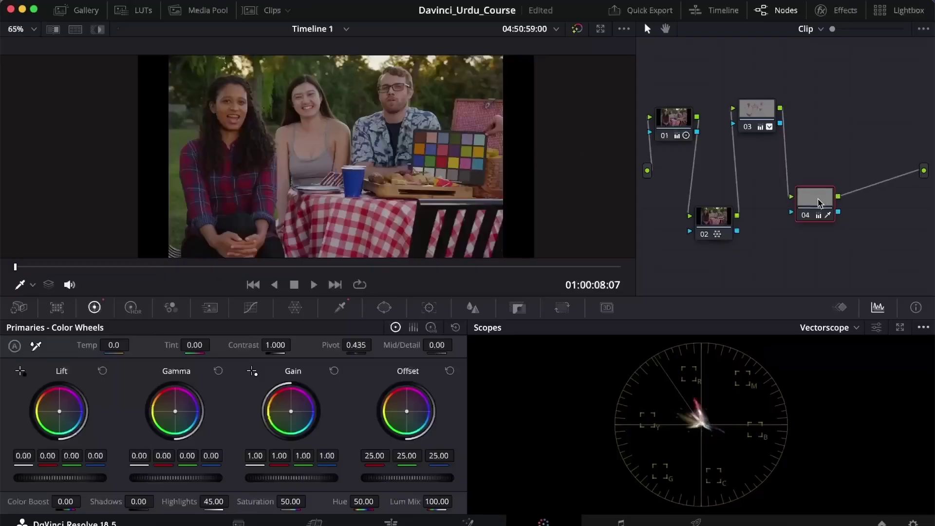
key(Delete)
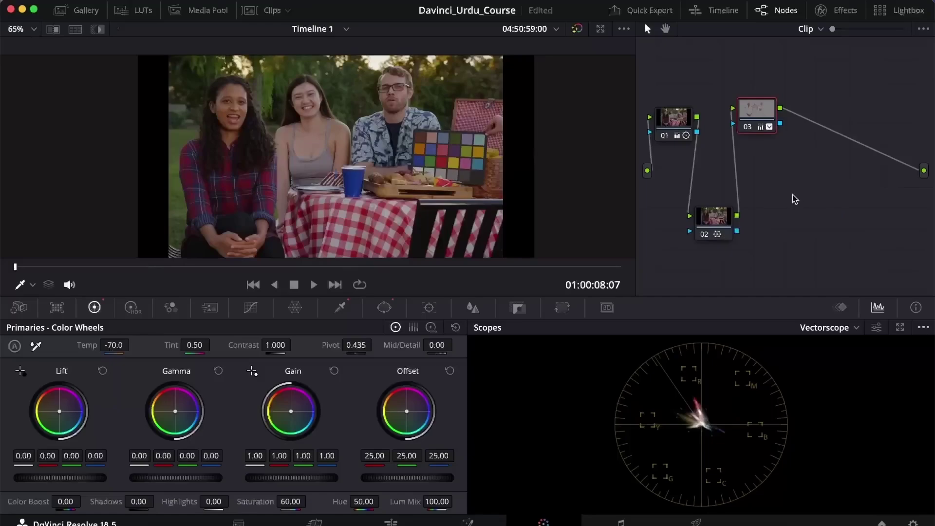
key(super+z)
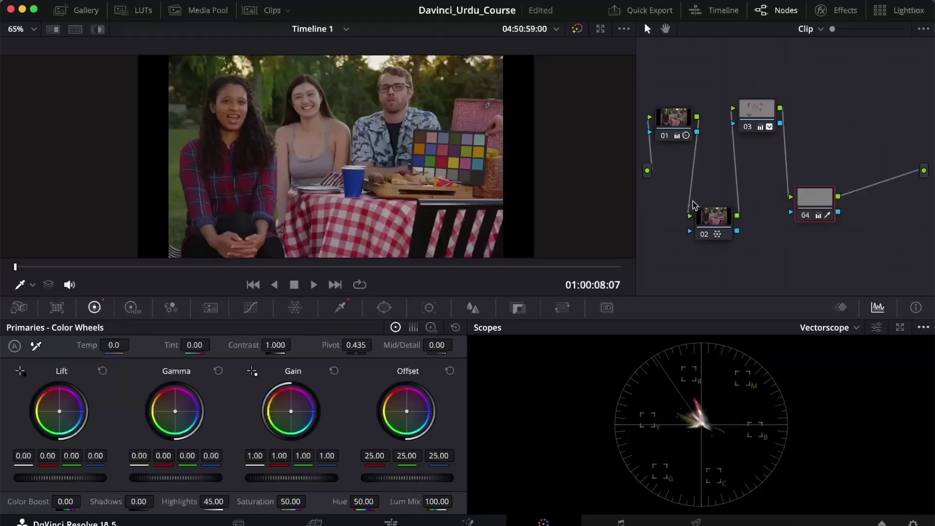
drag(815, 200, 818, 207)
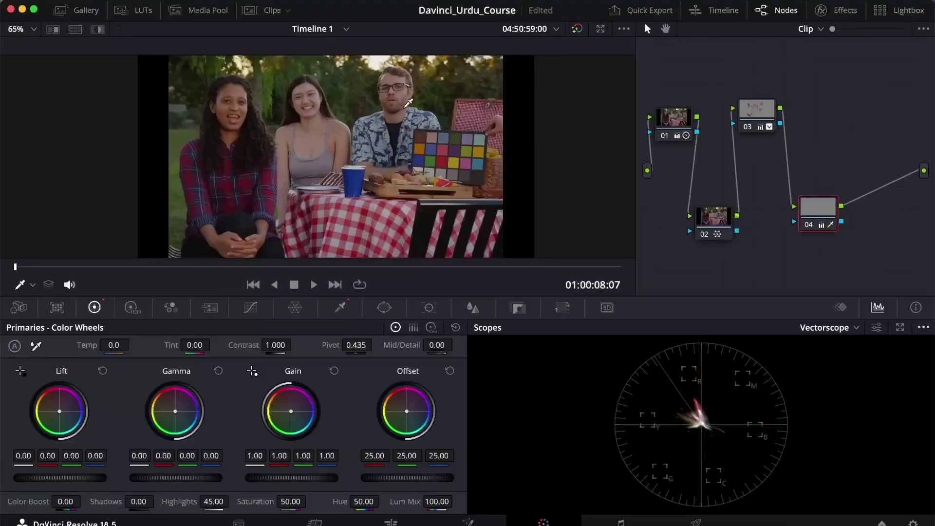
Review the whole picture and compare the finished grade with the ungraded image by bypassing all grades.
scroll(408, 102, down, 2)
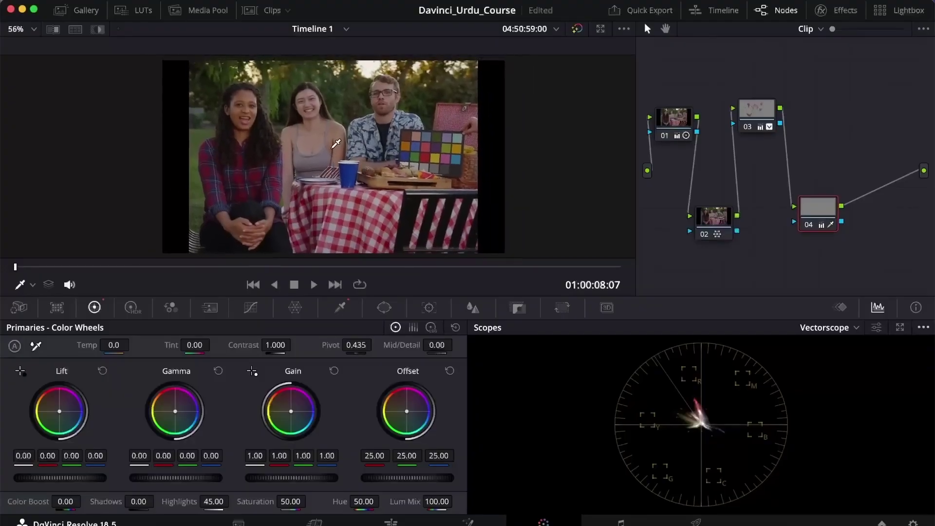
scroll(336, 144, up, 2)
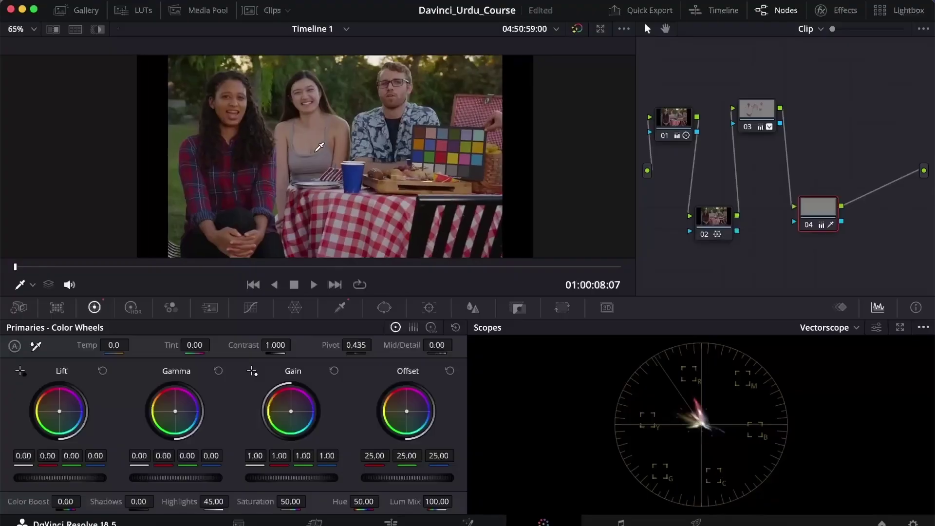
scroll(304, 190, up, 1)
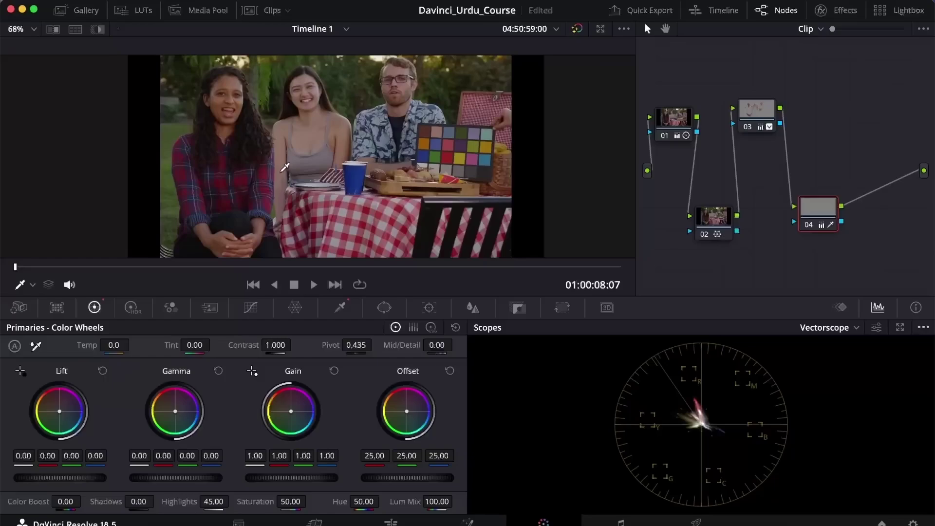
scroll(284, 167, down, 2)
click(577, 29)
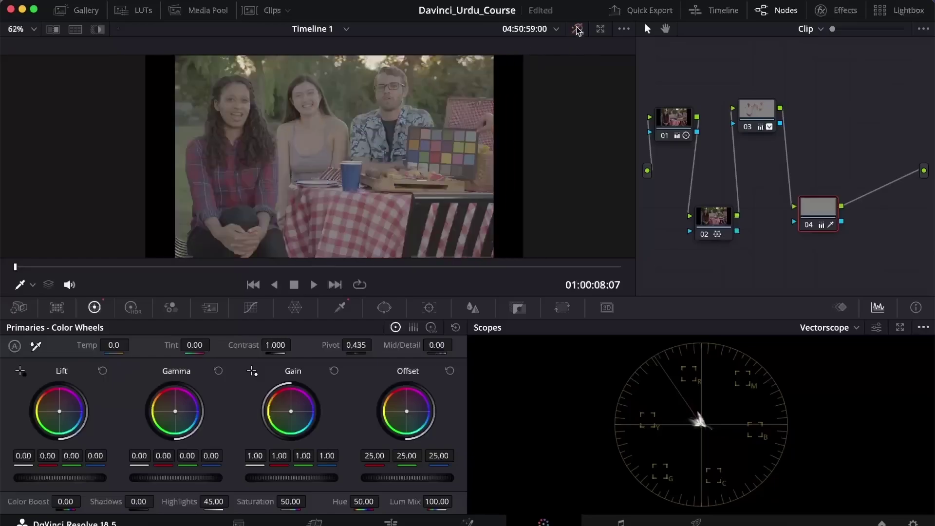
click(577, 29)
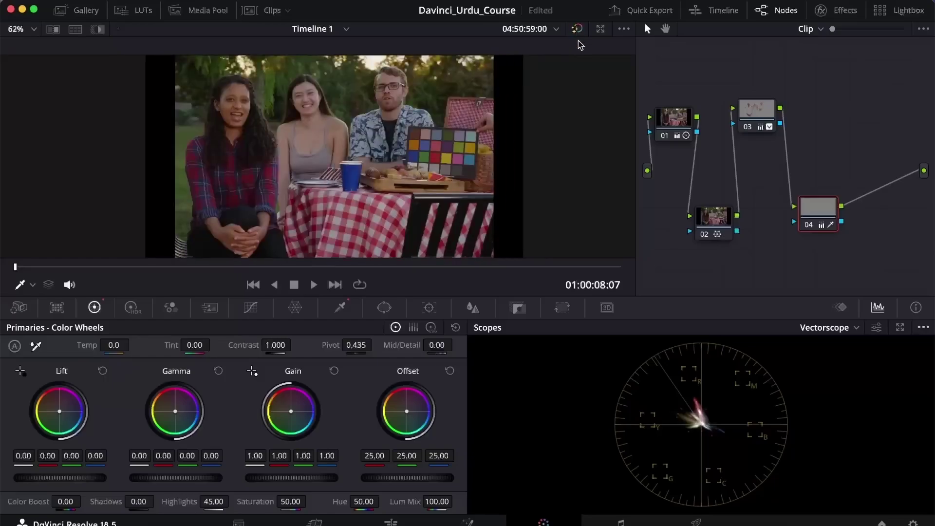